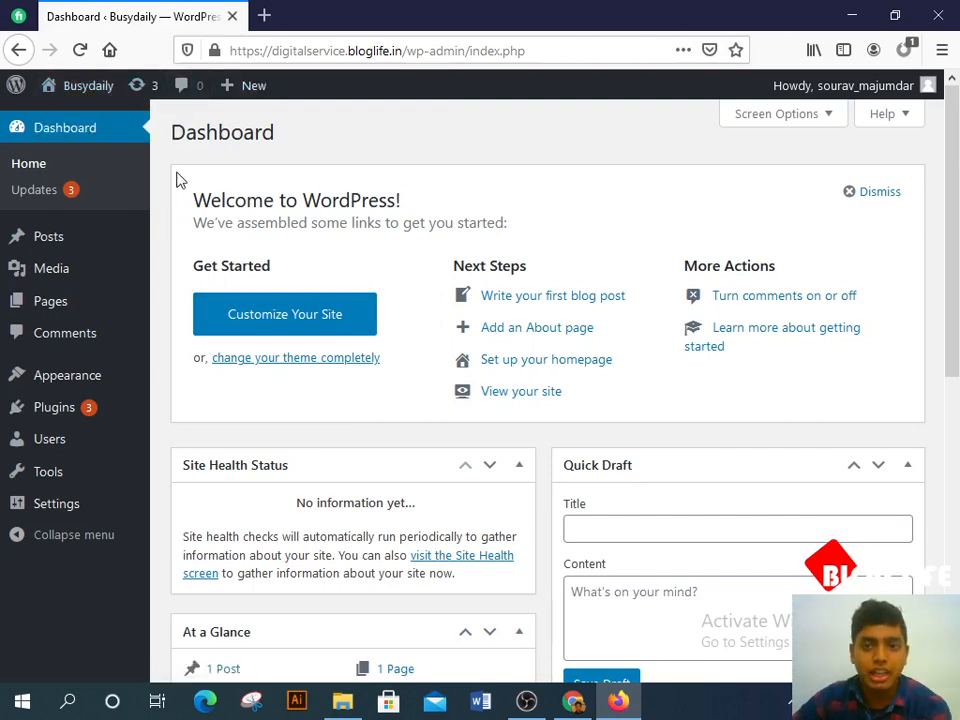
Step: Go to Appearance > Themes and look over the installed Arcane theme and the missing-theme error
{"action": "scroll", "coordinate": [137, 240], "scroll_direction": "down", "scroll_amount": 2}
{"action": "mouse_move", "coordinate": [118, 385]}
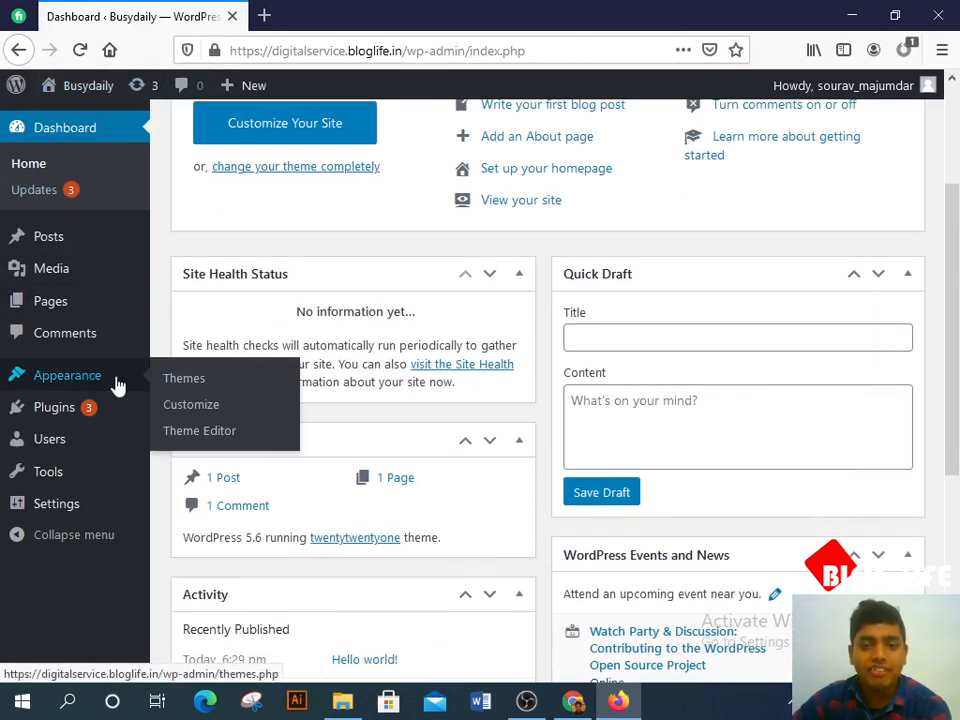
{"action": "left_click", "coordinate": [195, 380]}
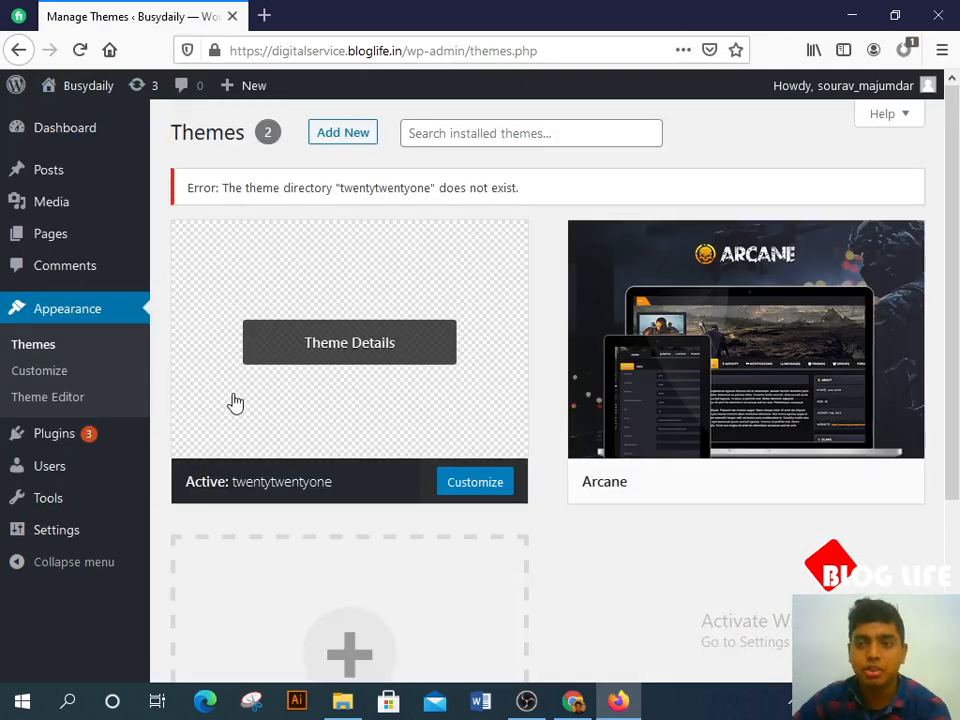
{"action": "scroll", "coordinate": [696, 392], "scroll_direction": "down", "scroll_amount": 3}
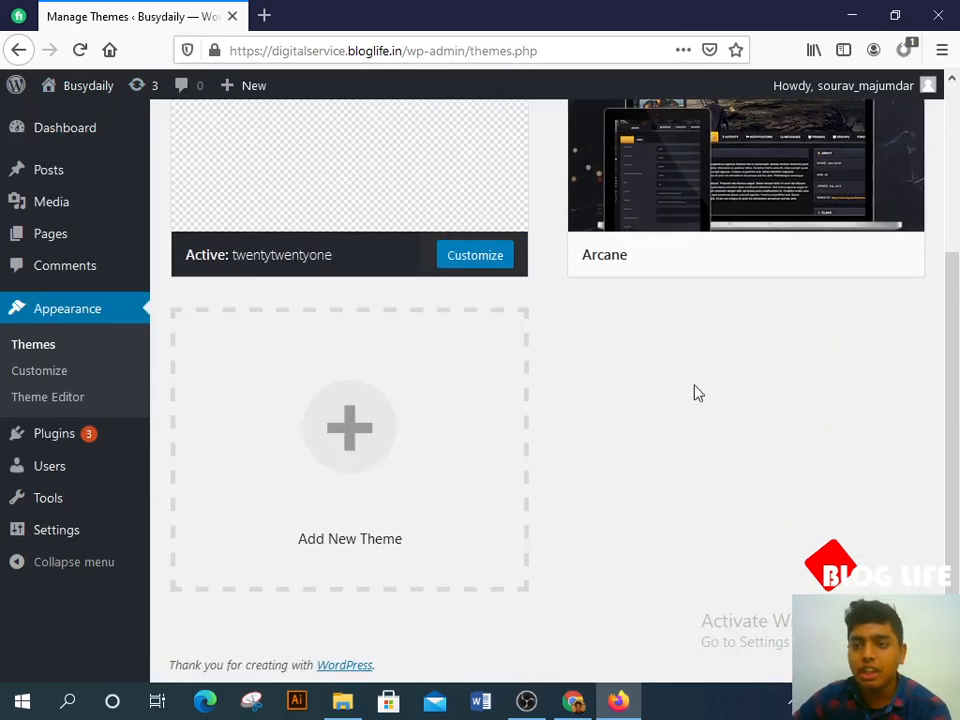
{"action": "scroll", "coordinate": [403, 437], "scroll_direction": "up", "scroll_amount": 3}
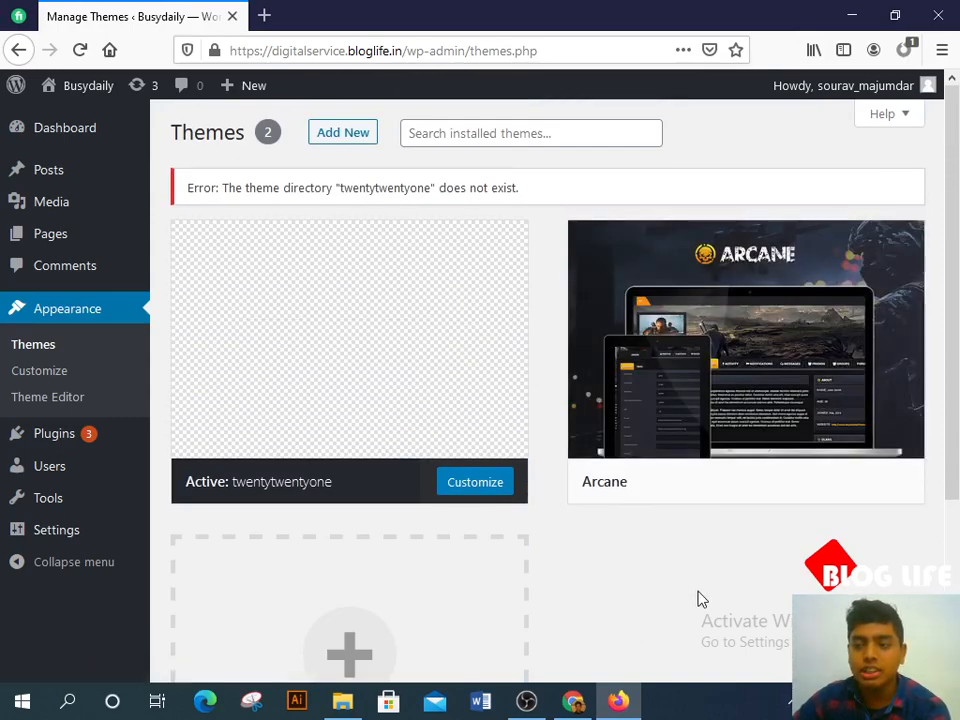
{"action": "scroll", "coordinate": [696, 598], "scroll_direction": "down", "scroll_amount": 2}
{"action": "scroll", "coordinate": [696, 579], "scroll_direction": "up", "scroll_amount": 2}
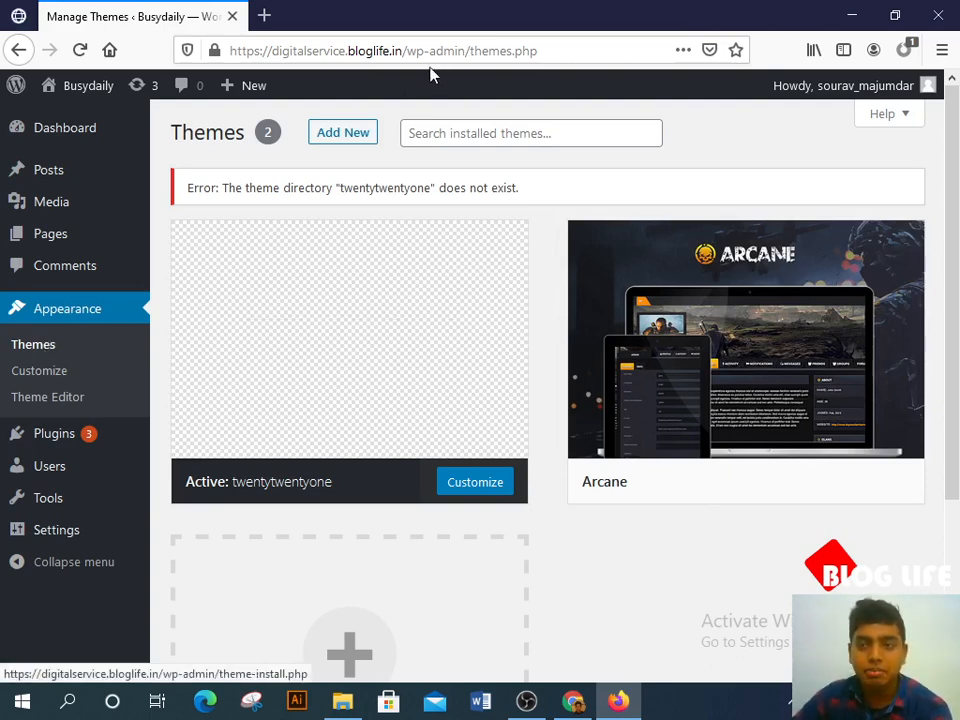
Step: Browse the Popular themes under Add Themes and install OceanWP
{"action": "left_click", "coordinate": [333, 134]}
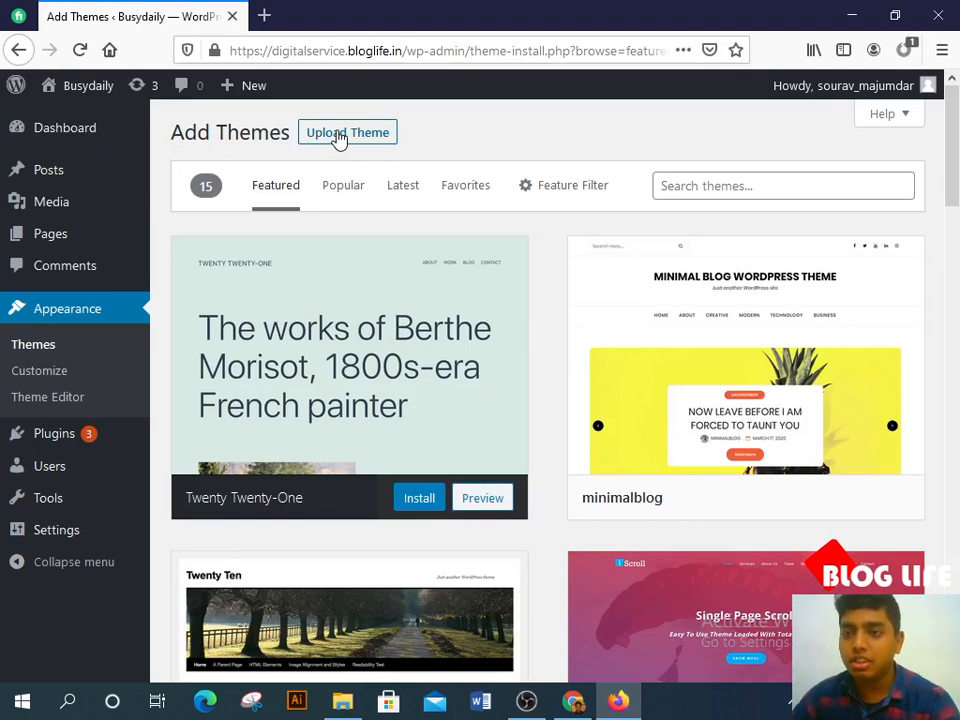
{"action": "left_click", "coordinate": [350, 191]}
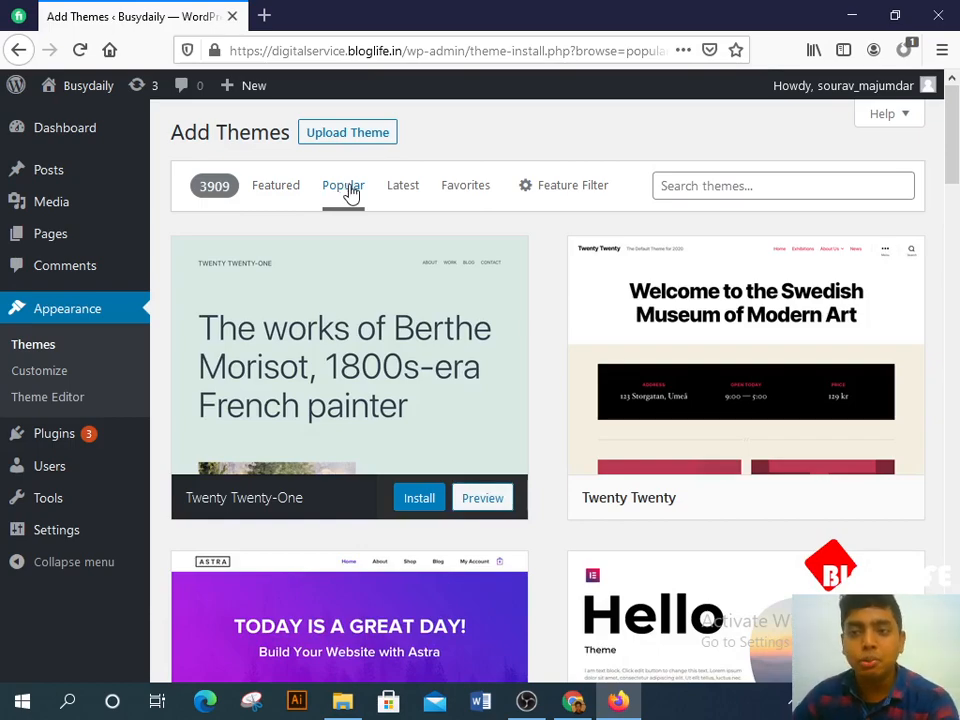
{"action": "scroll", "coordinate": [375, 220], "scroll_direction": "down", "scroll_amount": 5}
{"action": "scroll", "coordinate": [400, 250], "scroll_direction": "down", "scroll_amount": 2}
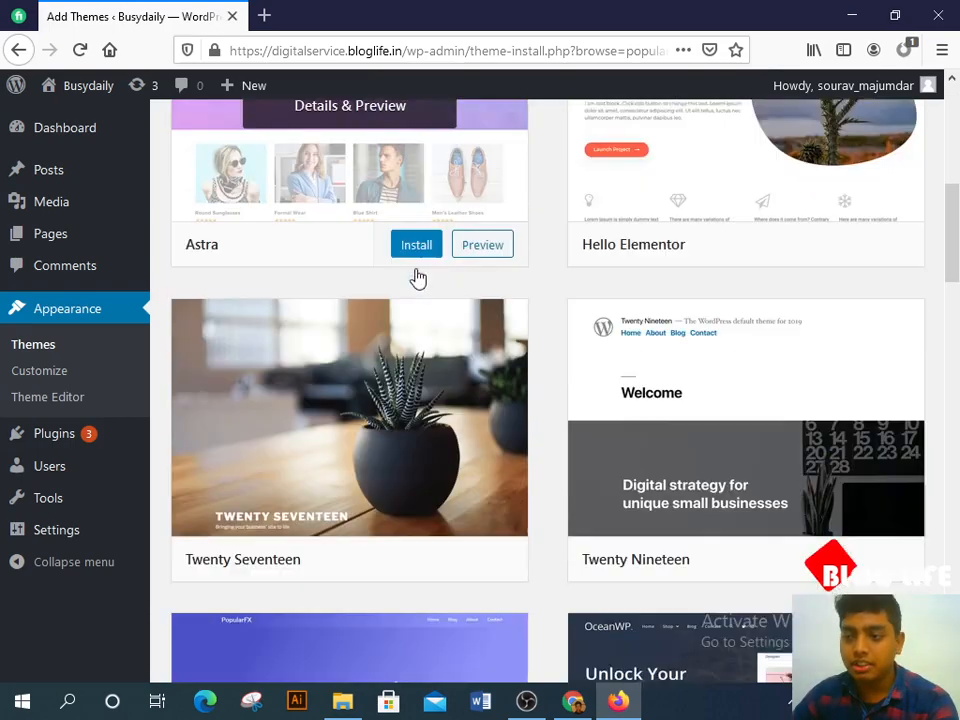
{"action": "scroll", "coordinate": [450, 288], "scroll_direction": "down", "scroll_amount": 3}
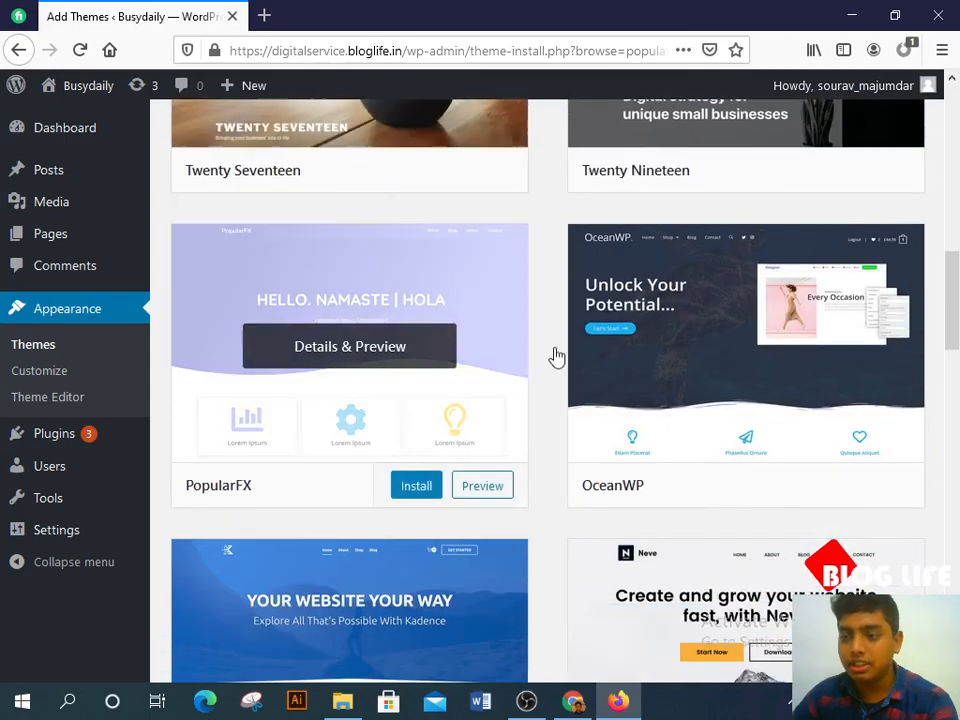
{"action": "scroll", "coordinate": [664, 401], "scroll_direction": "up", "scroll_amount": 3}
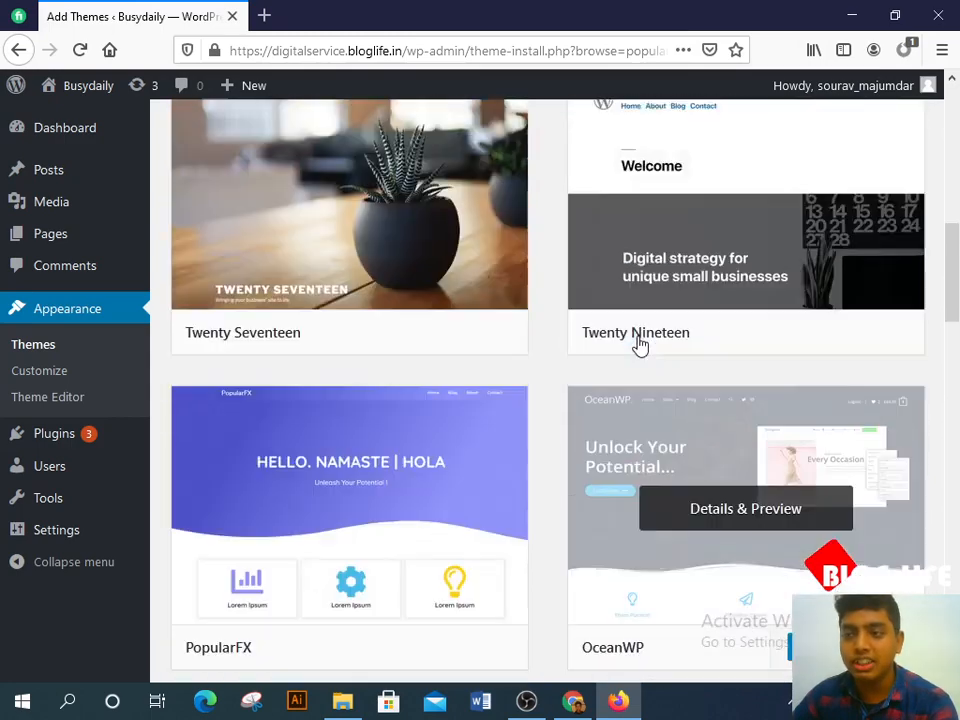
{"action": "scroll", "coordinate": [705, 584], "scroll_direction": "down", "scroll_amount": 2}
{"action": "scroll", "coordinate": [707, 580], "scroll_direction": "up", "scroll_amount": 8}
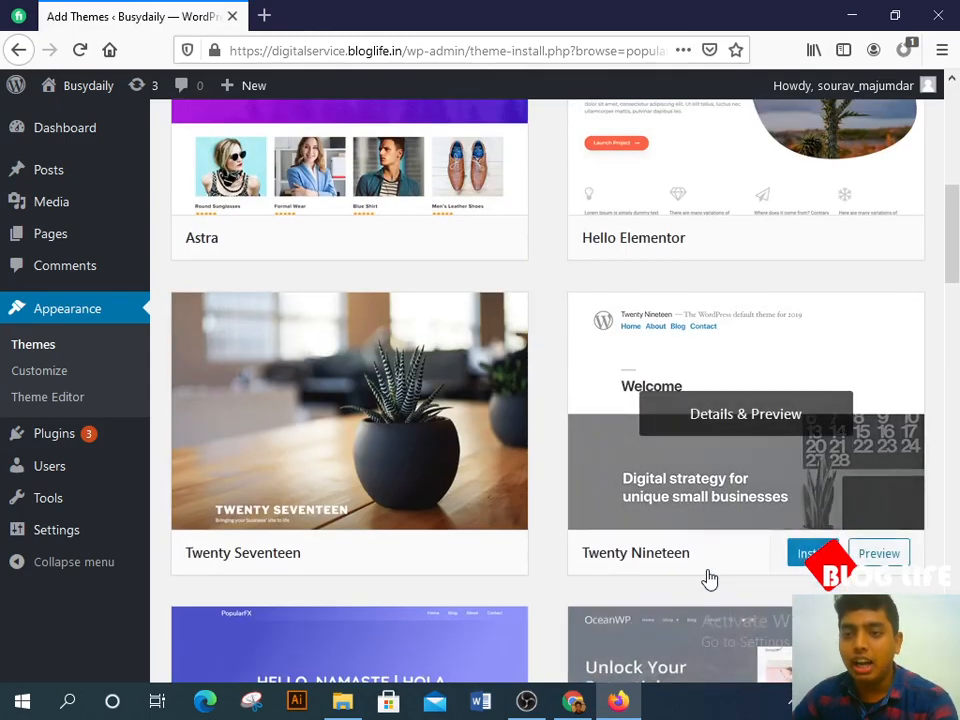
{"action": "scroll", "coordinate": [707, 578], "scroll_direction": "down", "scroll_amount": 3}
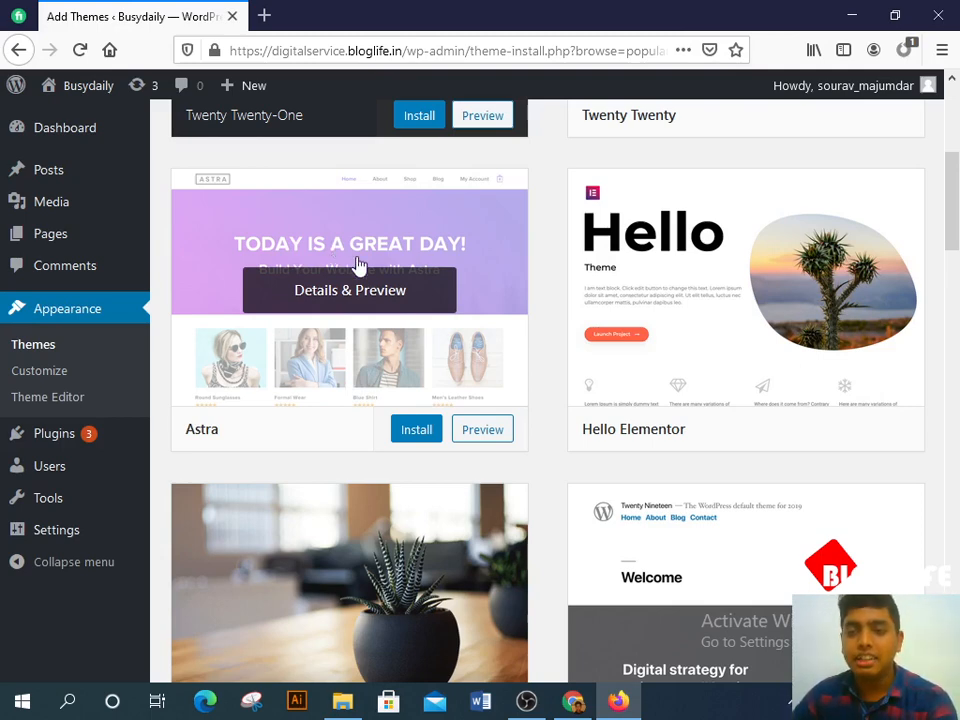
{"action": "scroll", "coordinate": [356, 268], "scroll_direction": "down", "scroll_amount": 5}
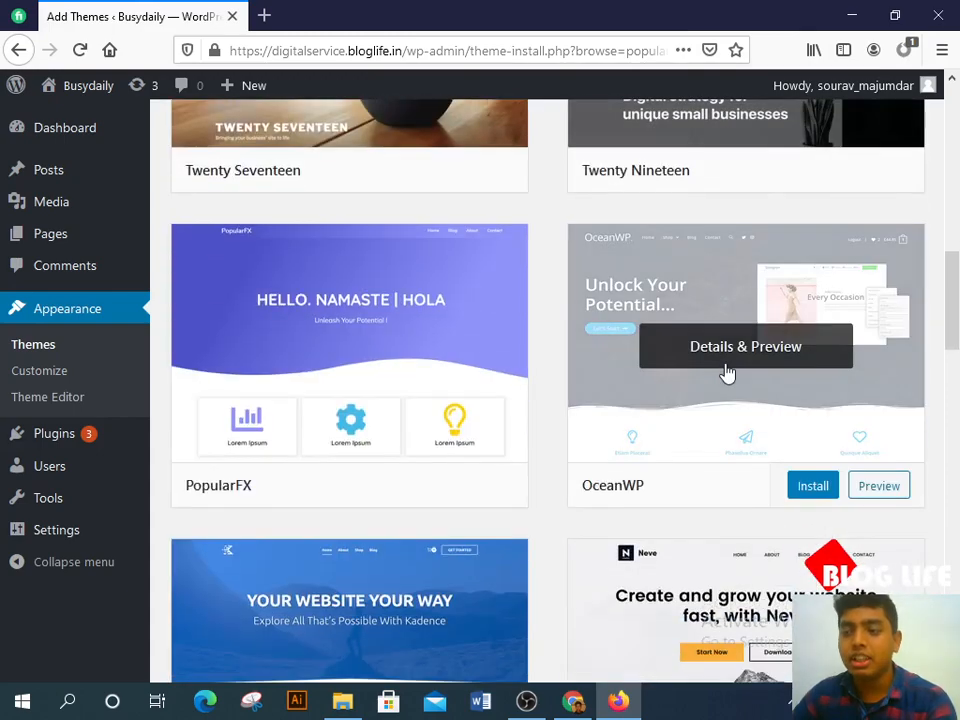
{"action": "left_click", "coordinate": [810, 495]}
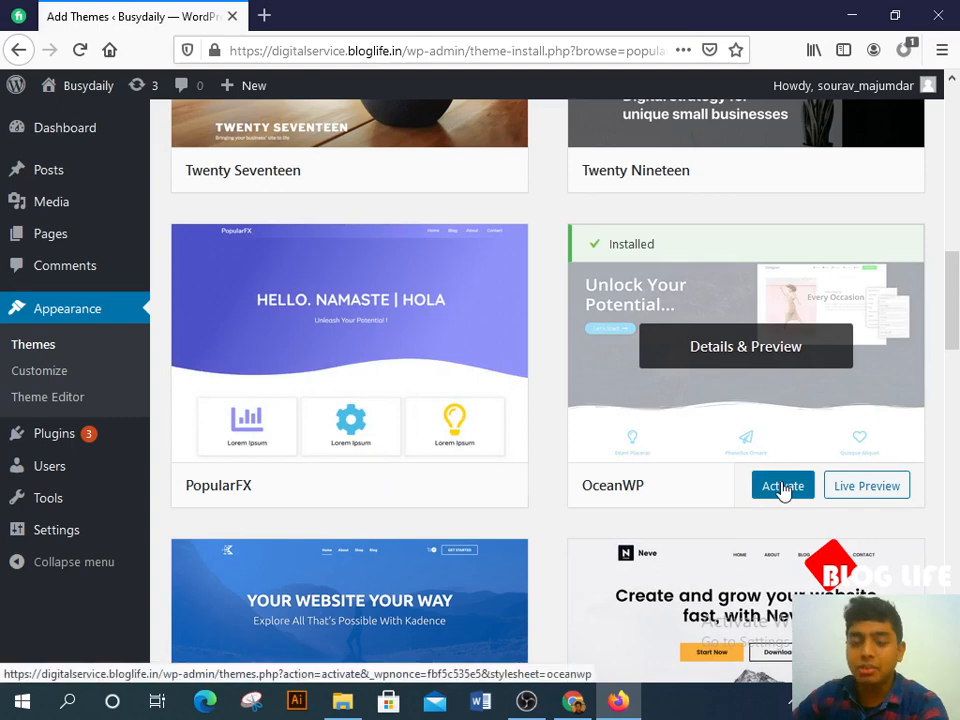
Step: Activate the newly installed OceanWP theme
{"action": "left_click", "coordinate": [783, 487]}
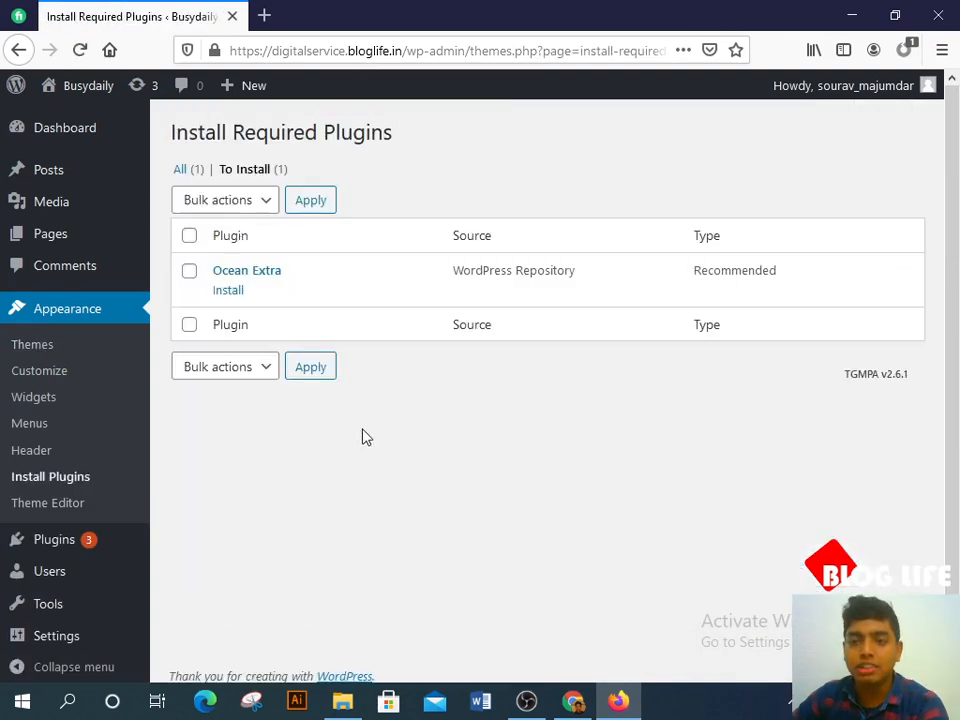
Step: Start installing Ocean Extra and note '1. woocommerce' and '2. elementor' in Notepad
{"action": "left_click", "coordinate": [230, 291]}
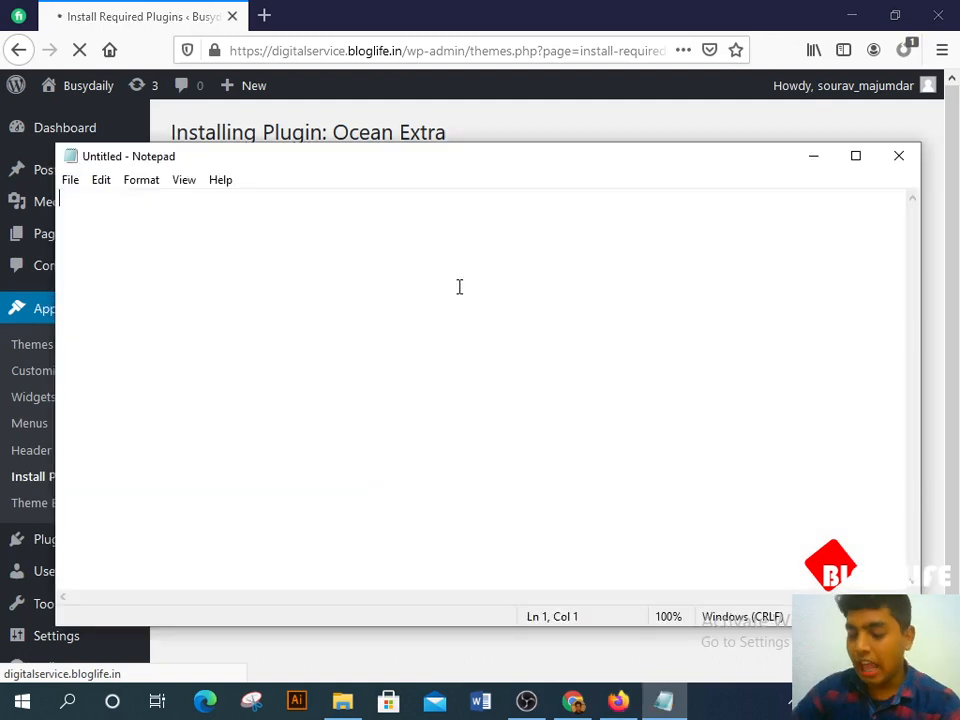
{"action": "type", "text": "1. "}
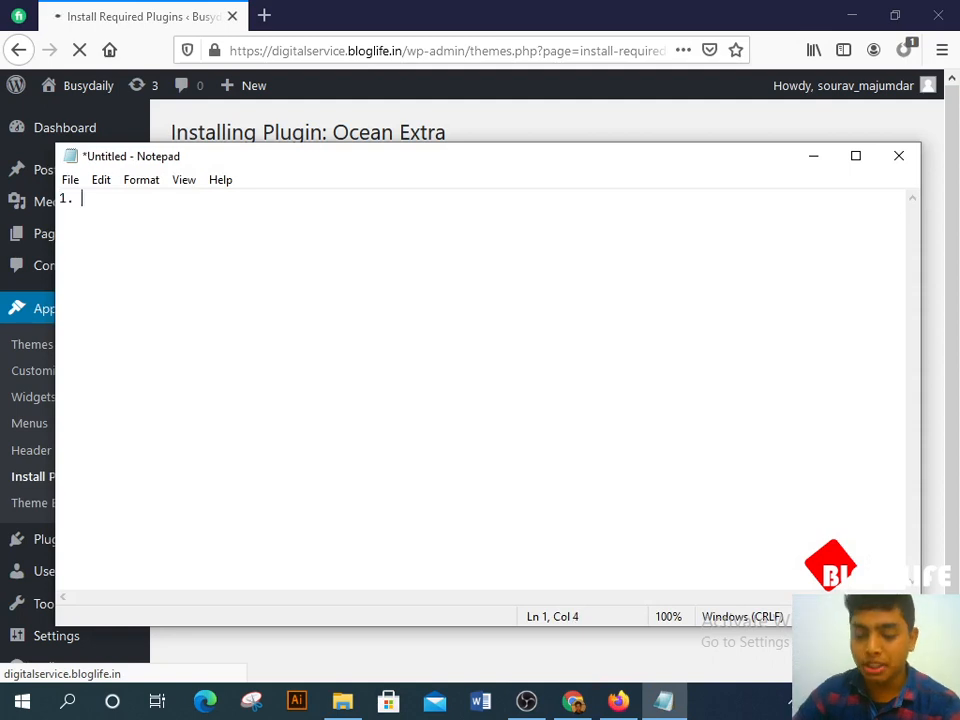
{"action": "type", "text": "w"}
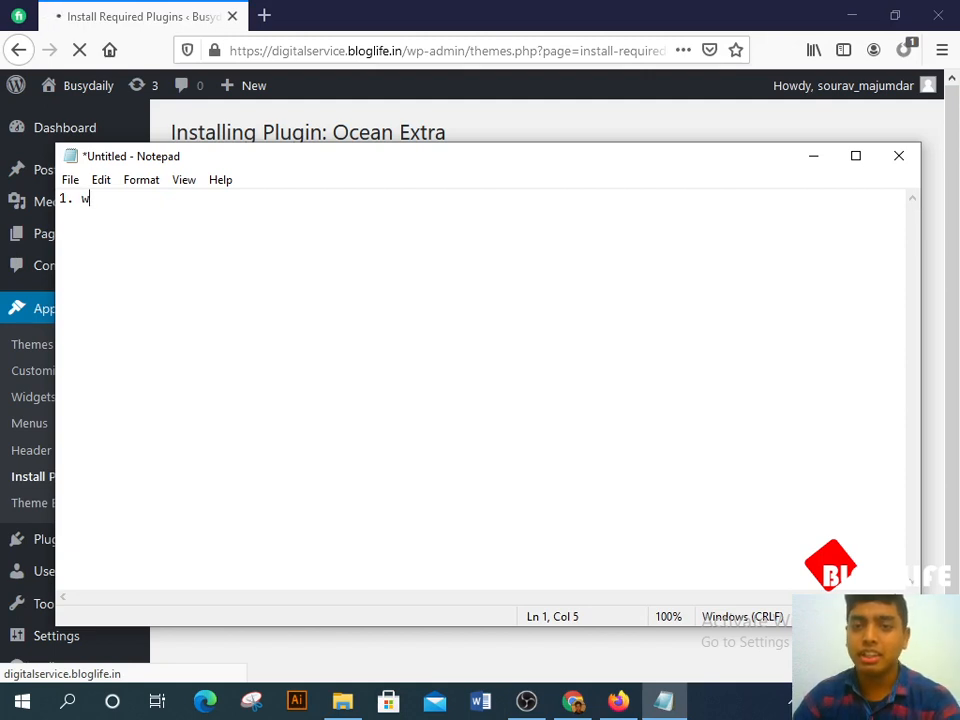
{"action": "type", "text": "oo"}
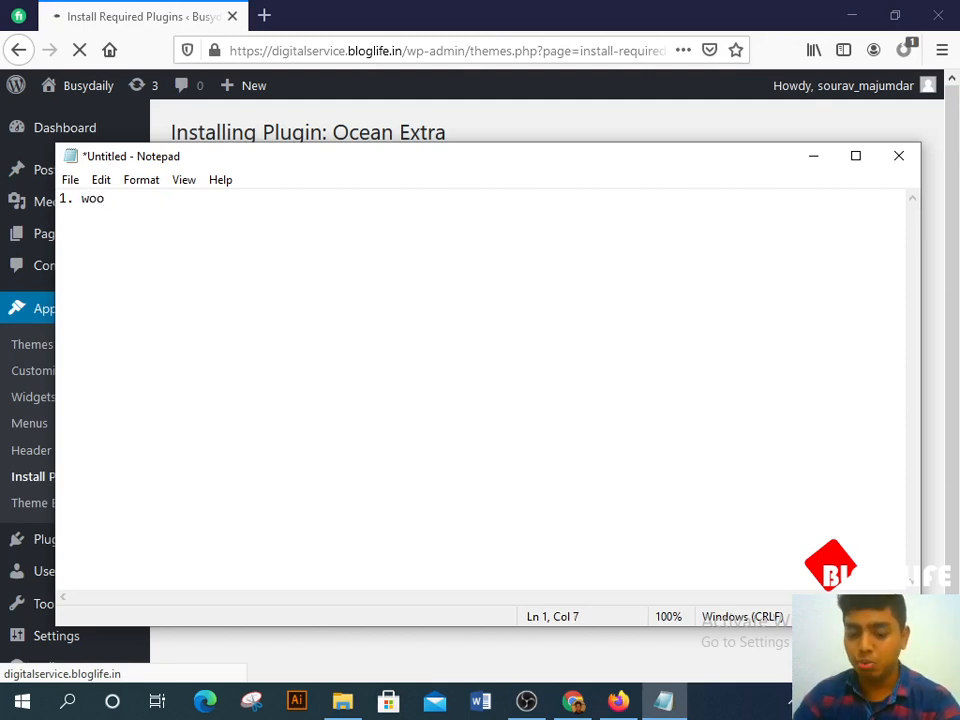
{"action": "type", "text": "commerce "}
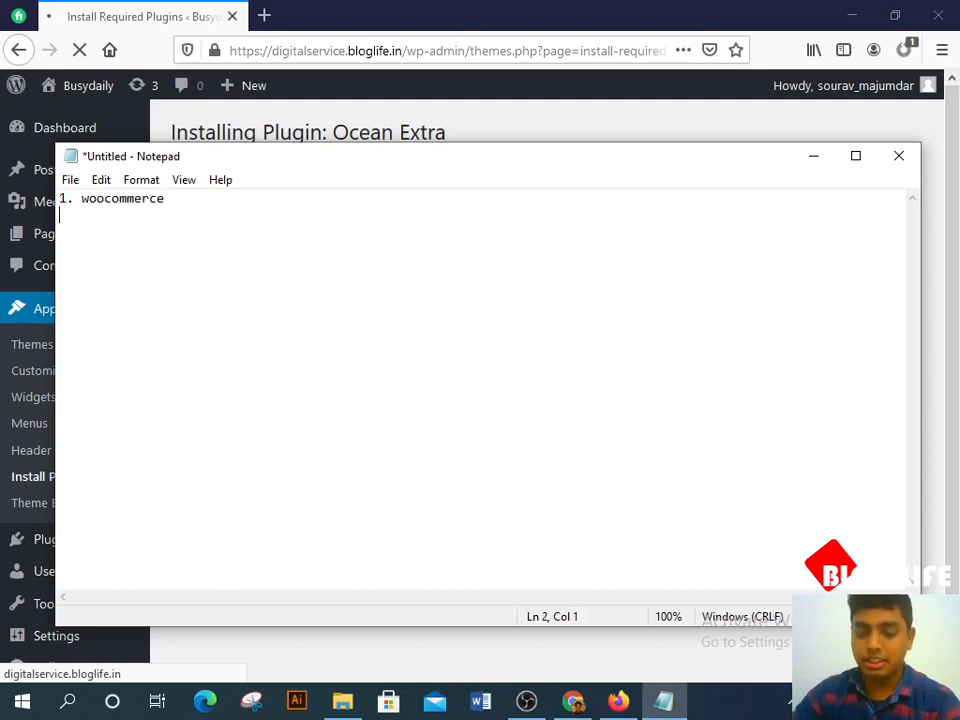
{"action": "type", "text": "21"}
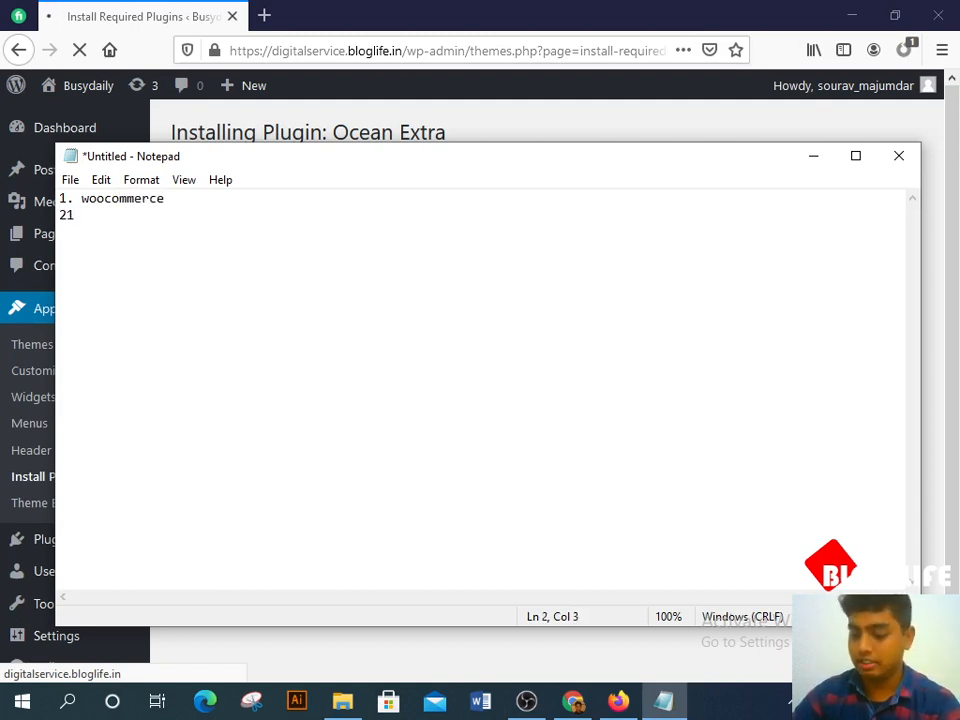
{"action": "key", "text": "BackSpace"}
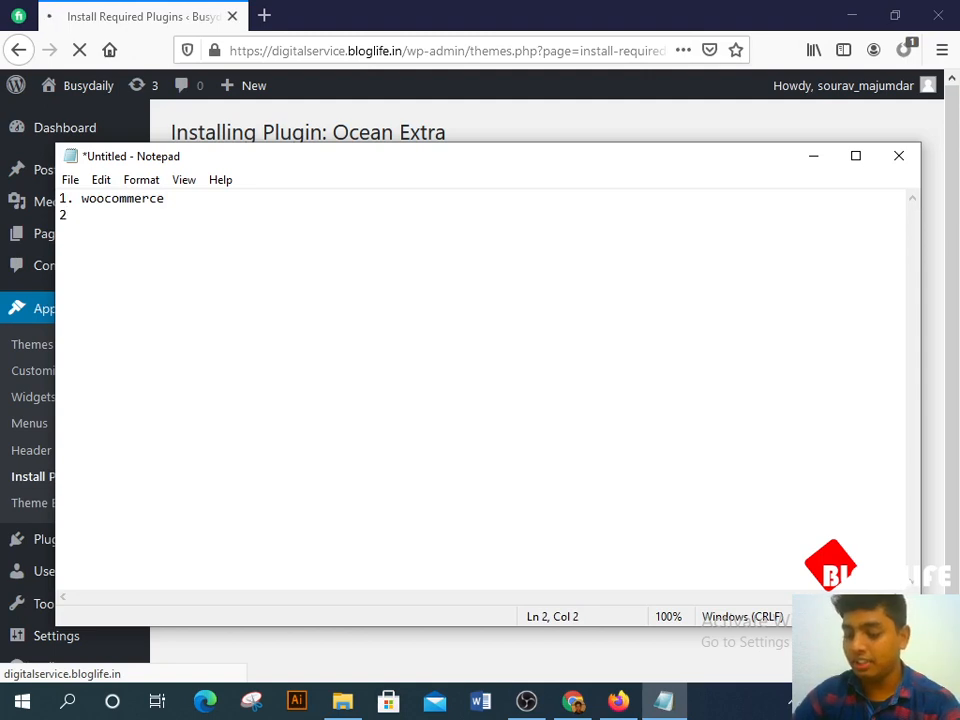
{"action": "key", "text": "BackSpace"}
{"action": "key", "text": "BackSpace"}
{"action": "key", "text": "BackSpace"}
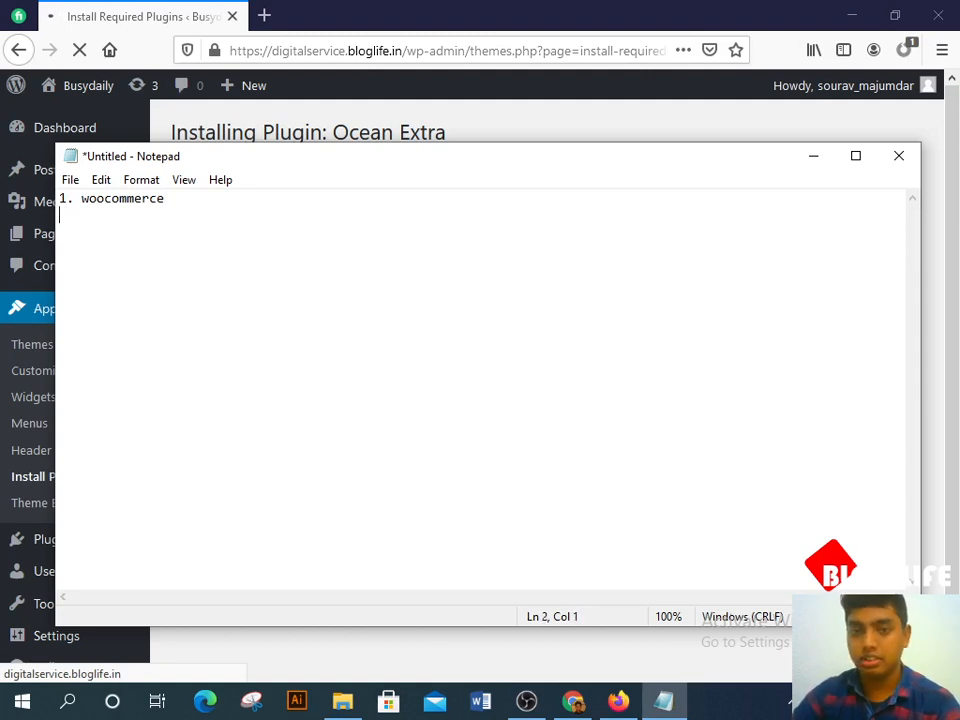
{"action": "type", "text": "2"}
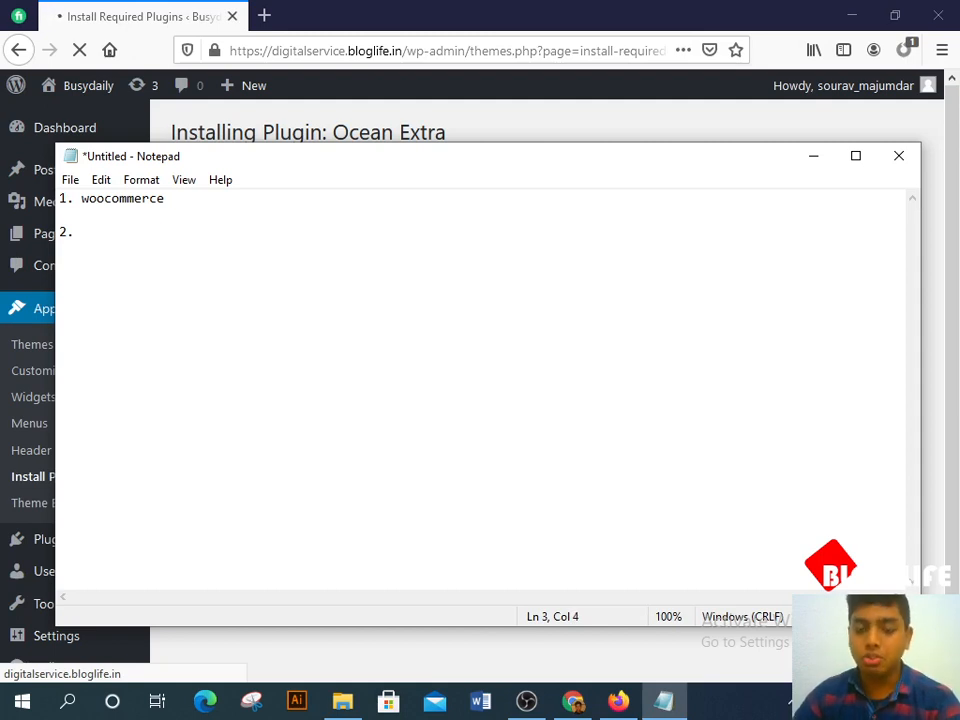
{"action": "type", "text": ". ele"}
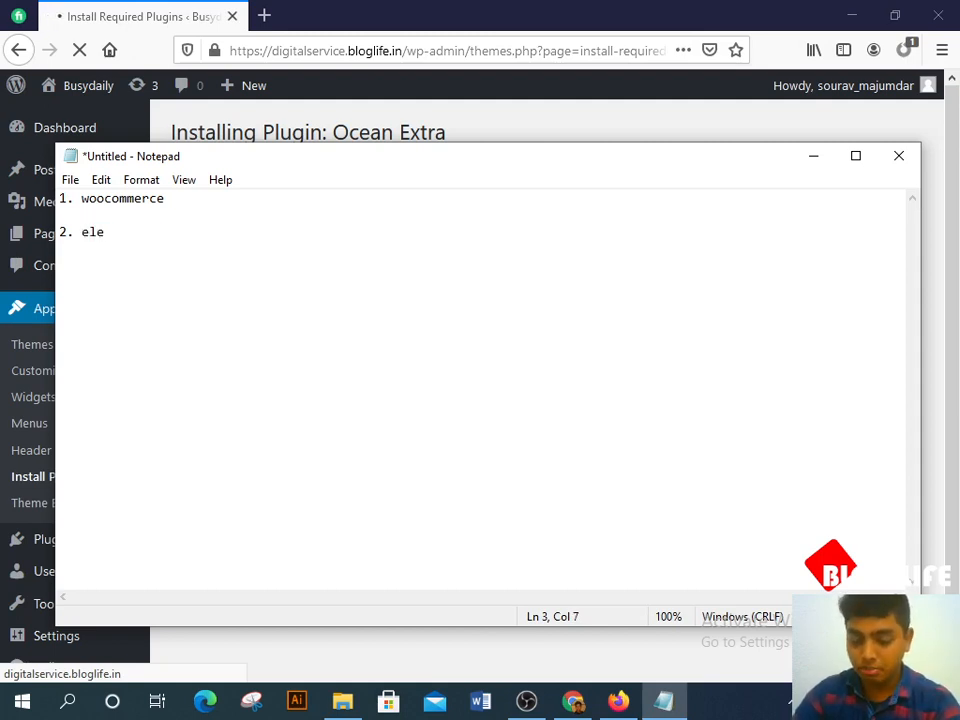
{"action": "type", "text": "mentor"}
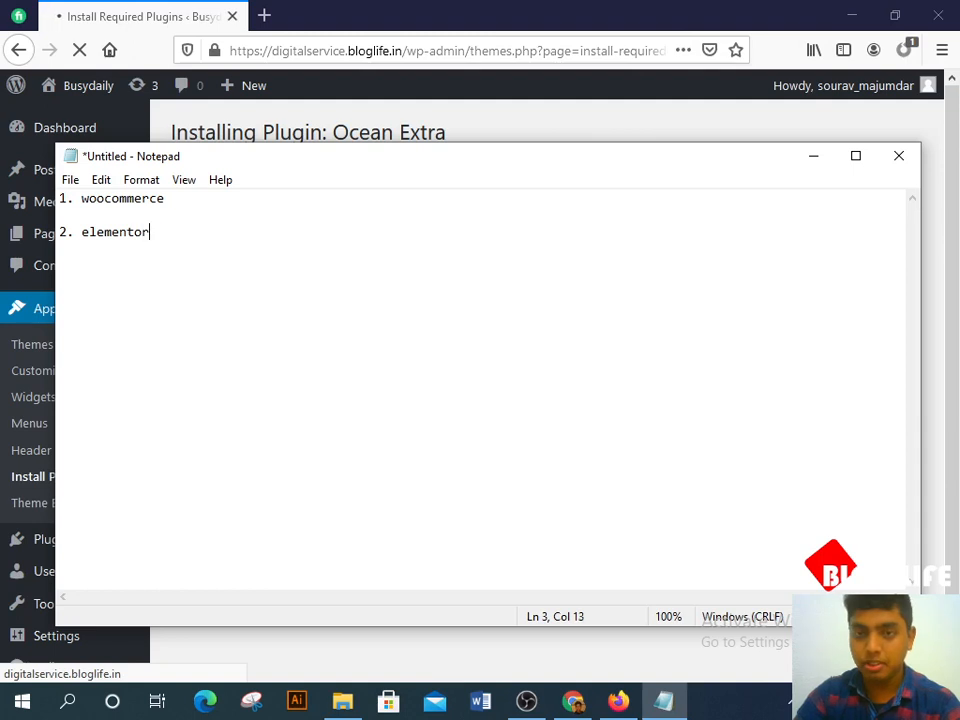
{"action": "key", "text": "Return"}
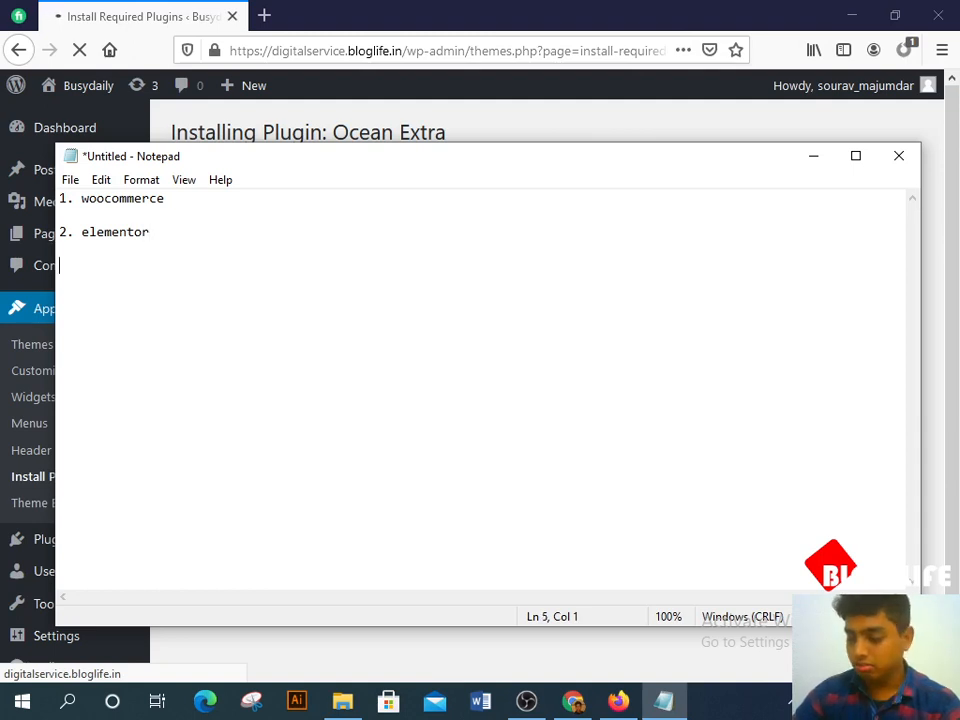
{"action": "type", "text": "2"}
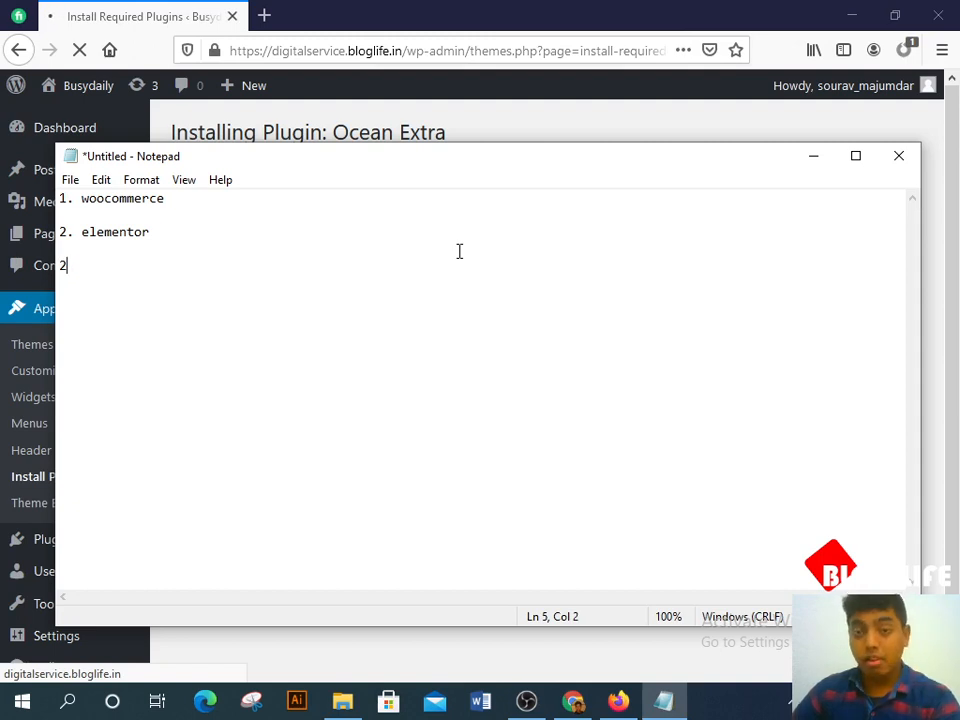
Step: Minimize Notepad and return to the Themes page with OceanWP active
{"action": "left_click", "coordinate": [822, 163]}
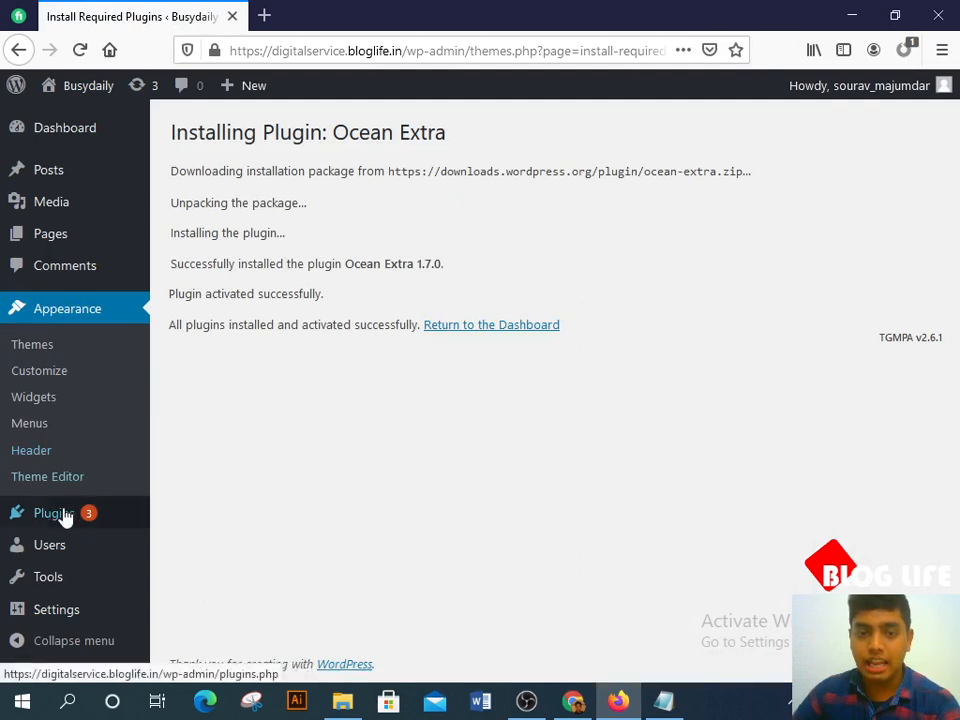
{"action": "left_click", "coordinate": [33, 345]}
{"action": "mouse_move", "coordinate": [38, 514]}
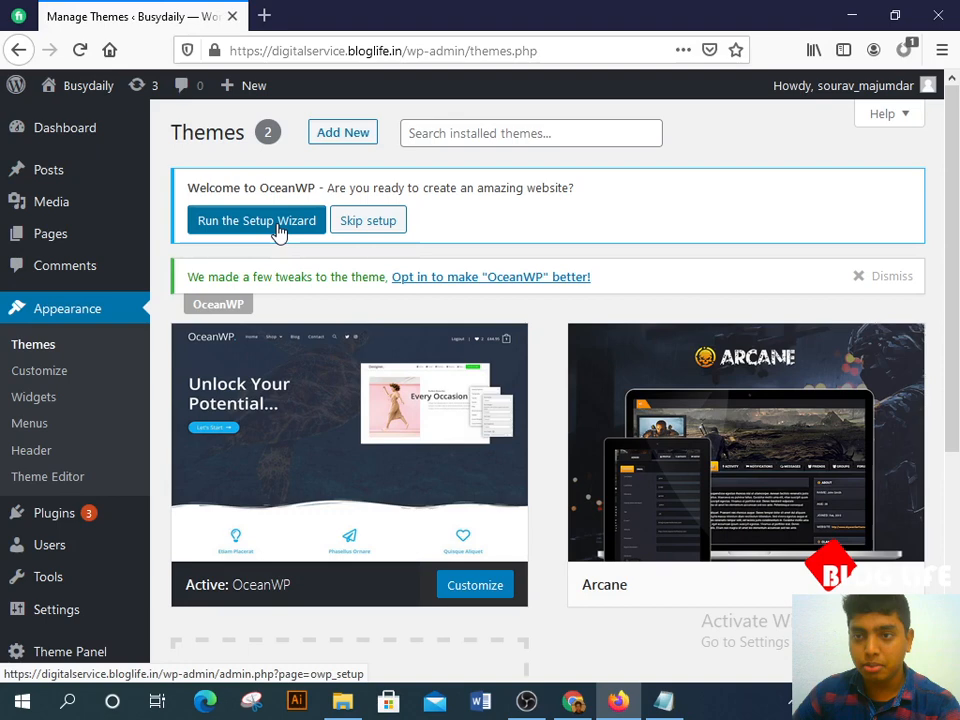
Step: Launch the OceanWP Setup Wizard and click GET STARTED to reach Choosing Demo
{"action": "left_click", "coordinate": [279, 232]}
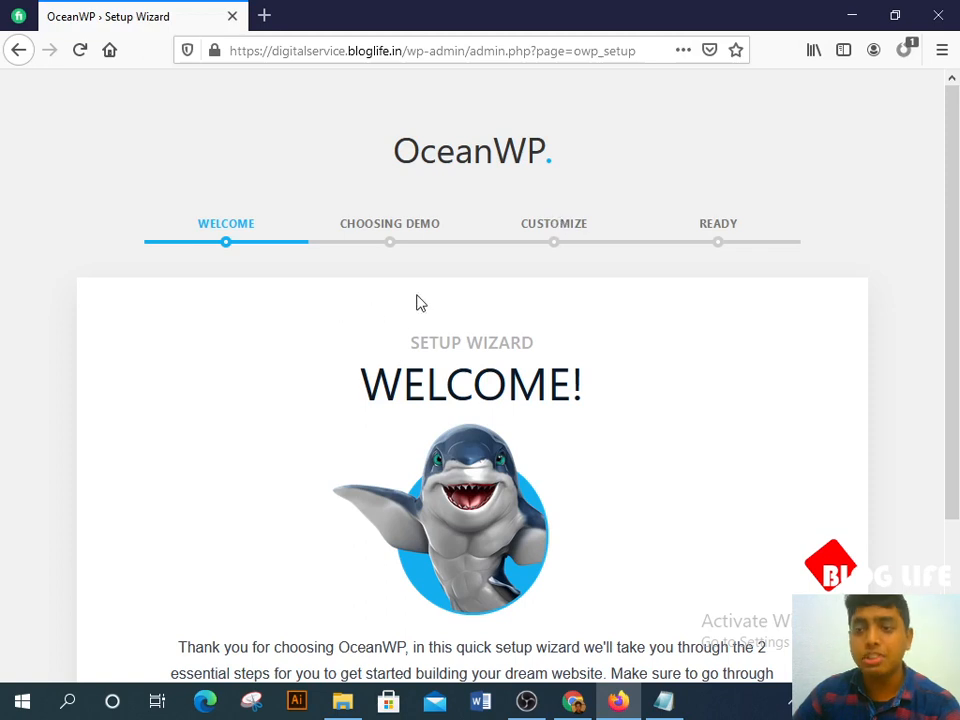
{"action": "scroll", "coordinate": [440, 345], "scroll_direction": "down", "scroll_amount": 2}
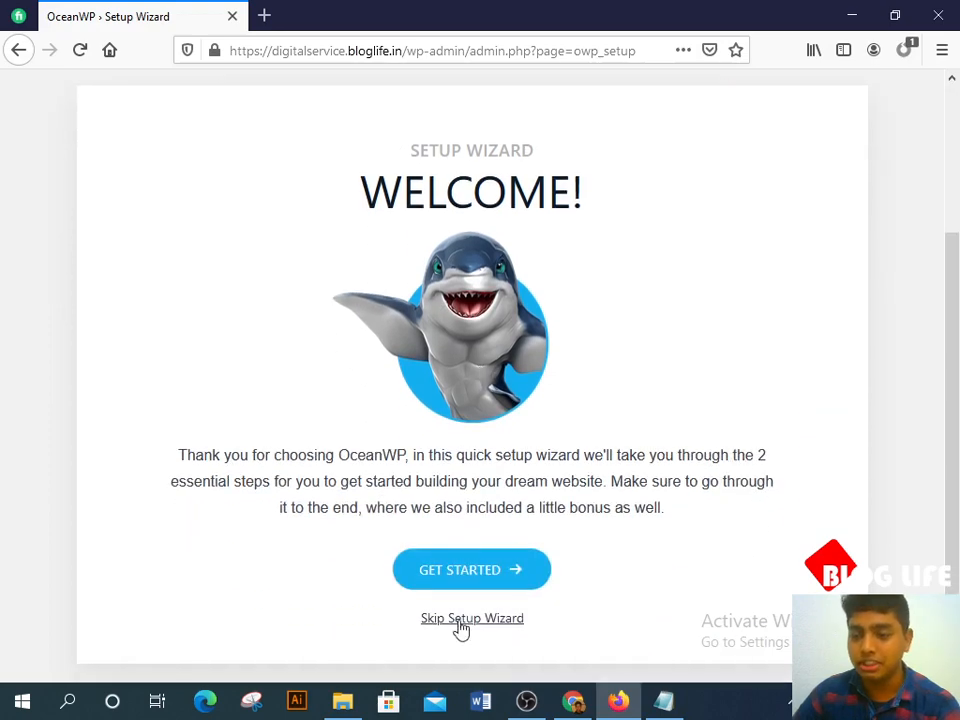
{"action": "scroll", "coordinate": [480, 454], "scroll_direction": "up", "scroll_amount": 2}
{"action": "scroll", "coordinate": [348, 348], "scroll_direction": "down", "scroll_amount": 2}
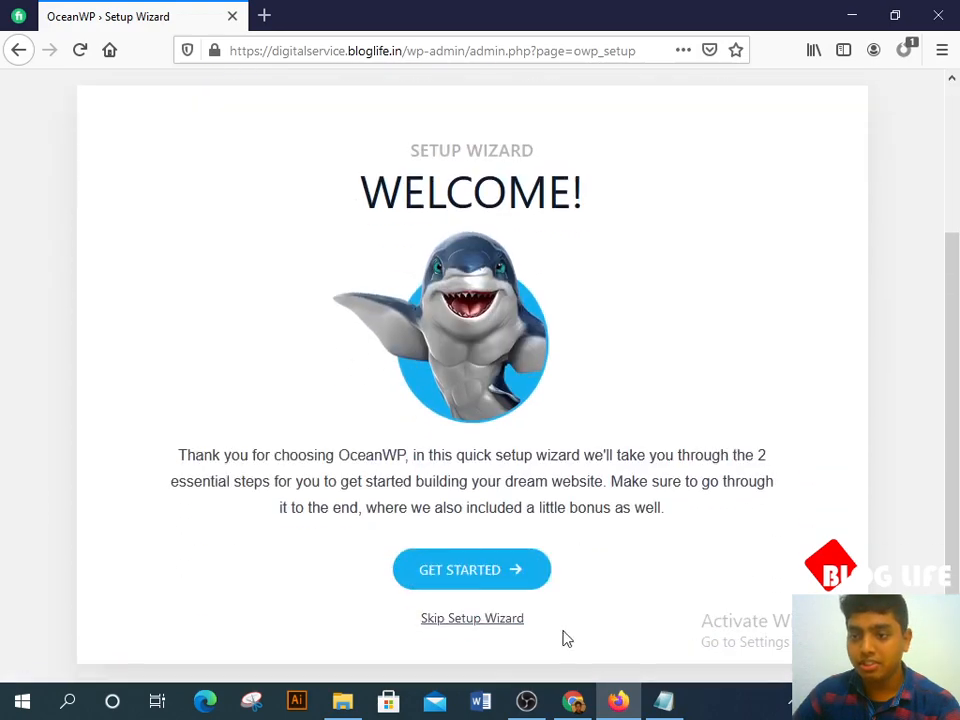
{"action": "left_click", "coordinate": [452, 572]}
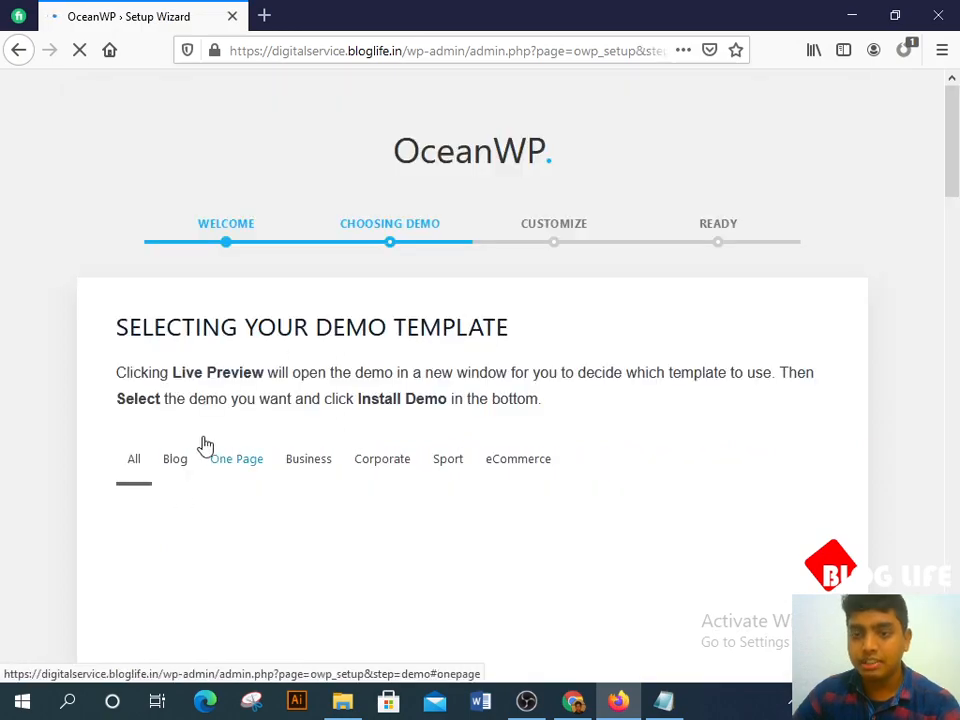
Step: Filter the demos to eCommerce and select the Store demo
{"action": "scroll", "coordinate": [318, 436], "scroll_direction": "down", "scroll_amount": 1}
{"action": "scroll", "coordinate": [446, 420], "scroll_direction": "down", "scroll_amount": 3}
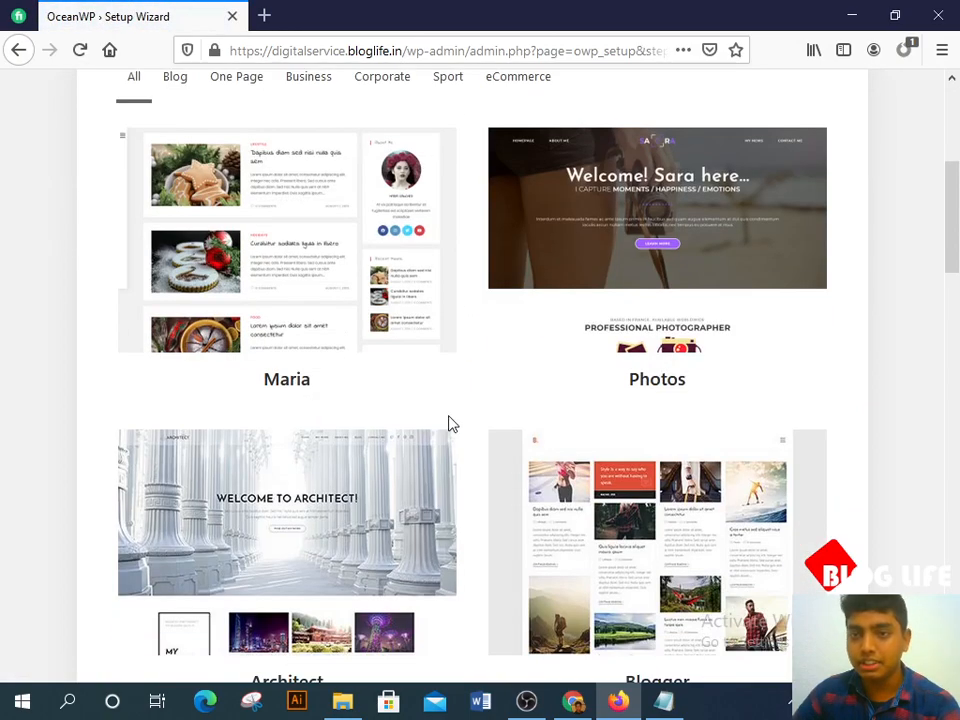
{"action": "scroll", "coordinate": [448, 426], "scroll_direction": "up", "scroll_amount": 3}
{"action": "scroll", "coordinate": [450, 426], "scroll_direction": "down", "scroll_amount": 3}
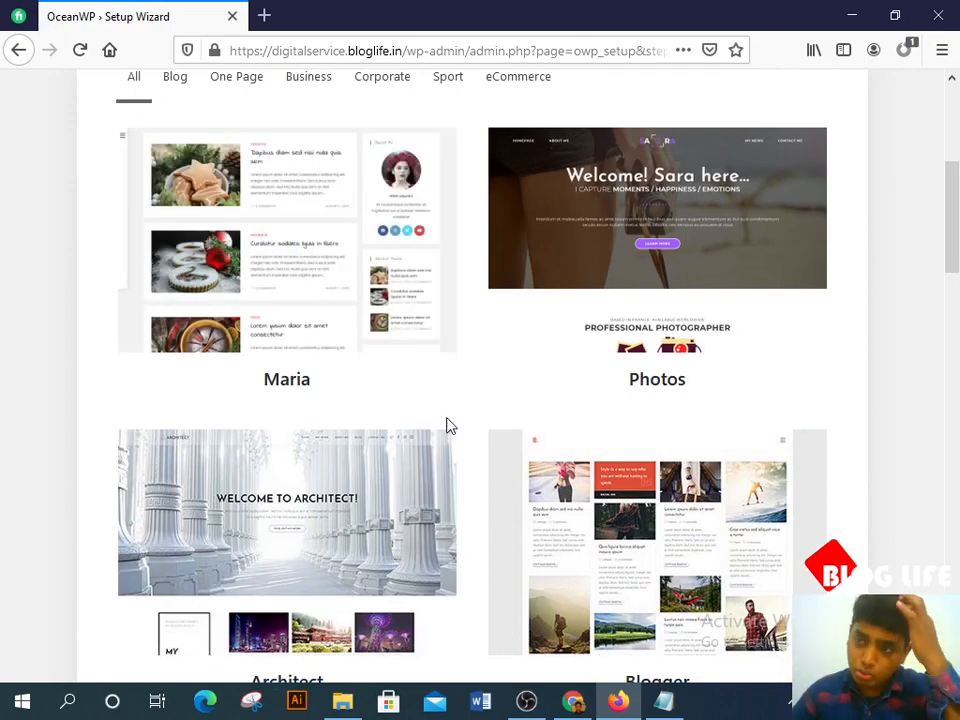
{"action": "scroll", "coordinate": [470, 466], "scroll_direction": "up", "scroll_amount": 3}
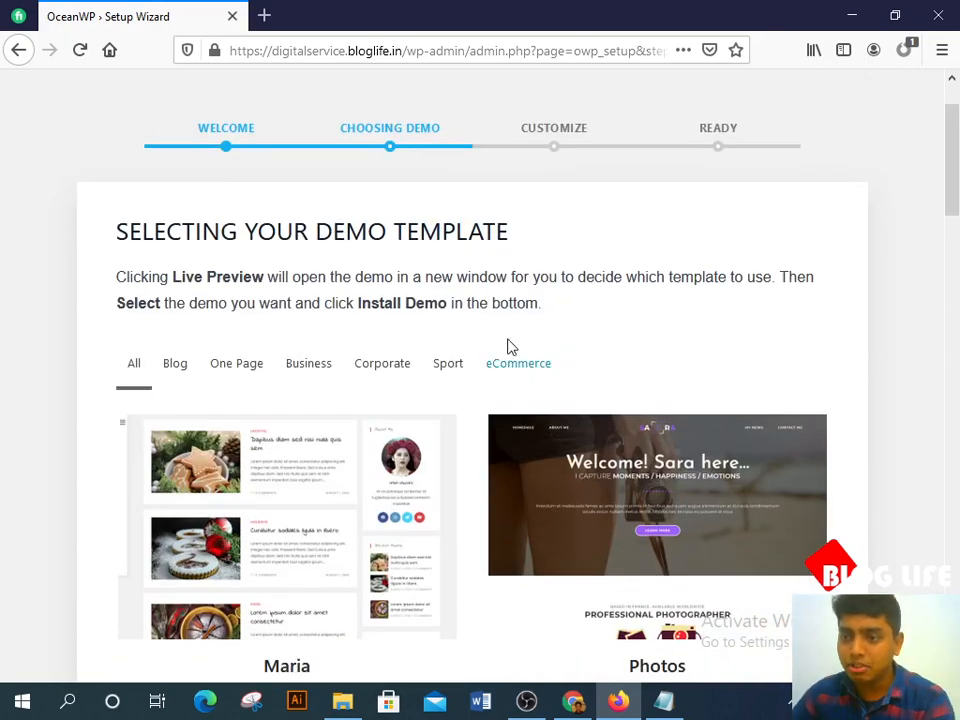
{"action": "left_click", "coordinate": [514, 375]}
{"action": "scroll", "coordinate": [512, 381], "scroll_direction": "down", "scroll_amount": 5}
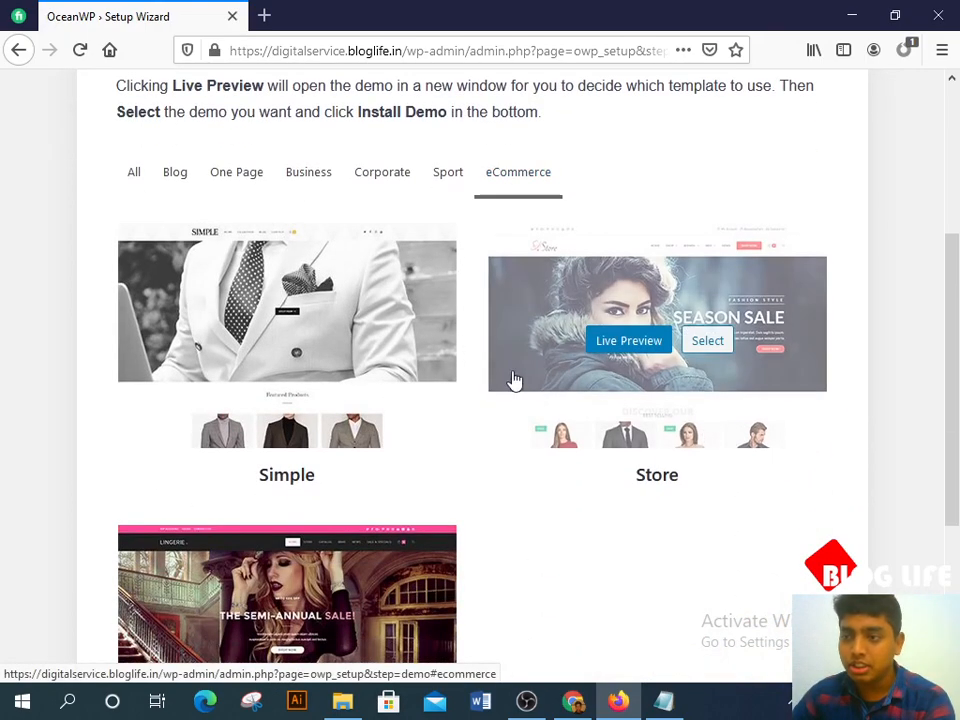
{"action": "scroll", "coordinate": [672, 549], "scroll_direction": "up", "scroll_amount": 2}
{"action": "mouse_move", "coordinate": [634, 281]}
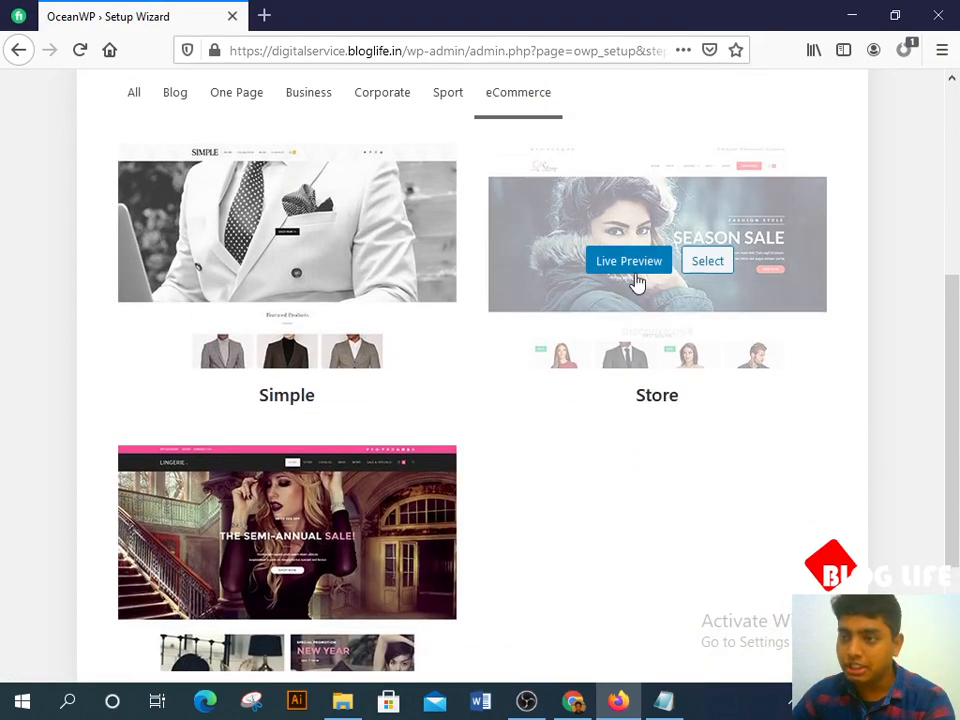
{"action": "left_click", "coordinate": [710, 263]}
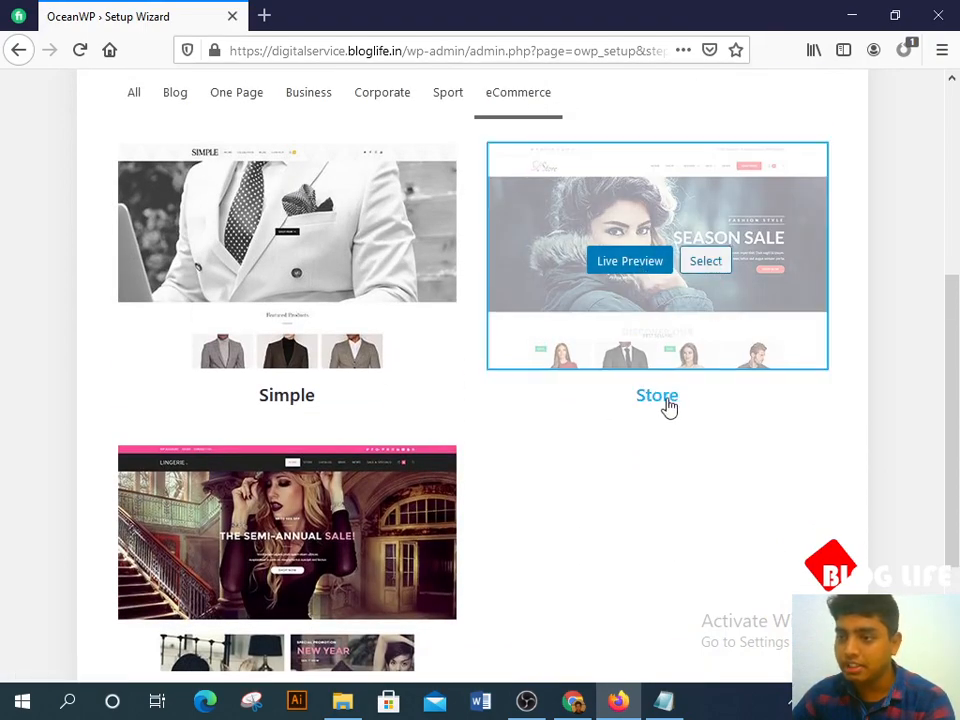
Step: Choose INSTALL DEMO and review the Store demo's Required Plugins list
{"action": "scroll", "coordinate": [690, 405], "scroll_direction": "down", "scroll_amount": 2}
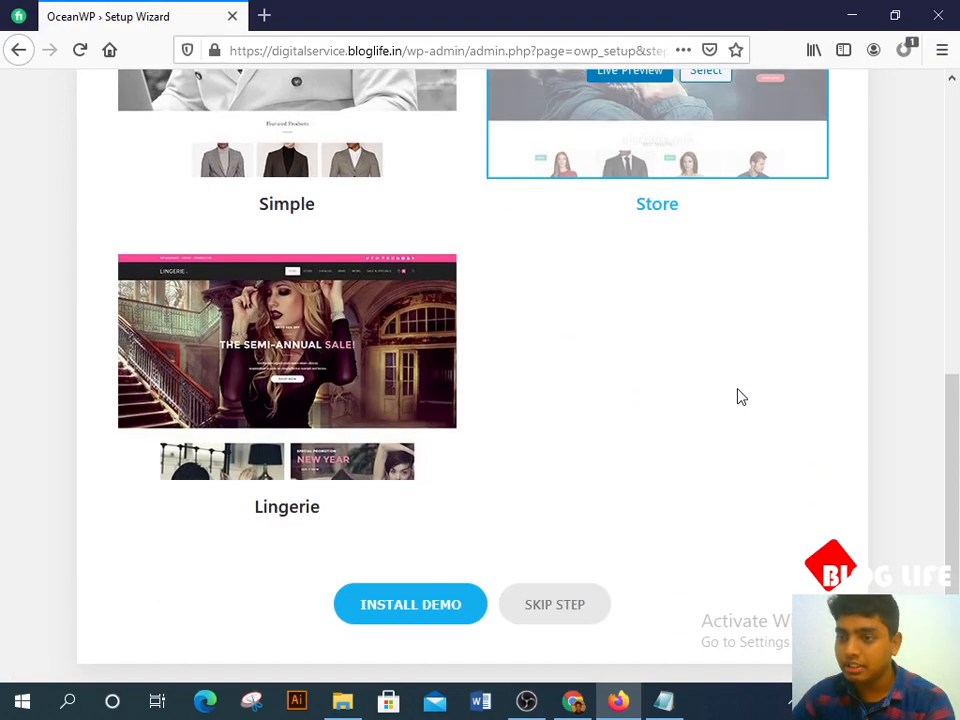
{"action": "left_click", "coordinate": [433, 602]}
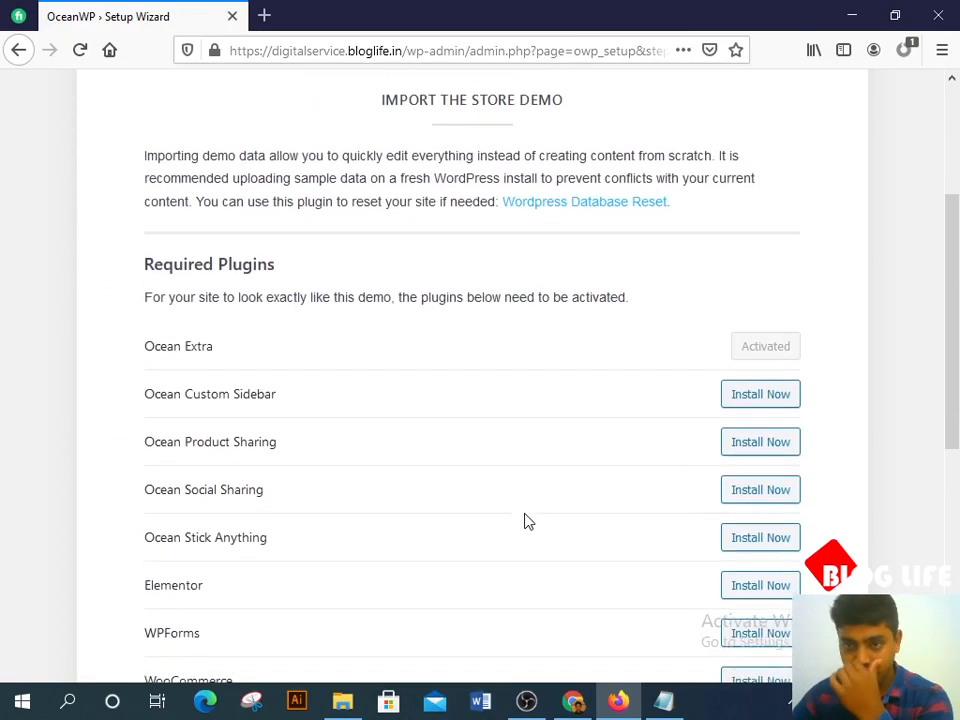
{"action": "scroll", "coordinate": [495, 500], "scroll_direction": "down", "scroll_amount": 3}
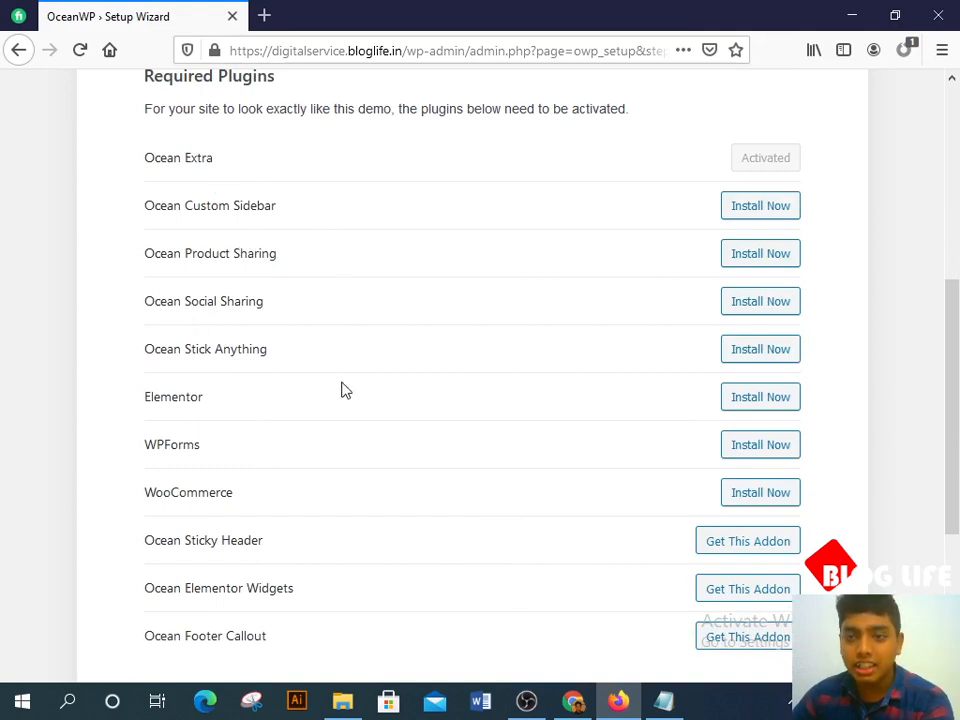
{"action": "scroll", "coordinate": [340, 390], "scroll_direction": "down", "scroll_amount": 5}
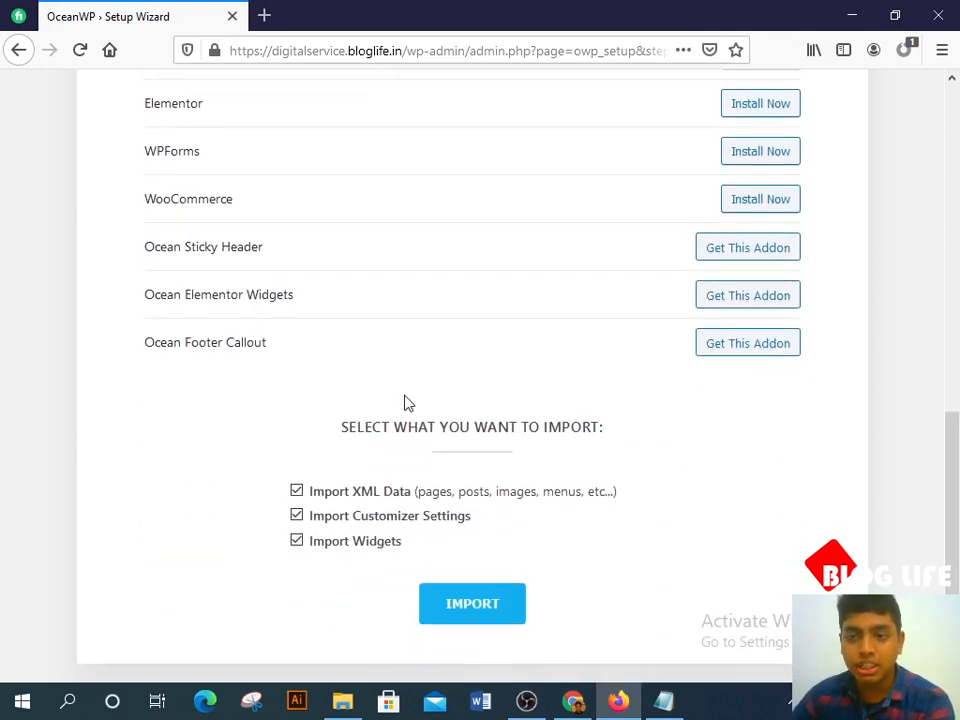
{"action": "left_click", "coordinate": [664, 702]}
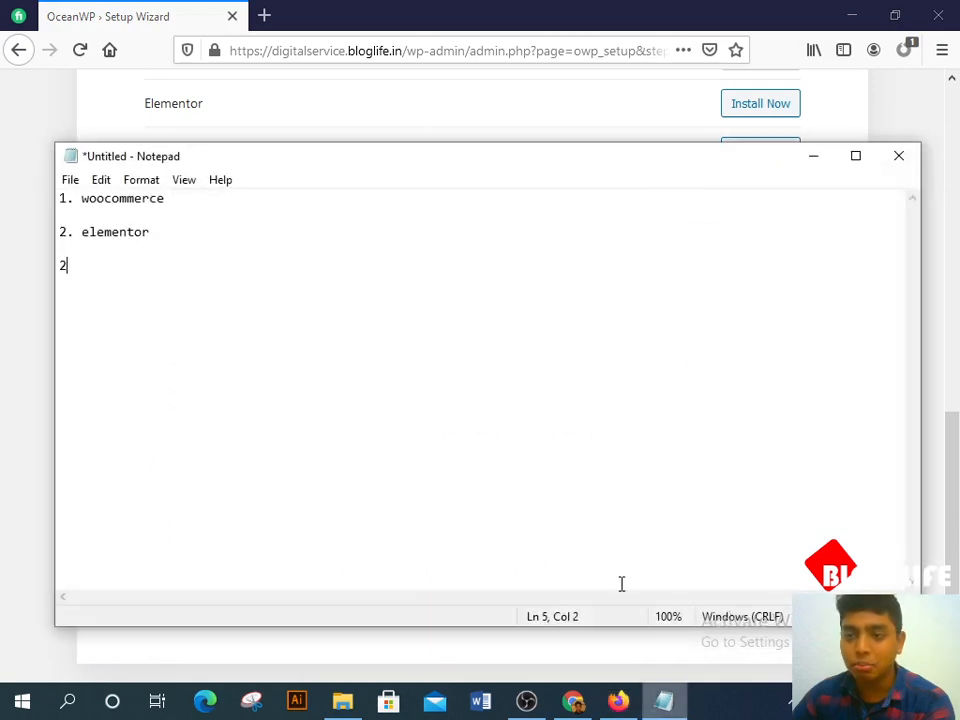
{"action": "left_click", "coordinate": [810, 168]}
{"action": "scroll", "coordinate": [615, 248], "scroll_direction": "up", "scroll_amount": 3}
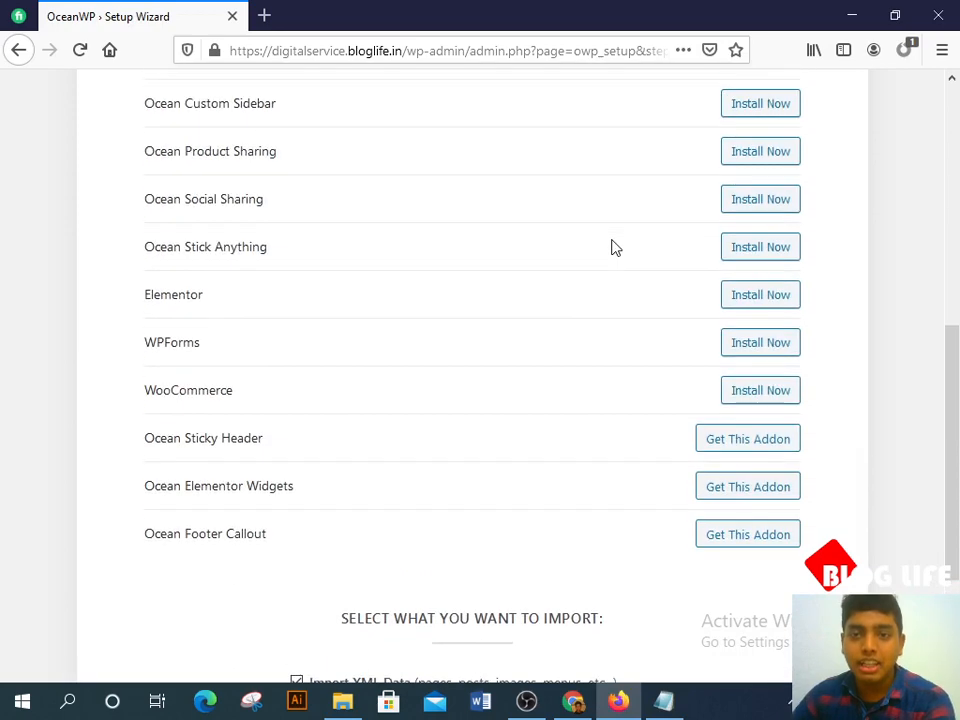
{"action": "scroll", "coordinate": [613, 246], "scroll_direction": "up", "scroll_amount": 3}
{"action": "scroll", "coordinate": [615, 247], "scroll_direction": "down", "scroll_amount": 3}
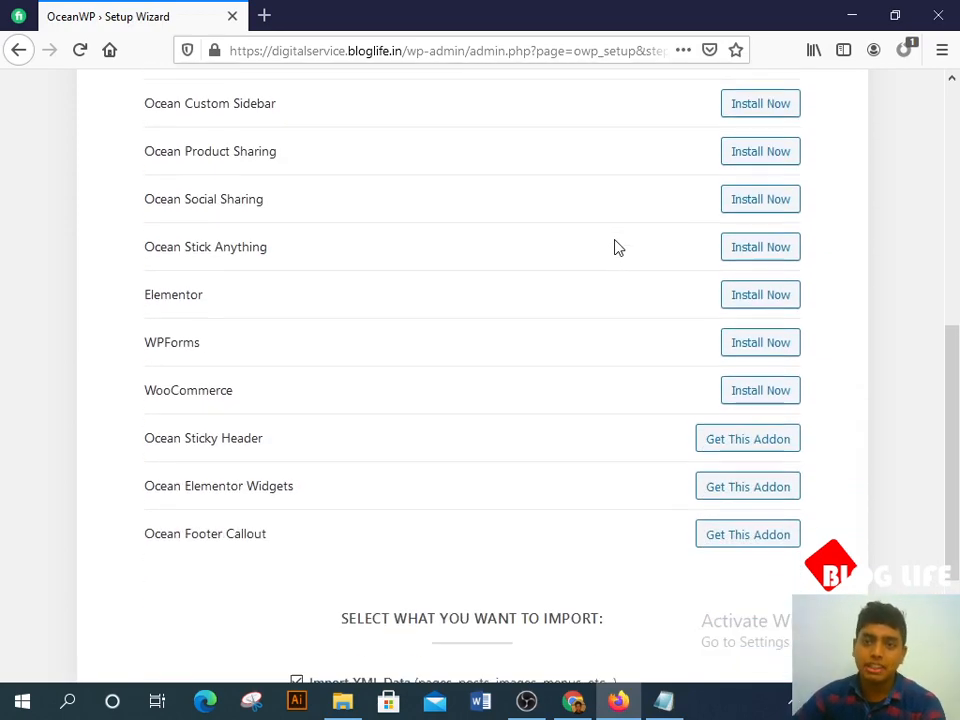
{"action": "scroll", "coordinate": [253, 150], "scroll_direction": "up", "scroll_amount": 2}
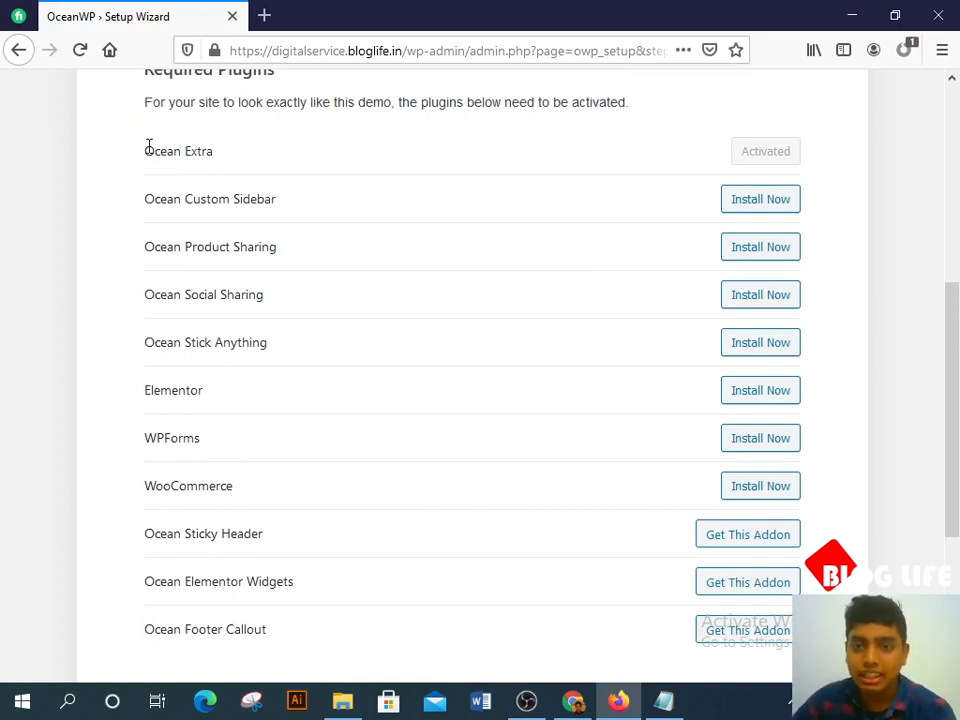
Step: Select and copy the required plugin names from the wizard
{"action": "left_click_drag", "start_coordinate": [146, 146], "coordinate": [289, 544]}
{"action": "scroll", "coordinate": [306, 396], "scroll_direction": "down", "scroll_amount": 2}
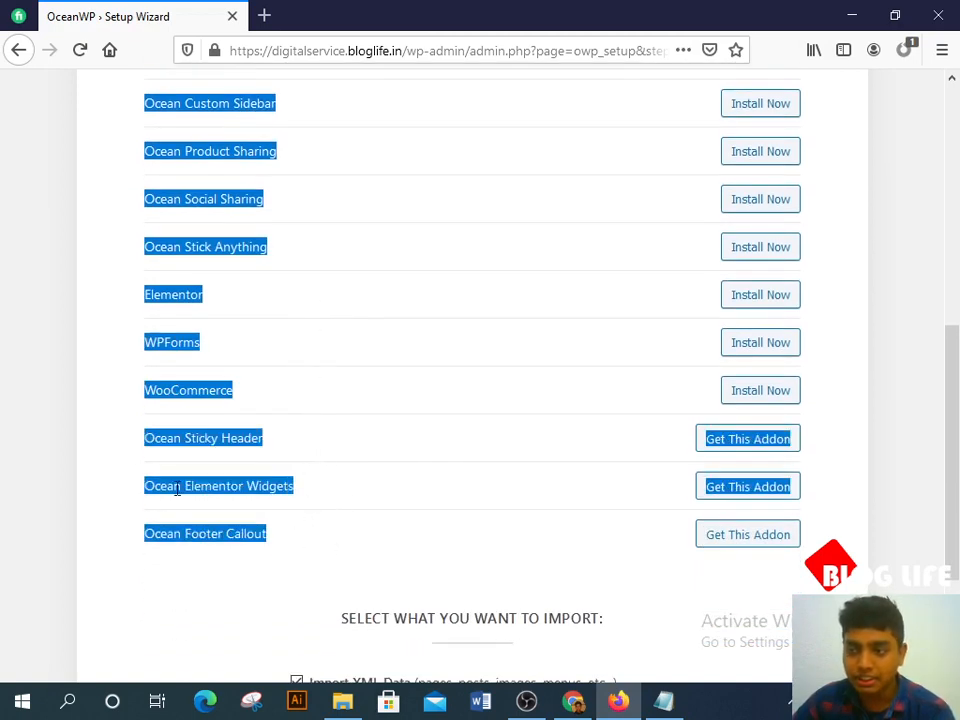
{"action": "left_click", "coordinate": [663, 701]}
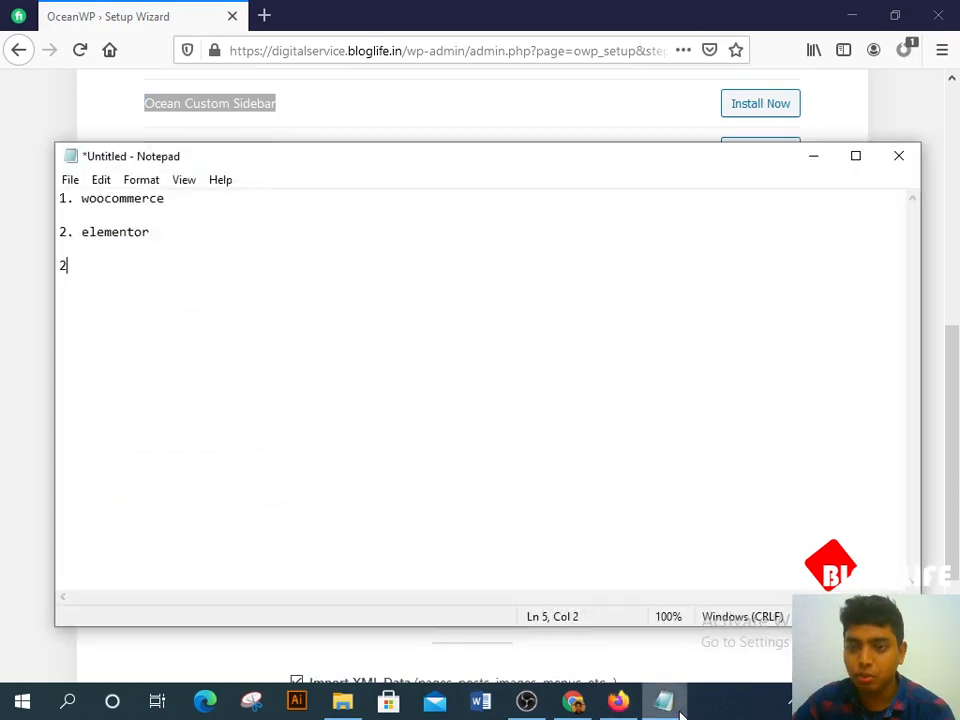
{"action": "type", "text": "curse"}
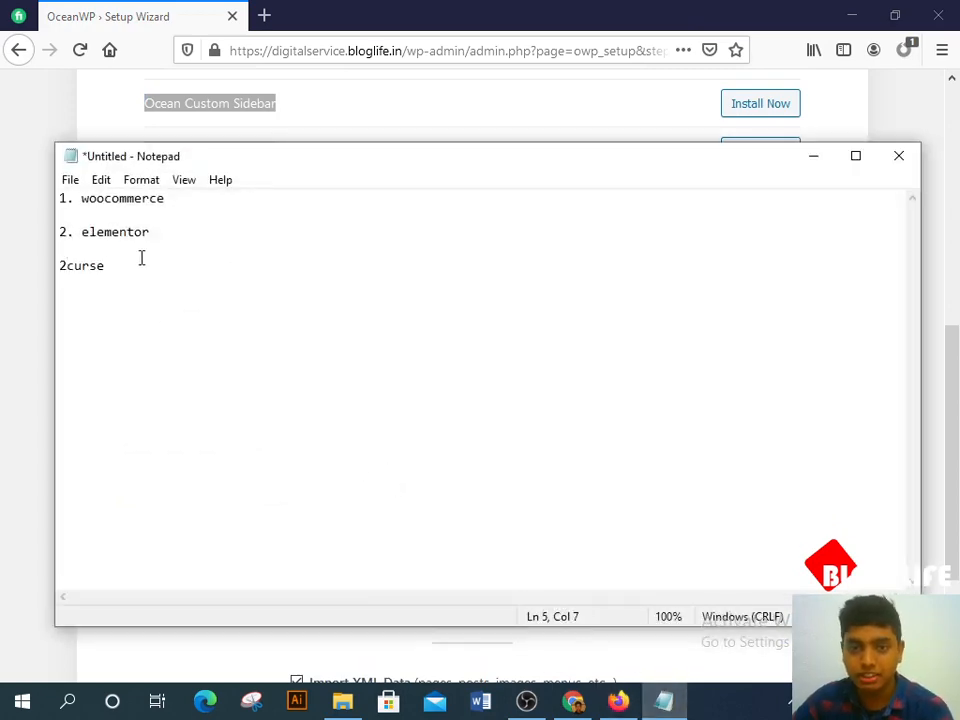
{"action": "left_click", "coordinate": [60, 248]}
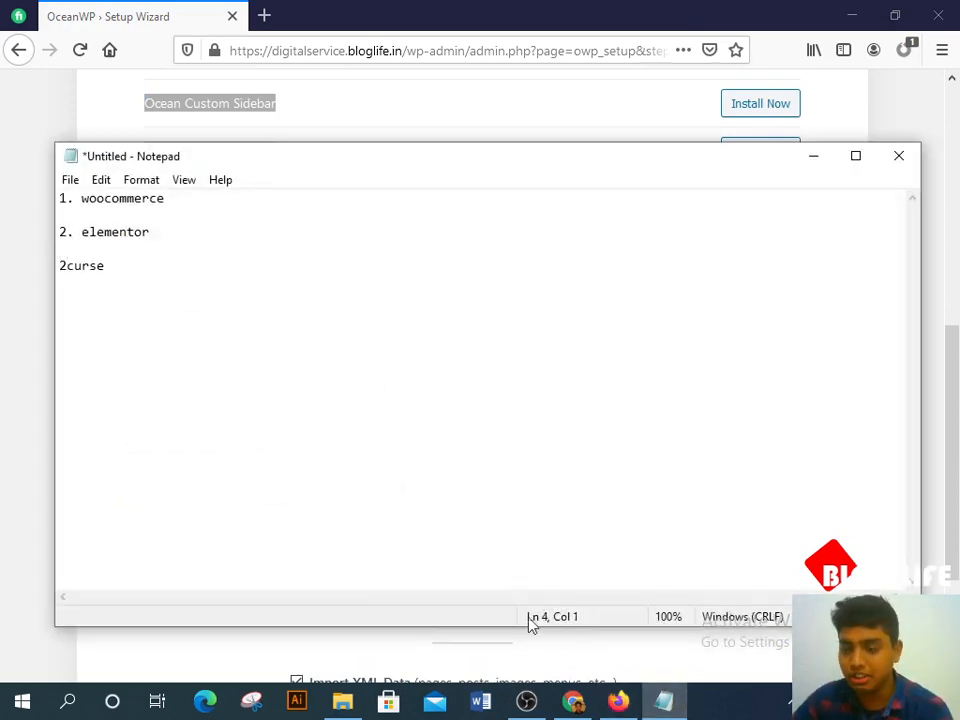
{"action": "left_click", "coordinate": [814, 155]}
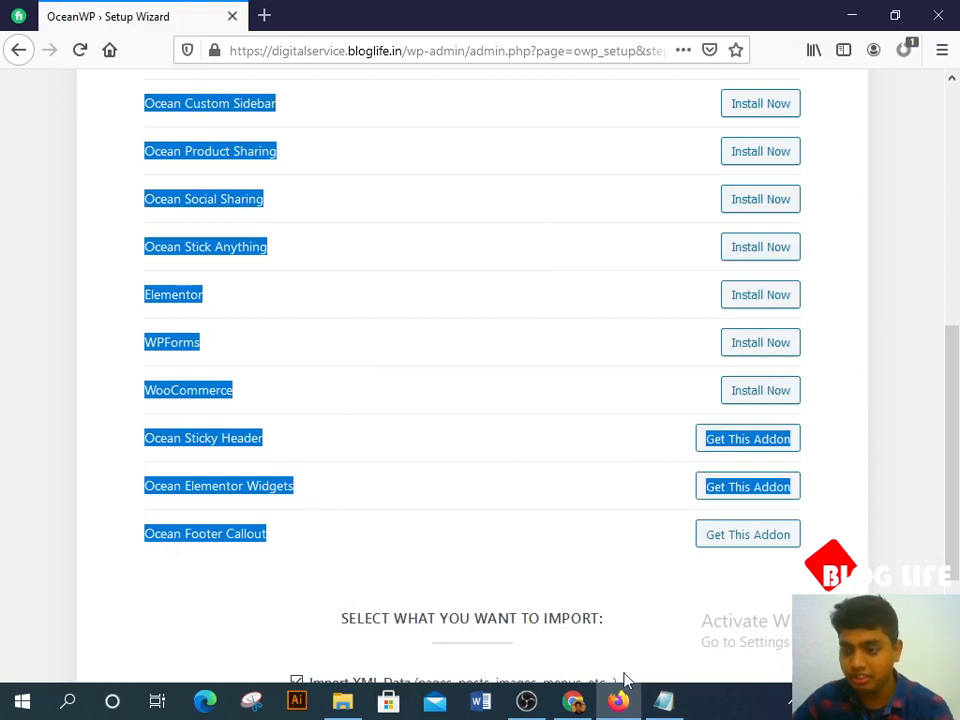
{"action": "left_click", "coordinate": [663, 701]}
Step: Replace the Notepad notes with the pasted plugin list, trimming 'Callout' and 'Widgets'
{"action": "key", "text": "ctrl+a"}
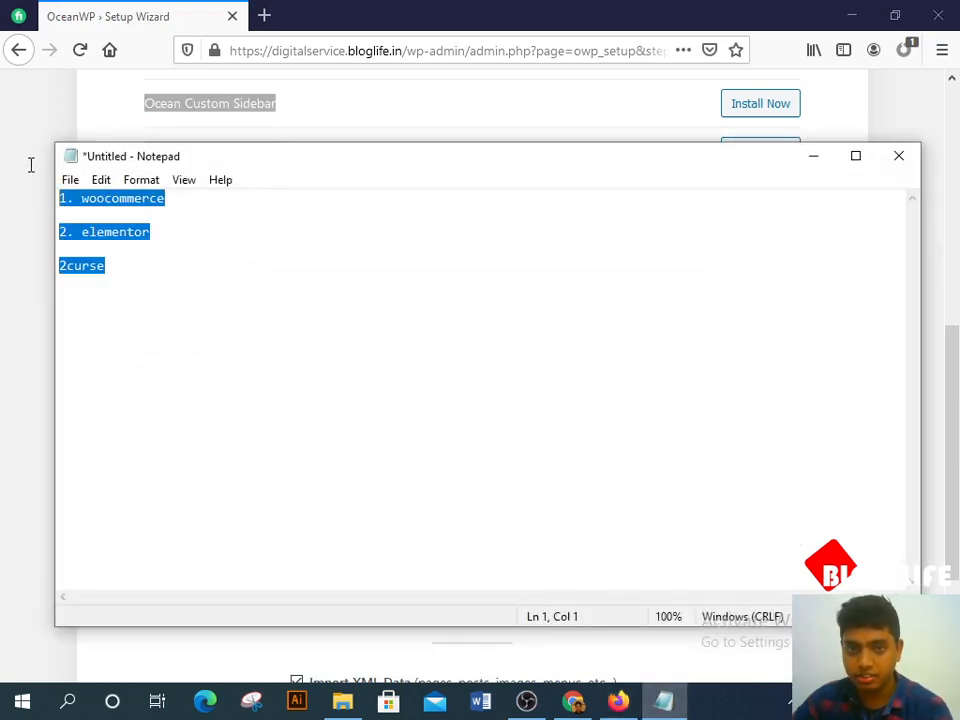
{"action": "type", "text": "Ocean Extra Ocean Custom Sidebar Ocean Product Sharing Ocean Social Sharing Ocean Stick Anything Elementor WPForms WooCommerce Ocean Sticky Header Get This Addon Ocean Elementor Widgets Get This Addon Ocean Footer Callout"}
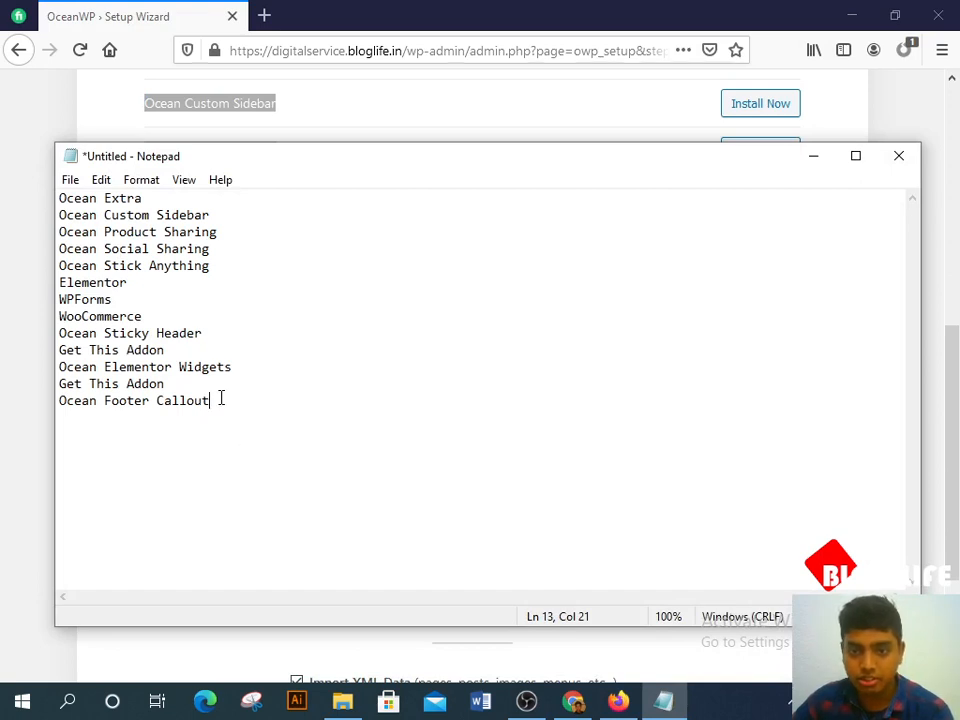
{"action": "key", "text": "BackSpace"}
{"action": "key", "text": "BackSpace"}
{"action": "key", "text": "BackSpace"}
{"action": "key", "text": "BackSpace"}
{"action": "key", "text": "BackSpace"}
{"action": "key", "text": "BackSpace"}
{"action": "key", "text": "BackSpace"}
{"action": "key", "text": "BackSpace"}
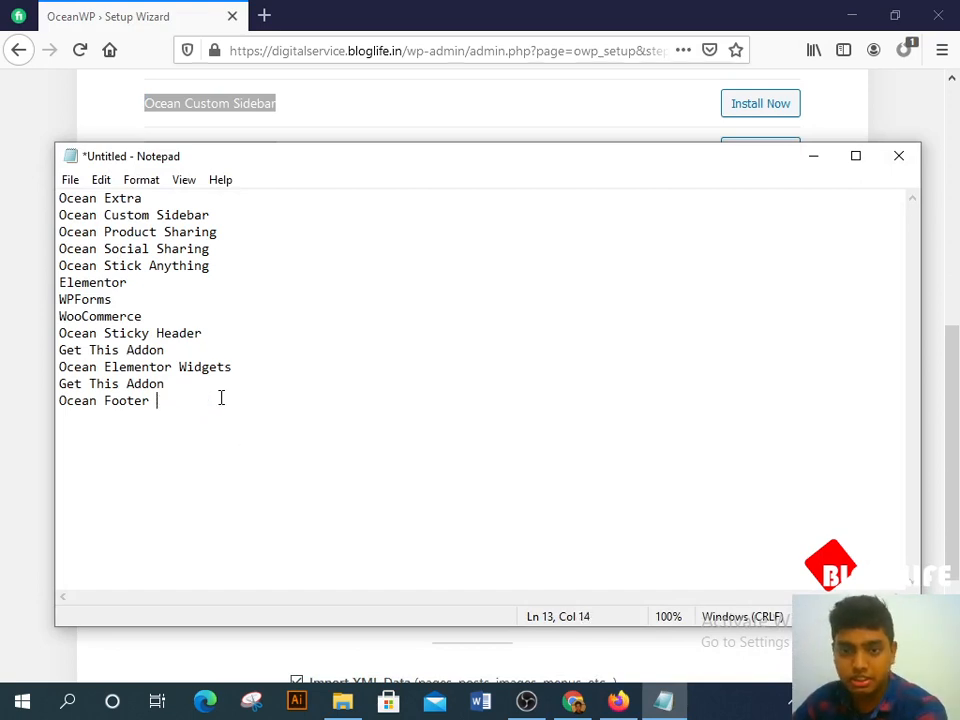
{"action": "left_click", "coordinate": [241, 368]}
{"action": "key", "text": "BackSpace"}
{"action": "key", "text": "BackSpace"}
{"action": "key", "text": "BackSpace"}
{"action": "key", "text": "BackSpace"}
{"action": "key", "text": "BackSpace"}
{"action": "key", "text": "BackSpace"}
{"action": "key", "text": "BackSpace"}
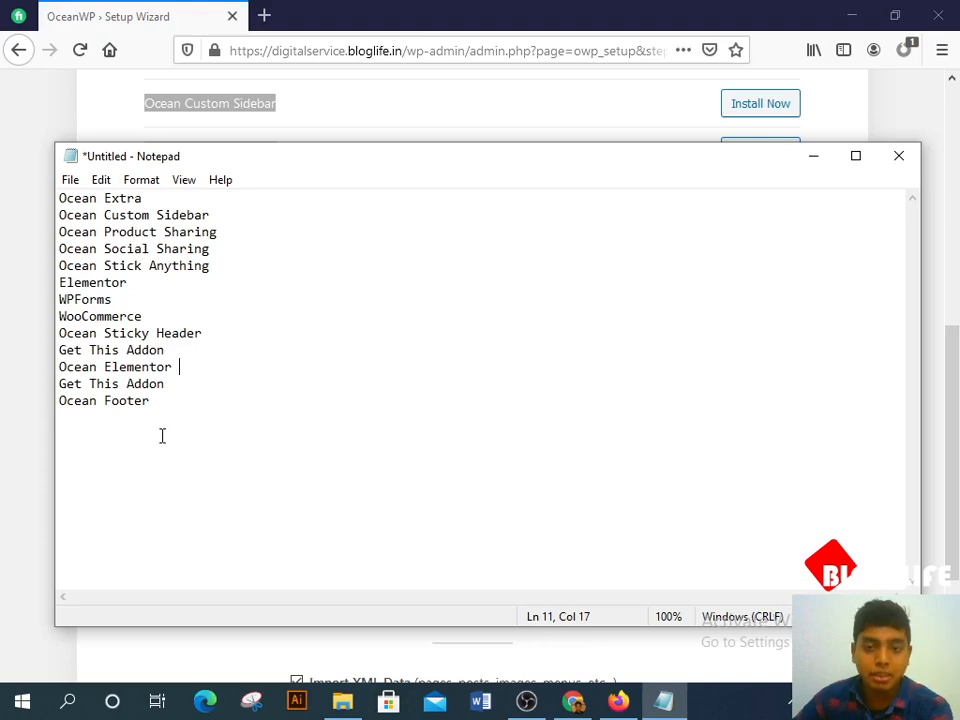
{"action": "left_click", "coordinate": [161, 405]}
{"action": "left_click", "coordinate": [813, 157]}
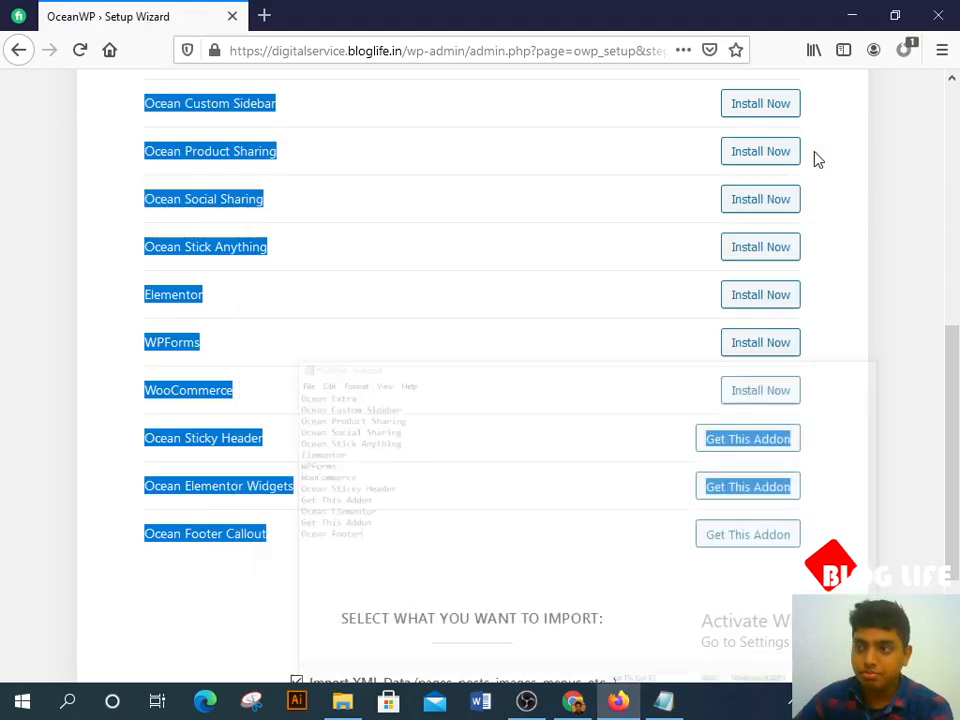
Step: Install Ocean Custom Sidebar, Product Sharing, Social Sharing, Stick Anything, Elementor, WPForms and WooCommerce
{"action": "left_click", "coordinate": [847, 437]}
{"action": "scroll", "coordinate": [519, 418], "scroll_direction": "down", "scroll_amount": 2}
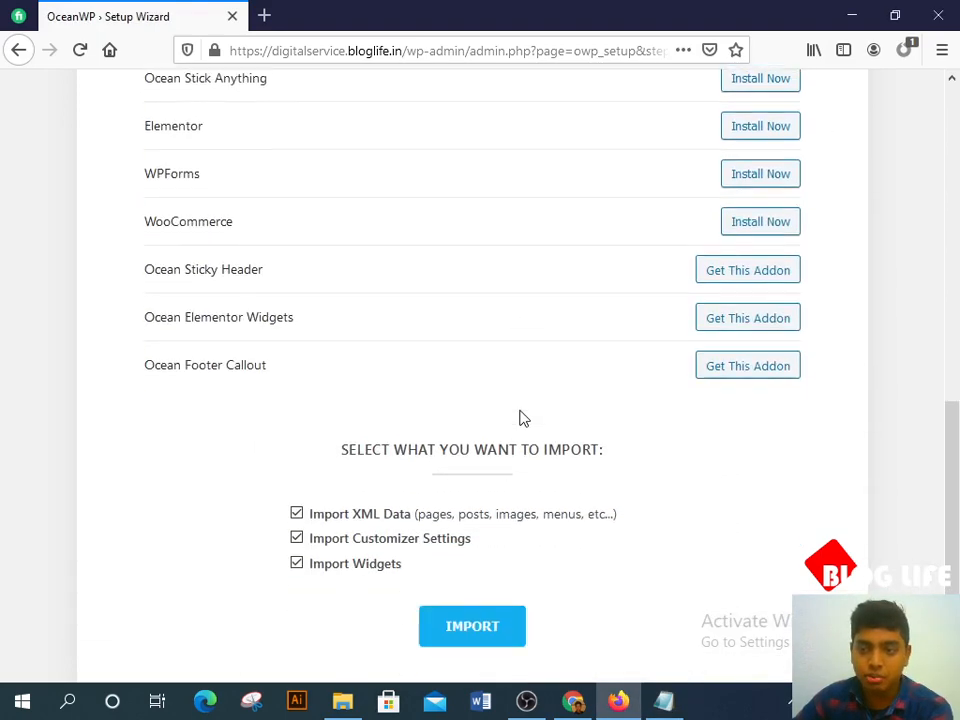
{"action": "scroll", "coordinate": [522, 415], "scroll_direction": "up", "scroll_amount": 5}
{"action": "scroll", "coordinate": [526, 412], "scroll_direction": "up", "scroll_amount": 2}
{"action": "scroll", "coordinate": [703, 460], "scroll_direction": "down", "scroll_amount": 3}
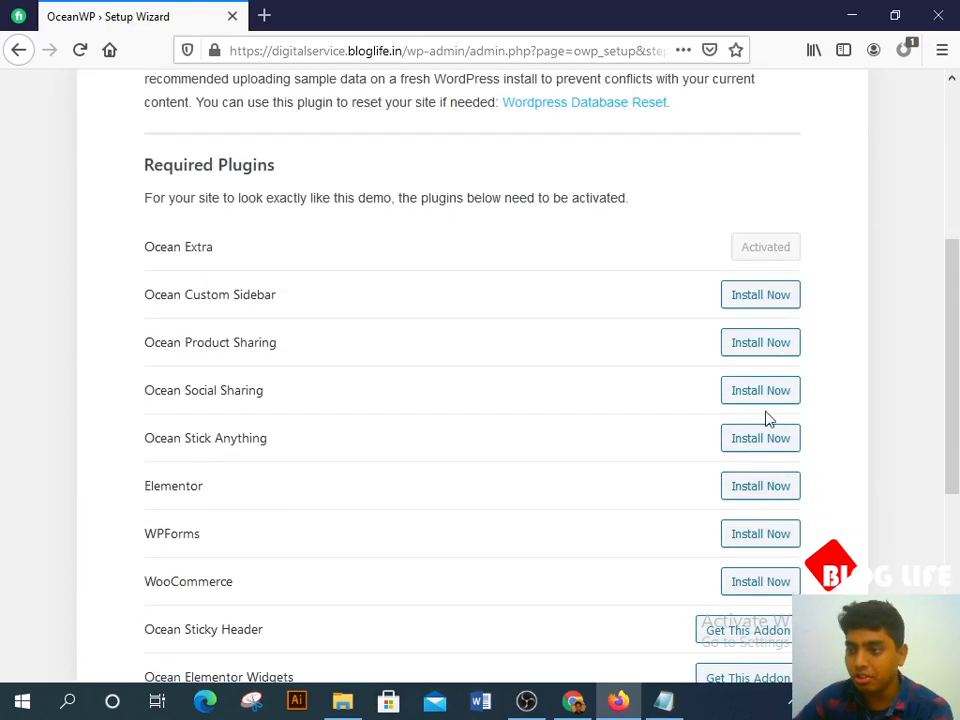
{"action": "left_click", "coordinate": [774, 296]}
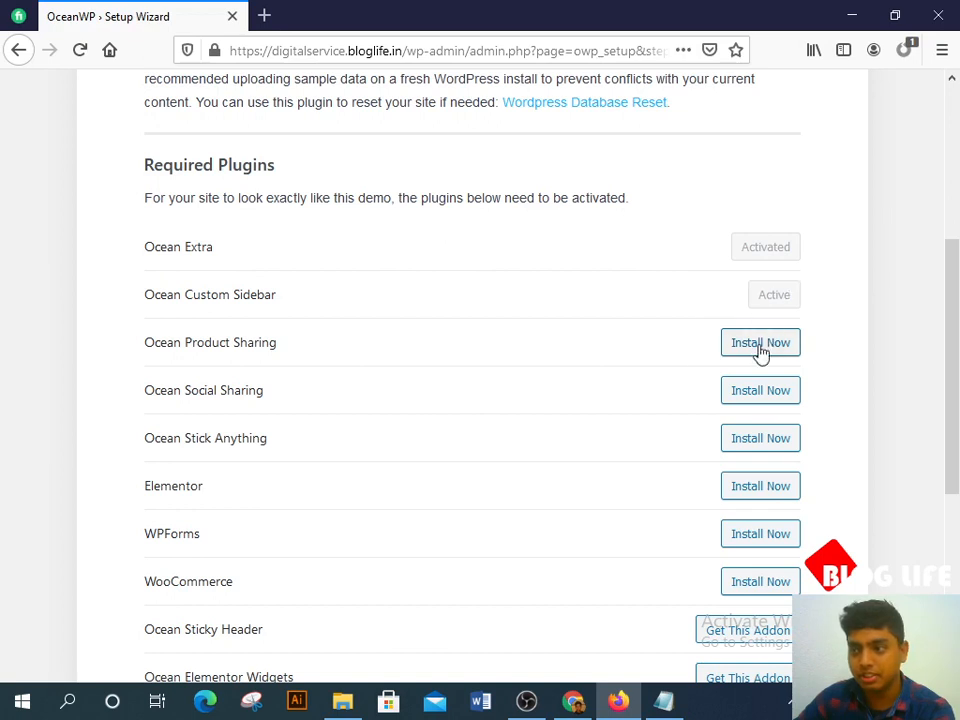
{"action": "left_click", "coordinate": [760, 345]}
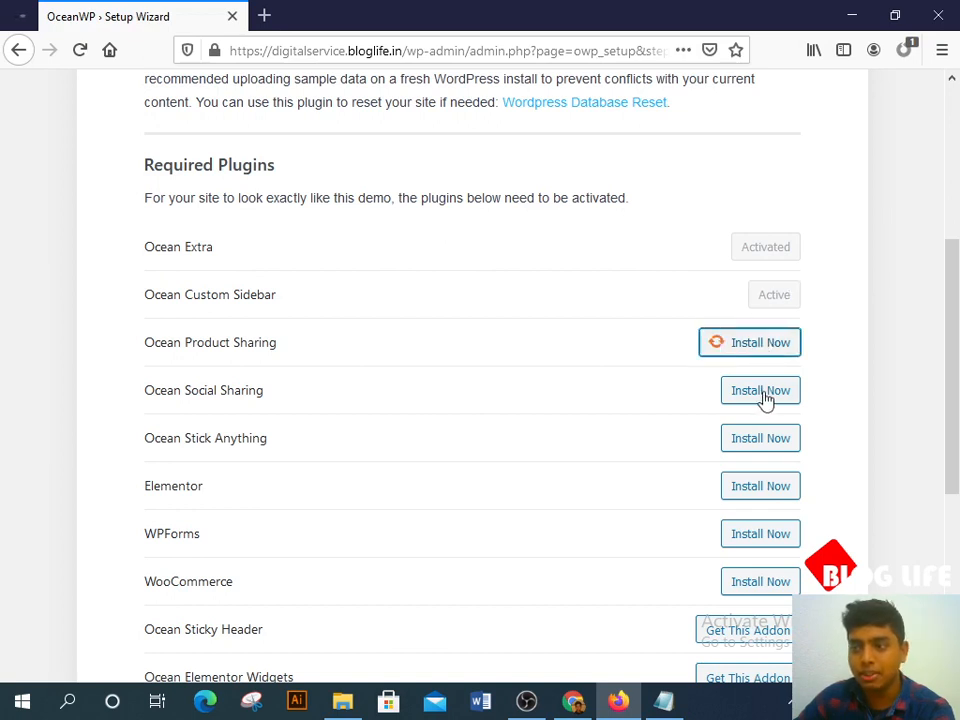
{"action": "left_click", "coordinate": [765, 395]}
{"action": "left_click", "coordinate": [767, 444]}
{"action": "scroll", "coordinate": [768, 440], "scroll_direction": "down", "scroll_amount": 2}
{"action": "left_click", "coordinate": [763, 397]}
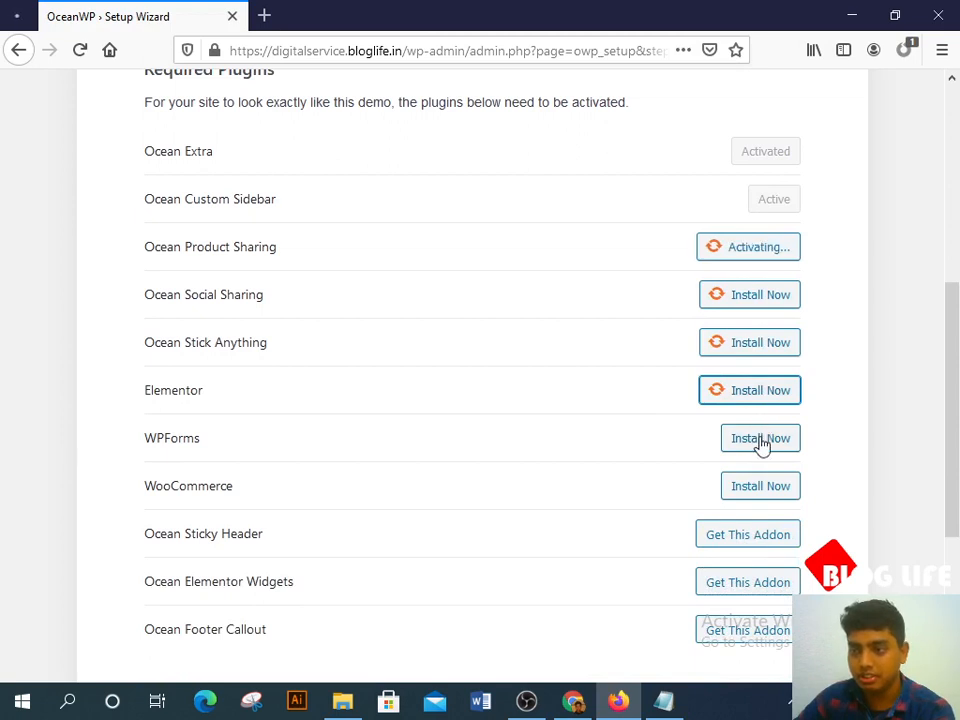
{"action": "left_click", "coordinate": [760, 444]}
{"action": "left_click", "coordinate": [762, 495]}
Step: Copy the plugin names from Ocean Sticky Header to Ocean Footer Callout and return to Notepad
{"action": "left_click", "coordinate": [756, 543]}
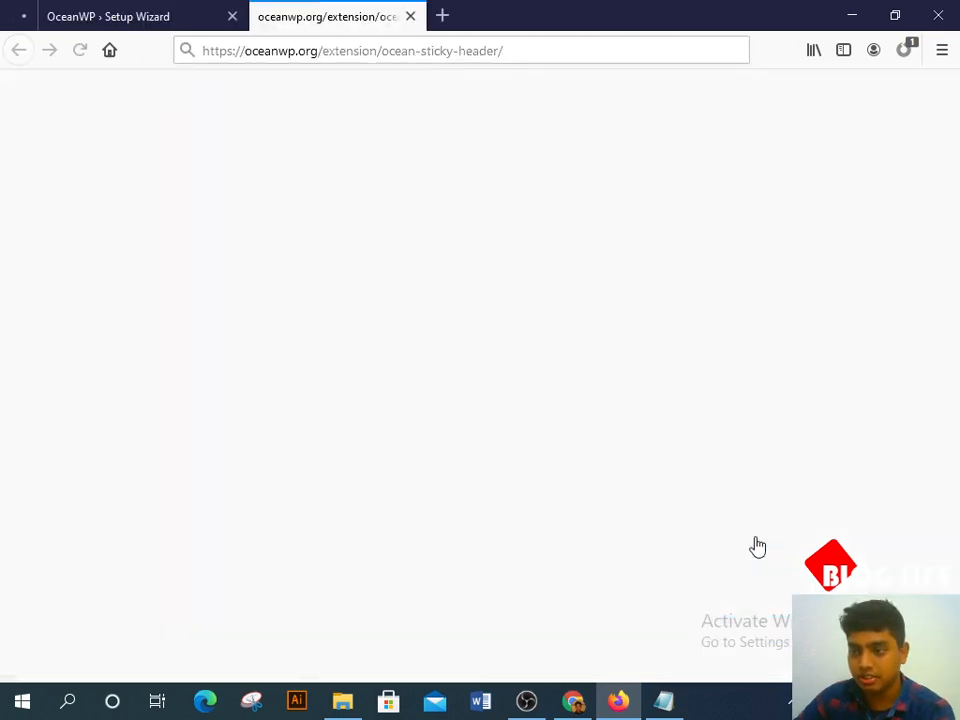
{"action": "scroll", "coordinate": [840, 473], "scroll_direction": "down", "scroll_amount": 2}
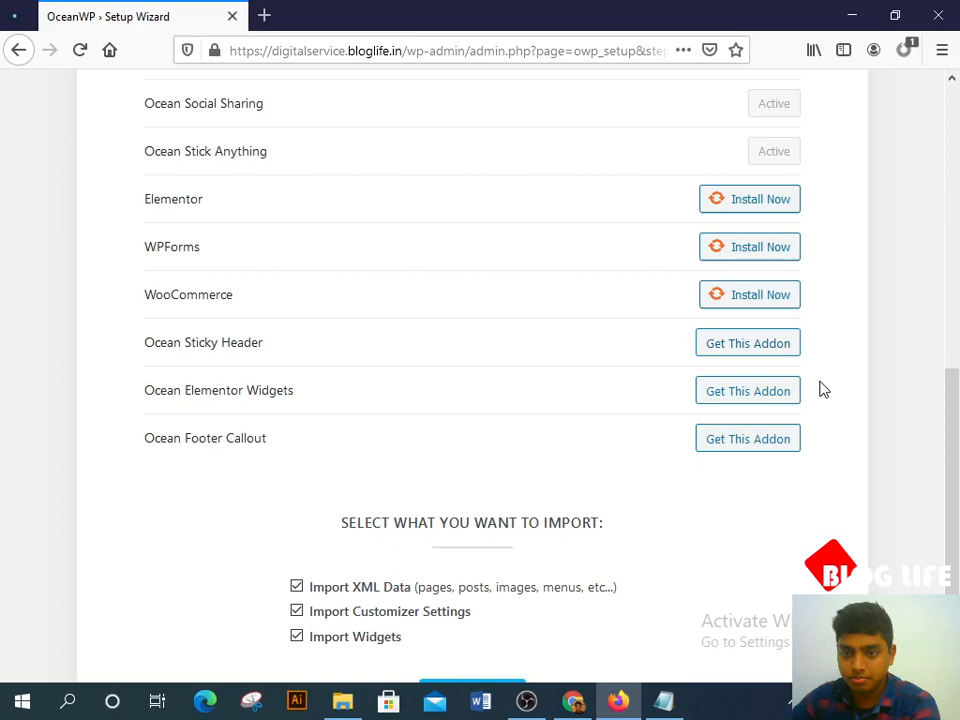
{"action": "left_click_drag", "start_coordinate": [822, 390], "coordinate": [298, 490]}
{"action": "key", "text": "ctrl+c"}
{"action": "left_click", "coordinate": [298, 490]}
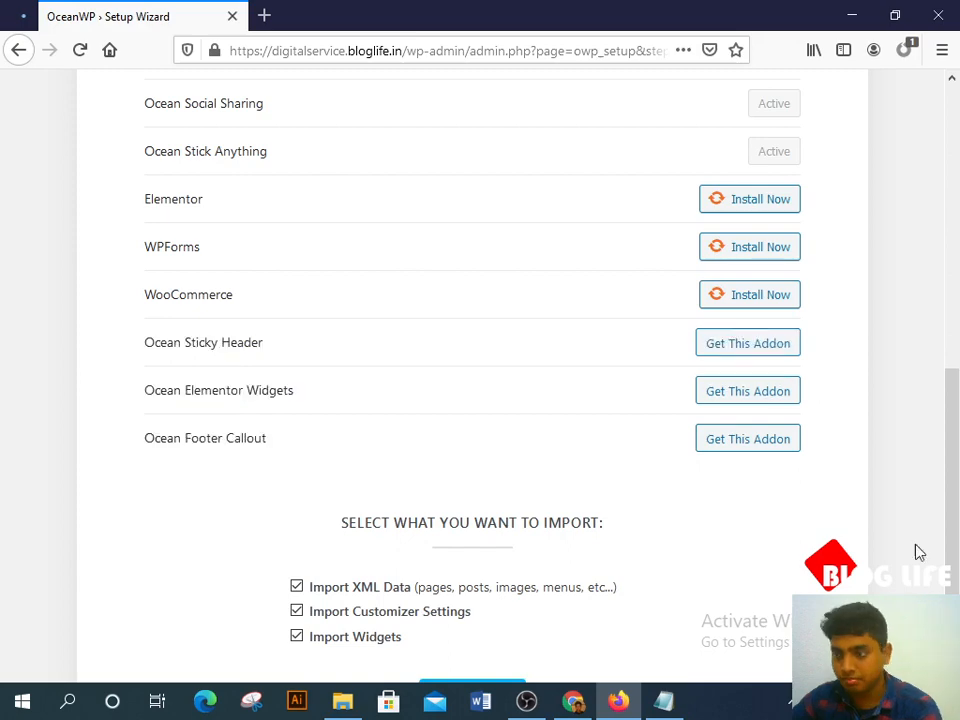
{"action": "left_click", "coordinate": [663, 700]}
Step: Paste the copied names over the last three lines and delete the duplicate Ocean Sticky Header
{"action": "left_click_drag", "start_coordinate": [180, 440], "coordinate": [58, 367]}
{"action": "key", "text": "ctrl+v"}
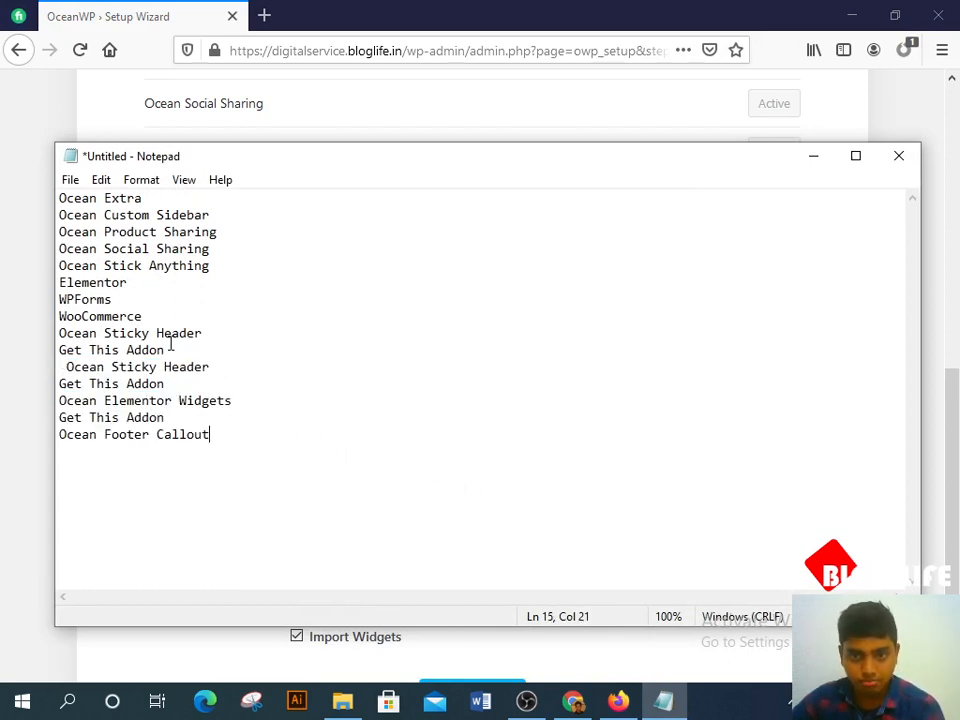
{"action": "left_click_drag", "start_coordinate": [175, 384], "coordinate": [58, 367]}
{"action": "key", "text": "BackSpace"}
{"action": "key", "text": "BackSpace"}
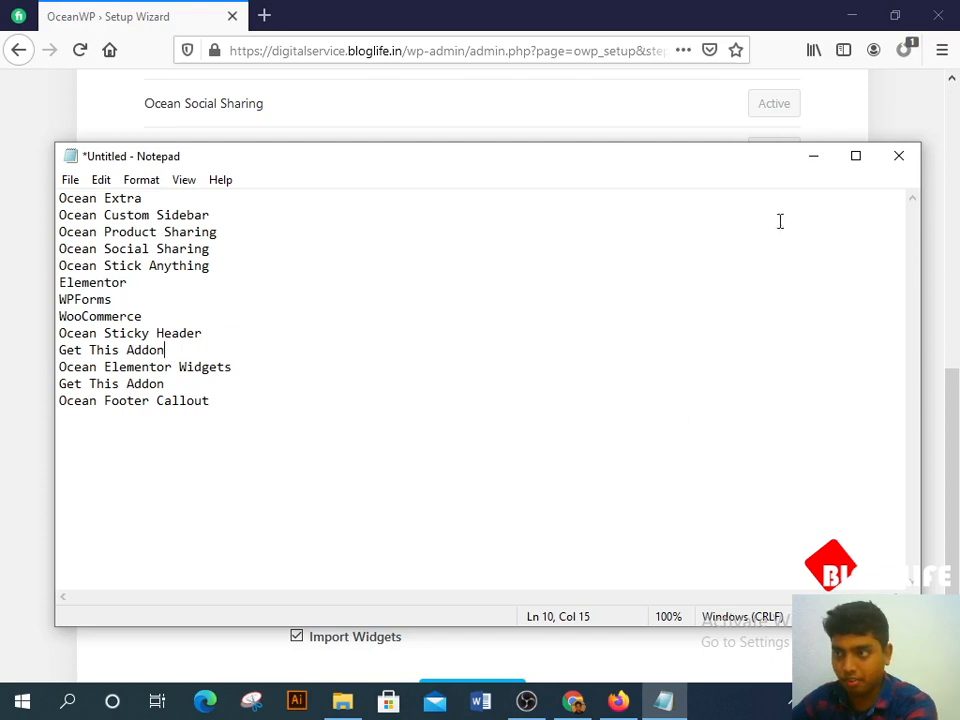
{"action": "left_click", "coordinate": [814, 163]}
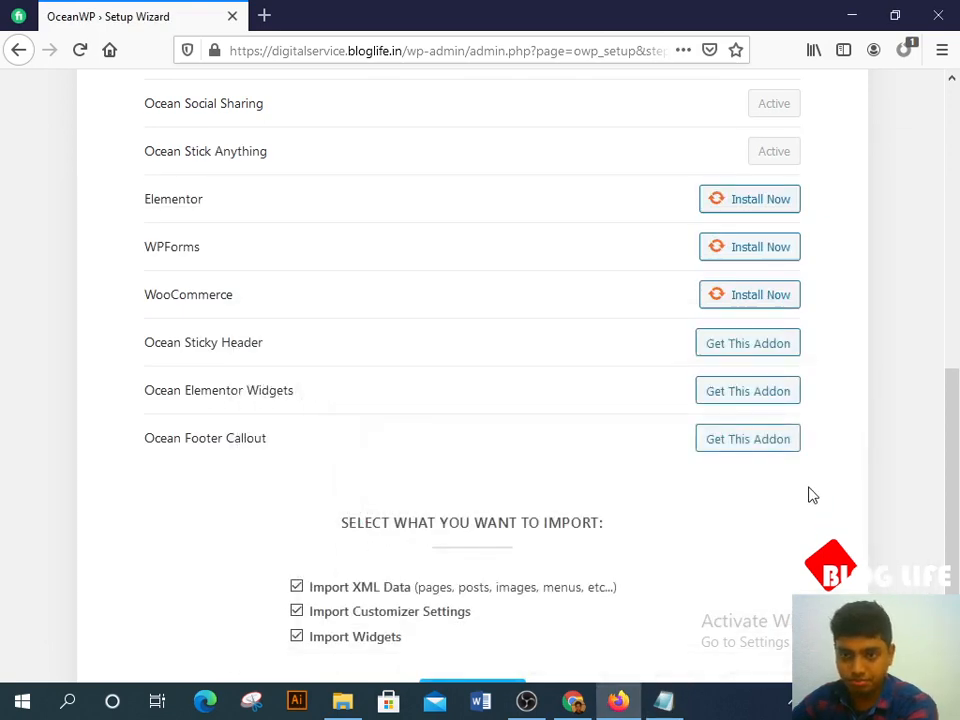
Step: Install the Elementor, WPForms and WooCommerce plugins from the setup wizard
{"action": "scroll", "coordinate": [317, 356], "scroll_direction": "up", "scroll_amount": 3}
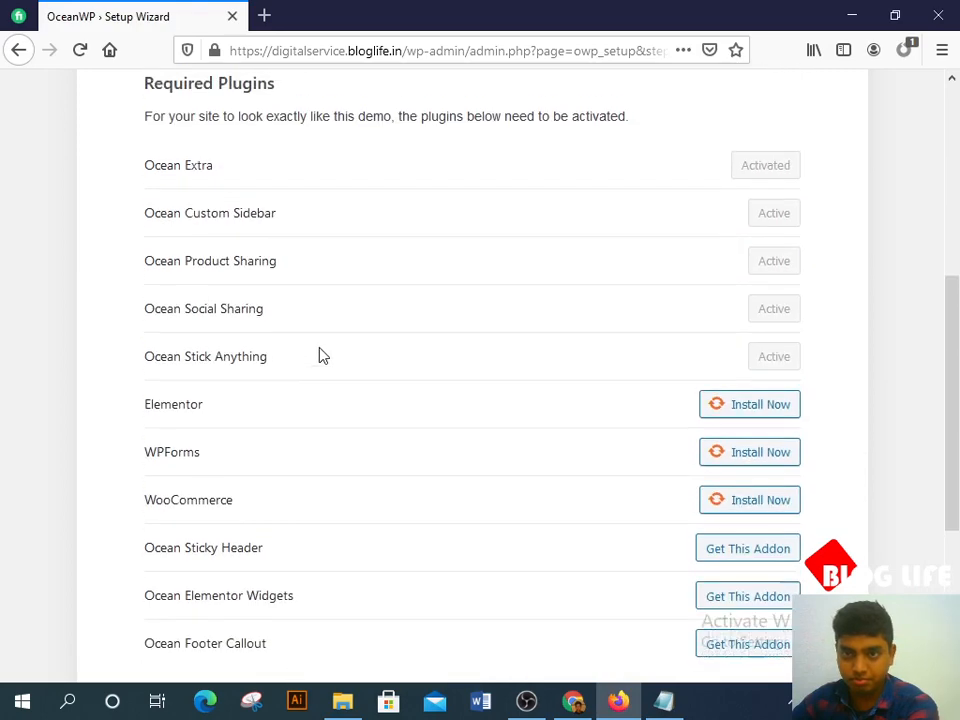
{"action": "scroll", "coordinate": [330, 355], "scroll_direction": "down", "scroll_amount": 3}
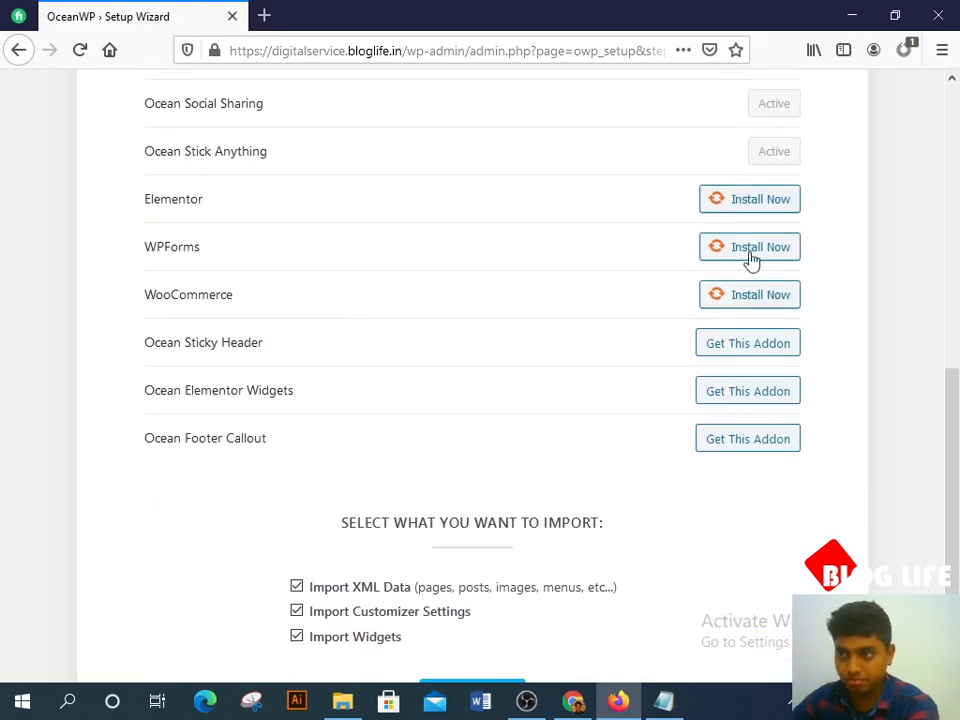
{"action": "left_click", "coordinate": [743, 206]}
{"action": "scroll", "coordinate": [780, 292], "scroll_direction": "up", "scroll_amount": 2}
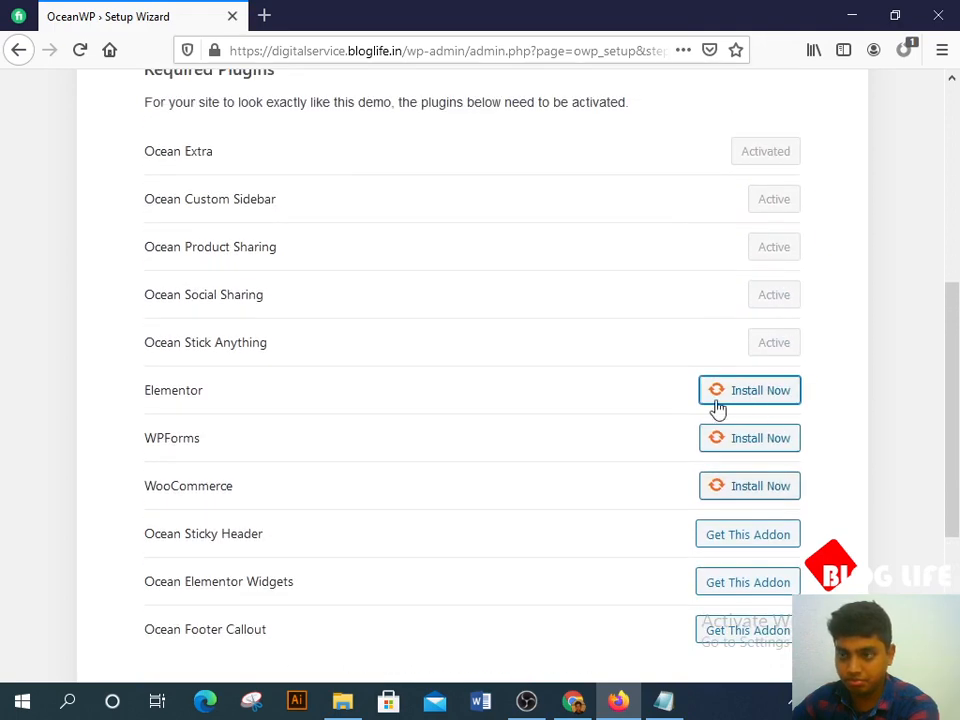
{"action": "scroll", "coordinate": [624, 510], "scroll_direction": "down", "scroll_amount": 2}
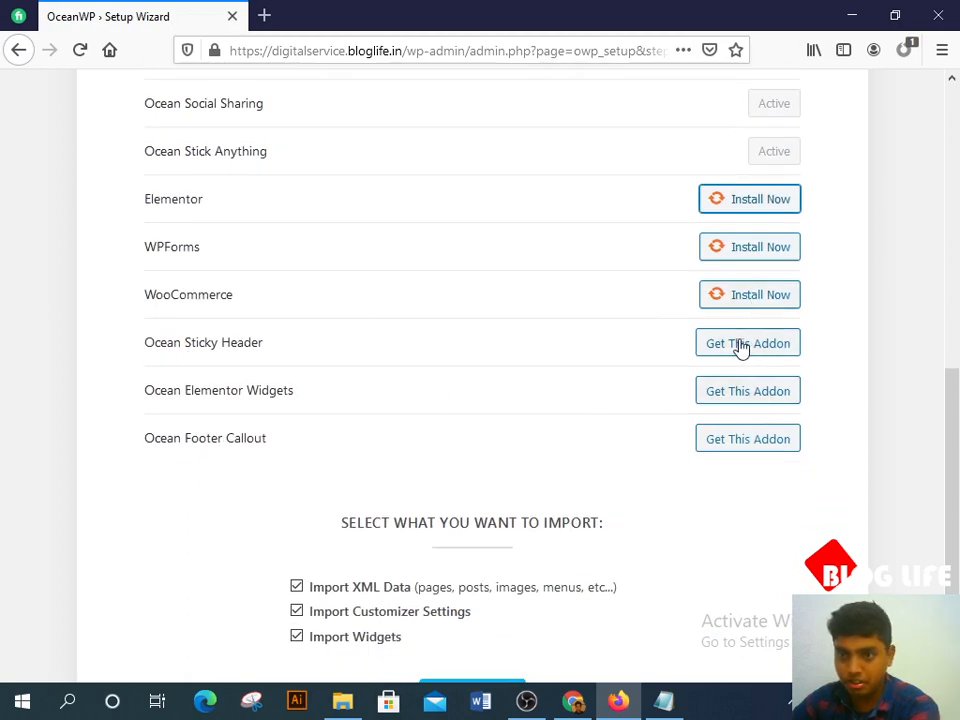
{"action": "left_click", "coordinate": [752, 256]}
{"action": "left_click", "coordinate": [763, 306]}
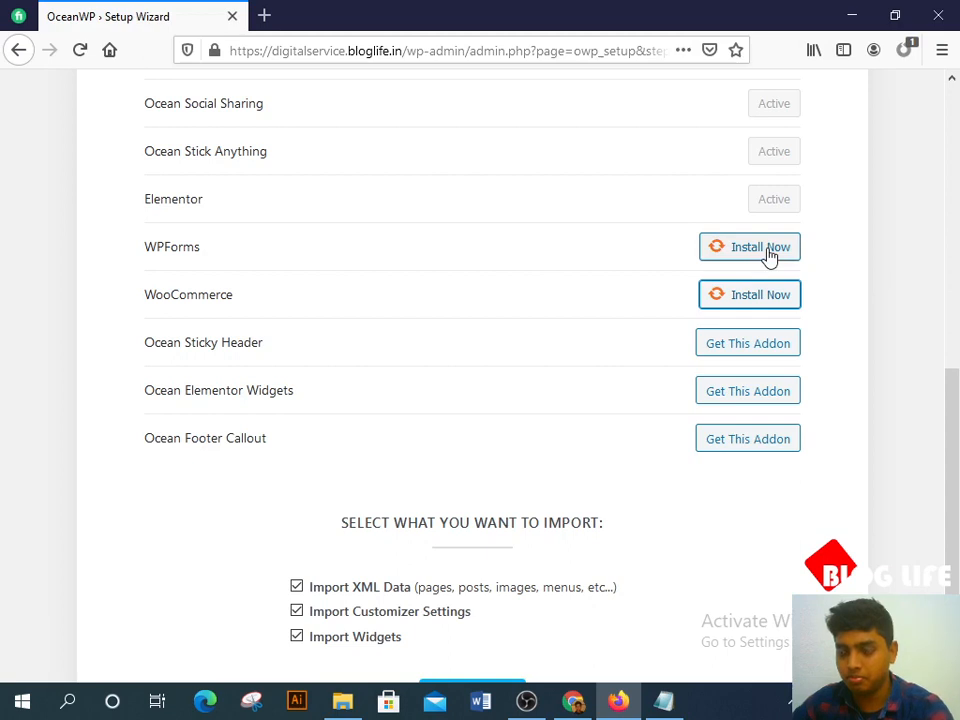
Step: Check the Ocean Sticky Header addon page, then close it and return to the wizard
{"action": "scroll", "coordinate": [525, 369], "scroll_direction": "down", "scroll_amount": 1}
{"action": "scroll", "coordinate": [504, 381], "scroll_direction": "up", "scroll_amount": 2}
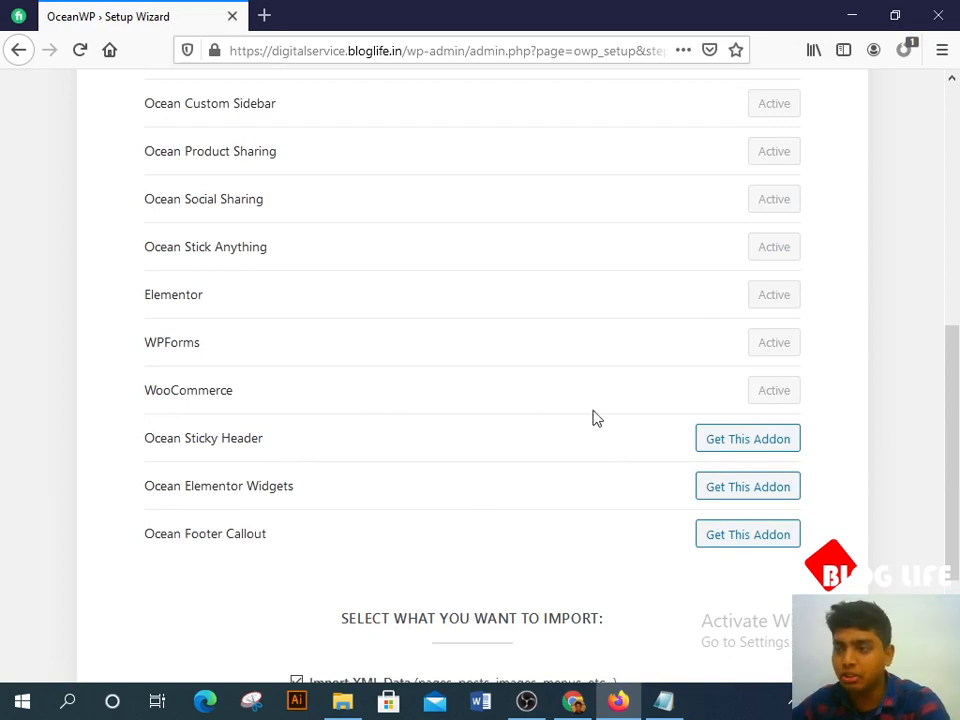
{"action": "scroll", "coordinate": [754, 345], "scroll_direction": "down", "scroll_amount": 2}
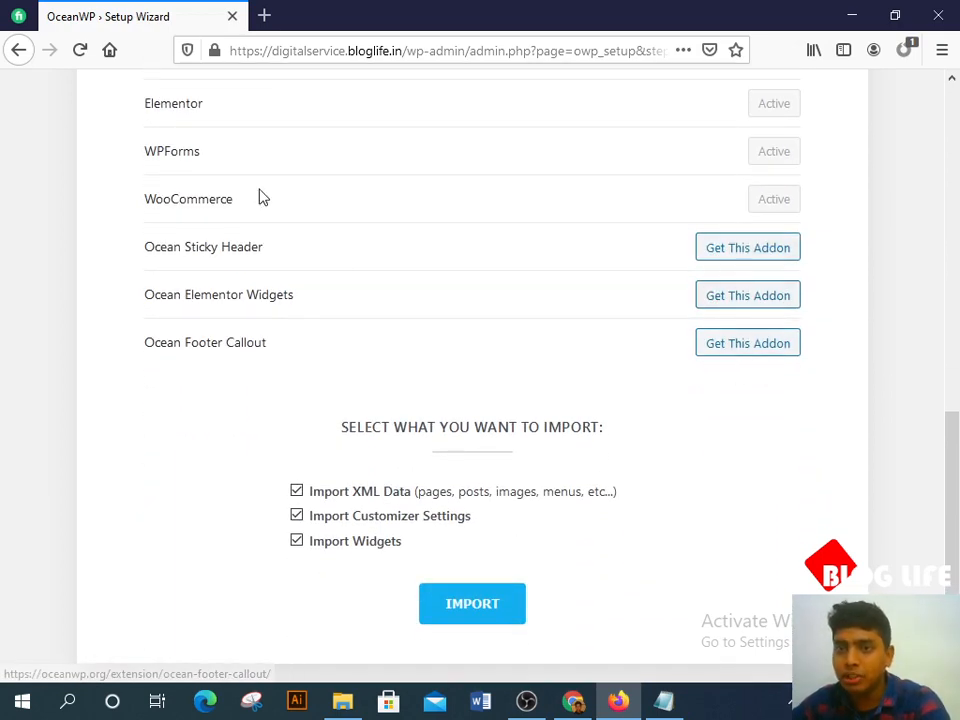
{"action": "left_click", "coordinate": [739, 252]}
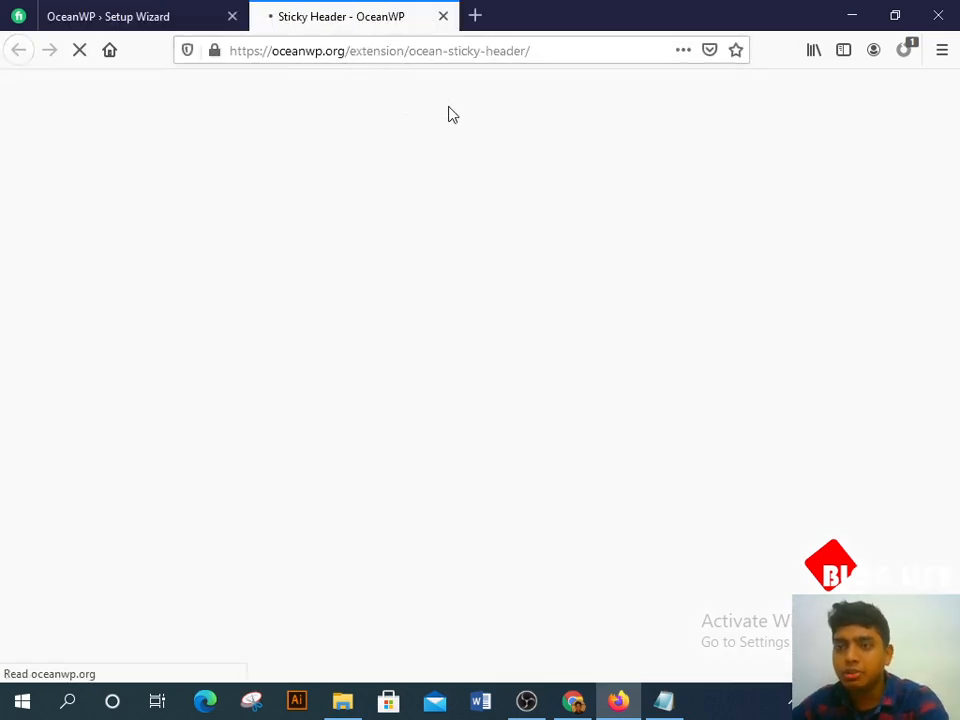
{"action": "key", "text": "ctrl+w"}
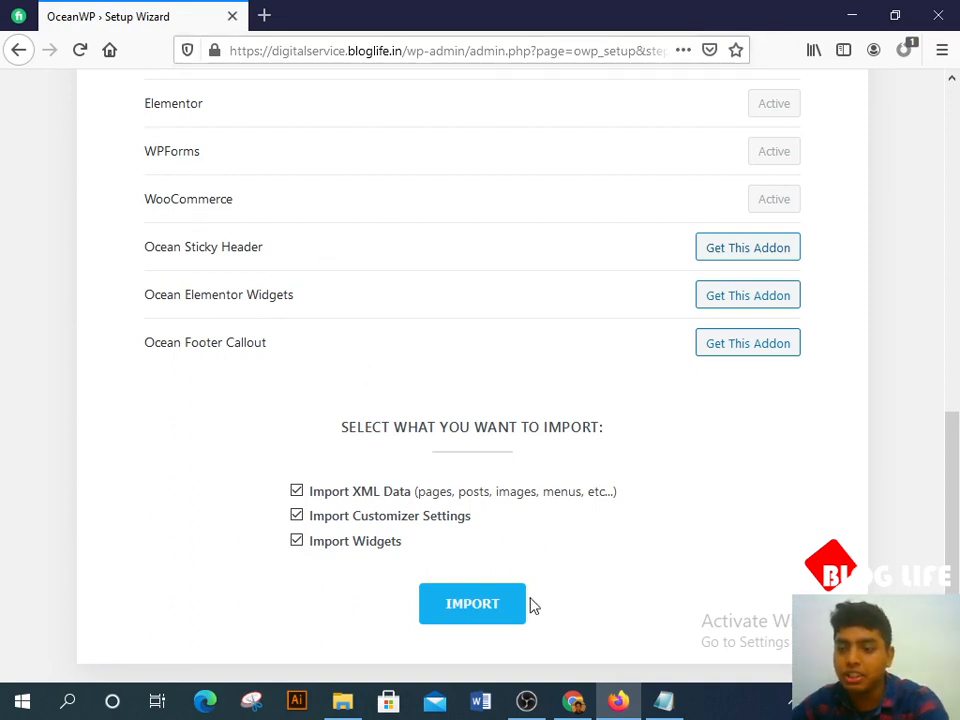
Step: Import the demo with XML data, customizer settings and widgets all ticked
{"action": "left_click", "coordinate": [490, 612]}
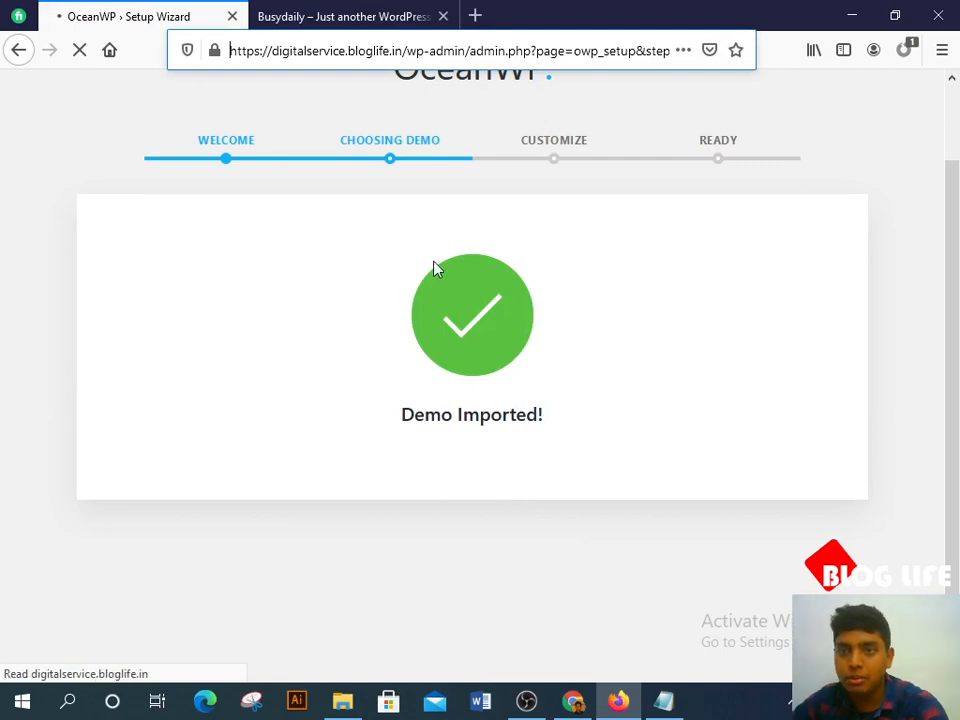
Step: Replace the Store logo with the BLOGLIFElogo image uploaded from Downloads
{"action": "left_click", "coordinate": [525, 700]}
{"action": "left_click", "coordinate": [525, 700]}
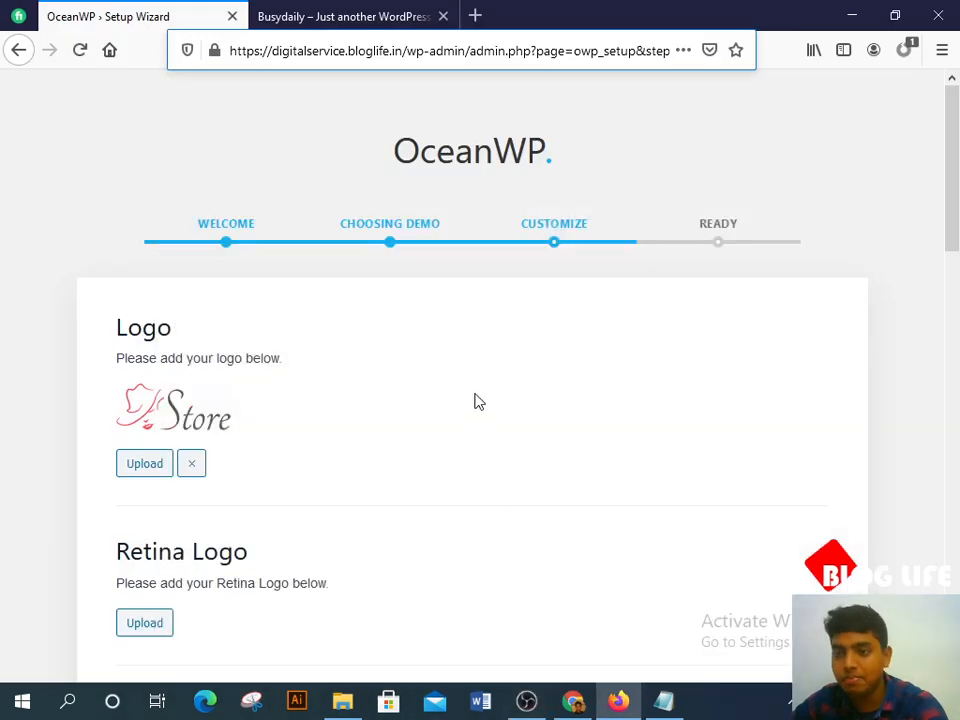
{"action": "scroll", "coordinate": [432, 382], "scroll_direction": "down", "scroll_amount": 2}
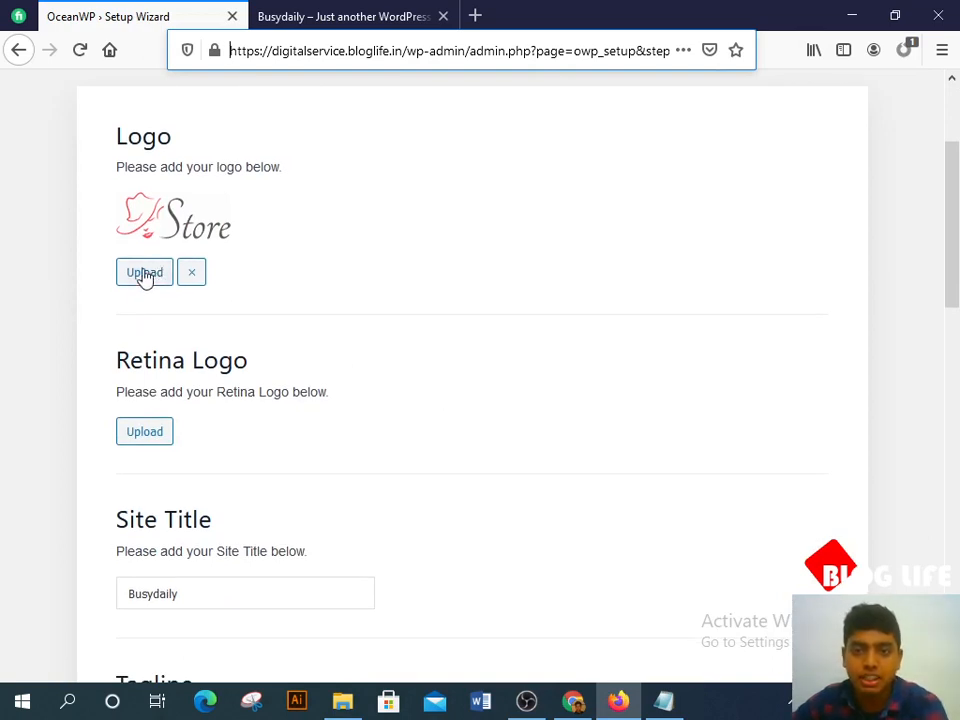
{"action": "scroll", "coordinate": [148, 268], "scroll_direction": "down", "scroll_amount": 1}
{"action": "scroll", "coordinate": [238, 310], "scroll_direction": "up", "scroll_amount": 2}
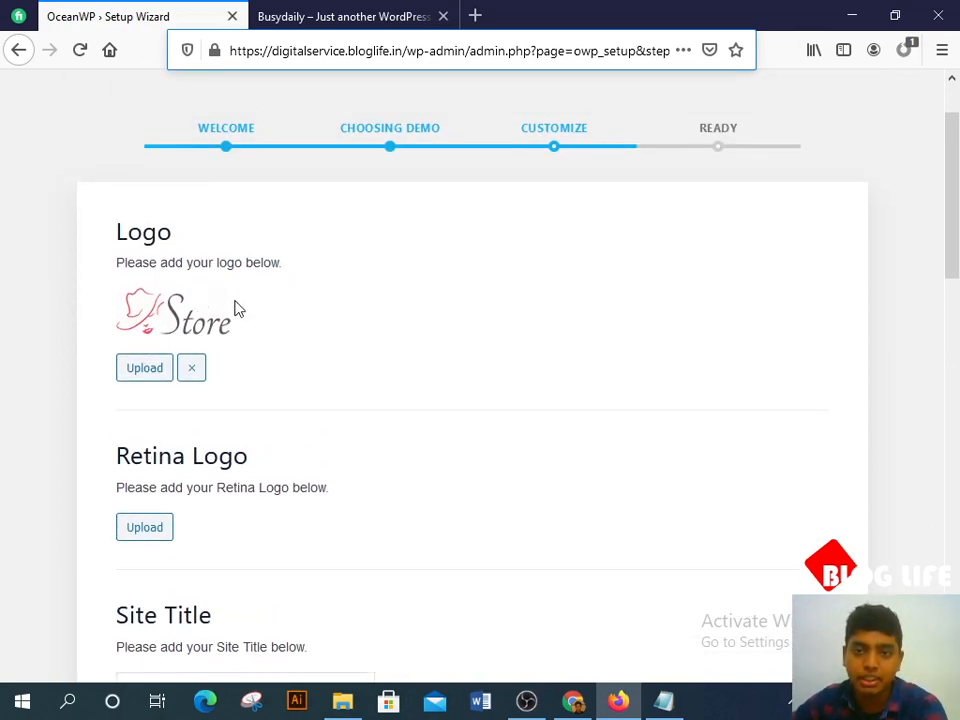
{"action": "left_click", "coordinate": [154, 372]}
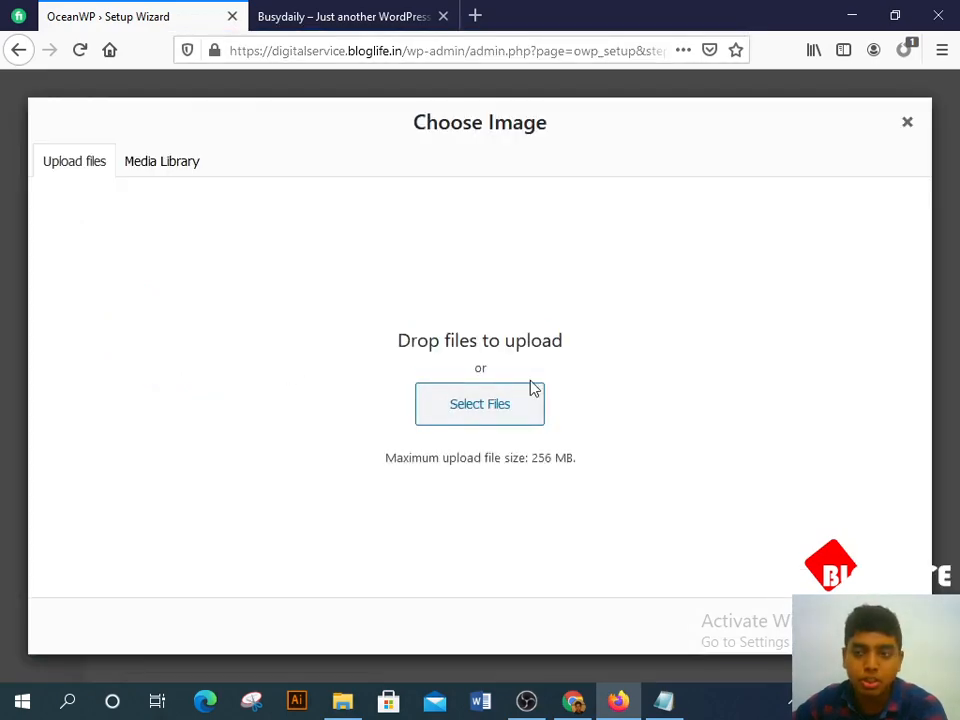
{"action": "left_click", "coordinate": [494, 395]}
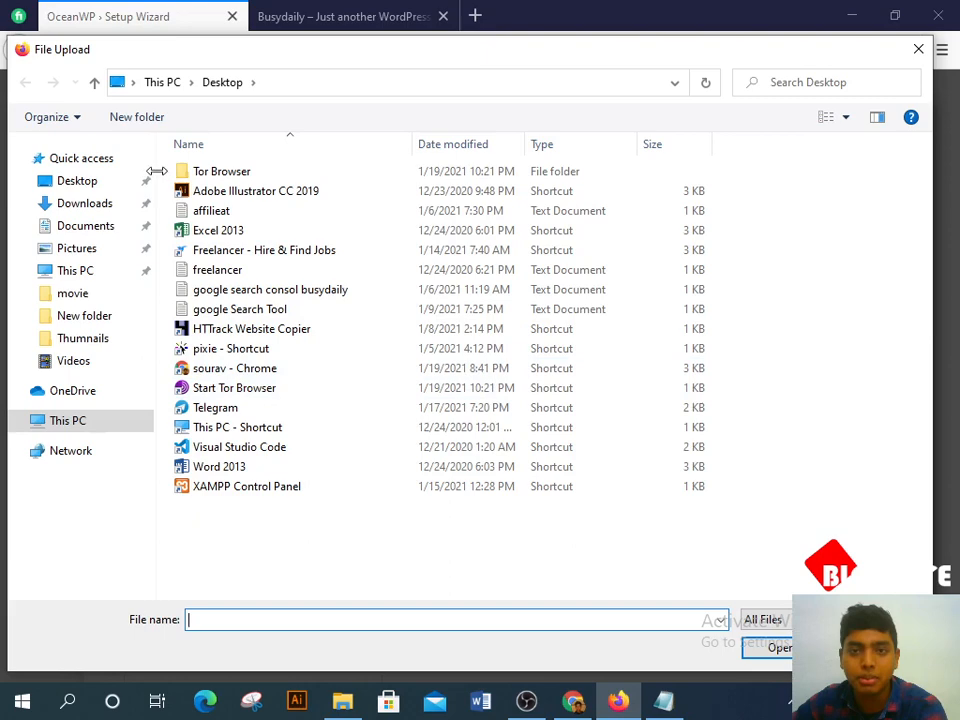
{"action": "left_click", "coordinate": [86, 203]}
{"action": "scroll", "coordinate": [366, 334], "scroll_direction": "down", "scroll_amount": 6}
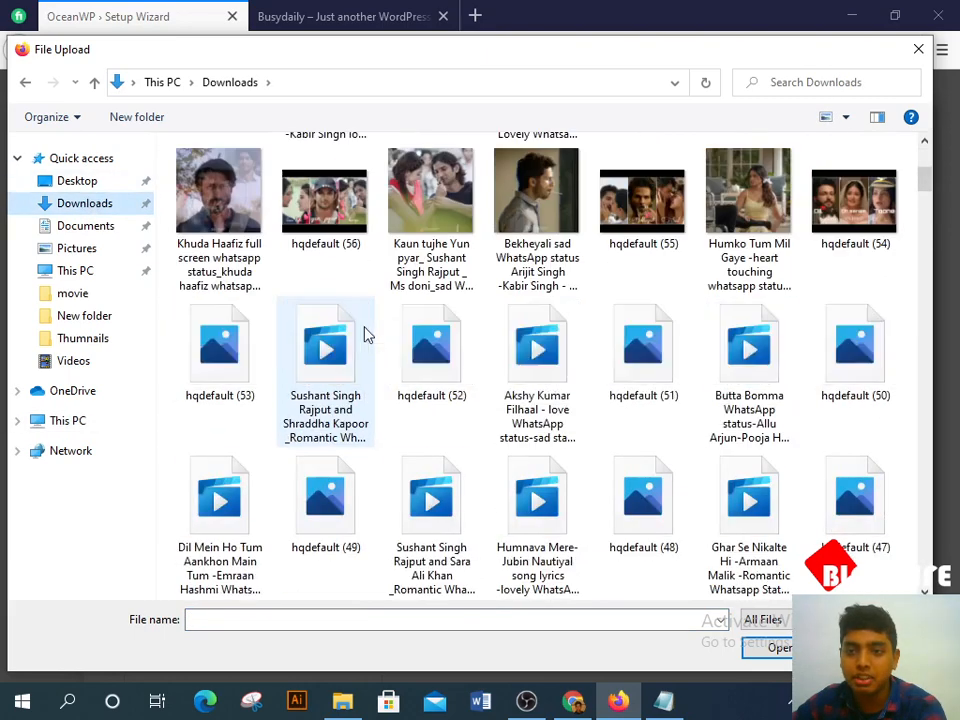
{"action": "scroll", "coordinate": [386, 336], "scroll_direction": "up", "scroll_amount": 3}
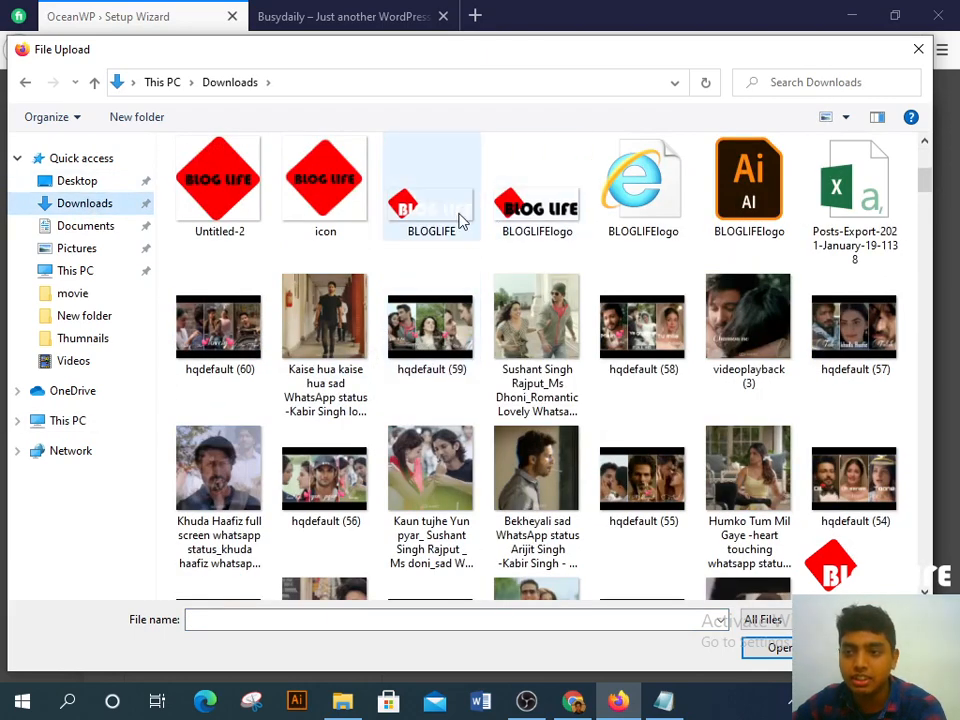
{"action": "left_click", "coordinate": [532, 200]}
{"action": "key", "text": "Return"}
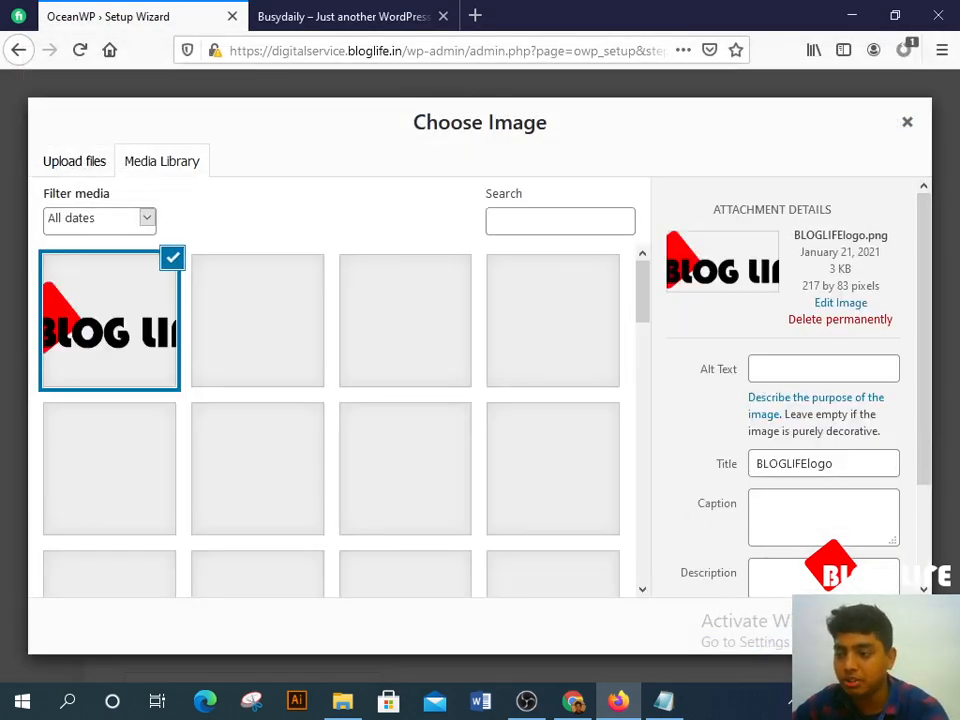
{"action": "left_click", "coordinate": [865, 627]}
Step: Leave the remaining logo and colour settings as they are and continue past the Customize step
{"action": "scroll", "coordinate": [222, 417], "scroll_direction": "down", "scroll_amount": 2}
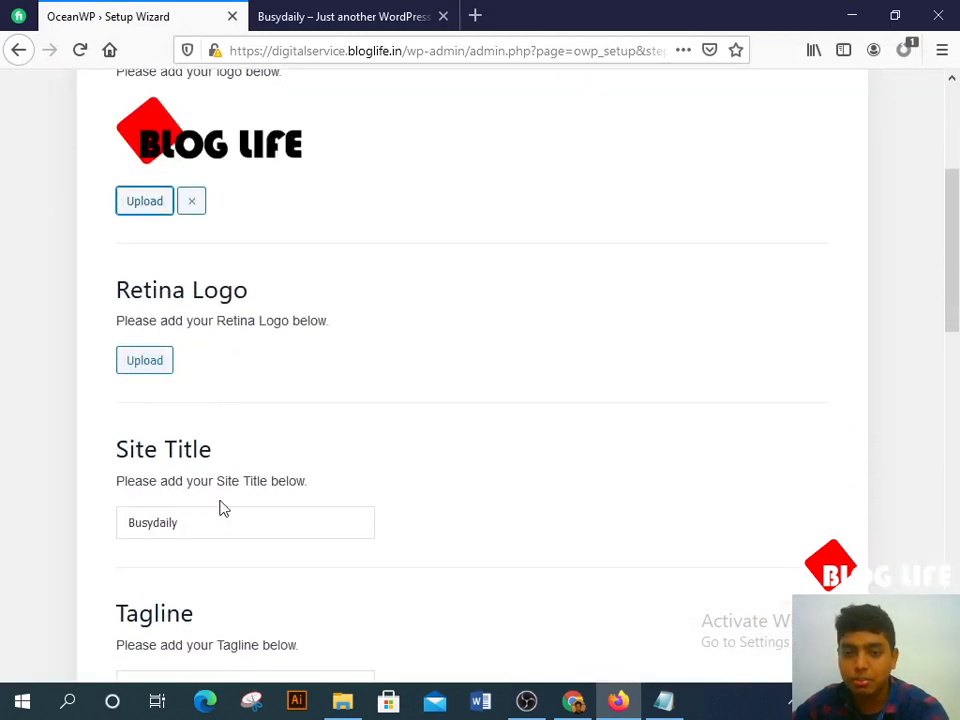
{"action": "scroll", "coordinate": [223, 508], "scroll_direction": "down", "scroll_amount": 5}
{"action": "scroll", "coordinate": [244, 484], "scroll_direction": "down", "scroll_amount": 7}
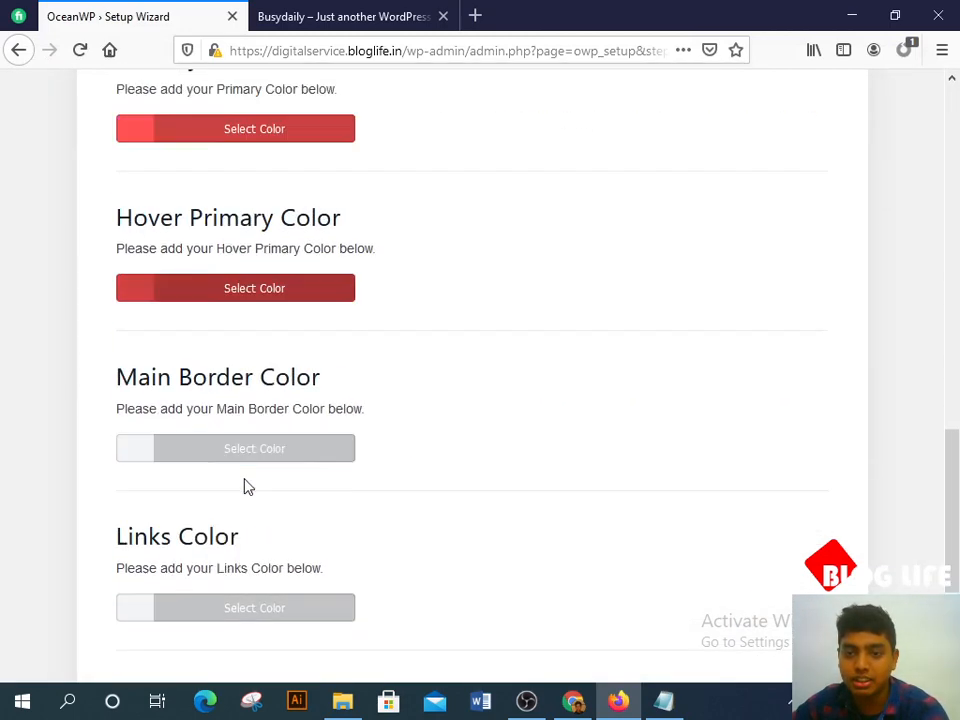
{"action": "scroll", "coordinate": [309, 482], "scroll_direction": "up", "scroll_amount": 3}
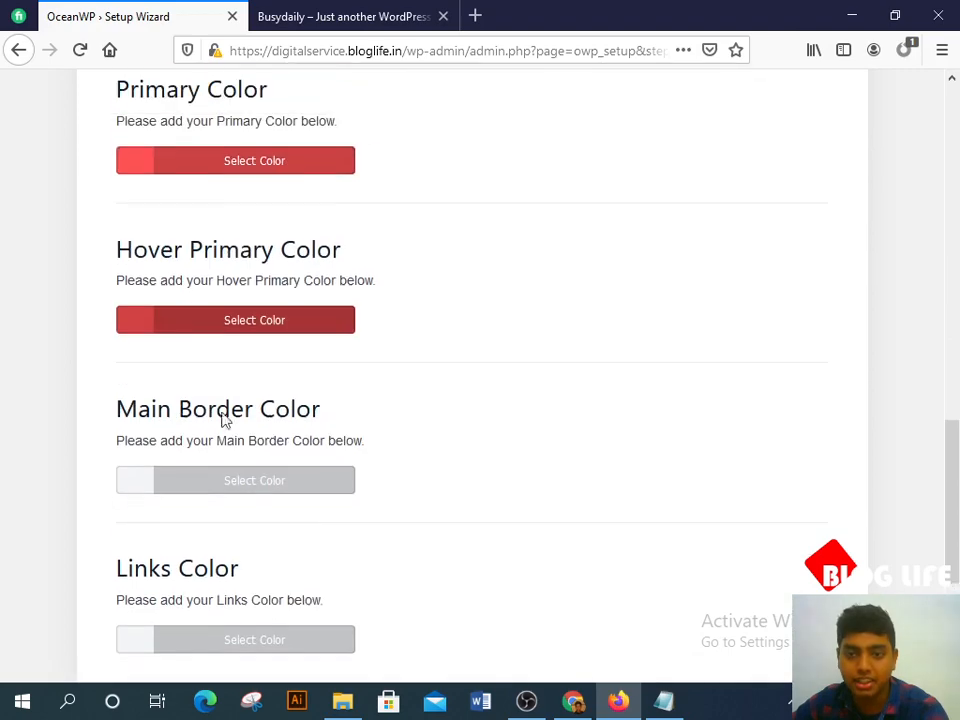
{"action": "scroll", "coordinate": [324, 517], "scroll_direction": "down", "scroll_amount": 3}
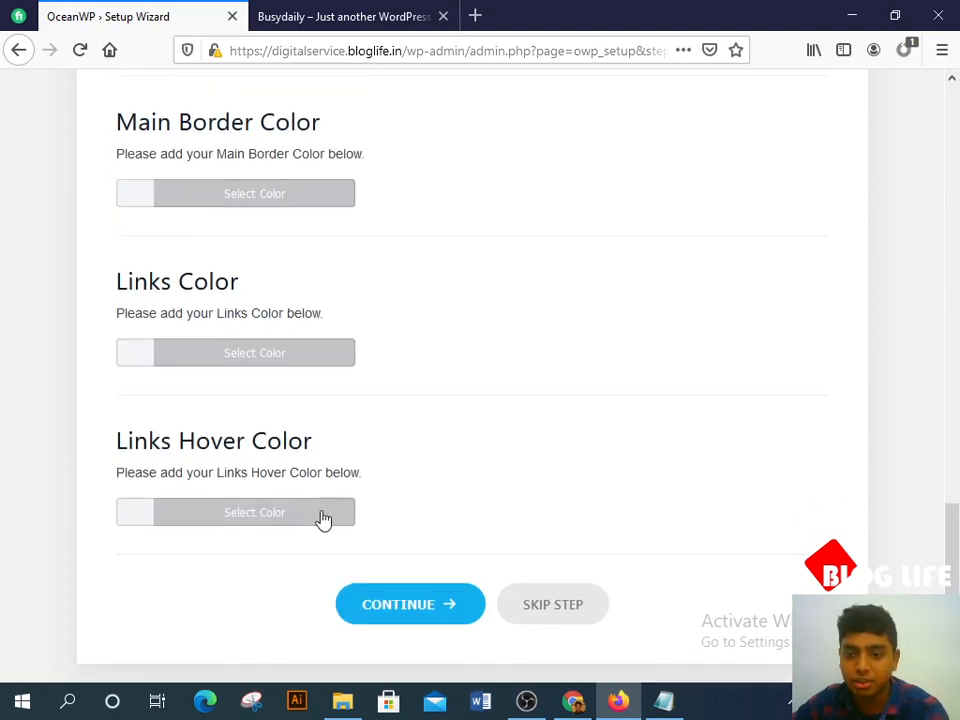
{"action": "left_click", "coordinate": [439, 601]}
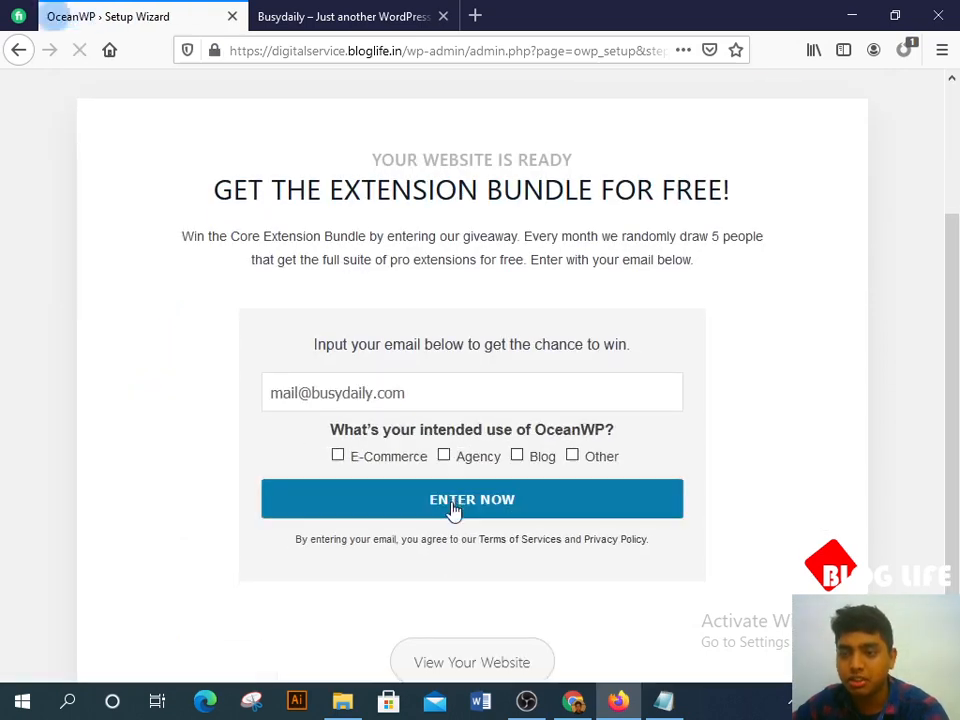
Step: Choose E-Commerce as the intended use, submit the giveaway entry and go view the website
{"action": "scroll", "coordinate": [570, 430], "scroll_direction": "down", "scroll_amount": 1}
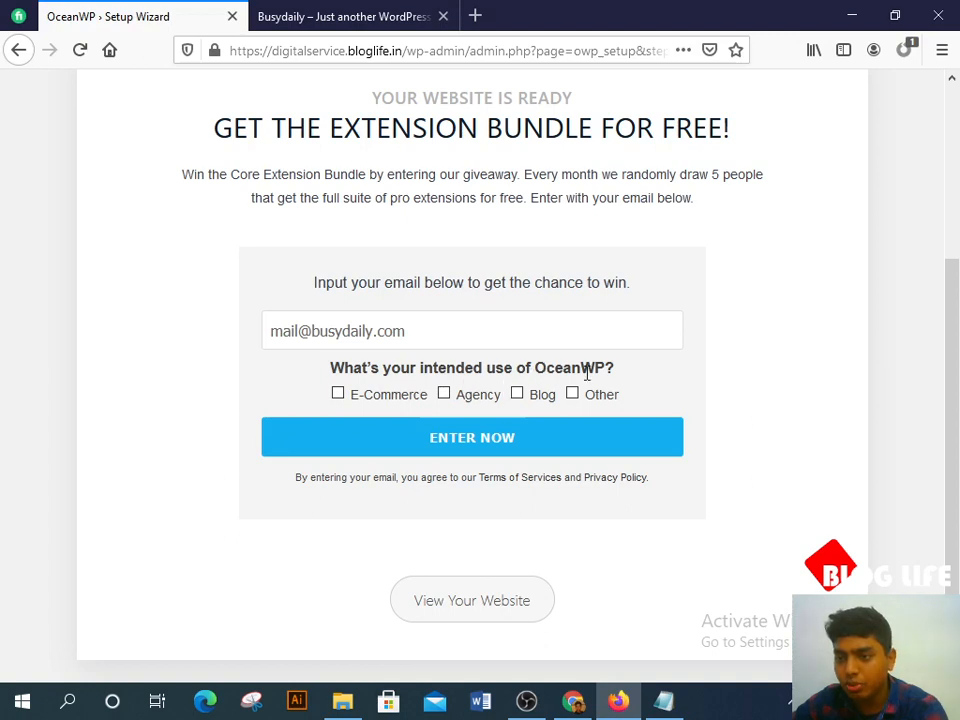
{"action": "left_click", "coordinate": [338, 394]}
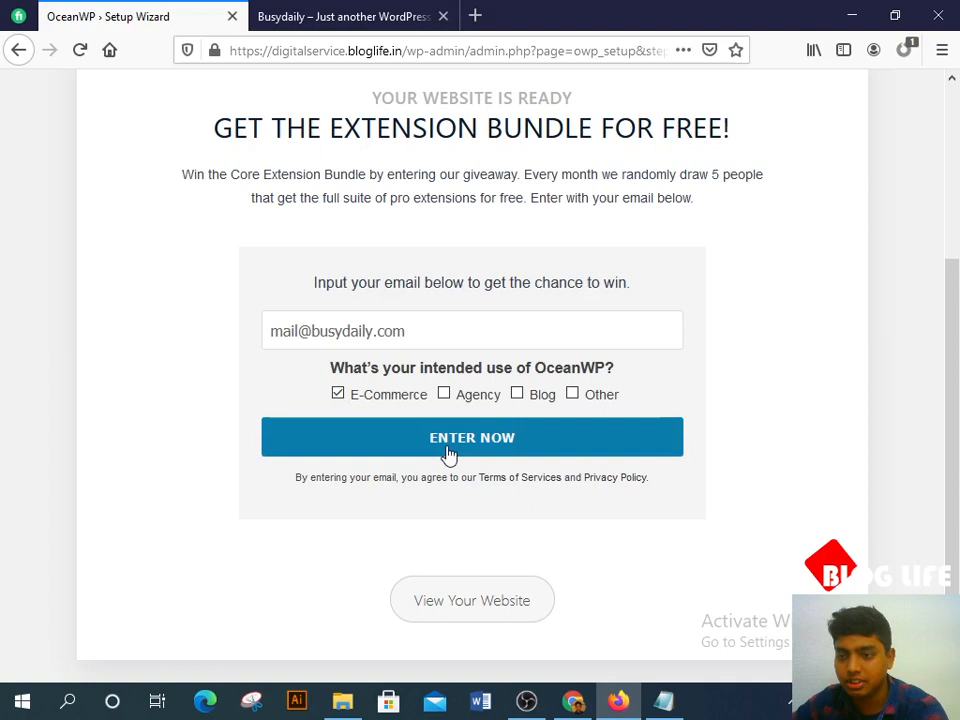
{"action": "left_click", "coordinate": [449, 455]}
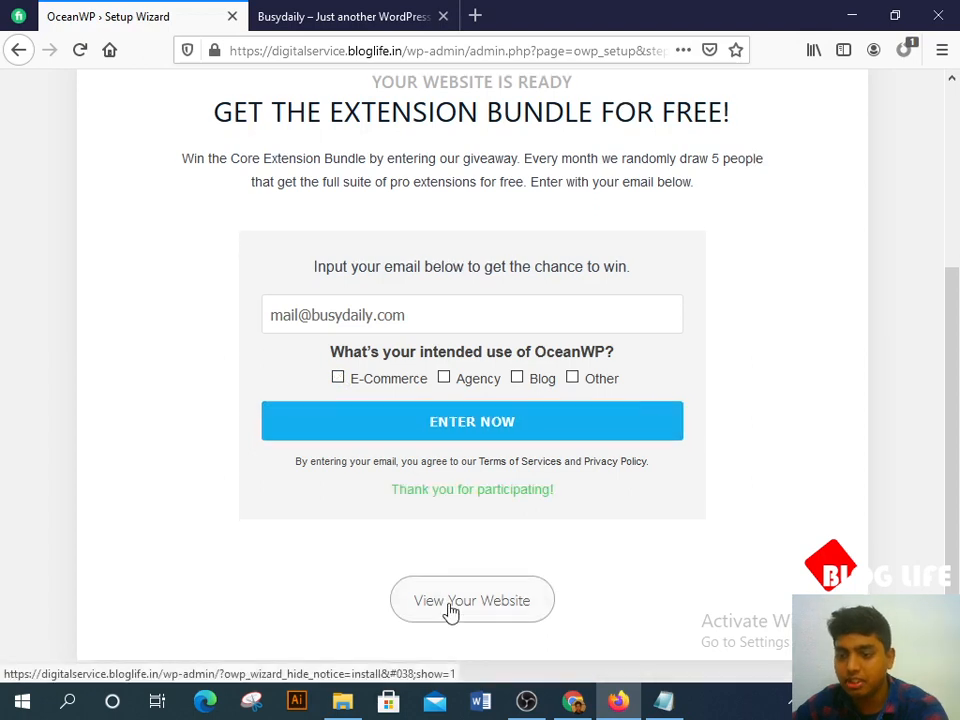
{"action": "left_click", "coordinate": [451, 608]}
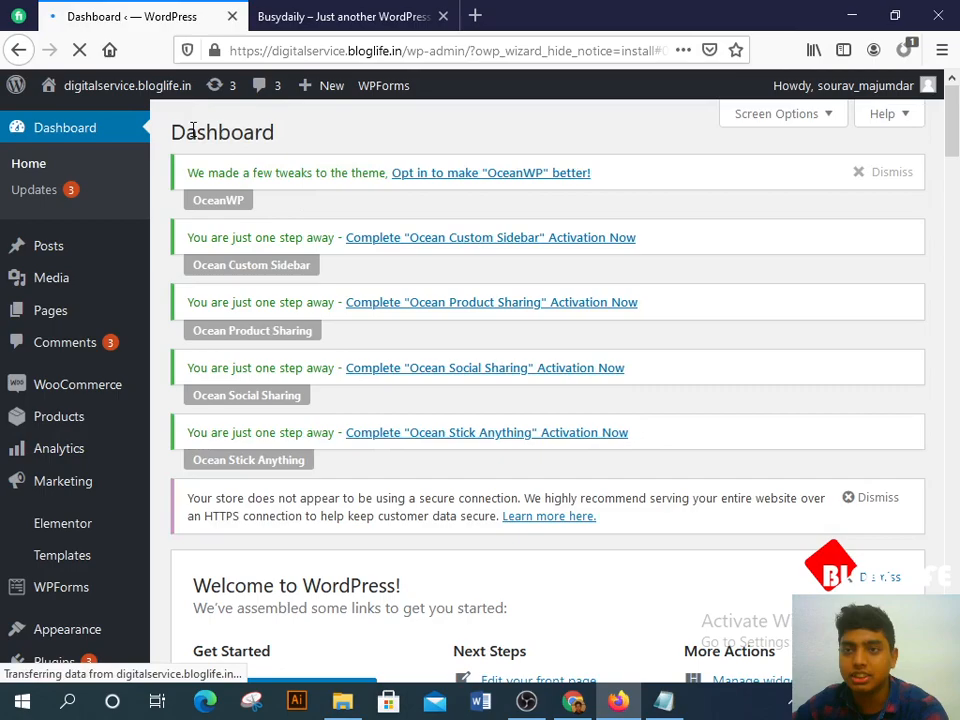
Step: Reload the live BLOG LIFE storefront and scroll through its Season Sale banner and product grid
{"action": "left_click", "coordinate": [330, 17]}
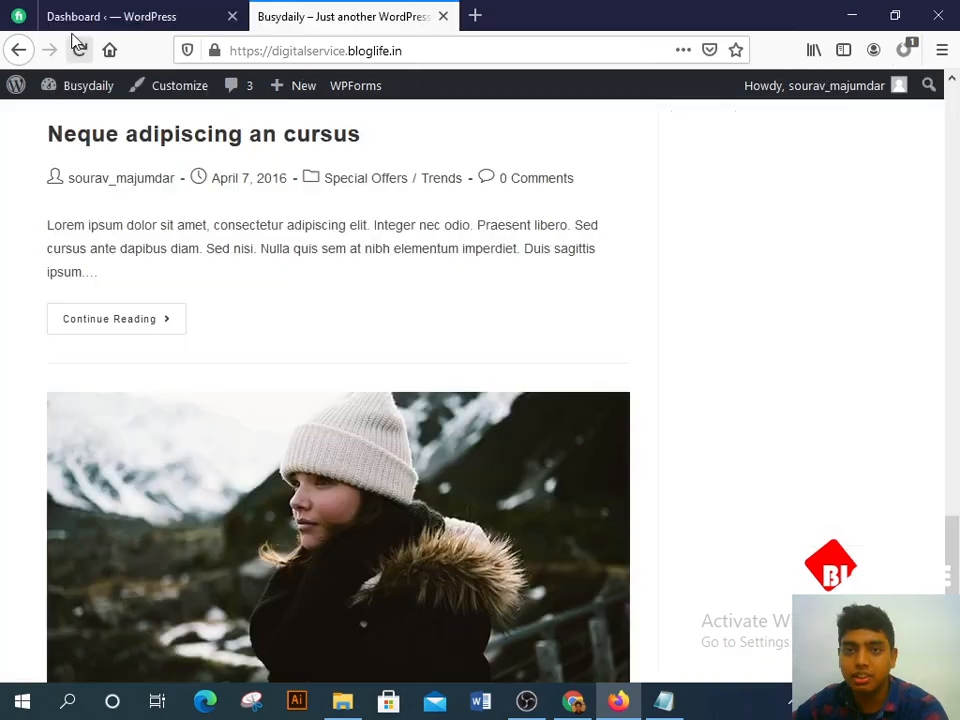
{"action": "left_click", "coordinate": [79, 49]}
{"action": "scroll", "coordinate": [280, 184], "scroll_direction": "up", "scroll_amount": 5}
{"action": "scroll", "coordinate": [278, 172], "scroll_direction": "up", "scroll_amount": 10}
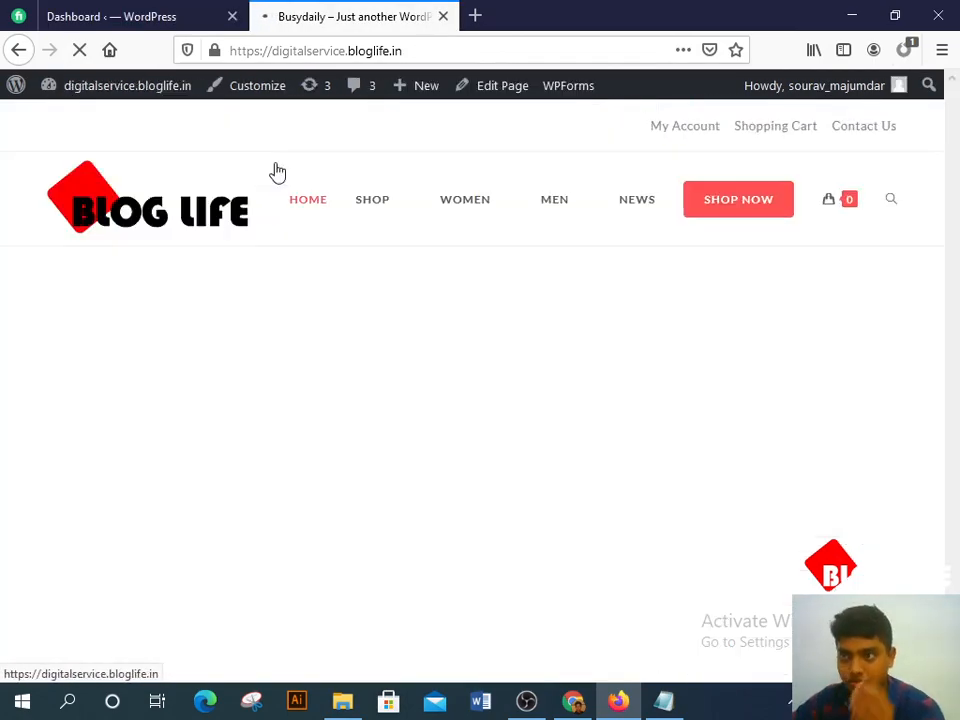
{"action": "scroll", "coordinate": [281, 366], "scroll_direction": "down", "scroll_amount": 3}
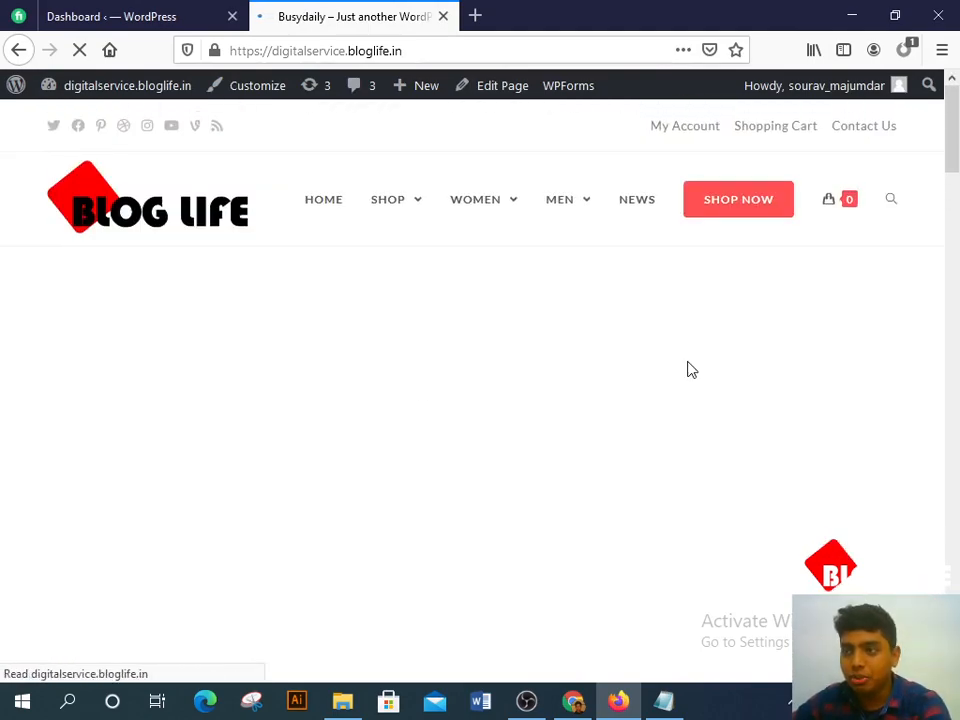
{"action": "scroll", "coordinate": [405, 306], "scroll_direction": "down", "scroll_amount": 8}
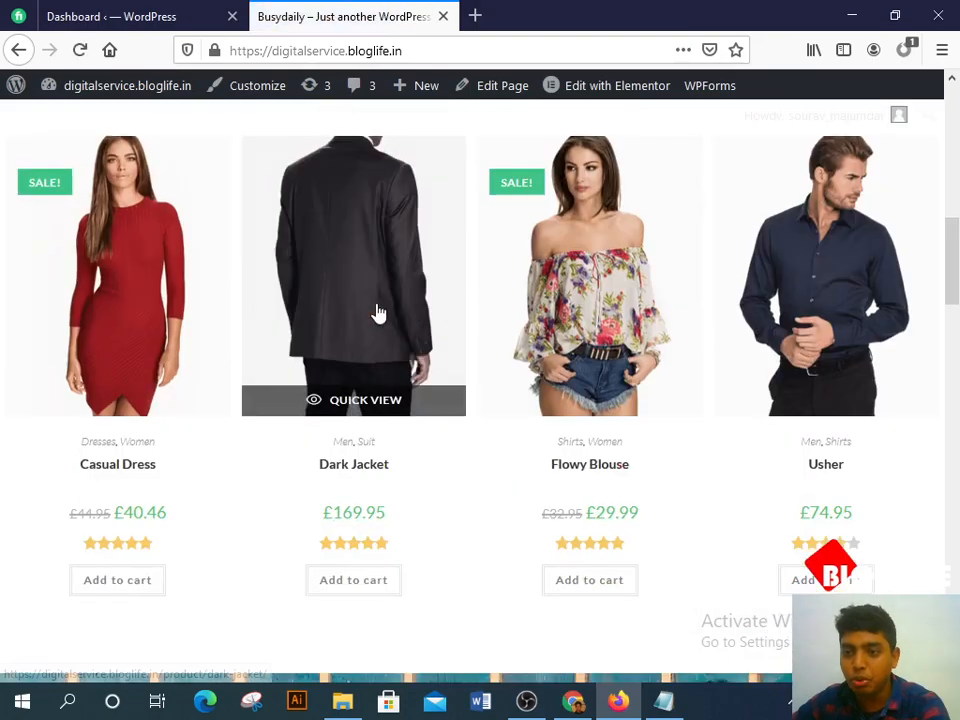
{"action": "scroll", "coordinate": [853, 265], "scroll_direction": "down", "scroll_amount": 1}
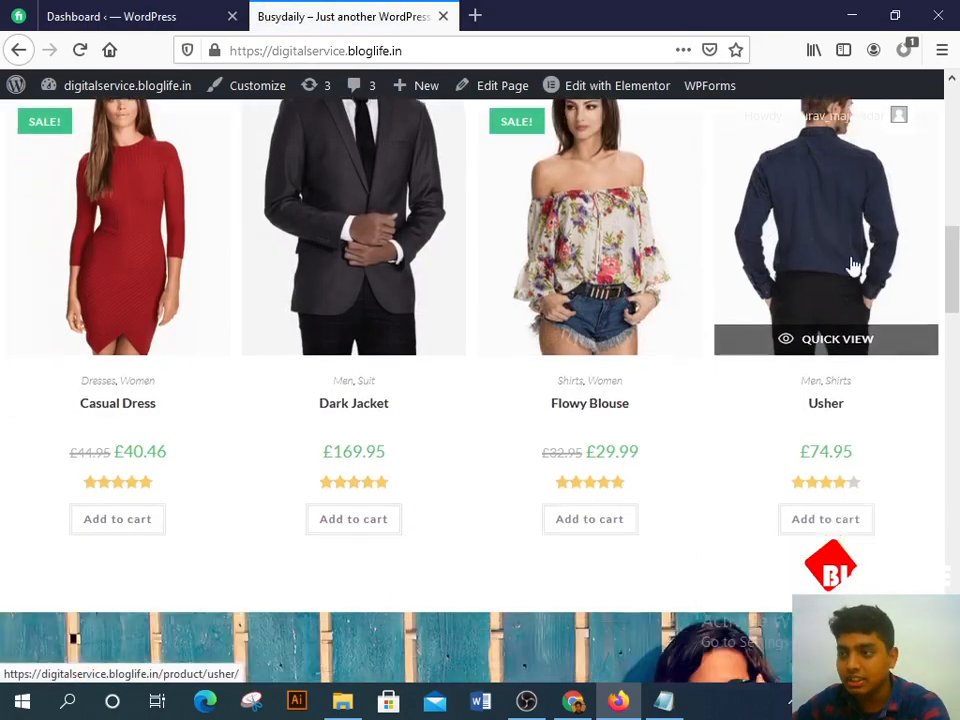
{"action": "scroll", "coordinate": [823, 343], "scroll_direction": "down", "scroll_amount": 10}
{"action": "scroll", "coordinate": [617, 354], "scroll_direction": "up", "scroll_amount": 3}
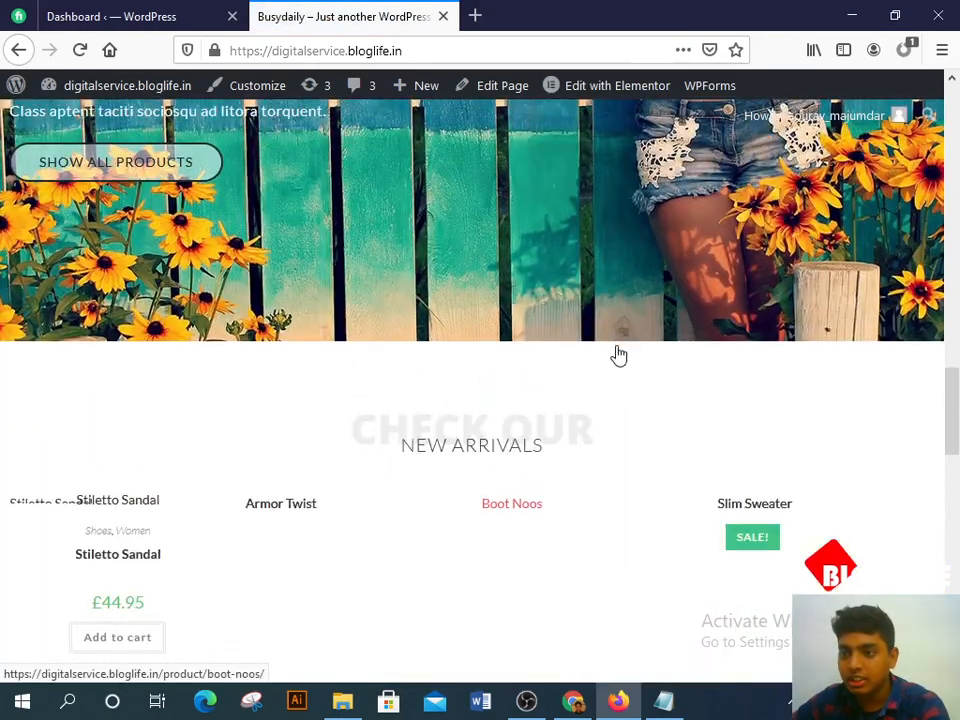
{"action": "scroll", "coordinate": [618, 355], "scroll_direction": "down", "scroll_amount": 3}
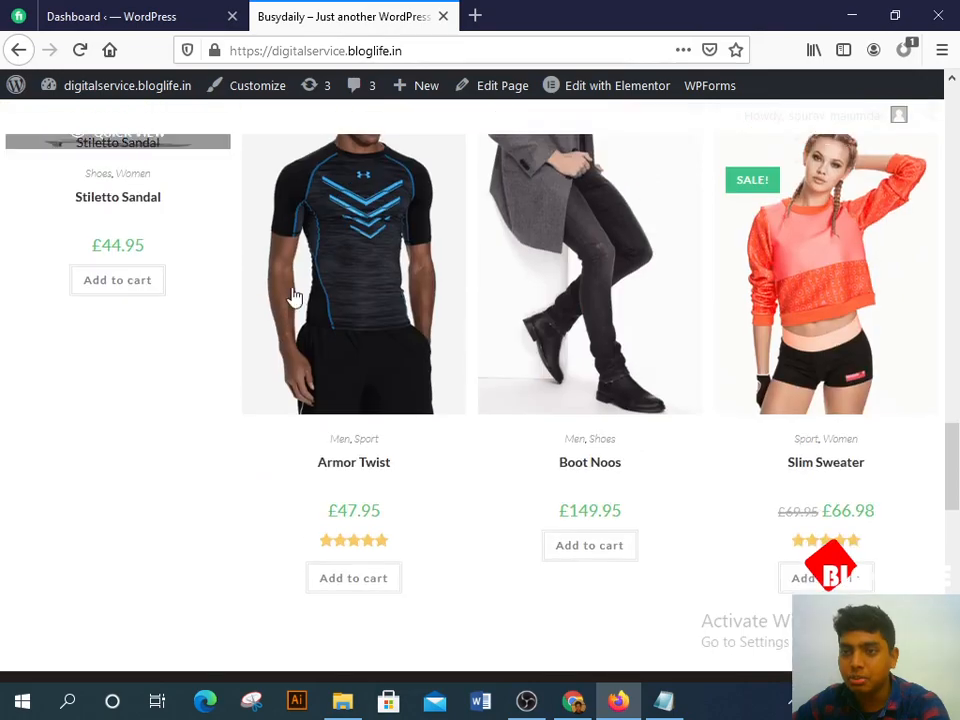
{"action": "scroll", "coordinate": [909, 285], "scroll_direction": "up", "scroll_amount": 3}
{"action": "scroll", "coordinate": [789, 336], "scroll_direction": "down", "scroll_amount": 3}
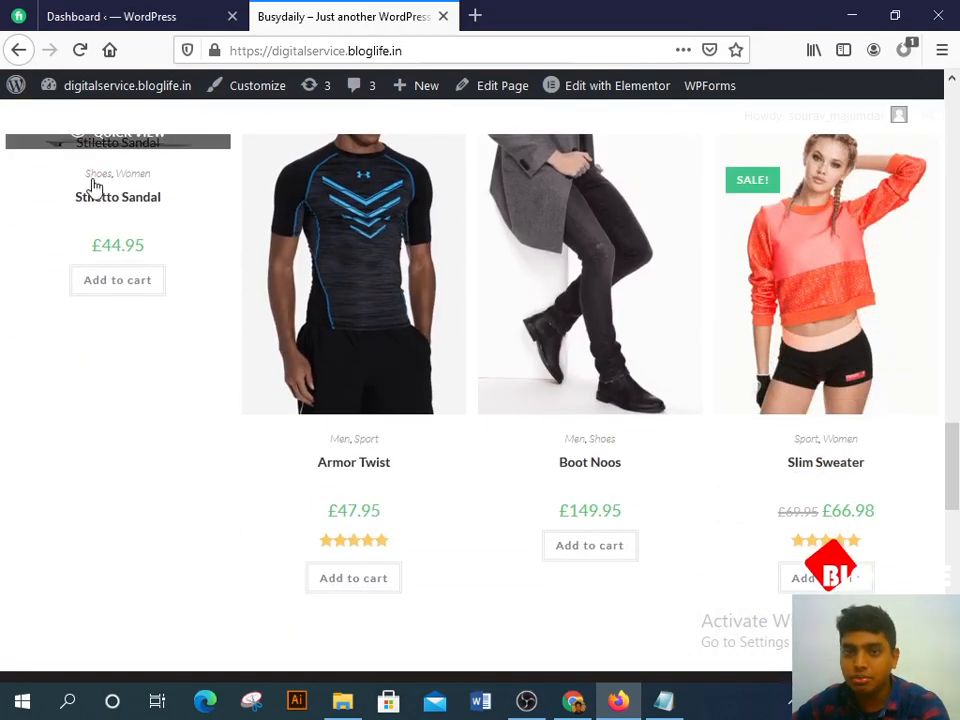
{"action": "scroll", "coordinate": [566, 300], "scroll_direction": "down", "scroll_amount": 8}
{"action": "scroll", "coordinate": [415, 390], "scroll_direction": "down", "scroll_amount": 2}
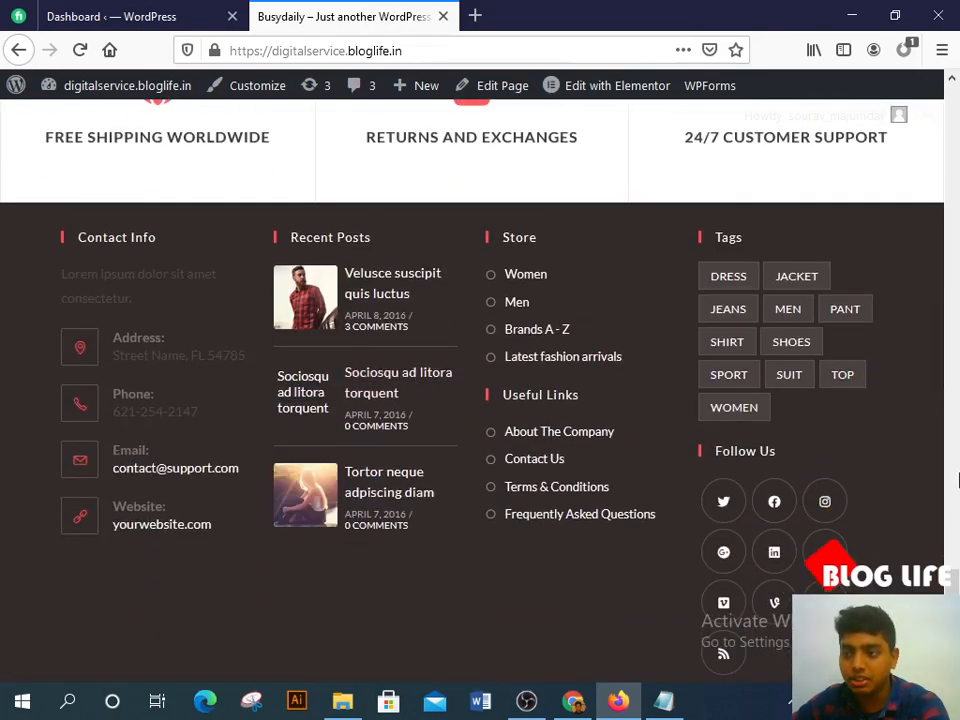
{"action": "scroll", "coordinate": [415, 390], "scroll_direction": "down", "scroll_amount": 1}
{"action": "scroll", "coordinate": [906, 236], "scroll_direction": "up", "scroll_amount": 15}
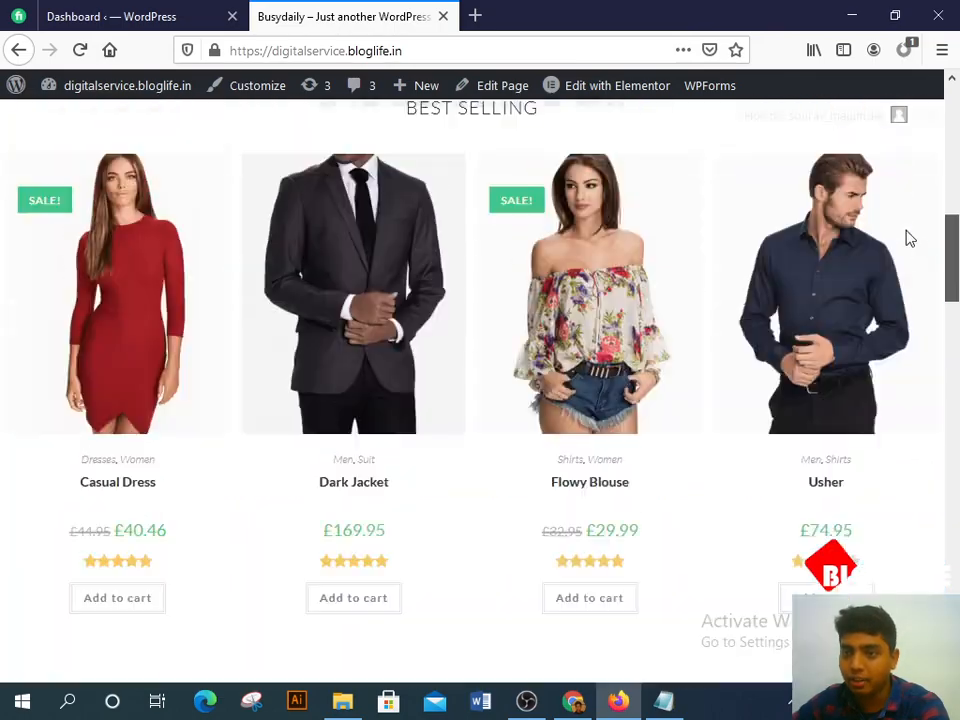
{"action": "scroll", "coordinate": [592, 390], "scroll_direction": "down", "scroll_amount": 3}
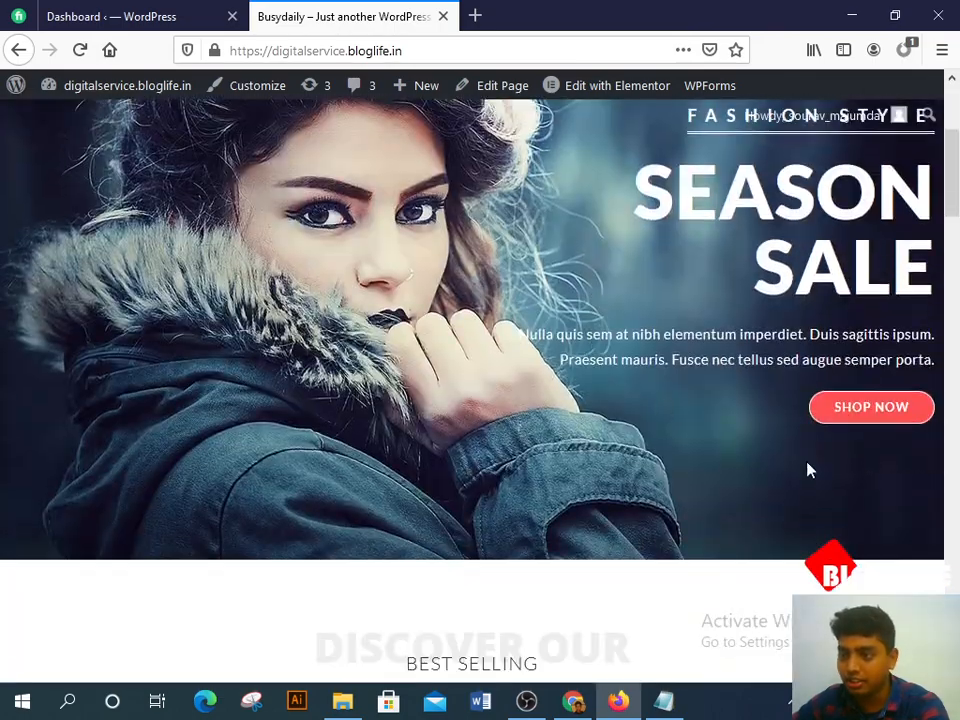
{"action": "scroll", "coordinate": [322, 330], "scroll_direction": "up", "scroll_amount": 3}
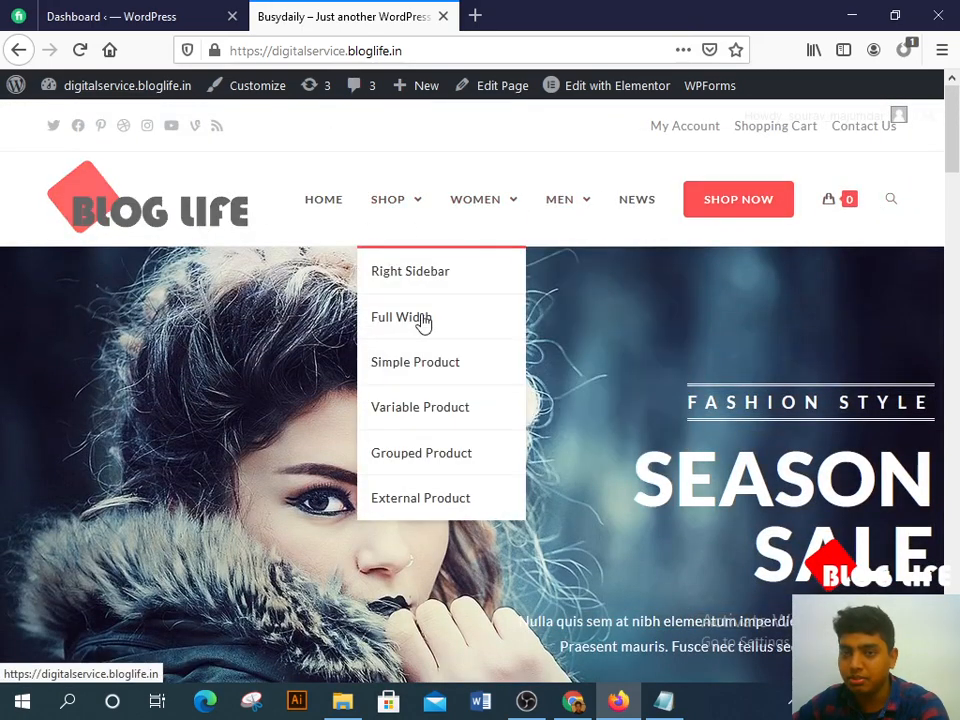
{"action": "scroll", "coordinate": [531, 429], "scroll_direction": "down", "scroll_amount": 8}
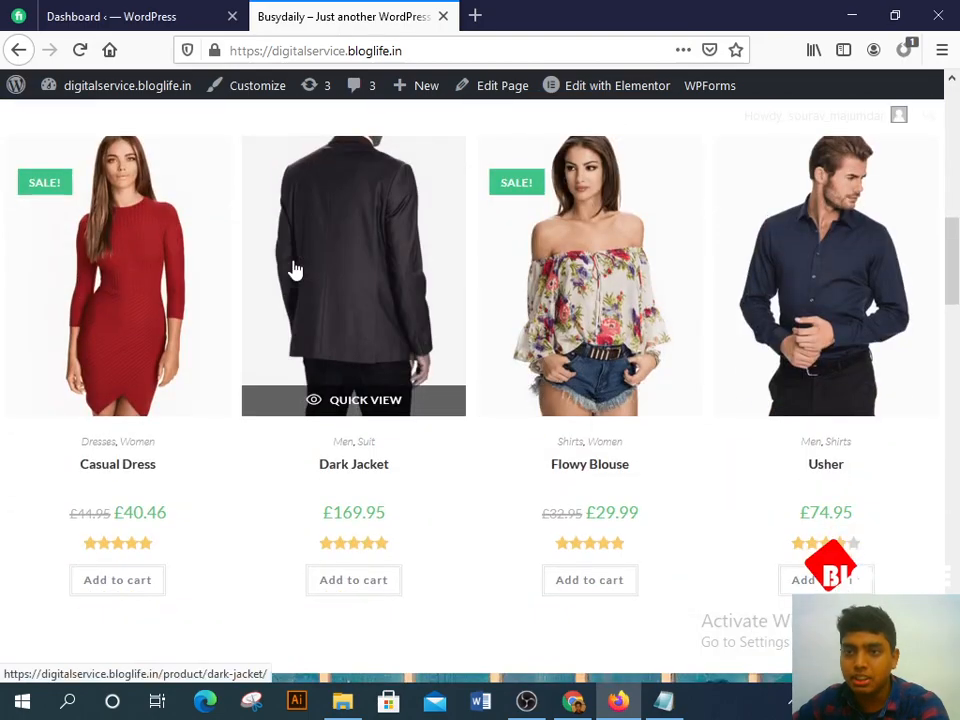
{"action": "scroll", "coordinate": [291, 268], "scroll_direction": "up", "scroll_amount": 8}
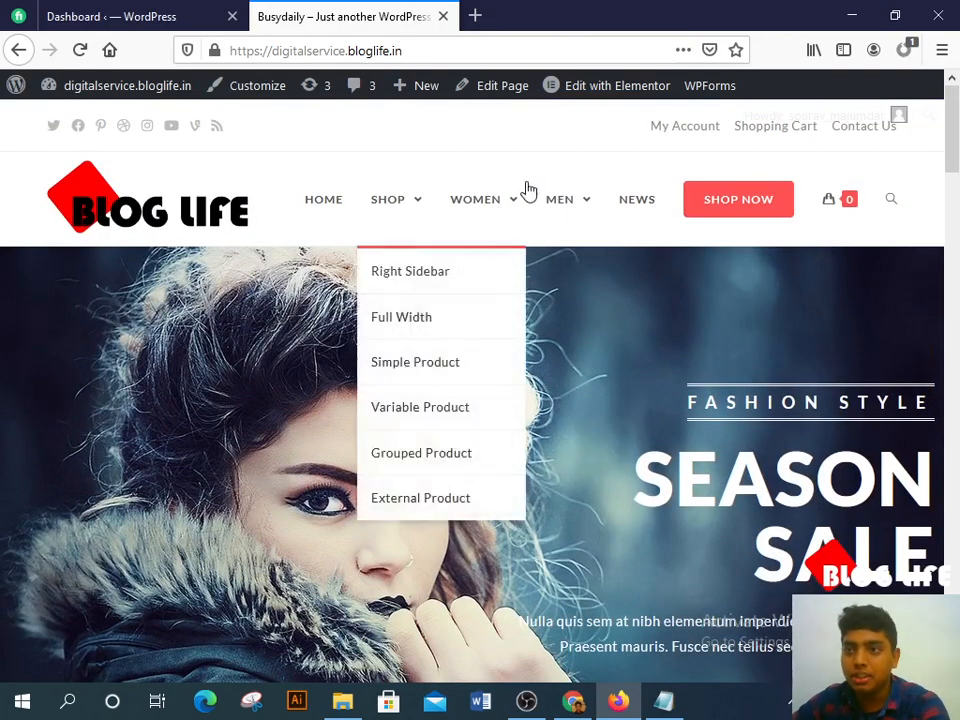
Step: Back on the Dashboard, dismiss the OceanWP 'We made a few tweaks' notice
{"action": "mouse_move", "coordinate": [588, 90]}
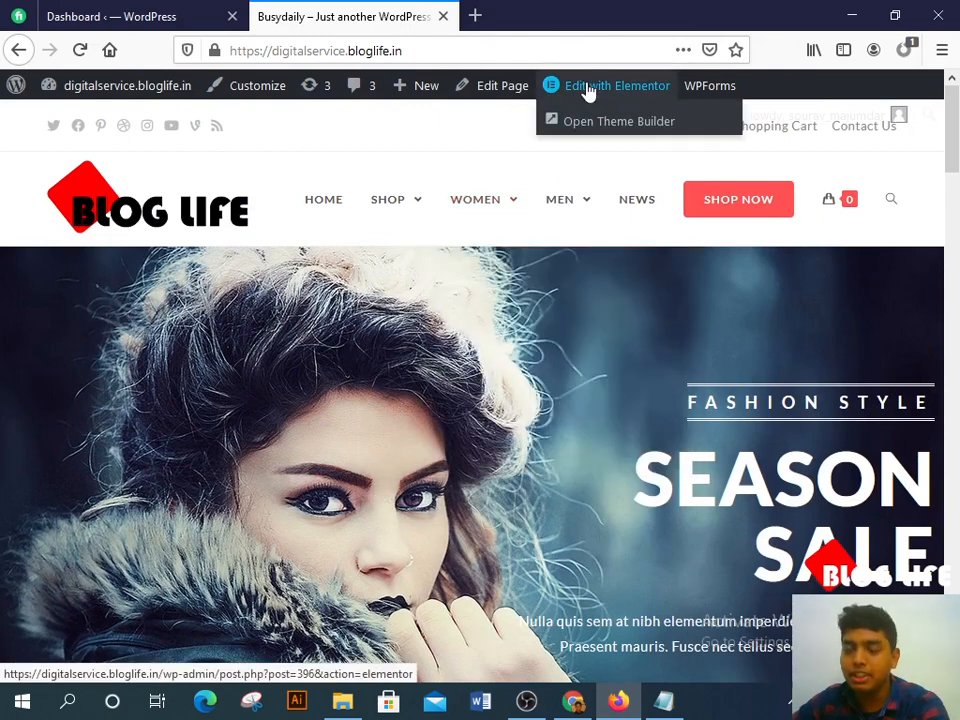
{"action": "left_click", "coordinate": [174, 11]}
{"action": "left_click", "coordinate": [859, 175]}
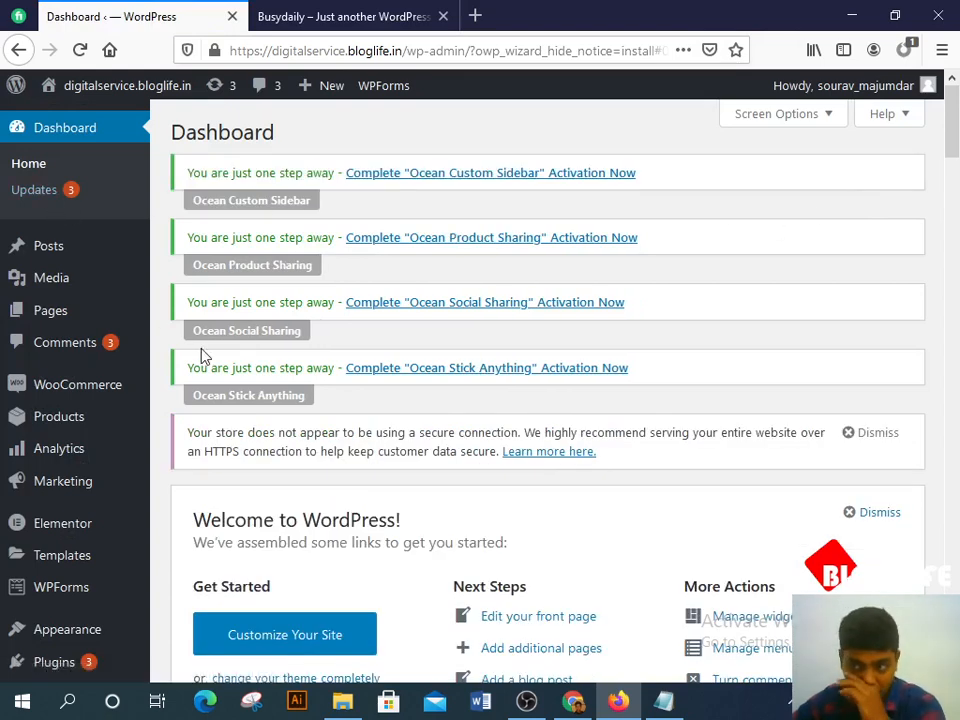
Step: Dismiss the HTTPS notice and hide every dashboard widget except WooCommerce Recent Reviews and Status
{"action": "left_click", "coordinate": [875, 433]}
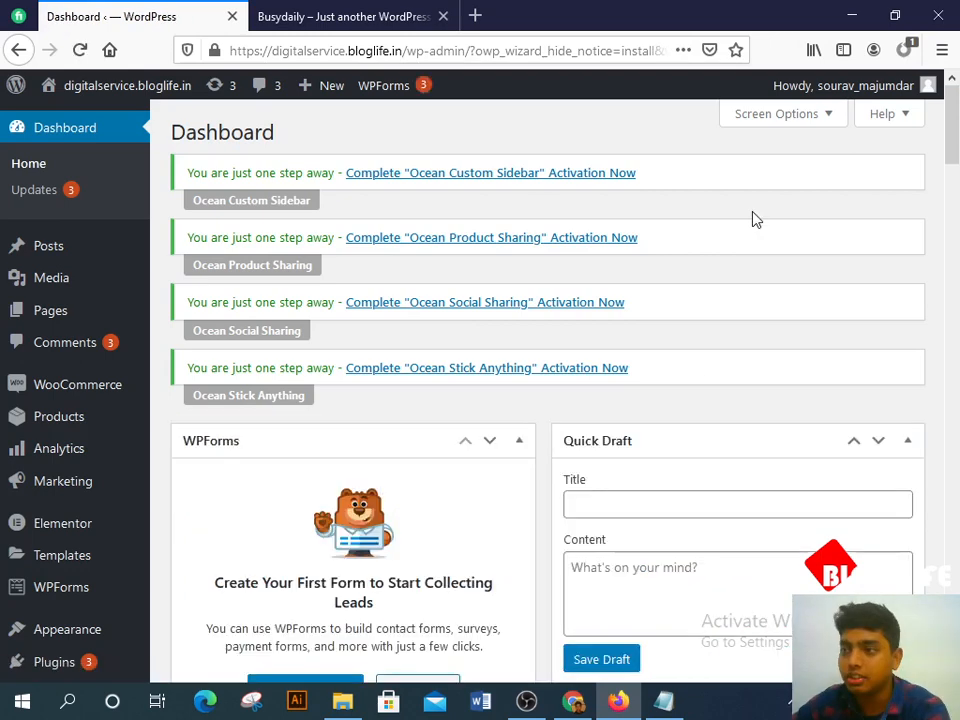
{"action": "left_click", "coordinate": [776, 113]}
{"action": "left_click", "coordinate": [198, 216]}
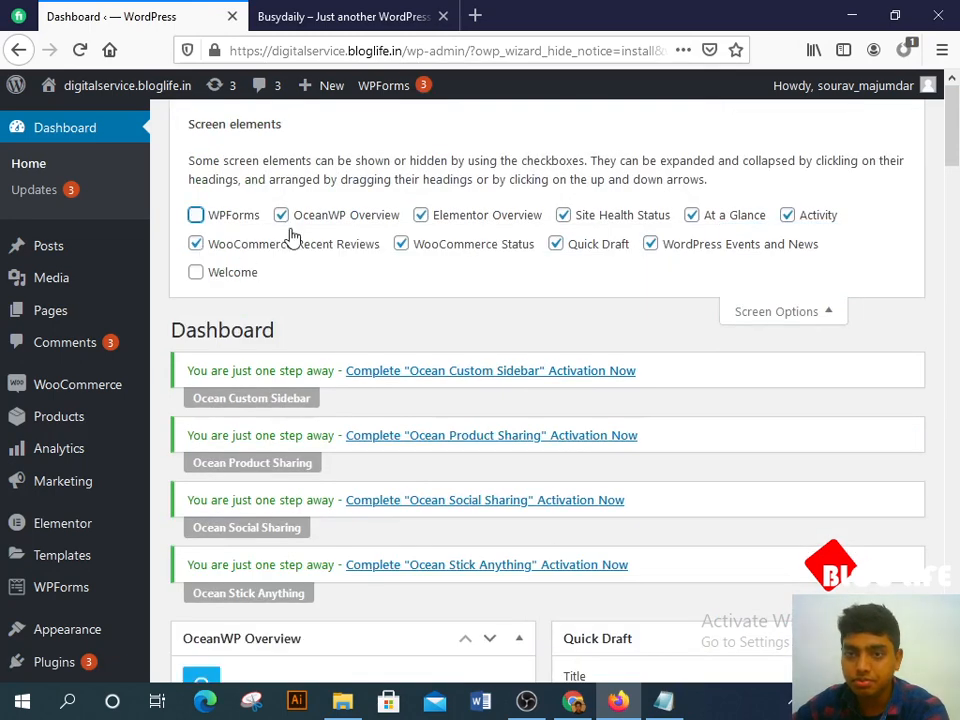
{"action": "left_click", "coordinate": [285, 218]}
{"action": "left_click", "coordinate": [421, 216]}
{"action": "left_click", "coordinate": [577, 224]}
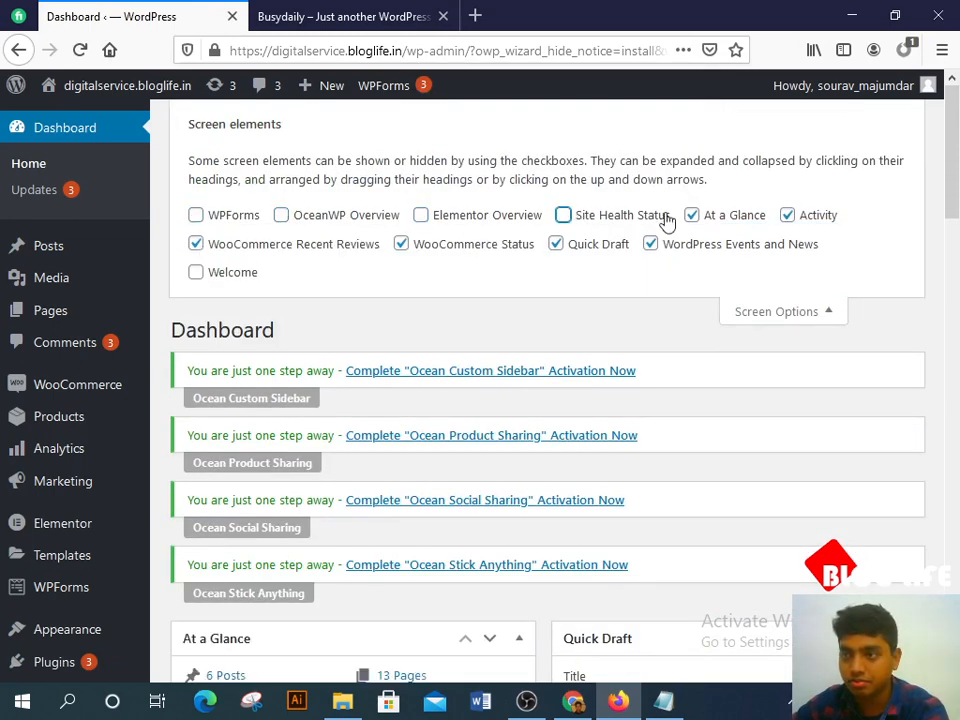
{"action": "left_click", "coordinate": [691, 216]}
{"action": "left_click", "coordinate": [786, 216]}
{"action": "left_click", "coordinate": [650, 244]}
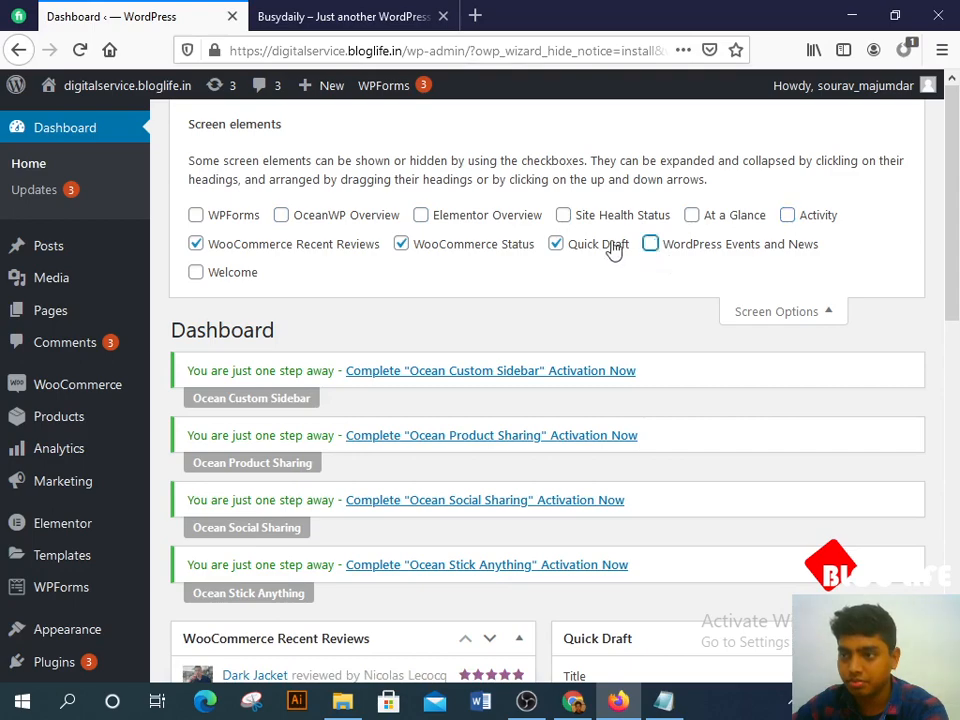
{"action": "left_click", "coordinate": [556, 244]}
{"action": "left_click", "coordinate": [820, 313]}
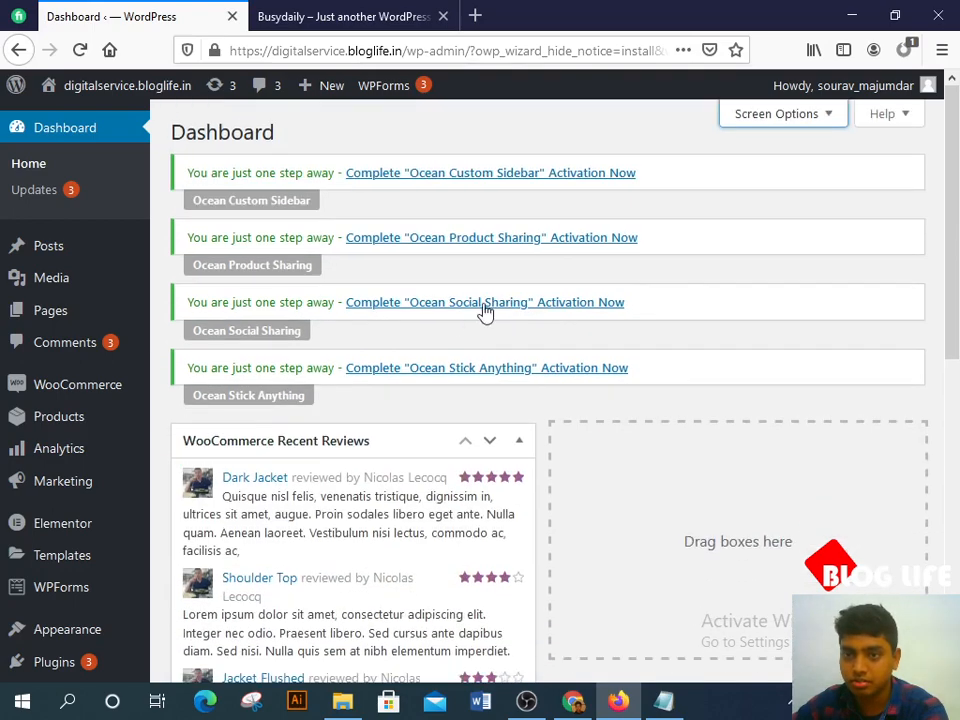
Step: Compare the live storefront with the admin dashboard, ending on the Dashboard
{"action": "scroll", "coordinate": [500, 340], "scroll_direction": "down", "scroll_amount": 4}
{"action": "scroll", "coordinate": [529, 369], "scroll_direction": "up", "scroll_amount": 4}
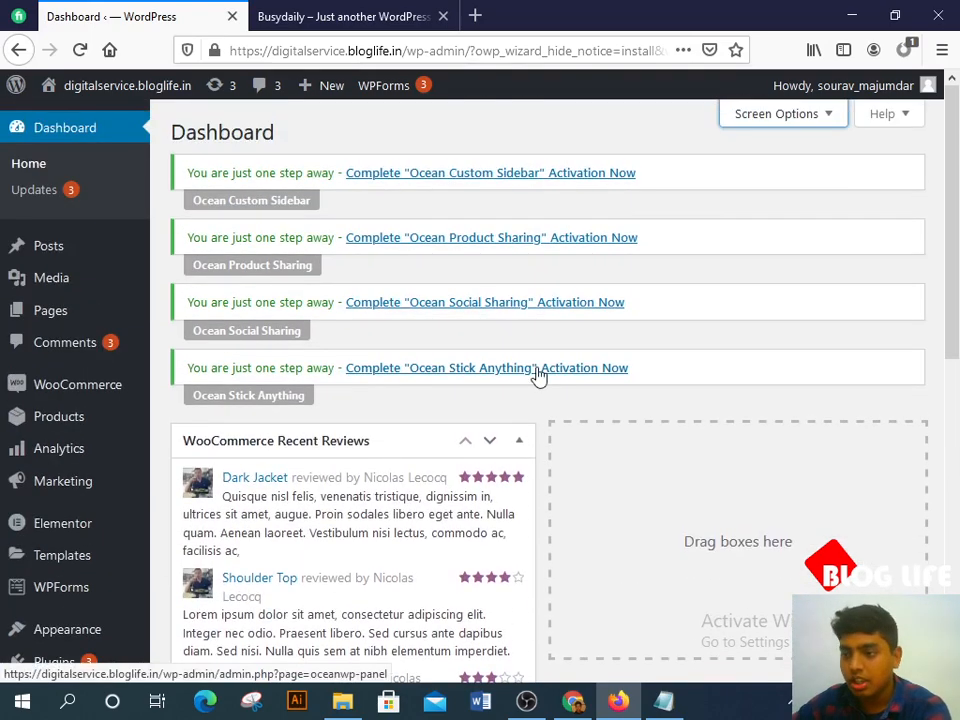
{"action": "left_click", "coordinate": [362, 12]}
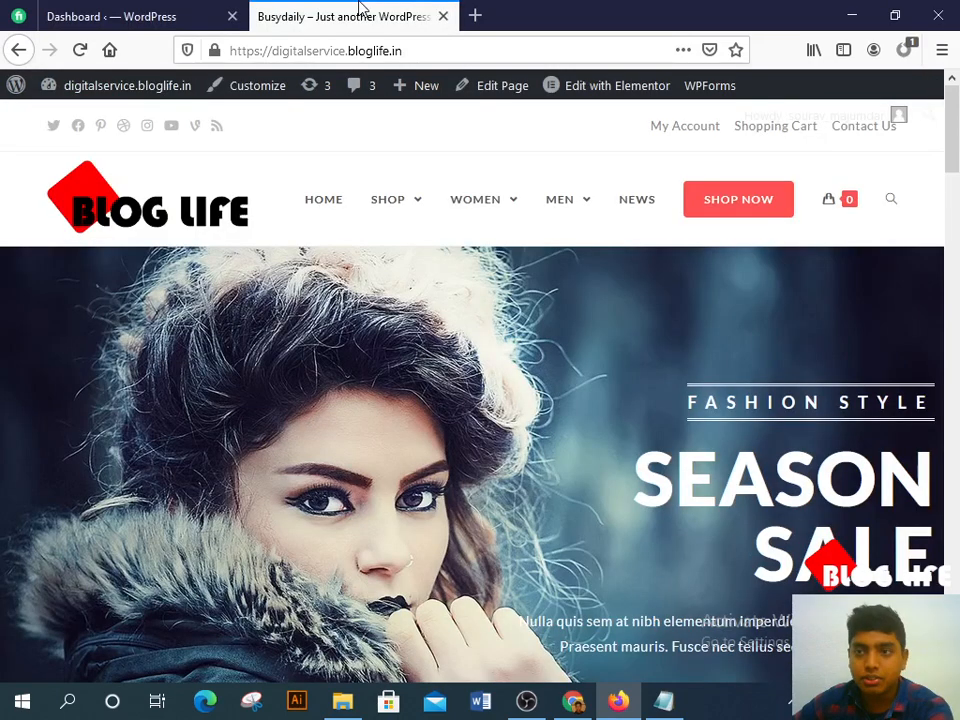
{"action": "left_click", "coordinate": [163, 14]}
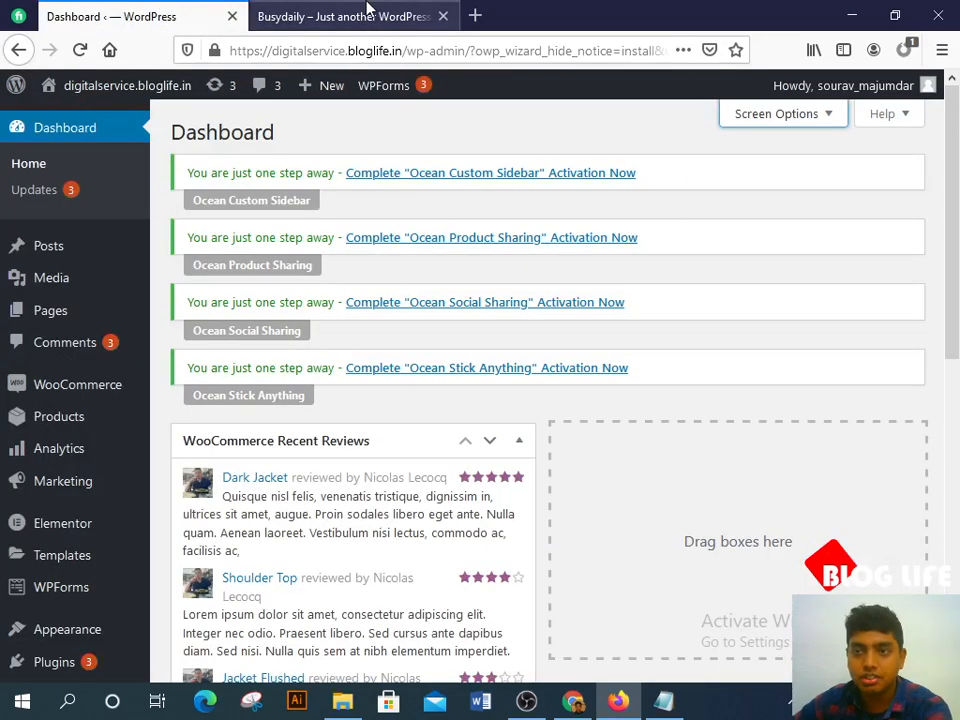
{"action": "left_click", "coordinate": [367, 10]}
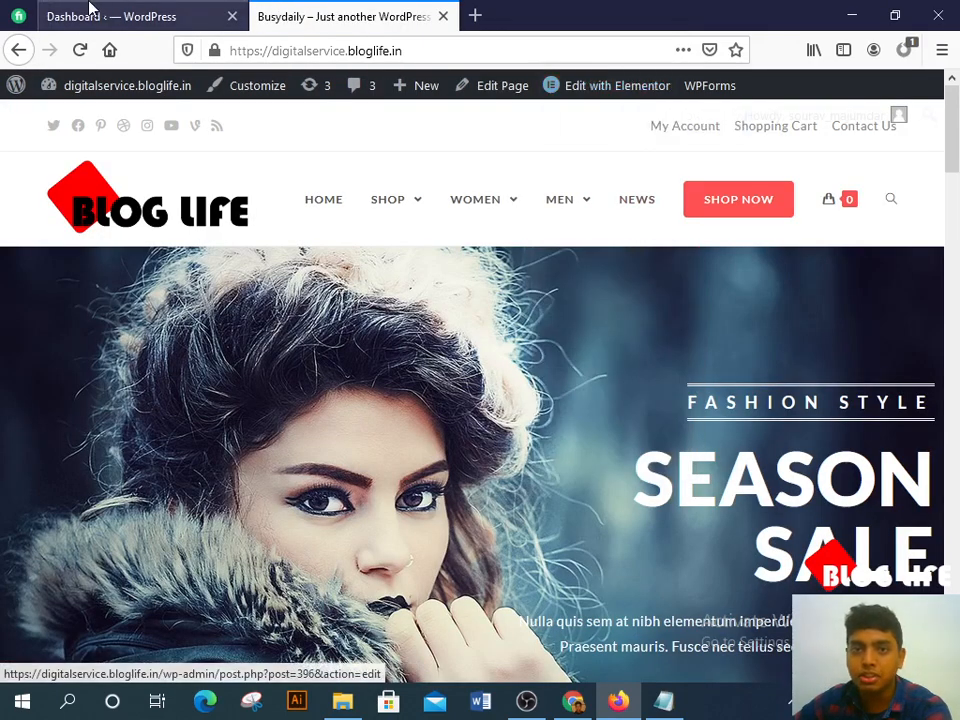
{"action": "left_click", "coordinate": [92, 12]}
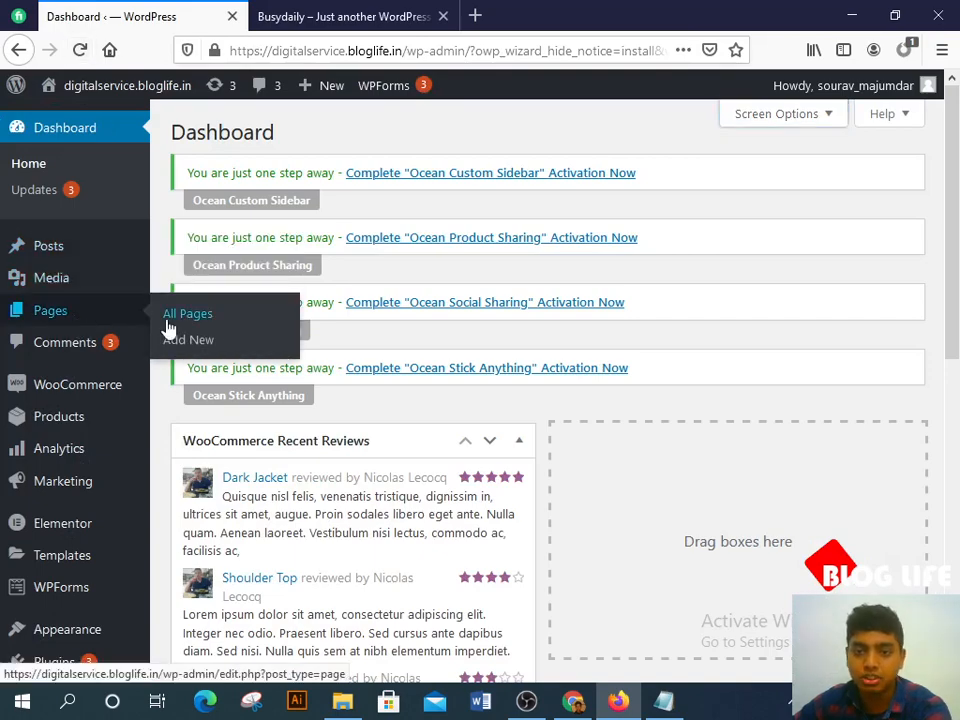
Step: Open All Pages and scroll down to the Home — Front Page, Elementor row
{"action": "left_click", "coordinate": [172, 316]}
{"action": "scroll", "coordinate": [505, 405], "scroll_direction": "down", "scroll_amount": 8}
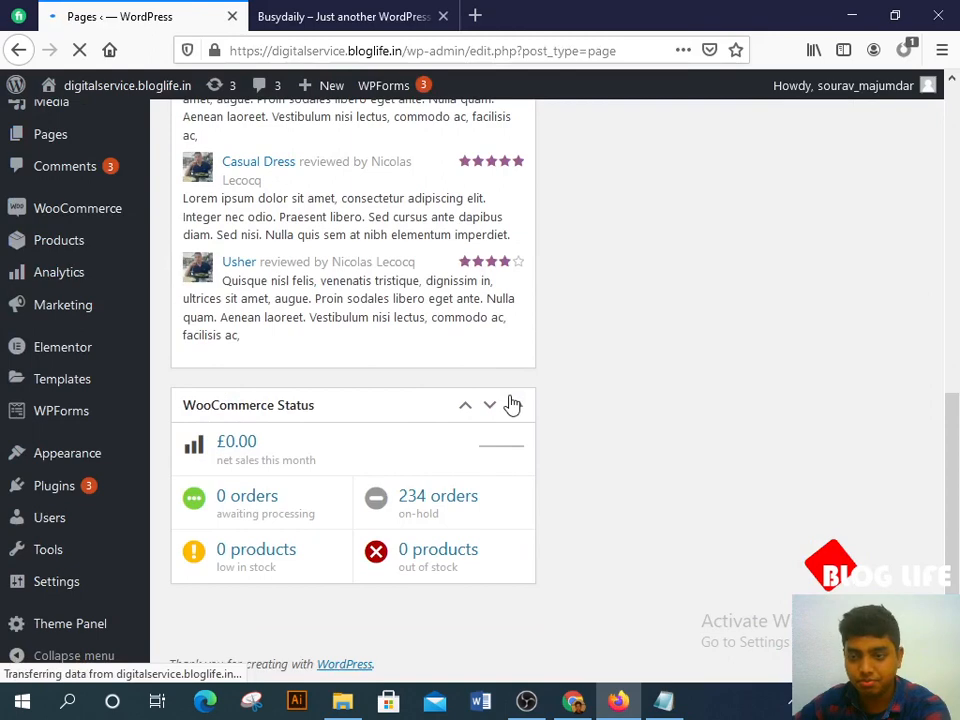
{"action": "scroll", "coordinate": [360, 350], "scroll_direction": "down", "scroll_amount": 4}
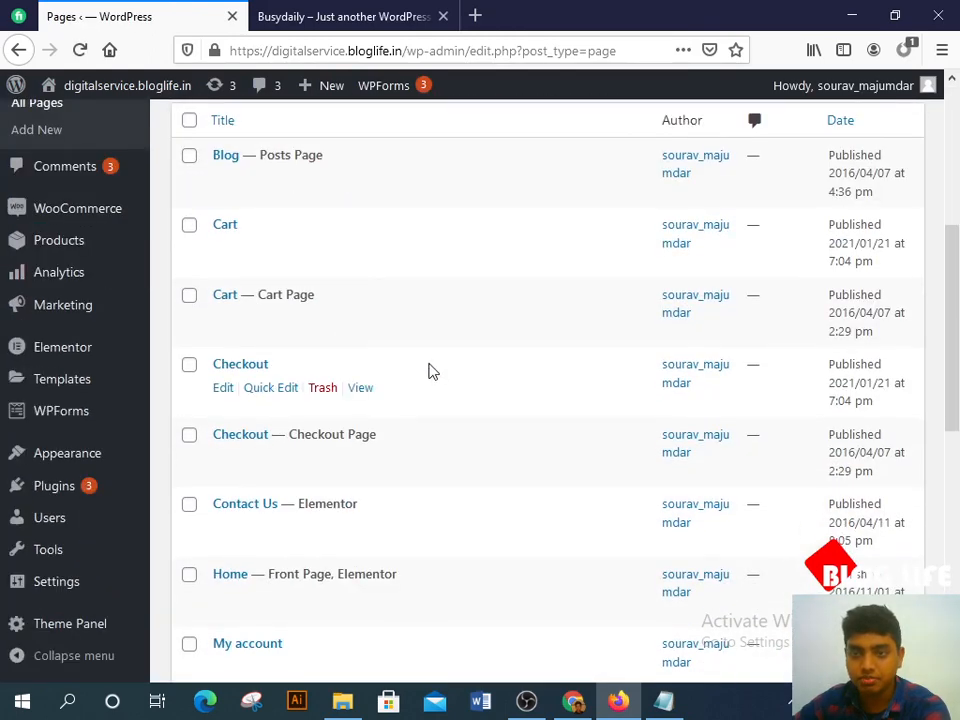
{"action": "scroll", "coordinate": [450, 380], "scroll_direction": "down", "scroll_amount": 2}
{"action": "scroll", "coordinate": [414, 245], "scroll_direction": "down", "scroll_amount": 2}
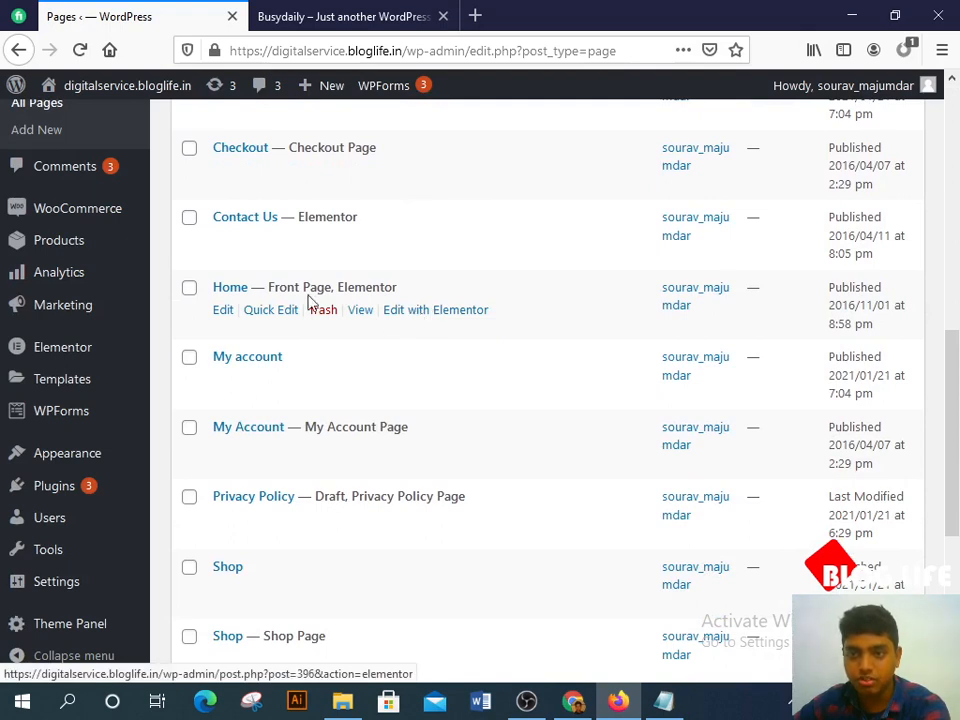
Step: Open Home's Elementor editor in a new tab and move the storefront tab beside the pages tab
{"action": "right_click", "coordinate": [420, 312]}
{"action": "left_click", "coordinate": [505, 324]}
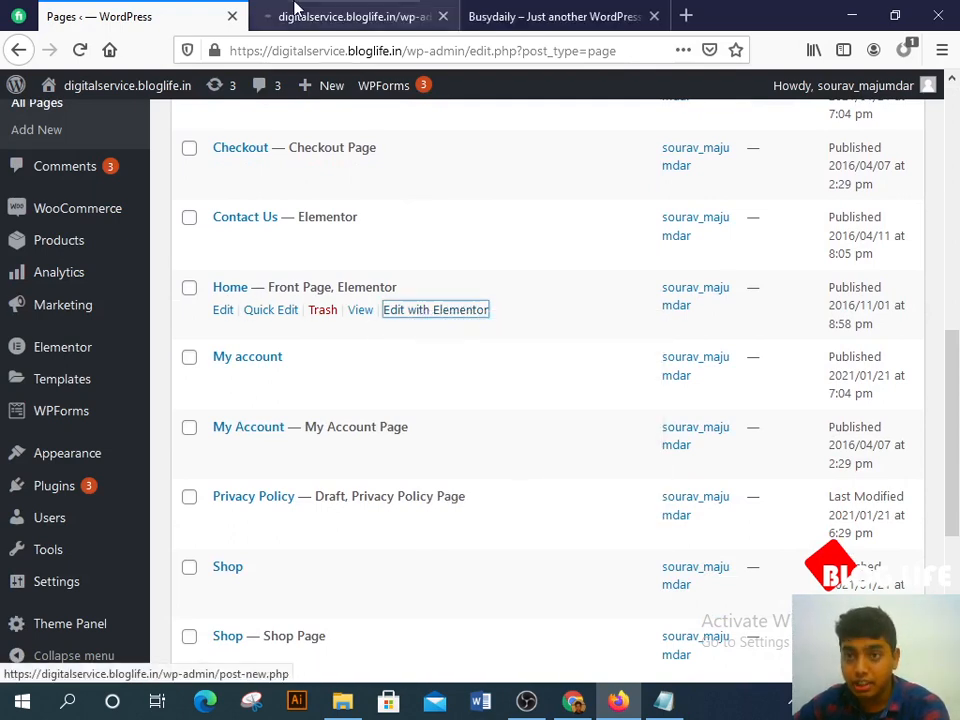
{"action": "left_click", "coordinate": [295, 8]}
{"action": "left_click_drag", "start_coordinate": [536, 8], "coordinate": [455, 37]}
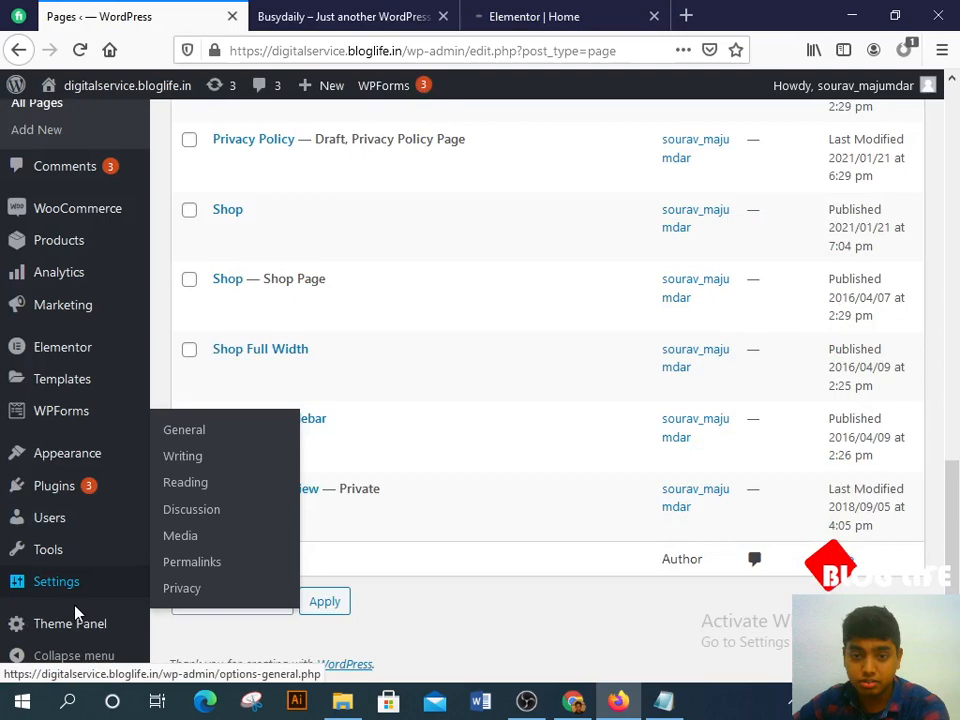
{"action": "scroll", "coordinate": [455, 545], "scroll_direction": "up", "scroll_amount": 5}
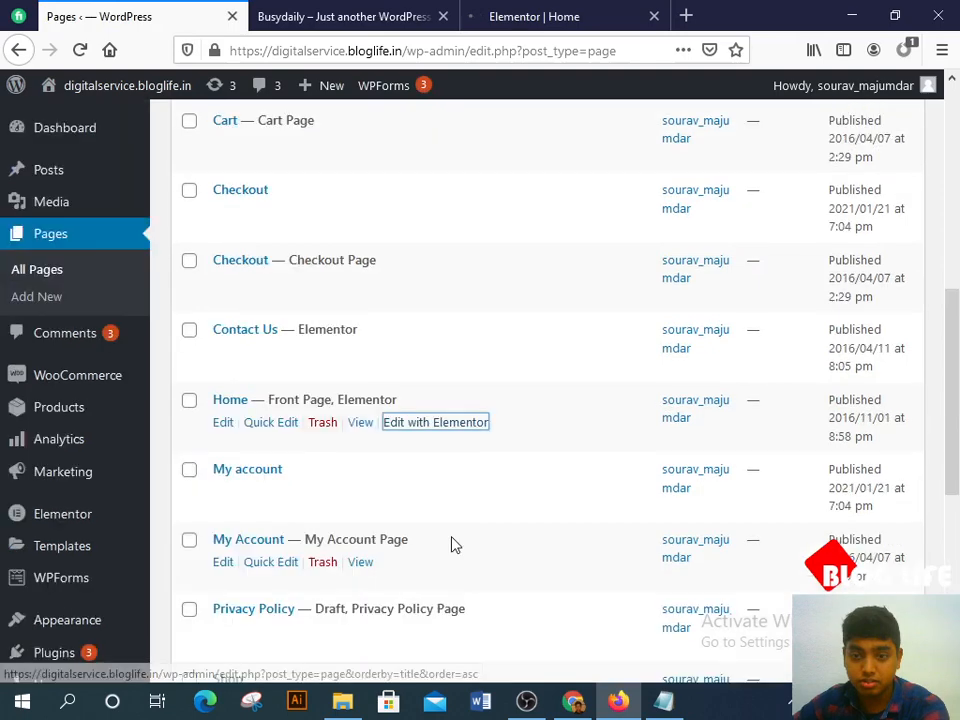
{"action": "scroll", "coordinate": [452, 544], "scroll_direction": "up", "scroll_amount": 5}
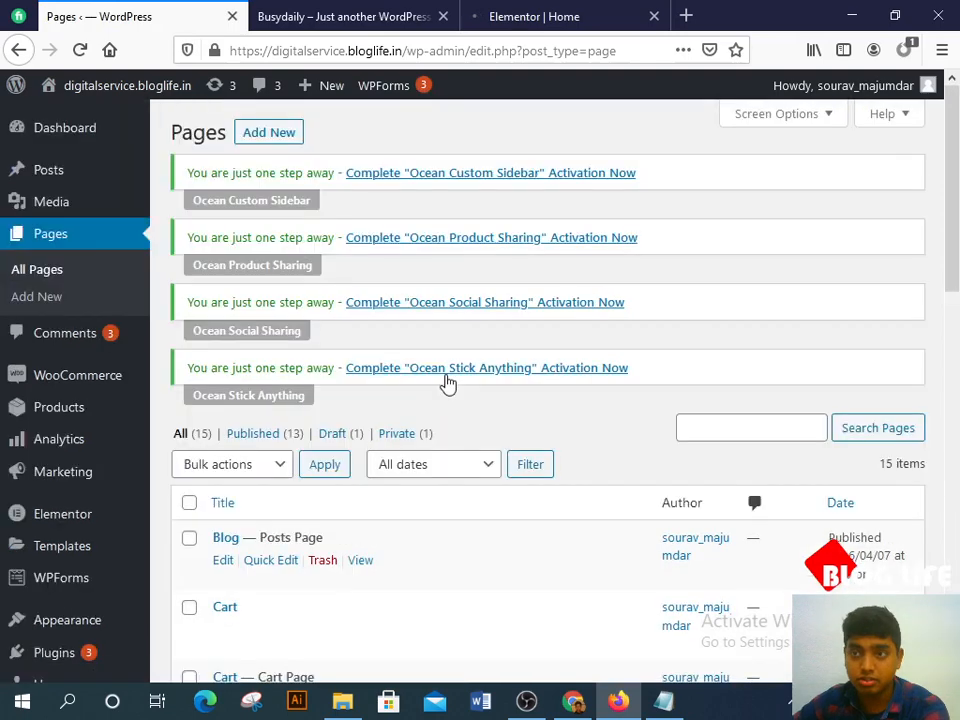
Step: Switch to the Elementor | Home tab and dismiss the Flexbox Changes notice with Got It
{"action": "left_click", "coordinate": [534, 16]}
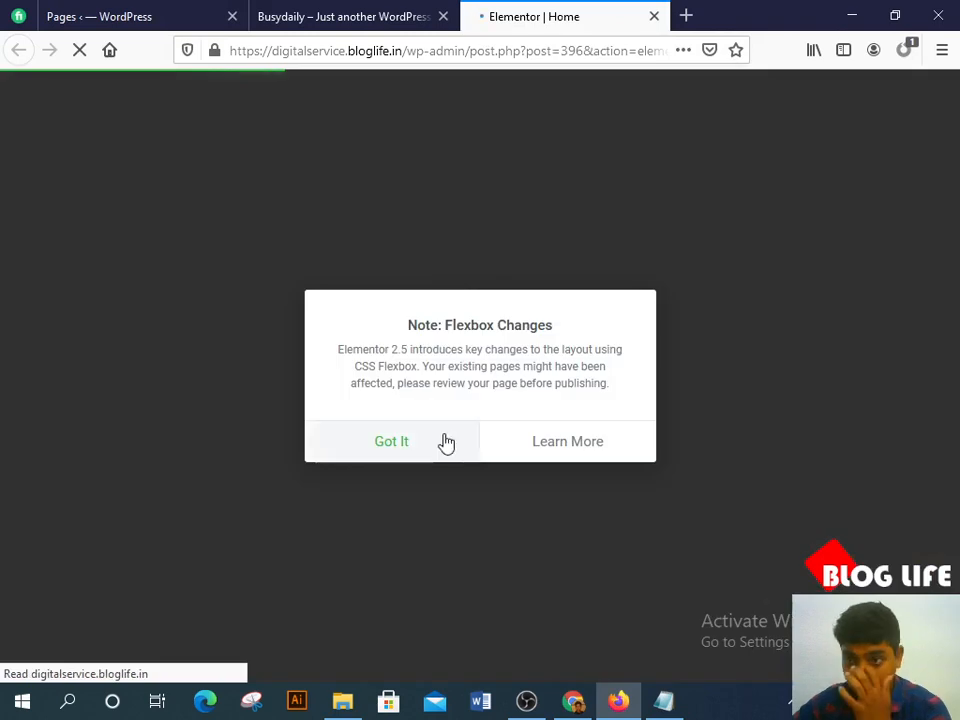
{"action": "left_click", "coordinate": [446, 442]}
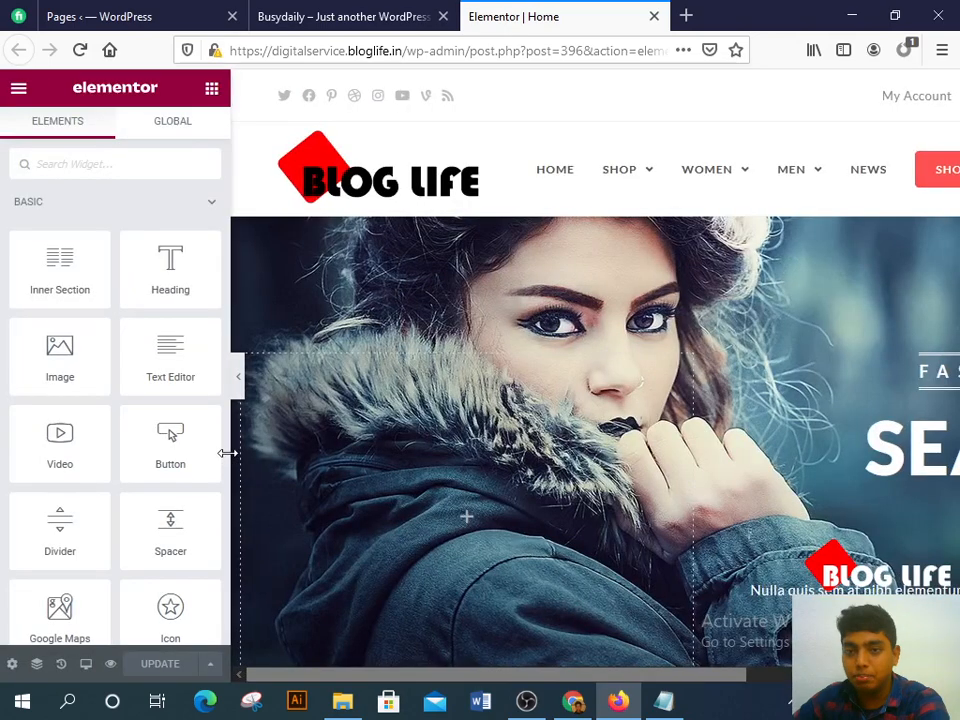
{"action": "scroll", "coordinate": [575, 313], "scroll_direction": "down", "scroll_amount": 1}
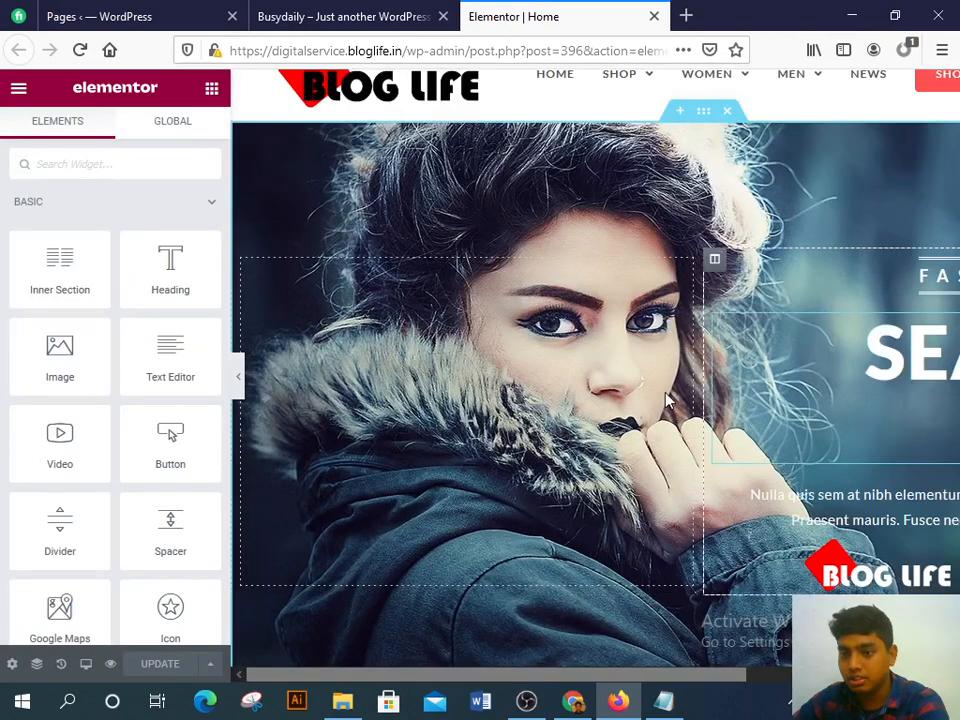
{"action": "left_click", "coordinate": [385, 16]}
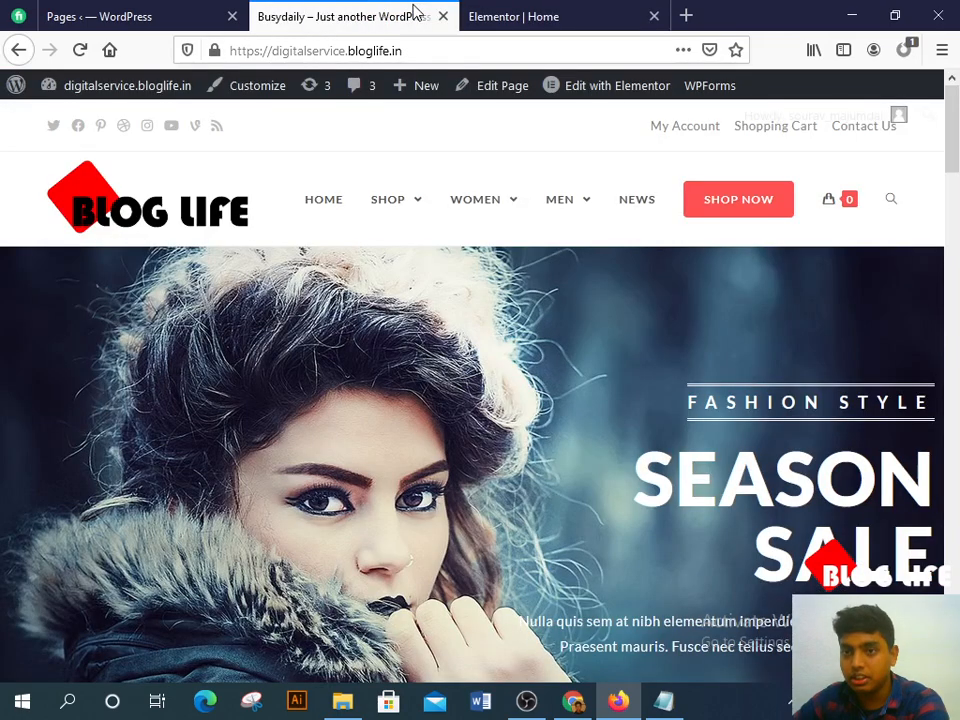
{"action": "scroll", "coordinate": [415, 390], "scroll_direction": "down", "scroll_amount": 3}
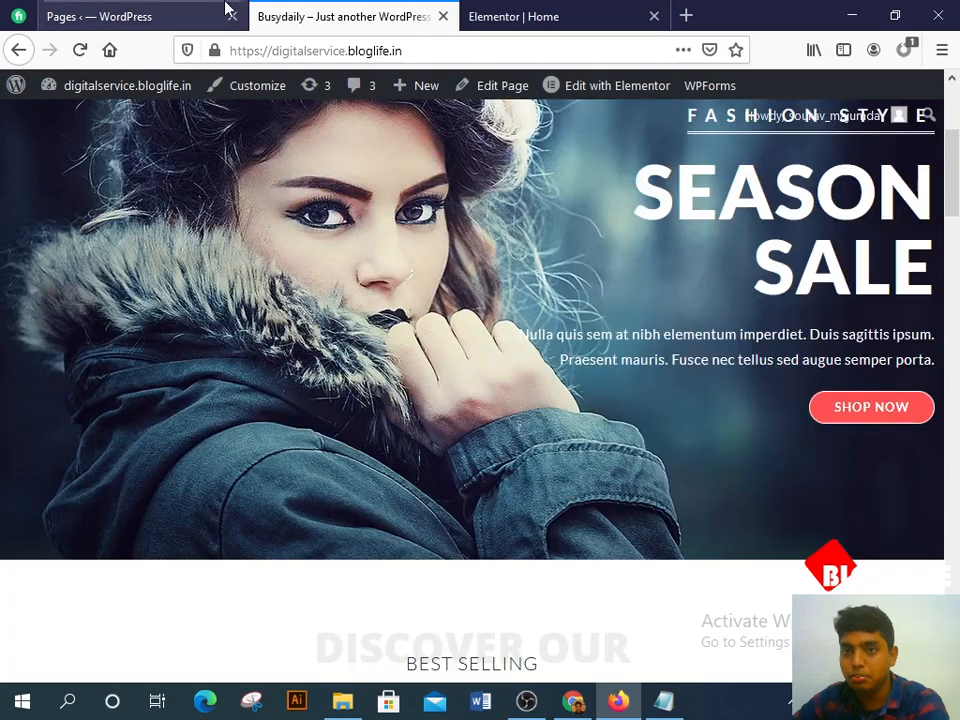
{"action": "left_click", "coordinate": [225, 4]}
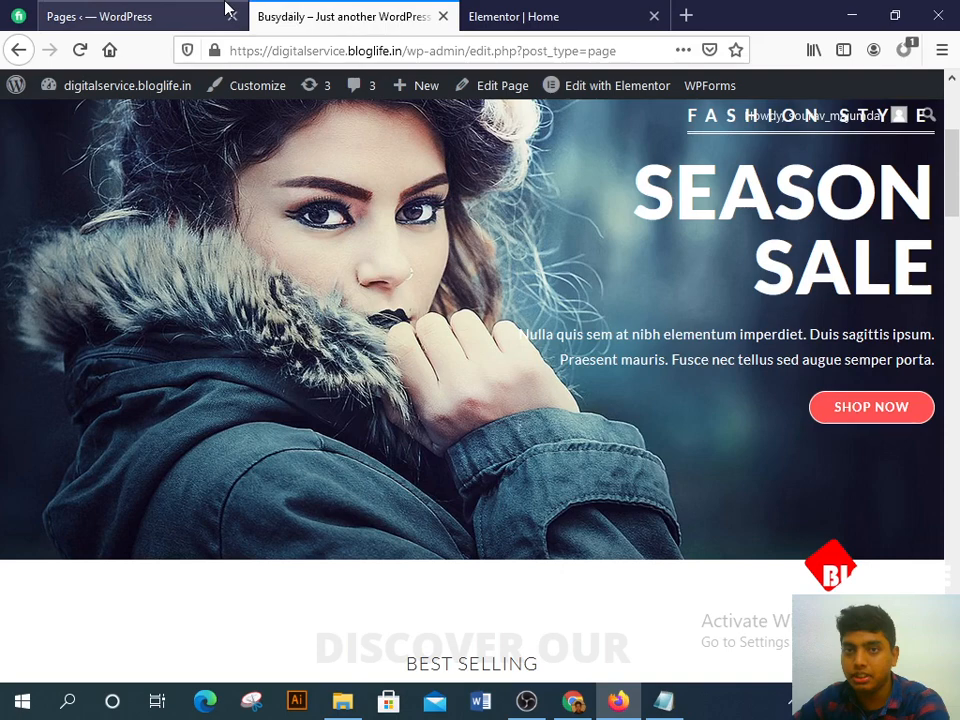
{"action": "key", "text": "ctrl+Tab"}
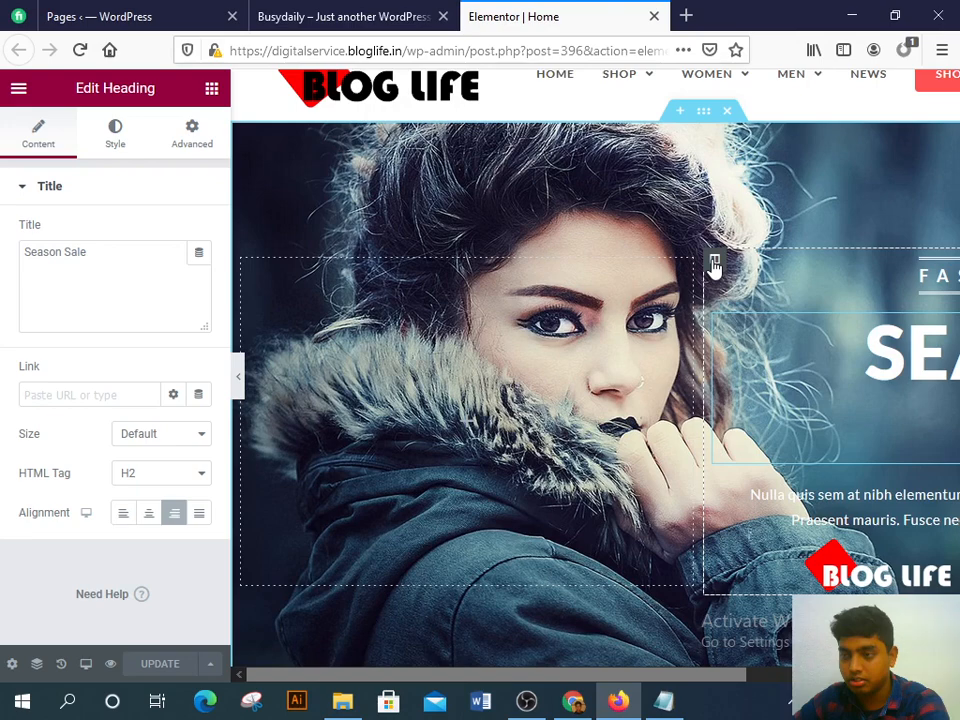
Step: Drag the Fashion Style / Season Sale column to the left of the hero image, then select the banner section
{"action": "left_click_drag", "start_coordinate": [715, 268], "coordinate": [930, 268]}
{"action": "left_click", "coordinate": [640, 488]}
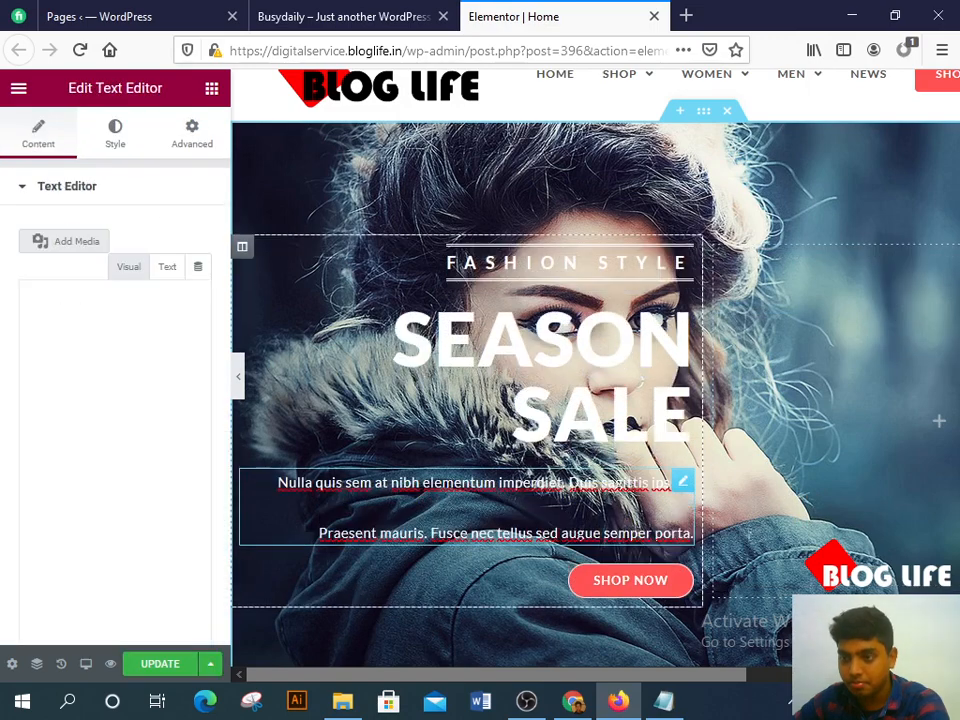
{"action": "scroll", "coordinate": [786, 540], "scroll_direction": "down", "scroll_amount": 2}
{"action": "scroll", "coordinate": [786, 540], "scroll_direction": "up", "scroll_amount": 3}
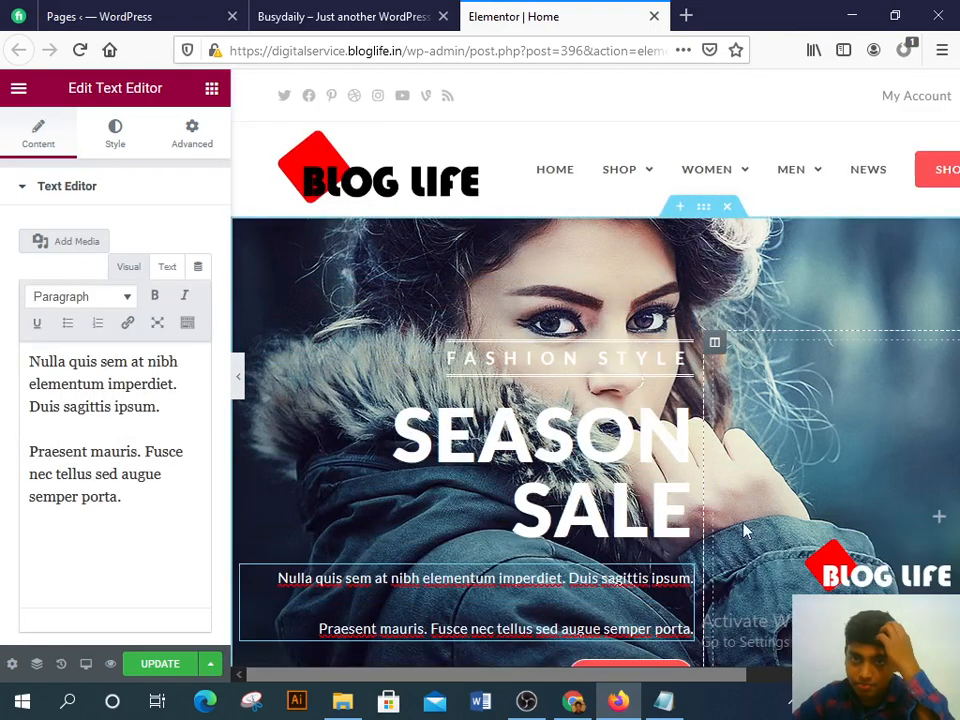
{"action": "left_click", "coordinate": [702, 208]}
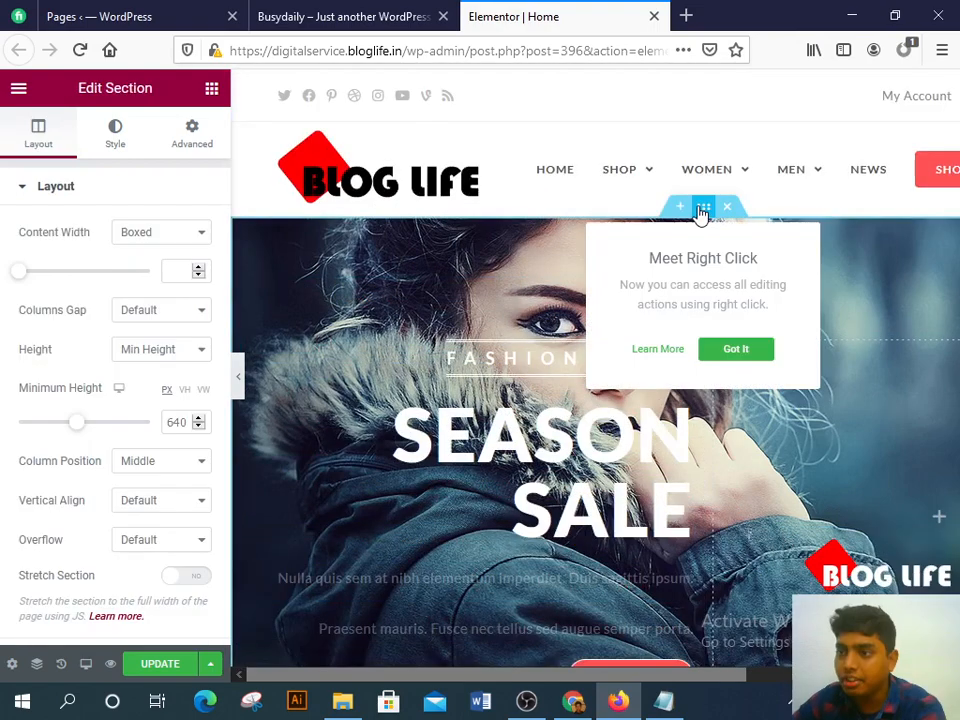
{"action": "left_click", "coordinate": [748, 351]}
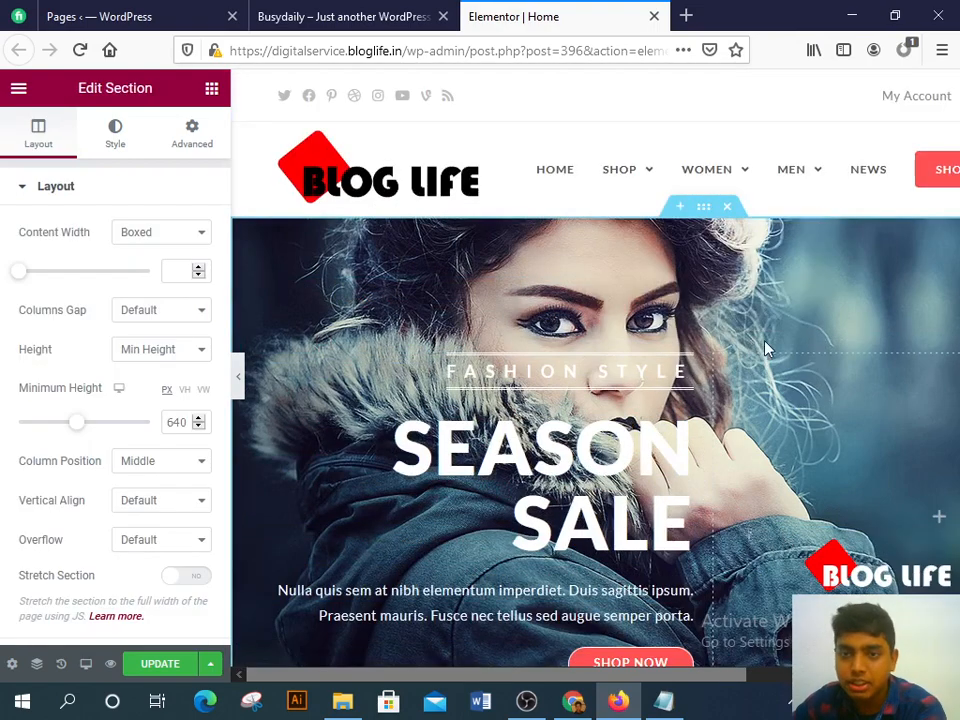
{"action": "left_click", "coordinate": [78, 198]}
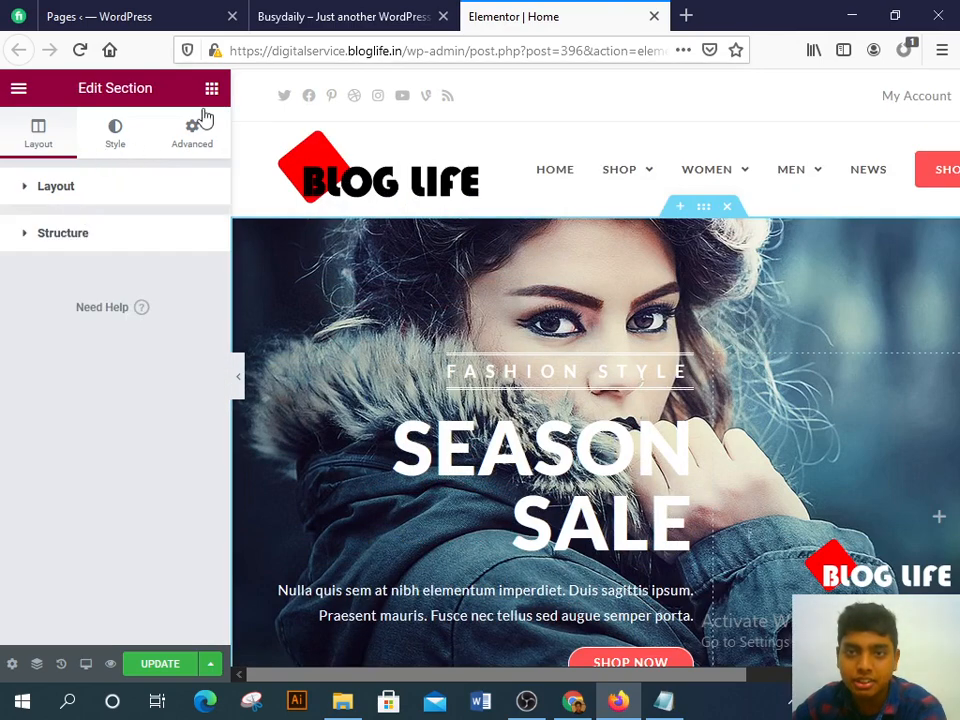
{"action": "left_click", "coordinate": [211, 90]}
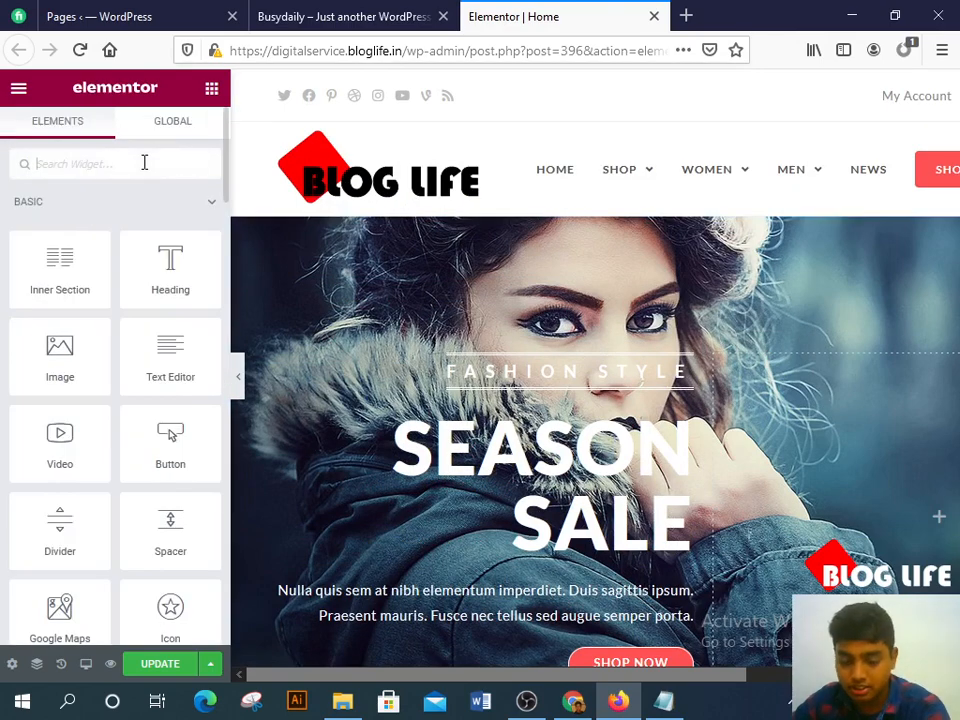
Step: Add a single-column section below the banner with Content Width set to Full Width
{"action": "type", "text": "sli"}
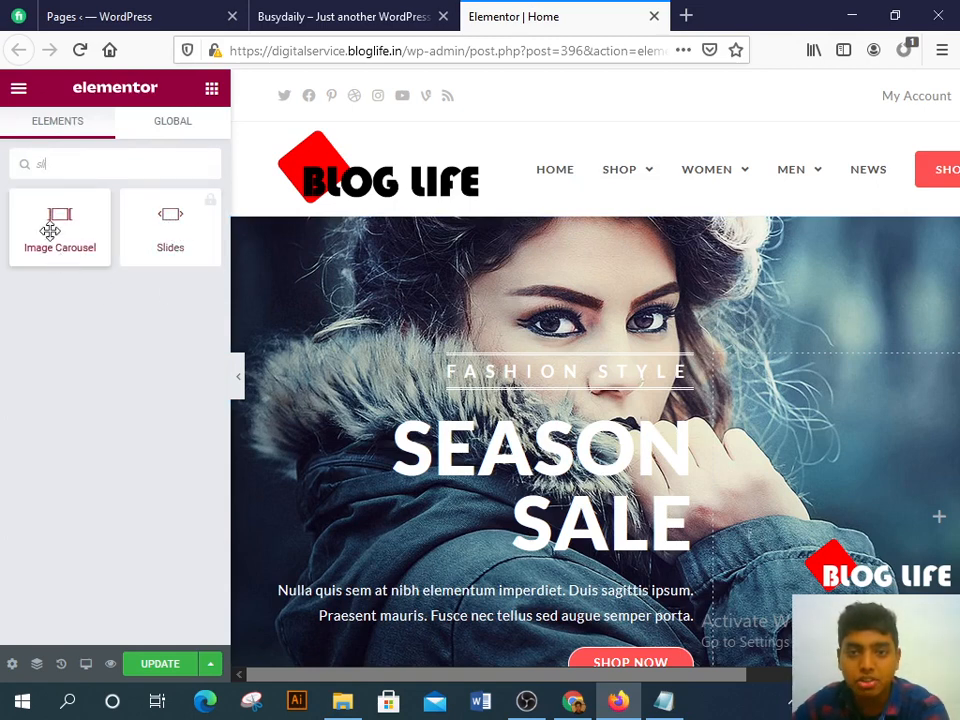
{"action": "mouse_move", "coordinate": [50, 231]}
{"action": "left_mouse_down"}
{"action": "mouse_move", "coordinate": [573, 242]}
{"action": "mouse_move", "coordinate": [617, 167]}
{"action": "mouse_move", "coordinate": [602, 326]}
{"action": "mouse_move", "coordinate": [795, 489]}
{"action": "mouse_move", "coordinate": [153, 190]}
{"action": "mouse_move", "coordinate": [60, 230]}
{"action": "left_mouse_up"}
{"action": "scroll", "coordinate": [632, 251], "scroll_direction": "down", "scroll_amount": 5}
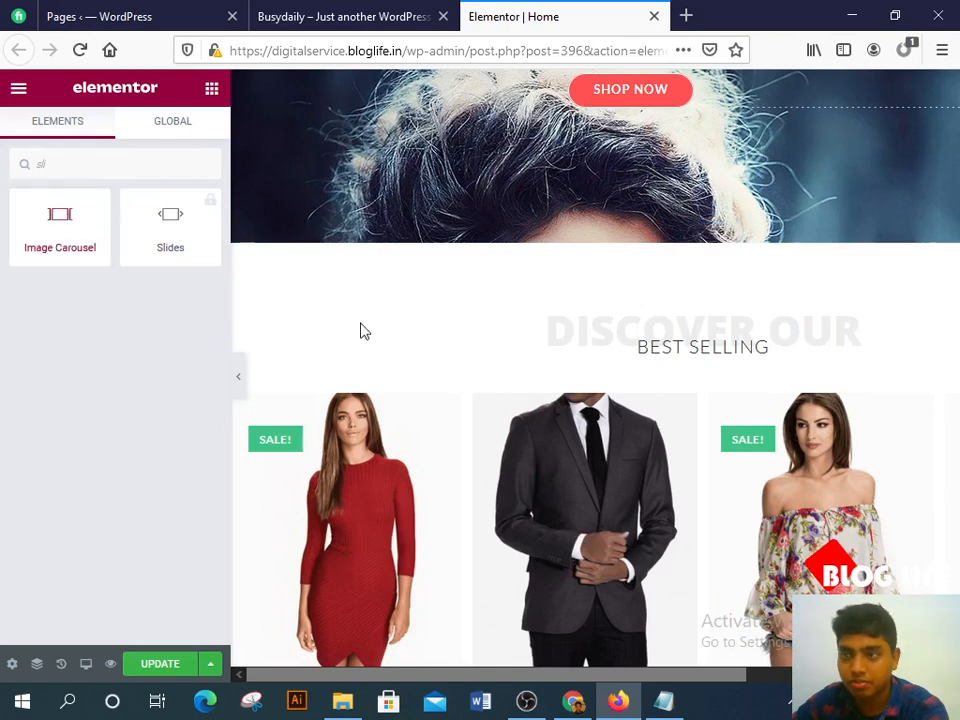
{"action": "left_click", "coordinate": [681, 235]}
{"action": "left_click", "coordinate": [680, 326]}
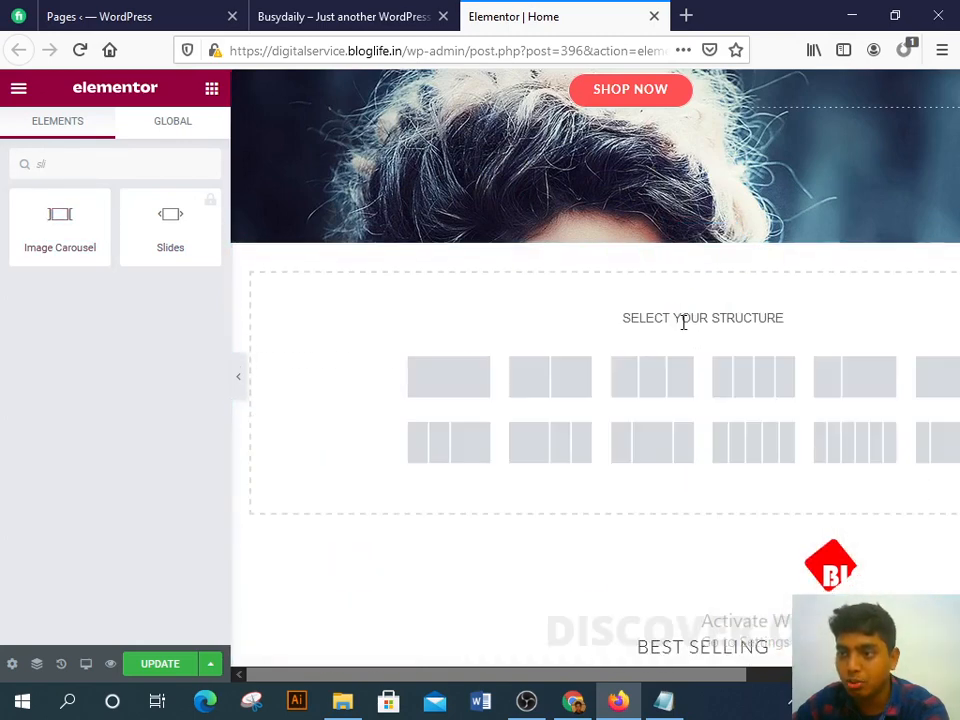
{"action": "left_click", "coordinate": [435, 396]}
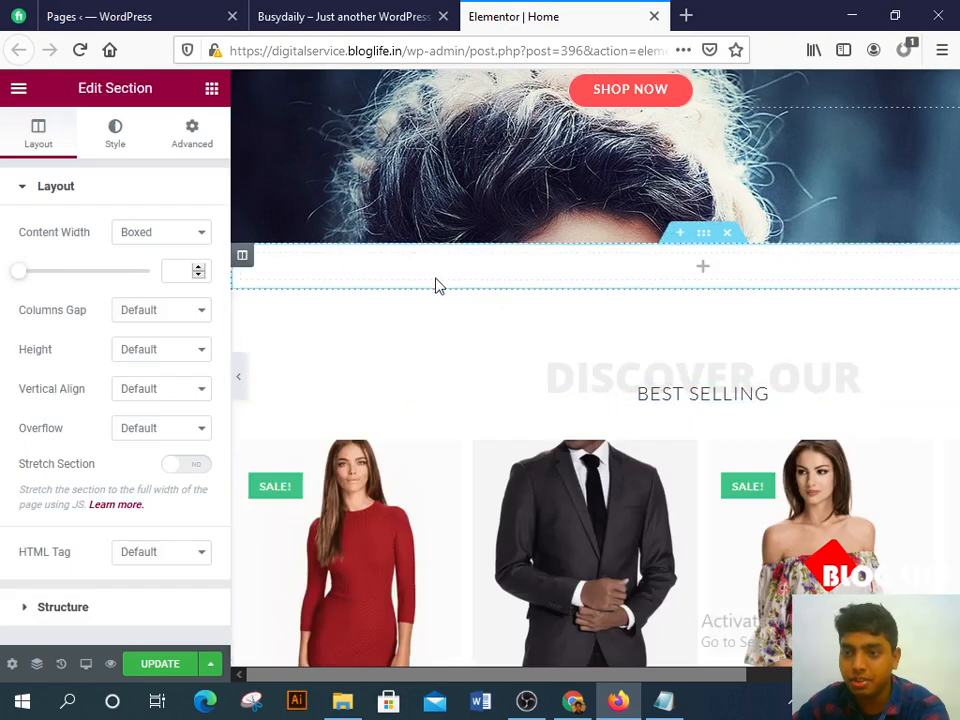
{"action": "left_click", "coordinate": [189, 236]}
{"action": "left_click", "coordinate": [176, 277]}
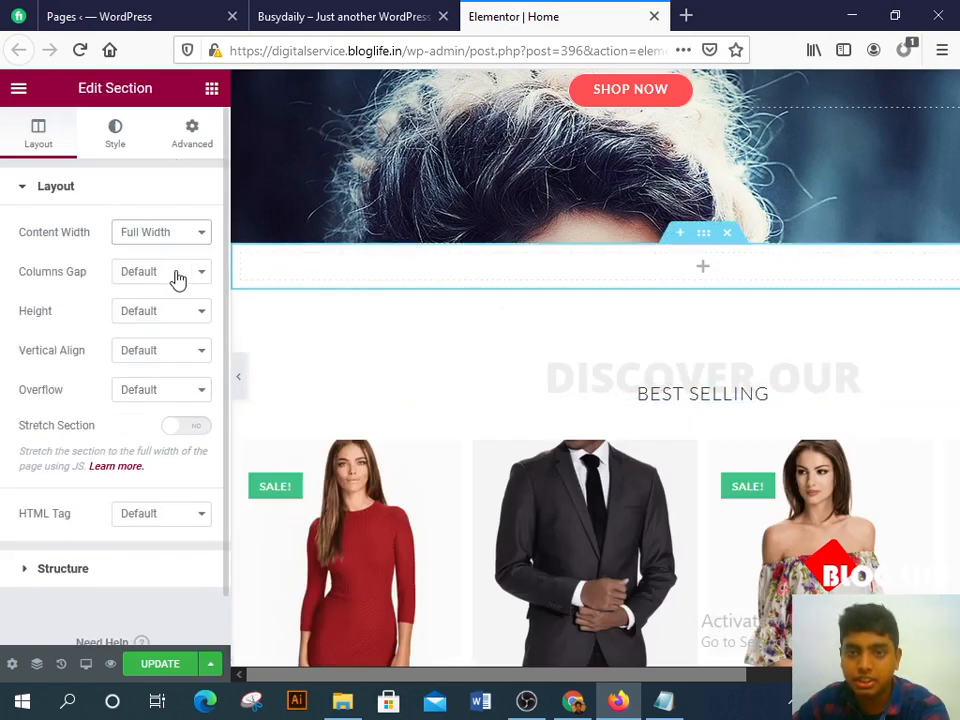
Step: Drop an Image Carousel into it, set Image Size to Full, and start uploading gallery images
{"action": "left_click", "coordinate": [210, 90]}
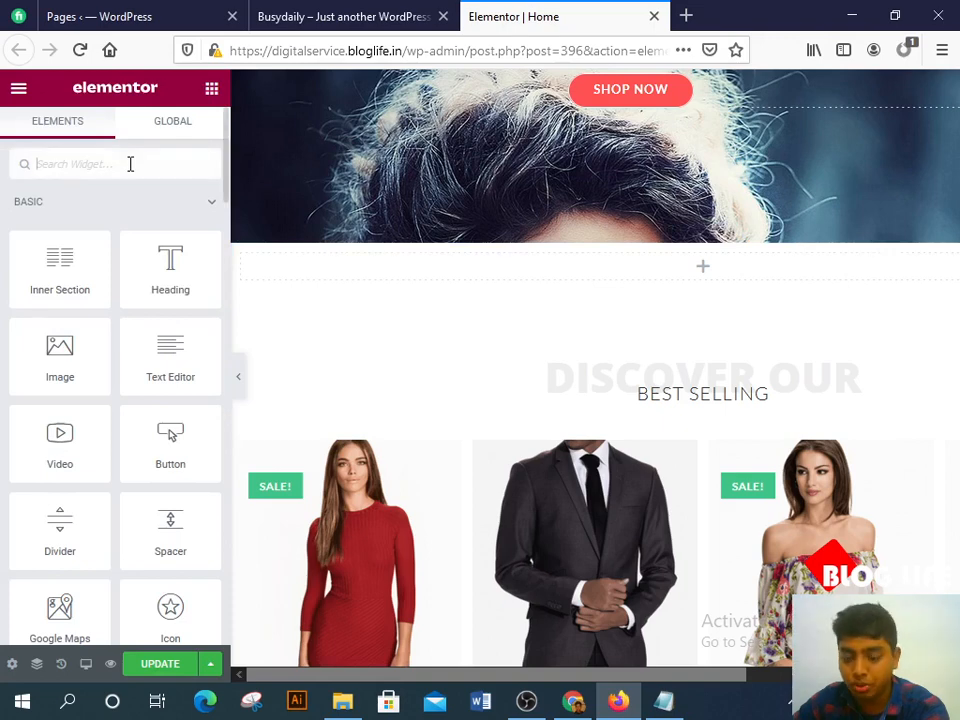
{"action": "left_click", "coordinate": [129, 160]}
{"action": "type", "text": "sli"}
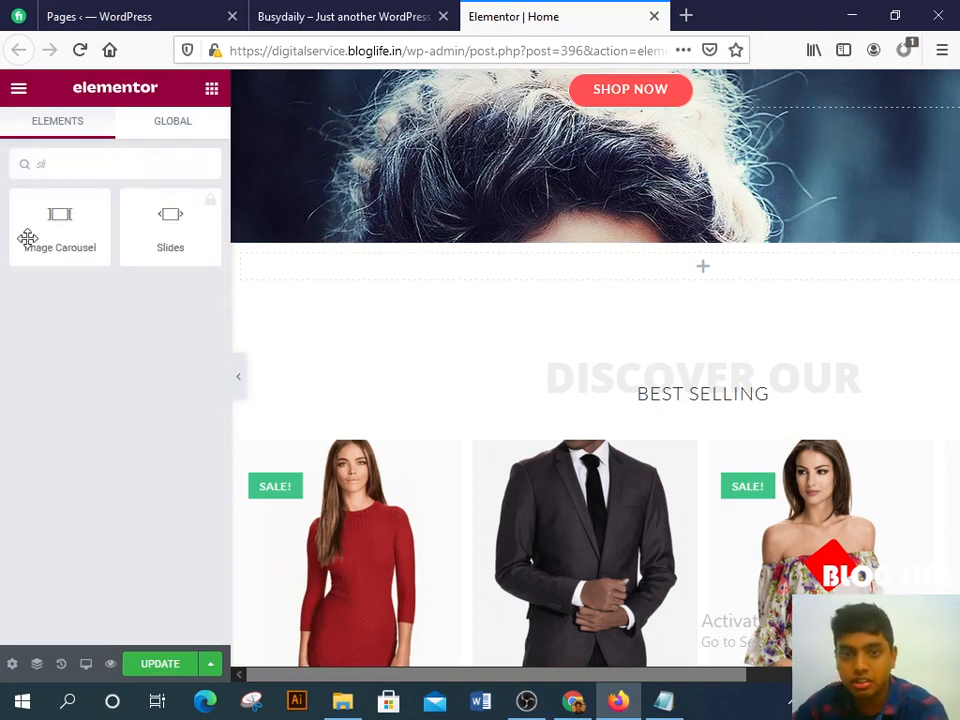
{"action": "left_click_drag", "start_coordinate": [32, 240], "coordinate": [722, 270]}
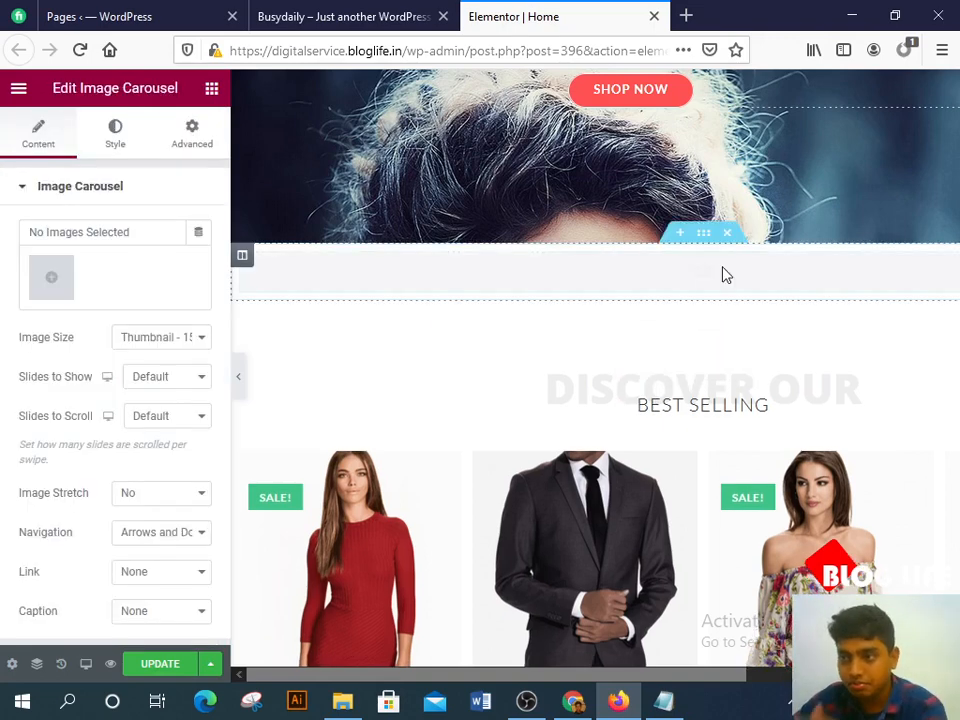
{"action": "left_click", "coordinate": [161, 342]}
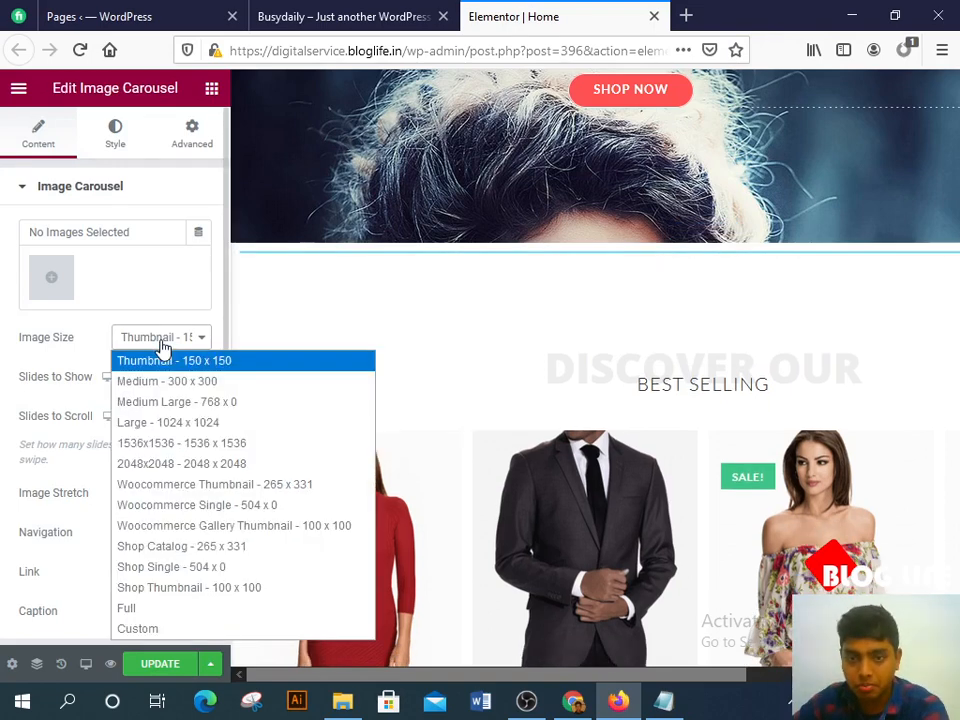
{"action": "left_click", "coordinate": [138, 616]}
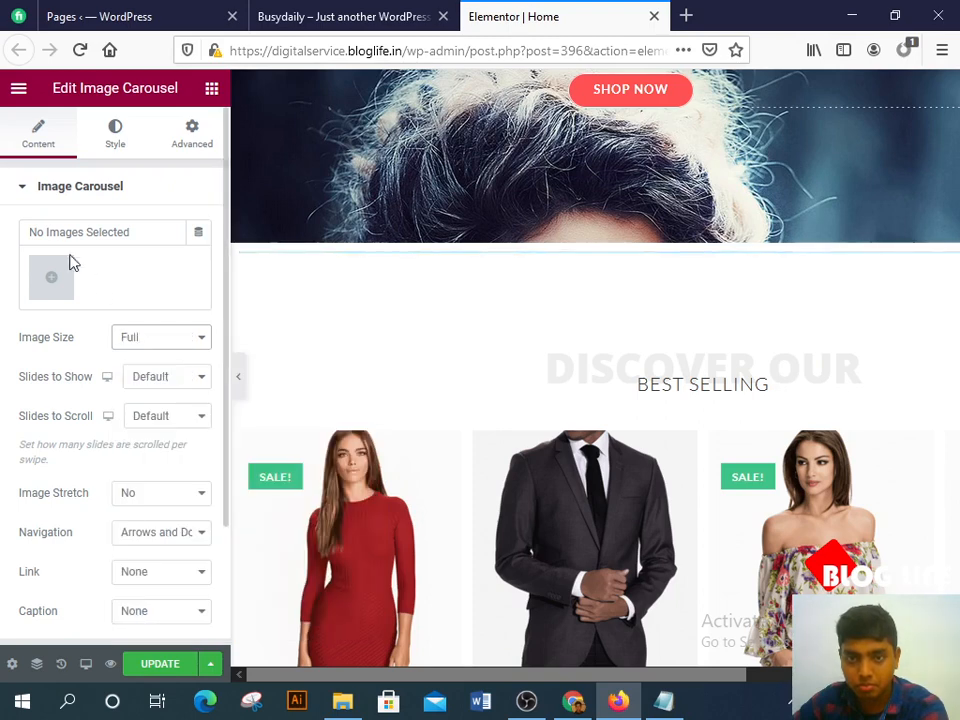
{"action": "left_click", "coordinate": [49, 279]}
{"action": "left_click", "coordinate": [253, 166]}
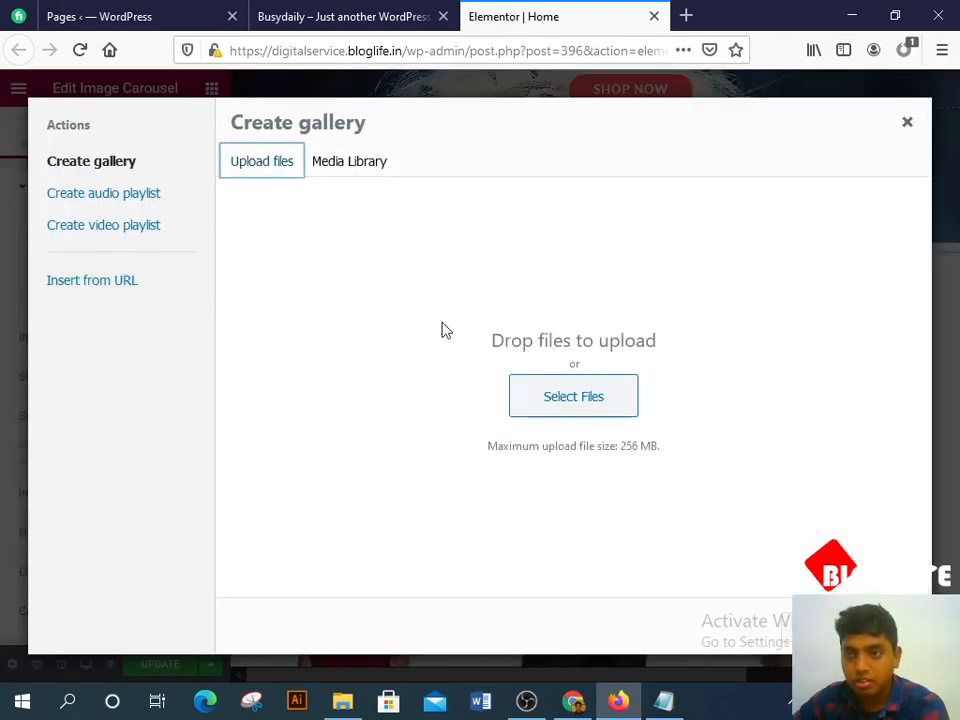
Step: Browse from the computer to the New folder (2) image folder on Local Disk (E:)
{"action": "left_click", "coordinate": [540, 396]}
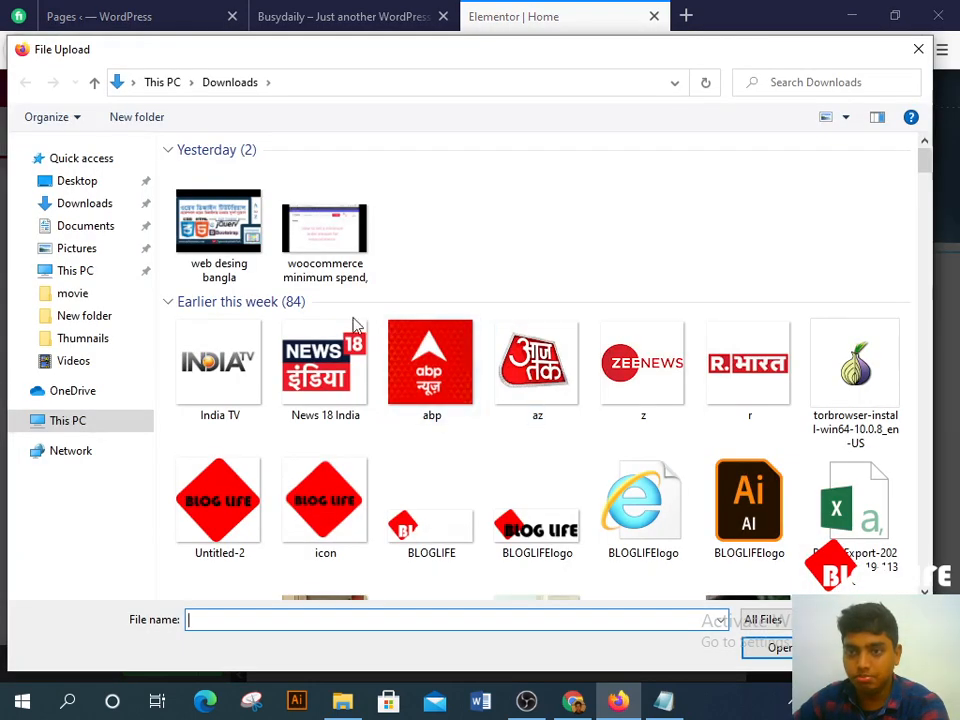
{"action": "left_click", "coordinate": [80, 422]}
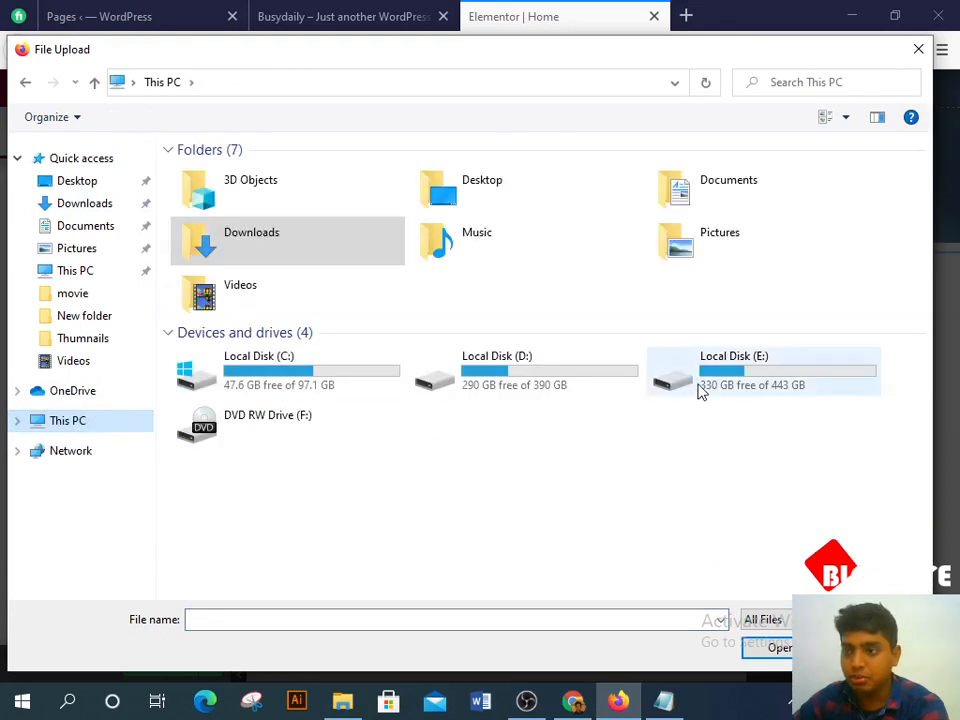
{"action": "double_click", "coordinate": [700, 387]}
{"action": "double_click", "coordinate": [455, 160]}
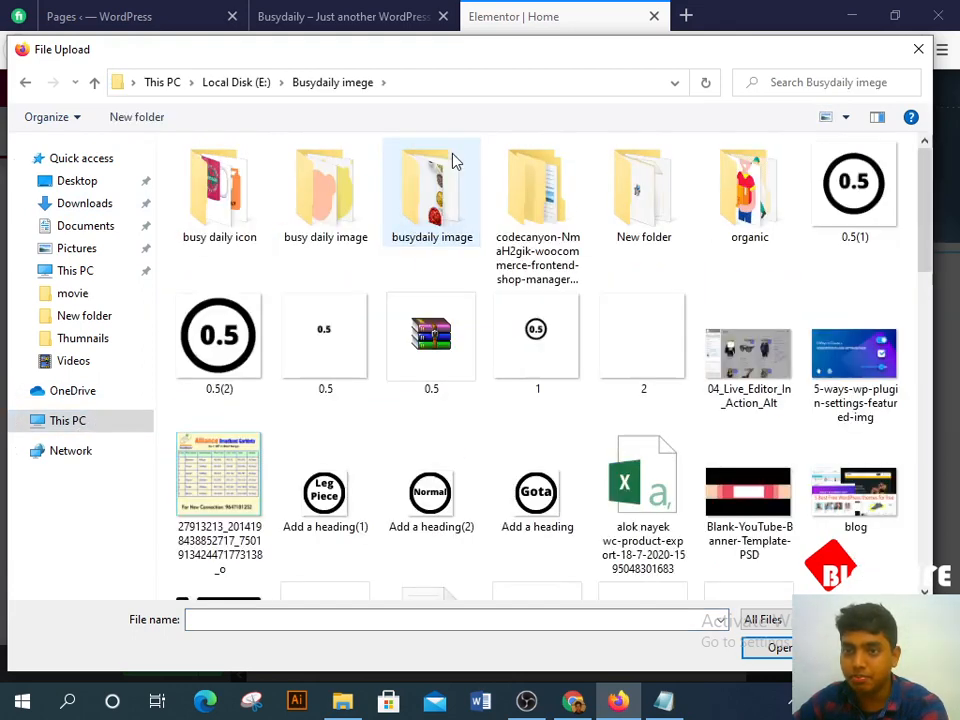
{"action": "double_click", "coordinate": [348, 185]}
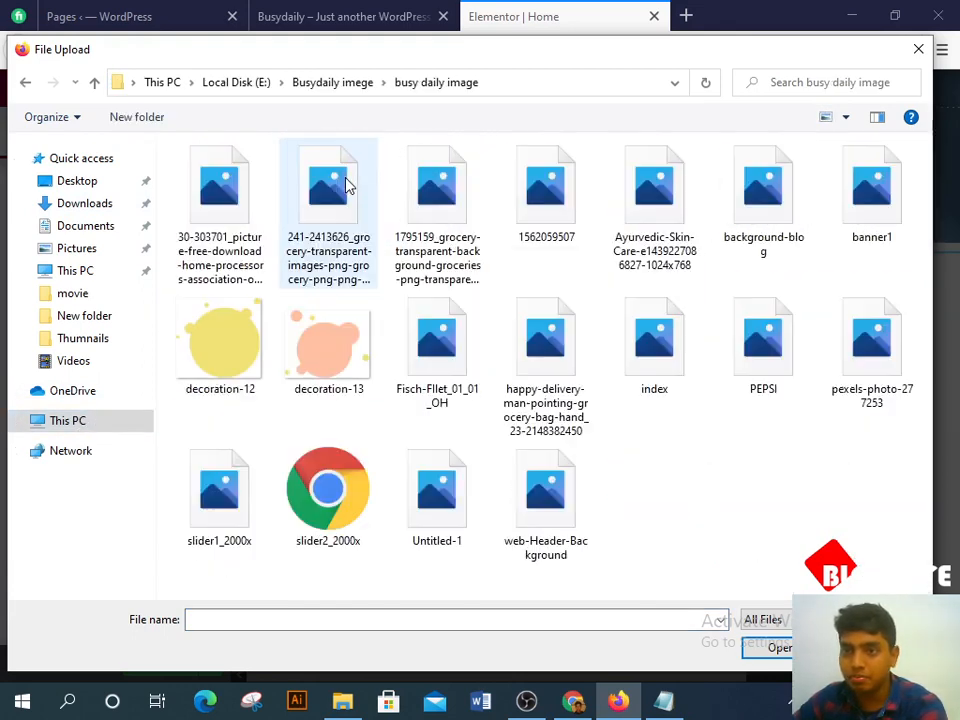
{"action": "left_click", "coordinate": [27, 87]}
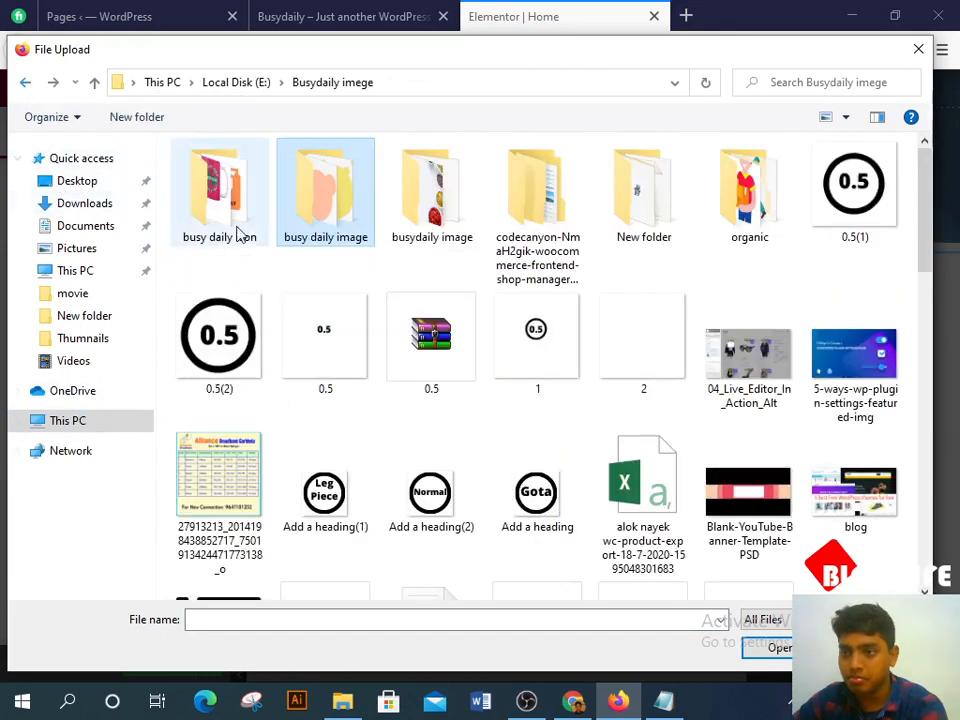
{"action": "scroll", "coordinate": [388, 311], "scroll_direction": "down", "scroll_amount": 8}
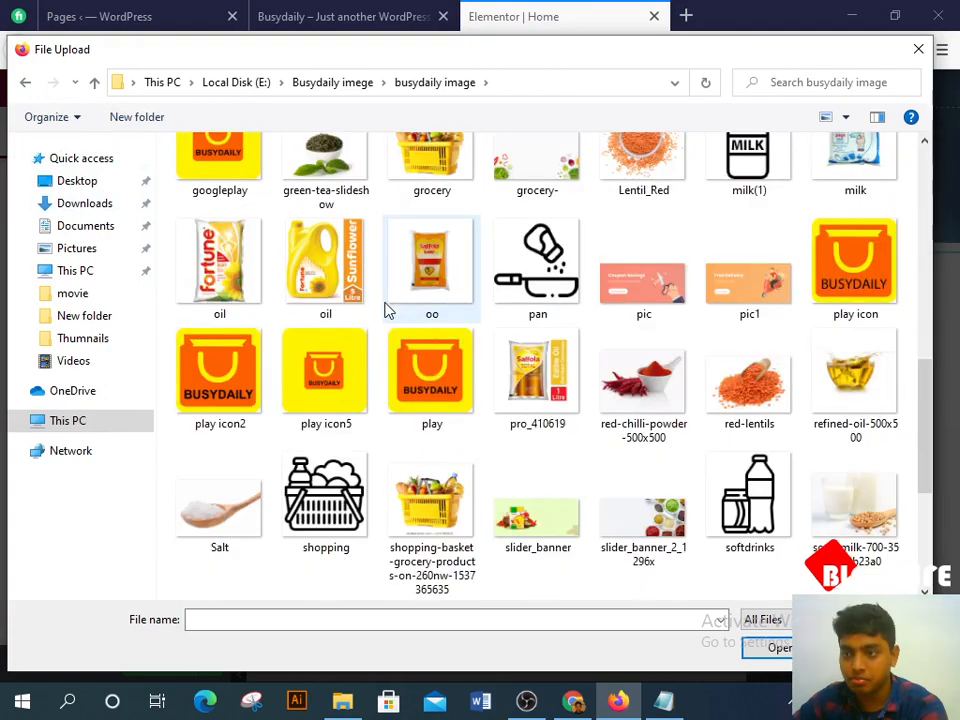
{"action": "scroll", "coordinate": [388, 311], "scroll_direction": "down", "scroll_amount": 3}
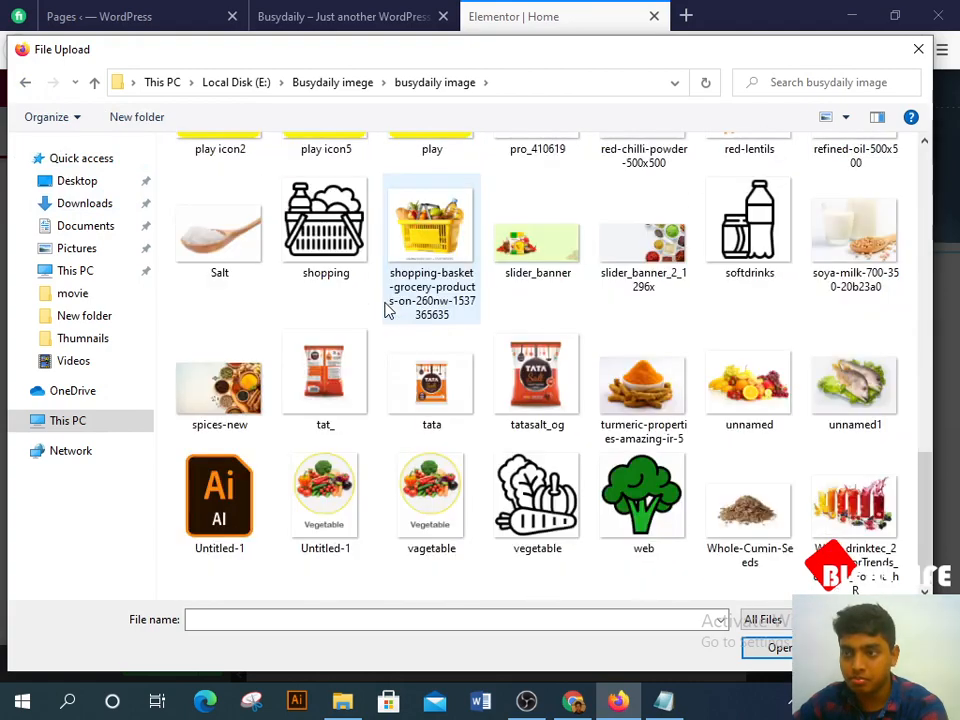
{"action": "left_click", "coordinate": [25, 82]}
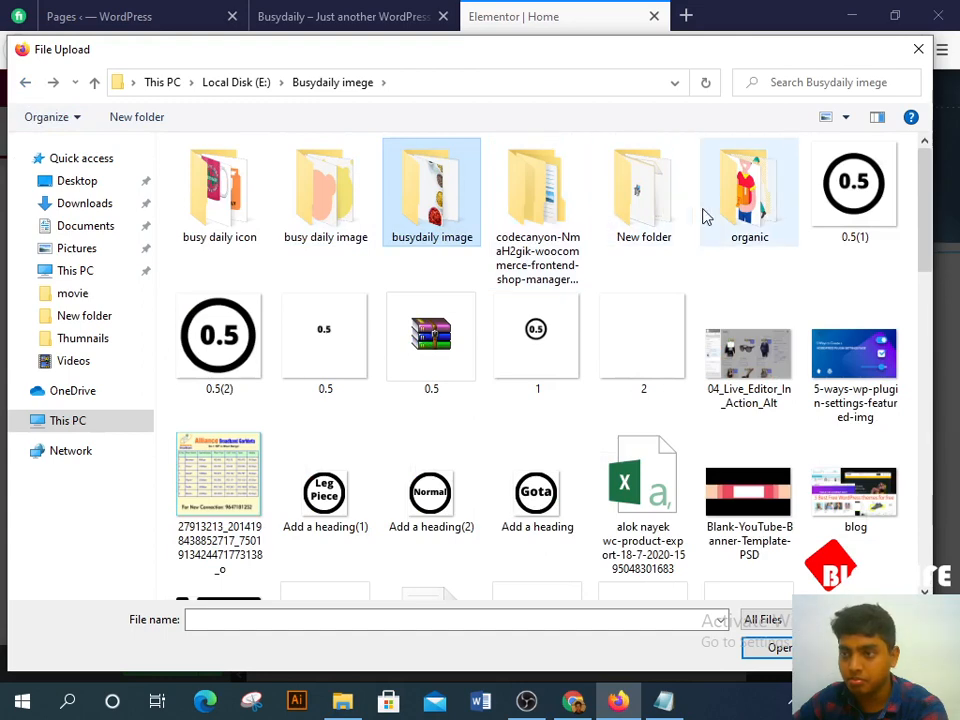
{"action": "double_click", "coordinate": [671, 210]}
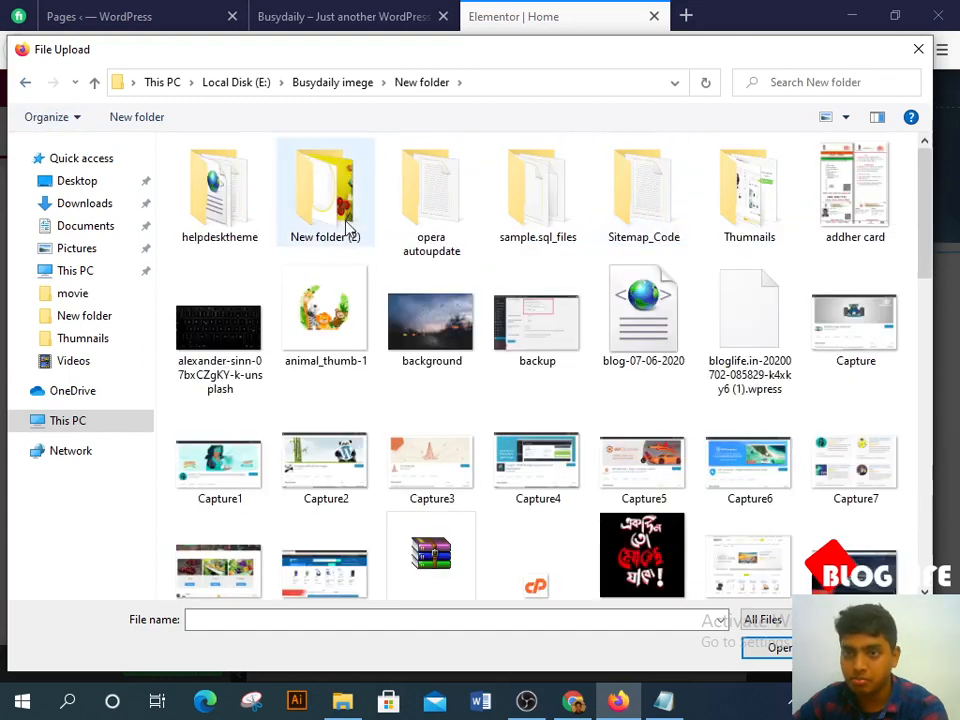
{"action": "double_click", "coordinate": [326, 195]}
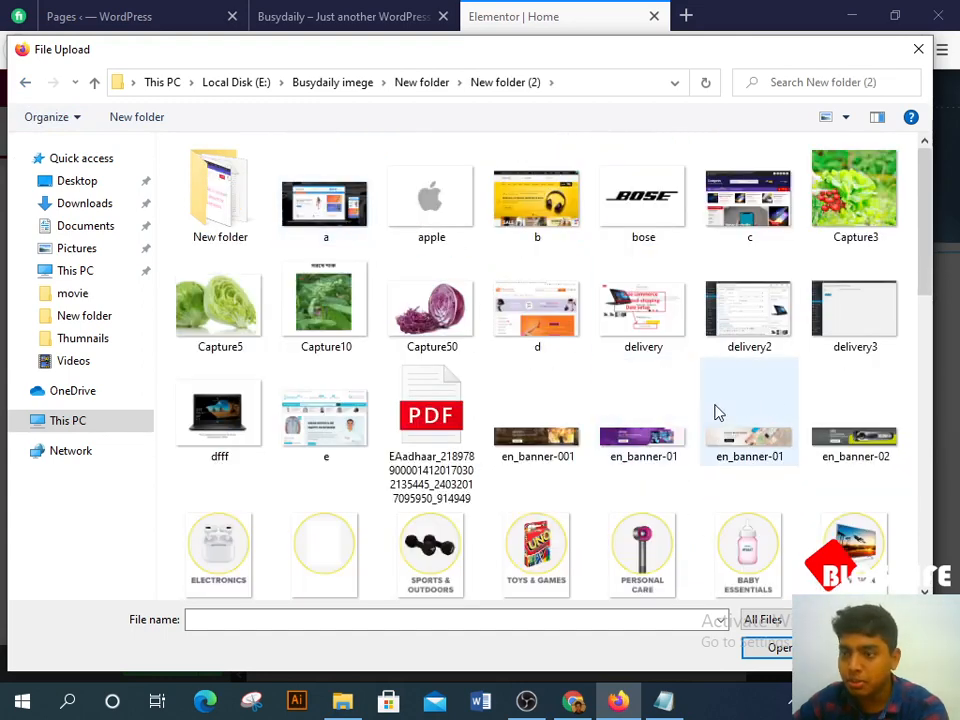
Step: Select the en_banner-01 and en_banner-02 banner images for the carousel
{"action": "left_click", "coordinate": [655, 460]}
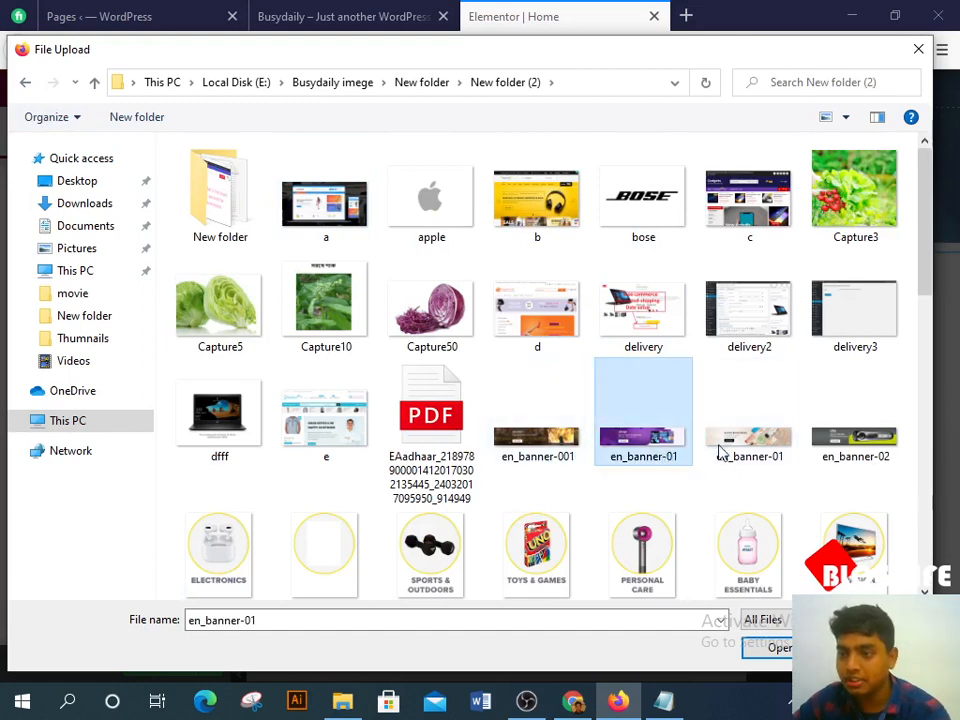
{"action": "left_click", "coordinate": [722, 452], "text": "ctrl"}
{"action": "left_click", "coordinate": [855, 430], "text": "ctrl"}
{"action": "left_click", "coordinate": [770, 648]}
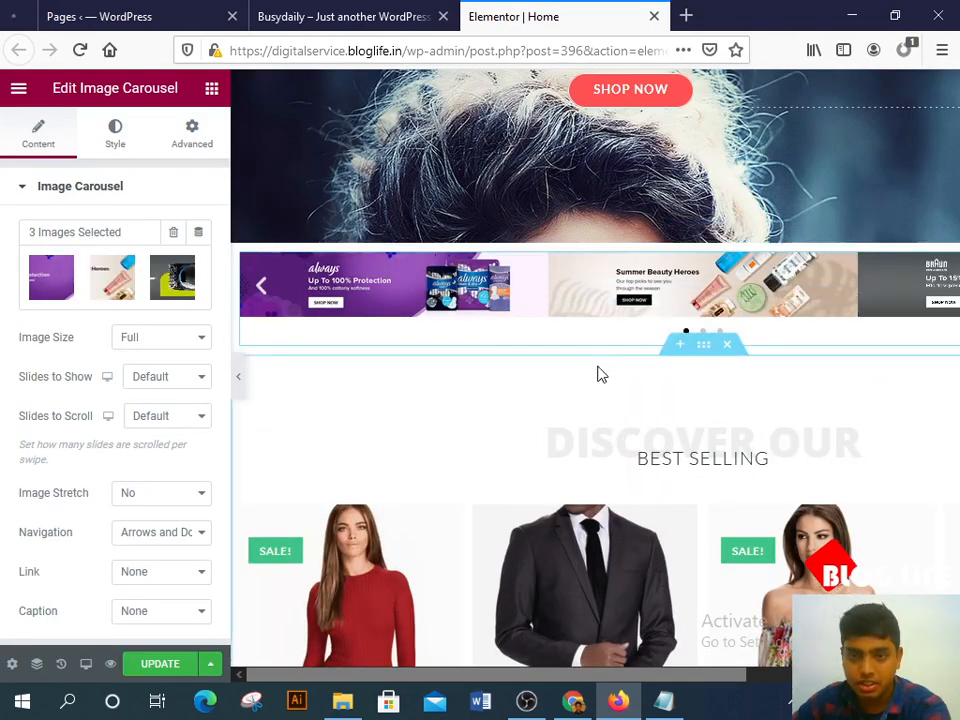
Step: Keep the carousel image size at Full and set Slides to Show to 1
{"action": "left_click", "coordinate": [177, 334]}
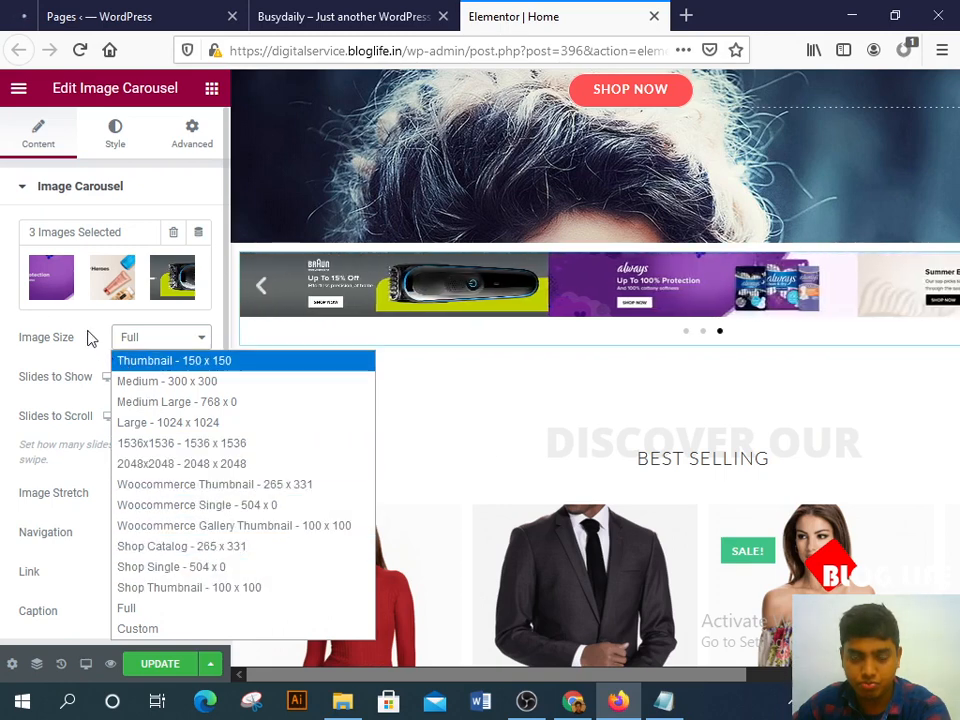
{"action": "left_click", "coordinate": [2, 303]}
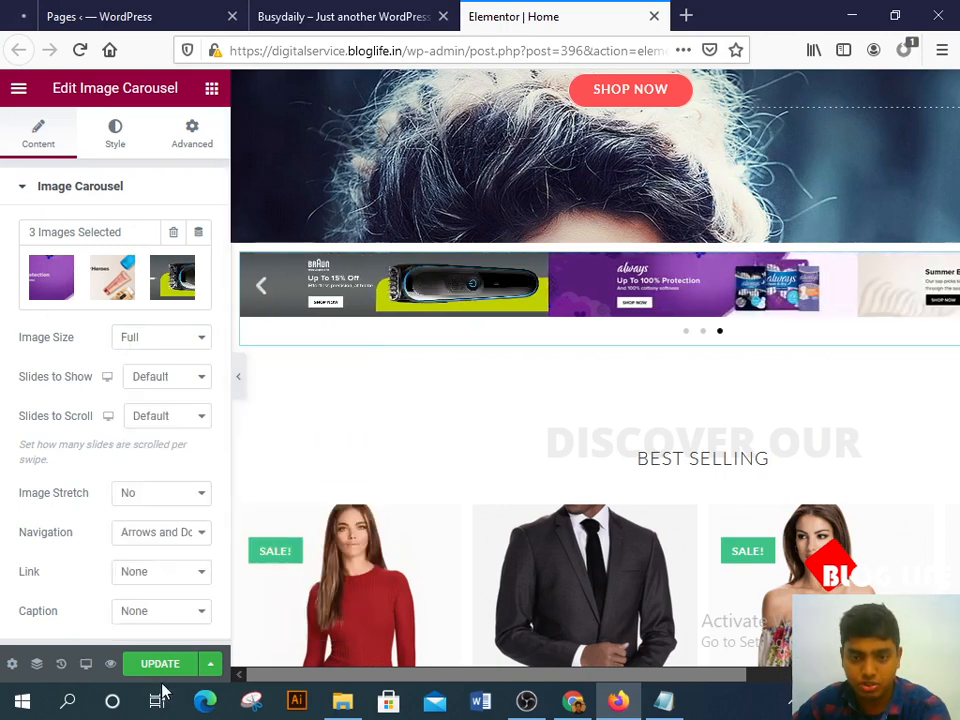
{"action": "scroll", "coordinate": [156, 493], "scroll_direction": "down", "scroll_amount": 1}
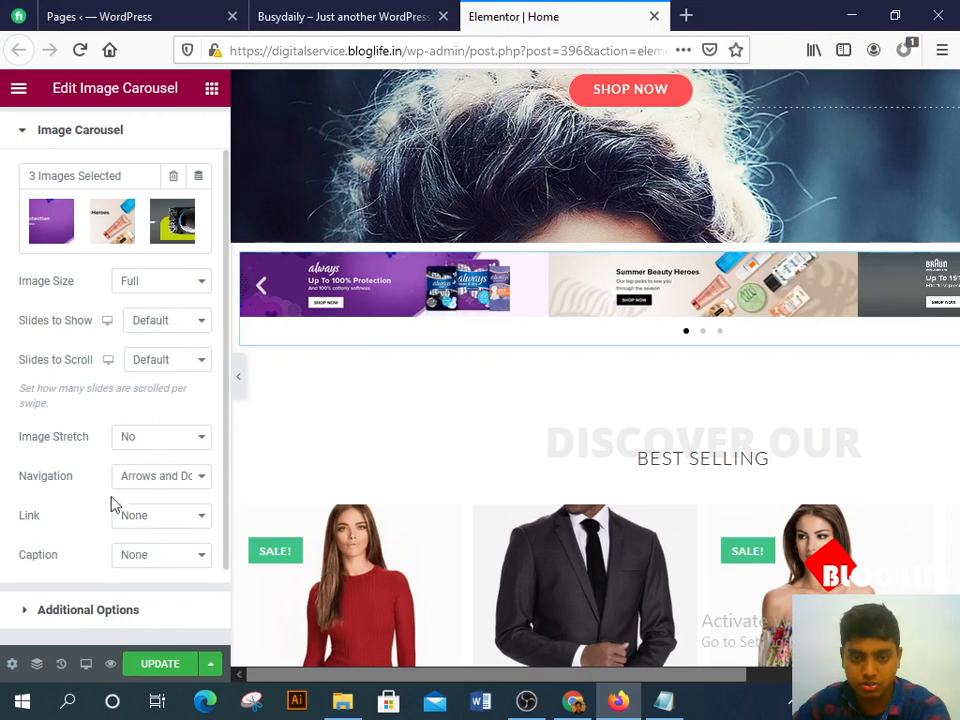
{"action": "left_click", "coordinate": [154, 442]}
{"action": "left_click", "coordinate": [156, 444]}
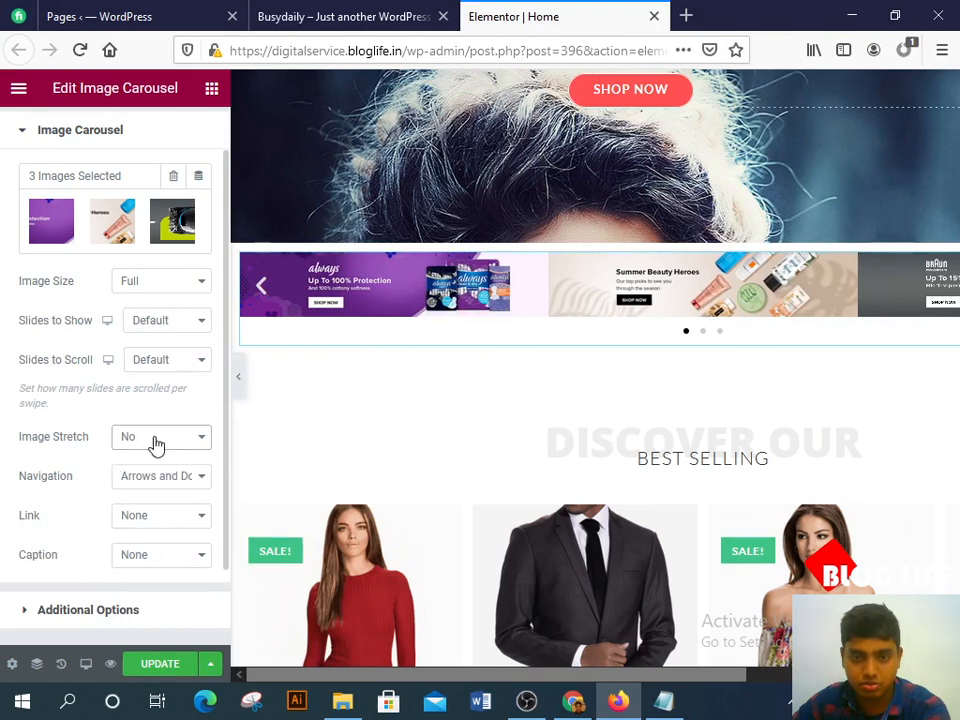
{"action": "left_click", "coordinate": [143, 326]}
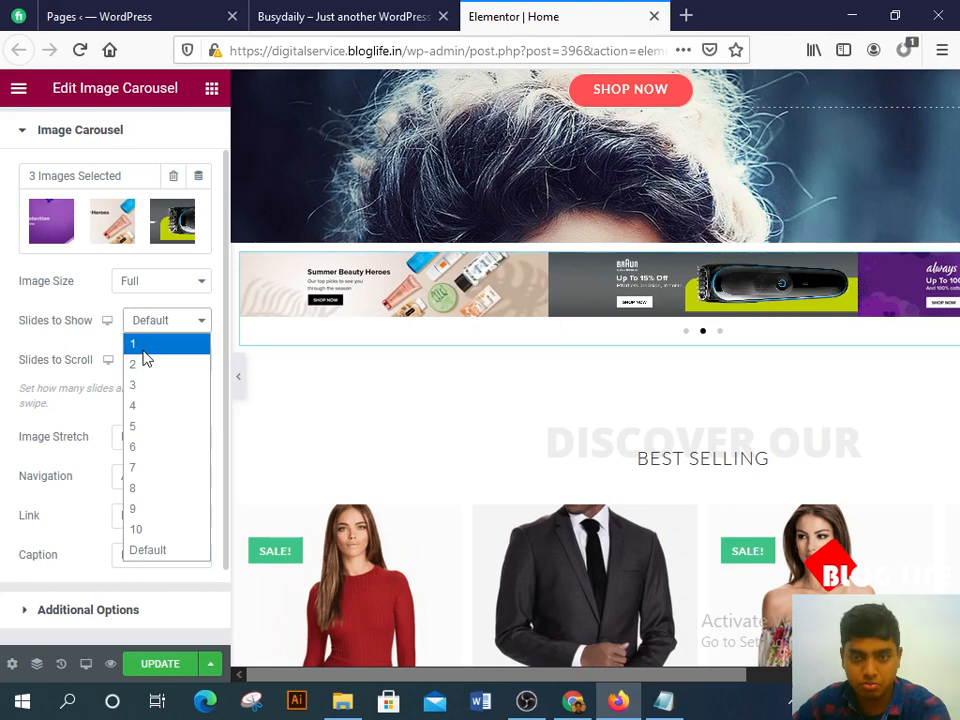
{"action": "left_click", "coordinate": [144, 350]}
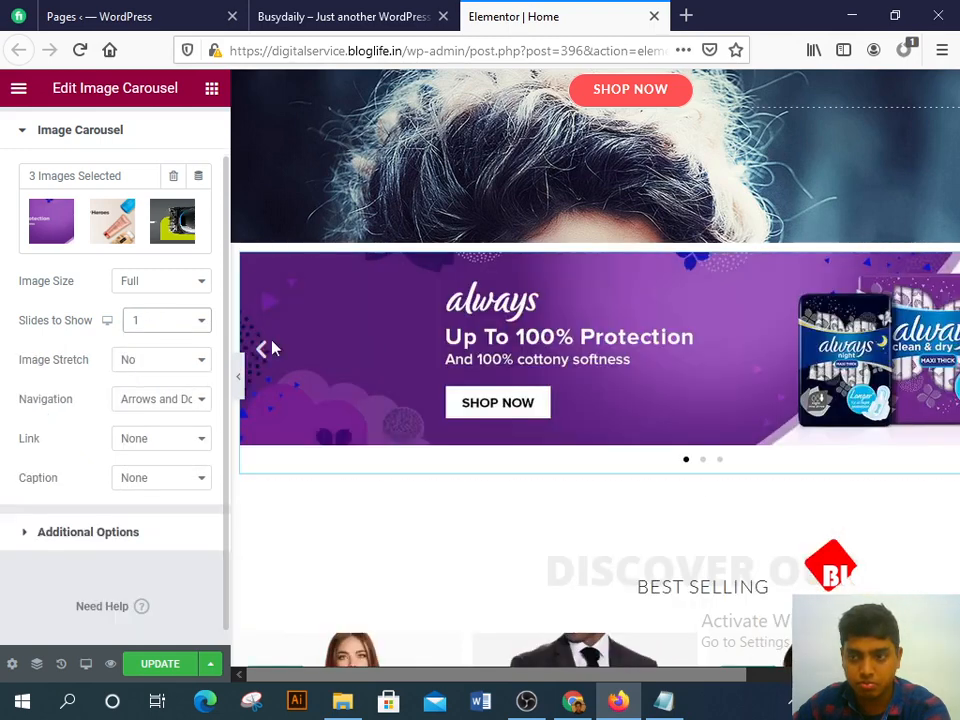
Step: Set Image Stretch to Yes and update the page
{"action": "left_click_drag", "start_coordinate": [302, 677], "coordinate": [208, 606]}
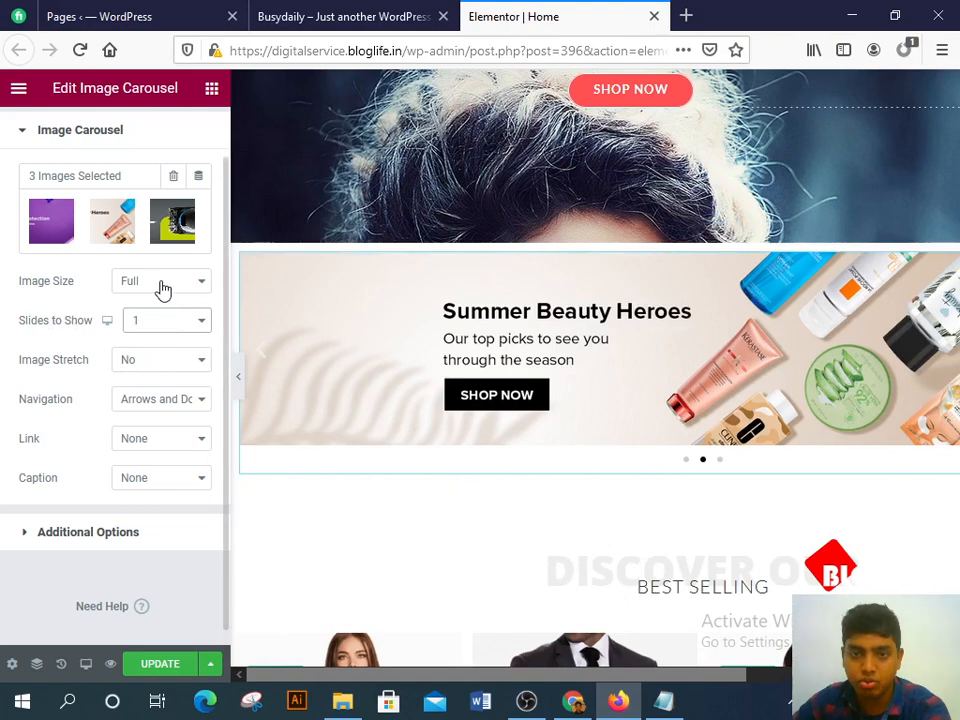
{"action": "left_click", "coordinate": [188, 370]}
{"action": "left_click", "coordinate": [169, 403]}
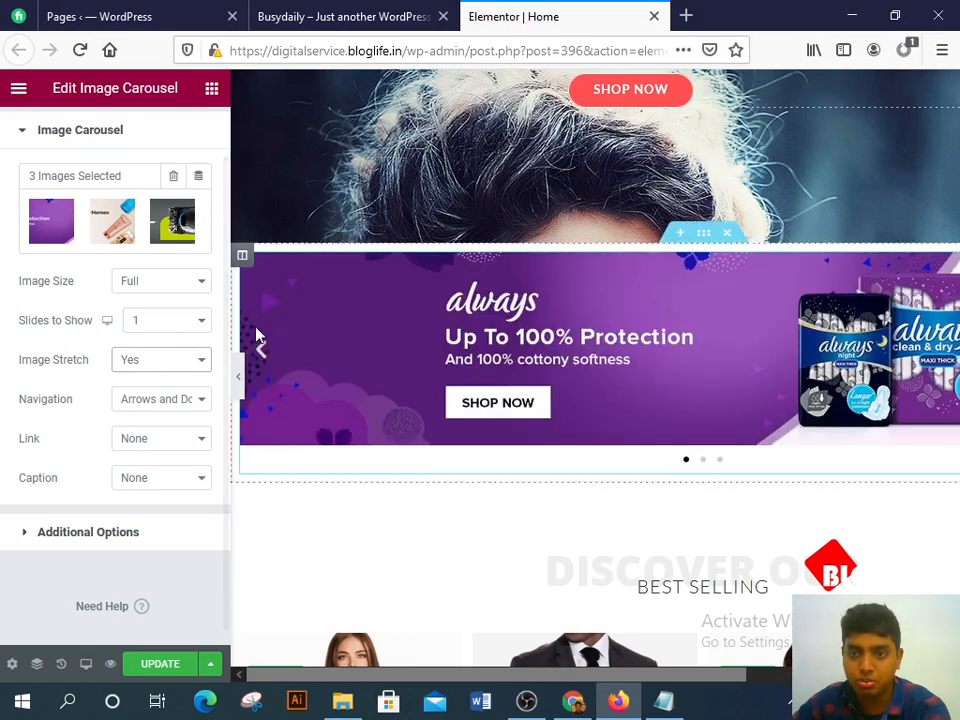
{"action": "left_click", "coordinate": [150, 664]}
{"action": "scroll", "coordinate": [597, 240], "scroll_direction": "up", "scroll_amount": 4}
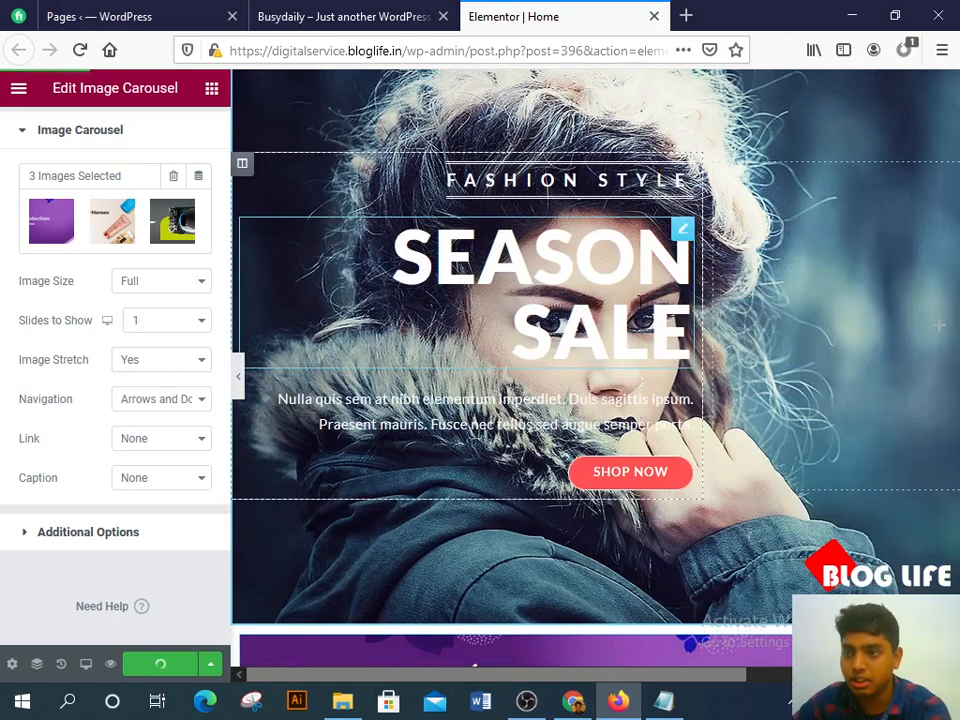
{"action": "scroll", "coordinate": [588, 293], "scroll_direction": "down", "scroll_amount": 3}
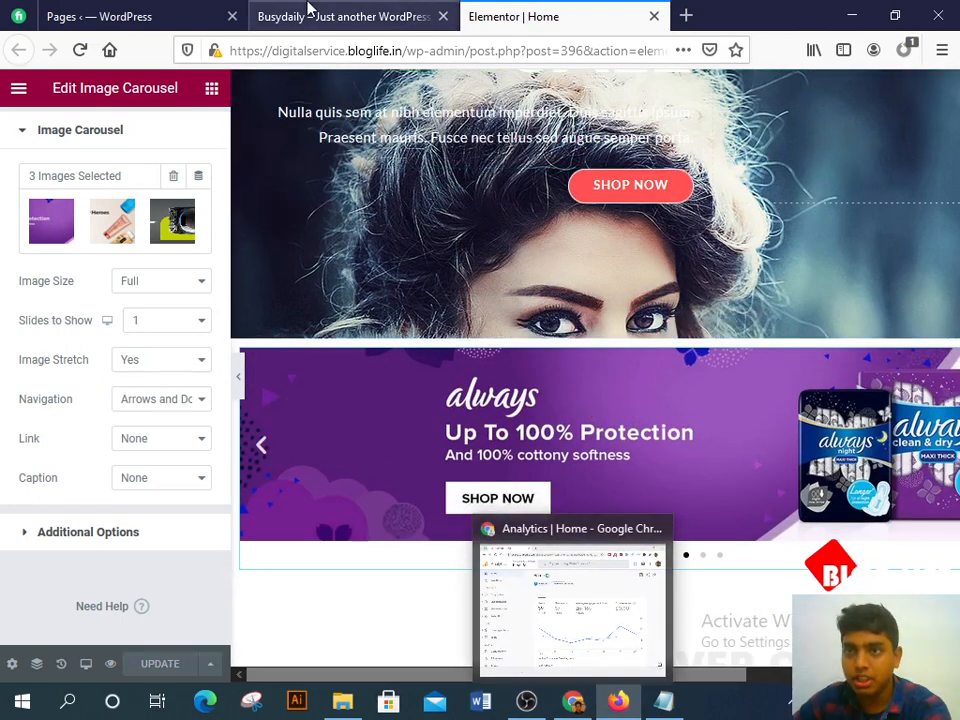
Step: Check the banner slider on the live Busydaily site, advancing it three times
{"action": "left_click", "coordinate": [306, 14]}
{"action": "left_click", "coordinate": [72, 60]}
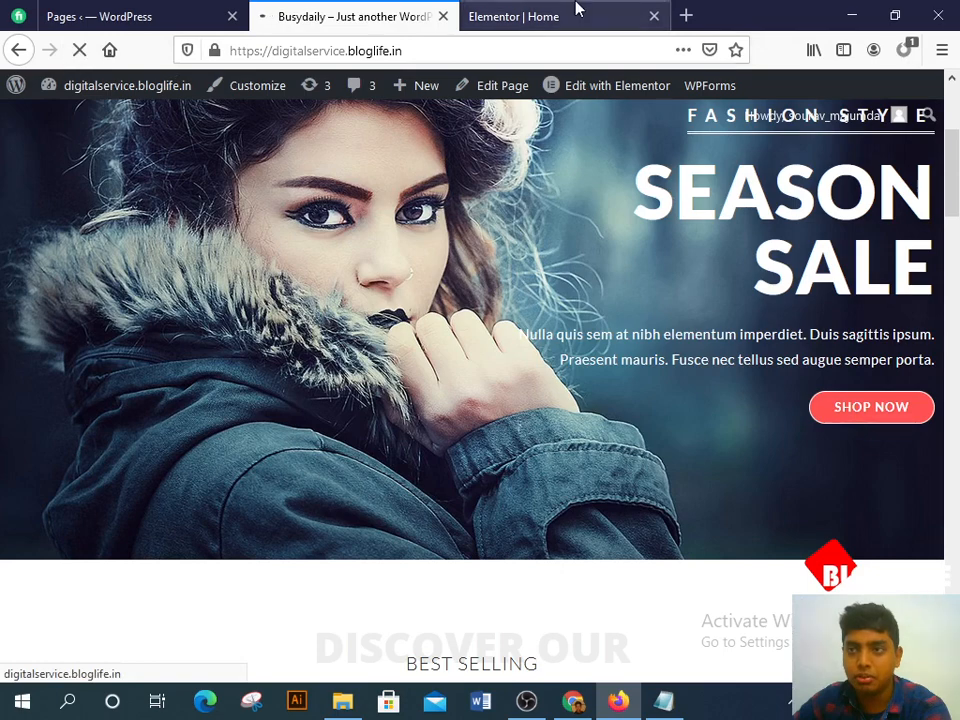
{"action": "left_click_drag", "start_coordinate": [575, 8], "coordinate": [356, 6]}
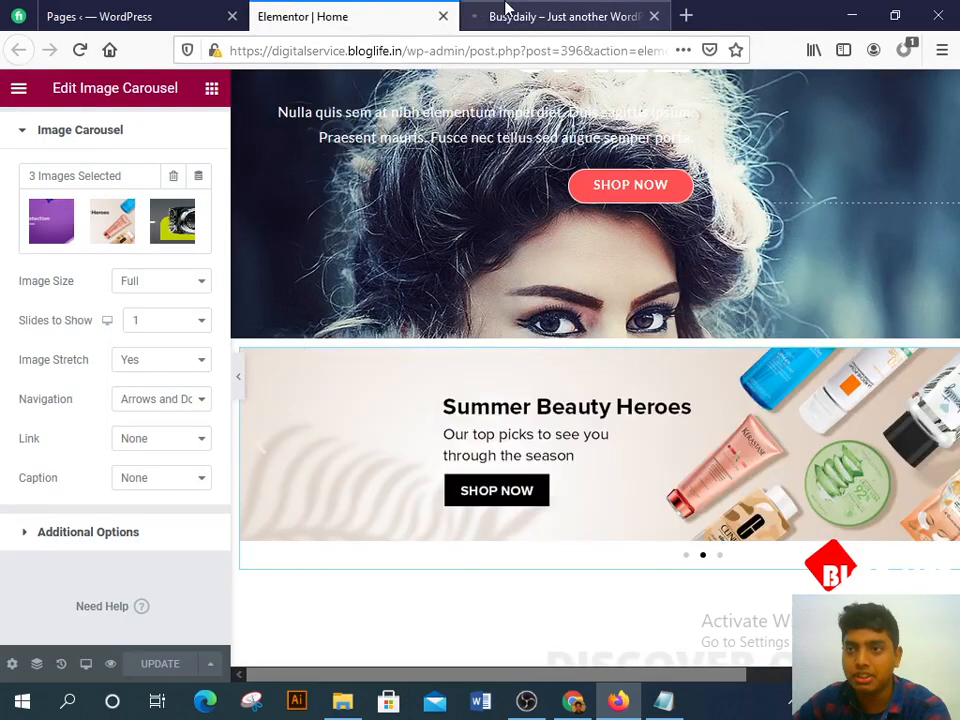
{"action": "left_click", "coordinate": [507, 12]}
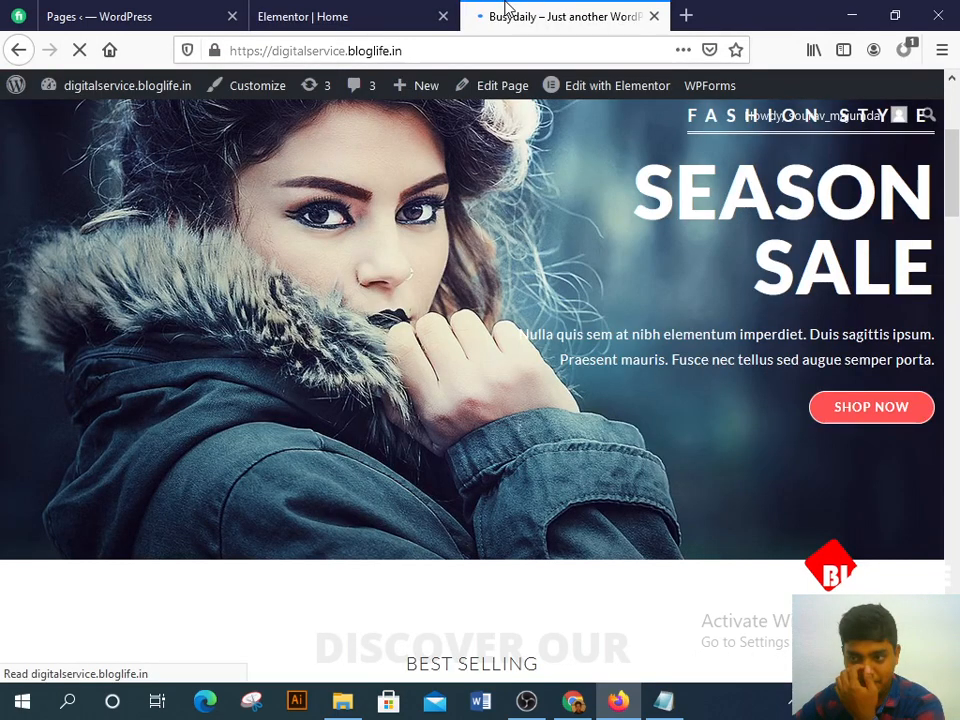
{"action": "scroll", "coordinate": [541, 180], "scroll_direction": "down", "scroll_amount": 5}
{"action": "scroll", "coordinate": [334, 243], "scroll_direction": "up", "scroll_amount": 2}
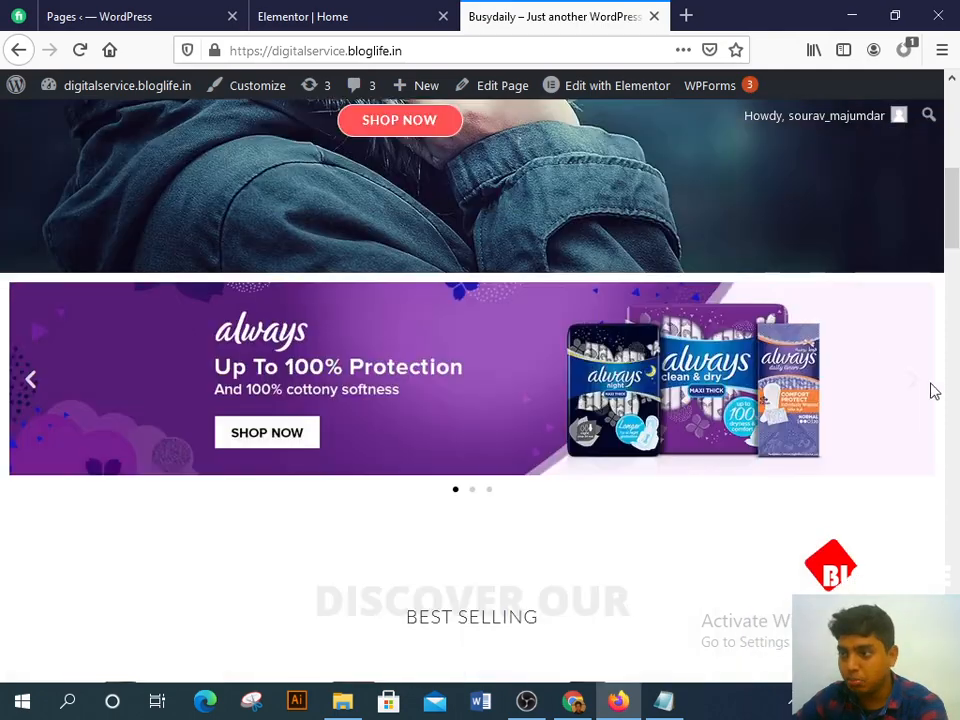
{"action": "left_click", "coordinate": [905, 388]}
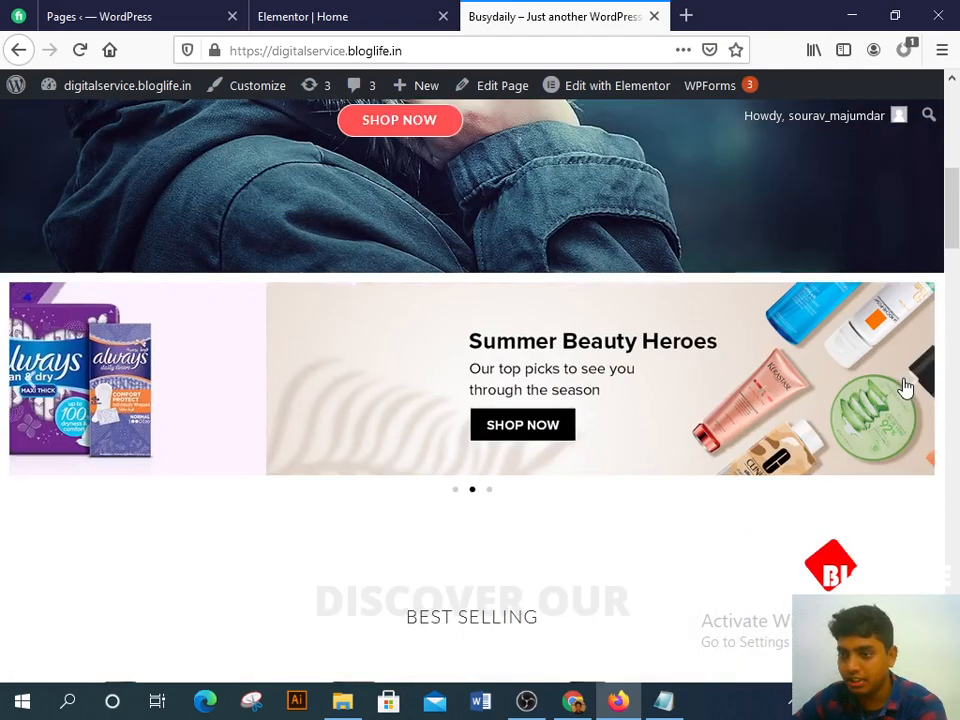
{"action": "left_click", "coordinate": [906, 387]}
{"action": "left_click", "coordinate": [906, 387]}
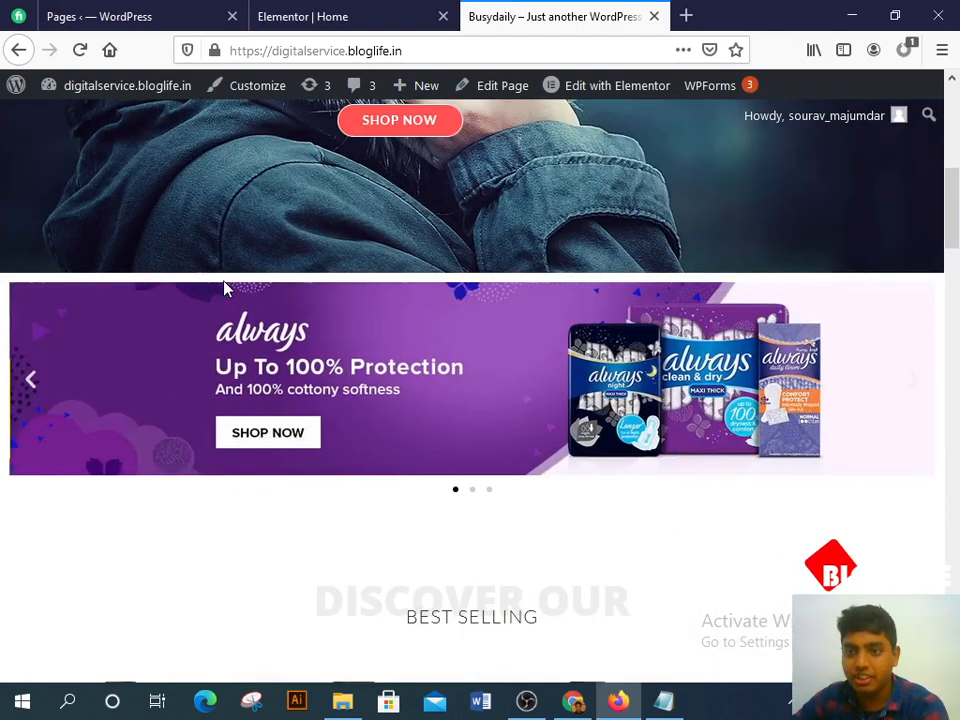
{"action": "scroll", "coordinate": [279, 253], "scroll_direction": "down", "scroll_amount": 2}
{"action": "scroll", "coordinate": [279, 253], "scroll_direction": "up", "scroll_amount": 5}
Step: Delete the Season Sale hero section in the Elementor editor
{"action": "left_click", "coordinate": [150, 12]}
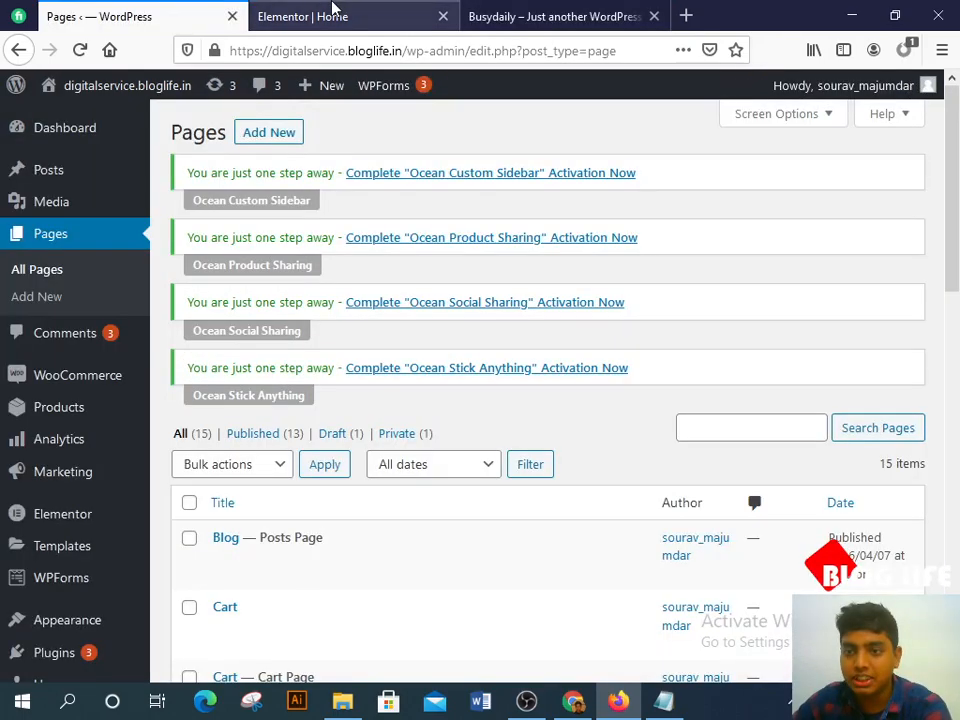
{"action": "left_click", "coordinate": [333, 12]}
{"action": "scroll", "coordinate": [441, 259], "scroll_direction": "up", "scroll_amount": 5}
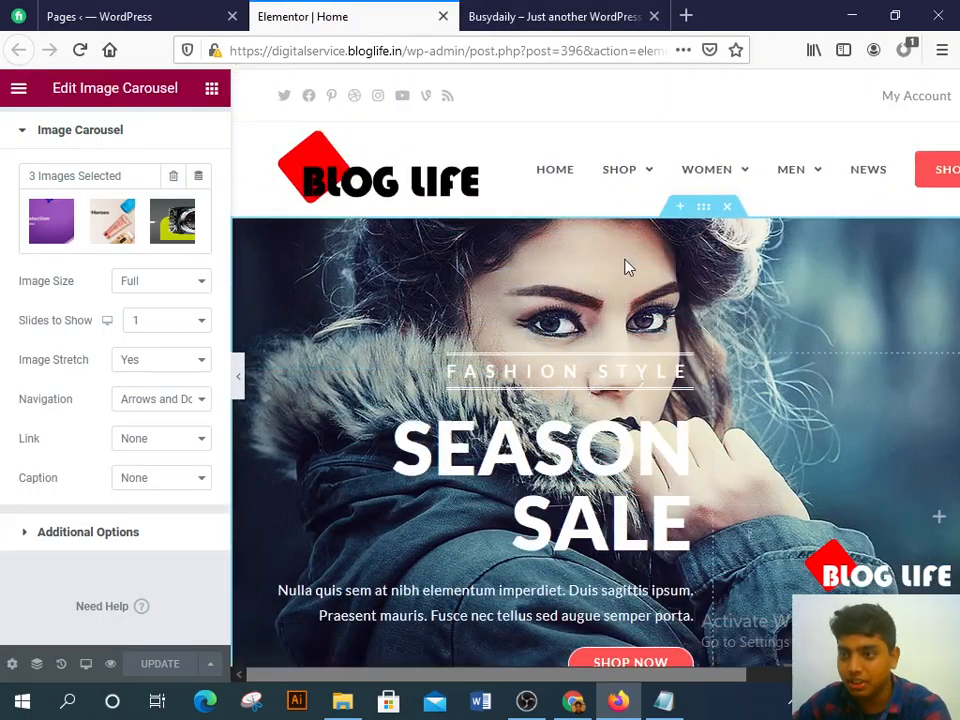
{"action": "left_click", "coordinate": [719, 214]}
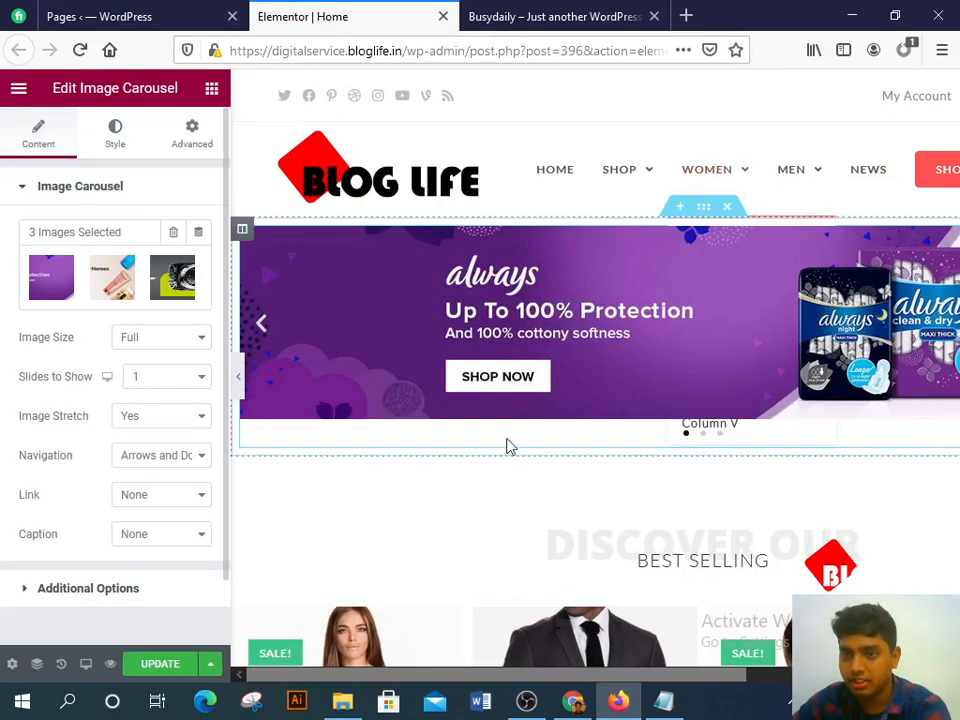
{"action": "scroll", "coordinate": [656, 349], "scroll_direction": "down", "scroll_amount": 2}
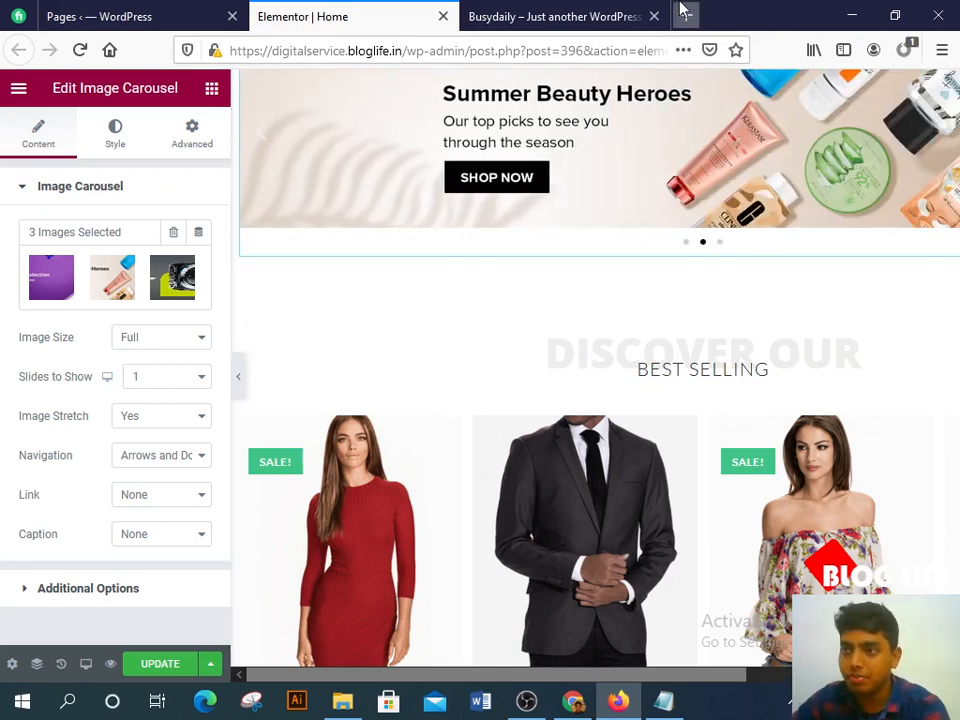
Step: Open the busydaily site from top sites in a new tab and compare it with the editor
{"action": "left_click", "coordinate": [680, 13]}
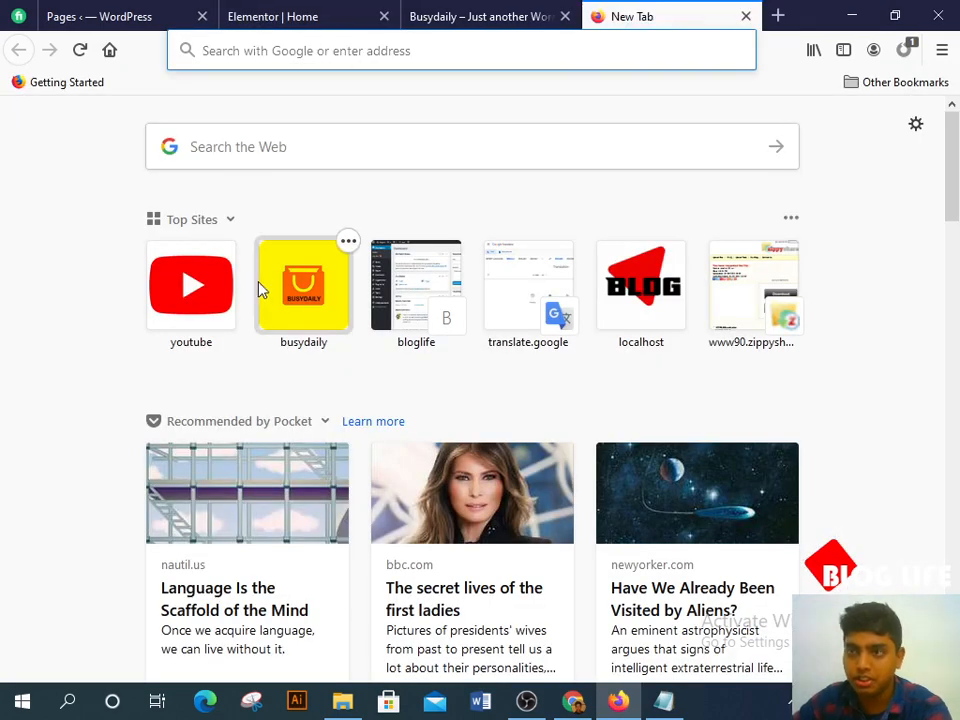
{"action": "left_click", "coordinate": [342, 254]}
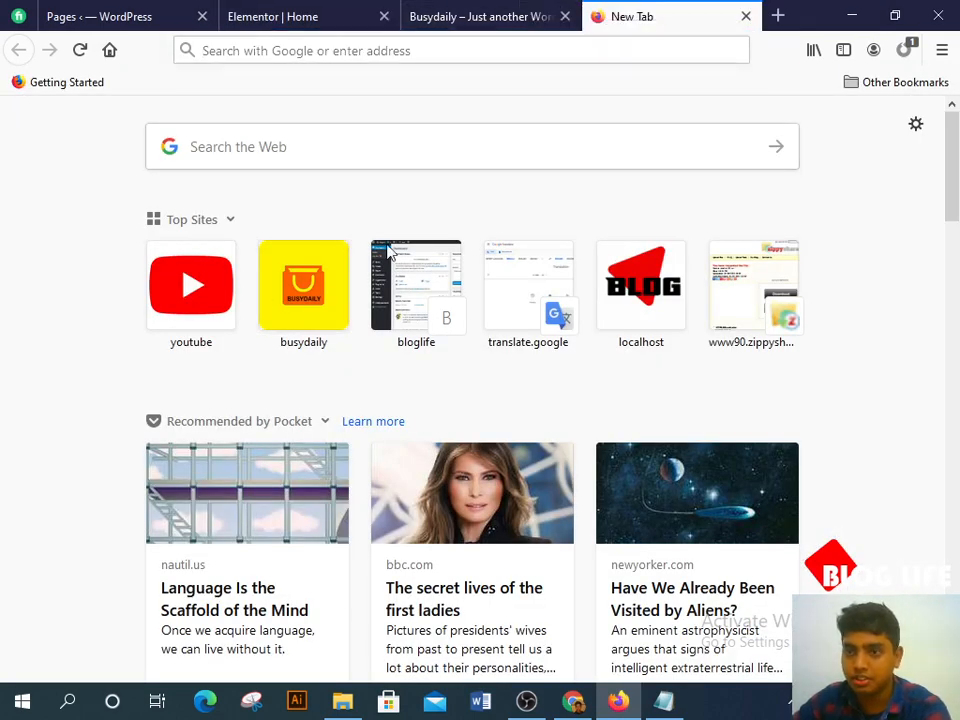
{"action": "left_click", "coordinate": [338, 272]}
{"action": "left_click", "coordinate": [503, 14]}
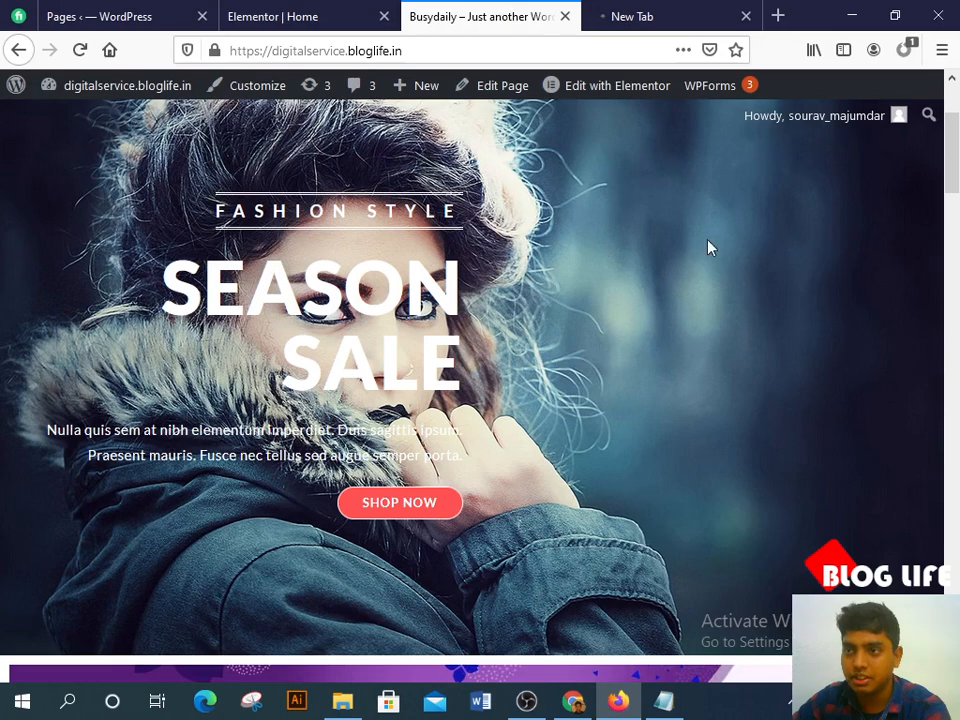
{"action": "left_click", "coordinate": [356, 12]}
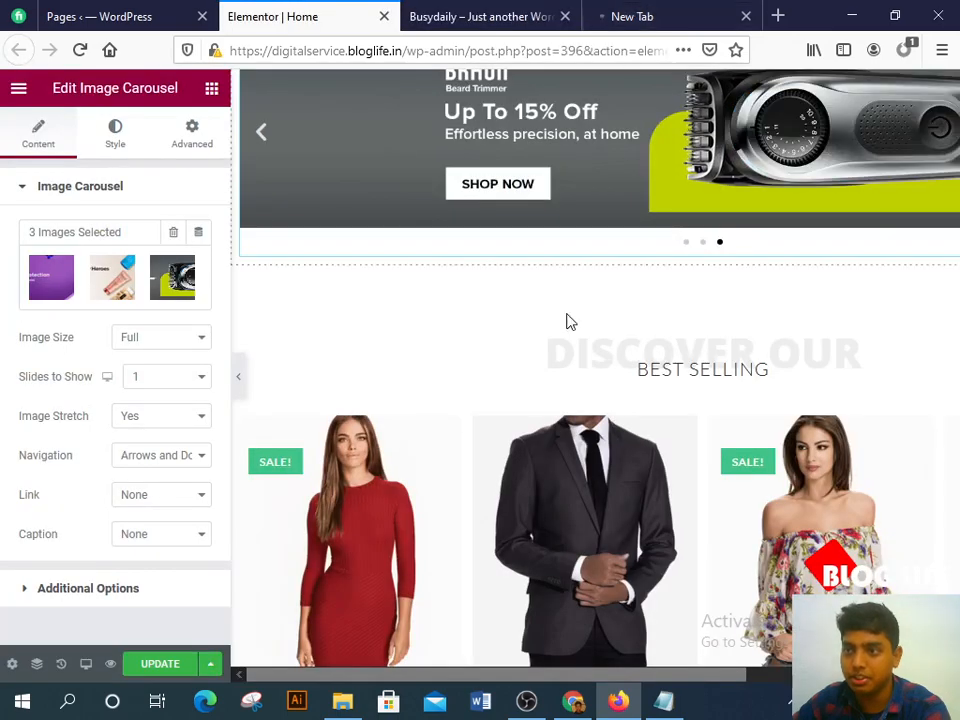
{"action": "scroll", "coordinate": [551, 403], "scroll_direction": "up", "scroll_amount": 3}
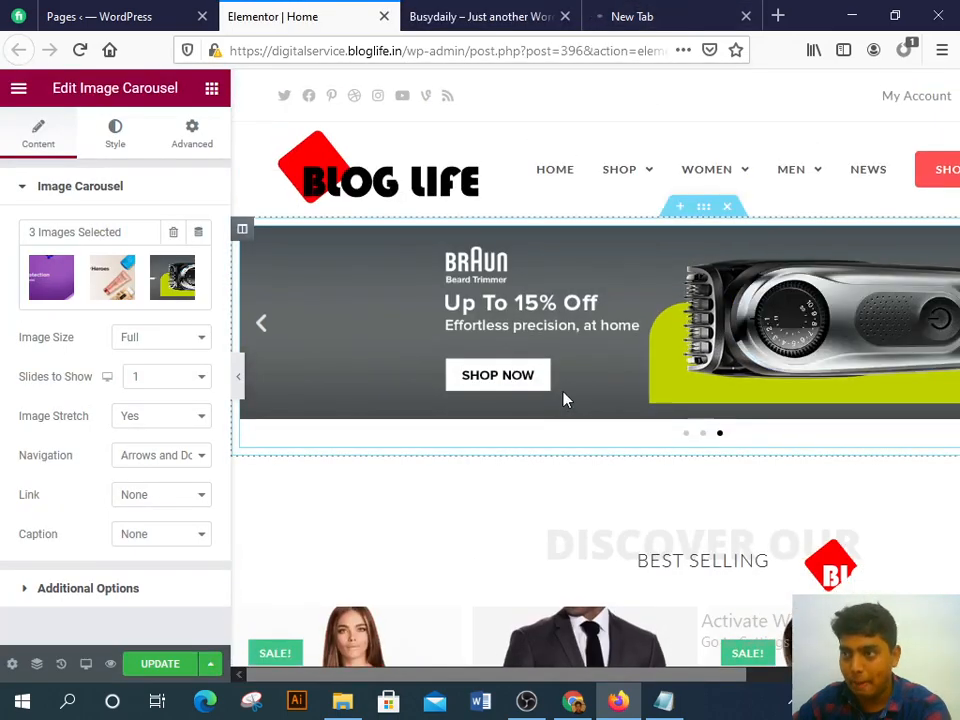
{"action": "left_click", "coordinate": [652, 12]}
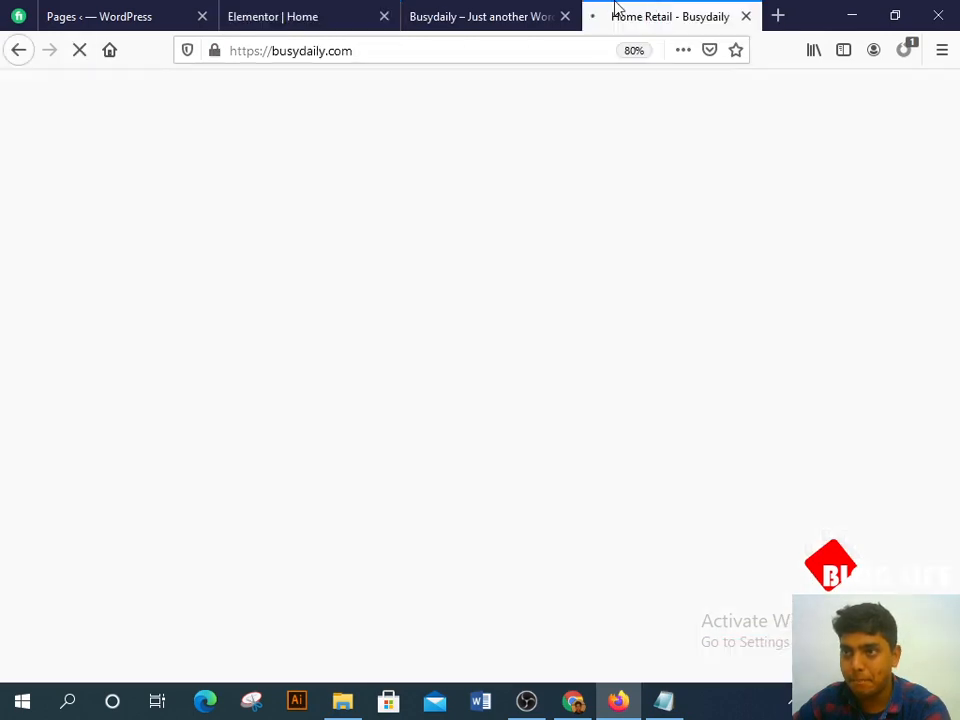
{"action": "left_click", "coordinate": [300, 10]}
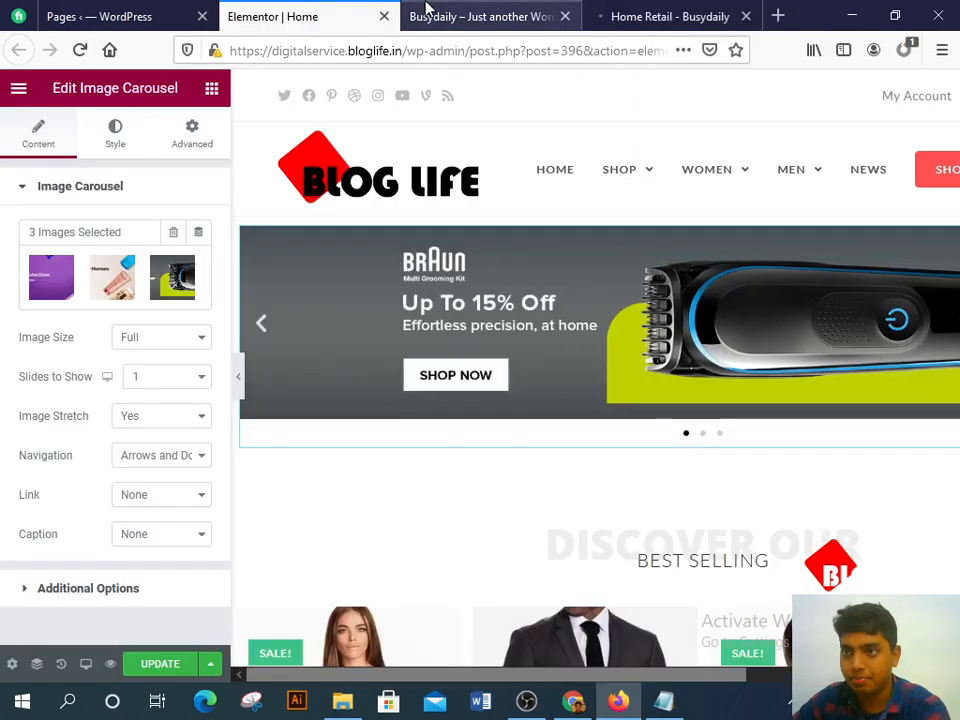
{"action": "left_click", "coordinate": [622, 15]}
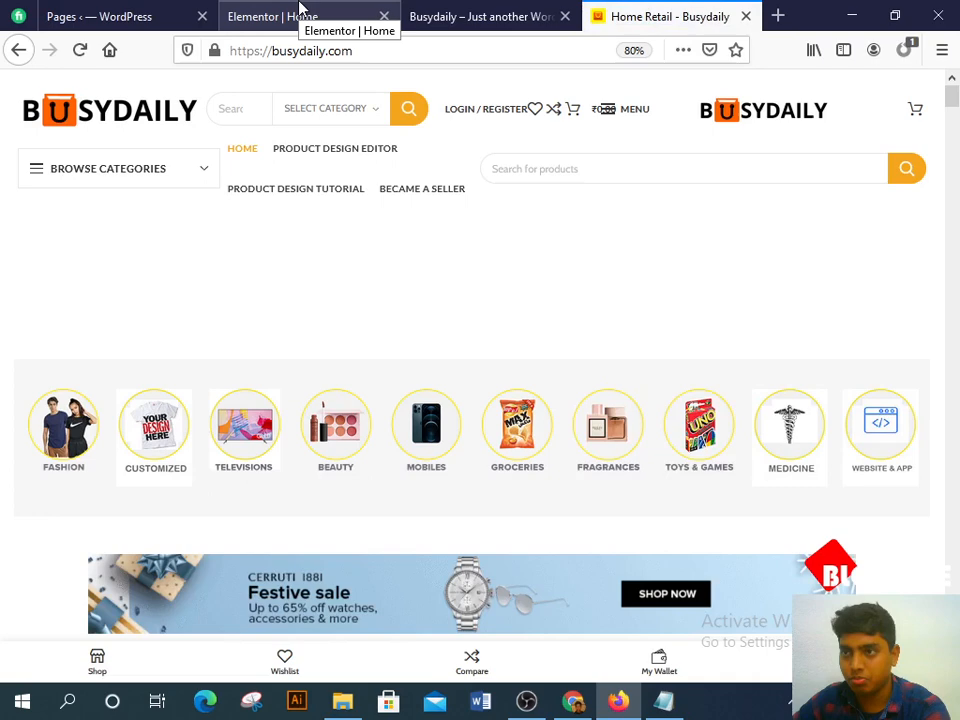
Step: Check the reference store's web address and the Busydaily store in the other browser
{"action": "left_click", "coordinate": [404, 53]}
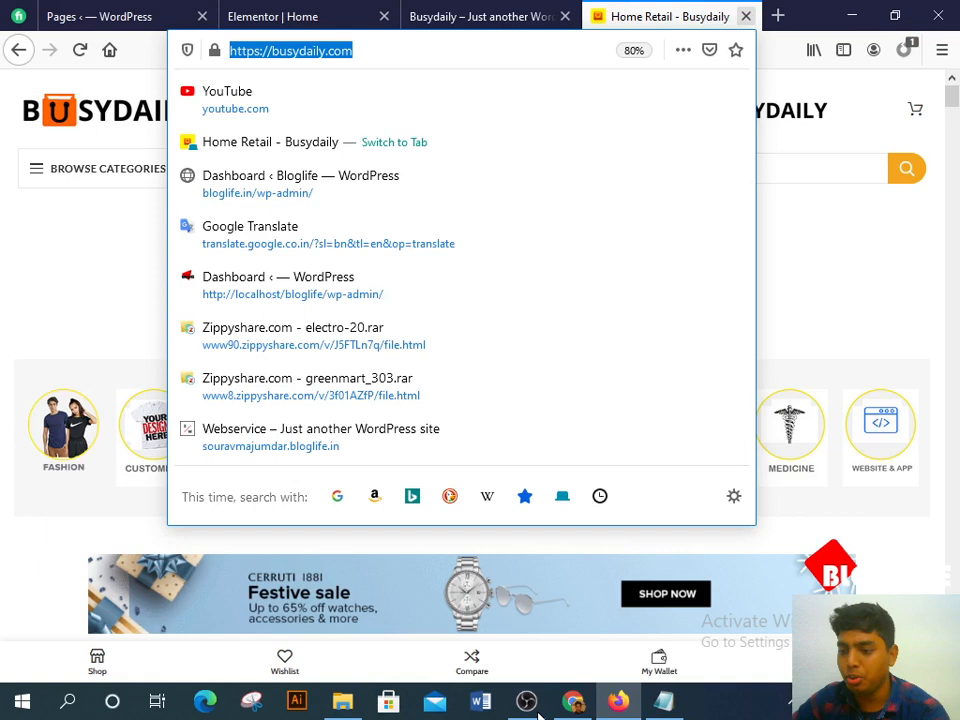
{"action": "left_click", "coordinate": [626, 704]}
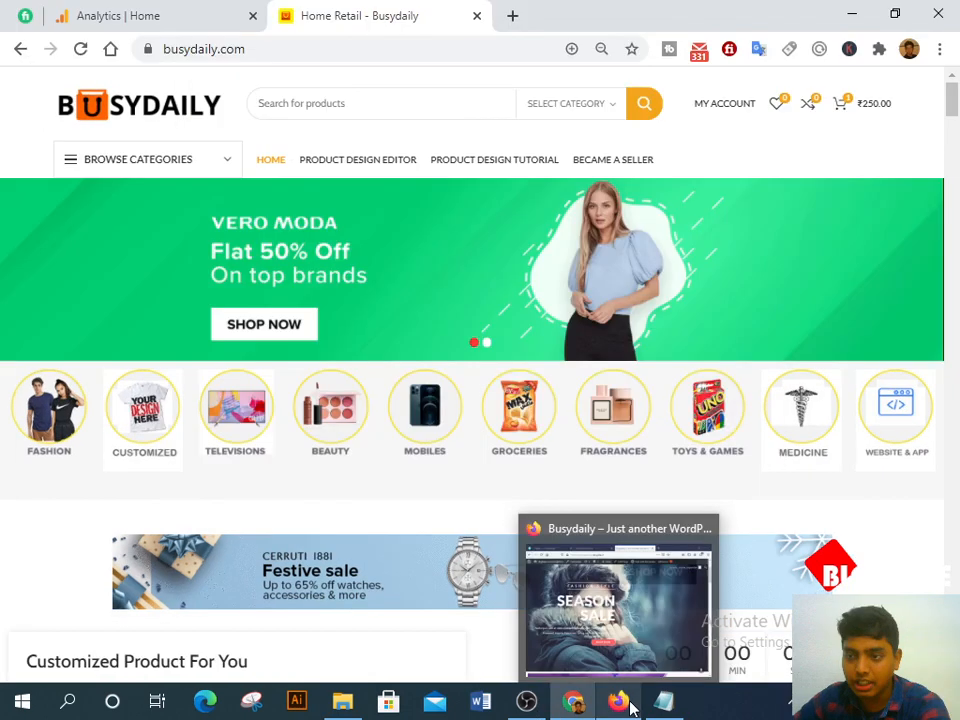
{"action": "left_click", "coordinate": [626, 704]}
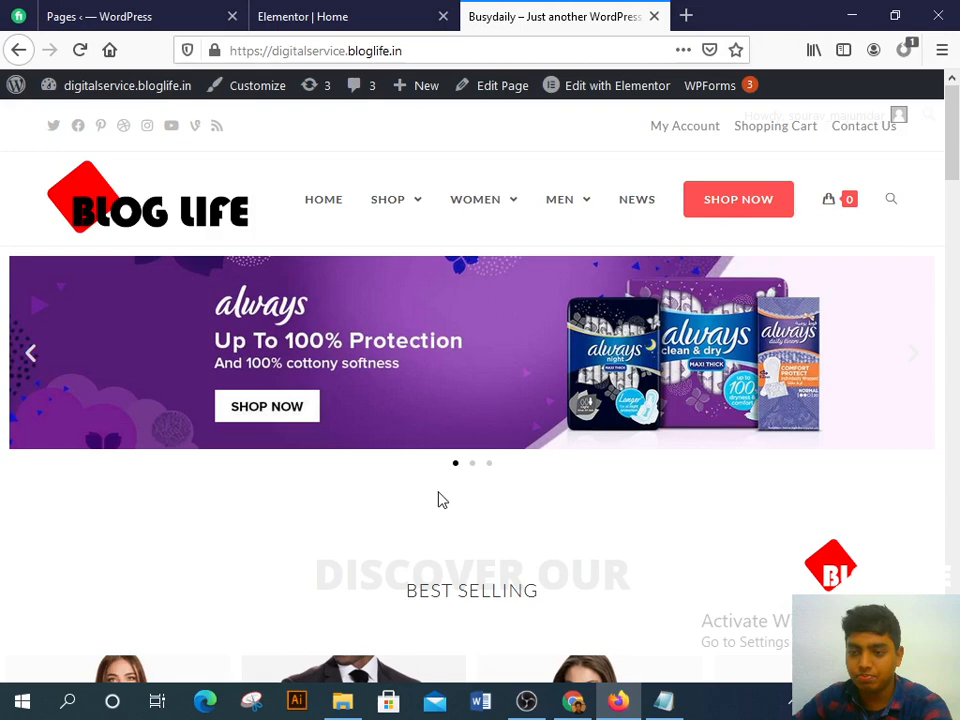
Step: Add a new section below the carousel and extend it with extra columns via Add New Column and Duplicate
{"action": "key", "text": "ctrl+shift+Tab"}
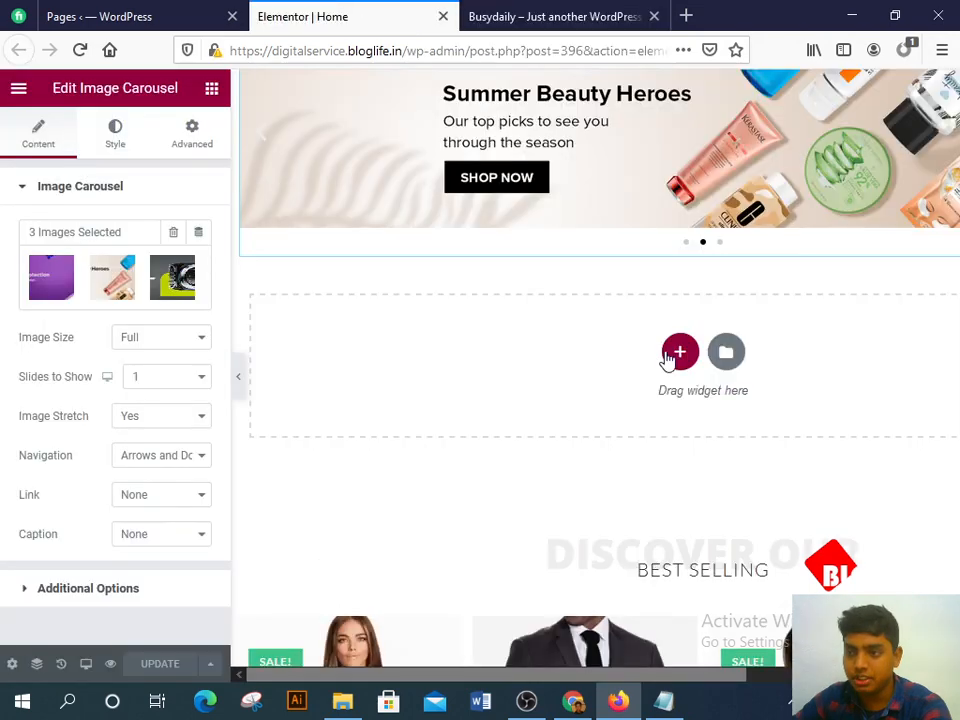
{"action": "left_click", "coordinate": [678, 352]}
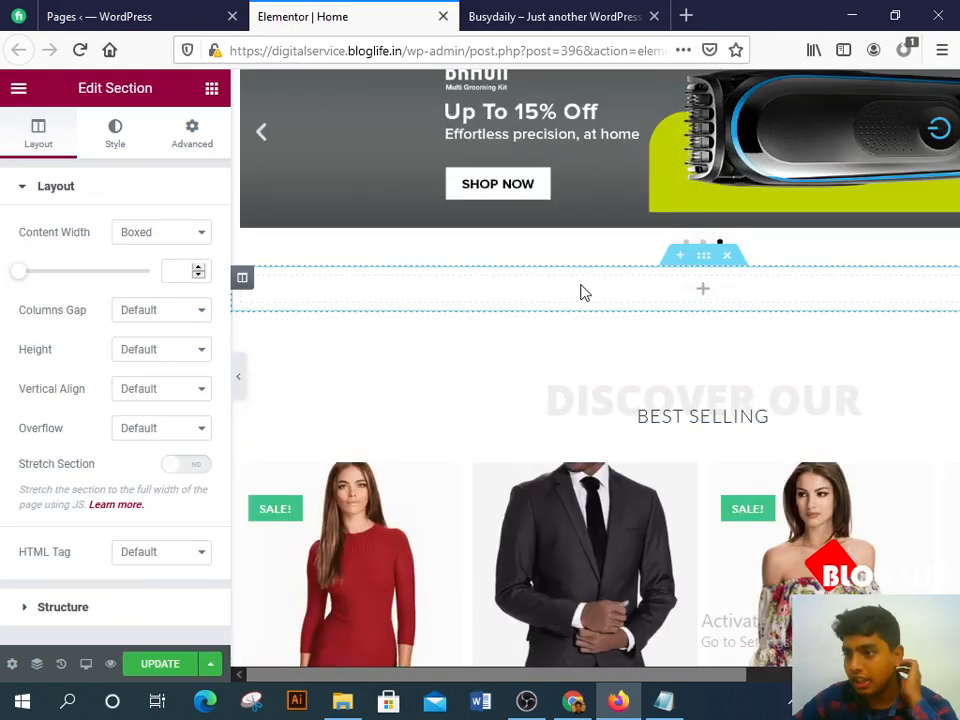
{"action": "right_click", "coordinate": [252, 288]}
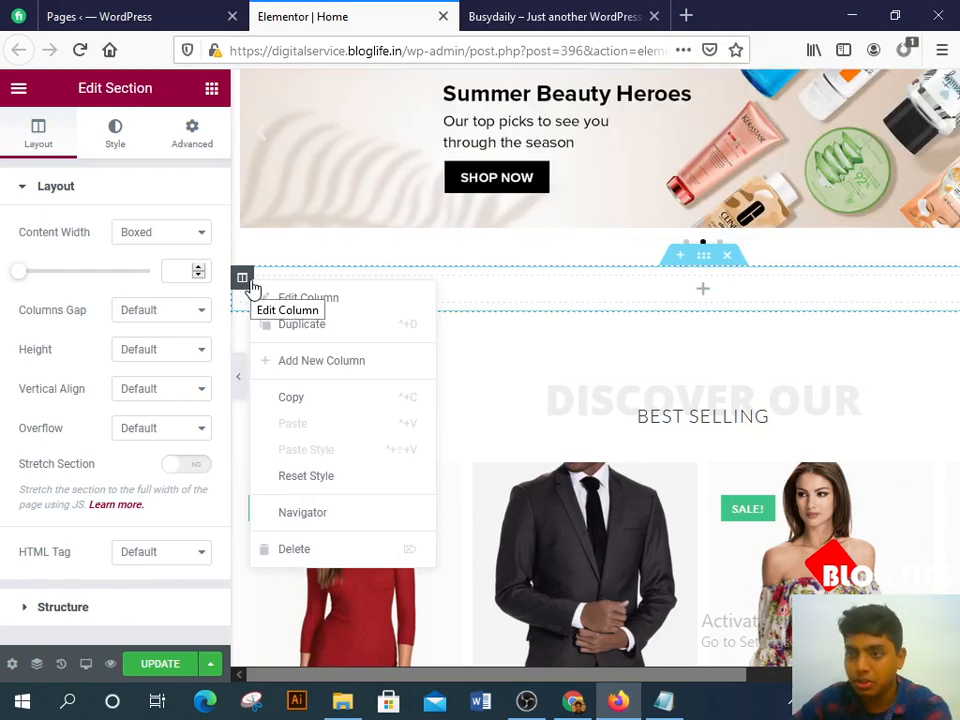
{"action": "left_click", "coordinate": [318, 370]}
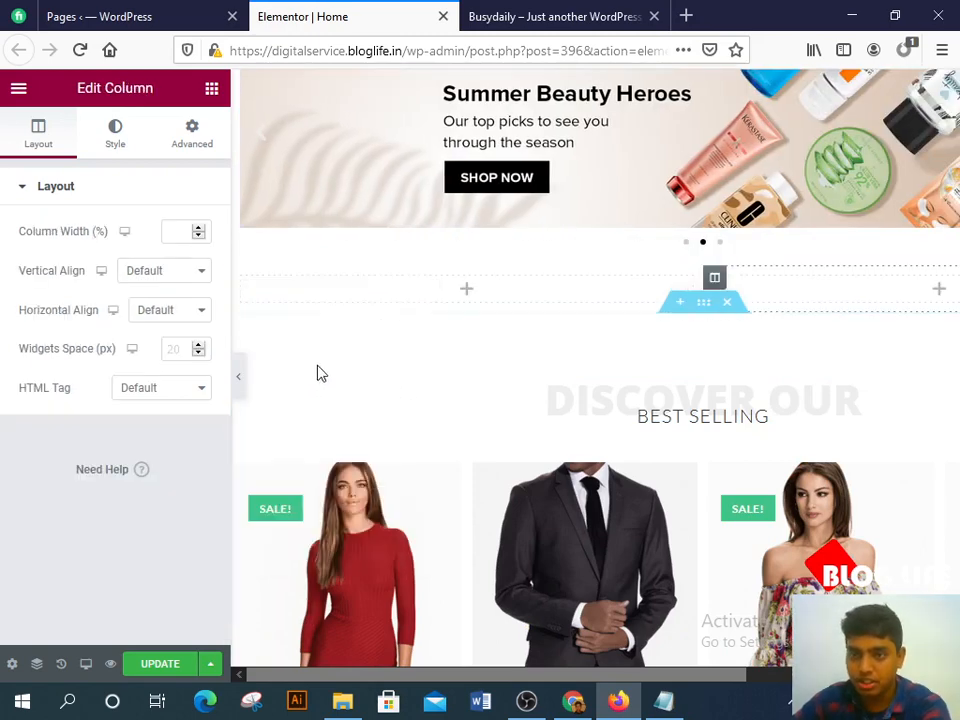
{"action": "right_click", "coordinate": [247, 283]}
{"action": "left_click", "coordinate": [304, 366]}
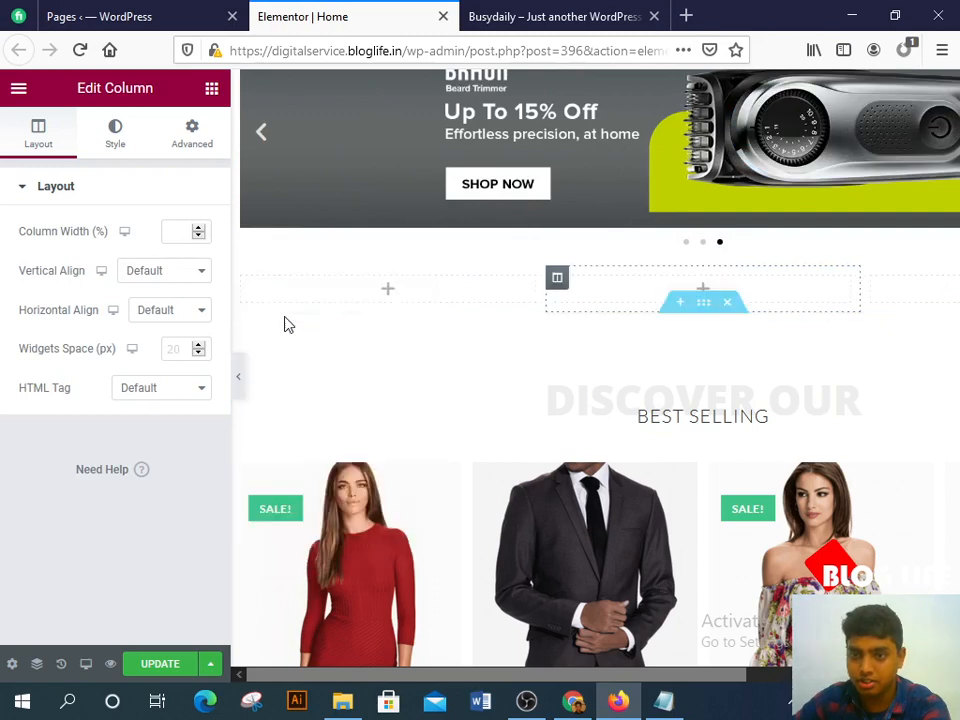
{"action": "right_click", "coordinate": [252, 285]}
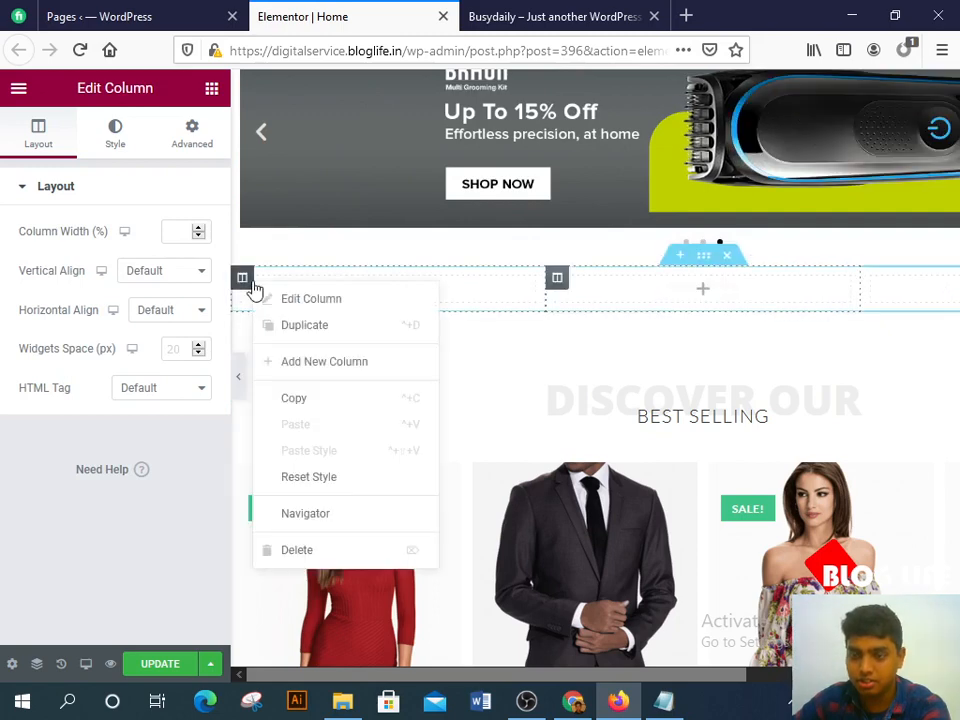
{"action": "left_click", "coordinate": [300, 370]}
{"action": "right_click", "coordinate": [251, 285]}
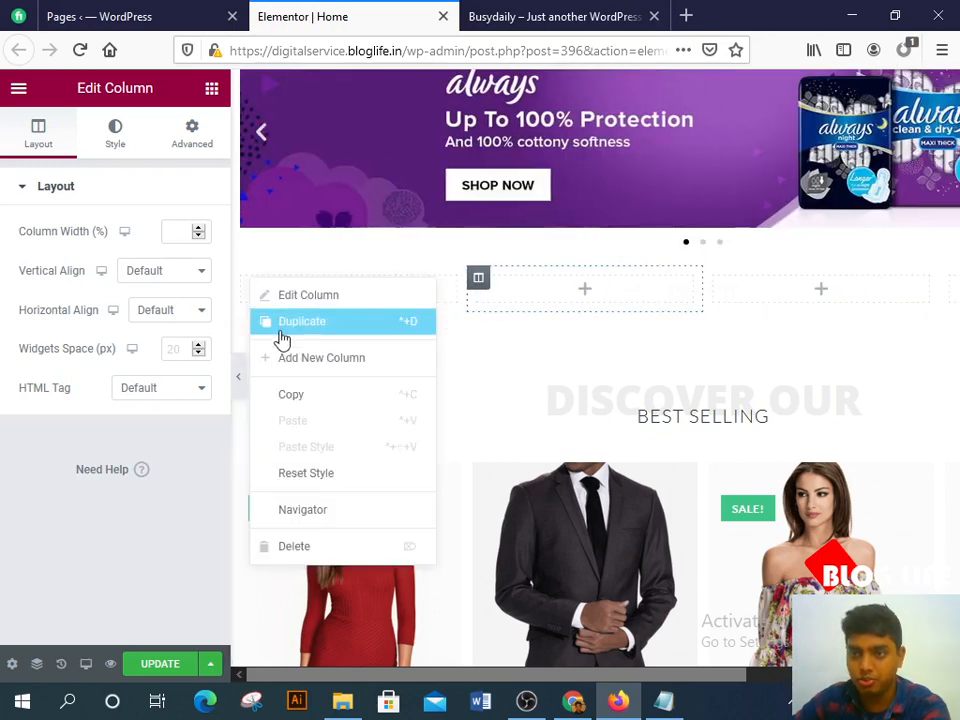
{"action": "left_click", "coordinate": [281, 334]}
{"action": "right_click", "coordinate": [251, 285]}
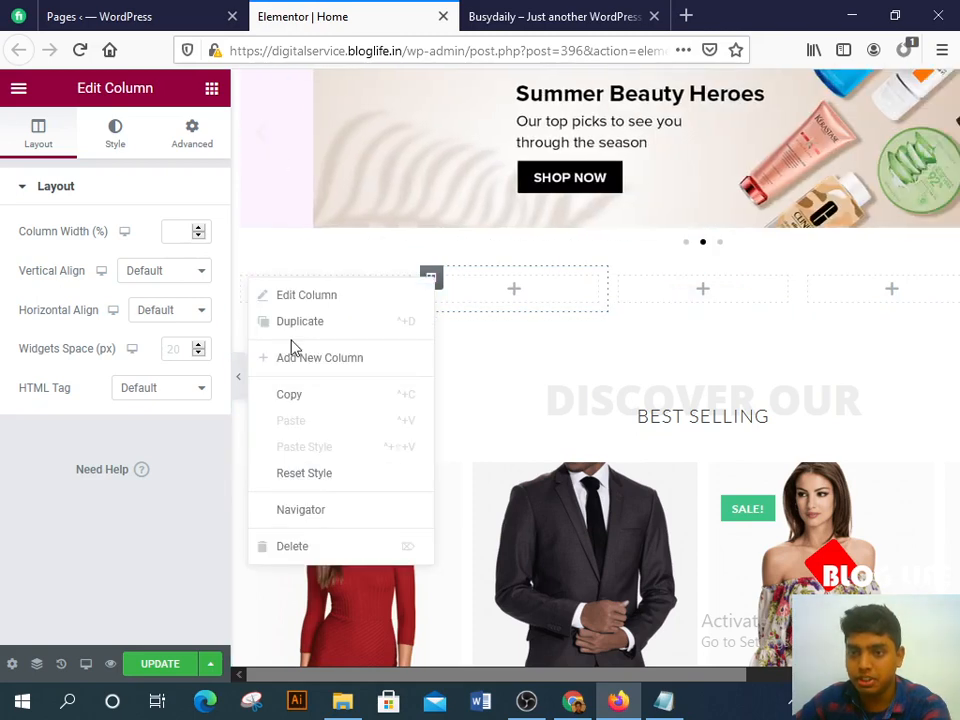
{"action": "left_click", "coordinate": [294, 328]}
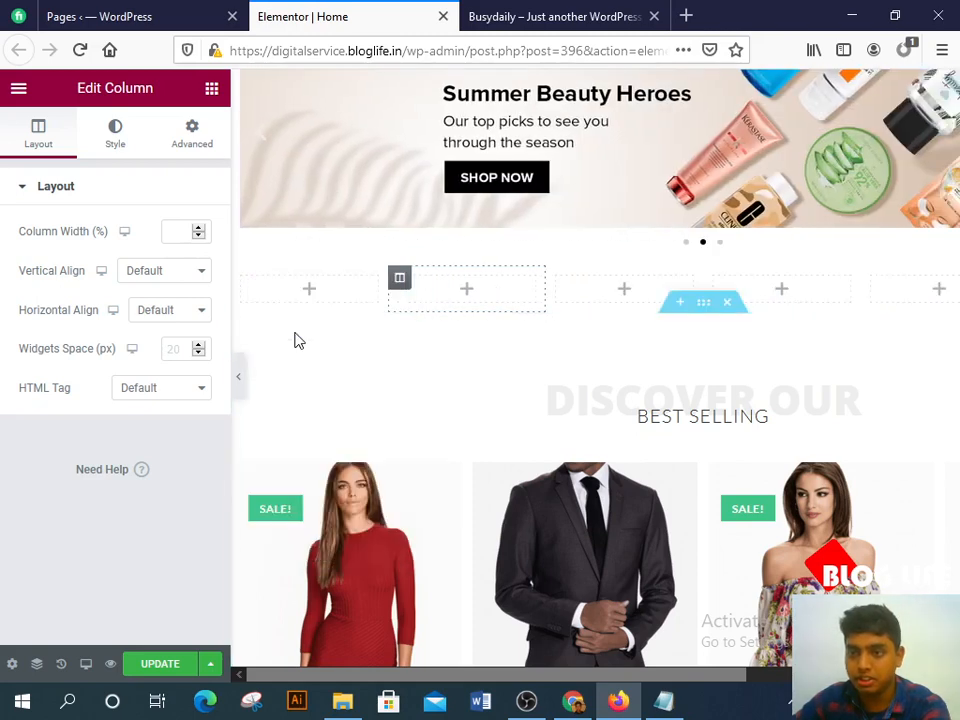
Step: Preview the page, add one more column, and place an Image widget in the first column
{"action": "left_click", "coordinate": [240, 380]}
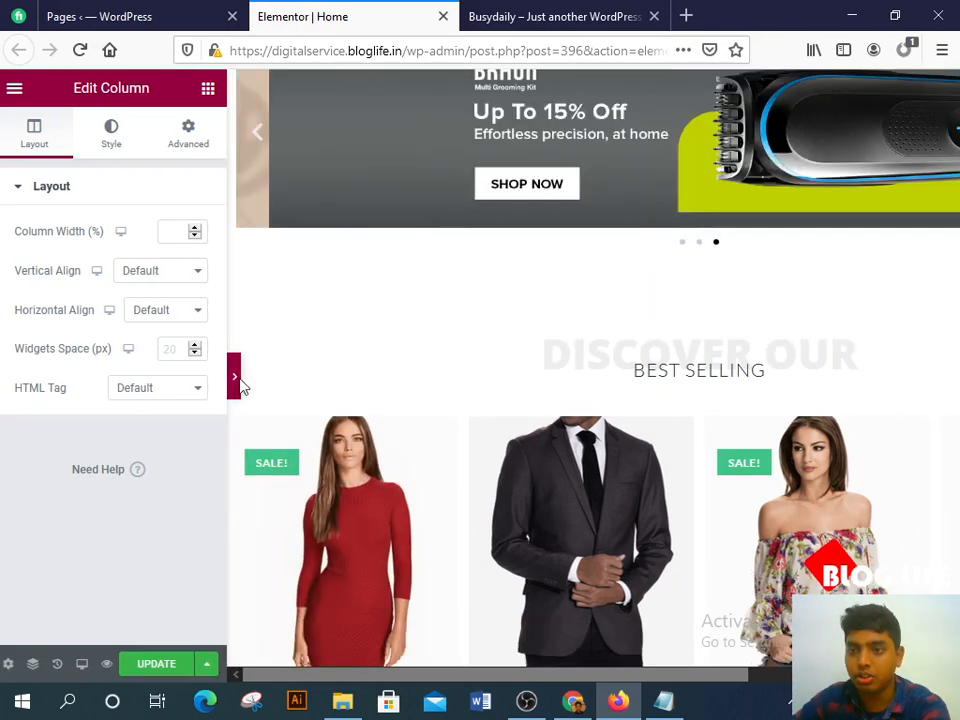
{"action": "left_click", "coordinate": [7, 377]}
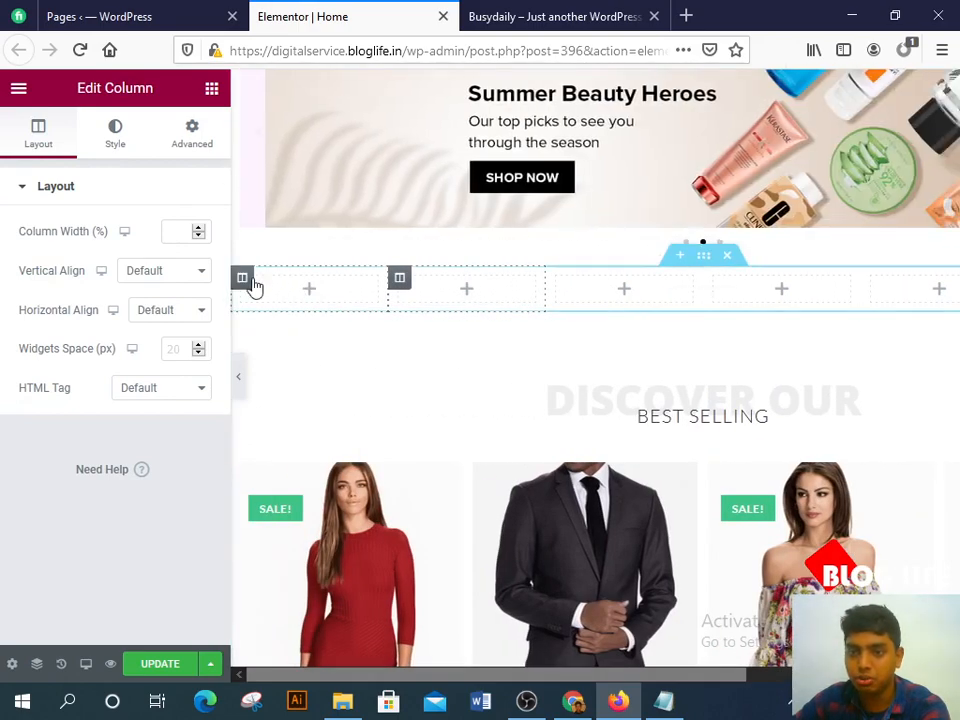
{"action": "right_click", "coordinate": [250, 284]}
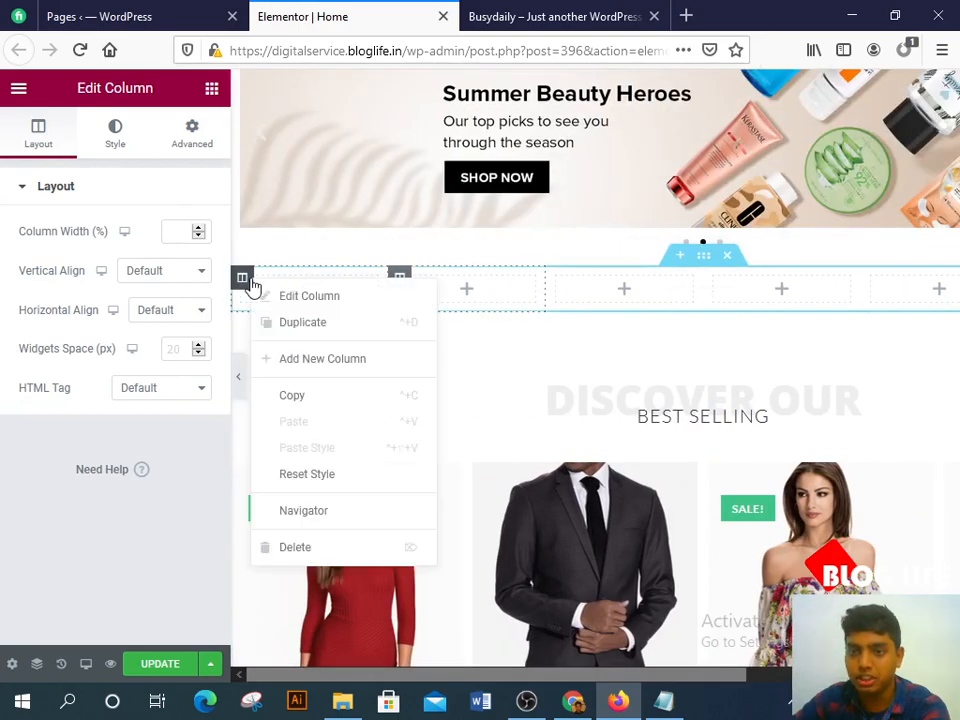
{"action": "left_click", "coordinate": [315, 360]}
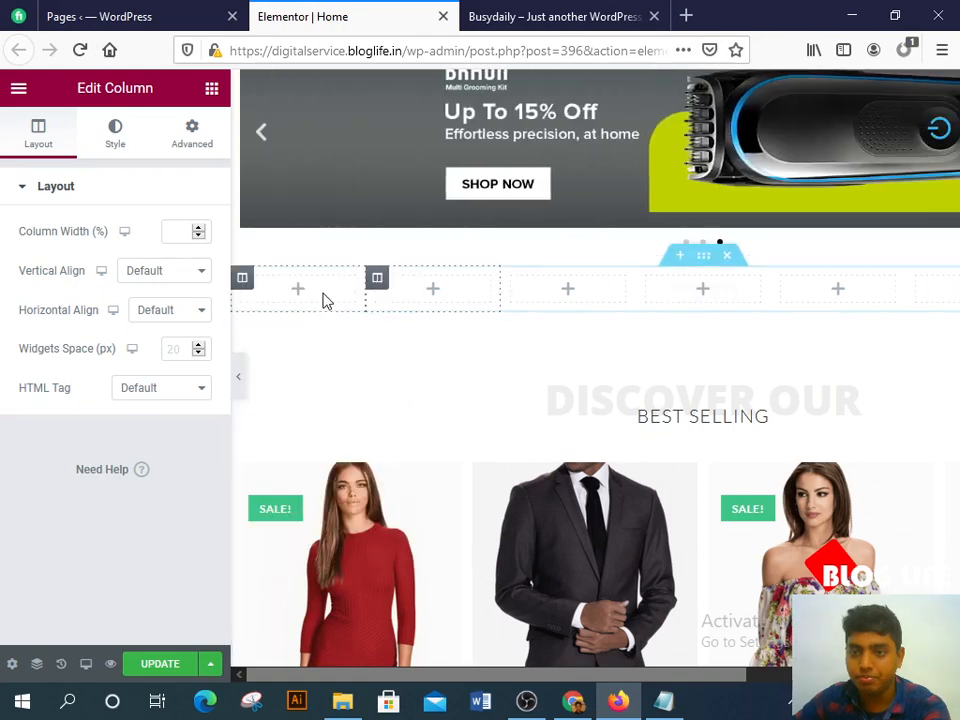
{"action": "left_click", "coordinate": [311, 294]}
{"action": "left_click_drag", "start_coordinate": [92, 334], "coordinate": [336, 297]}
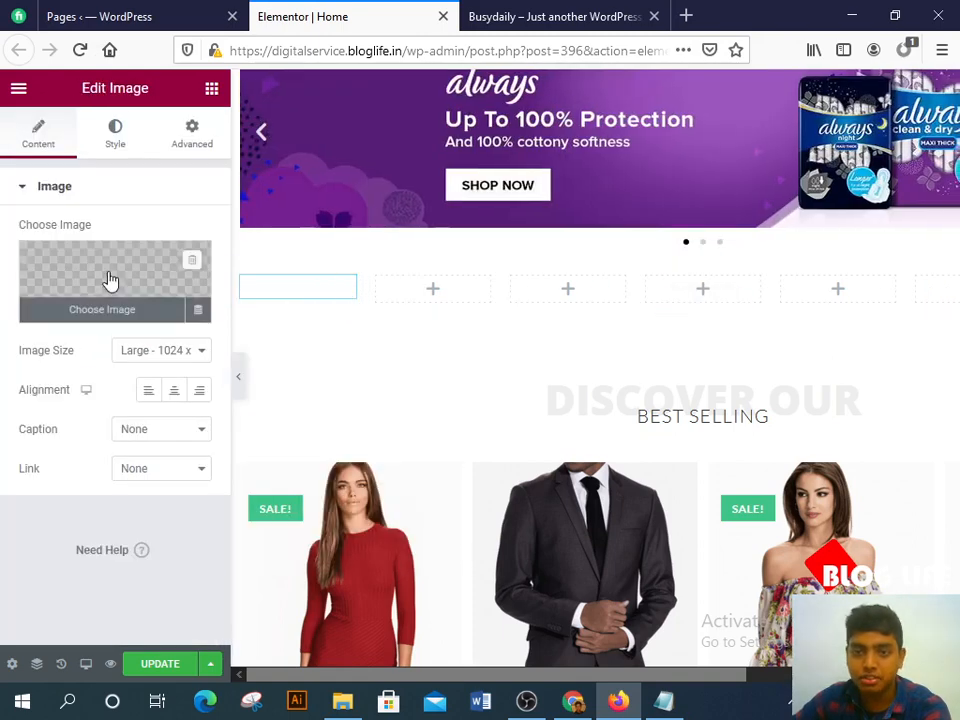
Step: Pick en_cat-module-01 from New folder (2) as the upload for the first column's image
{"action": "left_click", "coordinate": [107, 280]}
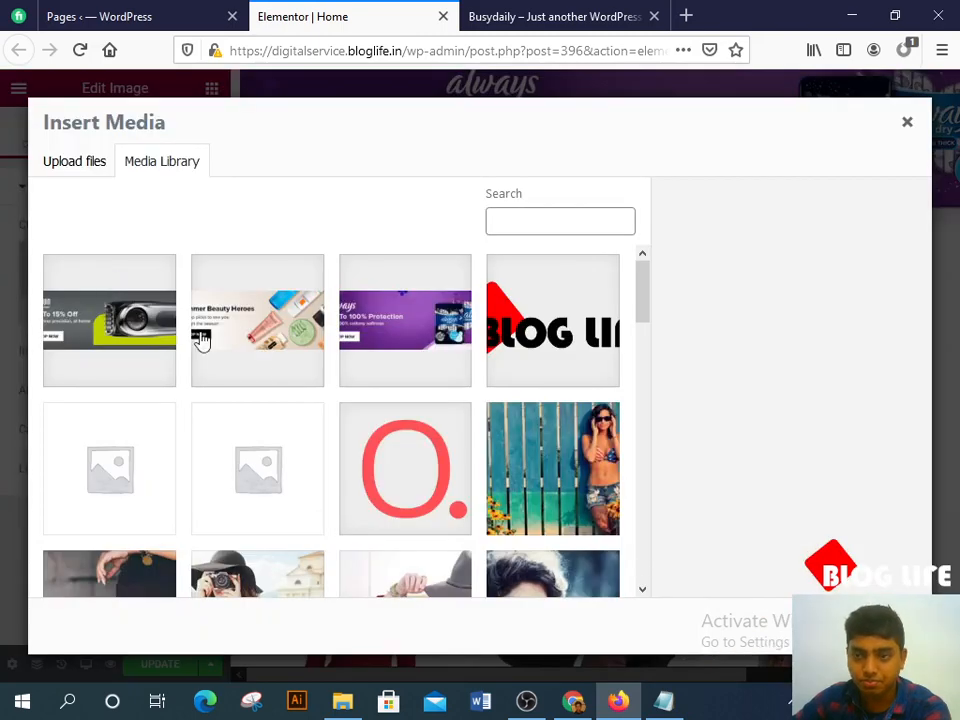
{"action": "left_click", "coordinate": [96, 162]}
{"action": "left_click", "coordinate": [475, 402]}
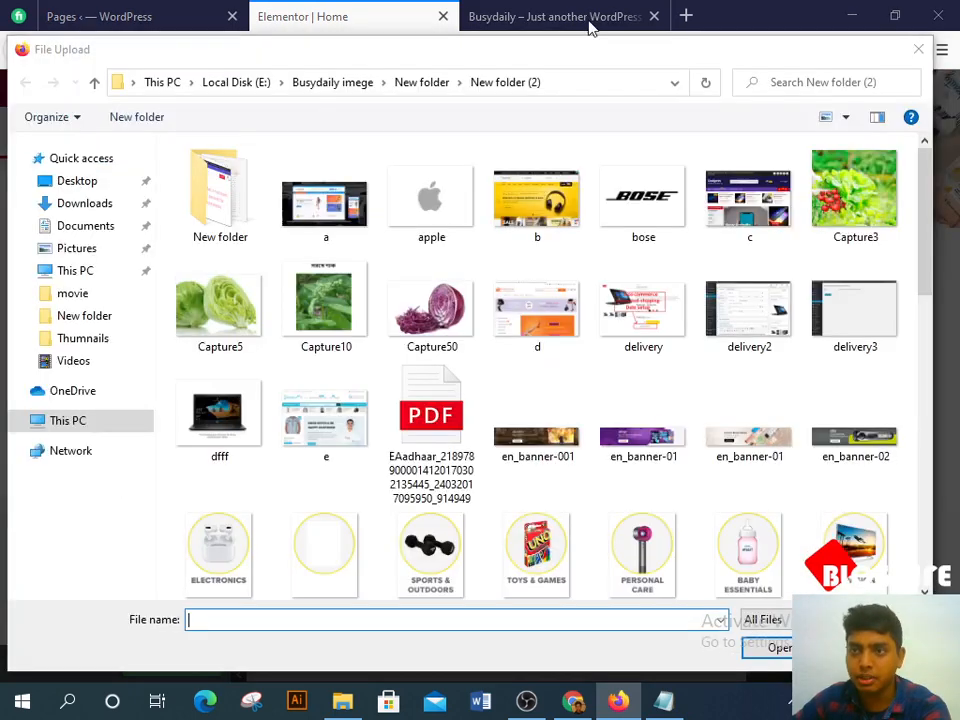
{"action": "scroll", "coordinate": [380, 515], "scroll_direction": "down", "scroll_amount": 2}
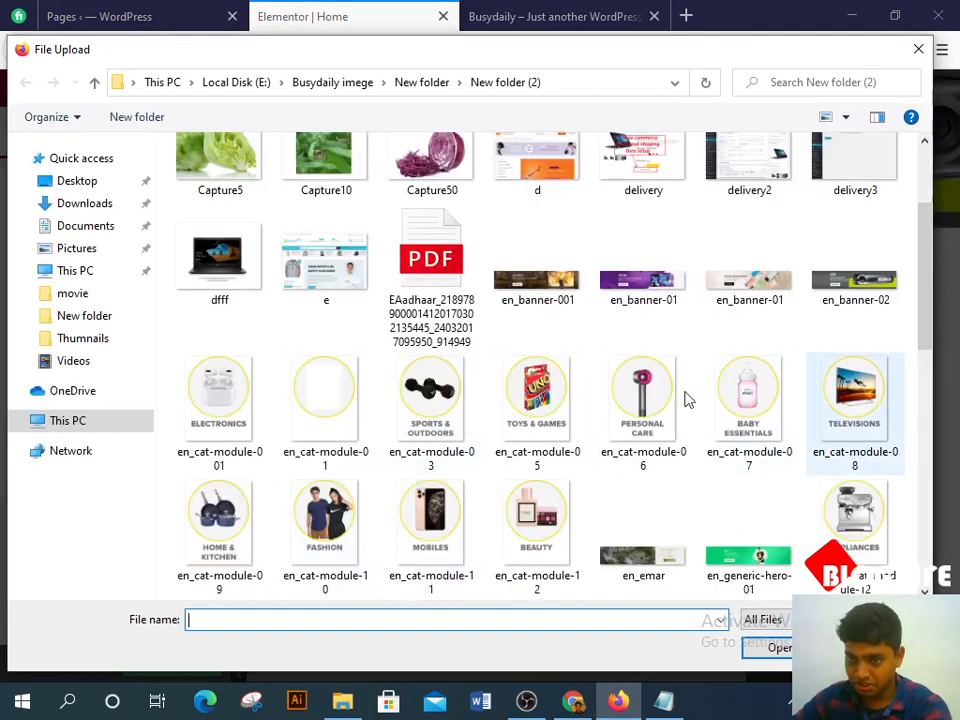
{"action": "left_click", "coordinate": [195, 393]}
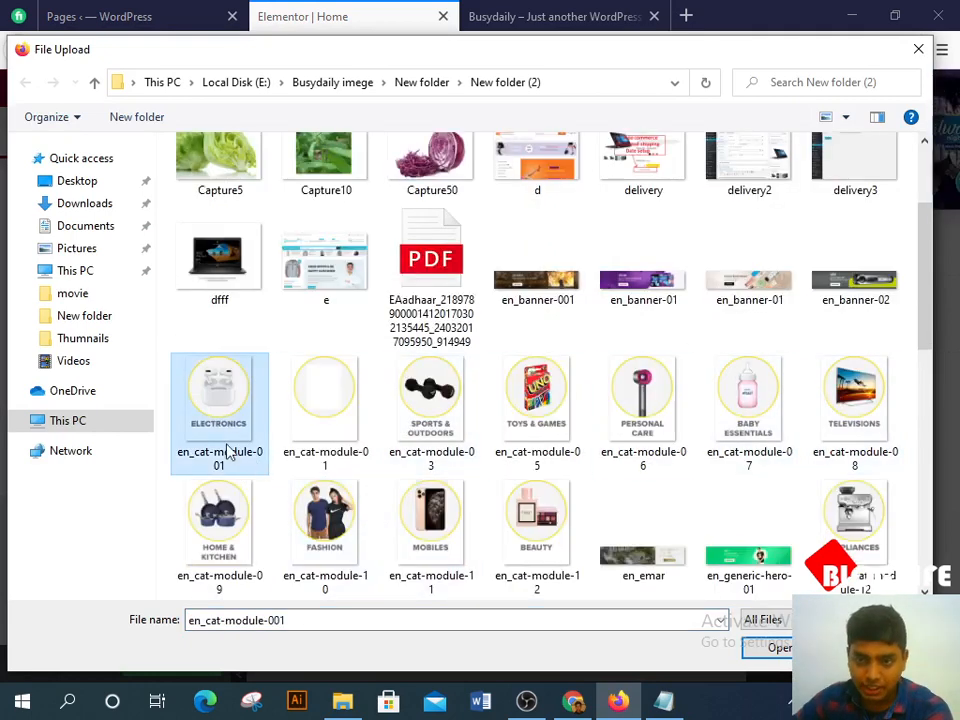
{"action": "left_click", "coordinate": [350, 392]}
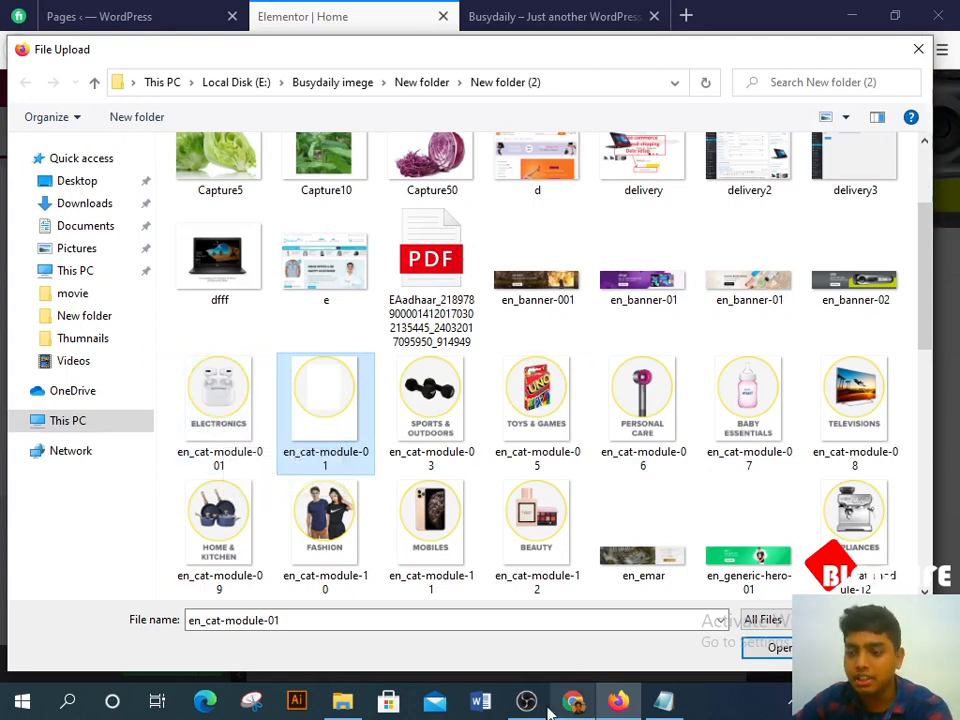
{"action": "left_click", "coordinate": [616, 707]}
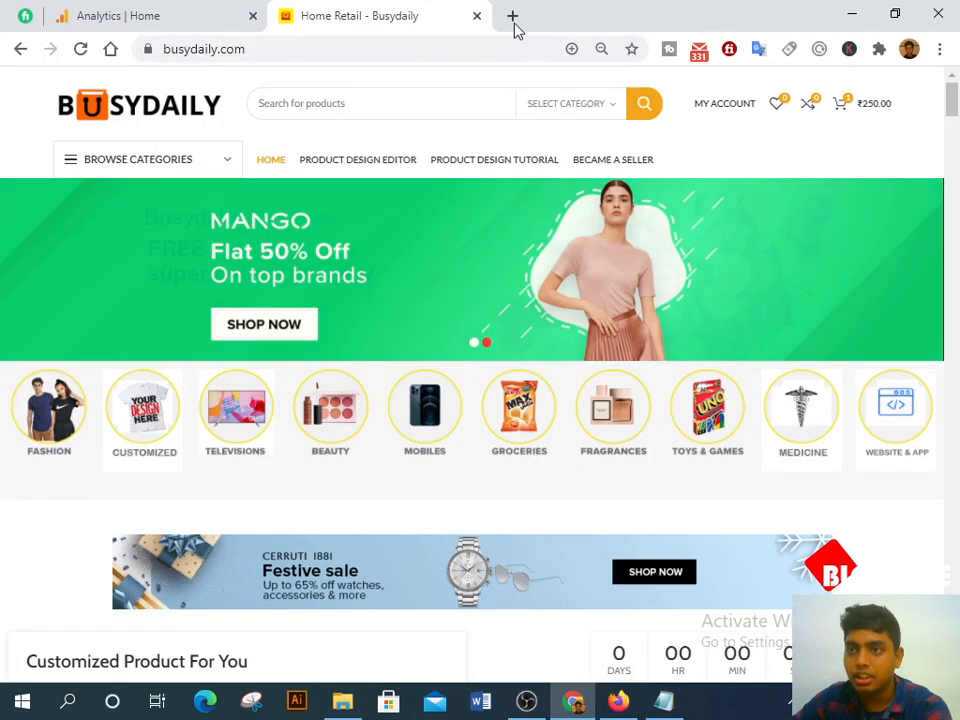
Step: Open canva.com in a new tab and close the leftover file upload window
{"action": "left_click", "coordinate": [512, 17]}
{"action": "type", "text": "ca"}
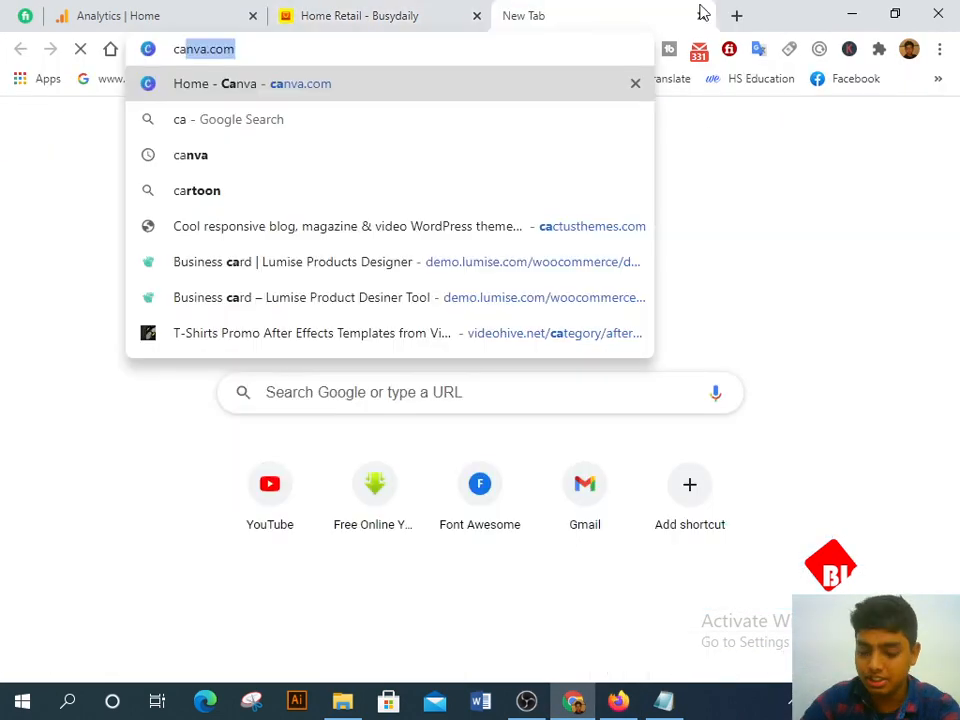
{"action": "type", "text": "nva"}
{"action": "key", "text": "Return"}
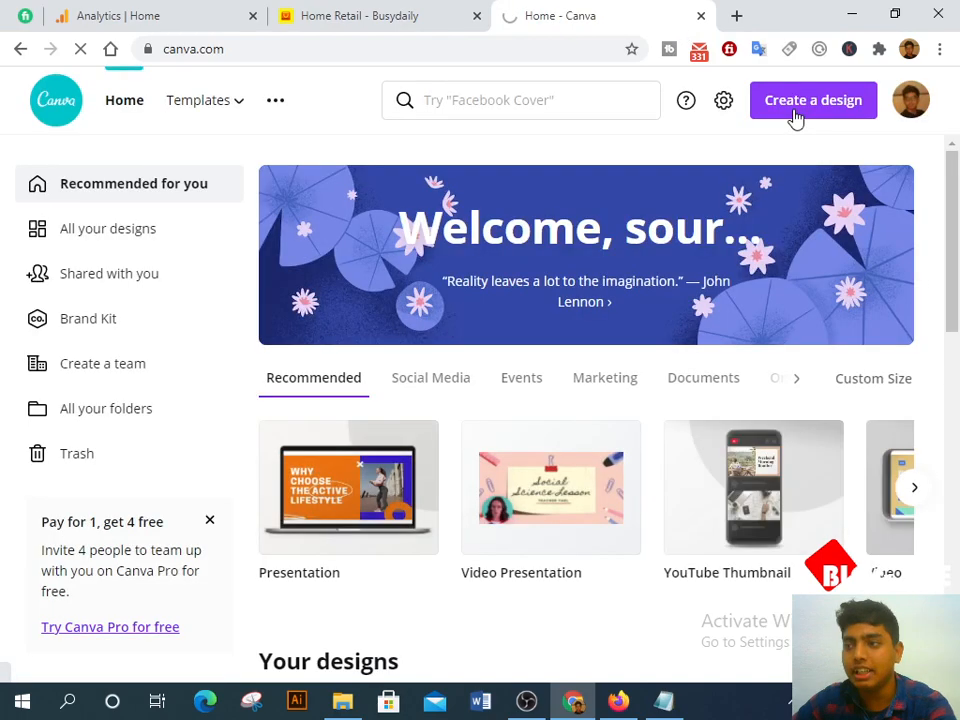
{"action": "left_click", "coordinate": [385, 17]}
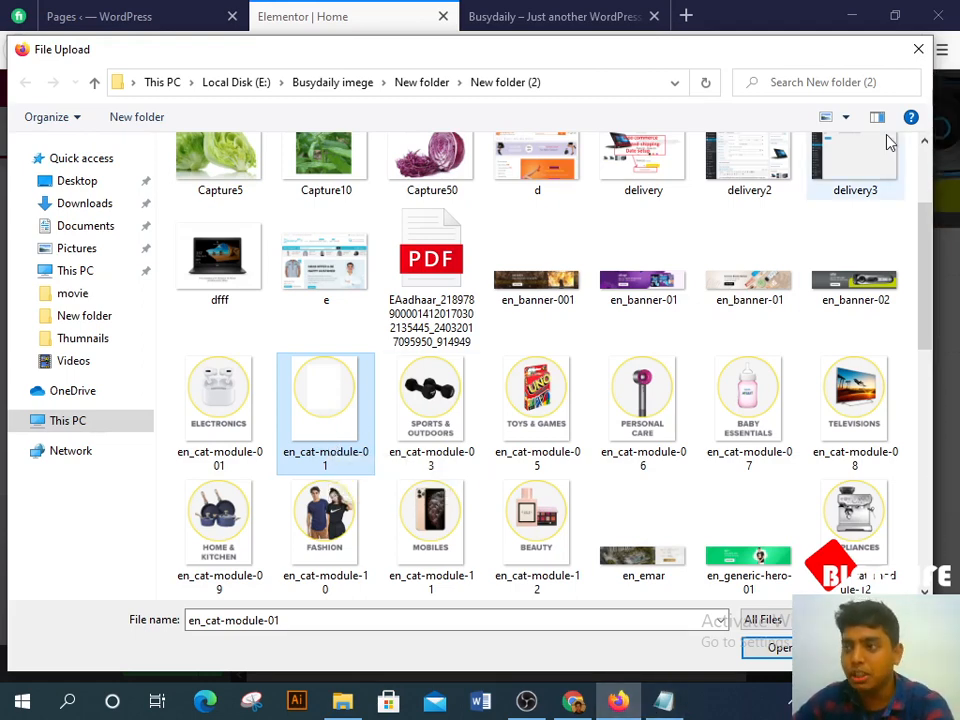
{"action": "left_click", "coordinate": [918, 49]}
{"action": "left_click", "coordinate": [572, 701]}
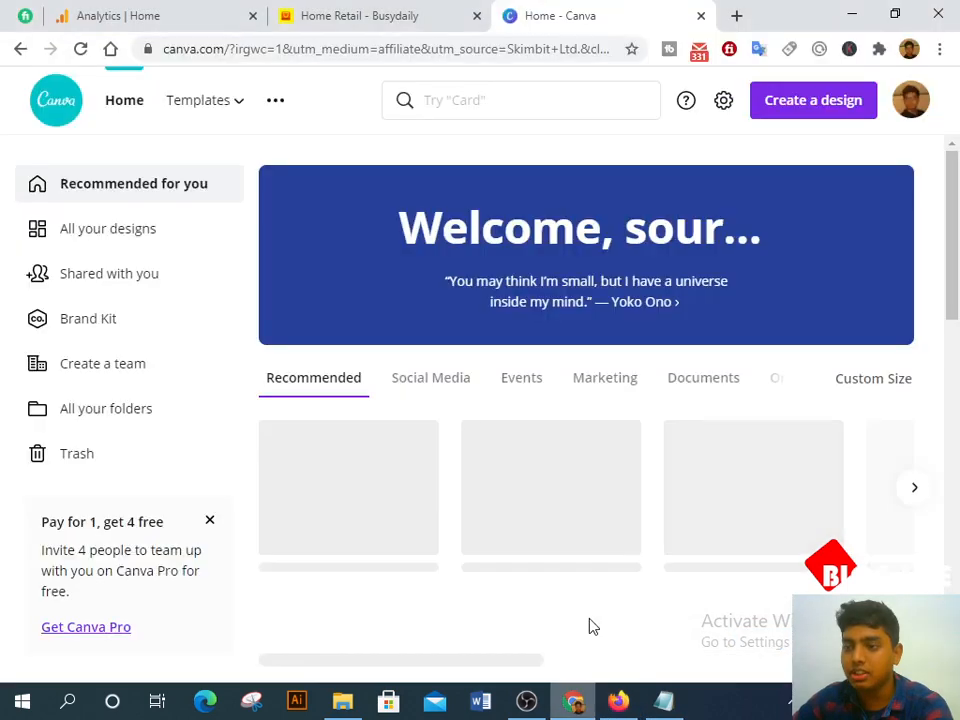
Step: Create a custom-size design of 200 × 256 px
{"action": "left_click", "coordinate": [818, 110]}
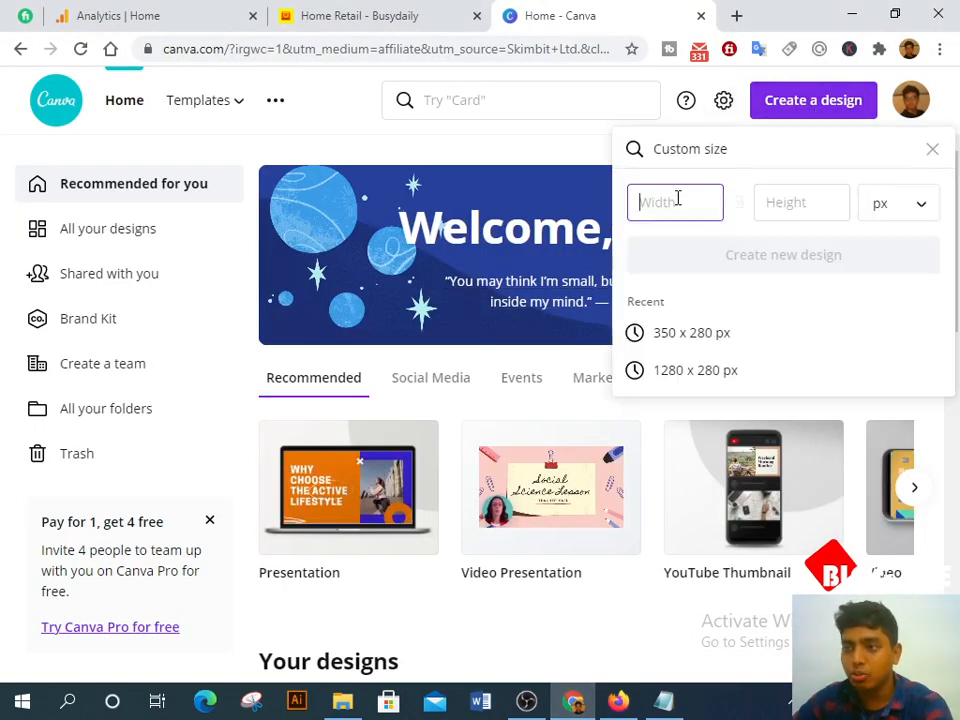
{"action": "type", "text": "200"}
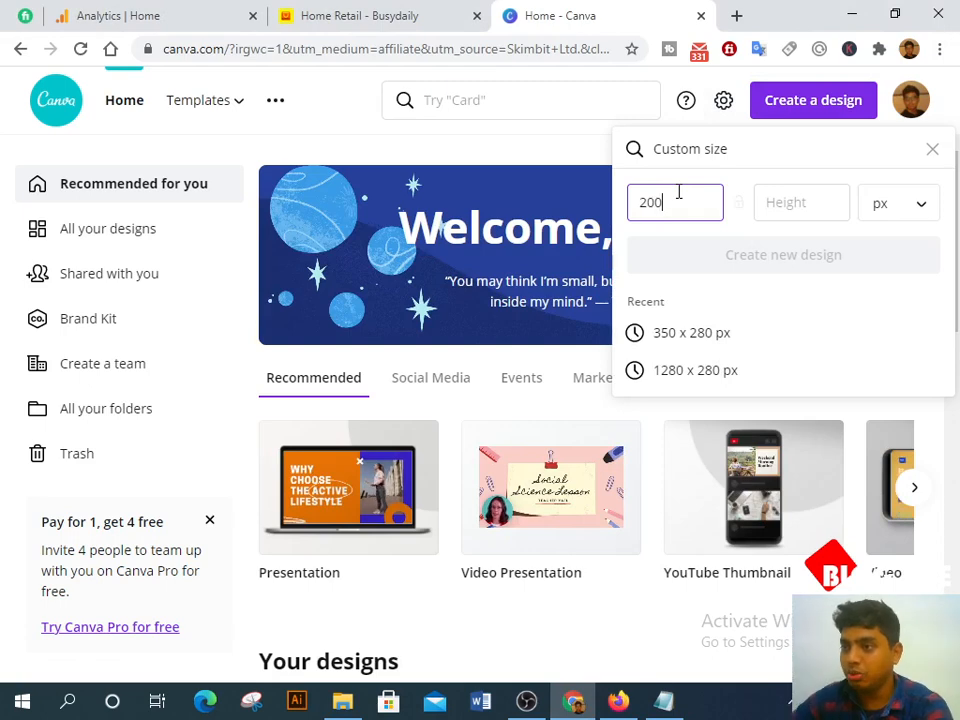
{"action": "left_click", "coordinate": [780, 204]}
{"action": "type", "text": "256"}
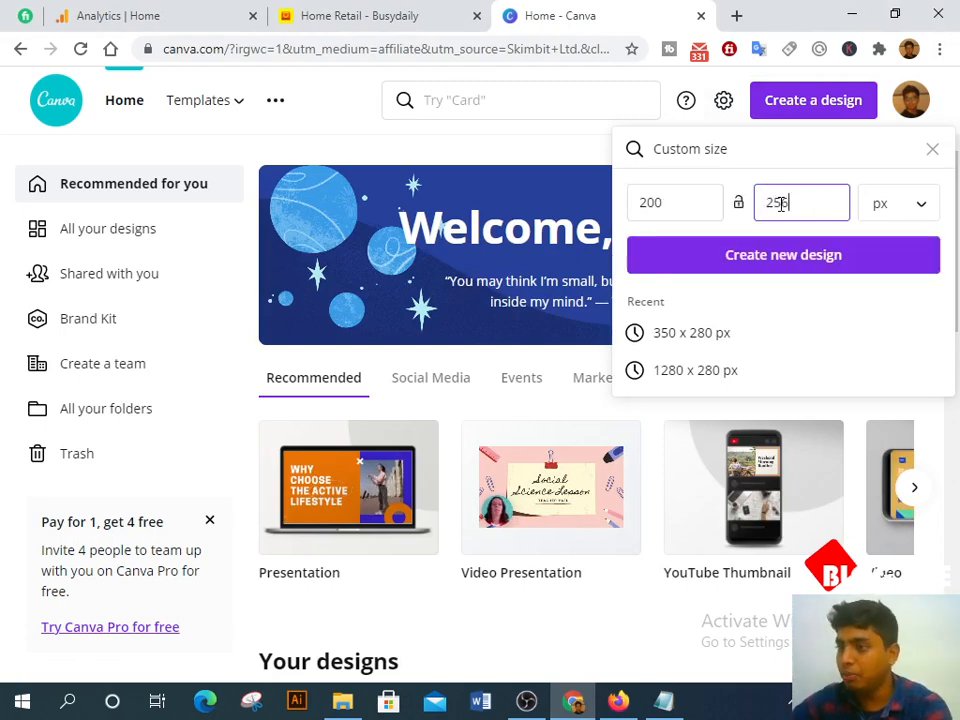
{"action": "left_click", "coordinate": [793, 254]}
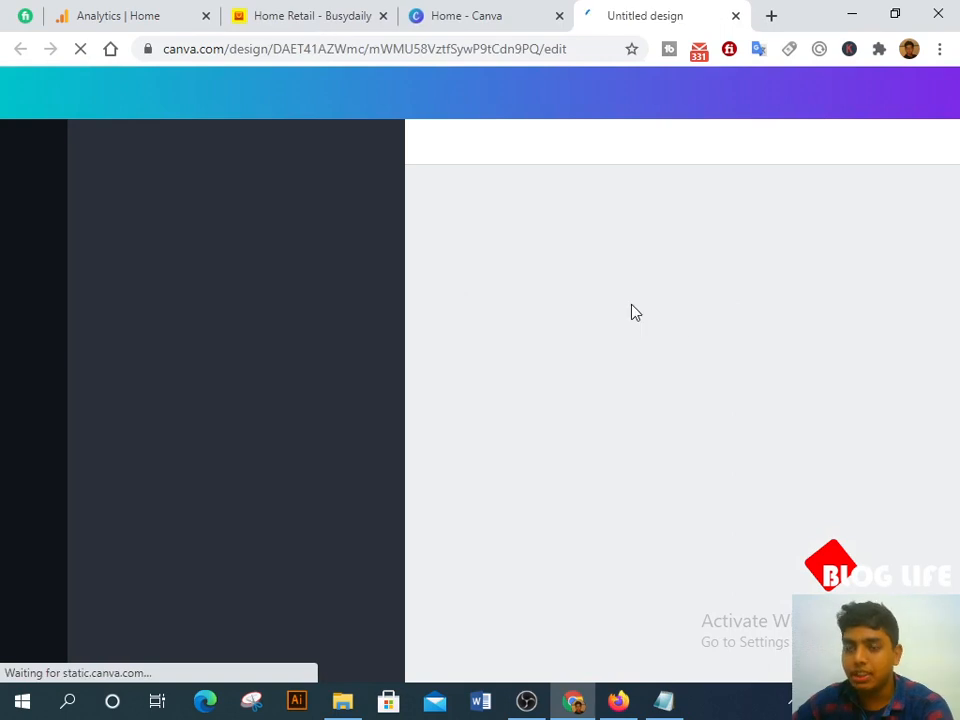
Step: Add the tea-and-cookies stock photo to the blank design
{"action": "left_click", "coordinate": [335, 15]}
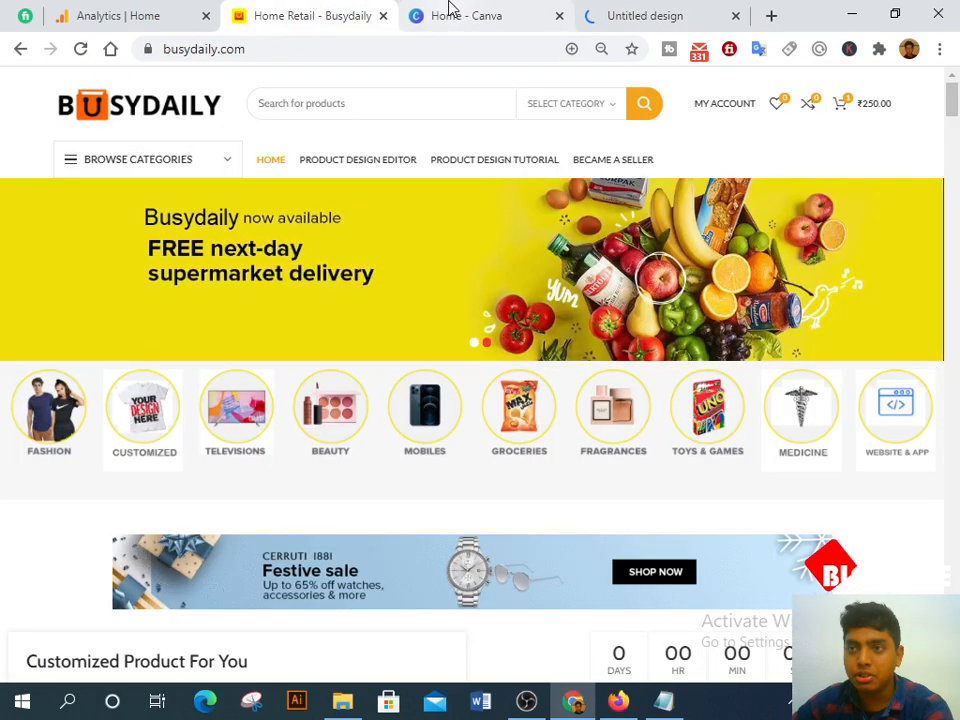
{"action": "left_click", "coordinate": [645, 15]}
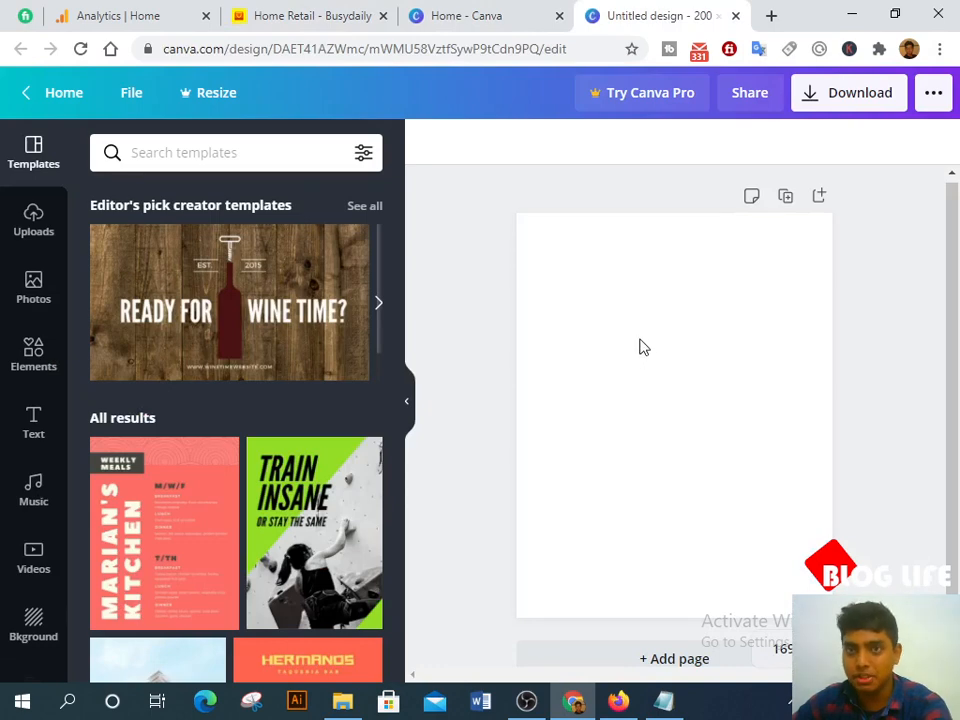
{"action": "left_click", "coordinate": [641, 346]}
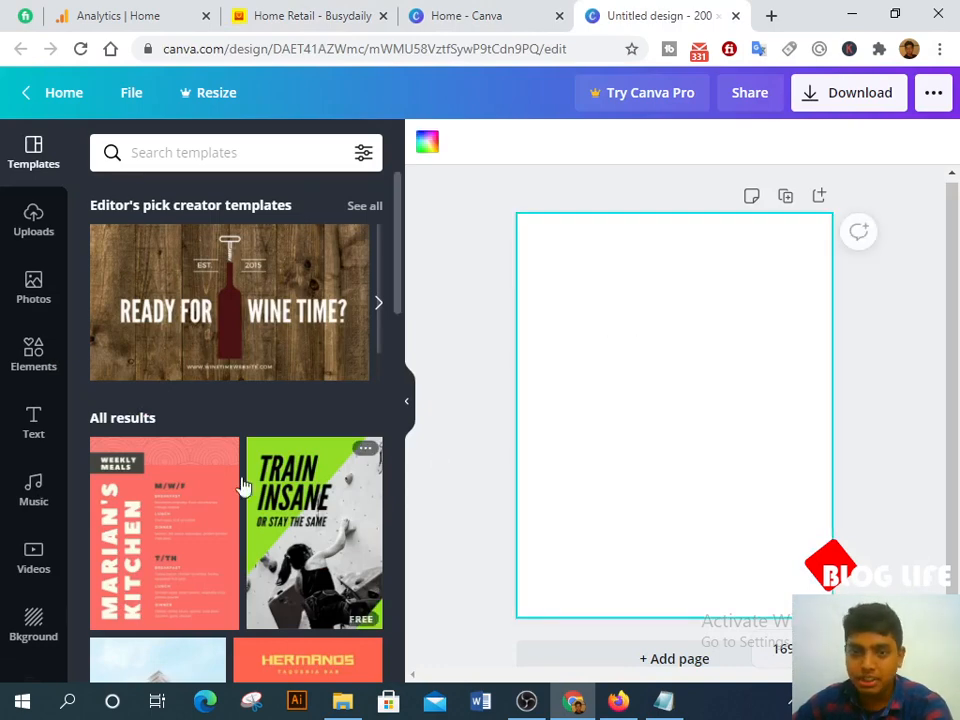
{"action": "left_click", "coordinate": [27, 305]}
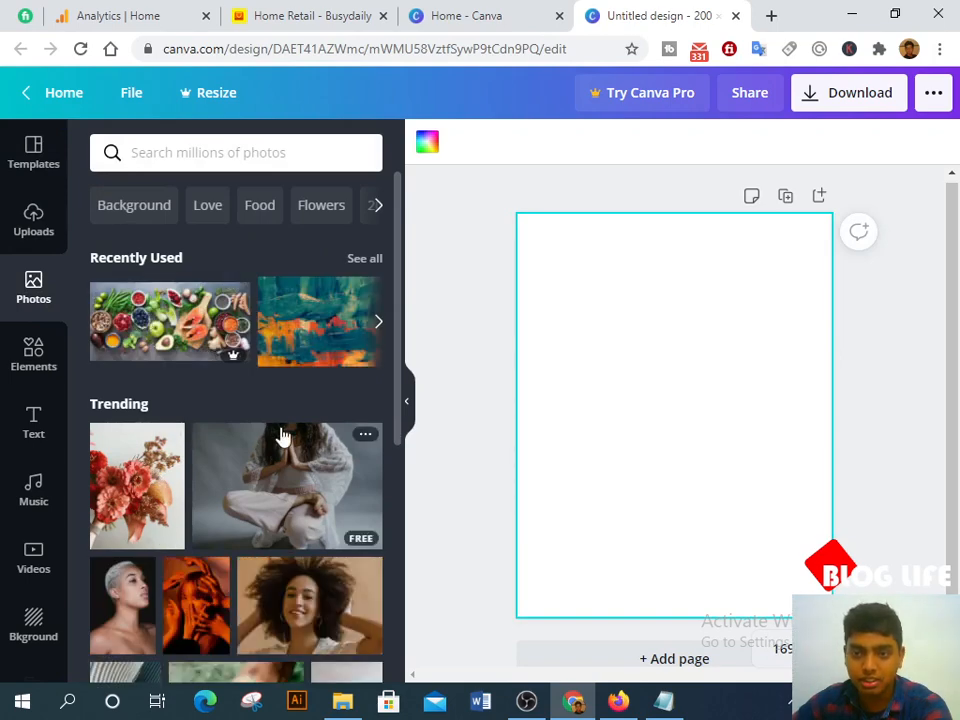
{"action": "scroll", "coordinate": [283, 437], "scroll_direction": "down", "scroll_amount": 1}
{"action": "scroll", "coordinate": [283, 437], "scroll_direction": "down", "scroll_amount": 3}
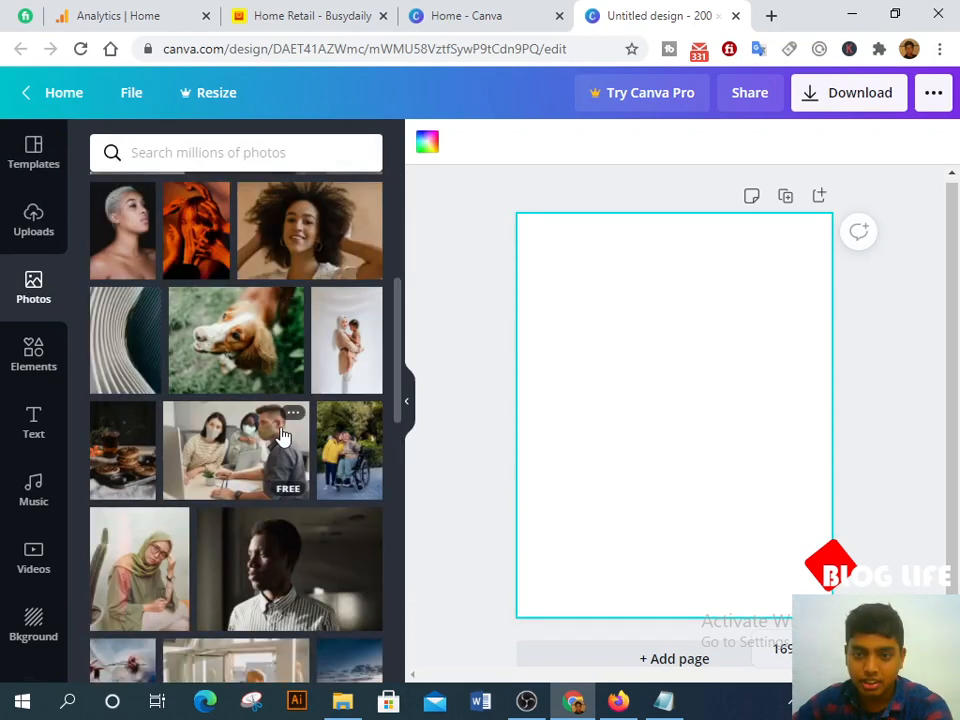
{"action": "left_click", "coordinate": [120, 458]}
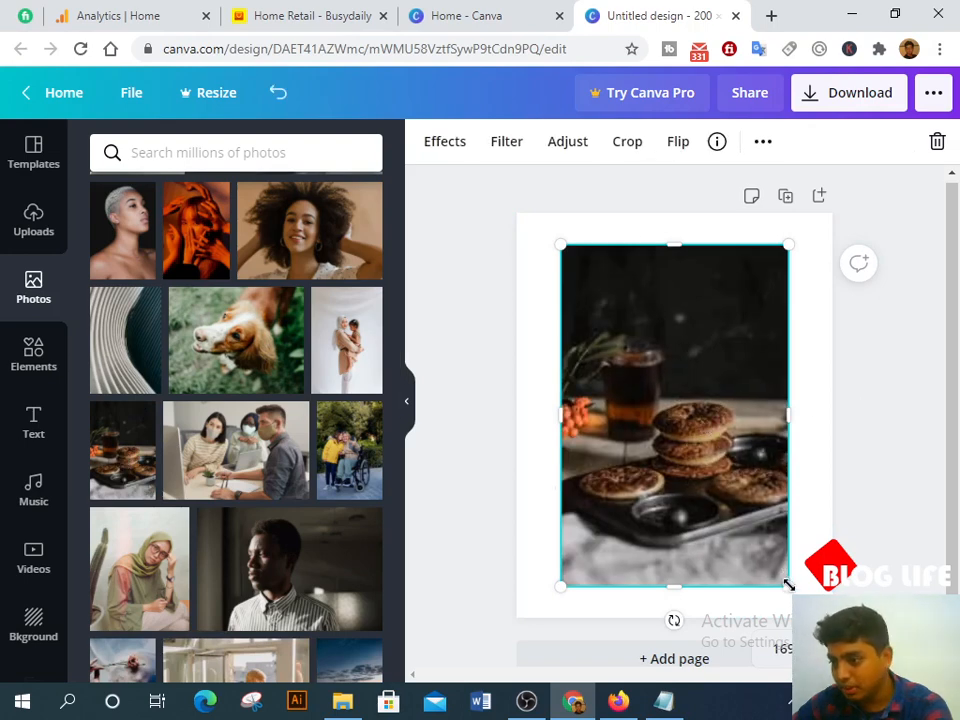
Step: Enlarge the photo, crop it to a landscape shape and position it near the top
{"action": "left_click_drag", "start_coordinate": [788, 585], "coordinate": [796, 597]}
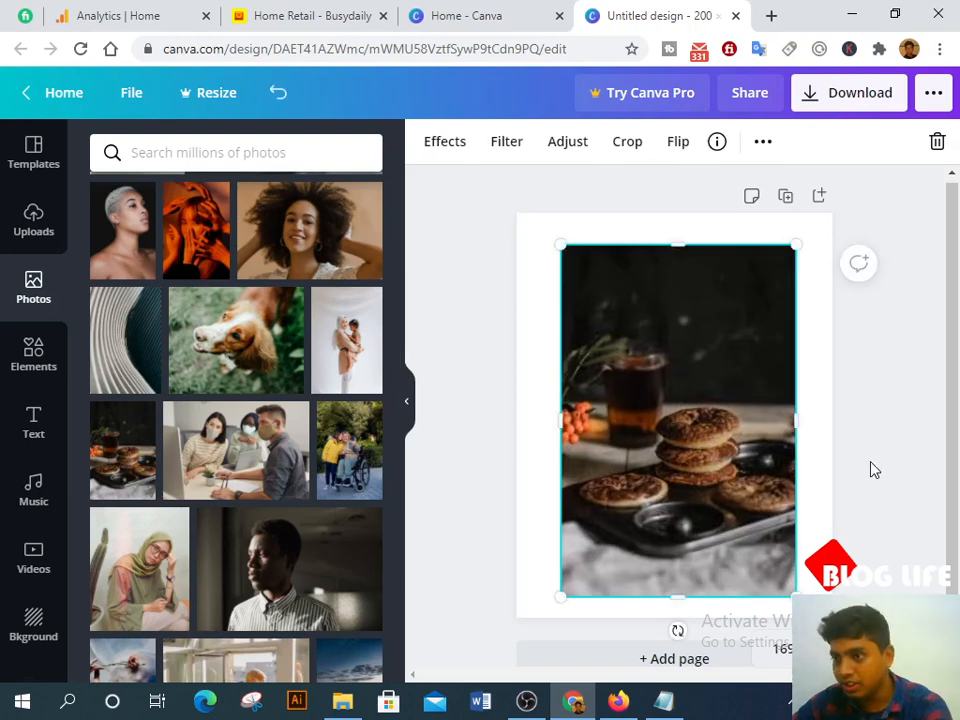
{"action": "left_click_drag", "start_coordinate": [703, 397], "coordinate": [704, 364]}
{"action": "left_click_drag", "start_coordinate": [686, 558], "coordinate": [684, 414]}
{"action": "mouse_move", "coordinate": [700, 328]}
{"action": "left_mouse_down"}
{"action": "mouse_move", "coordinate": [686, 343]}
{"action": "mouse_move", "coordinate": [701, 336]}
{"action": "mouse_move", "coordinate": [698, 351]}
{"action": "left_mouse_up"}
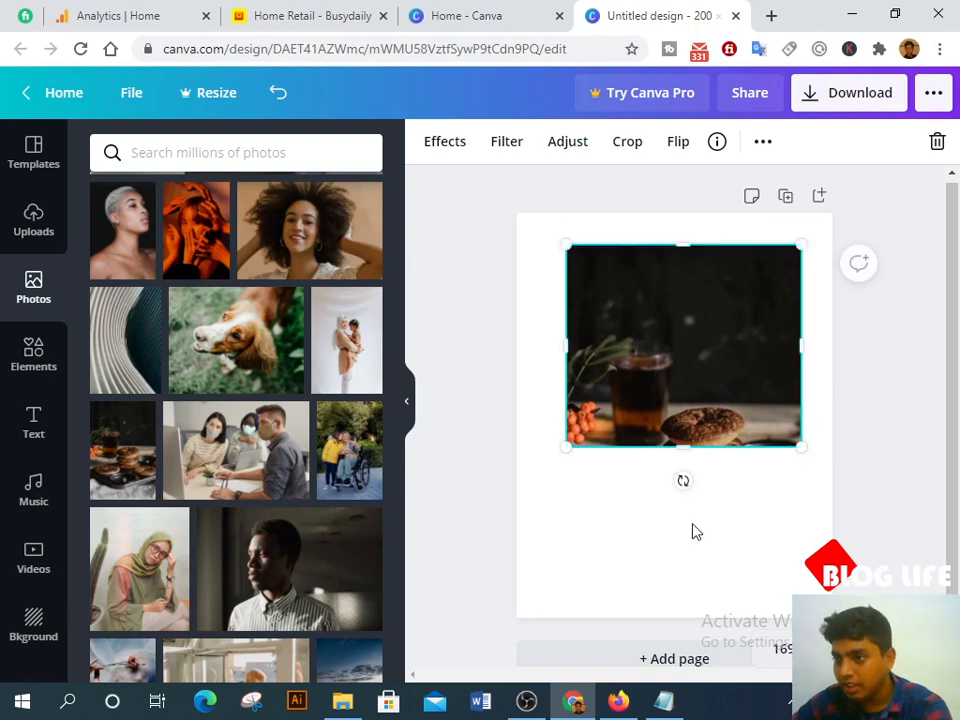
{"action": "left_click_drag", "start_coordinate": [555, 524], "coordinate": [830, 550]}
{"action": "left_click", "coordinate": [33, 424]}
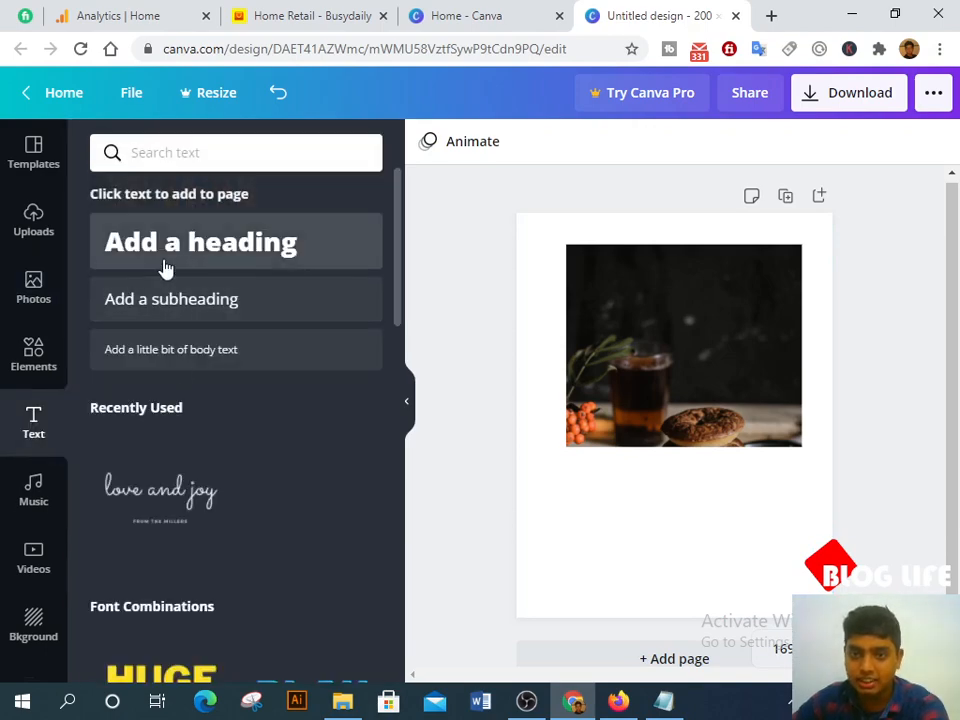
Step: Add a heading below the photo, colour it black and change its text to 'Grocery'
{"action": "left_click", "coordinate": [167, 268]}
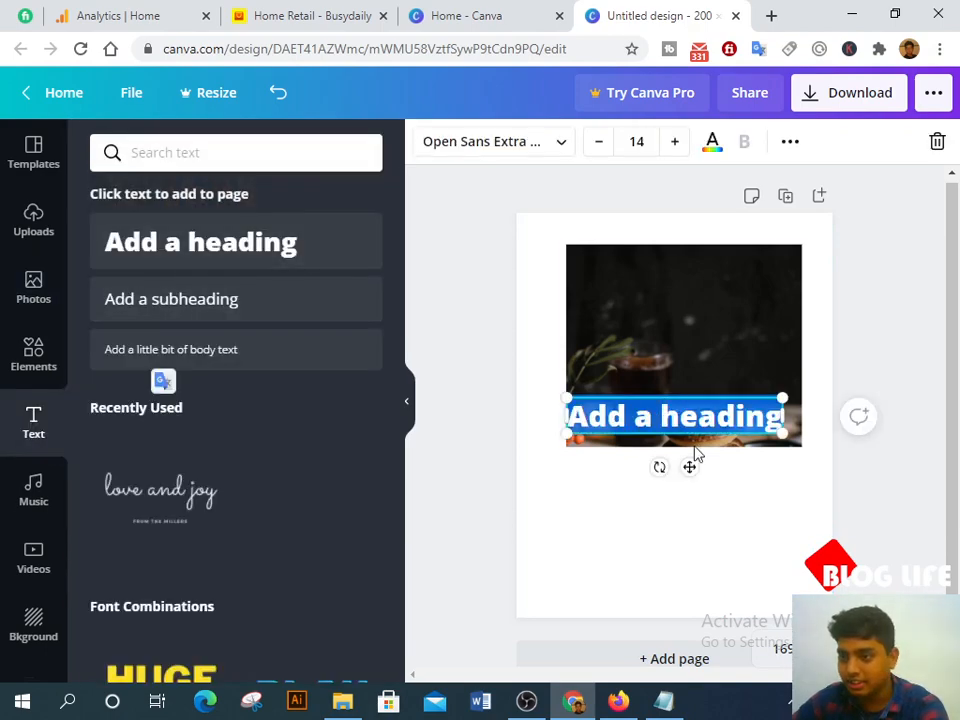
{"action": "left_click_drag", "start_coordinate": [690, 466], "coordinate": [705, 570]}
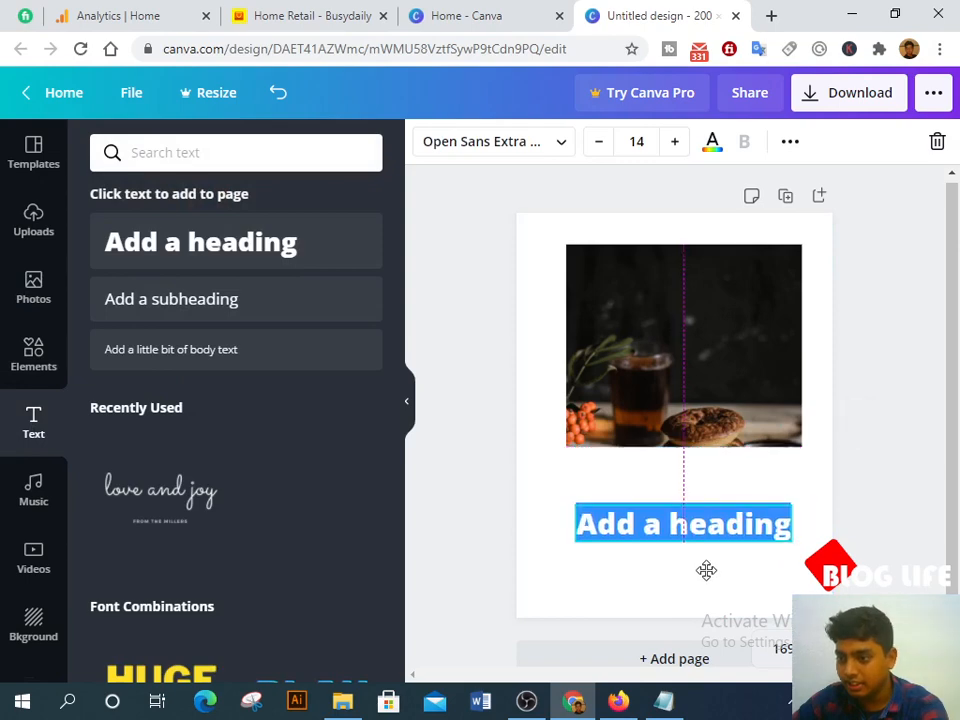
{"action": "key", "text": "BackSpace"}
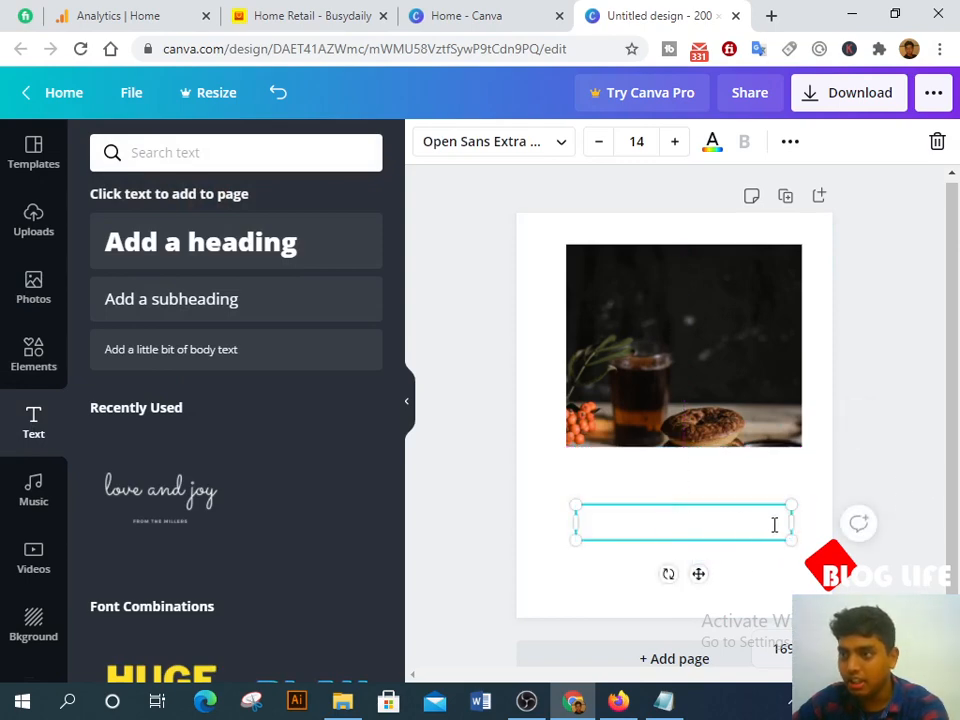
{"action": "left_click", "coordinate": [708, 150]}
{"action": "left_click", "coordinate": [110, 512]}
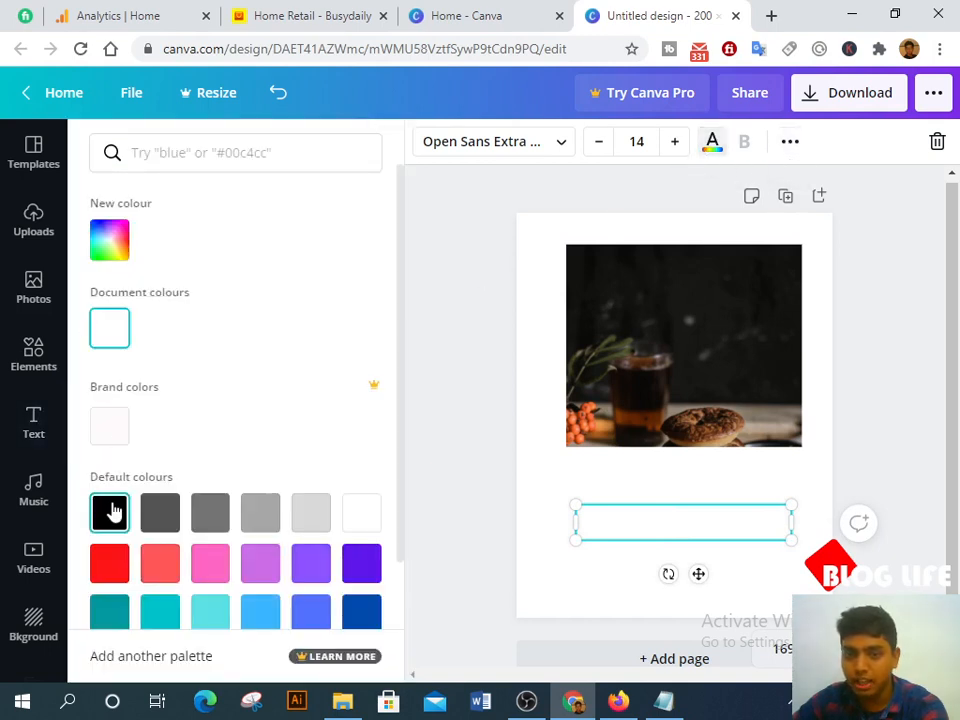
{"action": "left_click", "coordinate": [634, 525]}
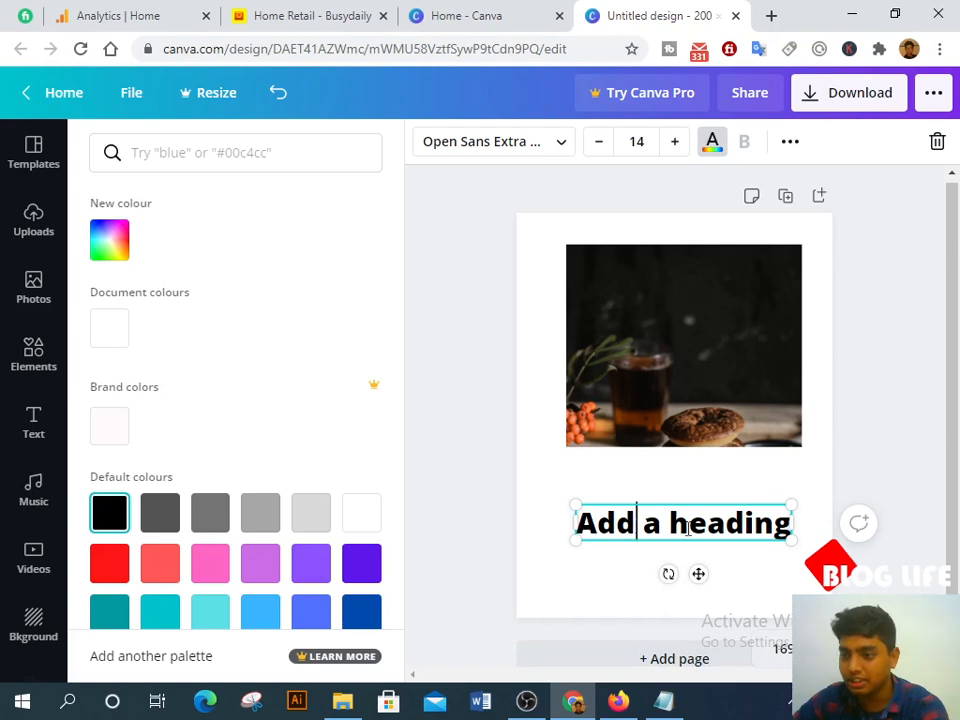
{"action": "key", "text": "BackSpace"}
{"action": "key", "text": "BackSpace"}
{"action": "key", "text": "BackSpace"}
{"action": "key", "text": "BackSpace"}
{"action": "key", "text": "BackSpace"}
{"action": "key", "text": "BackSpace"}
{"action": "key", "text": "BackSpace"}
{"action": "key", "text": "BackSpace"}
{"action": "key", "text": "BackSpace"}
{"action": "key", "text": "BackSpace"}
{"action": "key", "text": "BackSpace"}
{"action": "key", "text": "BackSpace"}
{"action": "key", "text": "BackSpace"}
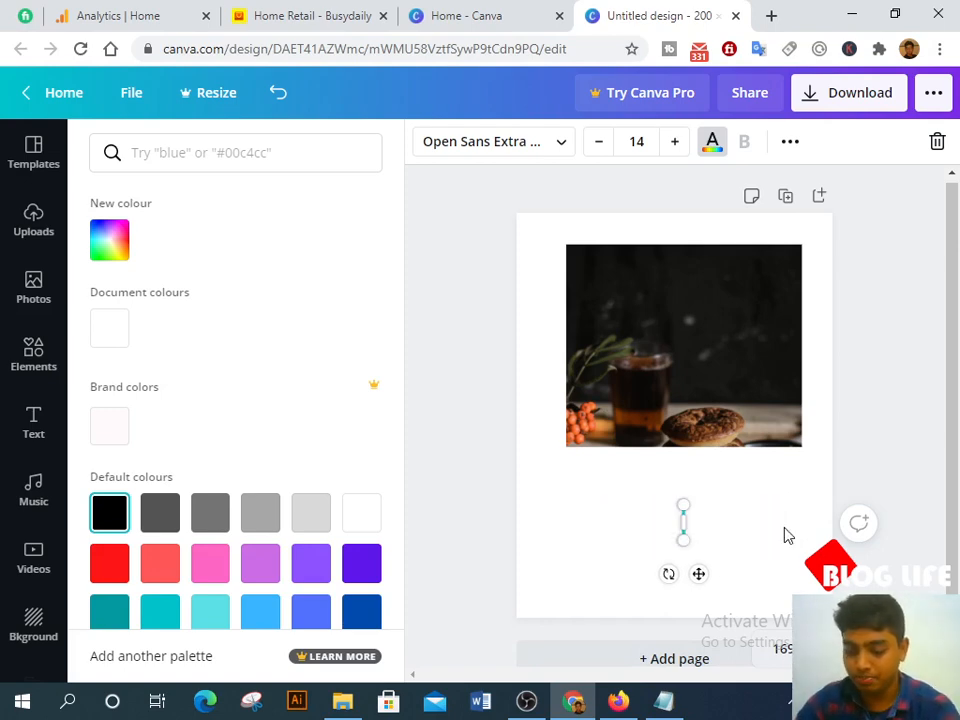
{"action": "type", "text": "Gro"}
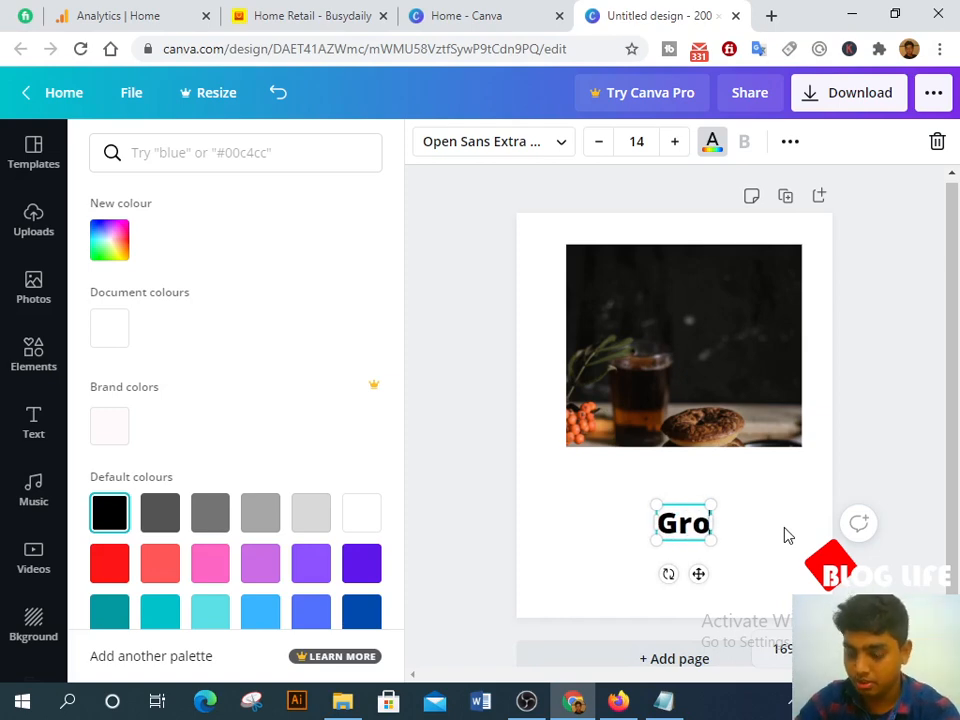
{"action": "type", "text": "cery"}
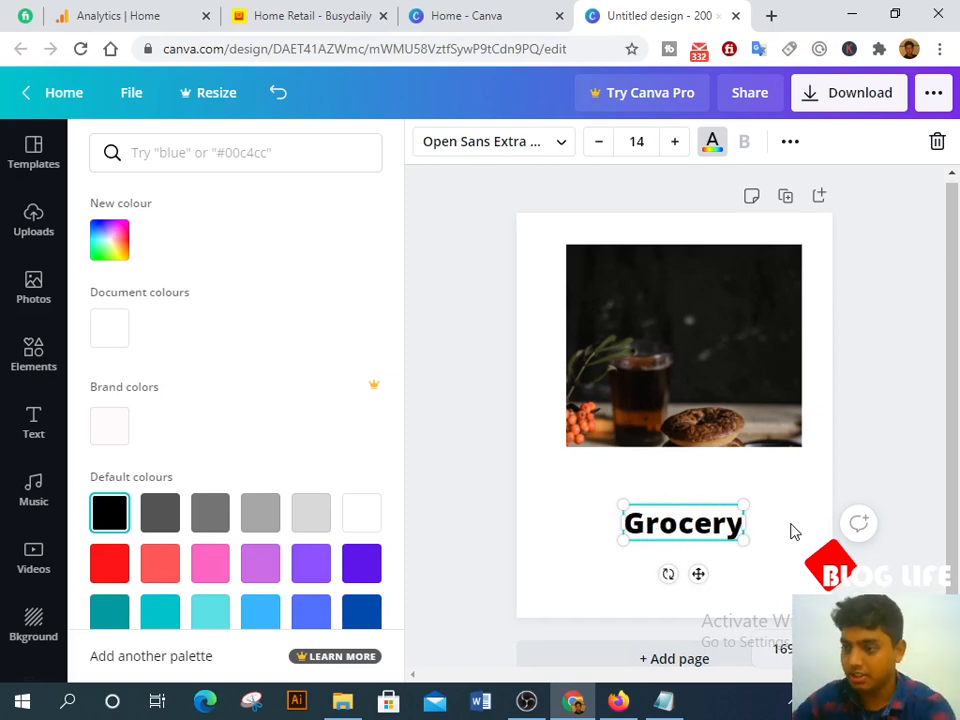
{"action": "left_click", "coordinate": [901, 411]}
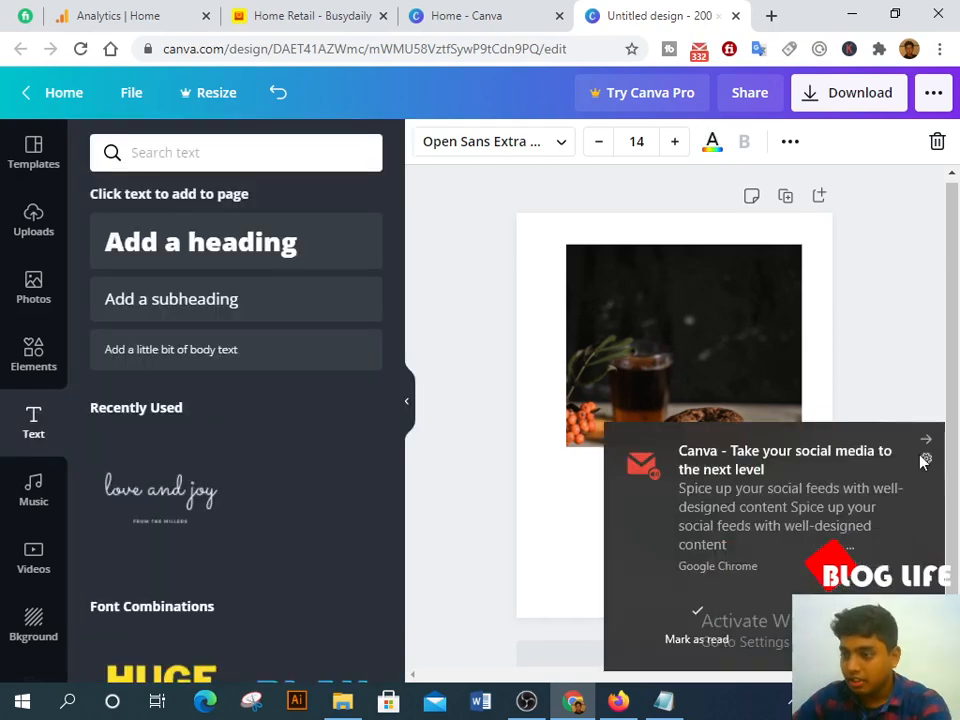
{"action": "left_click", "coordinate": [925, 443]}
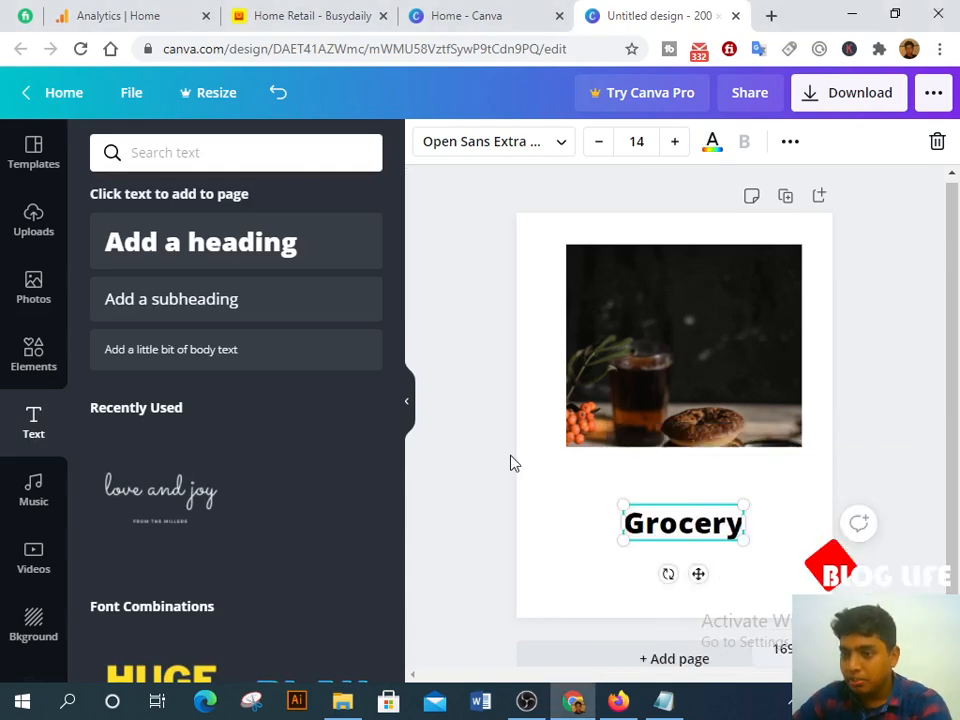
{"action": "left_click", "coordinate": [701, 585]}
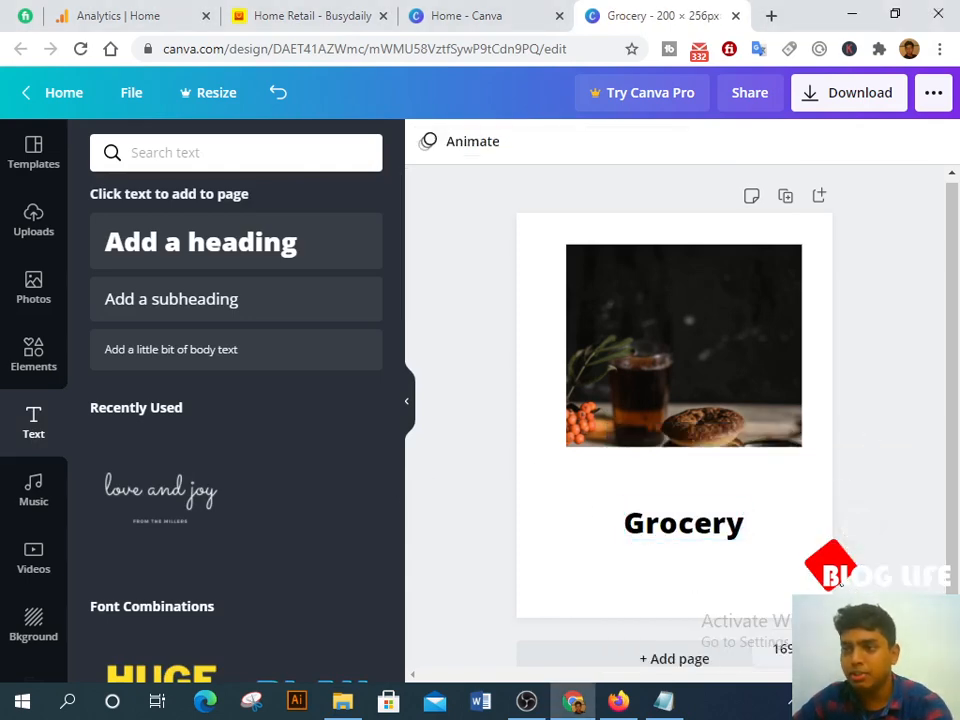
Step: Download the card as Grocery.png, preview it in Photos, then close the success popup
{"action": "left_click", "coordinate": [840, 100]}
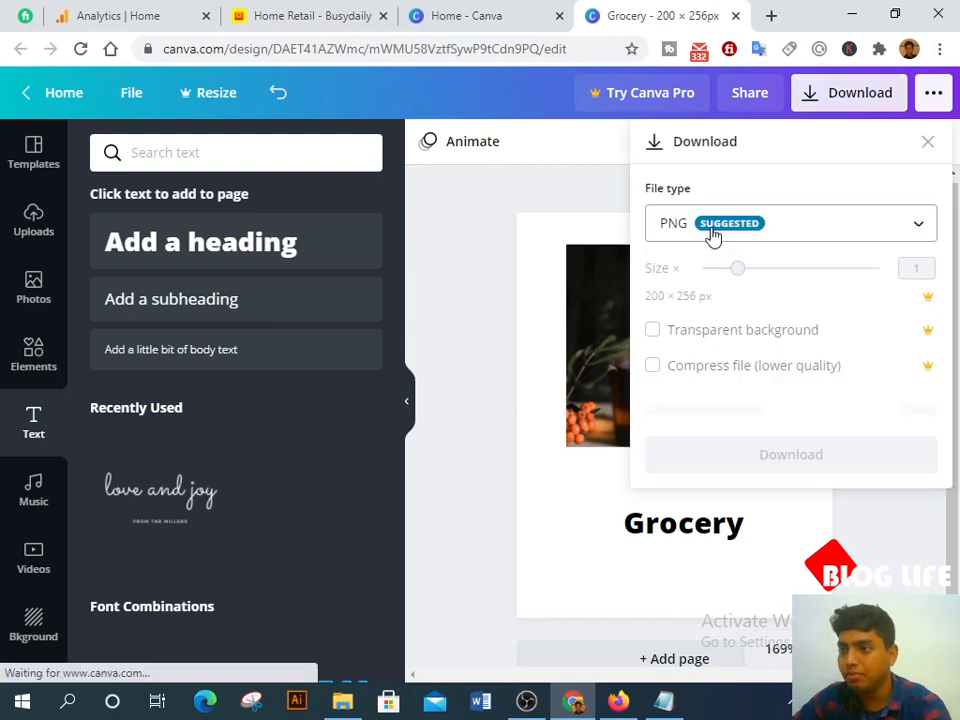
{"action": "left_click", "coordinate": [787, 413]}
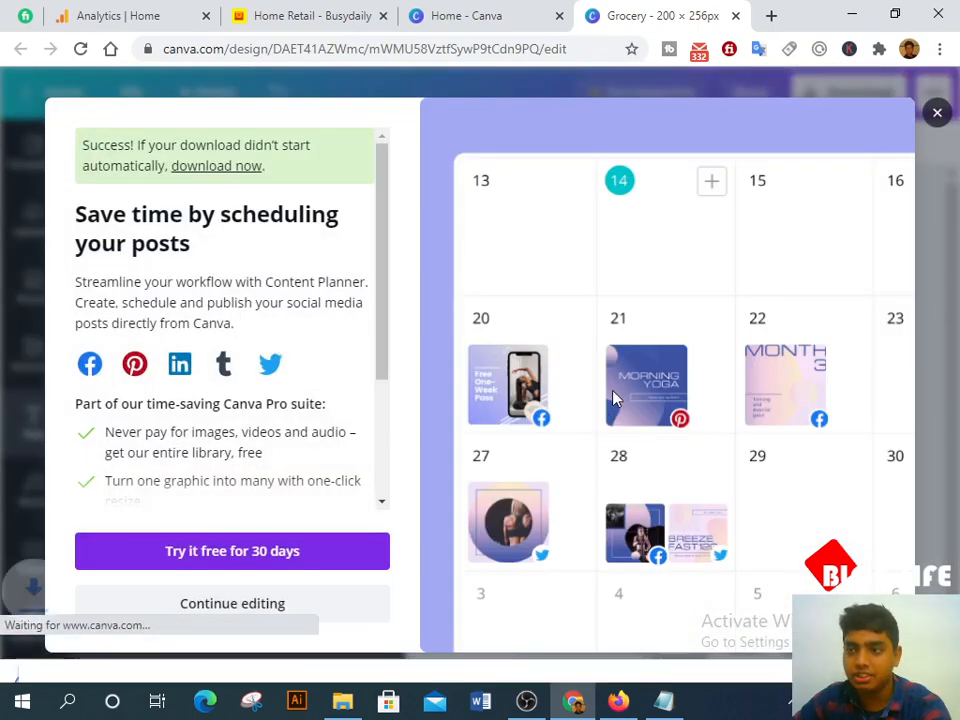
{"action": "left_click", "coordinate": [73, 658]}
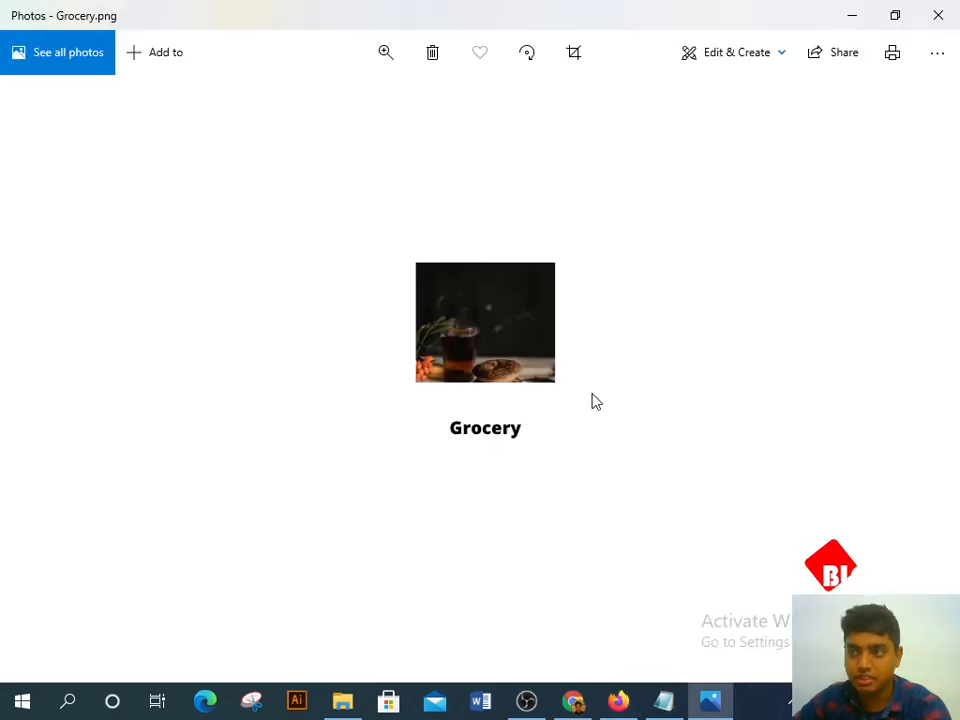
{"action": "left_click", "coordinate": [940, 12]}
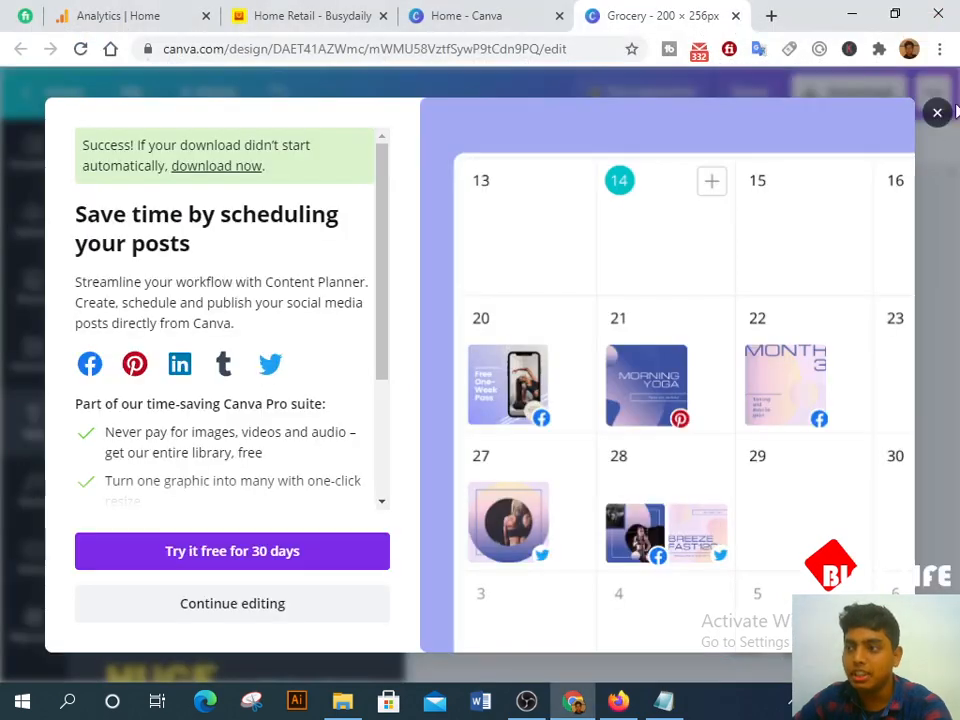
{"action": "left_click", "coordinate": [938, 114]}
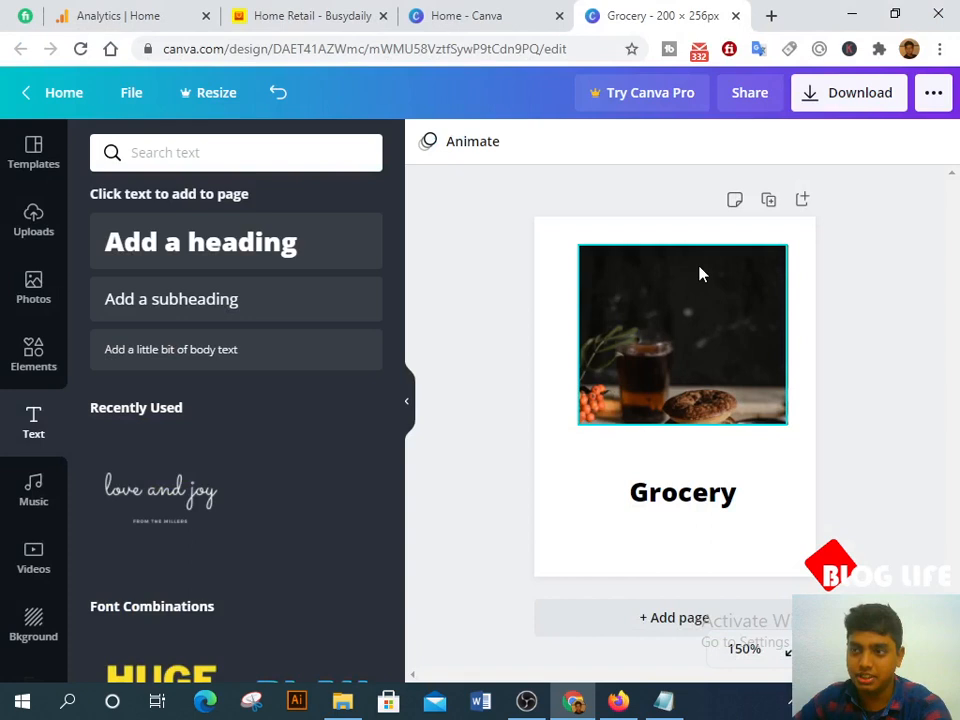
Step: Select and deselect all elements of the Grocery card, then show Canva's template library
{"action": "key", "text": "ctrl+a"}
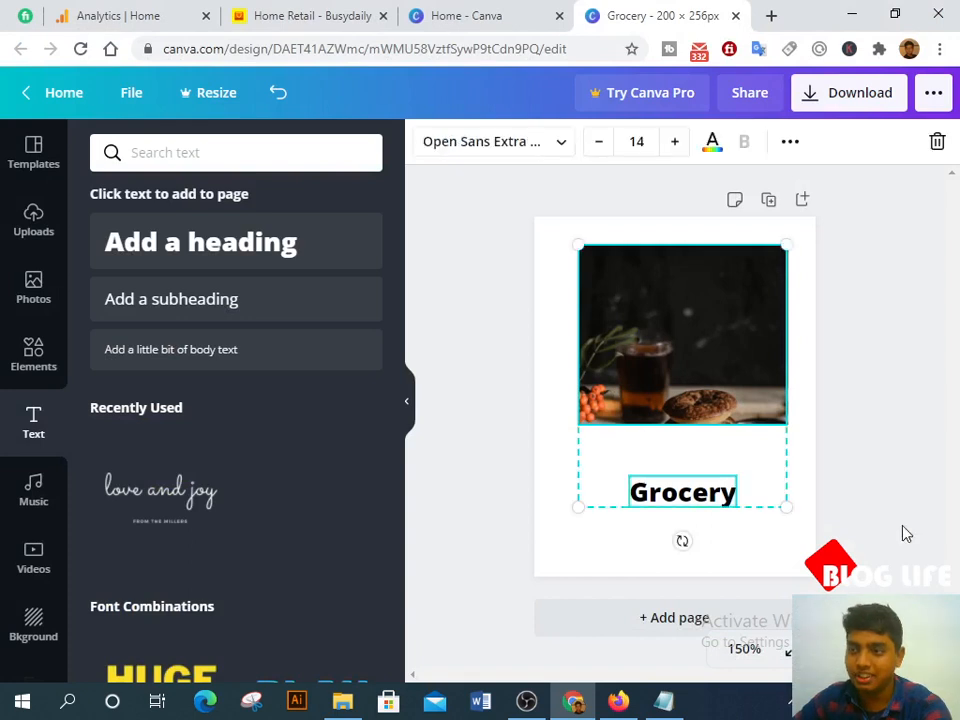
{"action": "left_click", "coordinate": [905, 533]}
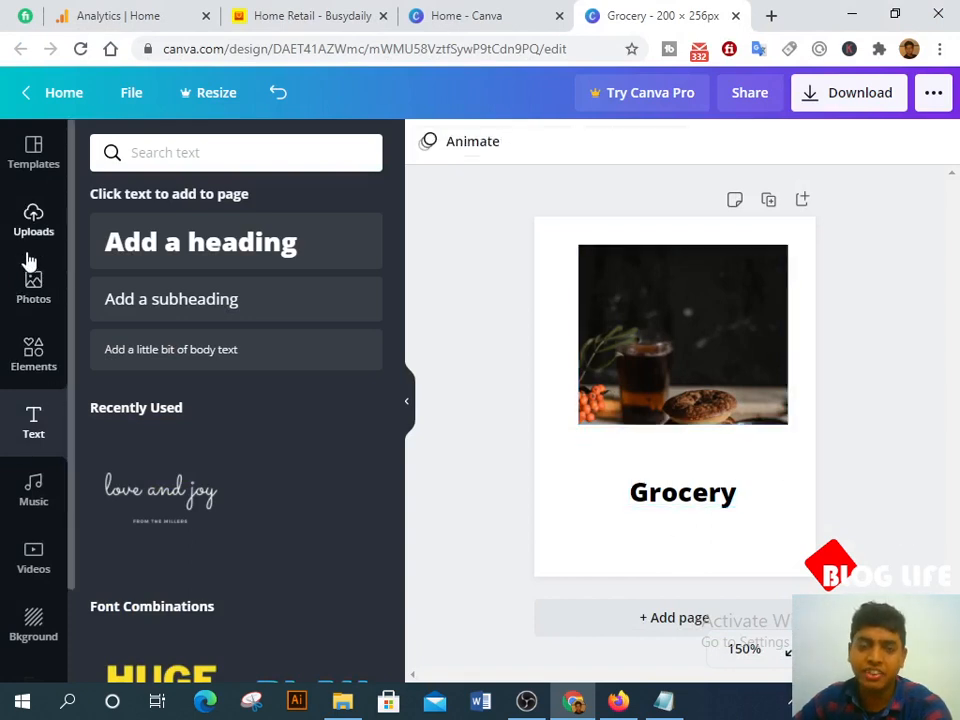
{"action": "left_click", "coordinate": [20, 175]}
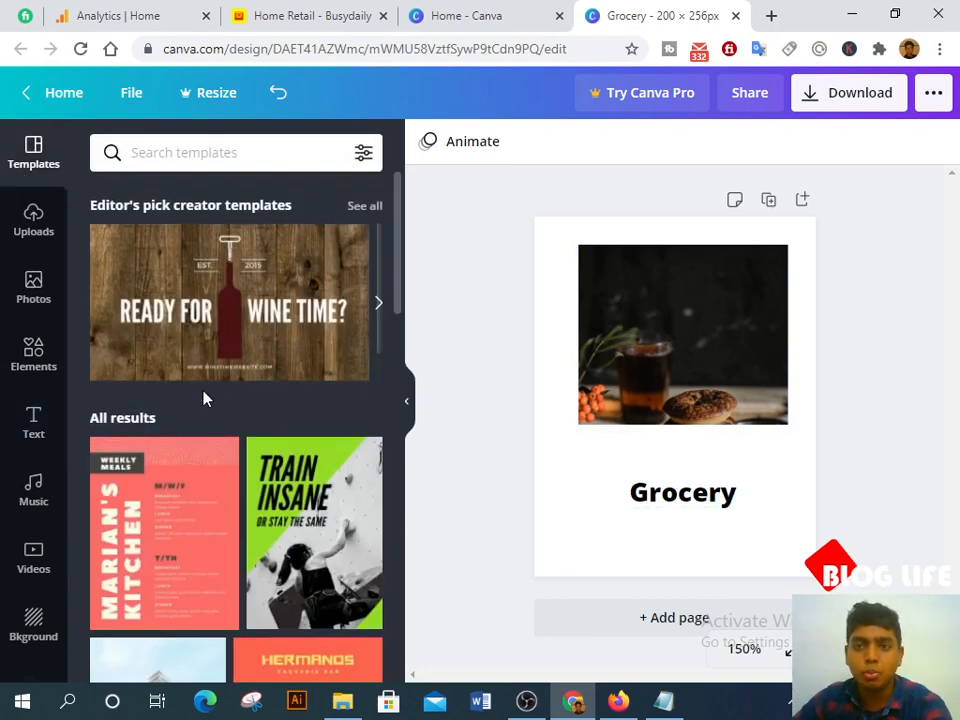
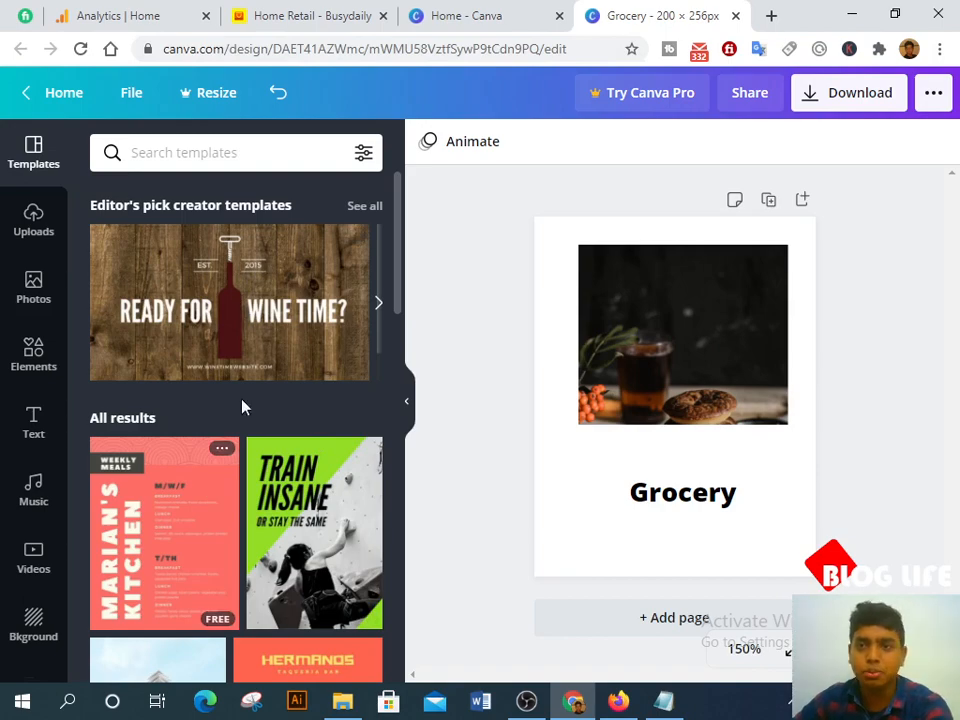
Step: Leave the Canva Grocery design and return to Firefox's Elementor Insert Media upload window
{"action": "scroll", "coordinate": [272, 535], "scroll_direction": "down", "scroll_amount": 5}
{"action": "scroll", "coordinate": [274, 536], "scroll_direction": "up", "scroll_amount": 5}
{"action": "left_click", "coordinate": [618, 702]}
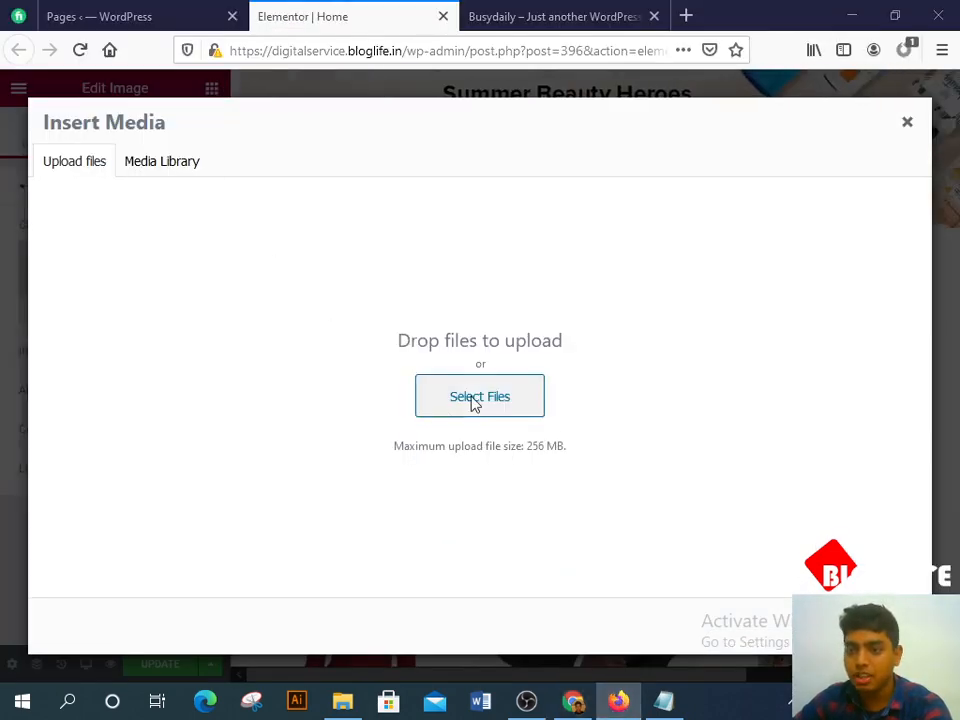
Step: Select the seven en_cat-module files (001, 03, 05, 06, 07, 09, 10) for upload
{"action": "left_click", "coordinate": [474, 400]}
{"action": "scroll", "coordinate": [445, 445], "scroll_direction": "down", "scroll_amount": 3}
{"action": "scroll", "coordinate": [563, 408], "scroll_direction": "up", "scroll_amount": 2}
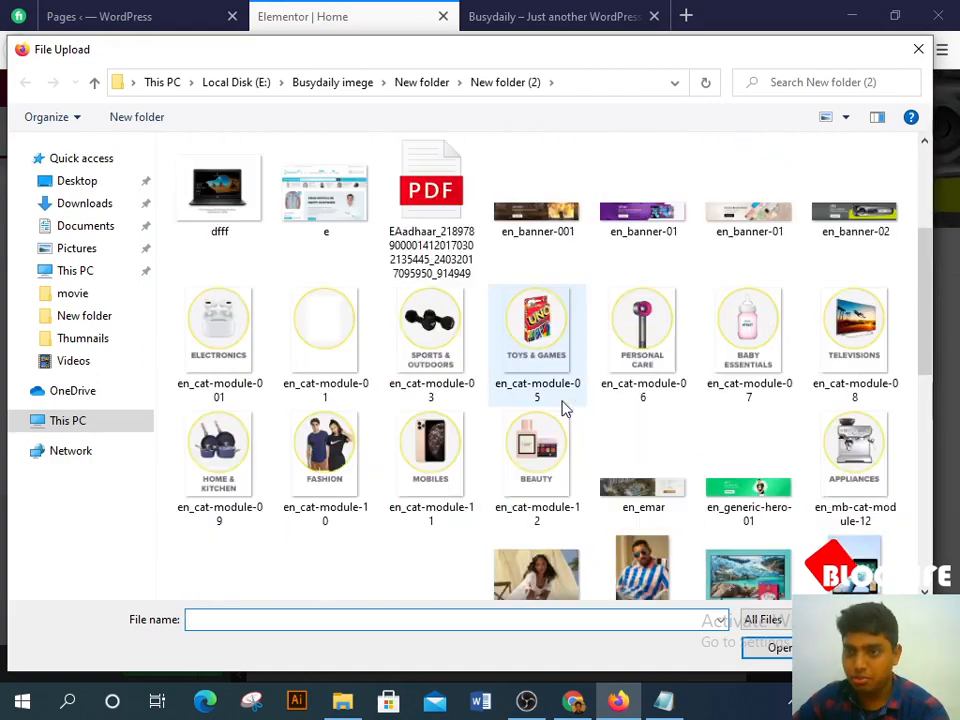
{"action": "left_click", "coordinate": [548, 325]}
{"action": "left_click", "coordinate": [640, 325], "text": "ctrl"}
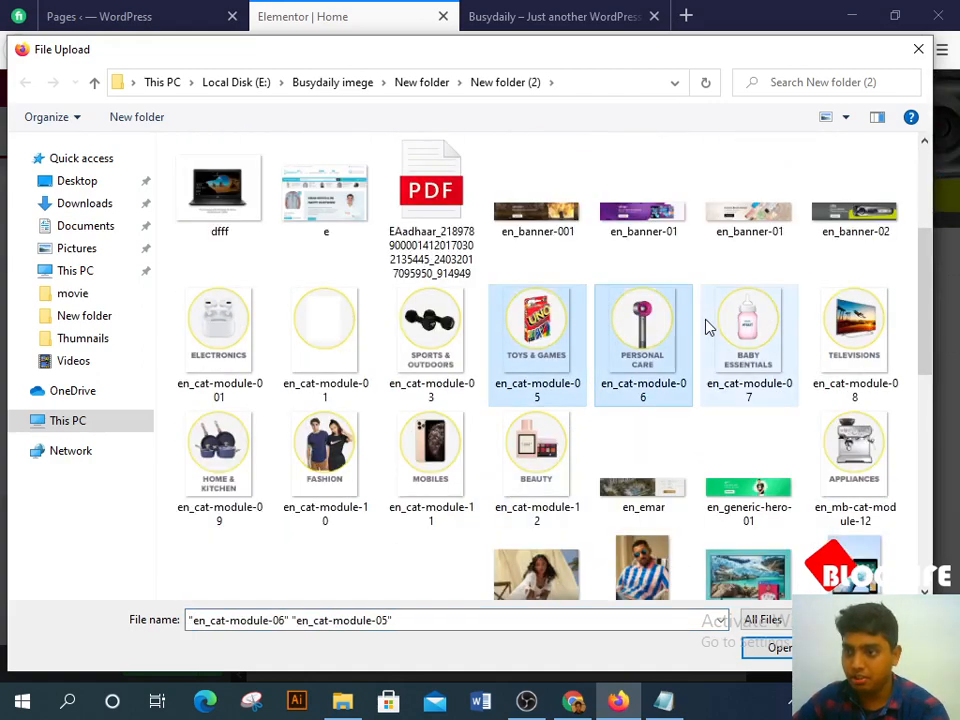
{"action": "left_click", "coordinate": [749, 325], "text": "ctrl"}
{"action": "left_click", "coordinate": [431, 325], "text": "ctrl"}
{"action": "left_click", "coordinate": [243, 323], "text": "ctrl"}
{"action": "left_click", "coordinate": [231, 403], "text": "ctrl"}
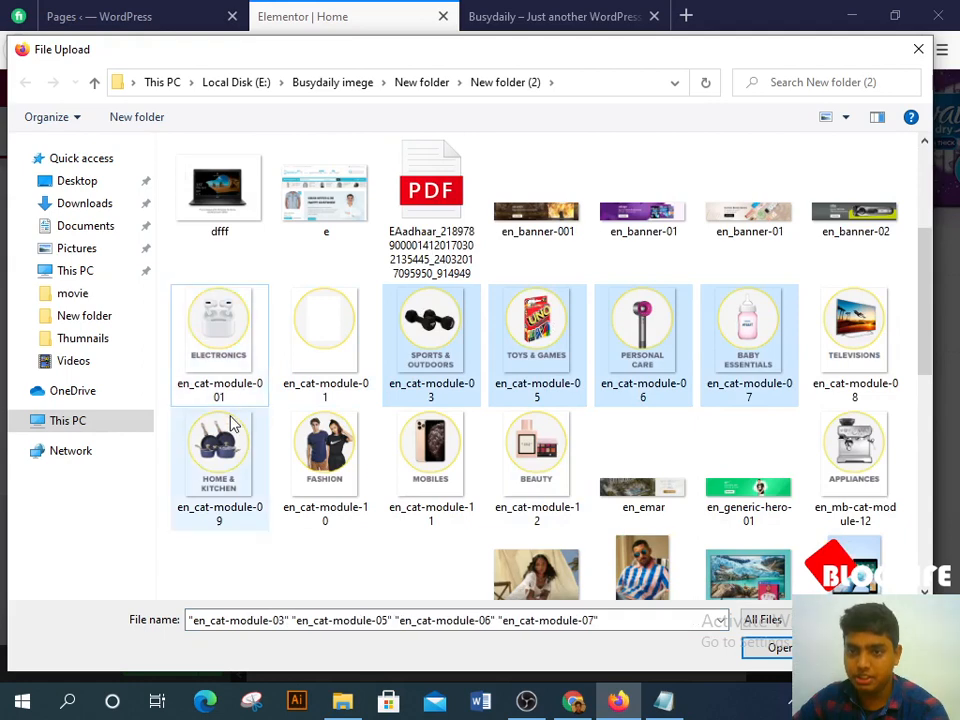
{"action": "left_click", "coordinate": [229, 417], "text": "ctrl"}
{"action": "left_click", "coordinate": [232, 380], "text": "ctrl"}
{"action": "left_click", "coordinate": [310, 423], "text": "ctrl"}
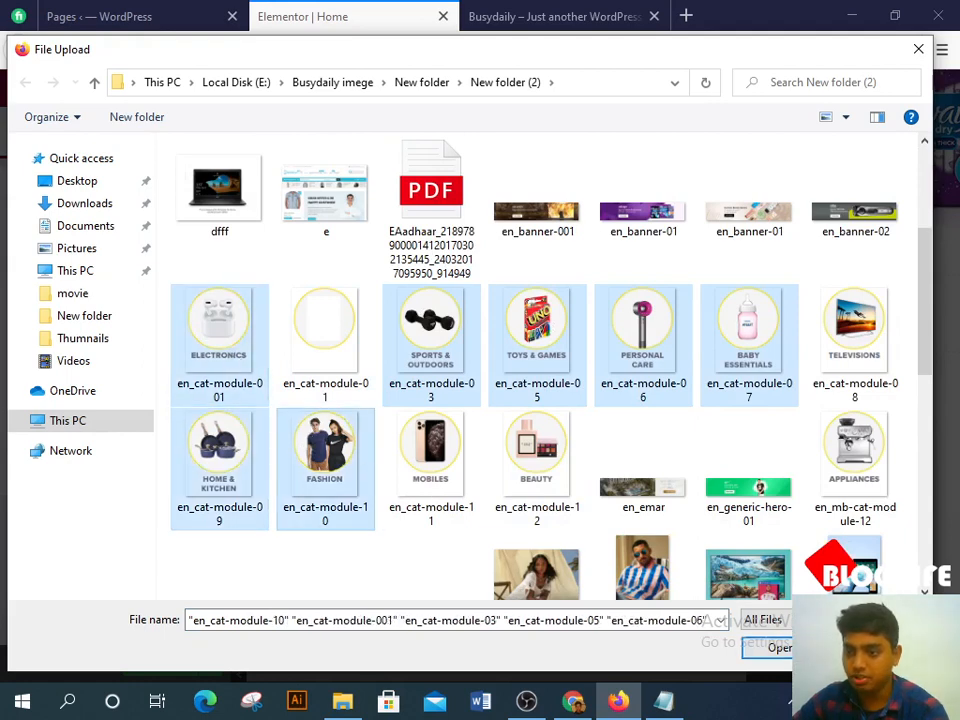
Step: Upload the seven images and insert the ELECTRONICS image into the first column
{"action": "left_click", "coordinate": [768, 647]}
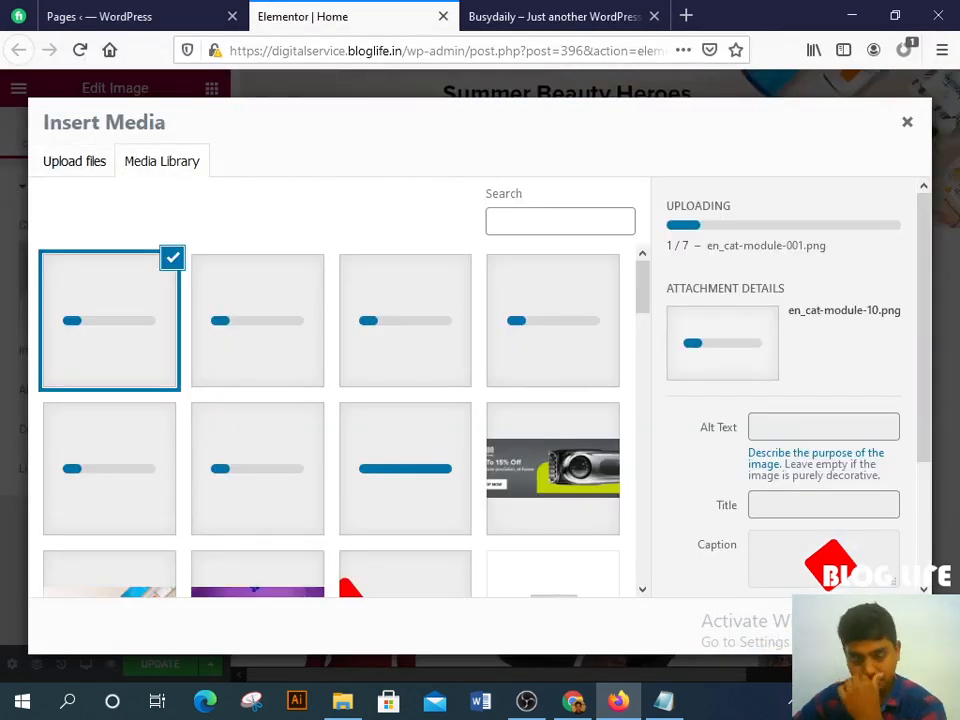
{"action": "left_click", "coordinate": [437, 474]}
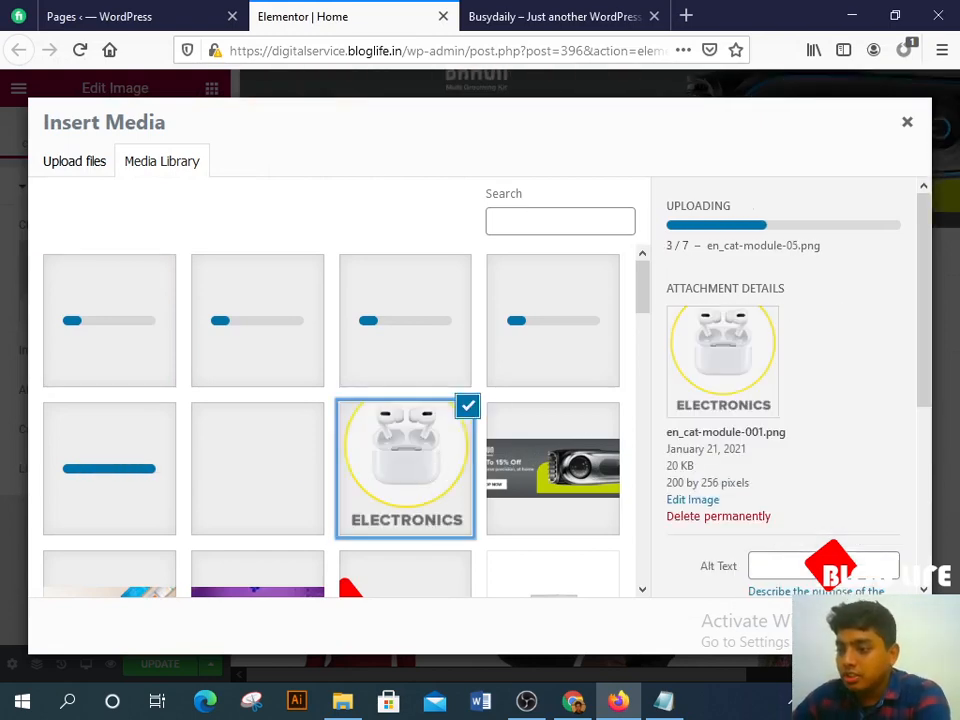
{"action": "left_click", "coordinate": [872, 626]}
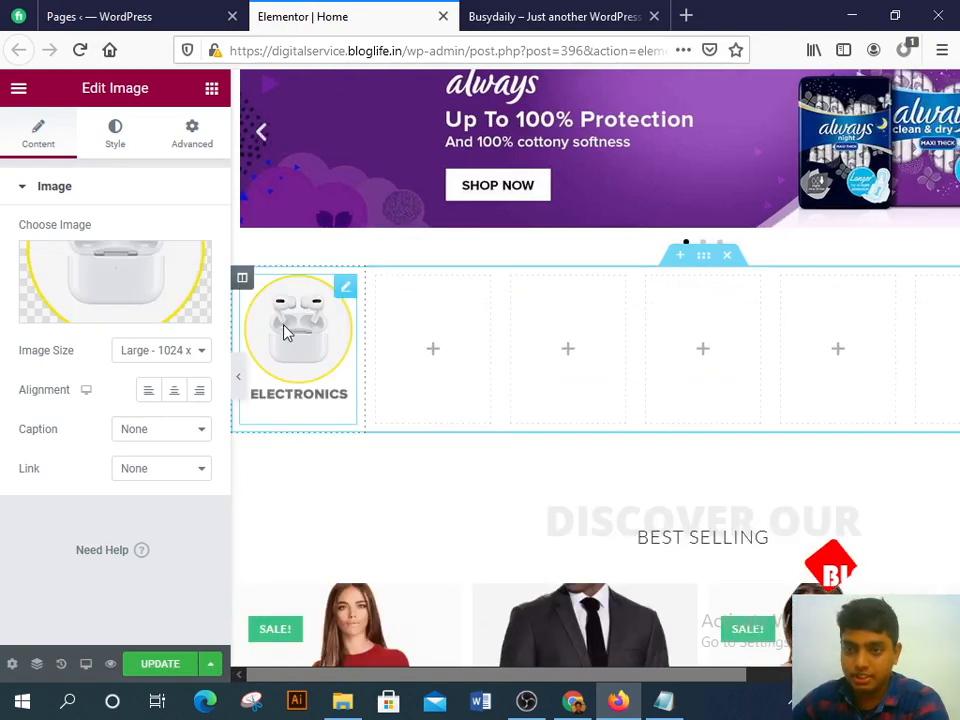
Step: Copy the ELECTRONICS image widget and paste it into the second, third and fourth columns
{"action": "right_click", "coordinate": [284, 328]}
{"action": "left_click", "coordinate": [325, 407]}
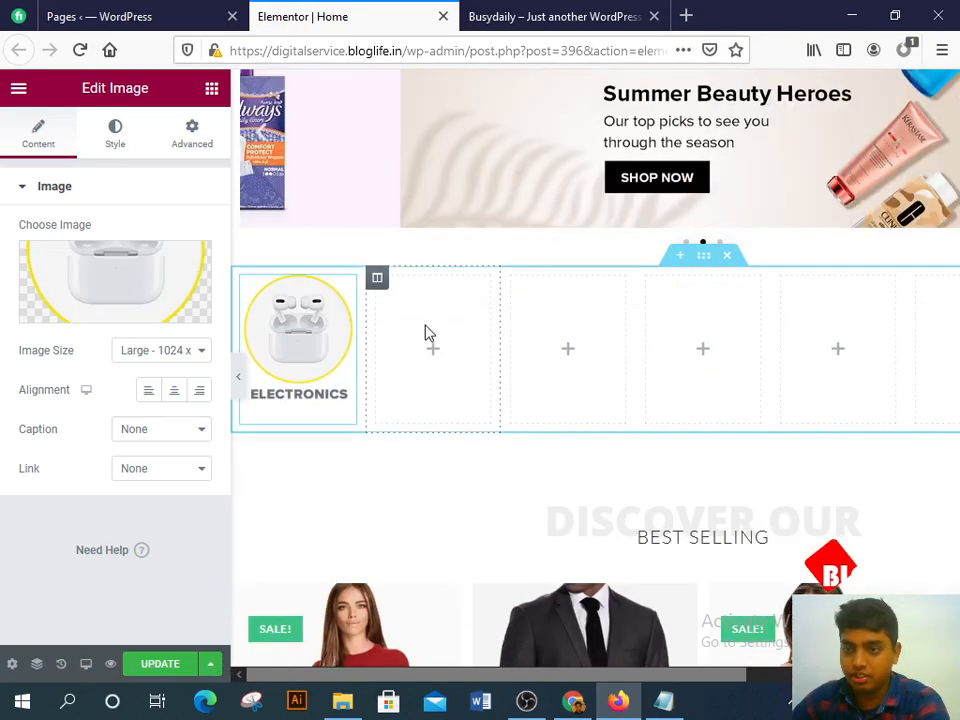
{"action": "right_click", "coordinate": [424, 336]}
{"action": "left_click", "coordinate": [482, 469]}
{"action": "right_click", "coordinate": [547, 336]}
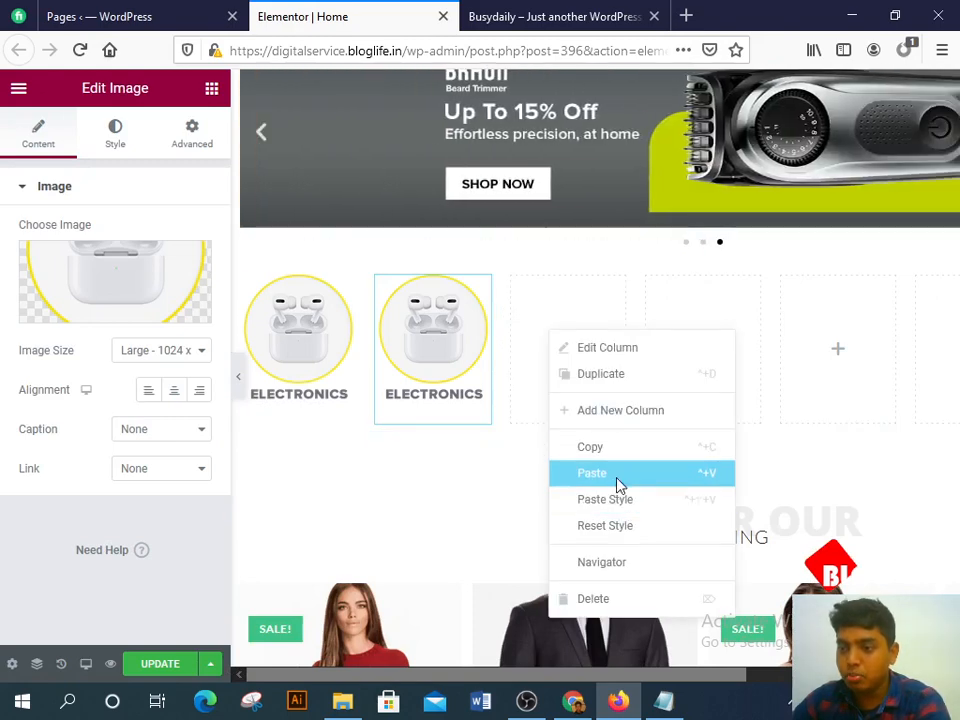
{"action": "left_click", "coordinate": [617, 476]}
{"action": "right_click", "coordinate": [690, 348]}
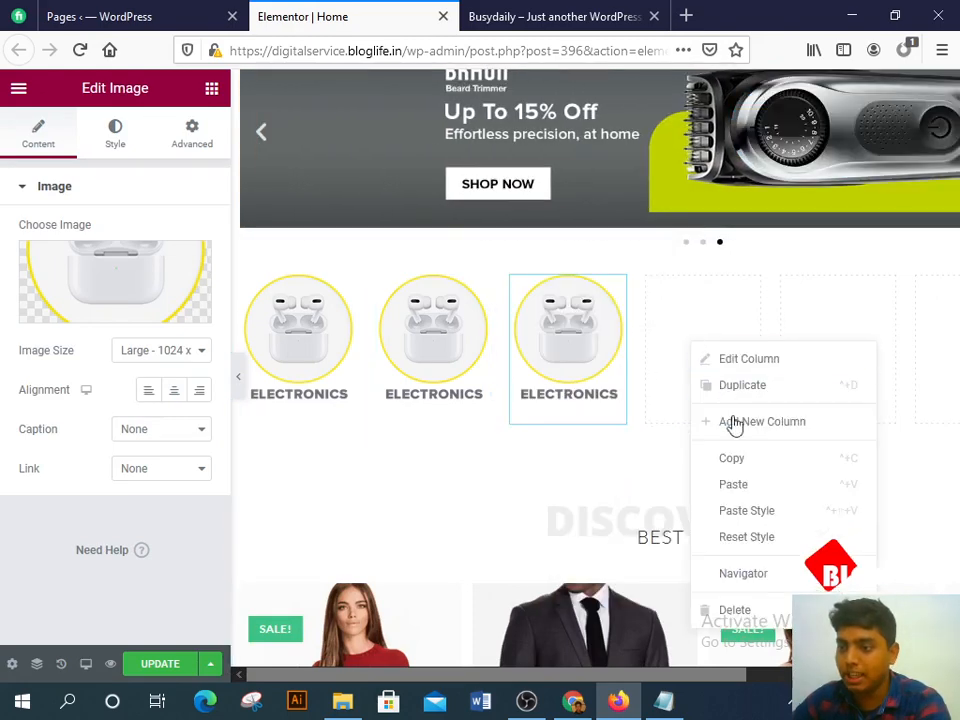
{"action": "left_click", "coordinate": [749, 484]}
Step: Paste the ELECTRONICS image into the fifth, sixth and last columns
{"action": "right_click", "coordinate": [821, 309]}
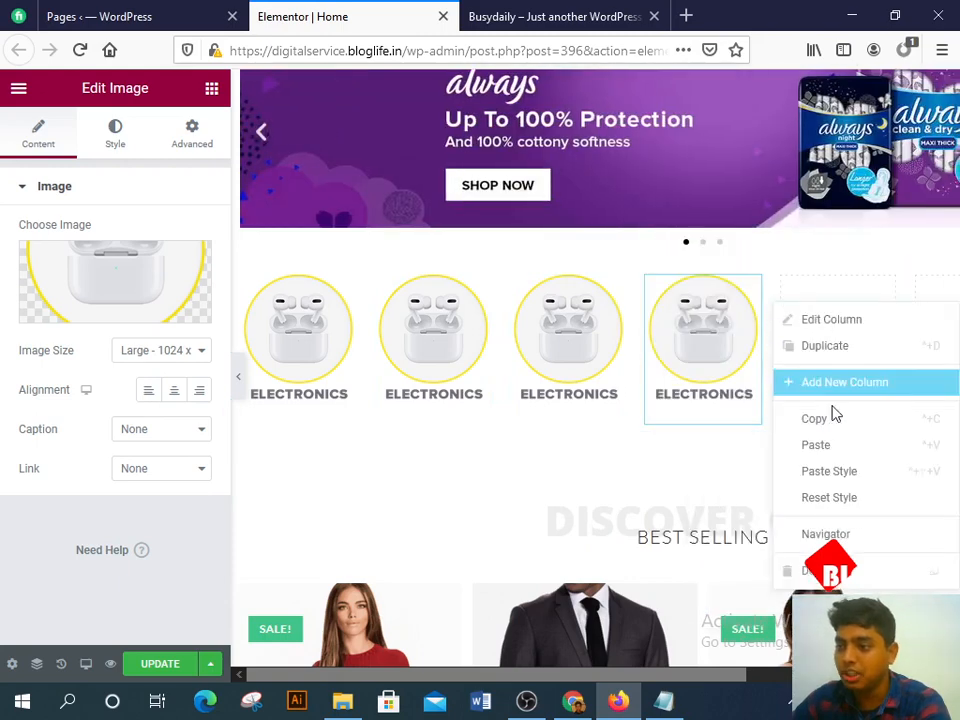
{"action": "left_click", "coordinate": [838, 447]}
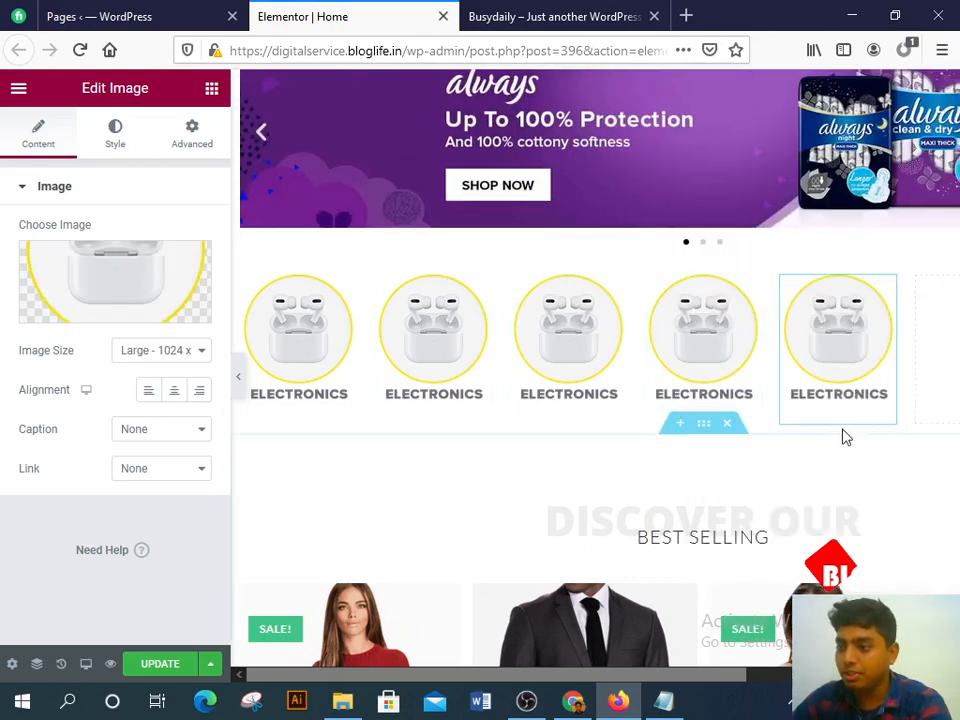
{"action": "left_click_drag", "start_coordinate": [653, 677], "coordinate": [702, 677]}
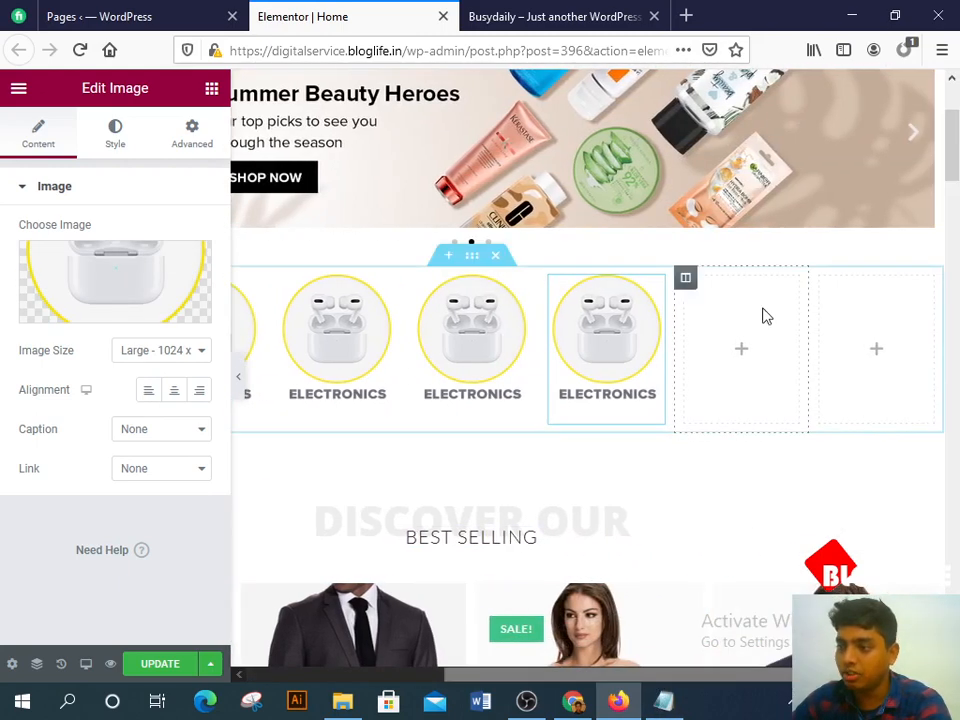
{"action": "right_click", "coordinate": [736, 305]}
{"action": "left_click", "coordinate": [779, 443]}
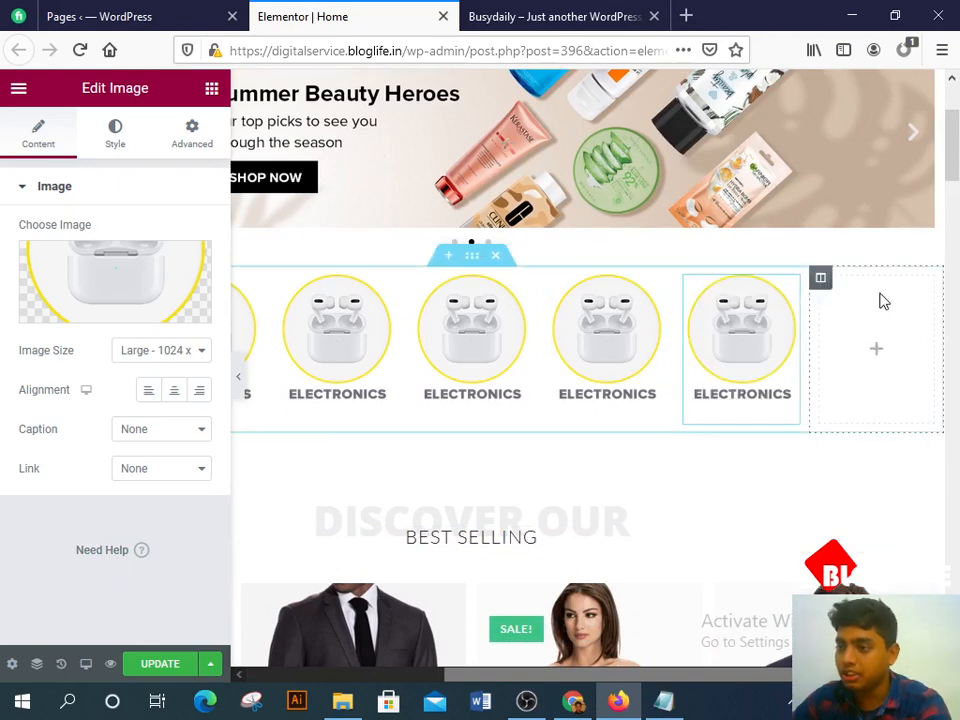
{"action": "right_click", "coordinate": [879, 300]}
{"action": "left_click", "coordinate": [871, 436]}
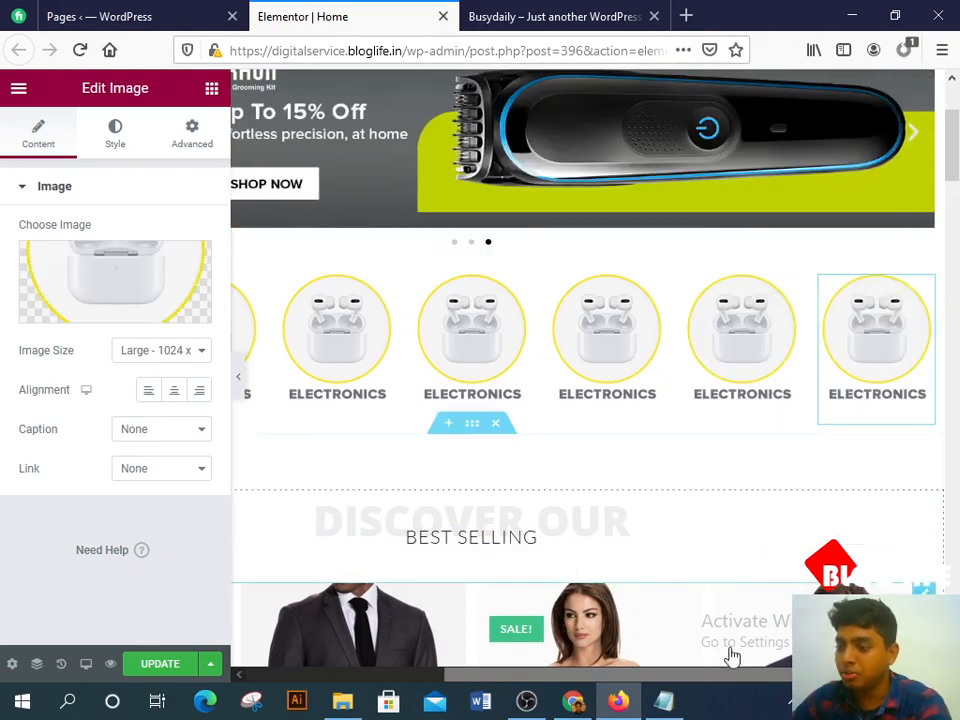
{"action": "left_click_drag", "start_coordinate": [639, 677], "coordinate": [430, 677]}
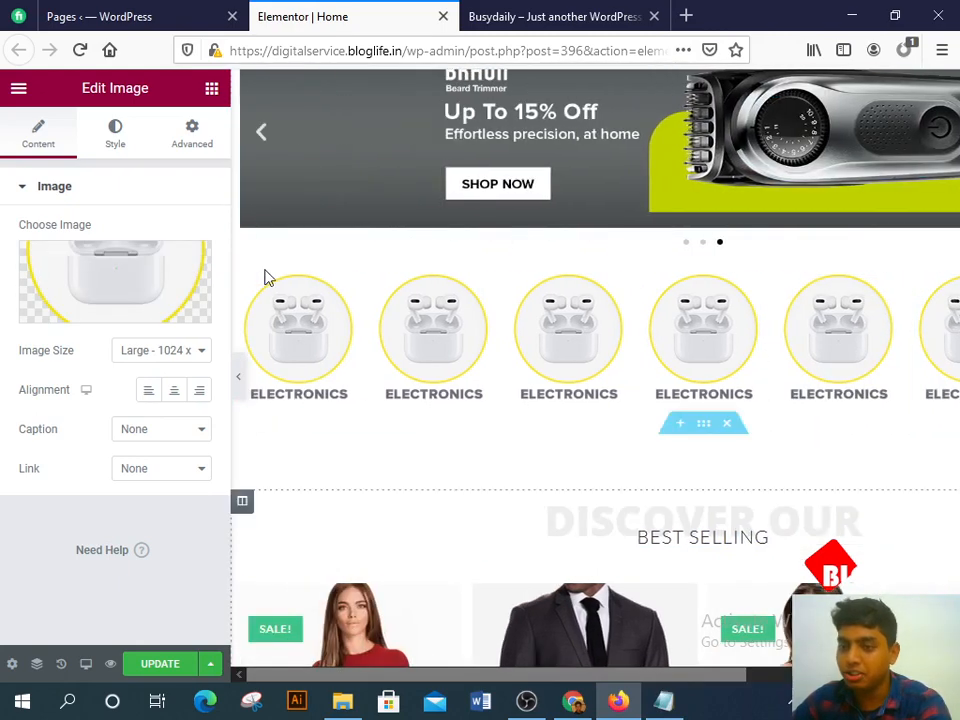
Step: Replace the second and third column images with FASHION and HOME & KITCHEN
{"action": "left_click", "coordinate": [79, 285]}
{"action": "left_click", "coordinate": [352, 322]}
{"action": "left_click", "coordinate": [147, 292]}
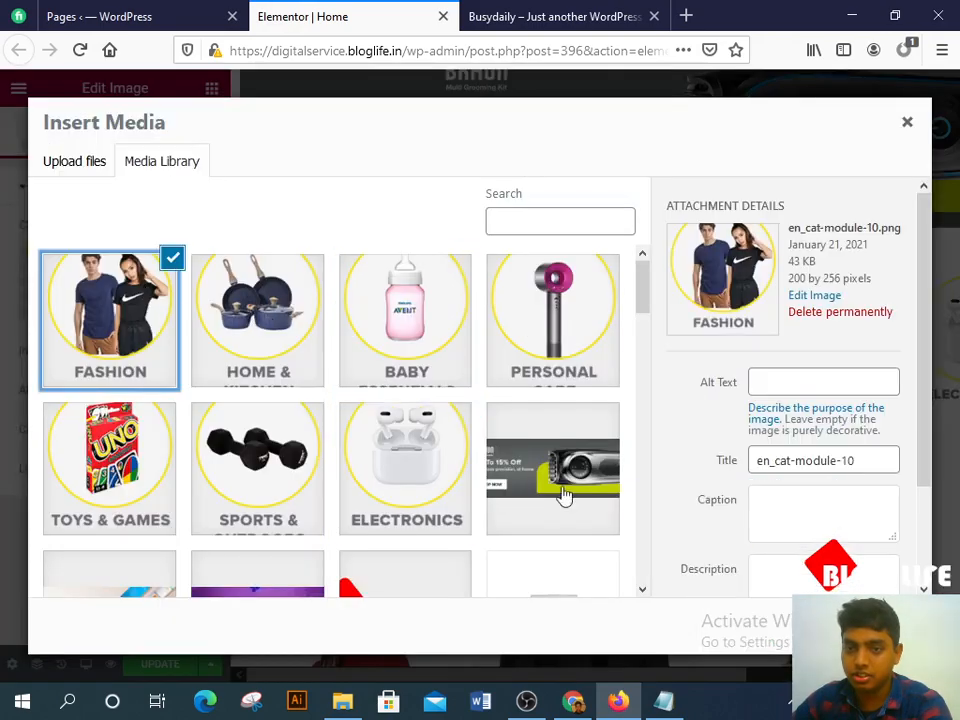
{"action": "left_click", "coordinate": [866, 627]}
{"action": "left_click", "coordinate": [279, 321]}
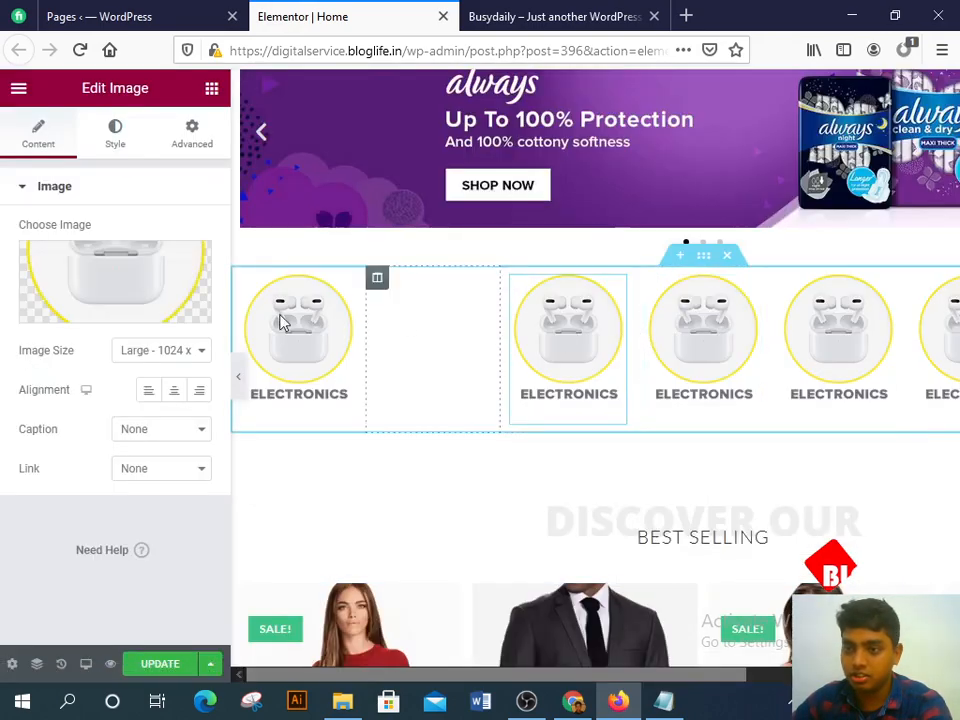
{"action": "left_click", "coordinate": [141, 291]}
{"action": "left_click", "coordinate": [288, 313]}
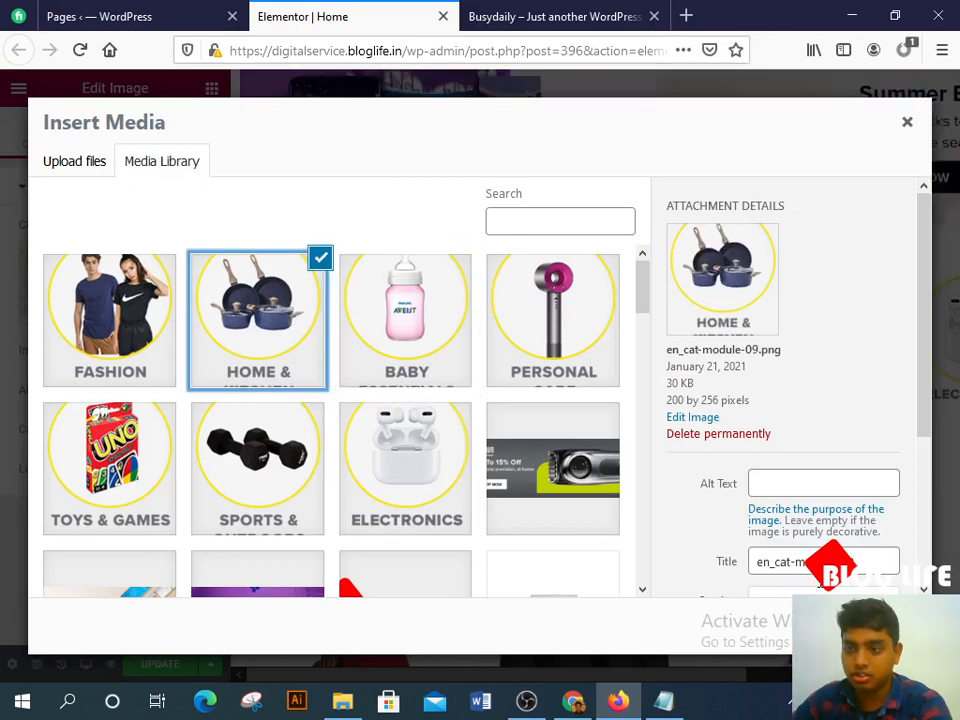
{"action": "left_click", "coordinate": [866, 627]}
Step: Replace the fourth and fifth column images with BABY ESSENTIALS and TOYS & GAMES
{"action": "left_click", "coordinate": [695, 322]}
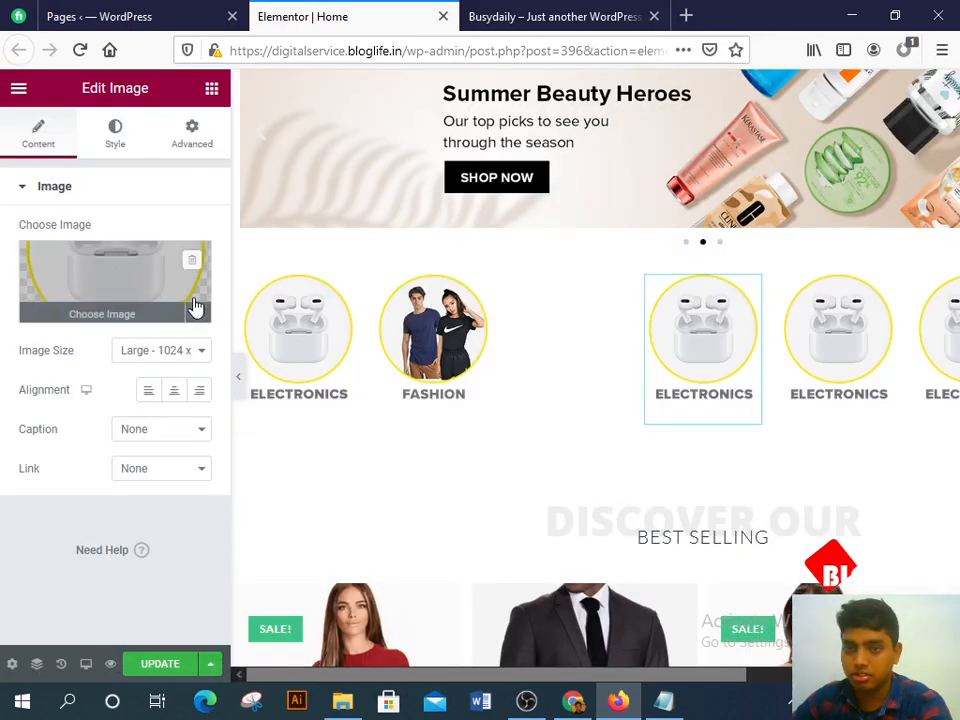
{"action": "left_click", "coordinate": [146, 306]}
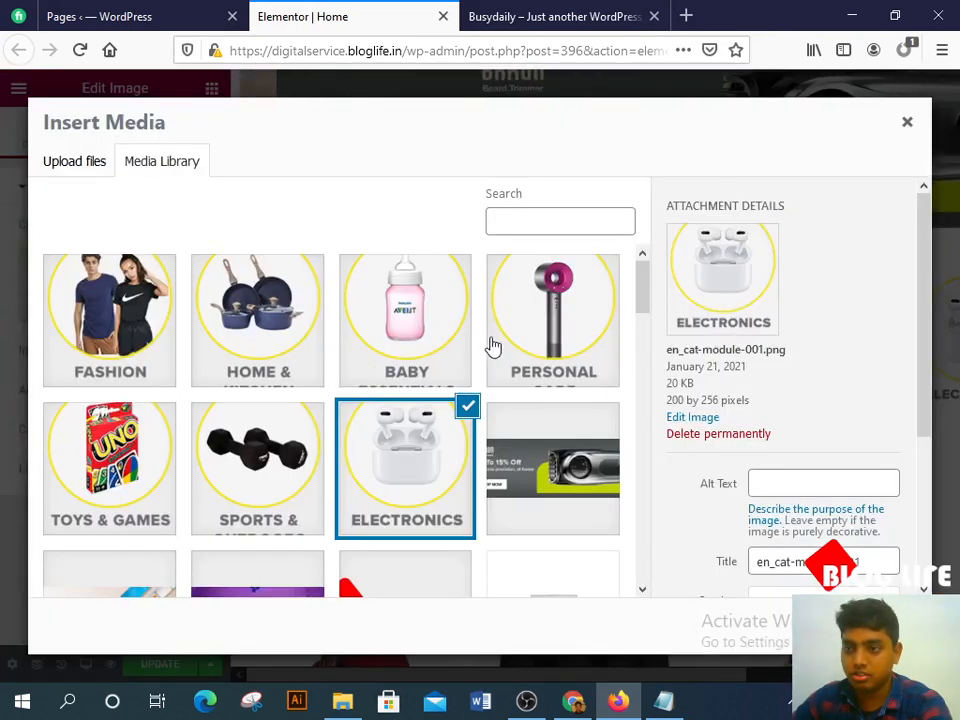
{"action": "left_click", "coordinate": [378, 338]}
{"action": "key", "text": "Escape"}
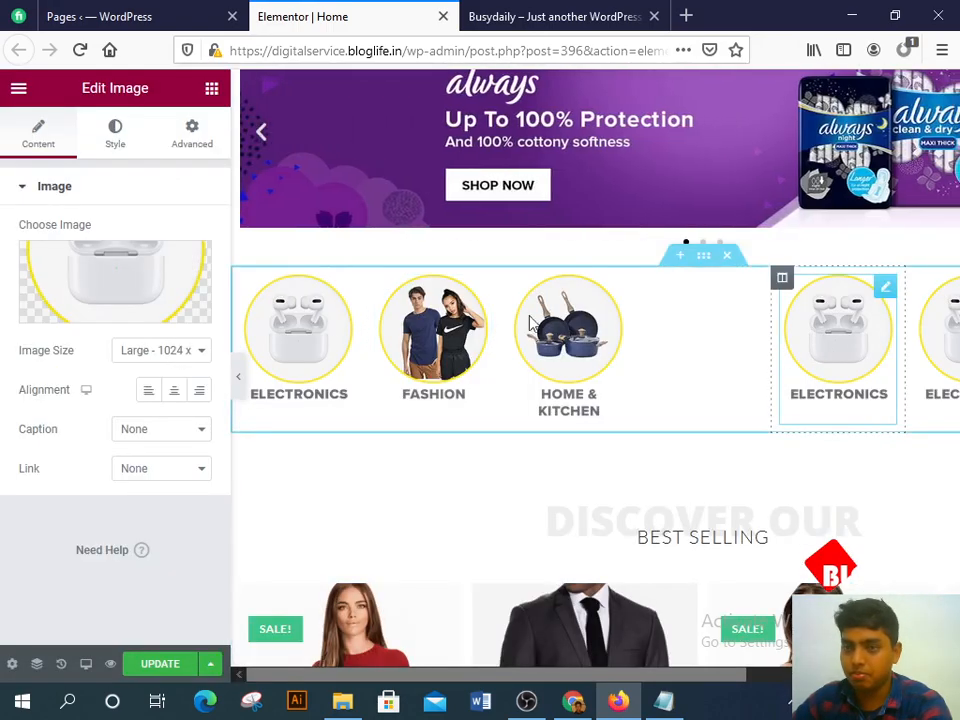
{"action": "left_click", "coordinate": [146, 263]}
{"action": "left_click", "coordinate": [150, 423]}
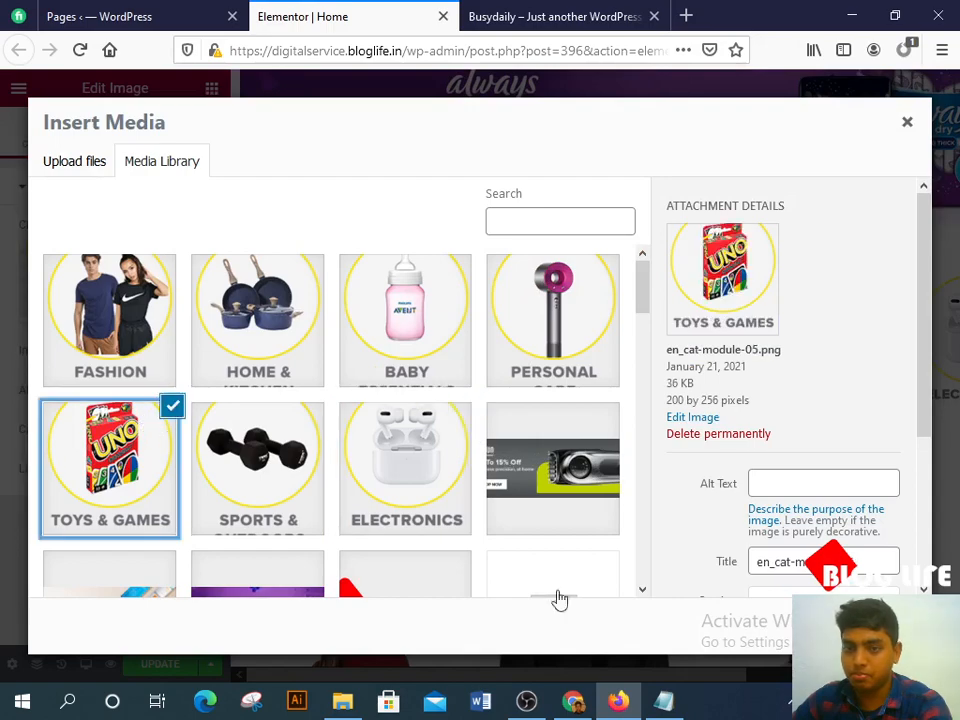
{"action": "left_click", "coordinate": [870, 626]}
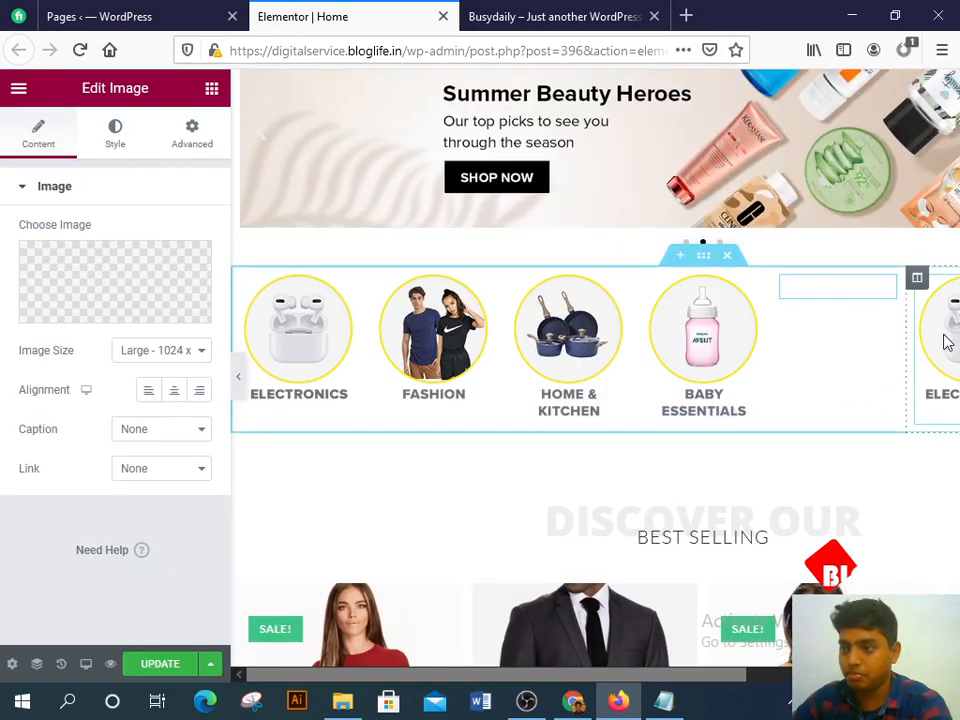
Step: Put SPORTS & OUTDOORS in the sixth column and save the page
{"action": "left_click", "coordinate": [944, 342]}
{"action": "left_click", "coordinate": [107, 308]}
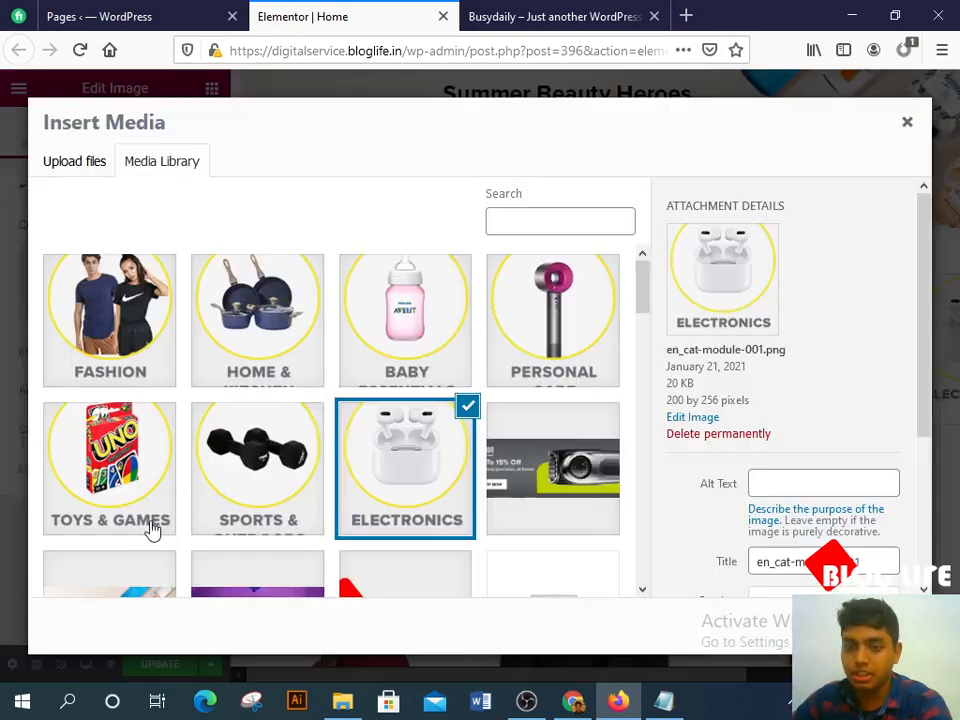
{"action": "left_click", "coordinate": [298, 490]}
{"action": "left_click", "coordinate": [870, 626]}
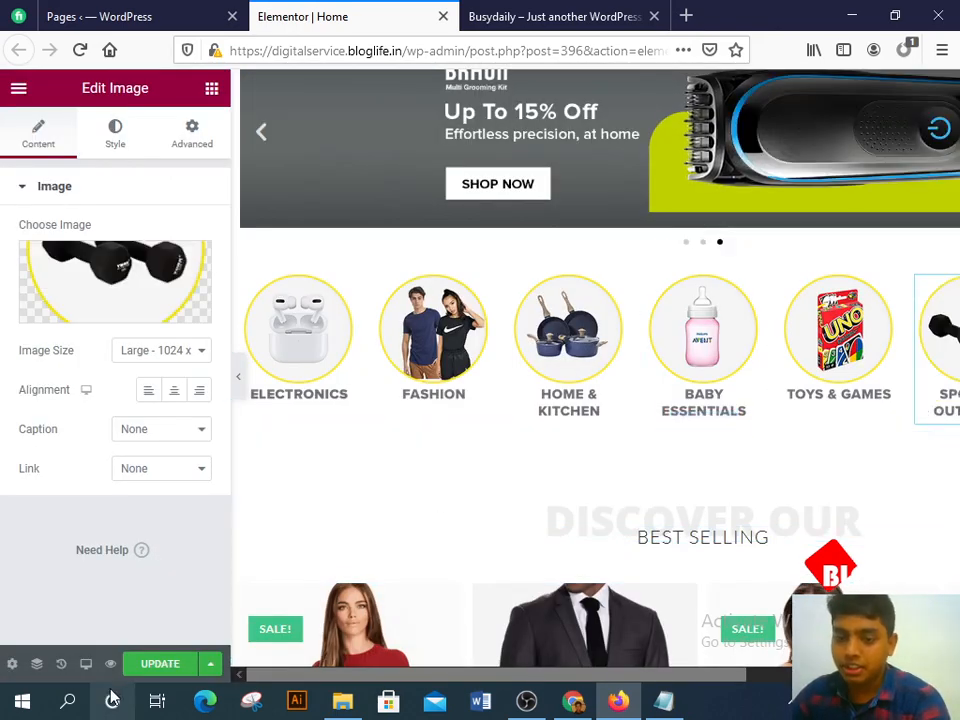
{"action": "left_click", "coordinate": [160, 663]}
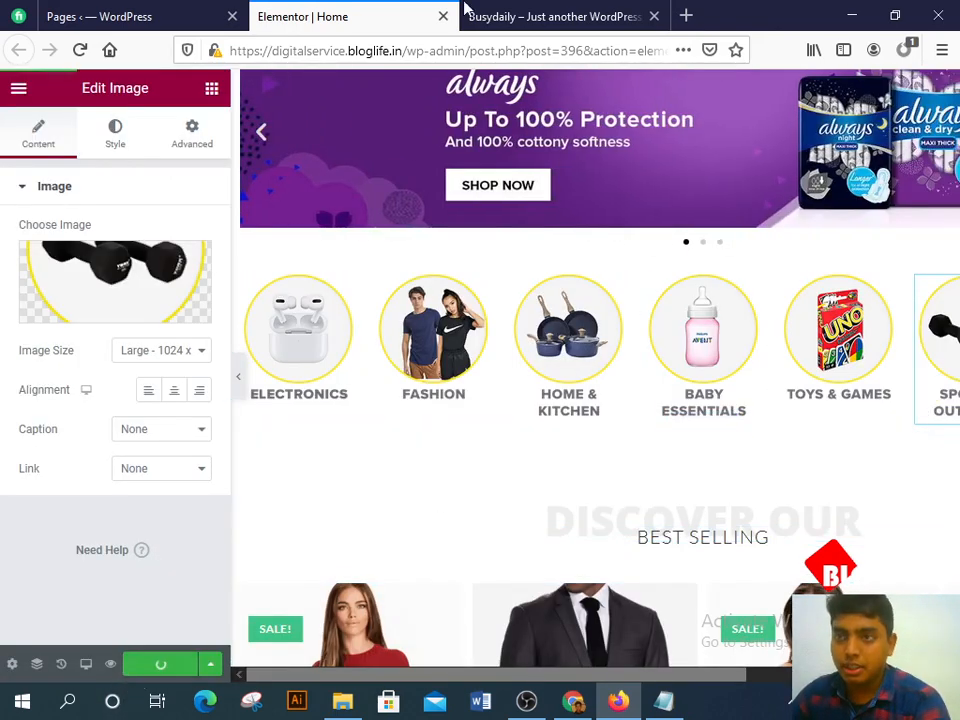
{"action": "left_click", "coordinate": [466, 12]}
{"action": "left_click", "coordinate": [79, 49]}
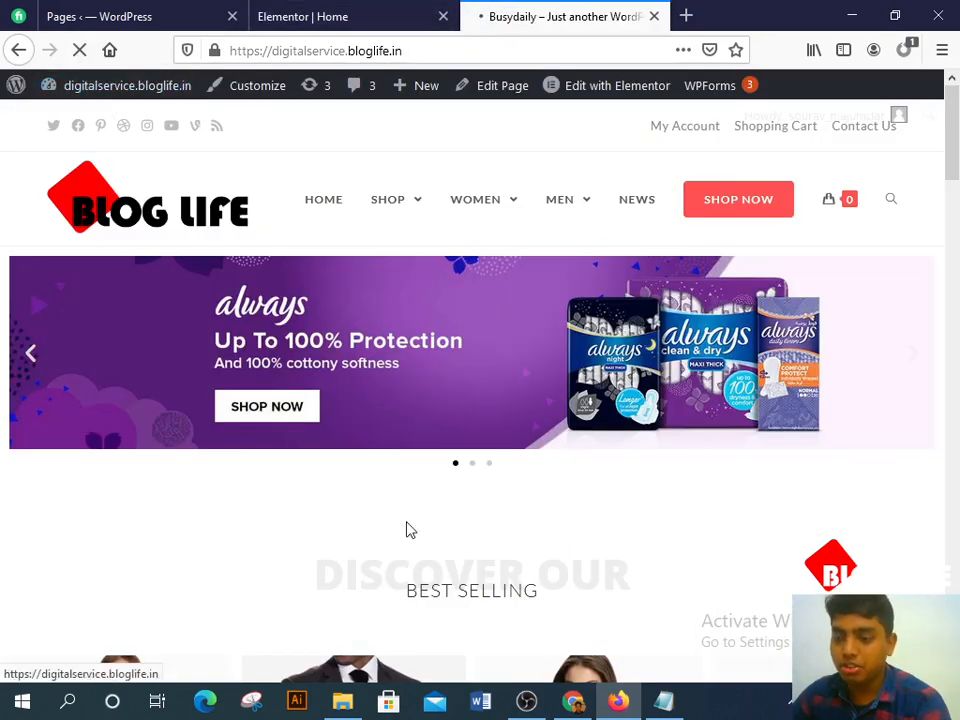
{"action": "left_click", "coordinate": [378, 12]}
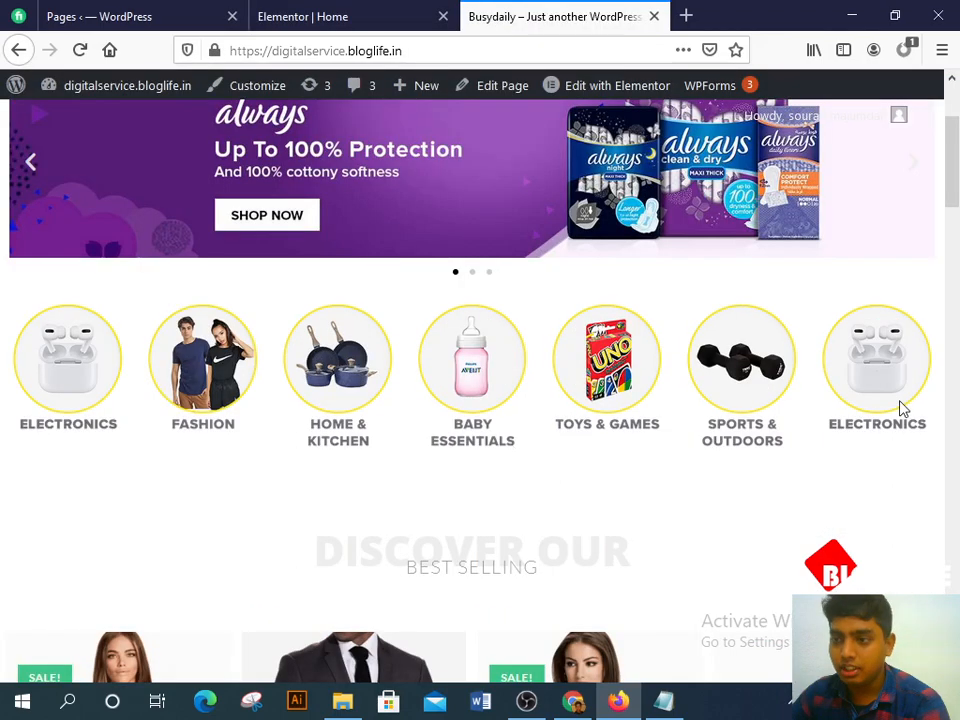
{"action": "scroll", "coordinate": [577, 385], "scroll_direction": "up", "scroll_amount": 3}
{"action": "left_click", "coordinate": [582, 703]}
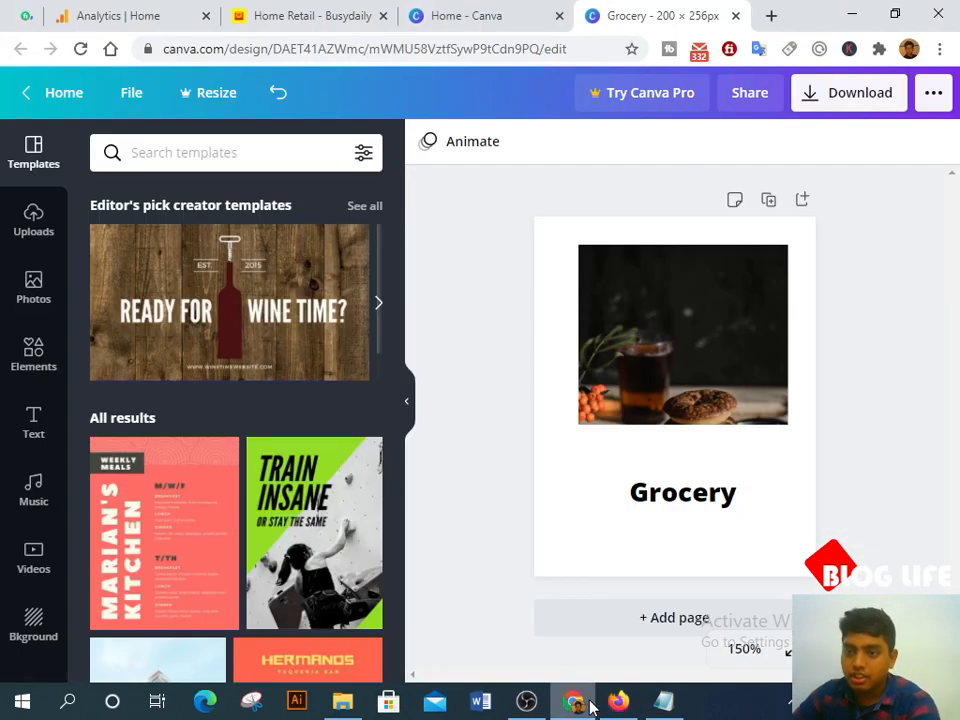
{"action": "left_click", "coordinate": [625, 705]}
{"action": "left_click", "coordinate": [622, 703]}
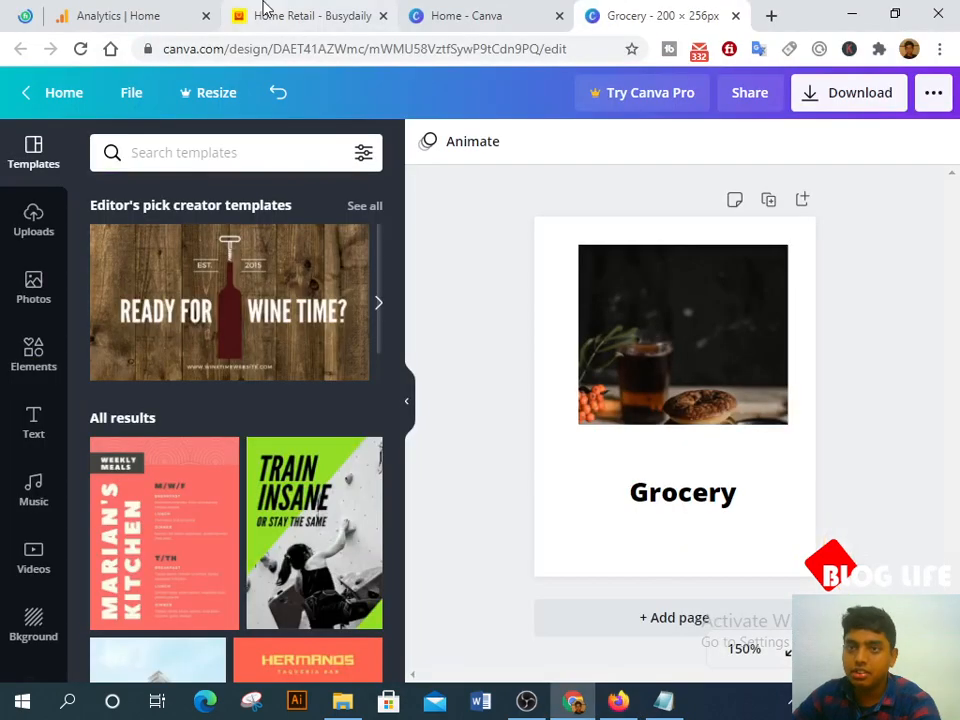
{"action": "left_click", "coordinate": [265, 12]}
{"action": "scroll", "coordinate": [278, 541], "scroll_direction": "up", "scroll_amount": 1}
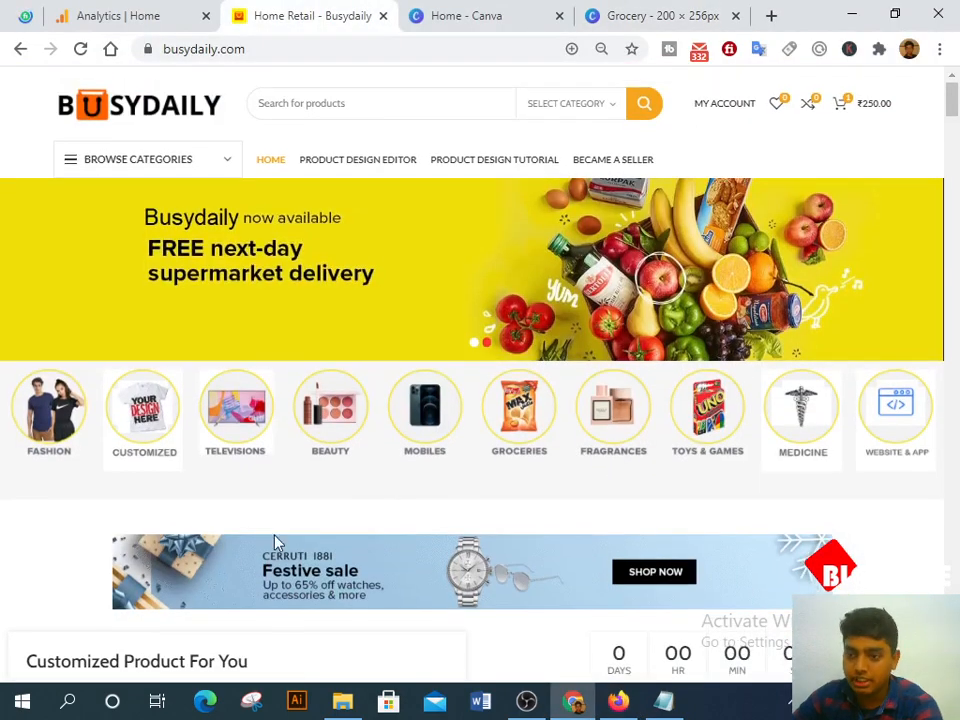
{"action": "scroll", "coordinate": [595, 400], "scroll_direction": "down", "scroll_amount": 3}
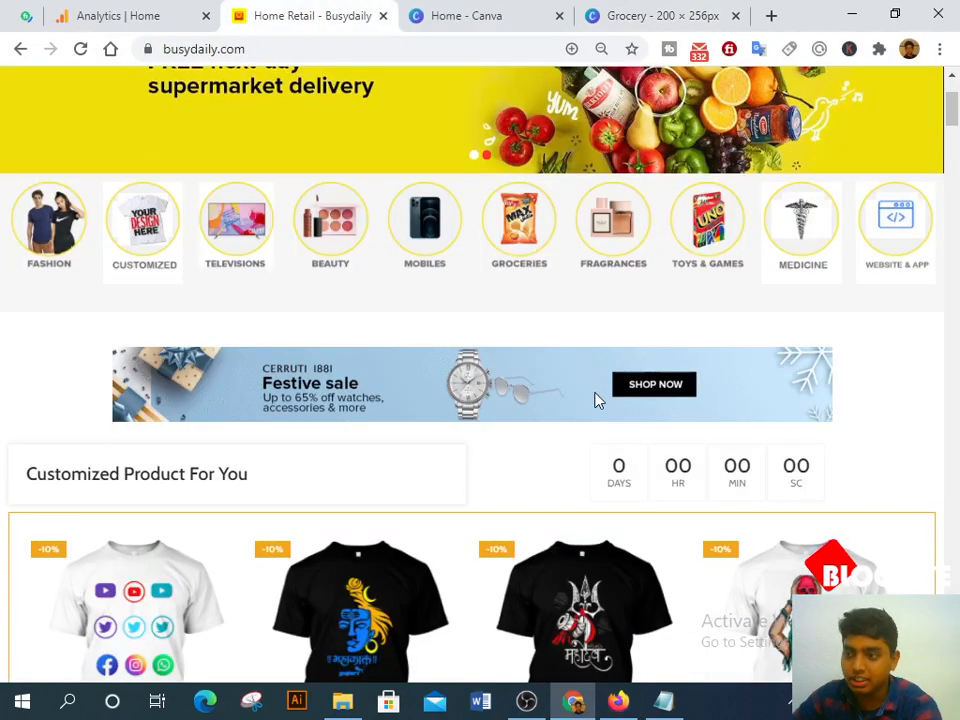
{"action": "key", "text": "alt+Tab"}
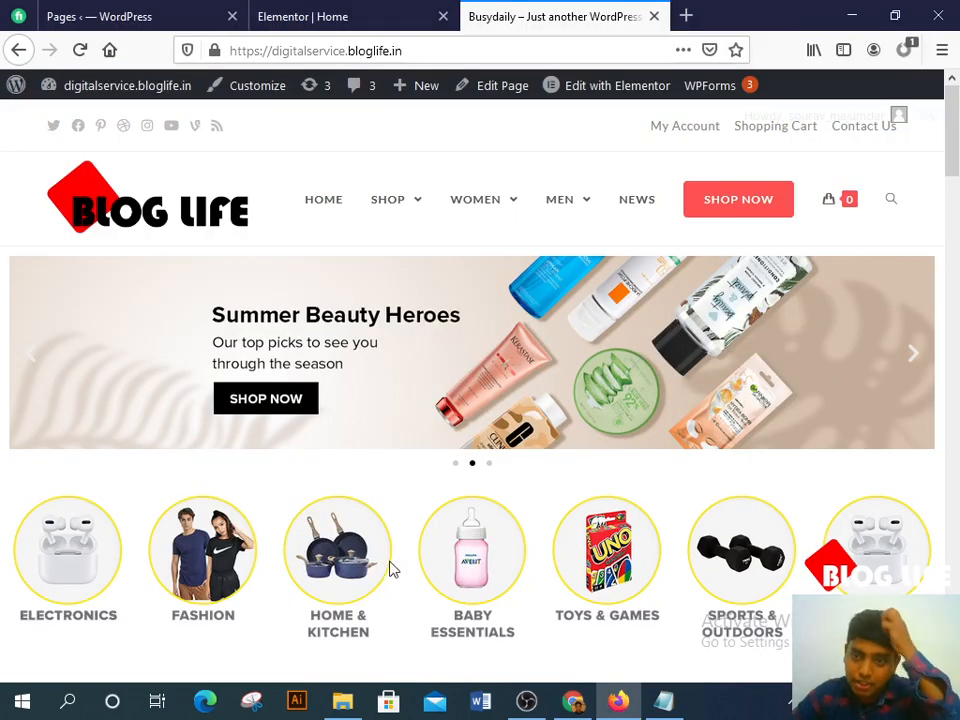
{"action": "left_click", "coordinate": [285, 14]}
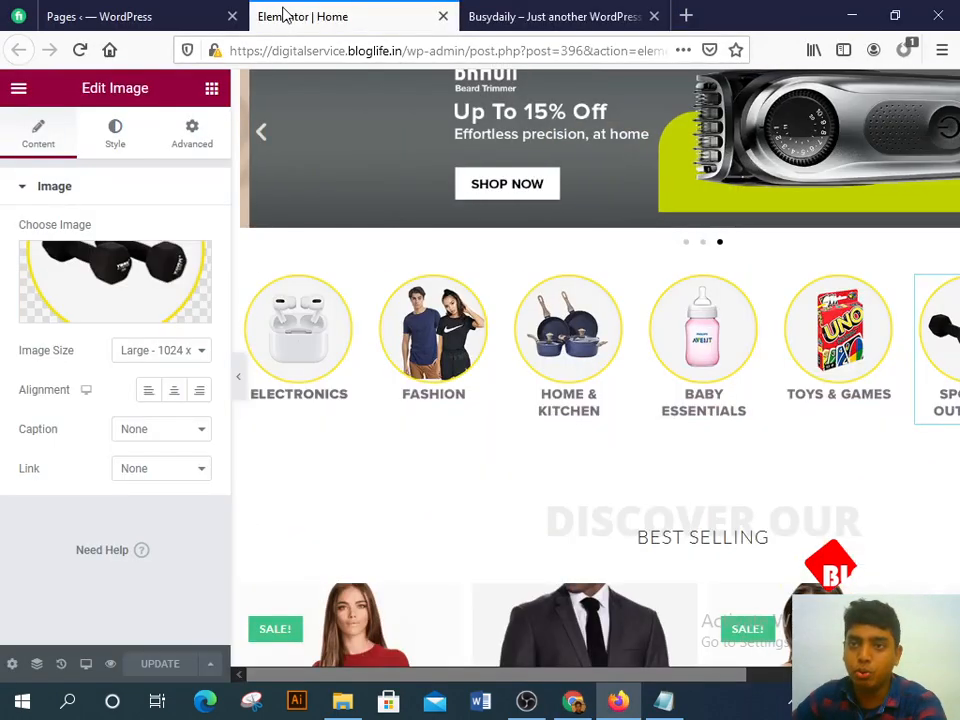
Step: Set the Electronics image link to Custom URL with an empty address, then open the WordPress Pages list
{"action": "right_click", "coordinate": [252, 283]}
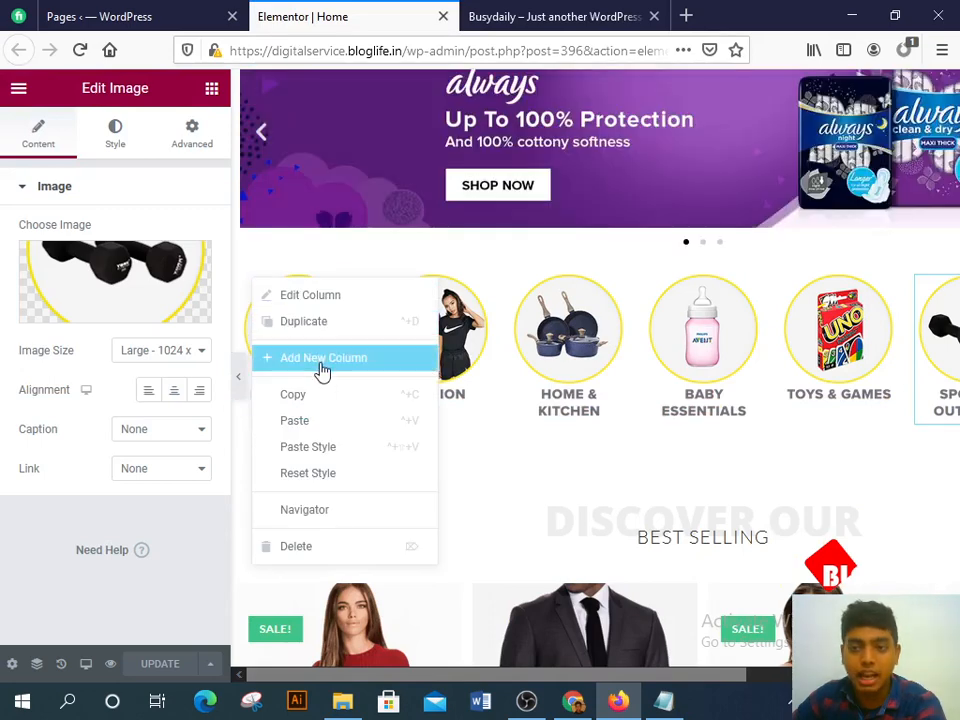
{"action": "left_click", "coordinate": [523, 440]}
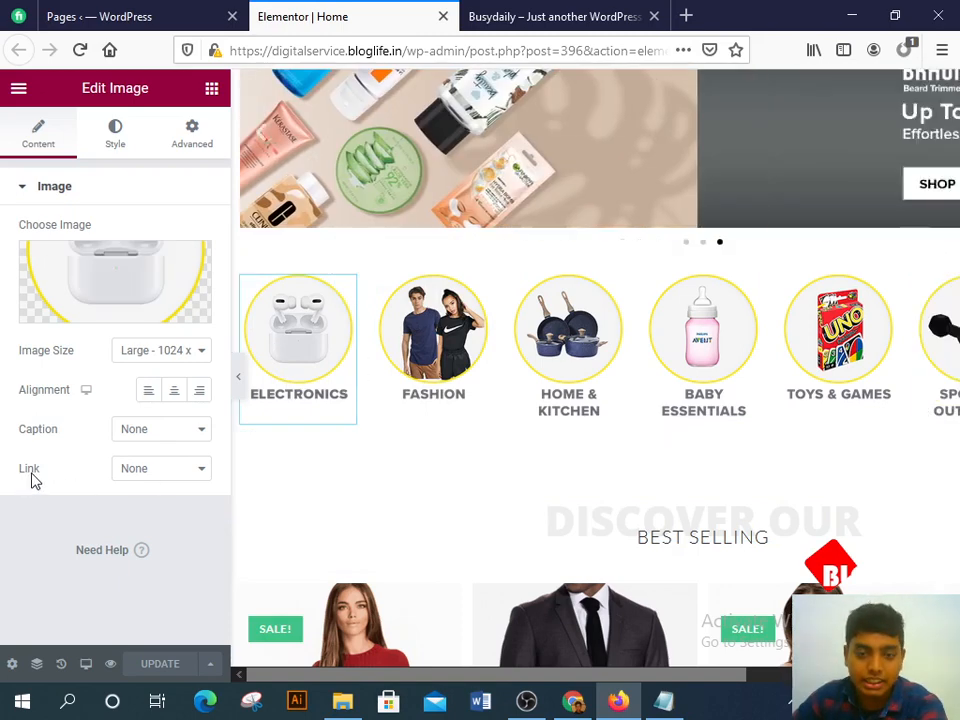
{"action": "left_click", "coordinate": [130, 477]}
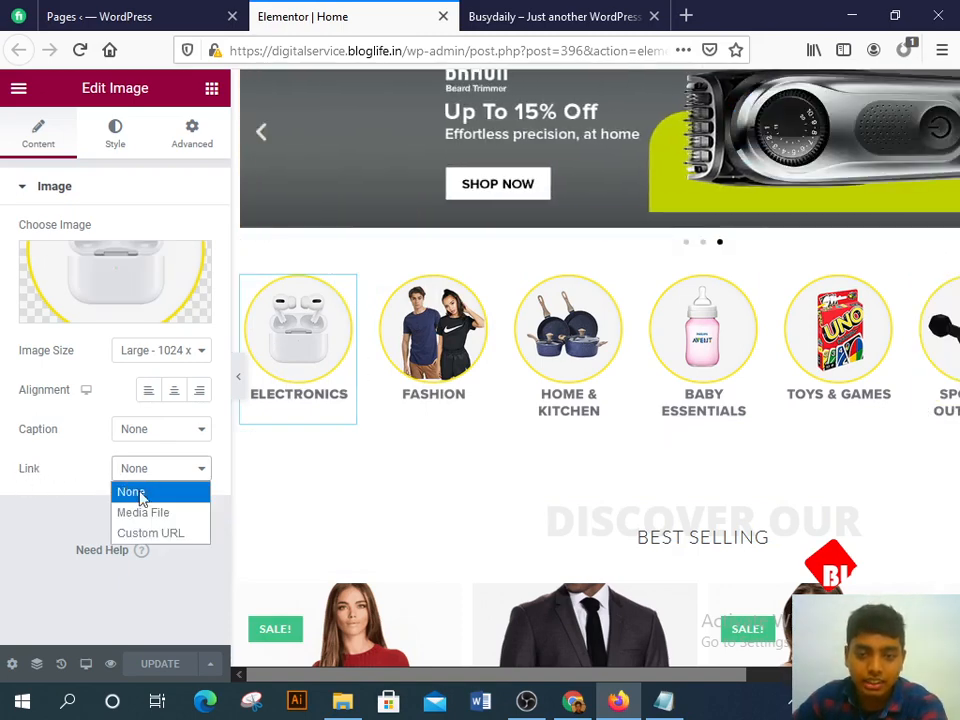
{"action": "key", "text": "Escape"}
{"action": "left_click", "coordinate": [147, 534]}
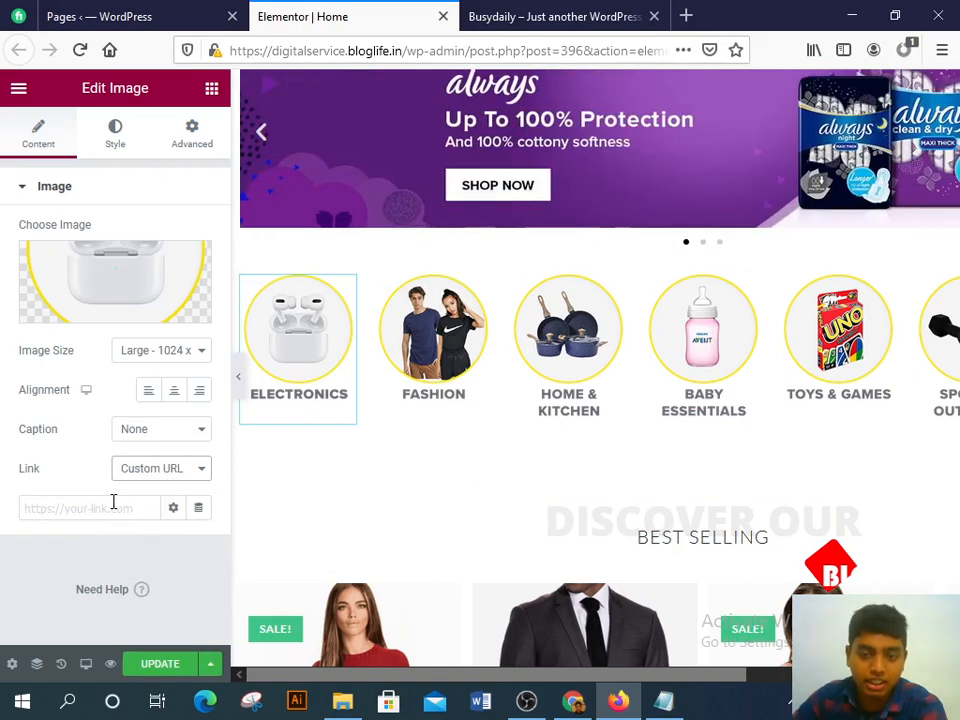
{"action": "left_click", "coordinate": [112, 507]}
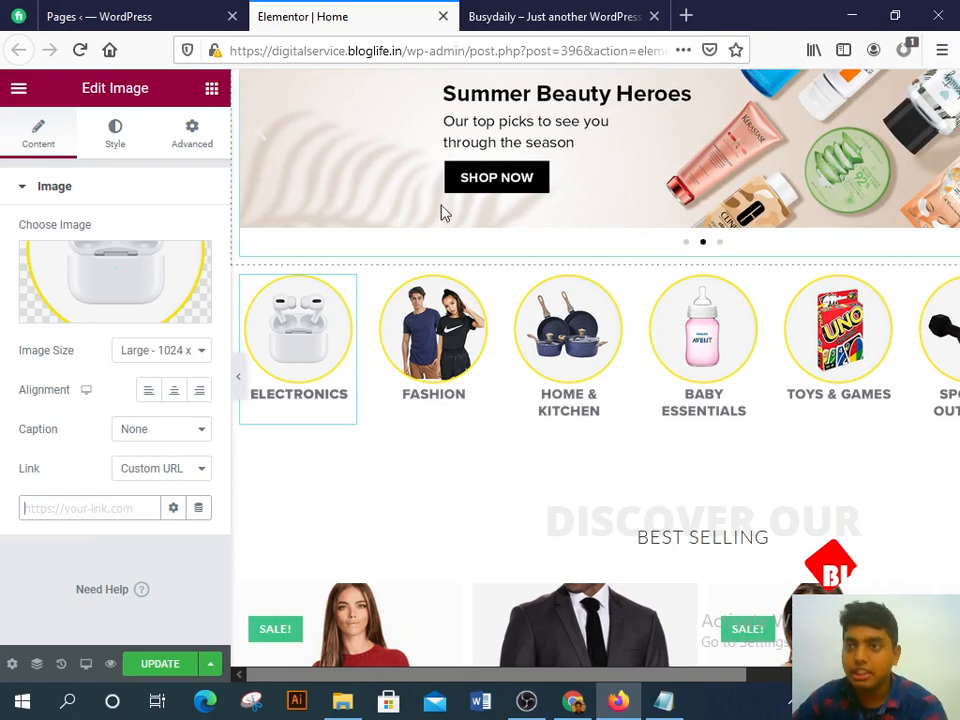
{"action": "left_click", "coordinate": [183, 21]}
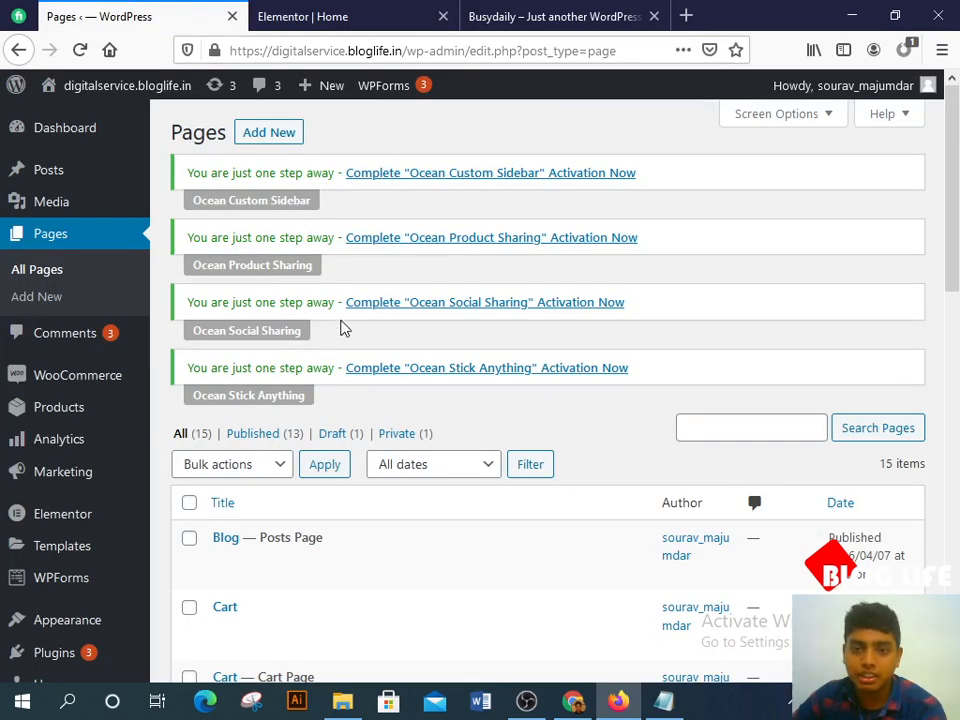
{"action": "scroll", "coordinate": [340, 326], "scroll_direction": "down", "scroll_amount": 2}
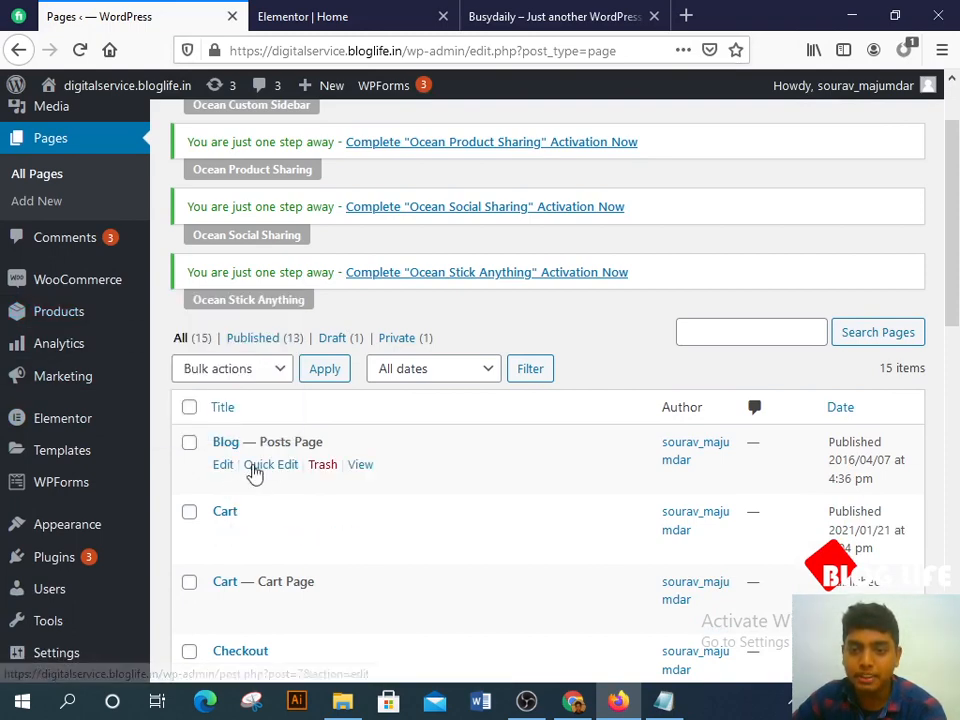
{"action": "right_click", "coordinate": [359, 469]}
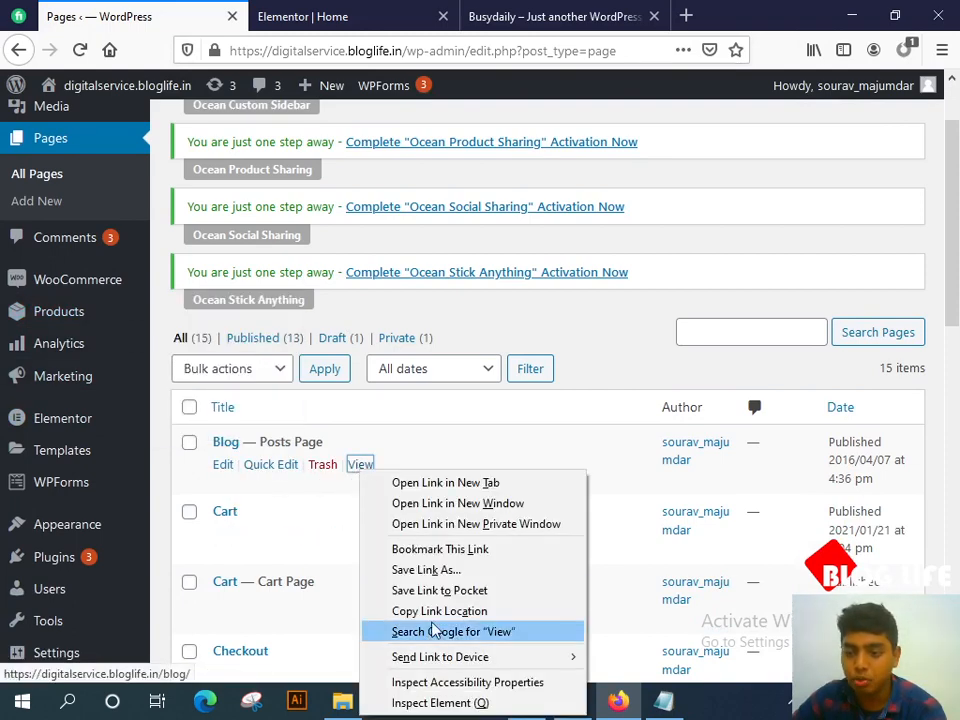
{"action": "key", "text": "Escape"}
{"action": "left_click", "coordinate": [686, 16]}
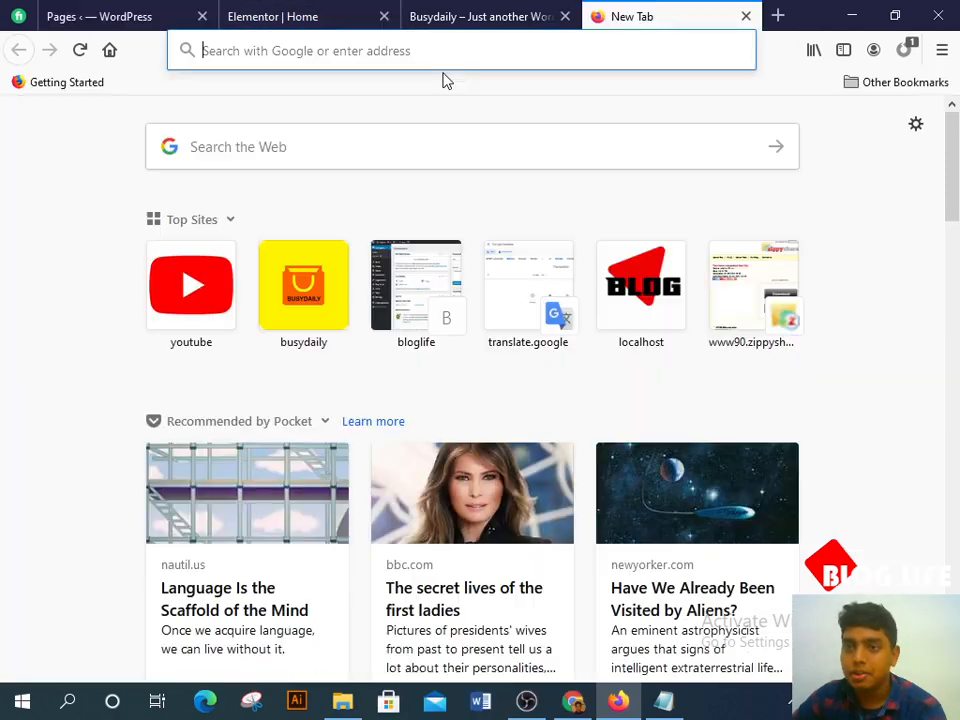
{"action": "type", "text": "https://digitalservice.bloglife.in/blog/"}
{"action": "left_click_drag", "start_coordinate": [436, 52], "coordinate": [185, 55]}
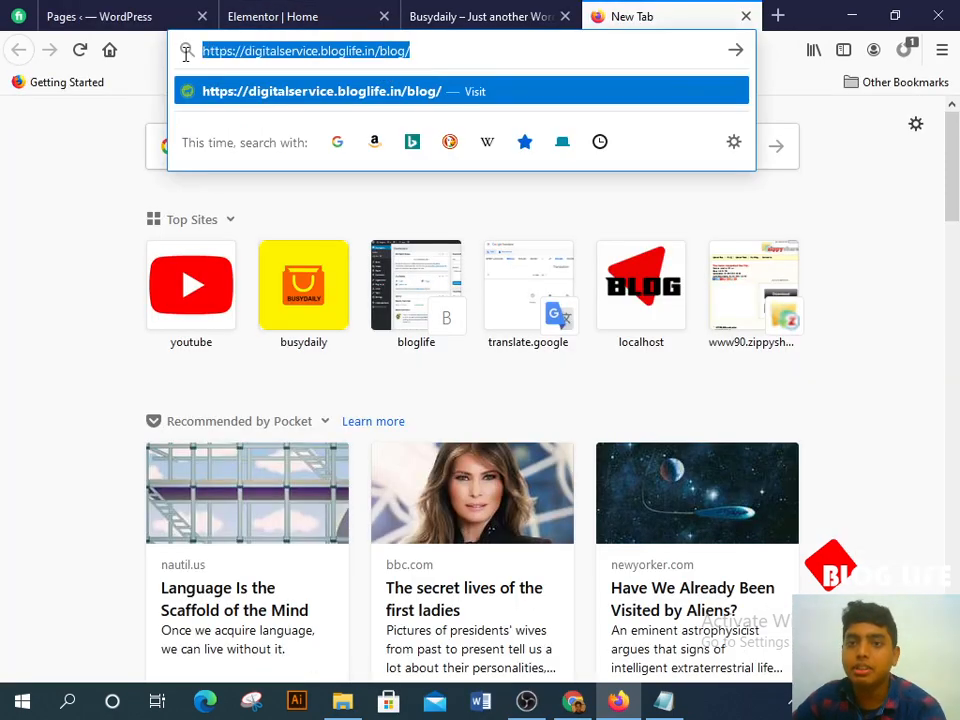
{"action": "left_click", "coordinate": [747, 16]}
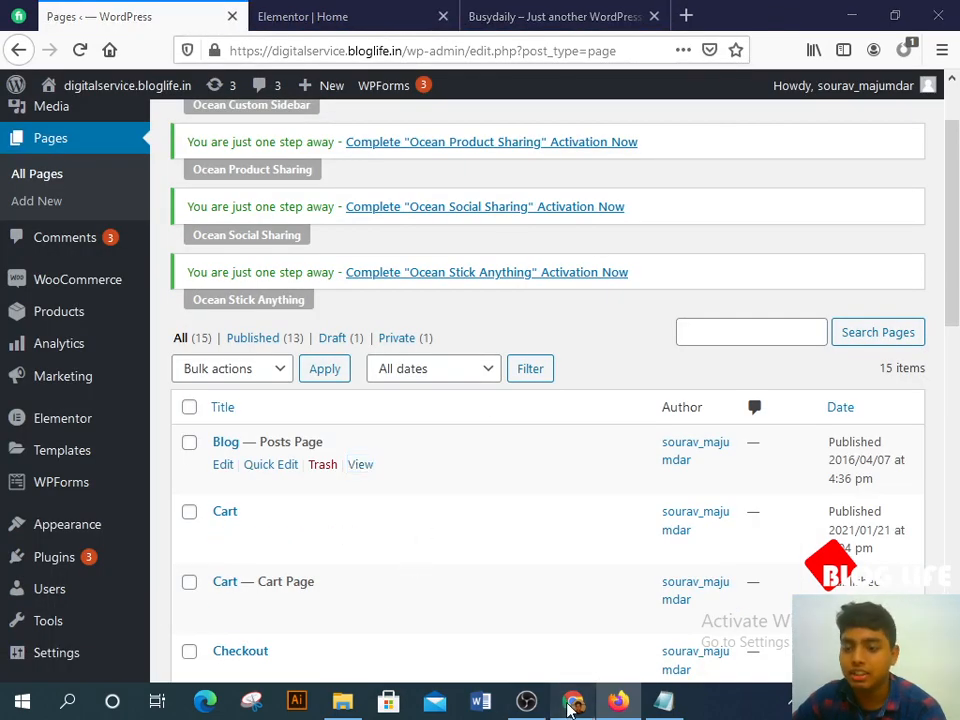
{"action": "left_click", "coordinate": [568, 703]}
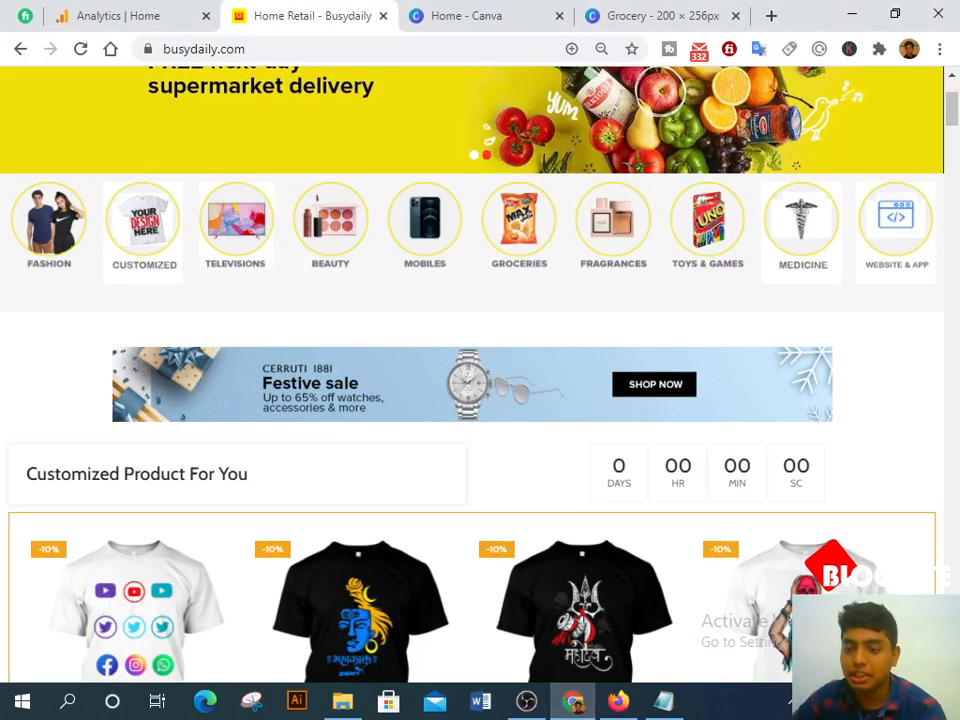
{"action": "left_click", "coordinate": [618, 702]}
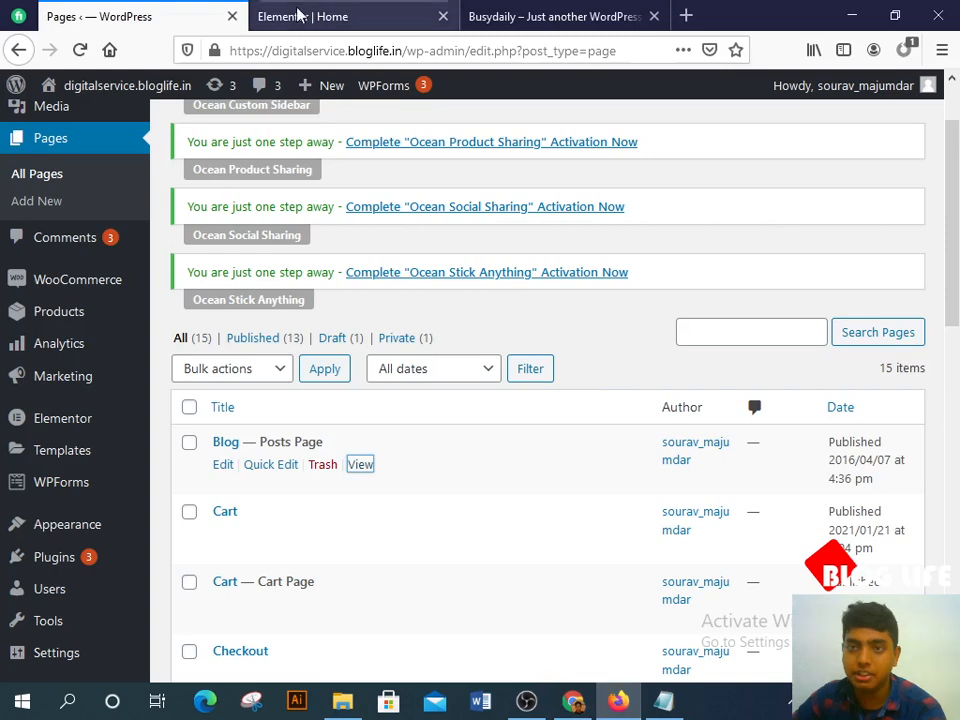
{"action": "left_click", "coordinate": [330, 16]}
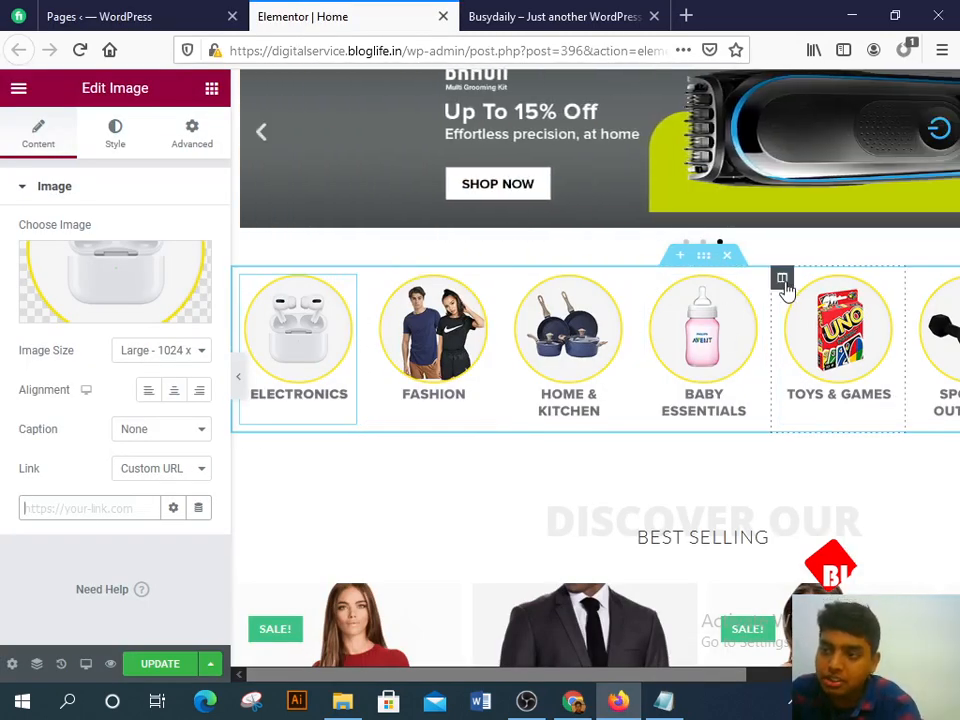
Step: Check the live site and inspect the Busydaily reference store's banner image
{"action": "scroll", "coordinate": [762, 345], "scroll_direction": "down", "scroll_amount": 3}
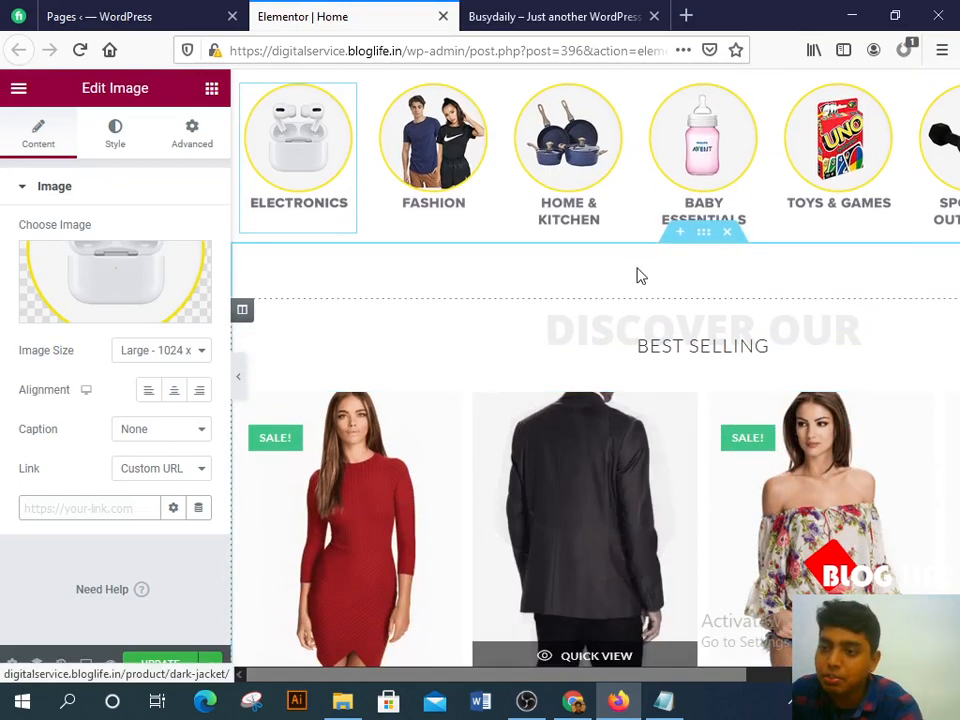
{"action": "left_click", "coordinate": [465, 13]}
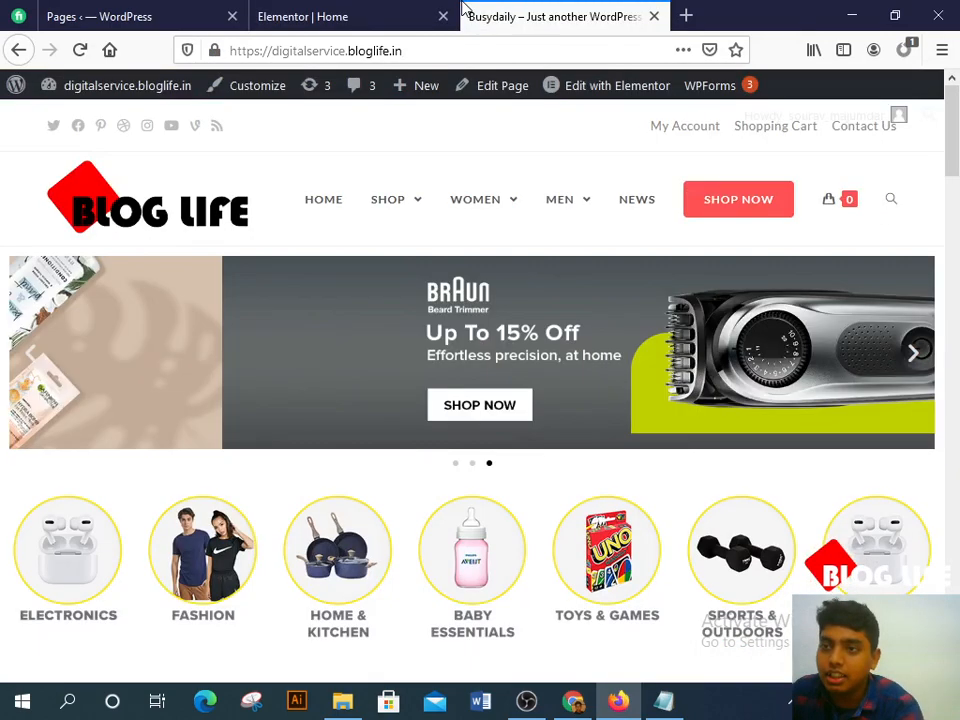
{"action": "scroll", "coordinate": [380, 497], "scroll_direction": "down", "scroll_amount": 3}
{"action": "scroll", "coordinate": [392, 486], "scroll_direction": "up", "scroll_amount": 3}
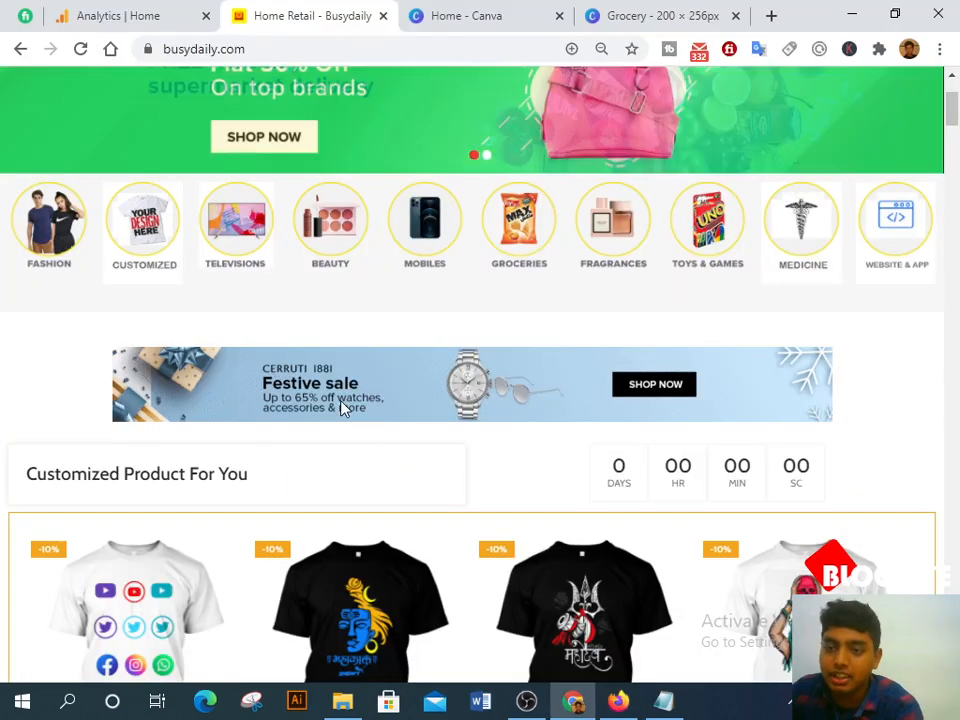
{"action": "right_click", "coordinate": [420, 411]}
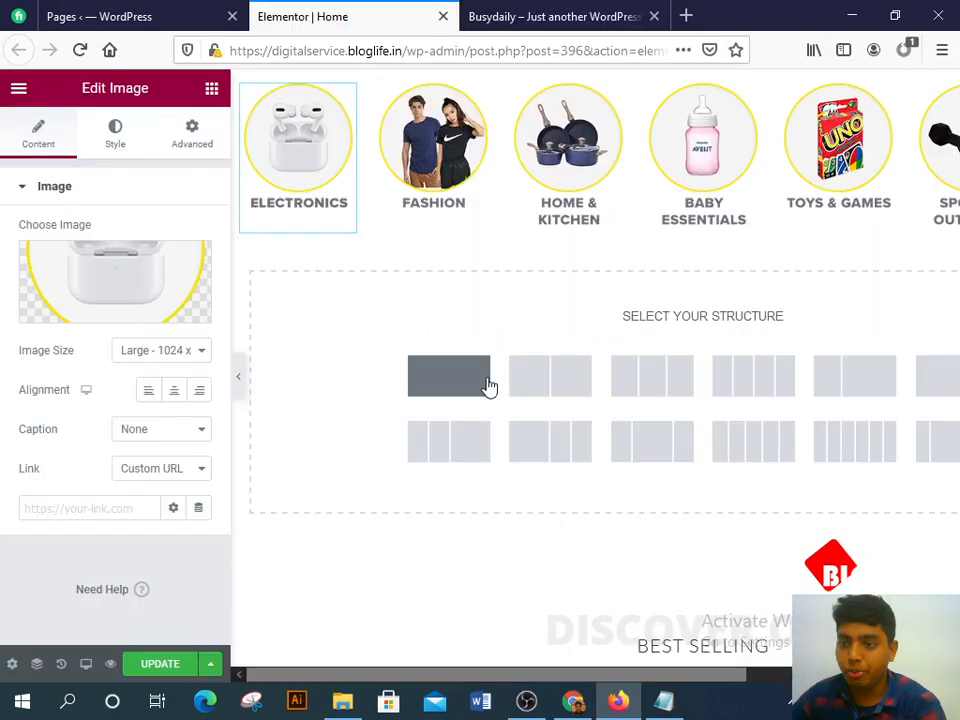
Step: Make the new section a single full-width column
{"action": "left_click", "coordinate": [489, 386]}
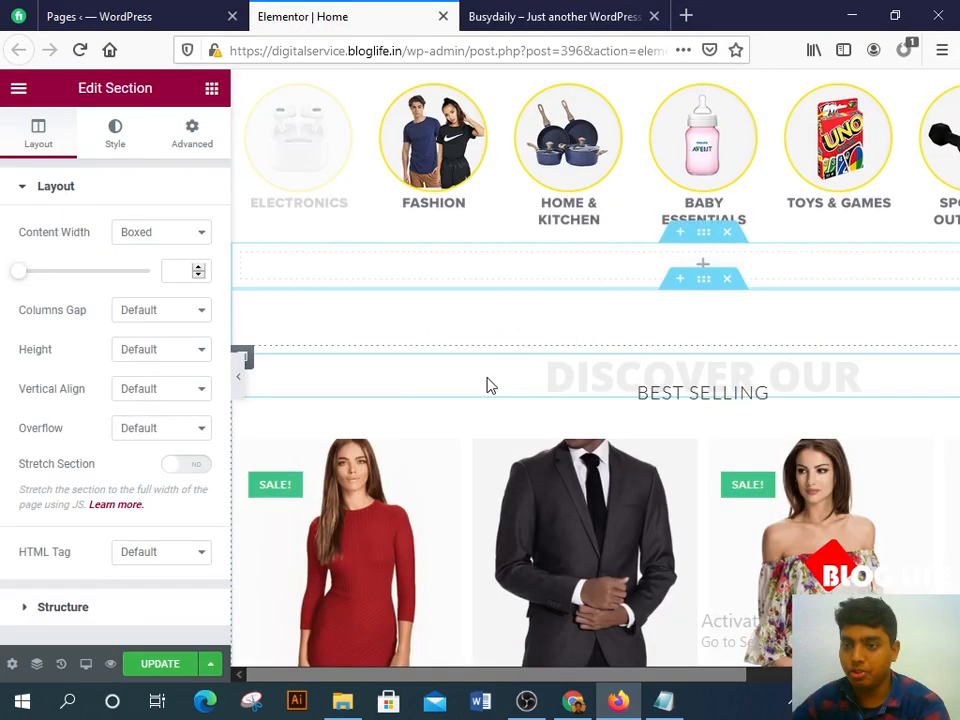
{"action": "left_click", "coordinate": [160, 232]}
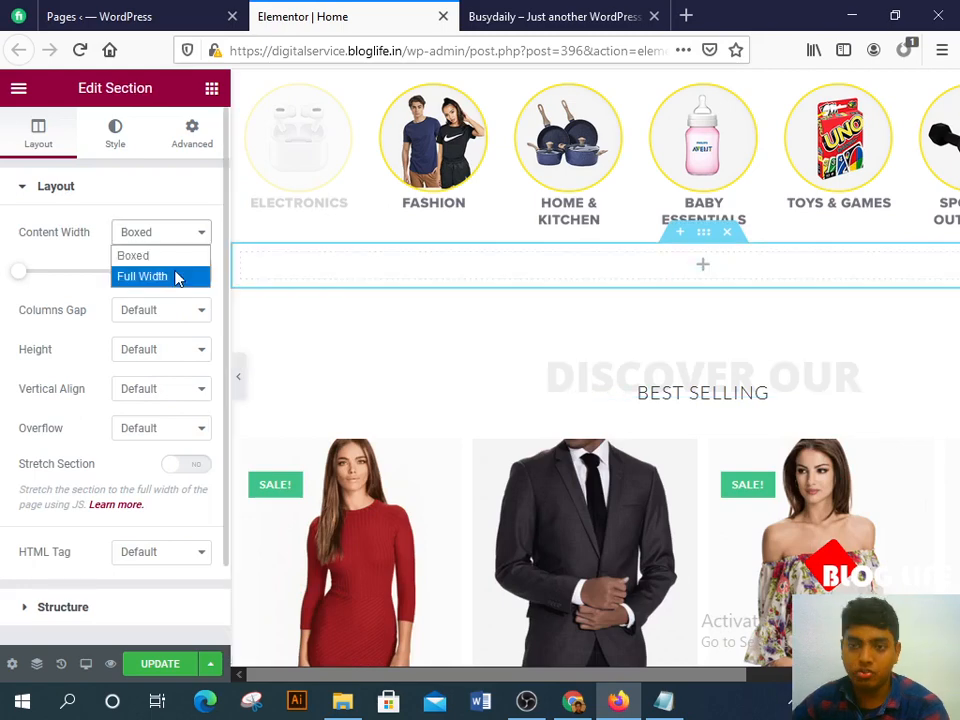
{"action": "left_click", "coordinate": [176, 274]}
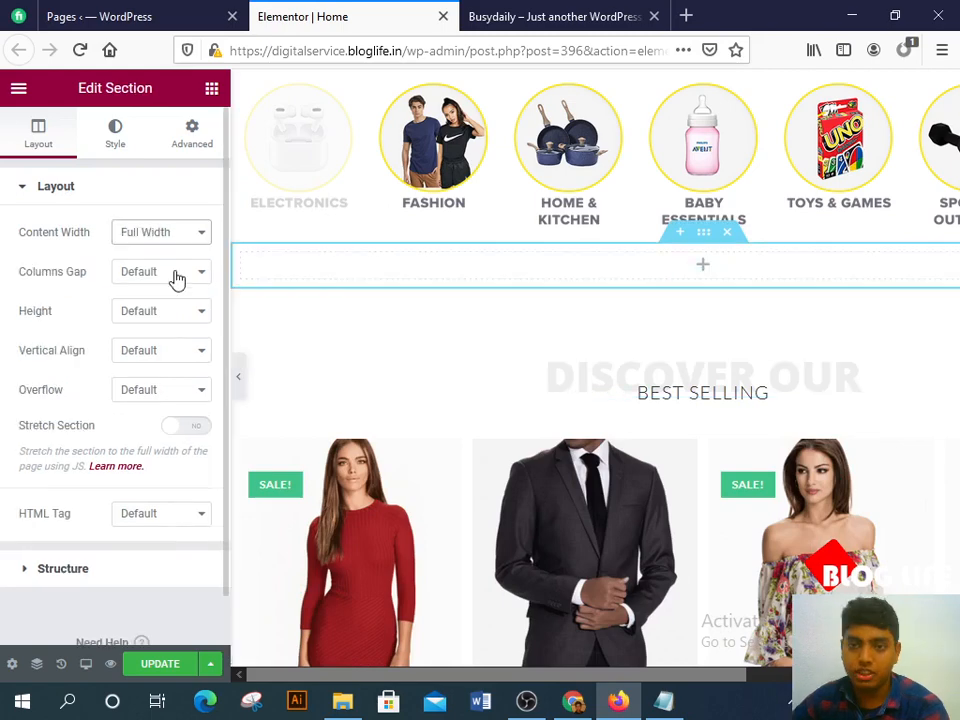
Step: Add an Image widget below the category circles and bring up its file upload window
{"action": "left_click", "coordinate": [210, 90]}
{"action": "left_click", "coordinate": [135, 169]}
{"action": "type", "text": "imag"}
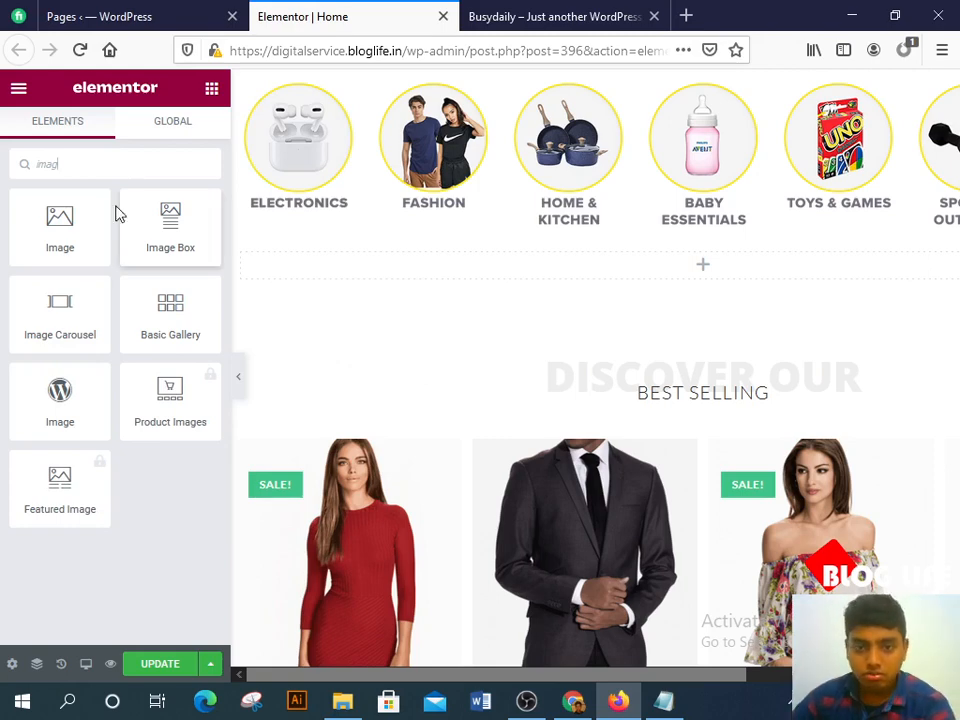
{"action": "left_click_drag", "start_coordinate": [60, 230], "coordinate": [575, 262]}
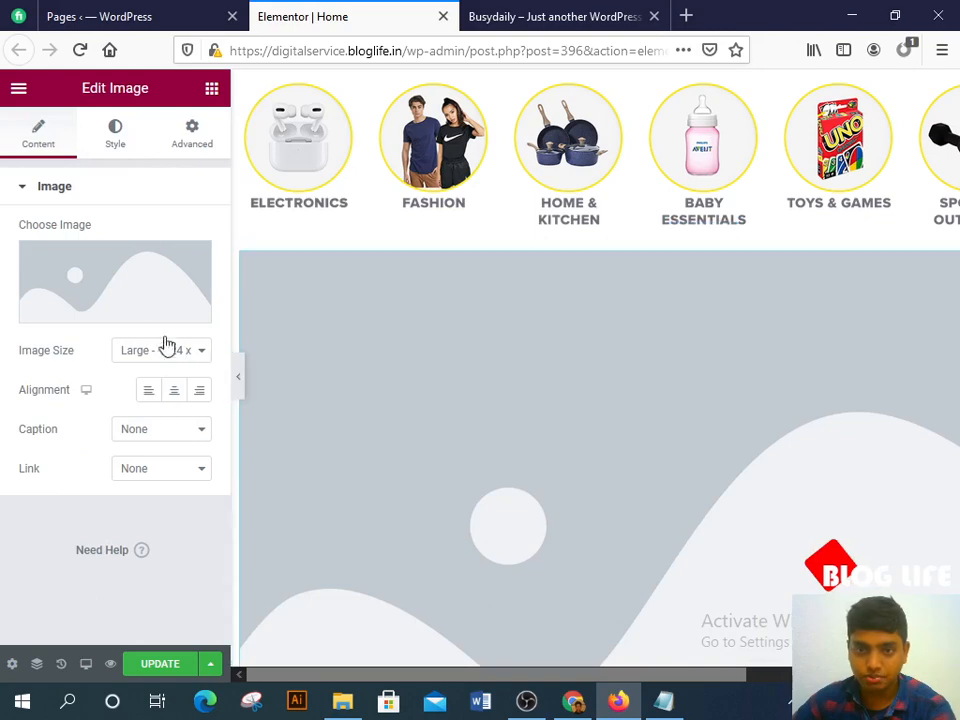
{"action": "left_click", "coordinate": [140, 298]}
{"action": "left_click", "coordinate": [74, 161]}
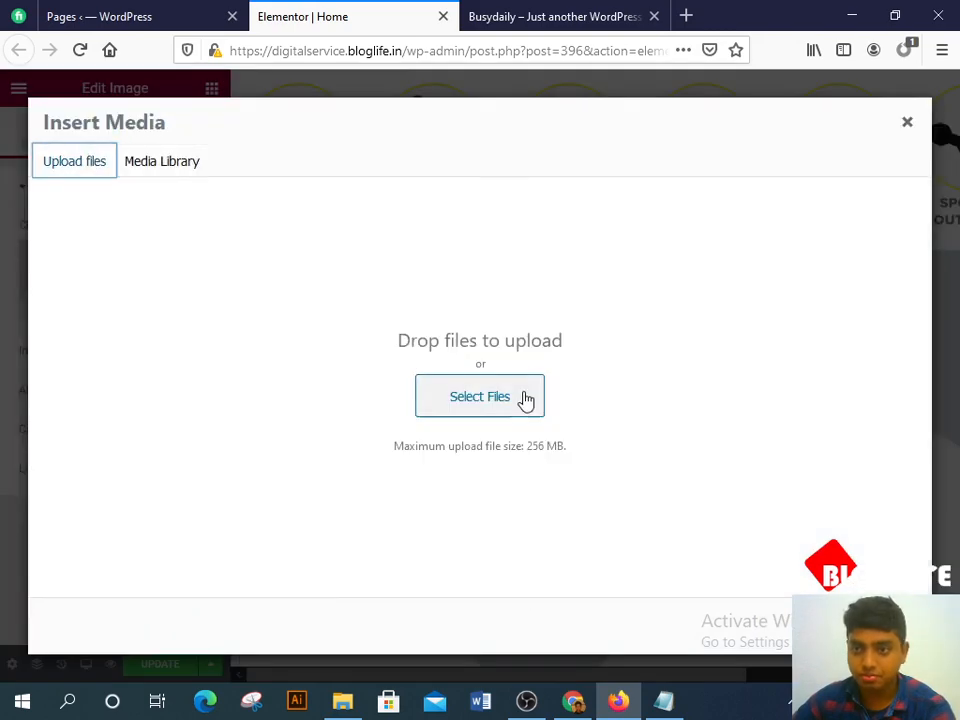
Step: Upload banner-3-768x80 from Downloads and insert it into the new image block
{"action": "left_click", "coordinate": [527, 399]}
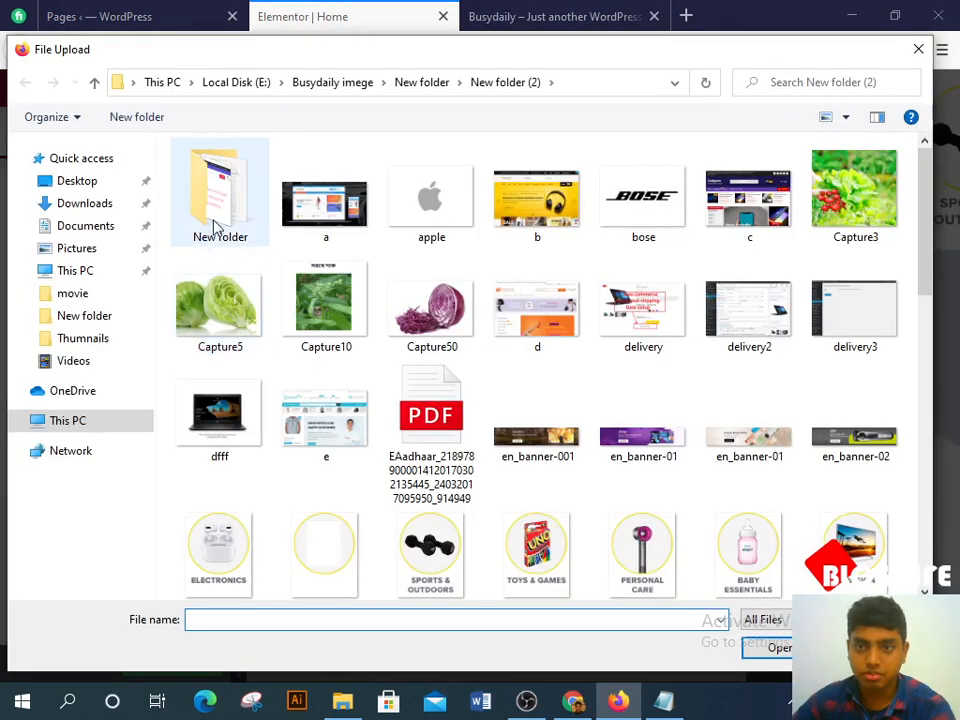
{"action": "left_click", "coordinate": [87, 203]}
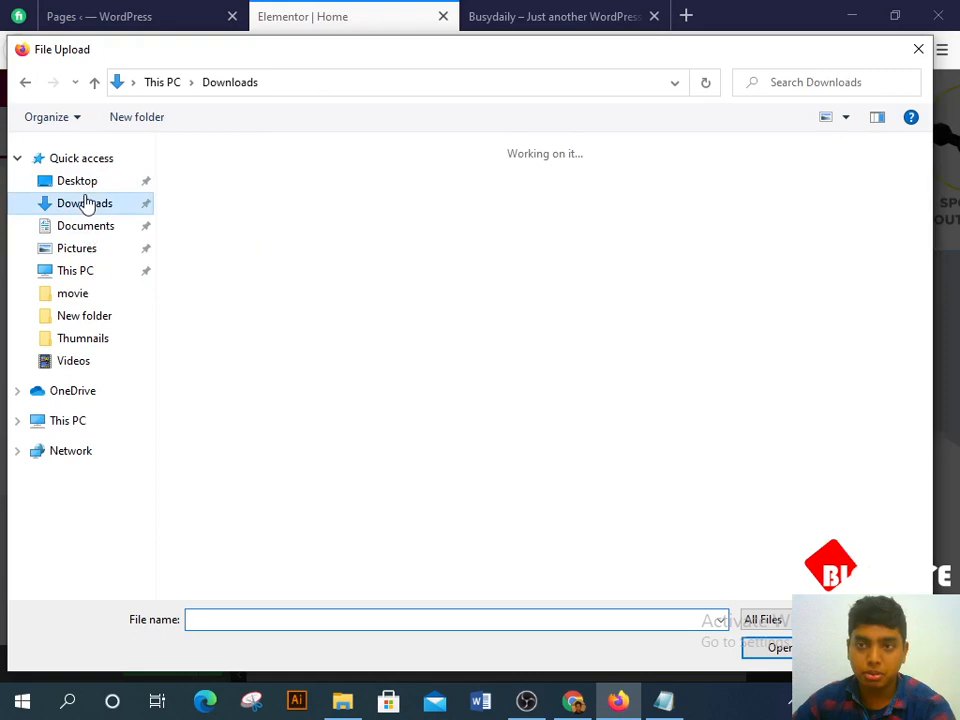
{"action": "left_click", "coordinate": [231, 245]}
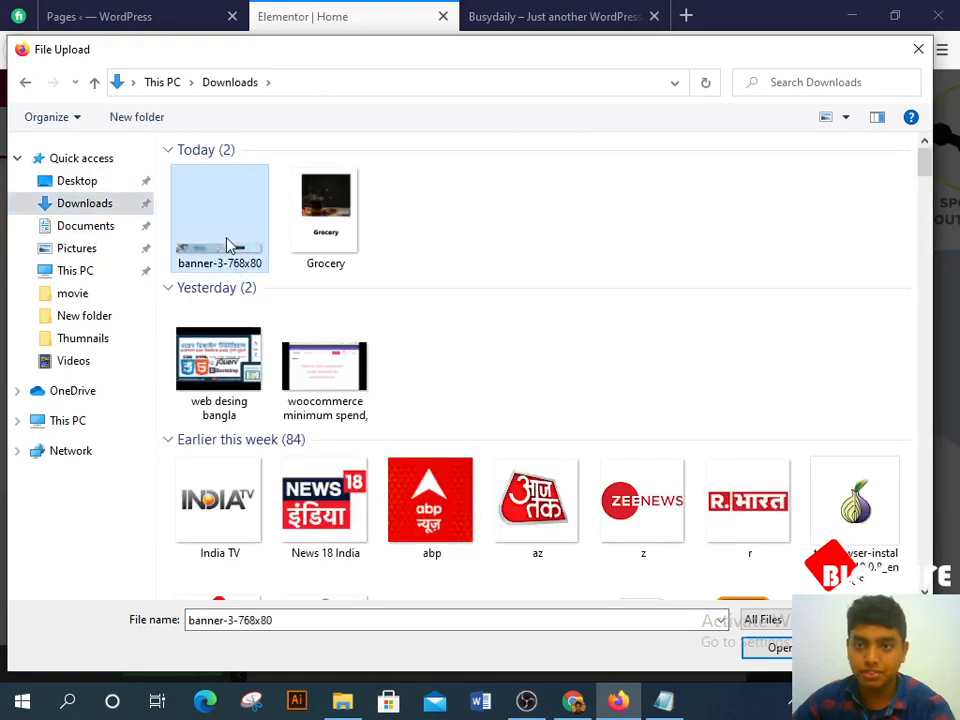
{"action": "left_click", "coordinate": [778, 648]}
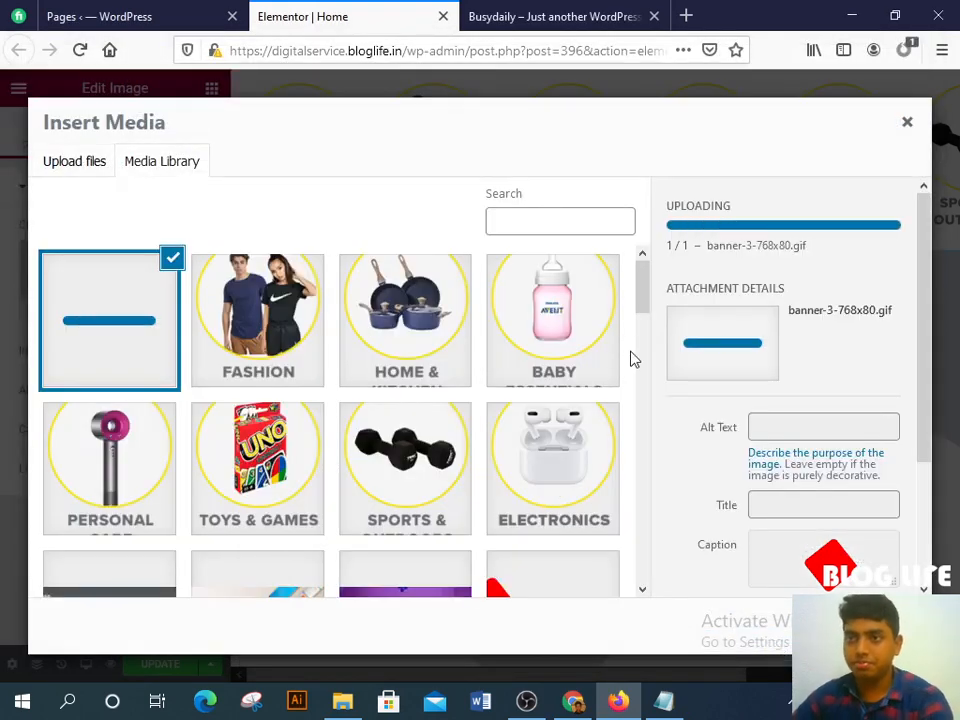
{"action": "left_click", "coordinate": [594, 12]}
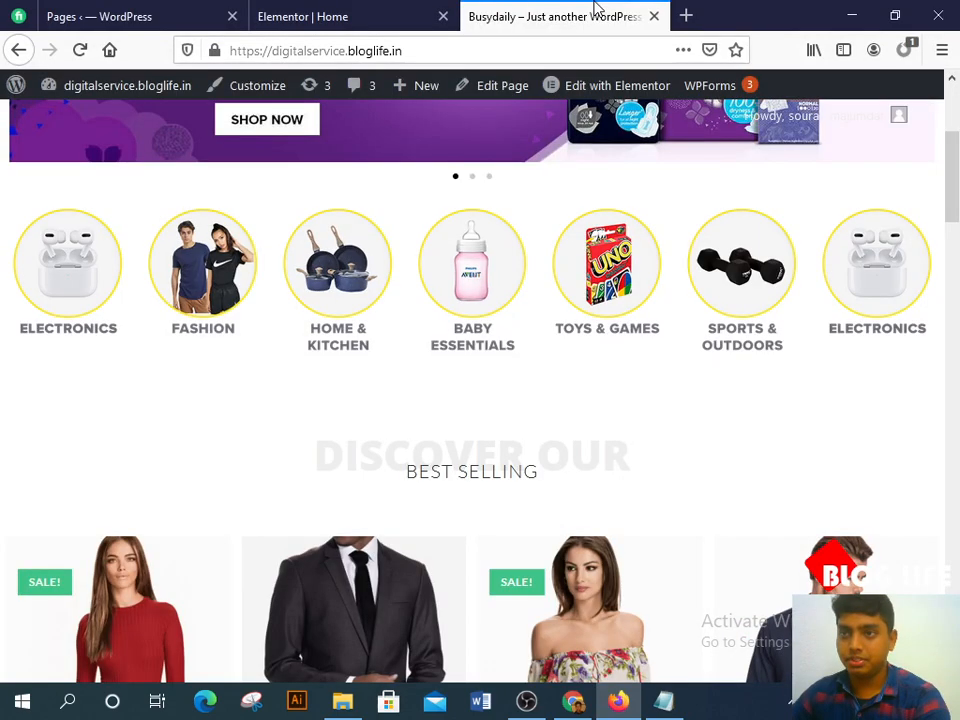
{"action": "left_click", "coordinate": [298, 12]}
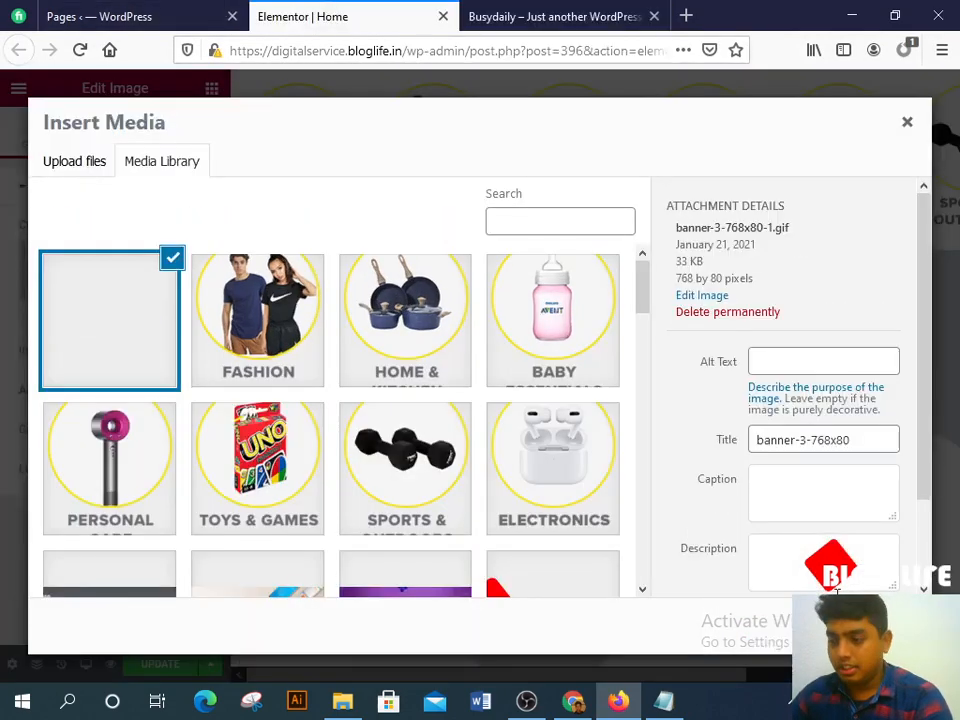
{"action": "left_click", "coordinate": [868, 626]}
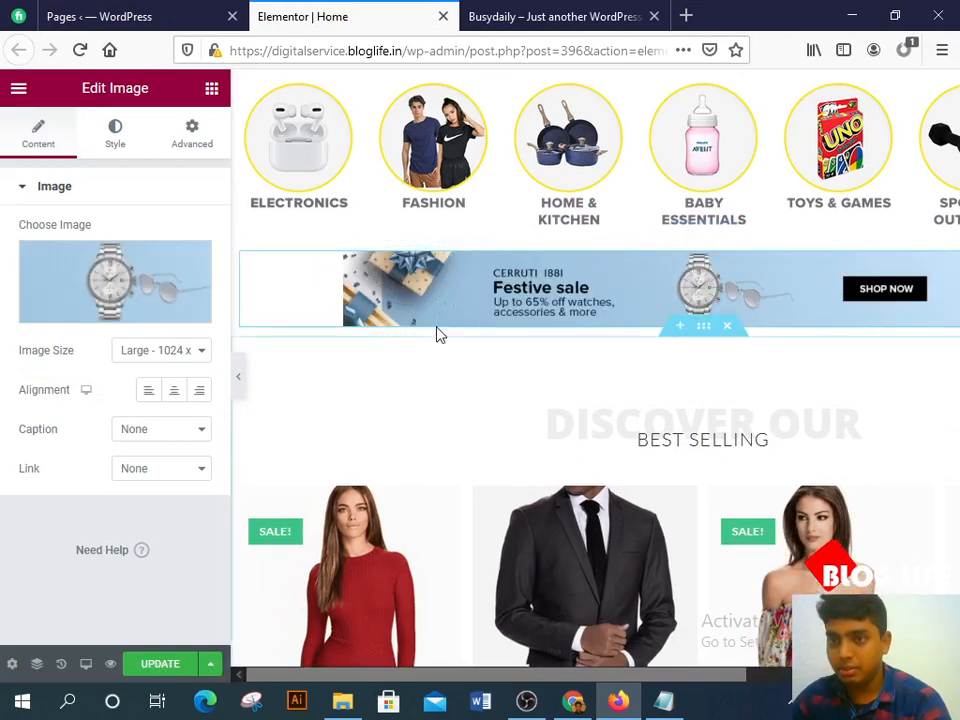
Step: Set the banner's image size to Full and update the home page
{"action": "left_click", "coordinate": [172, 353]}
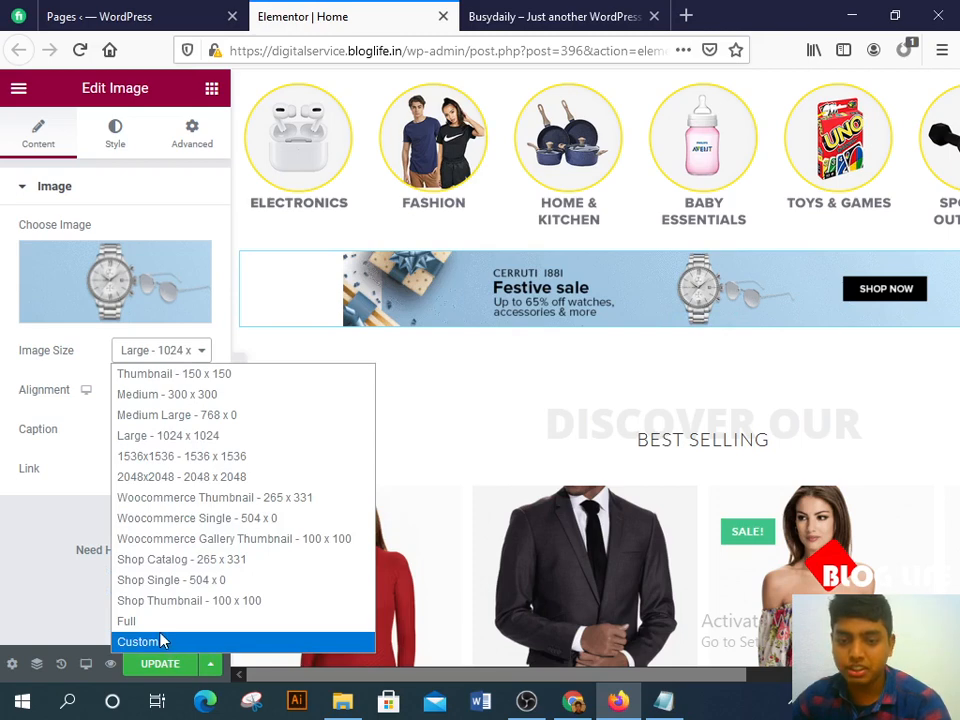
{"action": "key", "text": "Up"}
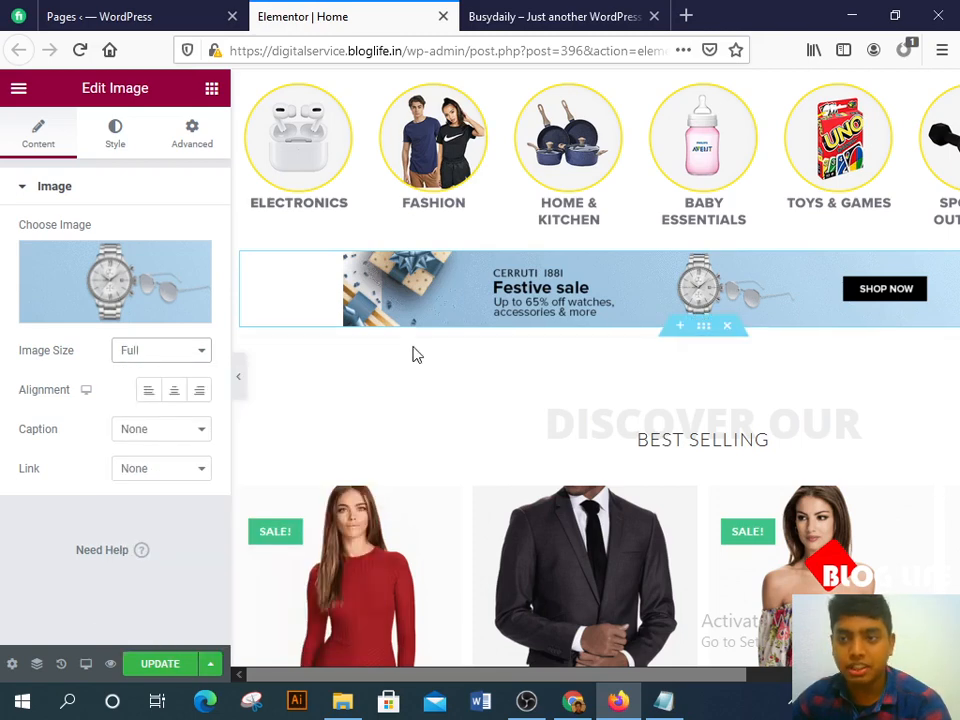
{"action": "left_click", "coordinate": [165, 673]}
Step: Check the live site, then bring up the Busydaily store in Chrome
{"action": "left_click", "coordinate": [490, 10]}
{"action": "left_click", "coordinate": [340, 16]}
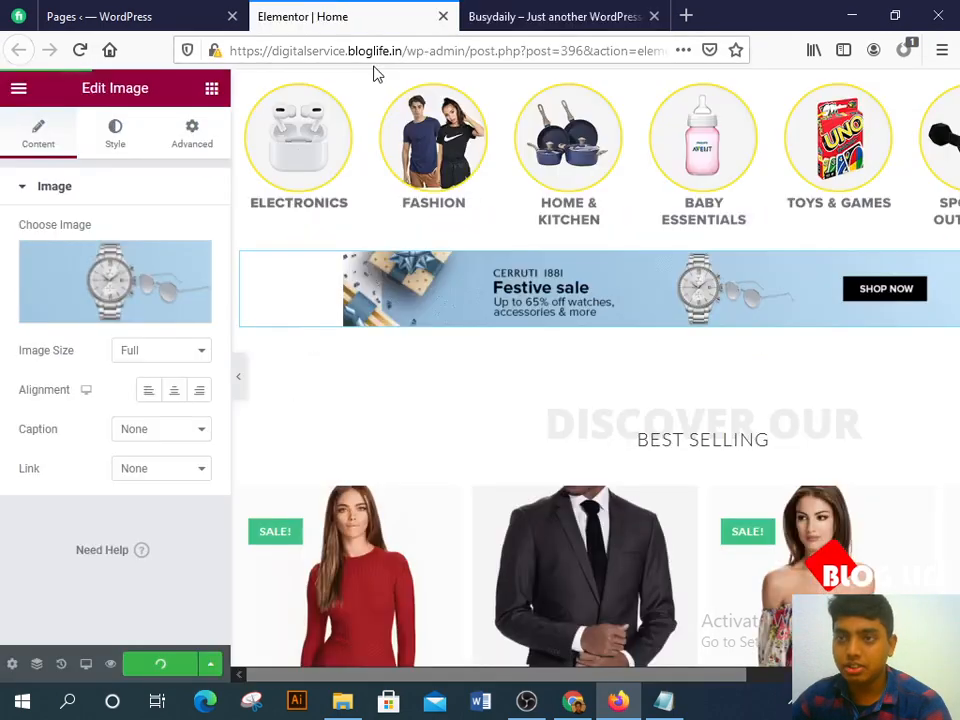
{"action": "left_click", "coordinate": [574, 701]}
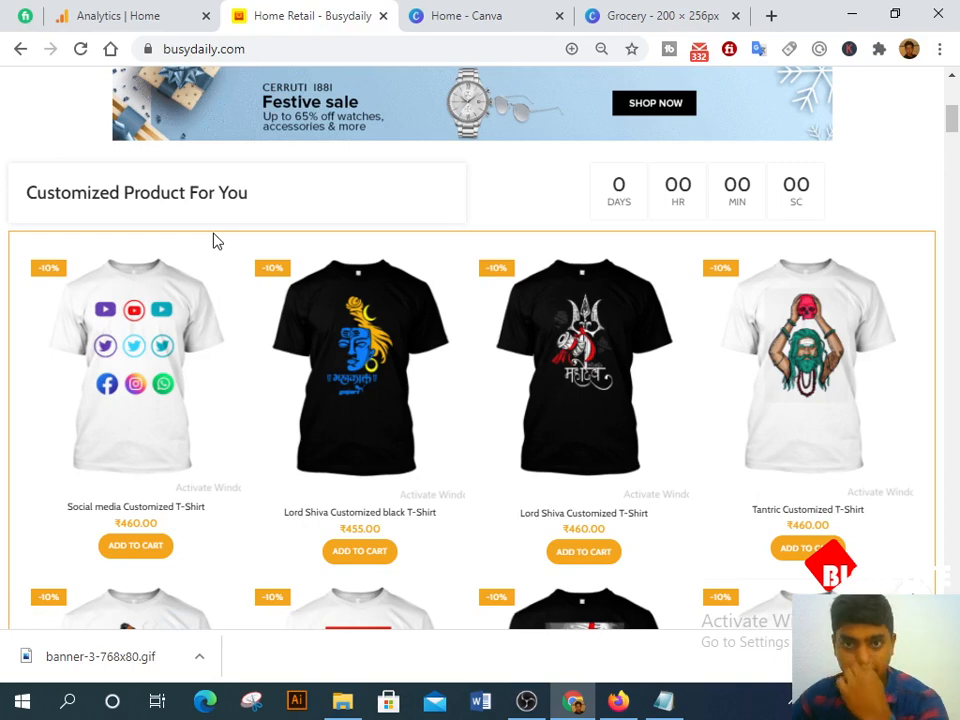
Step: Browse Busydaily's Customized Product For You grid and open the Lord Shiva Customized black T-Shirt
{"action": "left_click_drag", "start_coordinate": [259, 197], "coordinate": [285, 171]}
{"action": "left_click", "coordinate": [2, 215]}
{"action": "scroll", "coordinate": [251, 366], "scroll_direction": "down", "scroll_amount": 2}
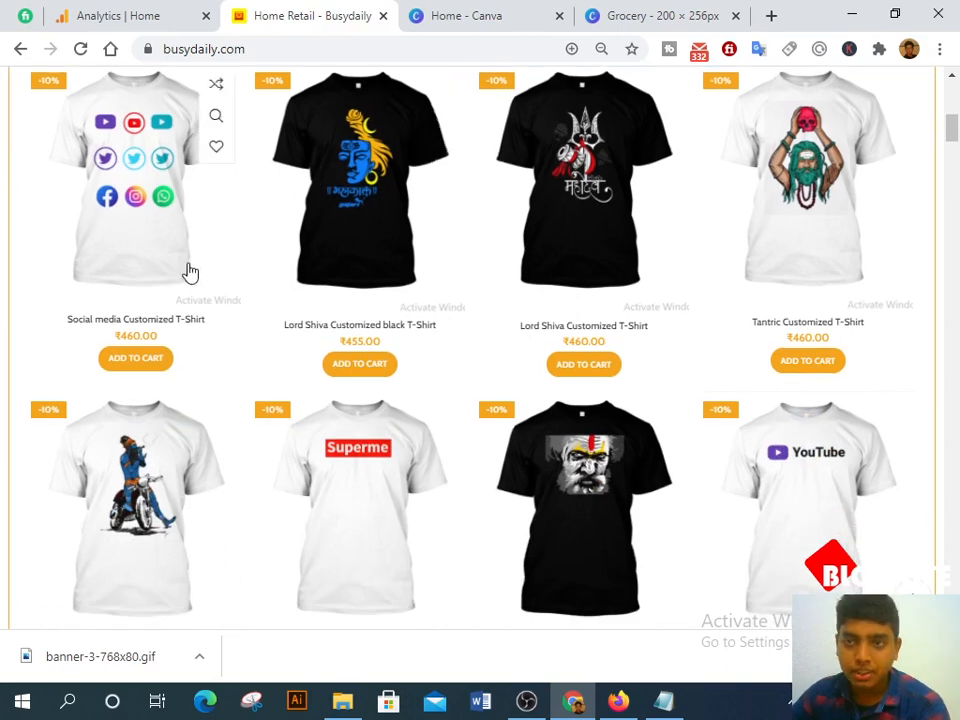
{"action": "scroll", "coordinate": [189, 272], "scroll_direction": "up", "scroll_amount": 1}
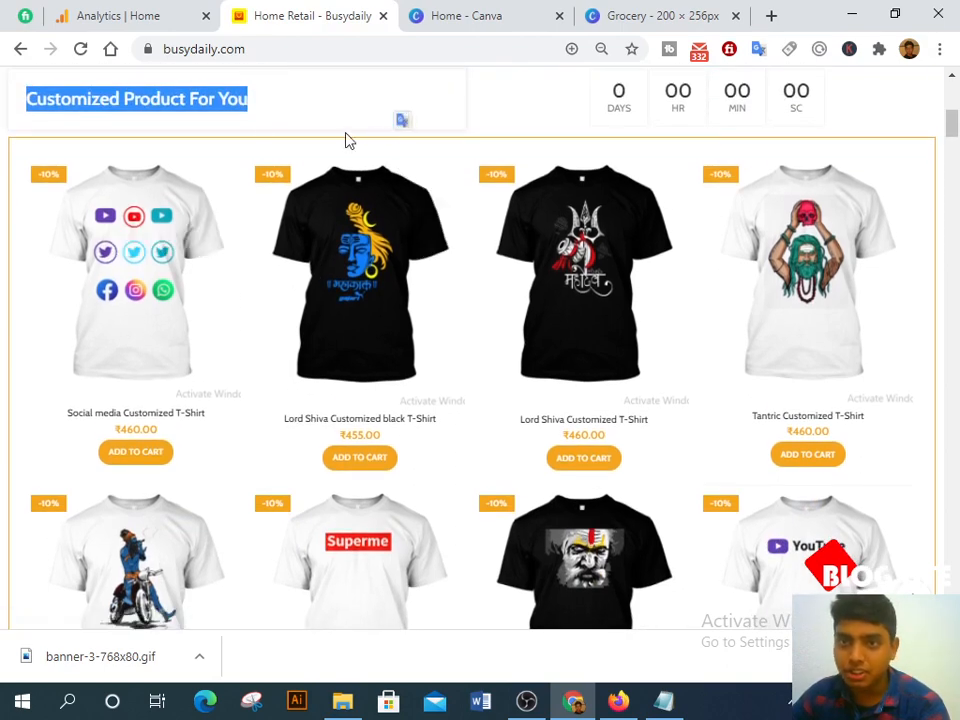
{"action": "left_click", "coordinate": [253, 122]}
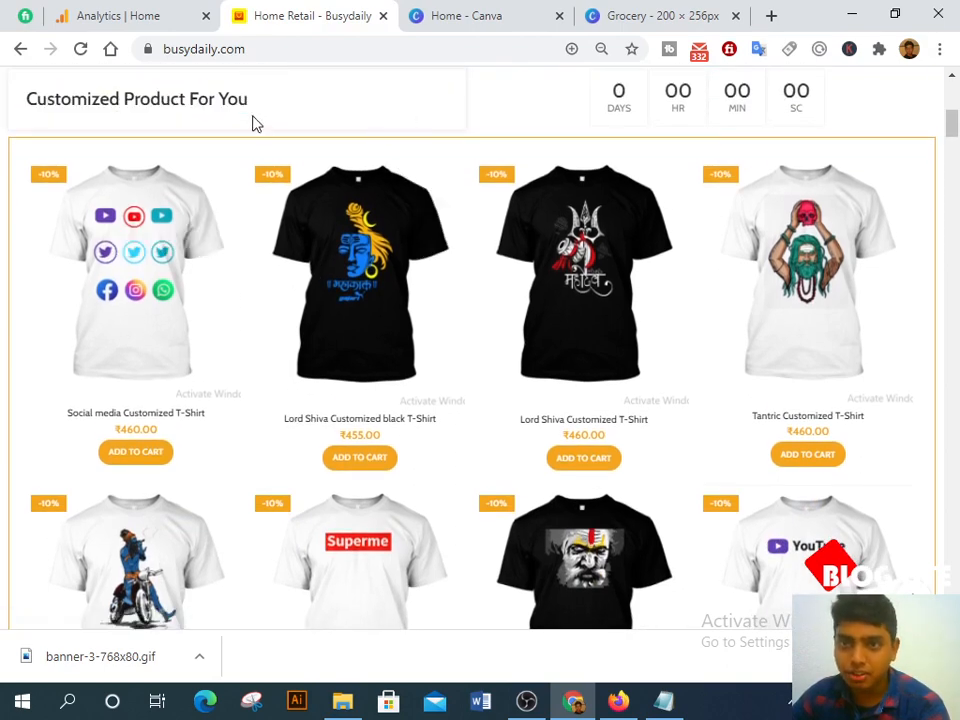
{"action": "scroll", "coordinate": [370, 430], "scroll_direction": "up", "scroll_amount": 2}
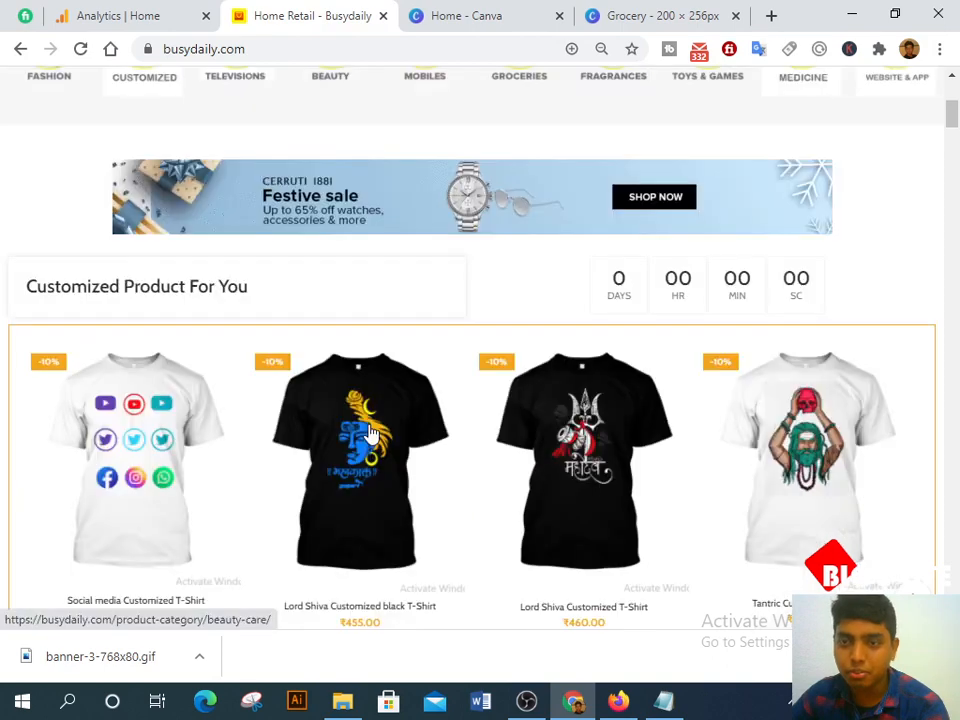
{"action": "scroll", "coordinate": [370, 432], "scroll_direction": "down", "scroll_amount": 2}
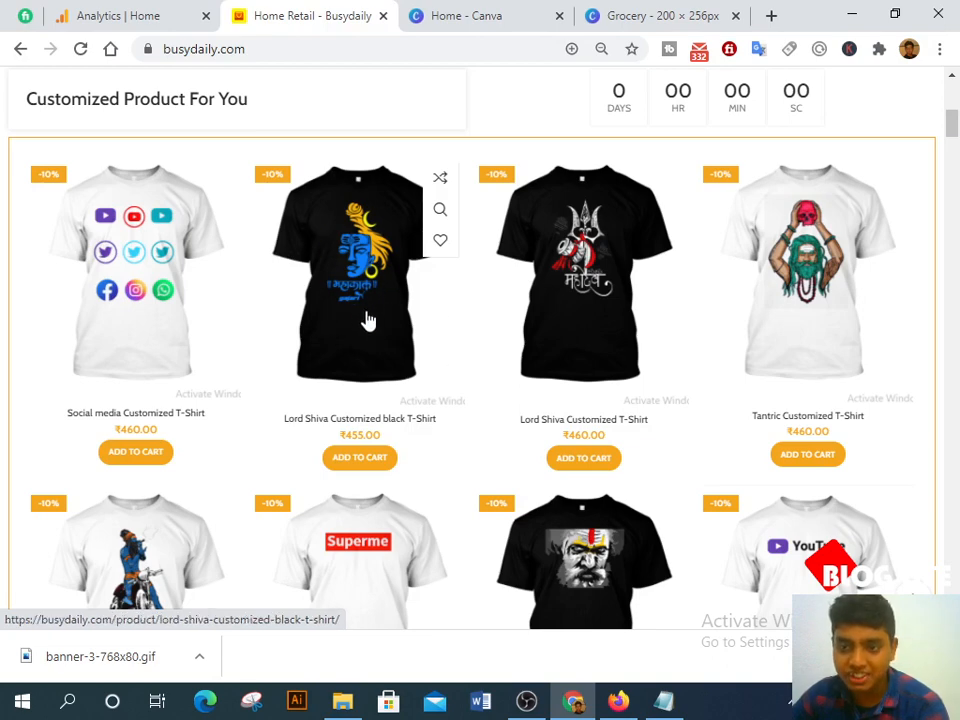
{"action": "scroll", "coordinate": [366, 320], "scroll_direction": "down", "scroll_amount": 2}
{"action": "scroll", "coordinate": [364, 321], "scroll_direction": "up", "scroll_amount": 2}
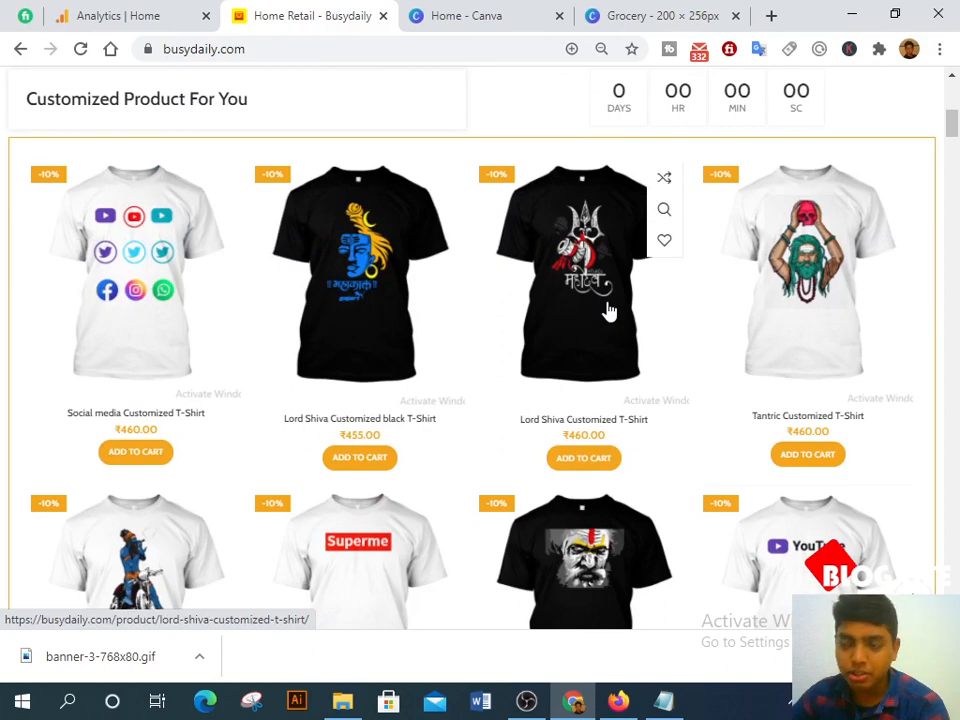
{"action": "left_click", "coordinate": [377, 303]}
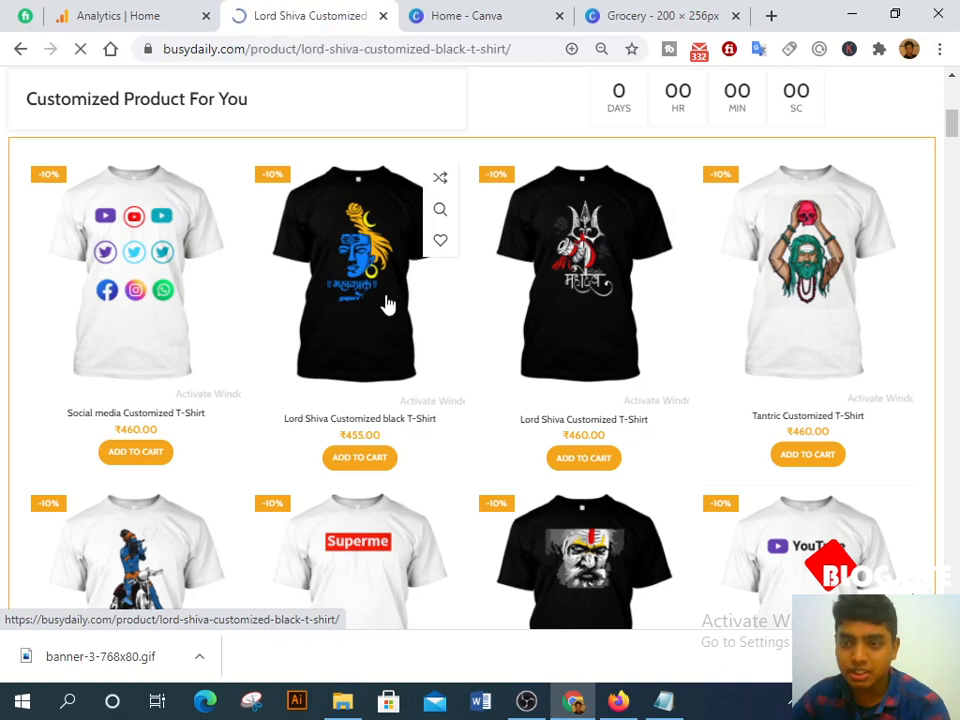
Step: Open the shirt design editor and slightly shrink the YouTube logo and text group
{"action": "scroll", "coordinate": [257, 279], "scroll_direction": "down", "scroll_amount": 2}
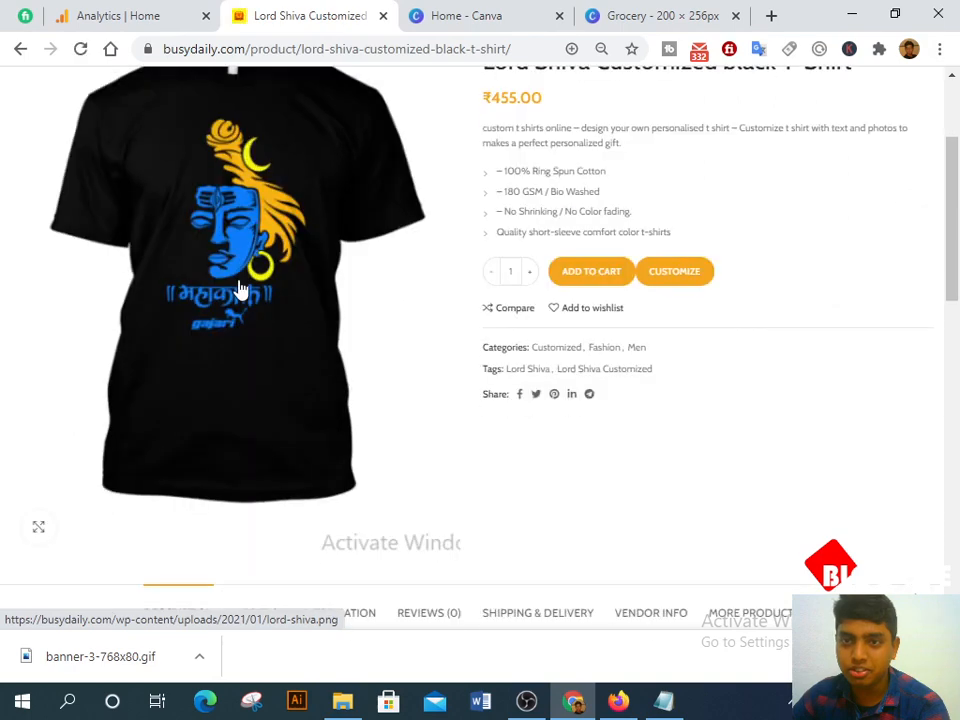
{"action": "left_click", "coordinate": [672, 270]}
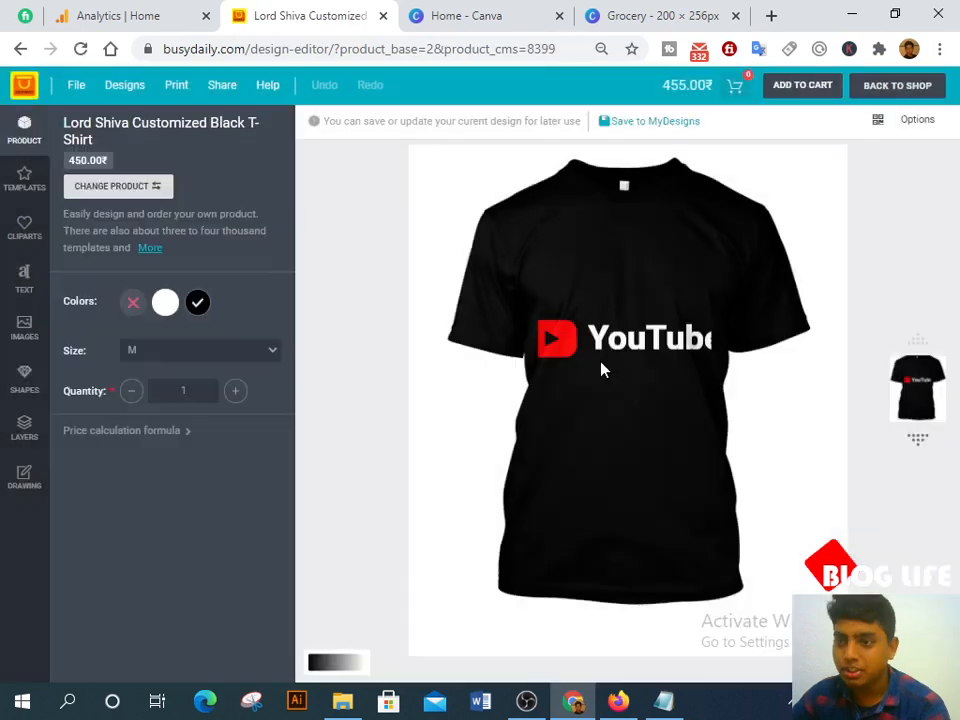
{"action": "left_click", "coordinate": [601, 340]}
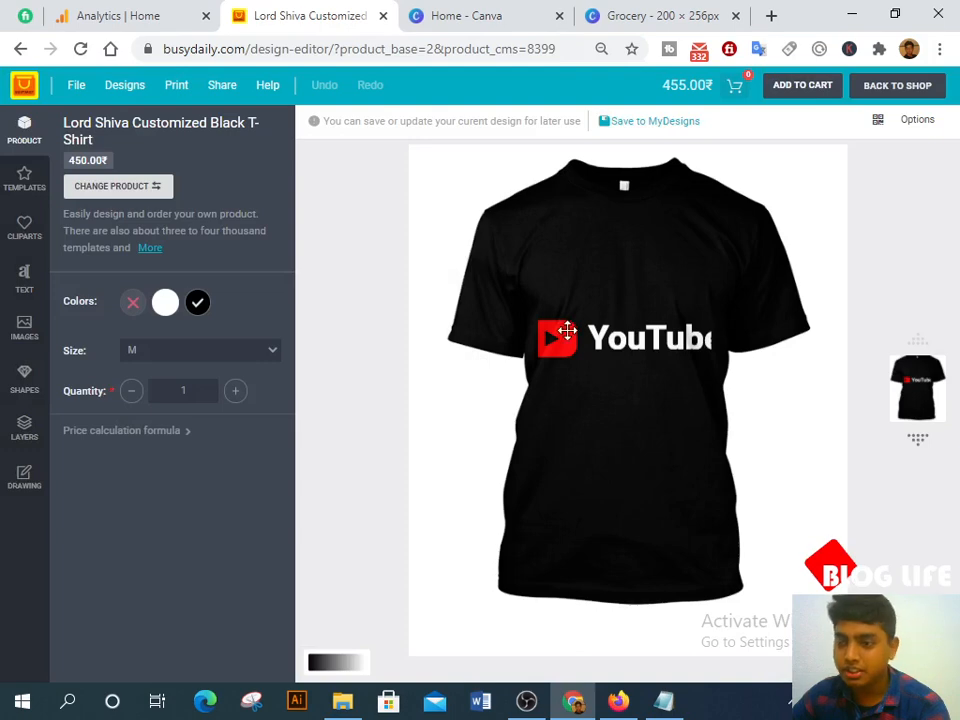
{"action": "left_click", "coordinate": [634, 369]}
{"action": "left_click_drag", "start_coordinate": [536, 264], "coordinate": [846, 480]}
{"action": "left_click_drag", "start_coordinate": [724, 357], "coordinate": [699, 351]}
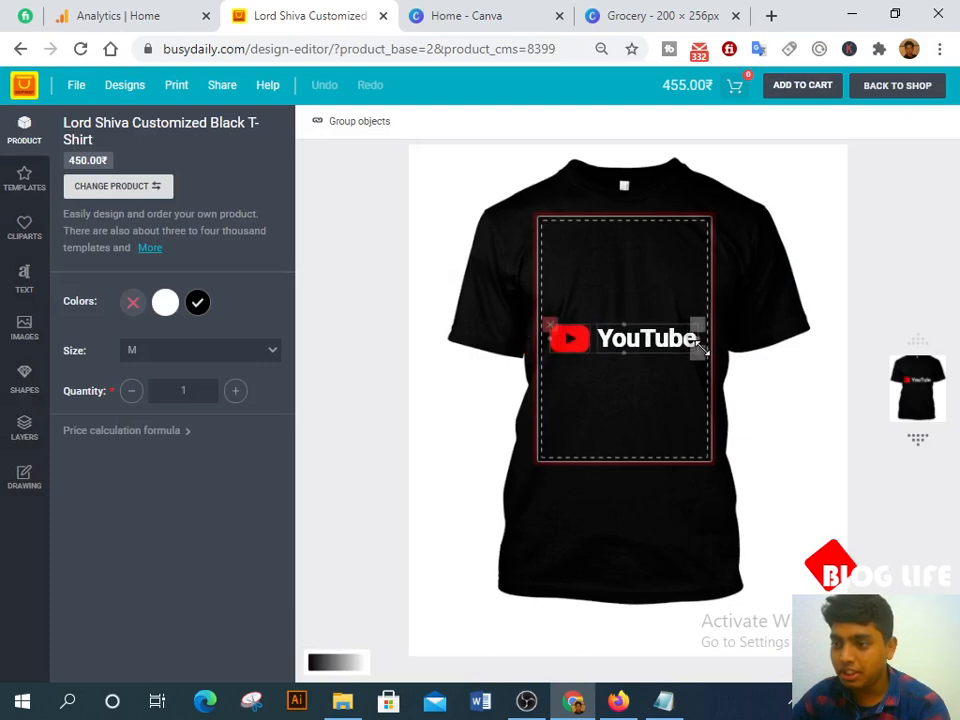
{"action": "left_click", "coordinate": [776, 383]}
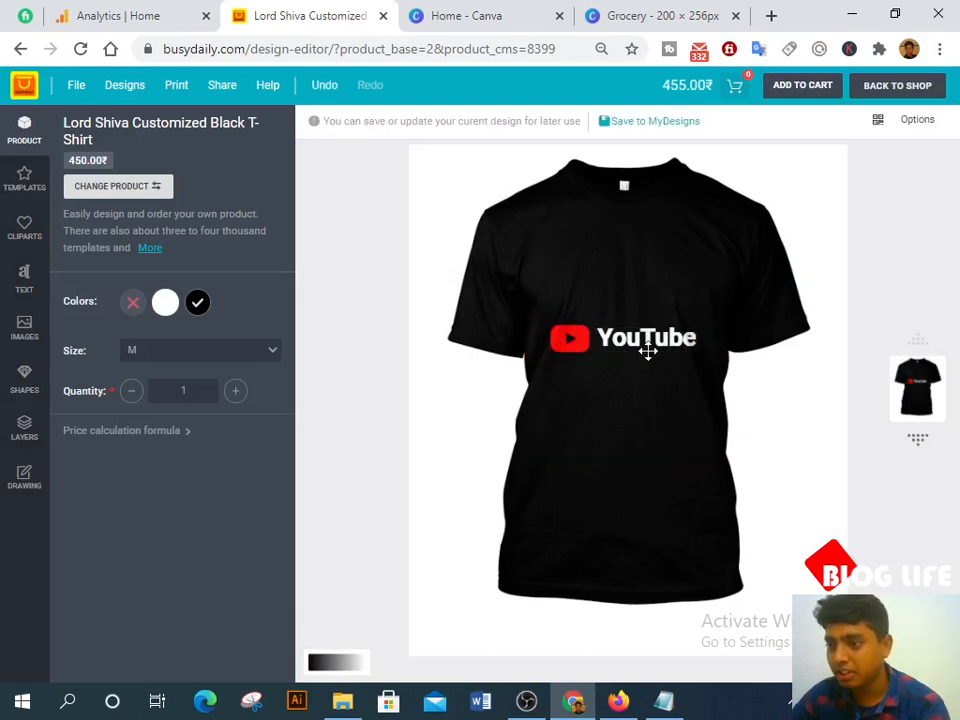
Step: Move the YouTube logo and text group up to the chest of the shirt
{"action": "left_click", "coordinate": [648, 350]}
{"action": "left_click_drag", "start_coordinate": [648, 350], "coordinate": [647, 328]}
{"action": "left_click", "coordinate": [804, 414]}
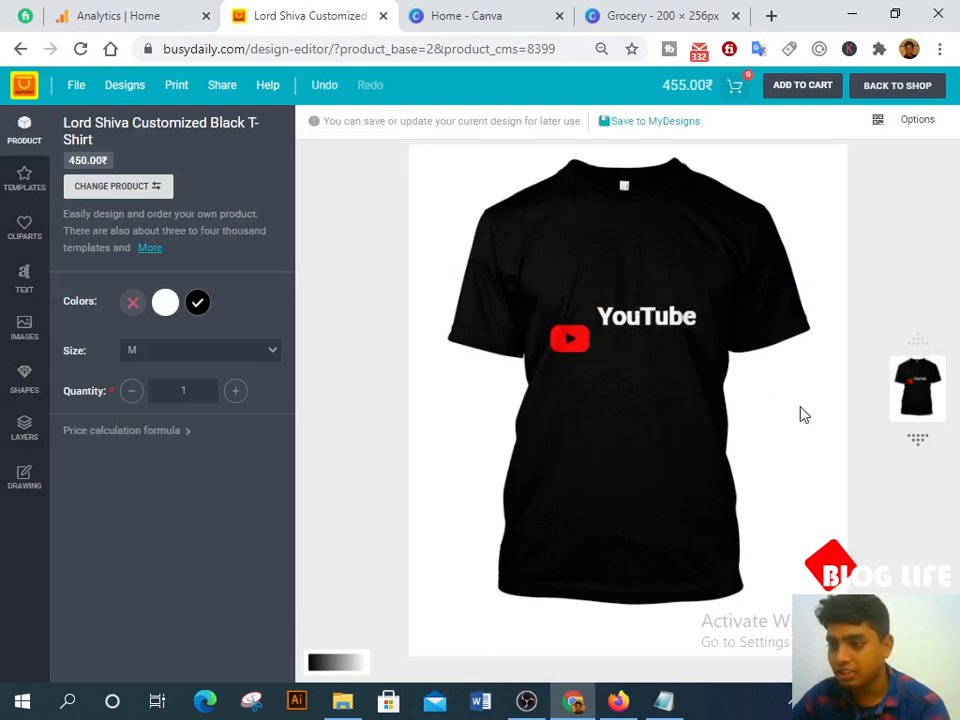
{"action": "key", "text": "ctrl+z"}
{"action": "left_click_drag", "start_coordinate": [523, 272], "coordinate": [782, 429]}
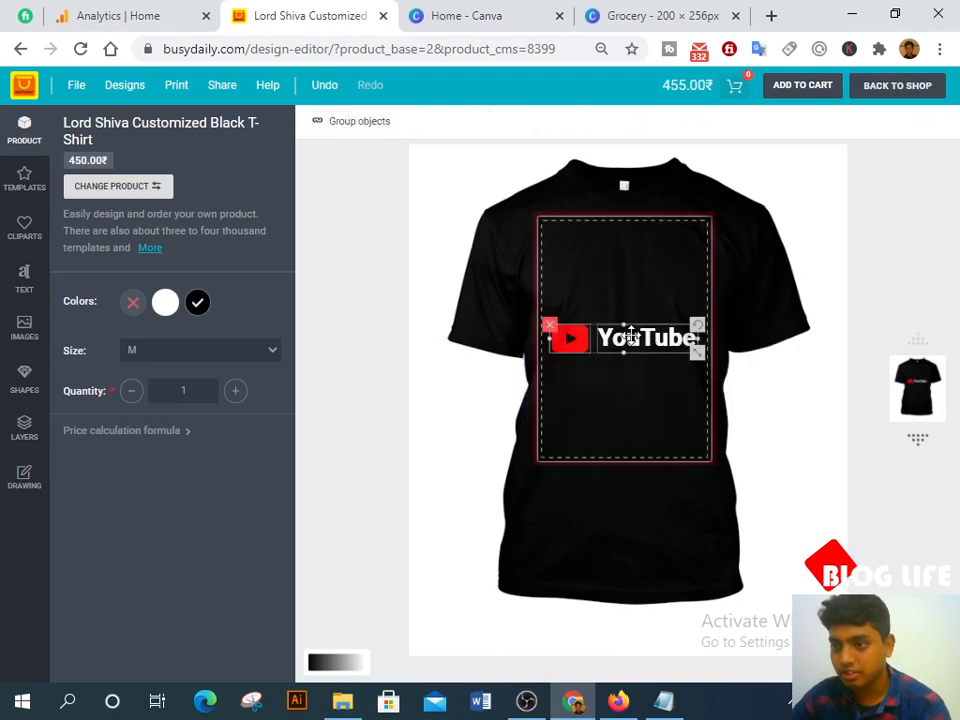
{"action": "left_click_drag", "start_coordinate": [631, 335], "coordinate": [631, 255]}
{"action": "left_click", "coordinate": [786, 381]}
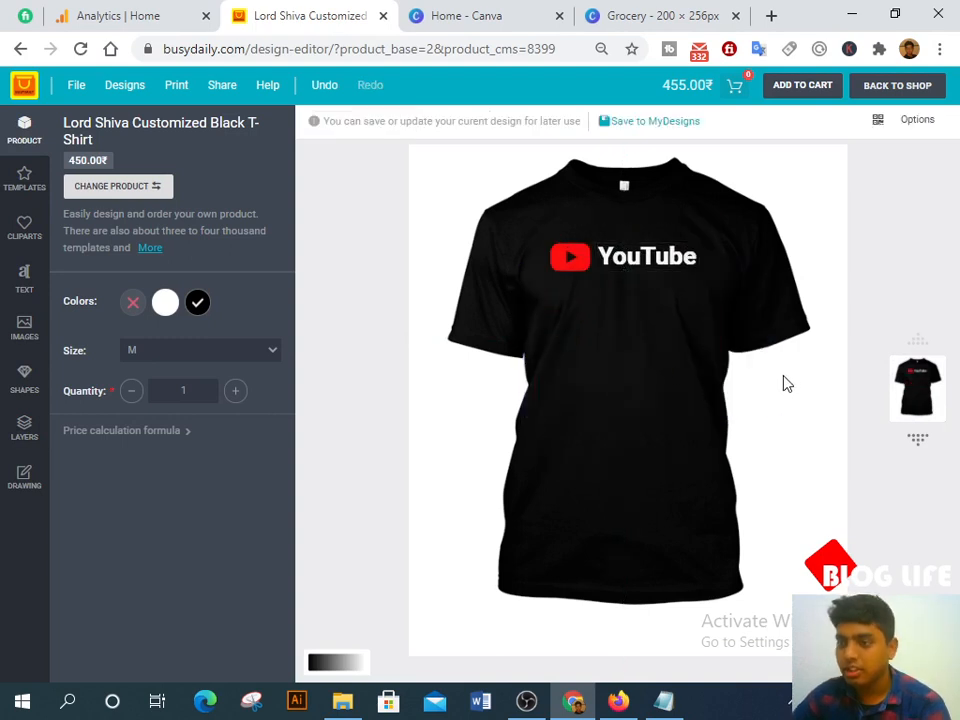
Step: Apply the Mahadev trident template to the black T-shirt from the Templates gallery
{"action": "left_click", "coordinate": [12, 177]}
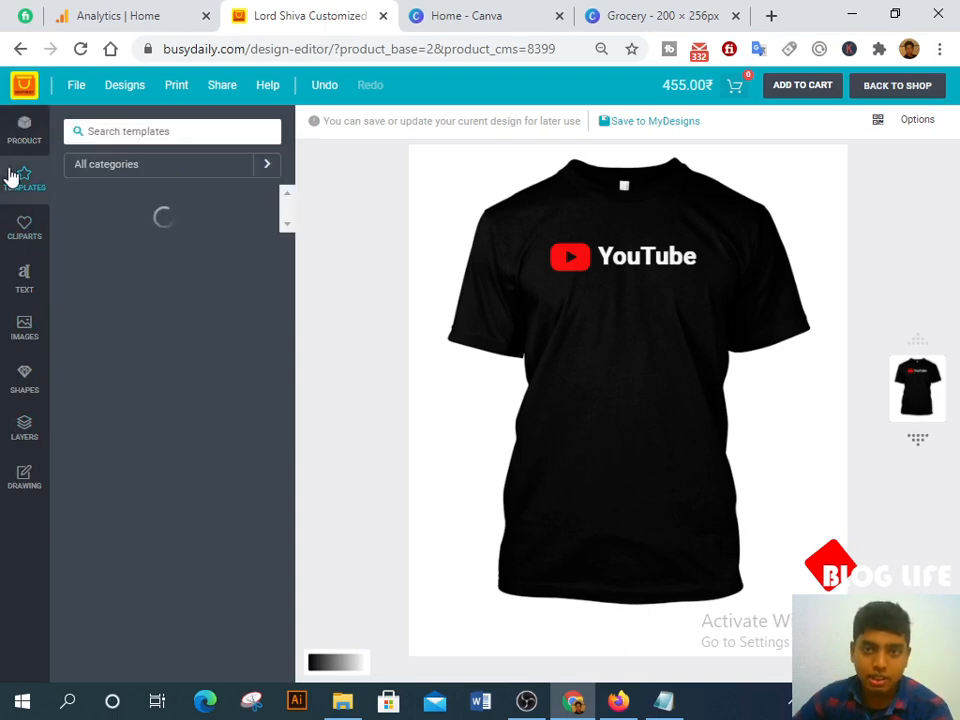
{"action": "scroll", "coordinate": [208, 450], "scroll_direction": "down", "scroll_amount": 5}
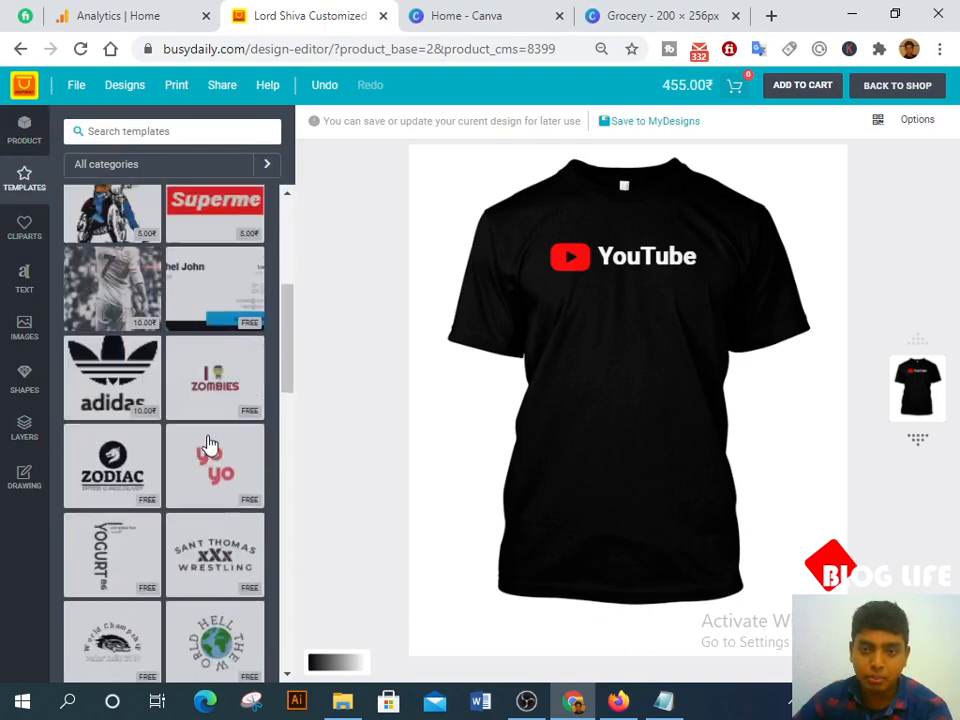
{"action": "scroll", "coordinate": [206, 430], "scroll_direction": "up", "scroll_amount": 3}
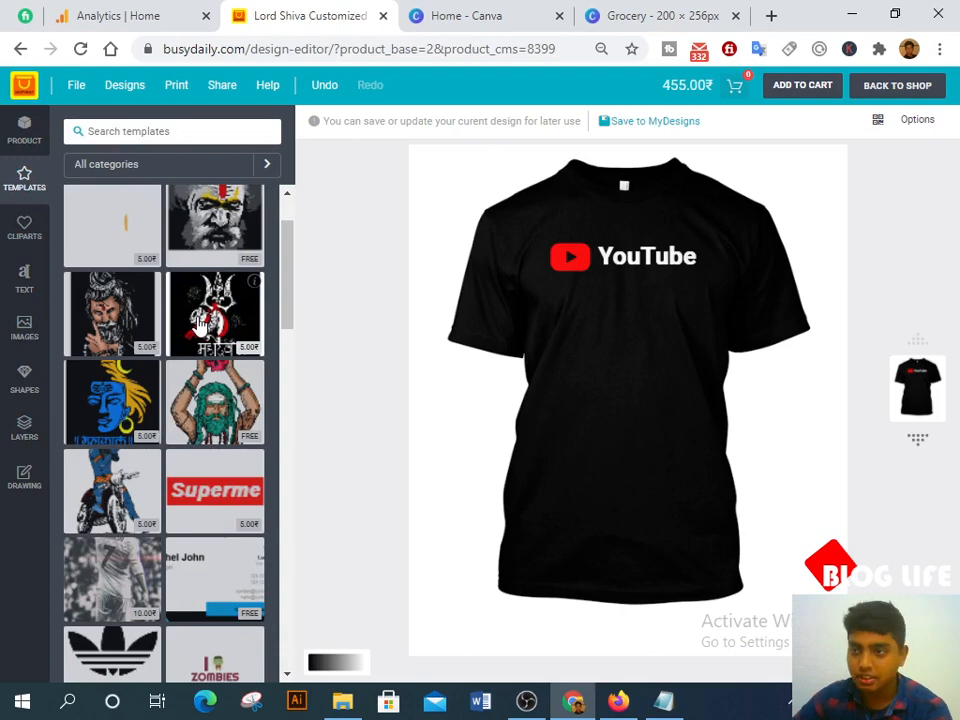
{"action": "left_click", "coordinate": [200, 323]}
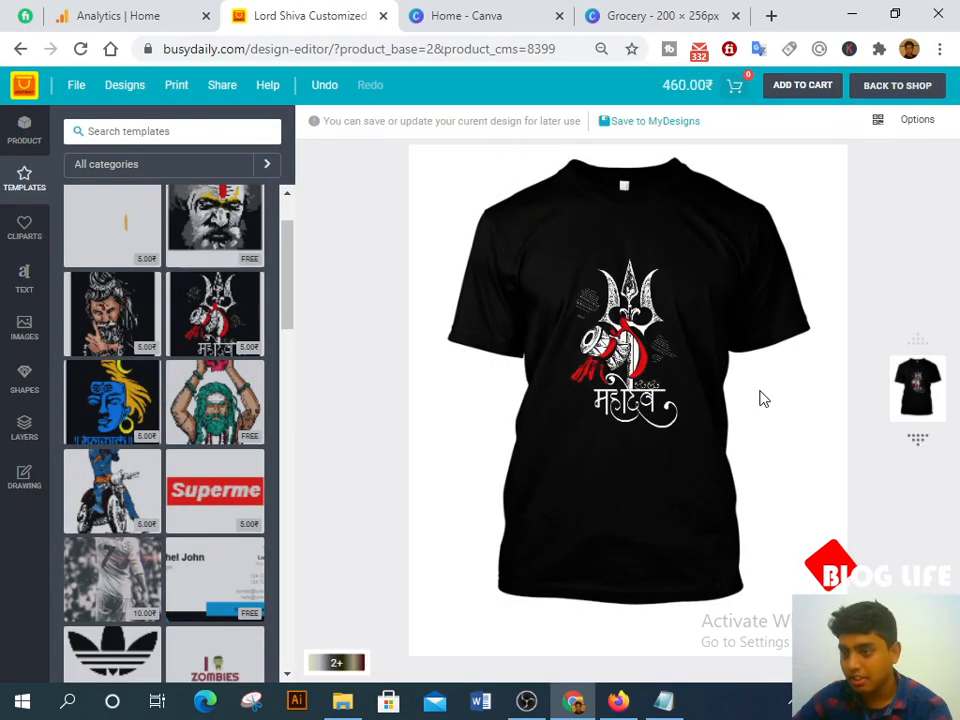
{"action": "left_click", "coordinate": [624, 338]}
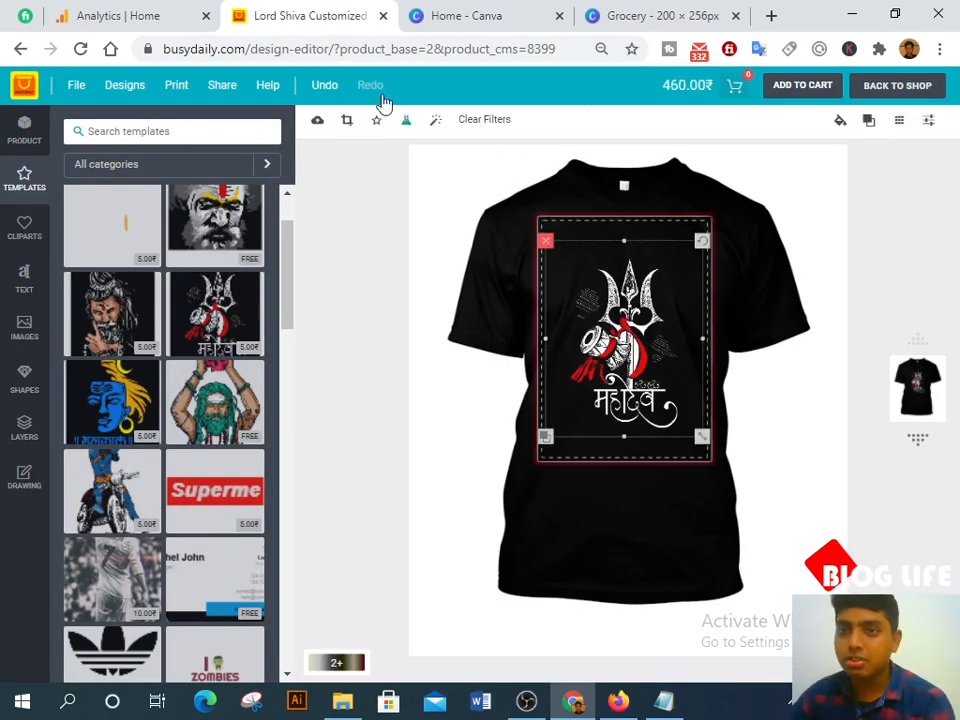
Step: Load the busydaily.com home page, then return to the Elementor editor in Firefox
{"action": "left_click_drag", "start_coordinate": [254, 50], "coordinate": [957, 85]}
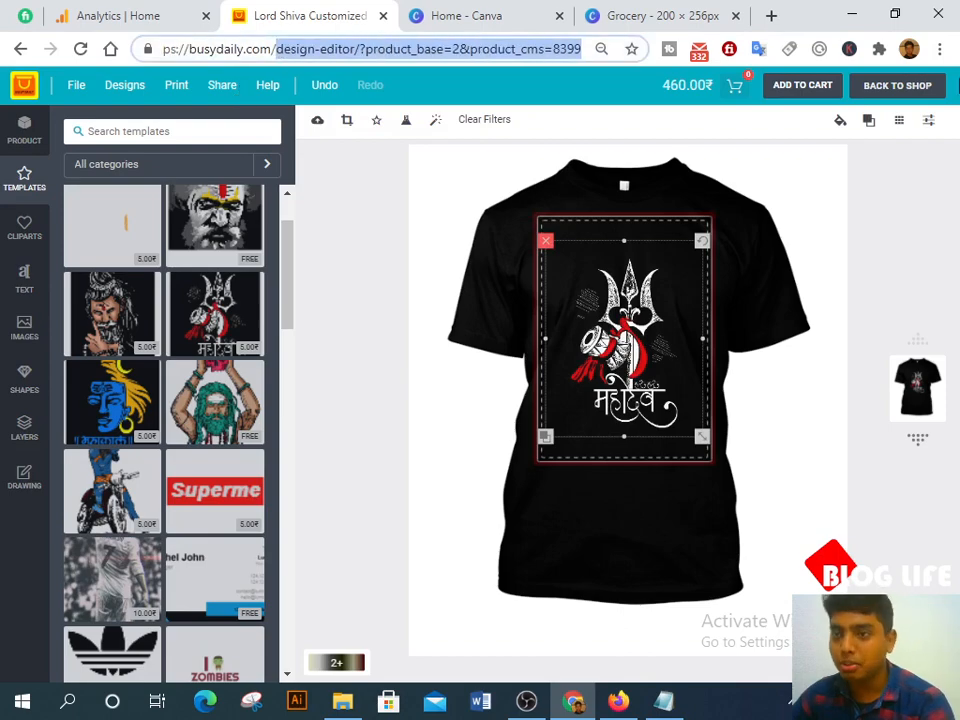
{"action": "key", "text": "BackSpace"}
{"action": "key", "text": "Return"}
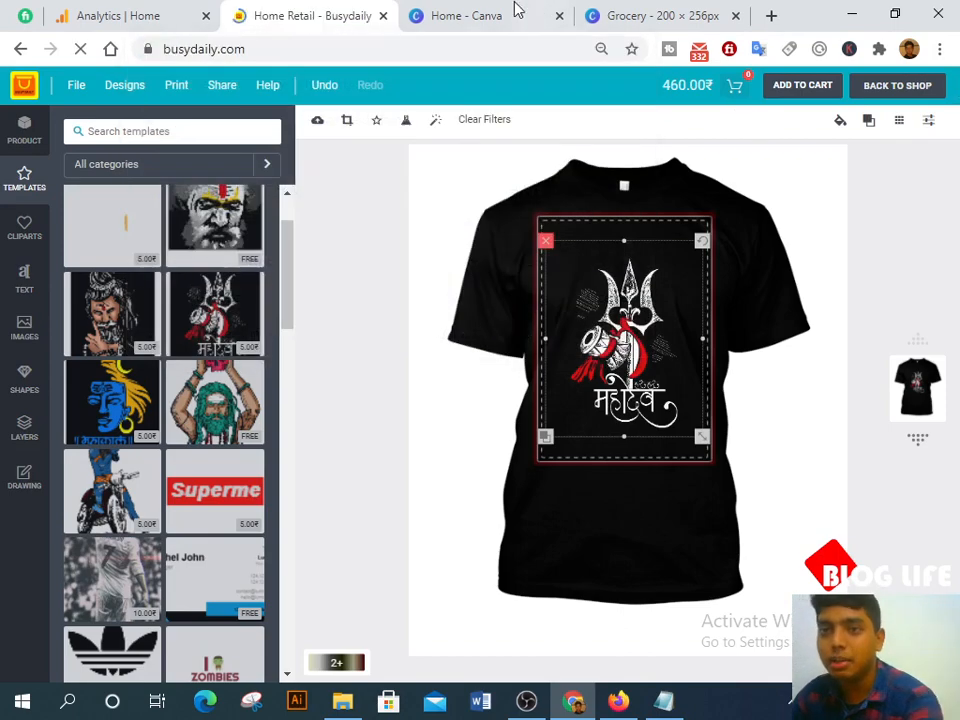
{"action": "left_click", "coordinate": [618, 701]}
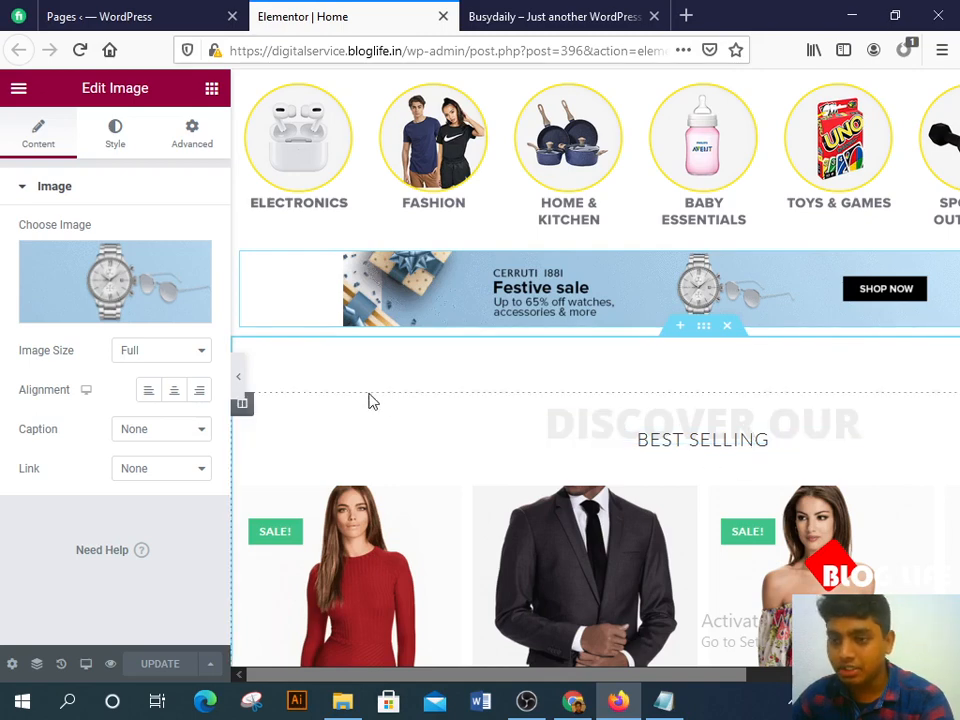
Step: Insert a new single-column section above the Best Selling row
{"action": "scroll", "coordinate": [710, 459], "scroll_direction": "down", "scroll_amount": 2}
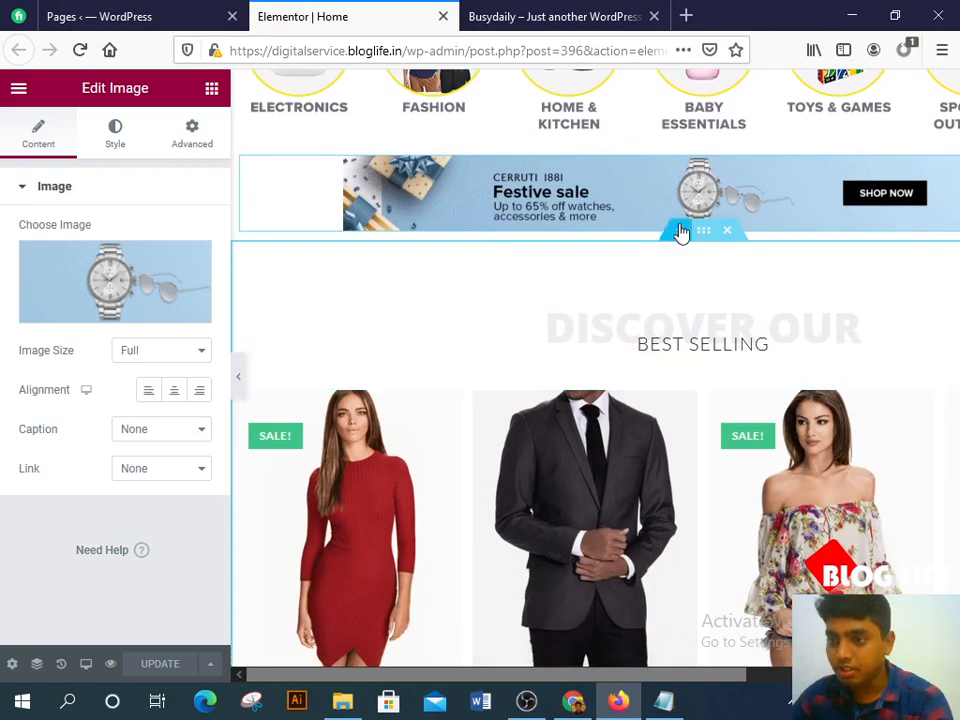
{"action": "left_click", "coordinate": [680, 230]}
{"action": "left_click", "coordinate": [682, 328]}
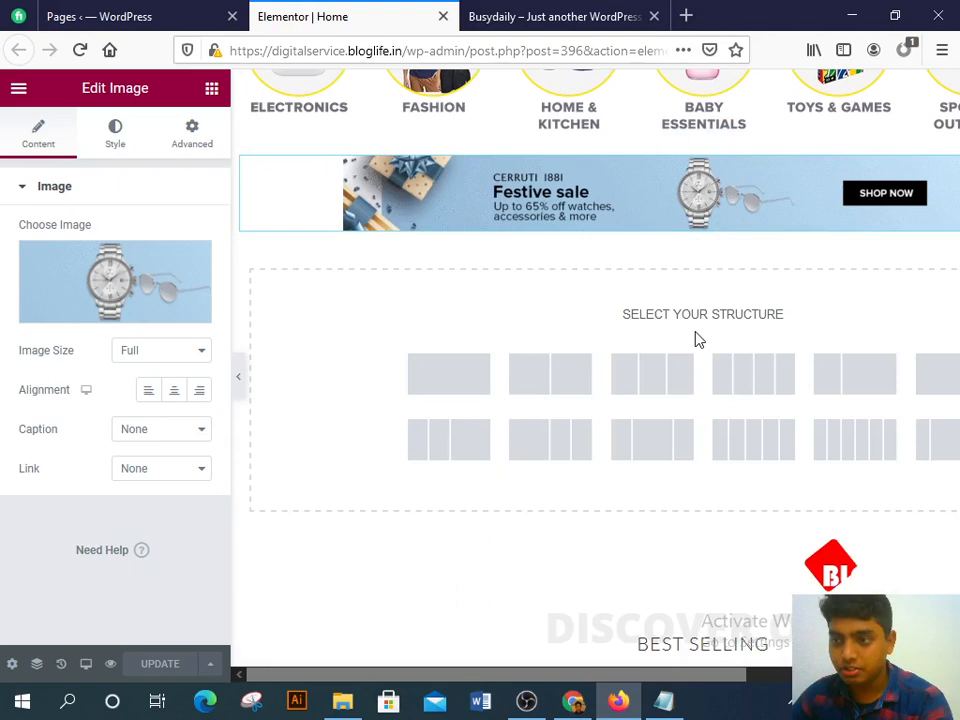
{"action": "left_click", "coordinate": [475, 366]}
{"action": "scroll", "coordinate": [673, 396], "scroll_direction": "down", "scroll_amount": 4}
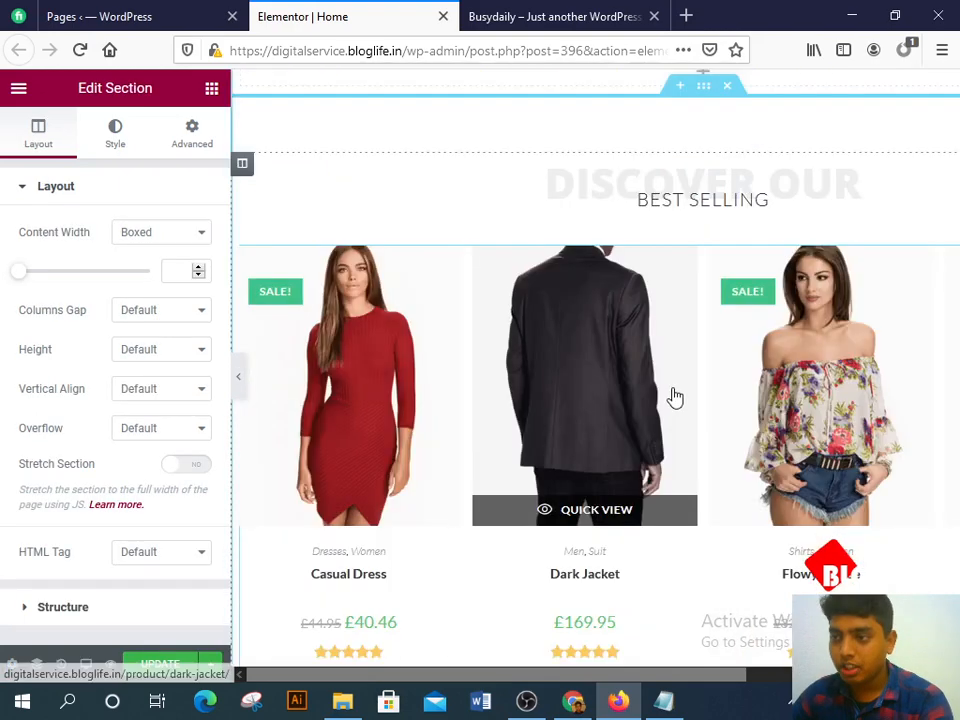
{"action": "scroll", "coordinate": [673, 385], "scroll_direction": "up", "scroll_amount": 4}
Step: Search the Elements panel for 'produ' widgets and browse the results
{"action": "left_click", "coordinate": [700, 265]}
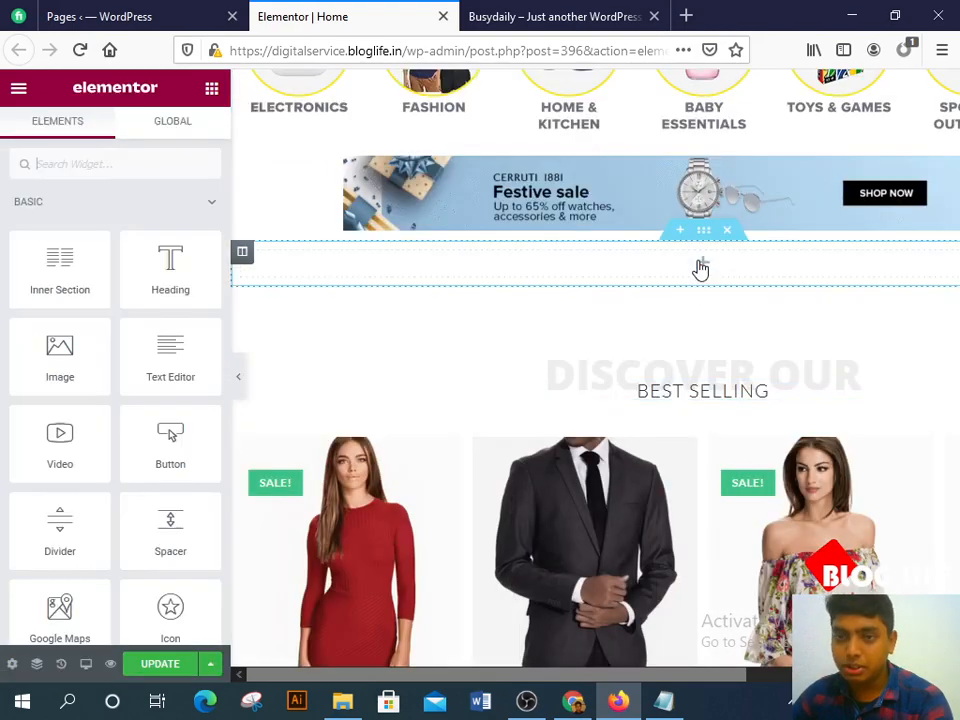
{"action": "left_click", "coordinate": [131, 175]}
{"action": "type", "text": "produc"}
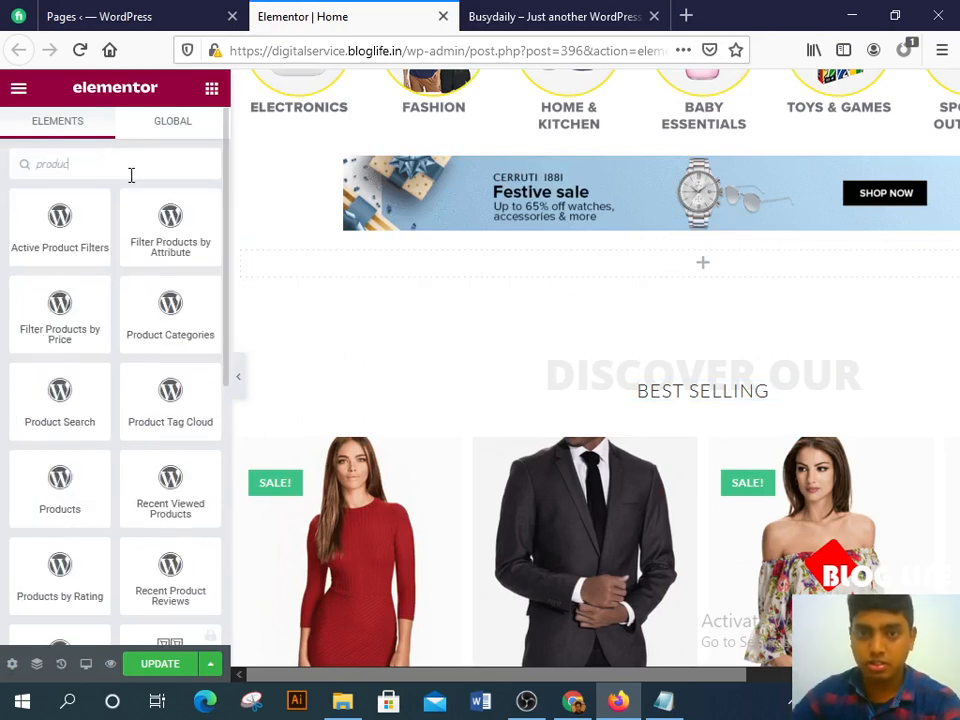
{"action": "scroll", "coordinate": [148, 258], "scroll_direction": "down", "scroll_amount": 1}
{"action": "scroll", "coordinate": [148, 258], "scroll_direction": "down", "scroll_amount": 1}
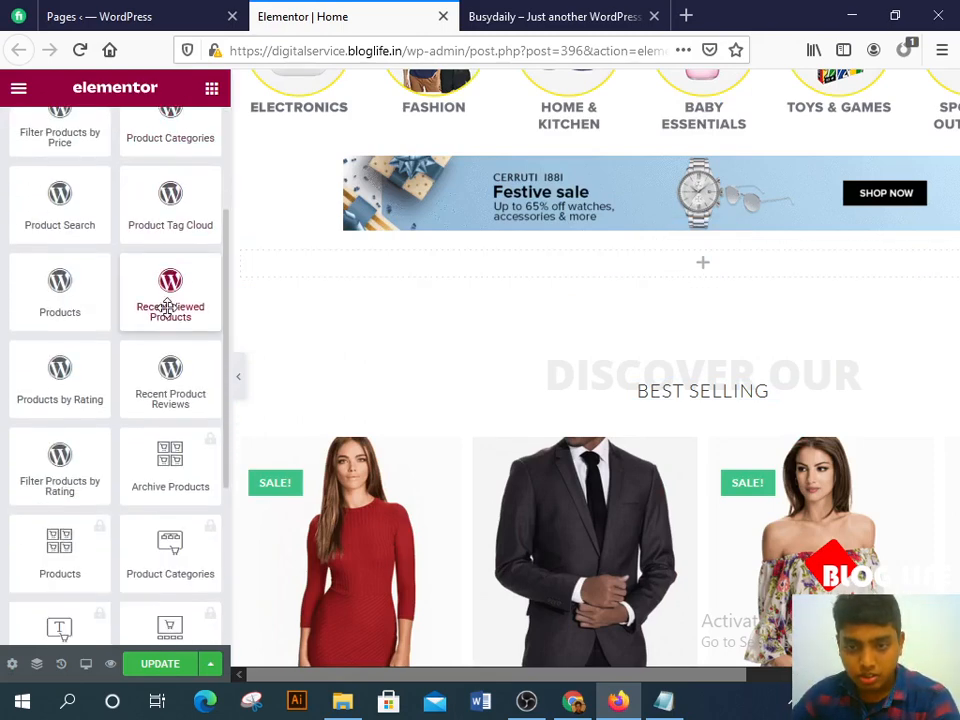
{"action": "scroll", "coordinate": [168, 305], "scroll_direction": "down", "scroll_amount": 3}
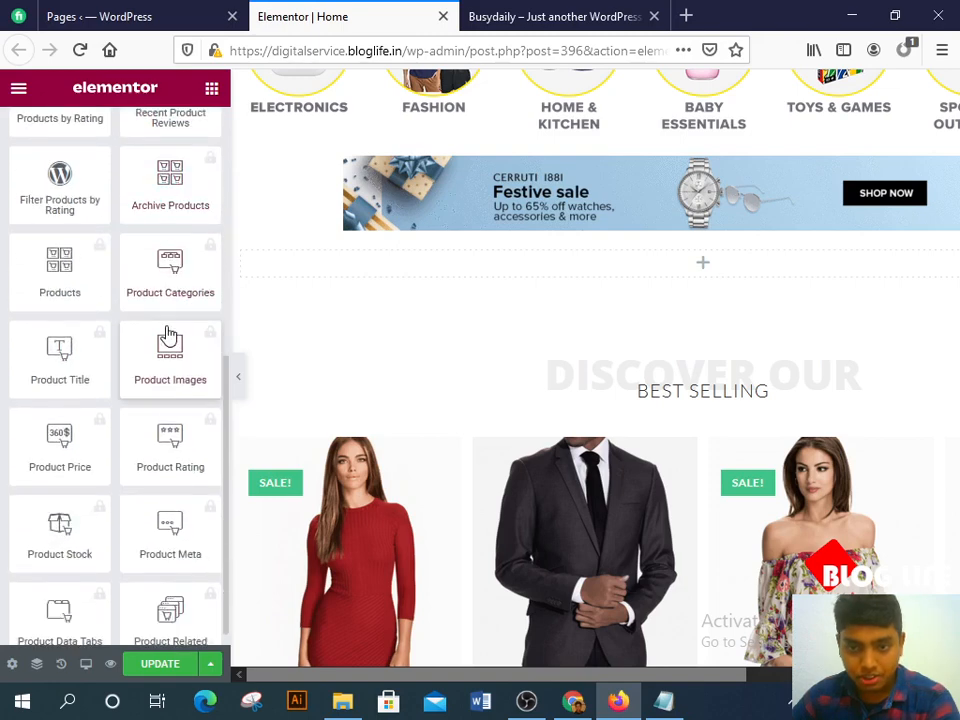
{"action": "scroll", "coordinate": [157, 365], "scroll_direction": "up", "scroll_amount": 5}
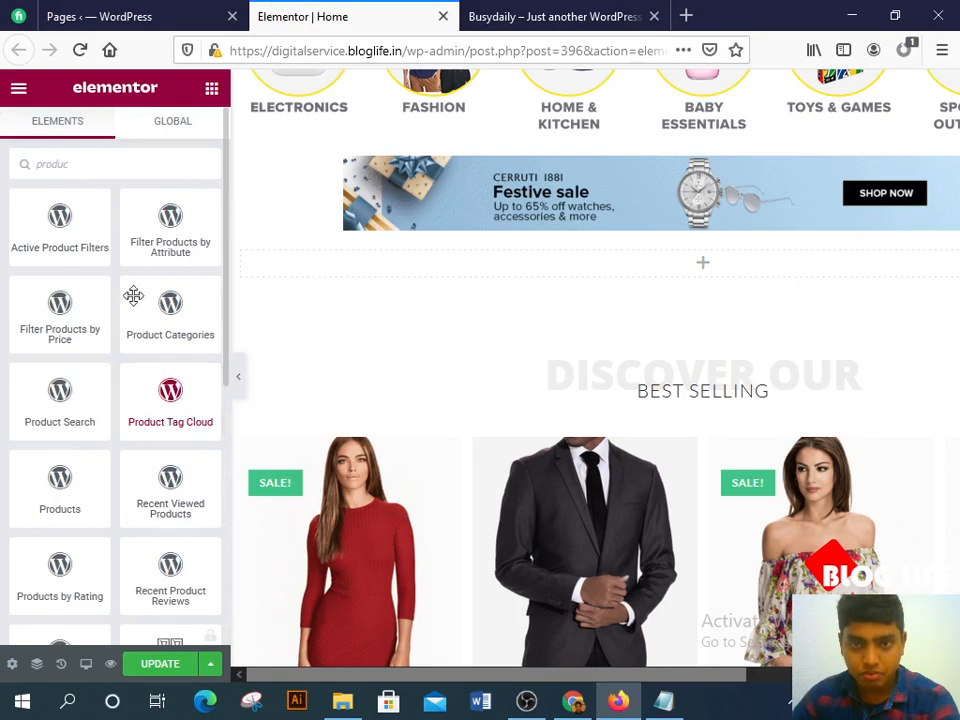
Step: Clear the widget search and search 'product' again to list product widgets
{"action": "left_click_drag", "start_coordinate": [90, 167], "coordinate": [3, 162]}
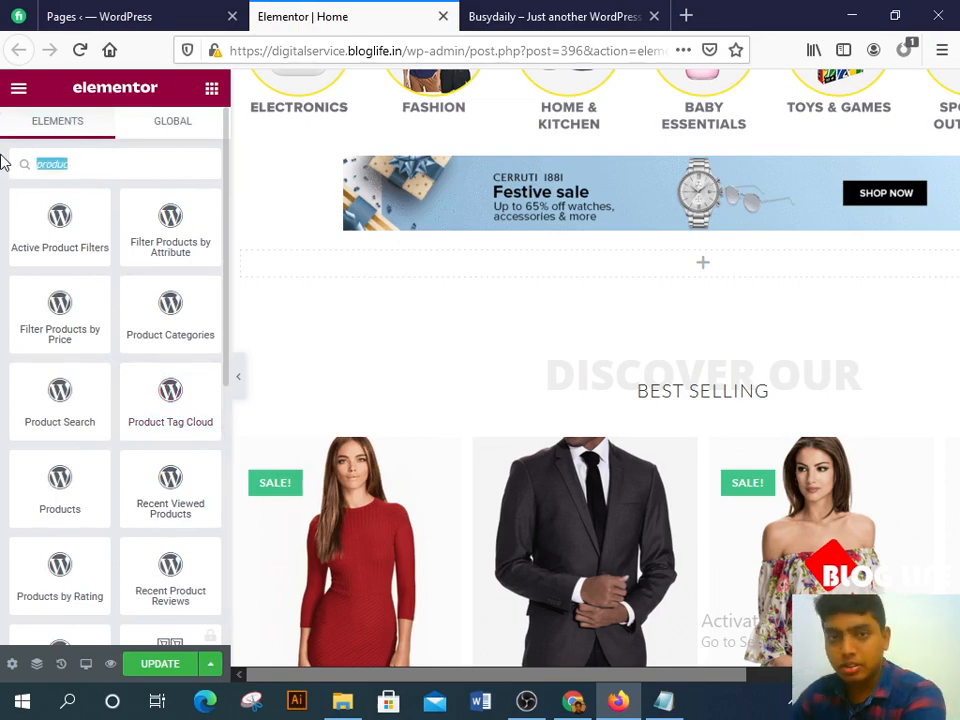
{"action": "key", "text": "BackSpace"}
{"action": "left_click", "coordinate": [602, 19]}
{"action": "left_click", "coordinate": [686, 15]}
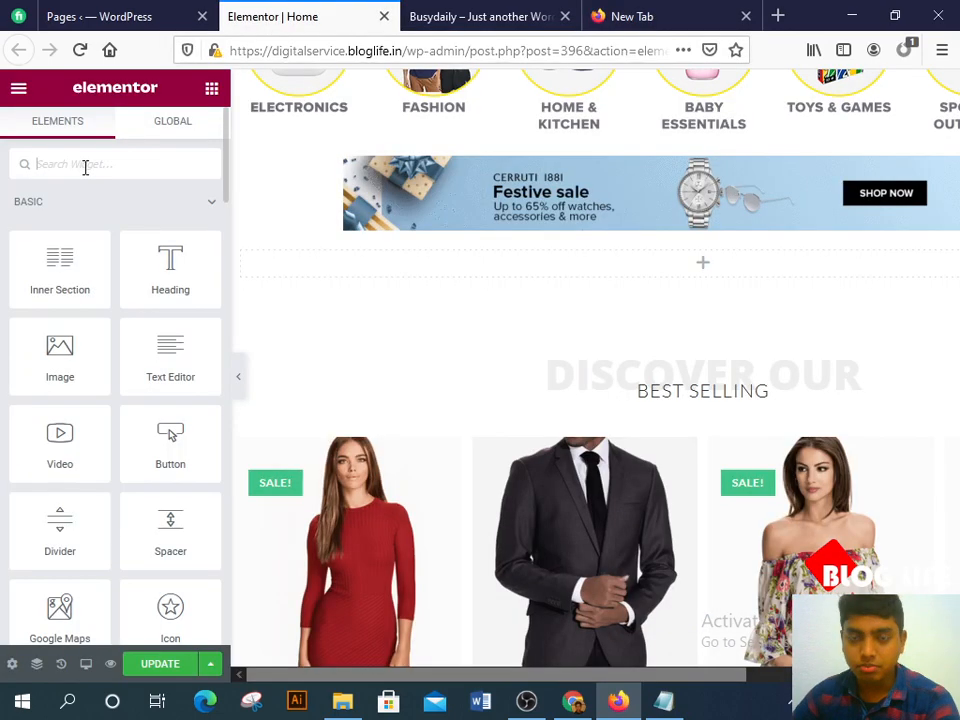
{"action": "type", "text": "pr"}
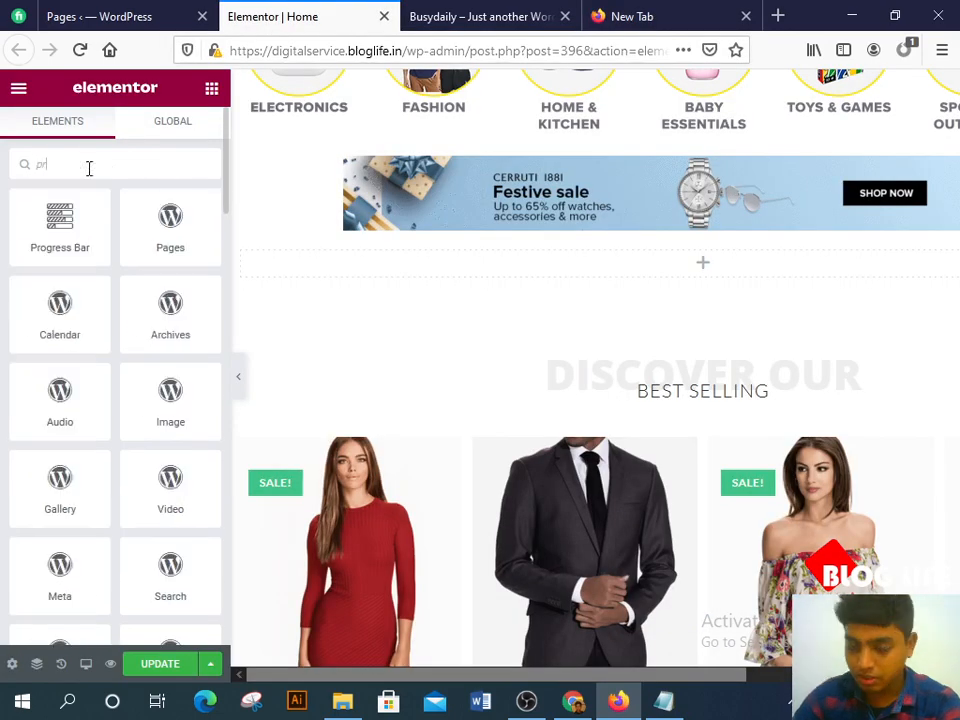
{"action": "type", "text": "oduct"}
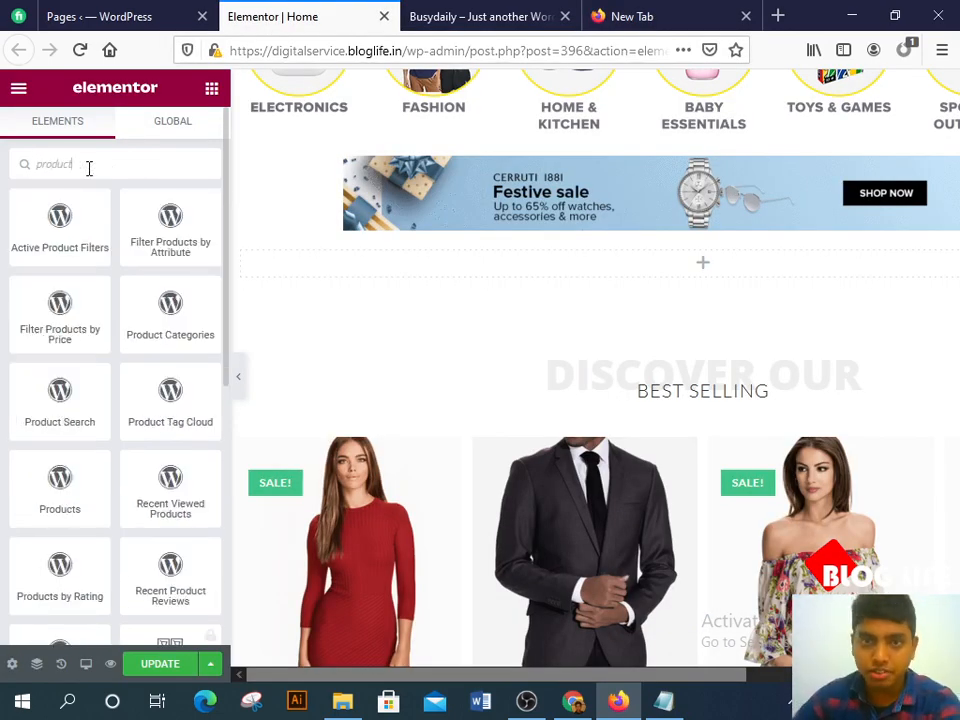
{"action": "scroll", "coordinate": [121, 348], "scroll_direction": "down", "scroll_amount": 2}
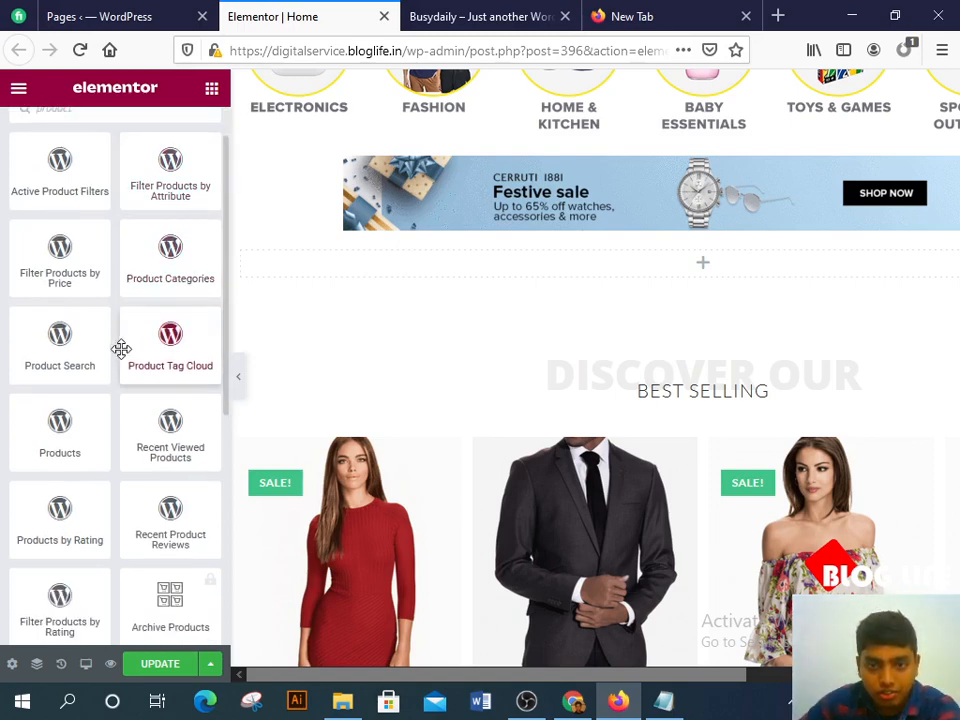
{"action": "scroll", "coordinate": [174, 343], "scroll_direction": "down", "scroll_amount": 1}
Step: Drop the WordPress Products widget into the new column, then open Best Selling's shortcode settings
{"action": "left_click_drag", "start_coordinate": [51, 420], "coordinate": [589, 272]}
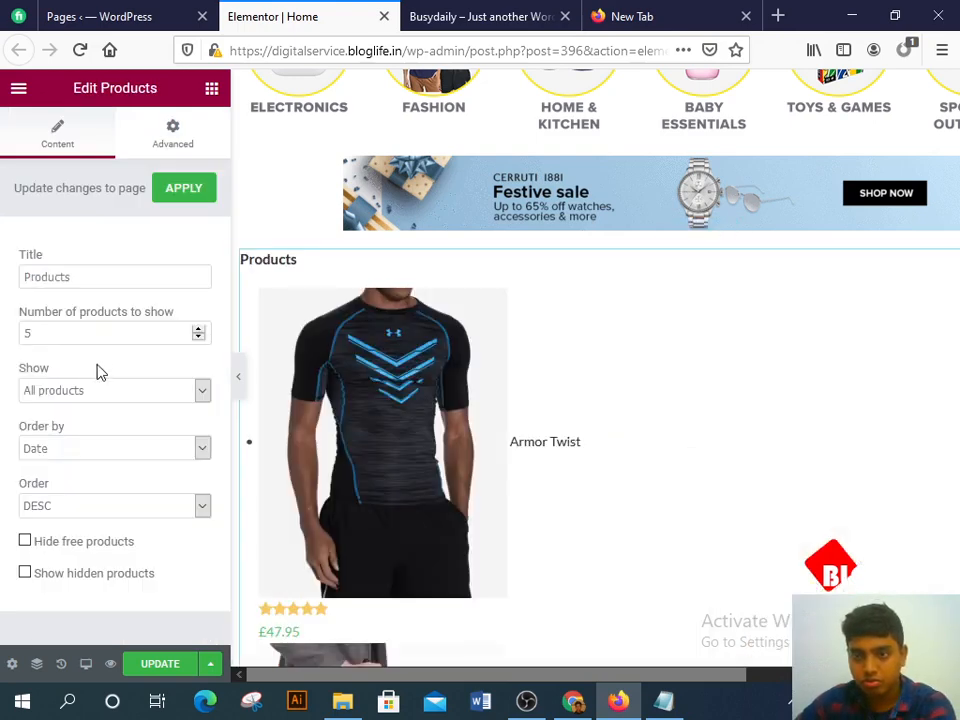
{"action": "scroll", "coordinate": [470, 340], "scroll_direction": "down", "scroll_amount": 5}
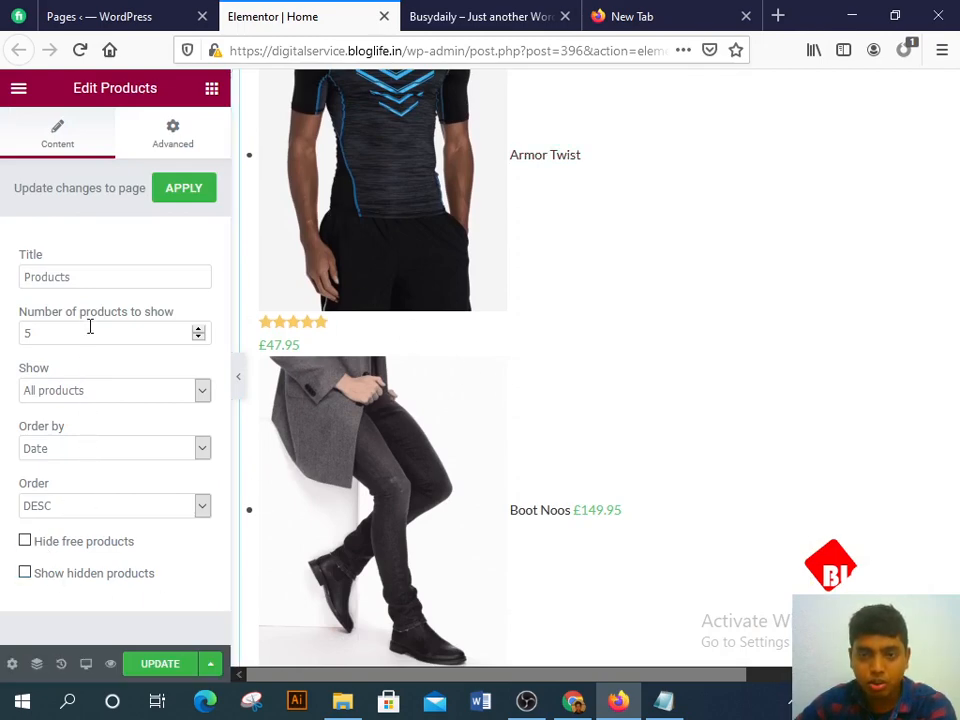
{"action": "scroll", "coordinate": [380, 505], "scroll_direction": "down", "scroll_amount": 20}
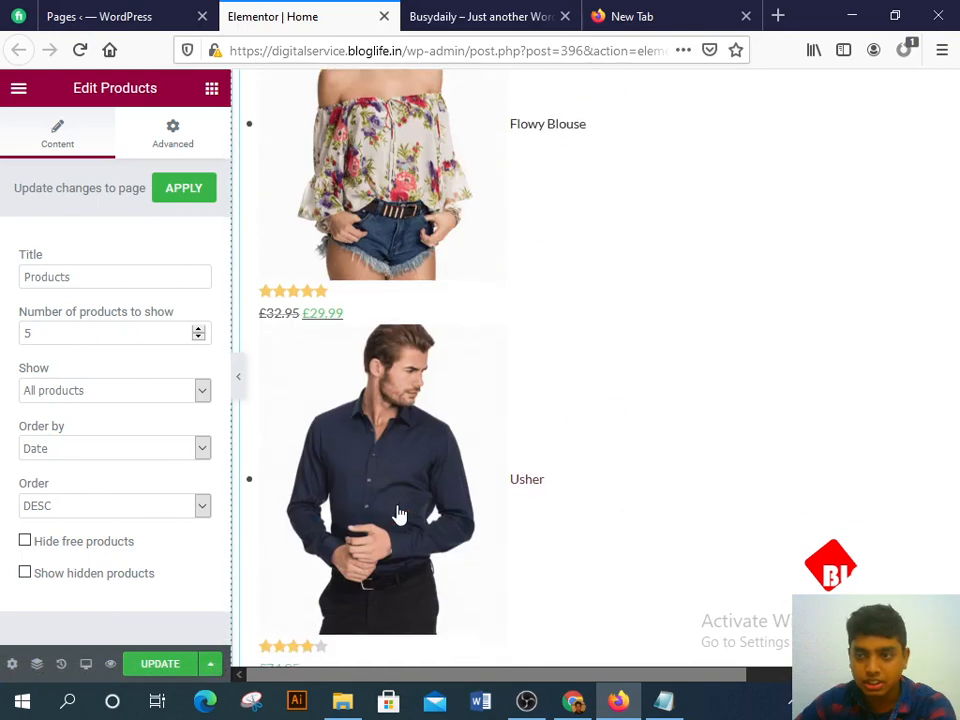
{"action": "scroll", "coordinate": [385, 498], "scroll_direction": "down", "scroll_amount": 10}
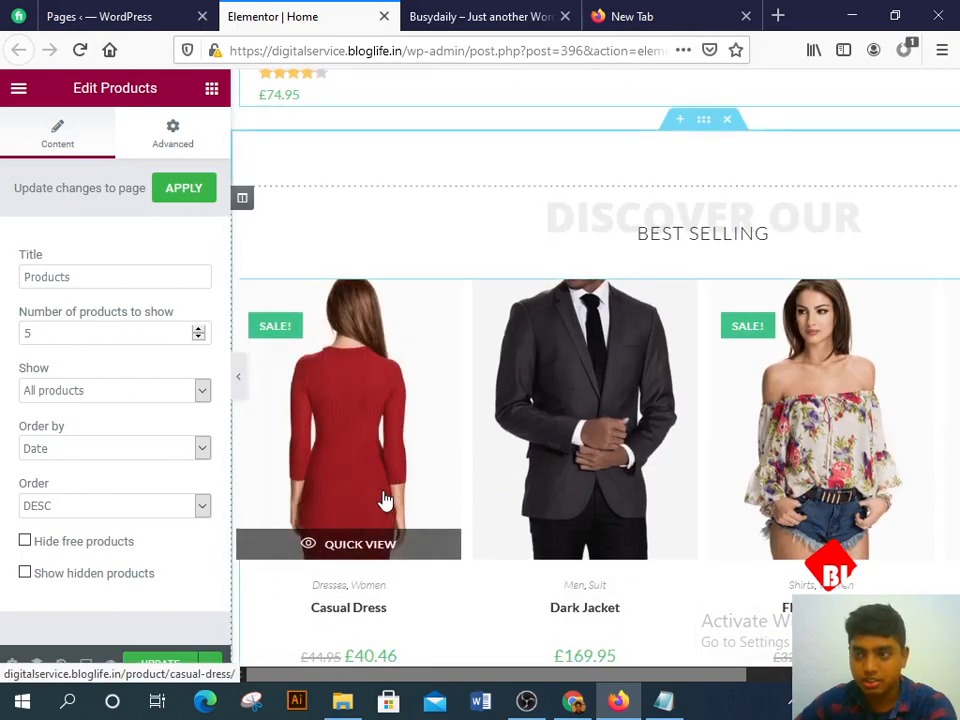
{"action": "left_click", "coordinate": [385, 500]}
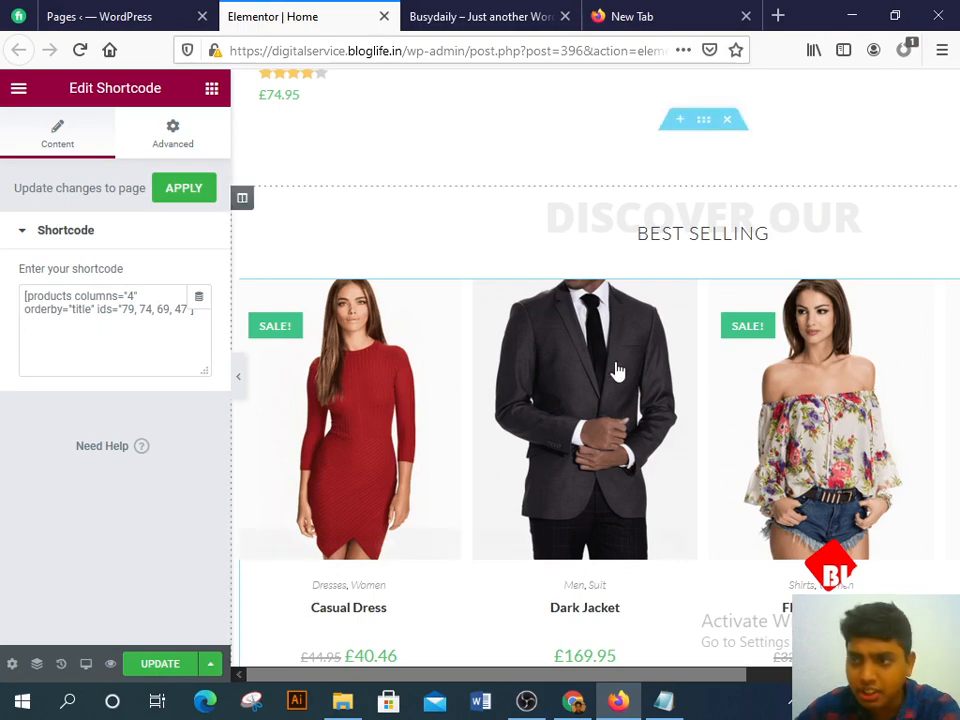
Step: Review the shortcode [products columns='4' orderby='title' ids='79, 74, 69, 47'], then go to the new tab
{"action": "scroll", "coordinate": [630, 372], "scroll_direction": "down", "scroll_amount": 5}
{"action": "scroll", "coordinate": [680, 379], "scroll_direction": "up", "scroll_amount": 4}
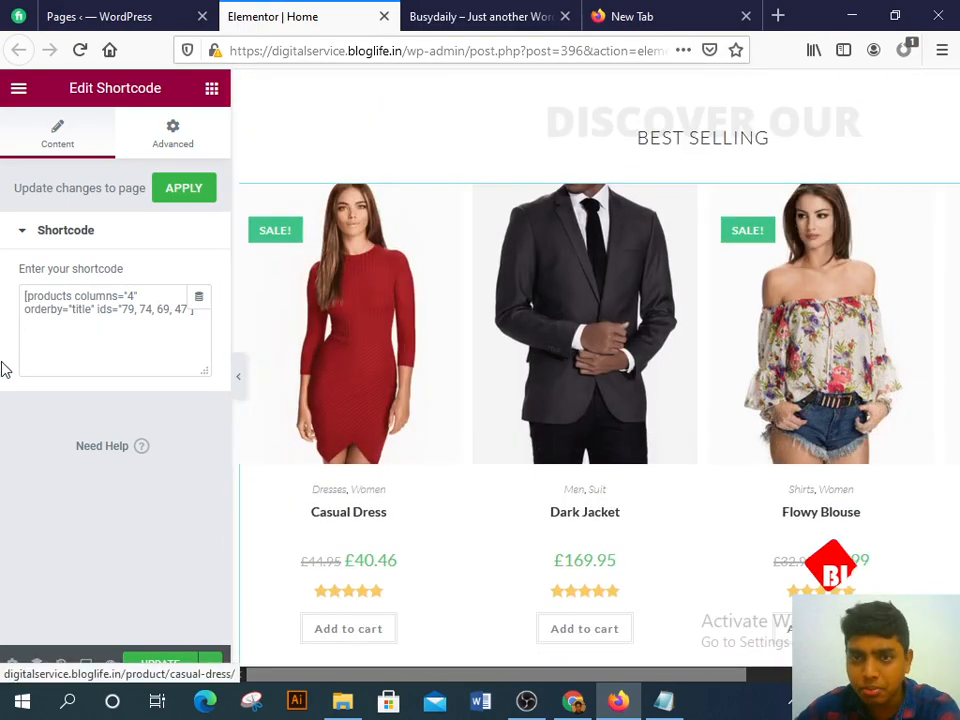
{"action": "left_click_drag", "start_coordinate": [22, 302], "coordinate": [246, 373]}
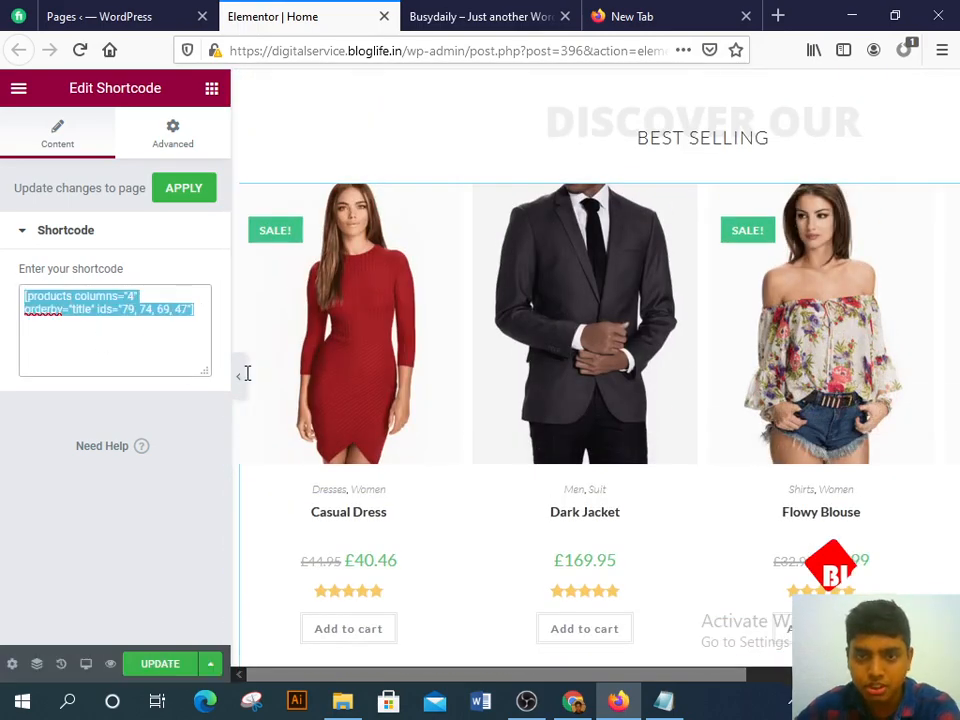
{"action": "left_click", "coordinate": [114, 338]}
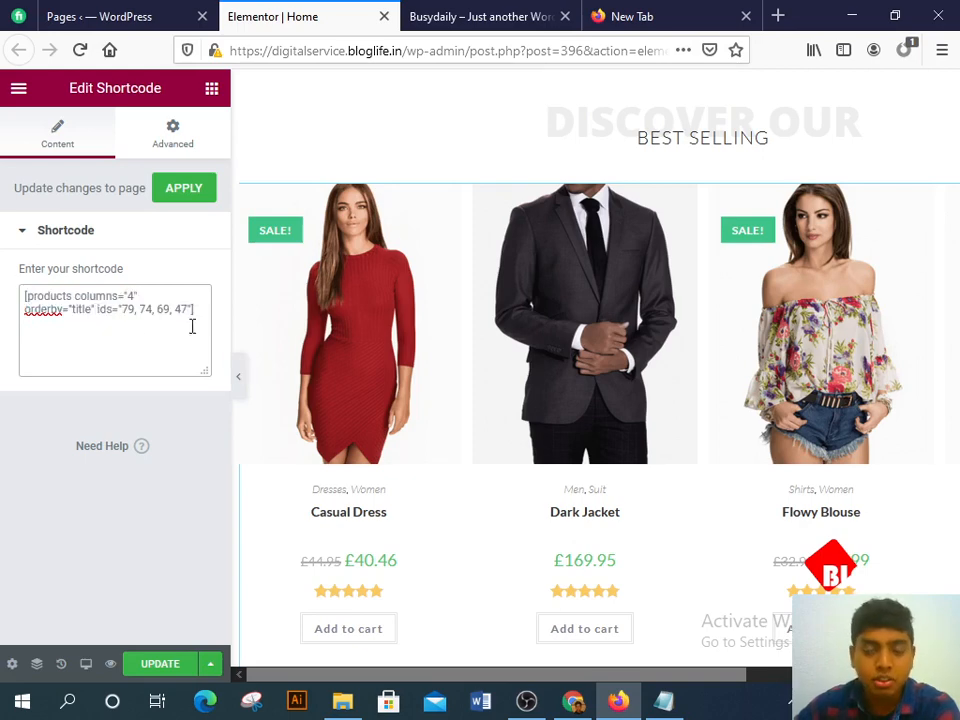
{"action": "left_click", "coordinate": [658, 16]}
Step: Search Google for 'woocommerce shortcodes' and open the 'Shortcodes included with WooCommerce' docs page
{"action": "type", "text": "woo"}
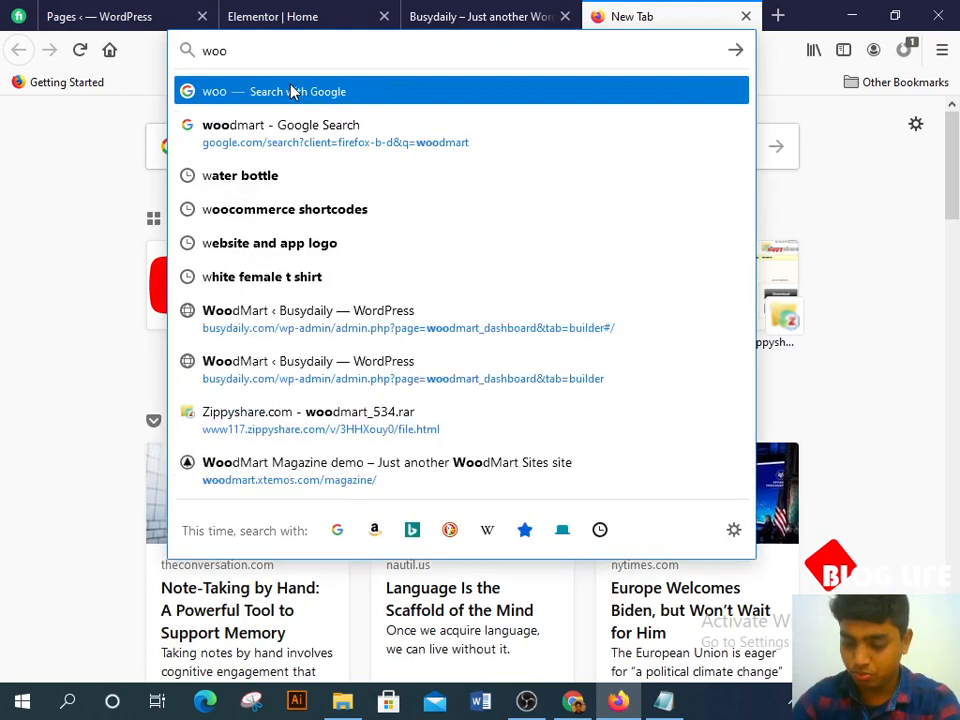
{"action": "type", "text": "comm"}
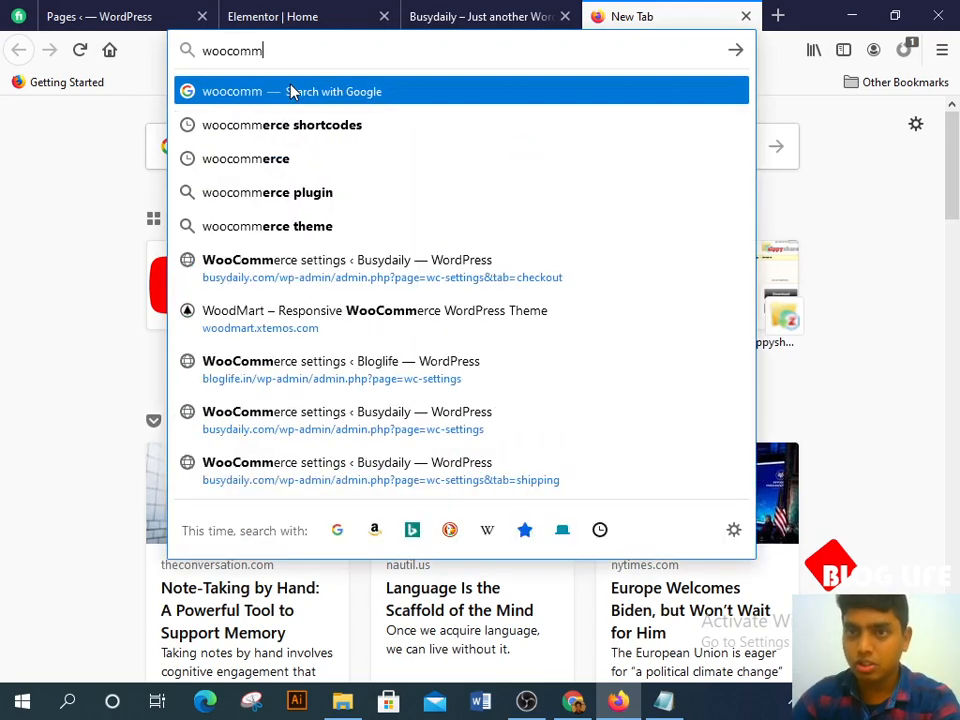
{"action": "key", "text": "Down"}
{"action": "key", "text": "Return"}
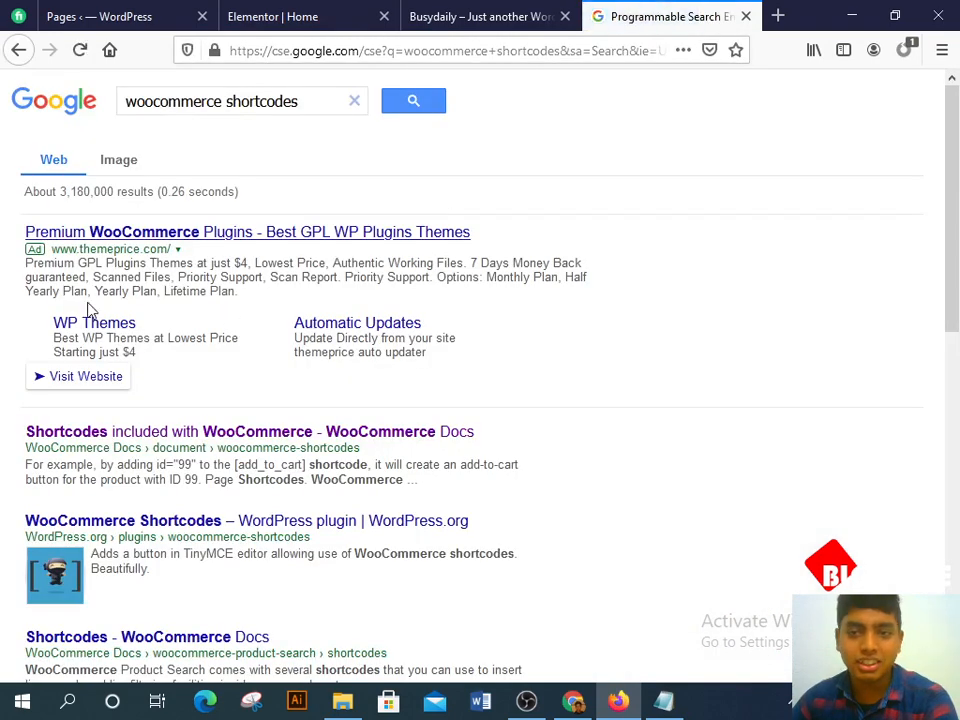
{"action": "scroll", "coordinate": [229, 318], "scroll_direction": "down", "scroll_amount": 3}
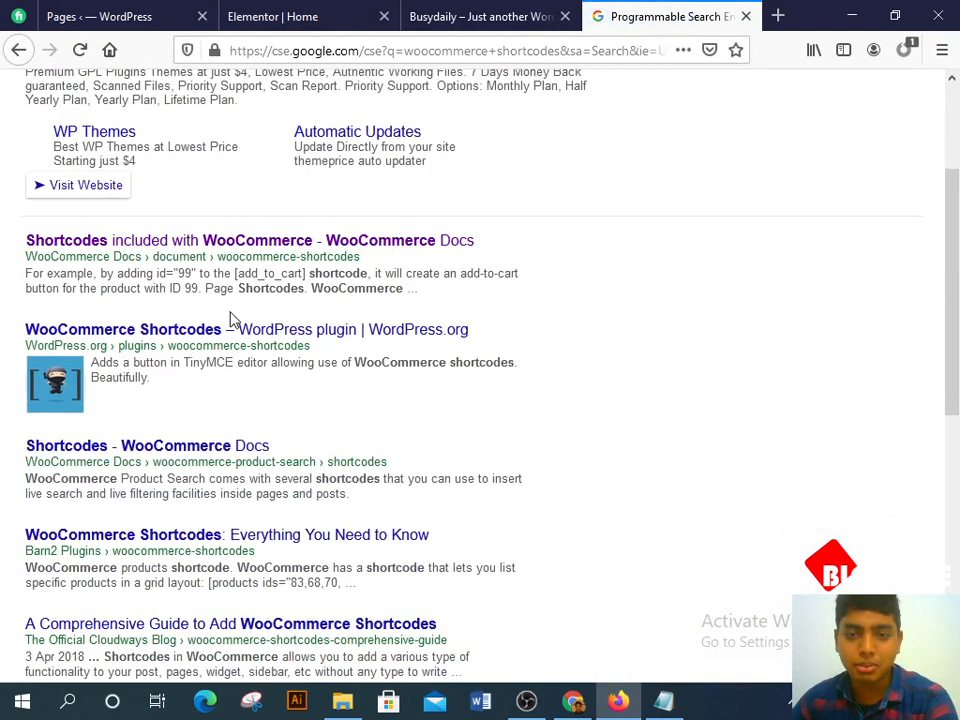
{"action": "left_click", "coordinate": [70, 246]}
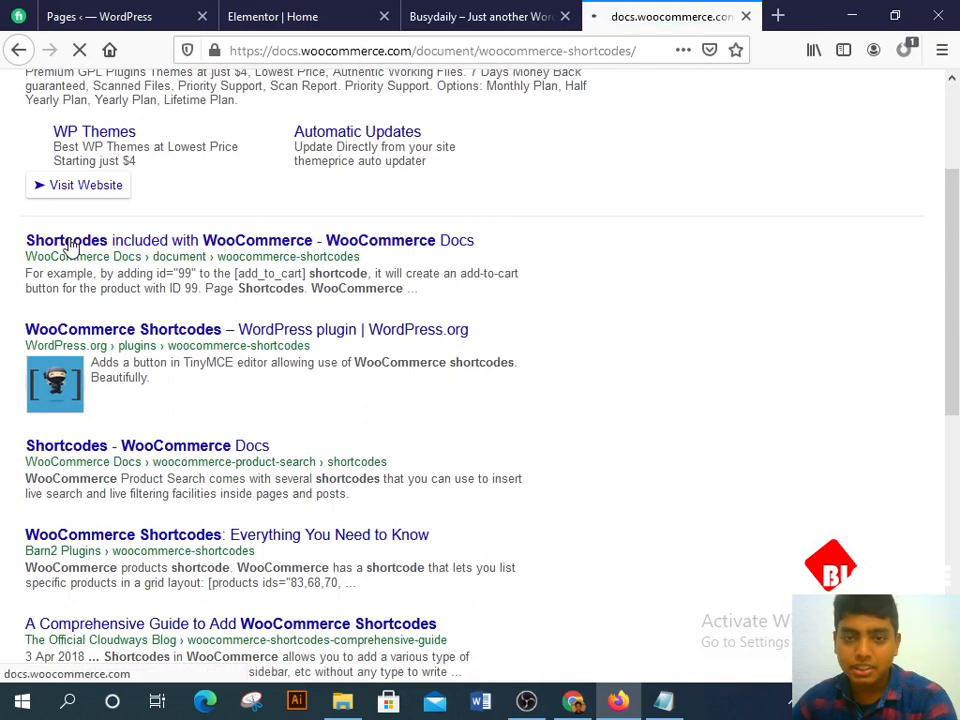
Step: Scroll to Scenario 2 and select its featured products shortcode
{"action": "scroll", "coordinate": [376, 294], "scroll_direction": "down", "scroll_amount": 5}
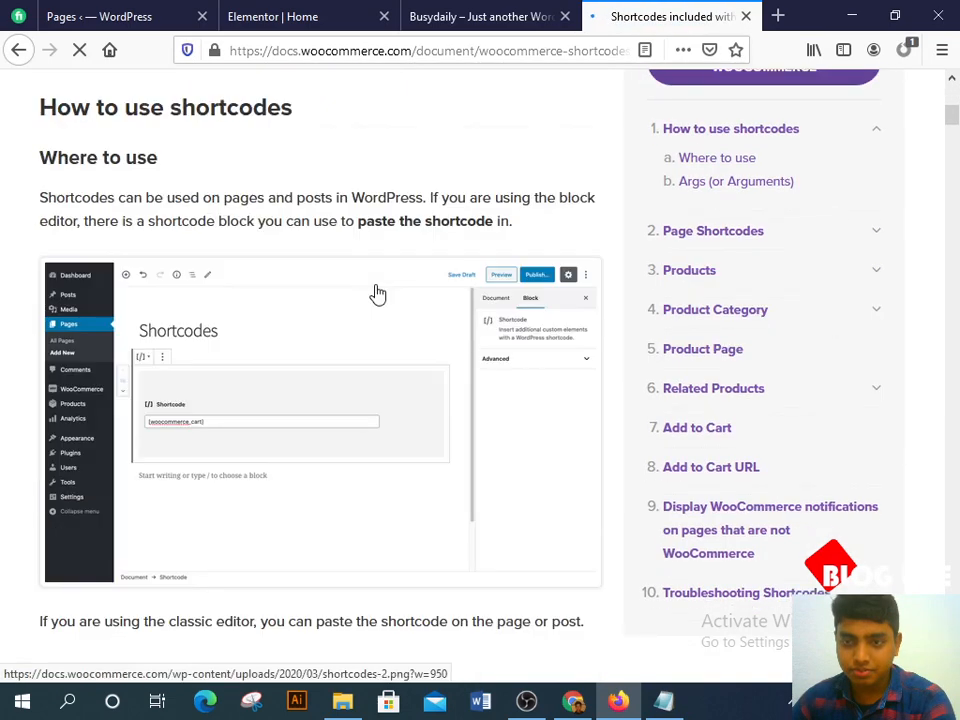
{"action": "scroll", "coordinate": [376, 294], "scroll_direction": "down", "scroll_amount": 20}
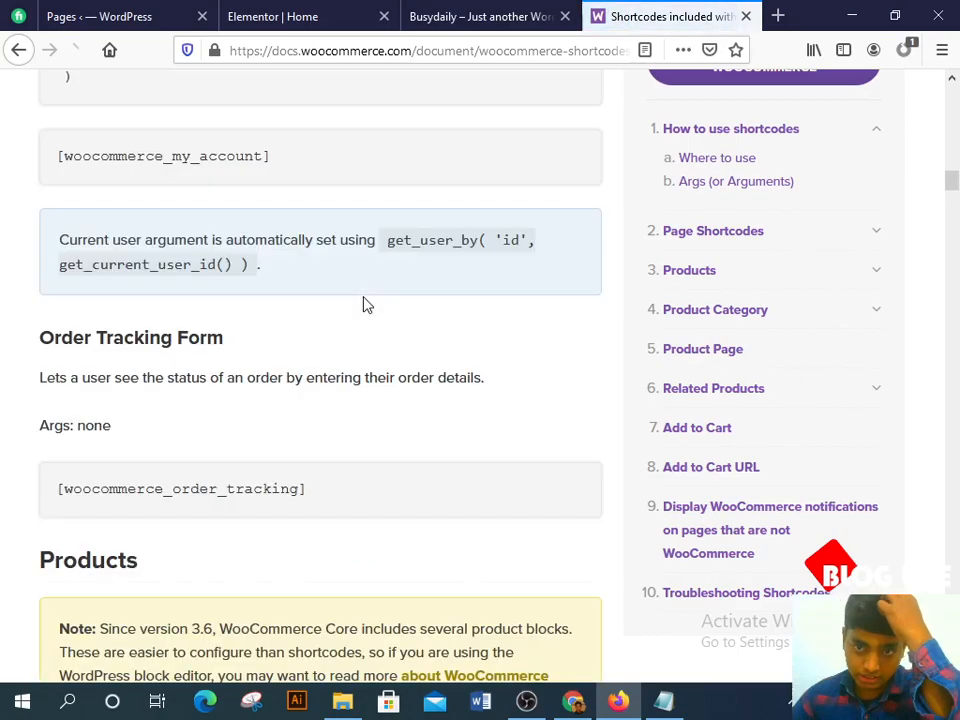
{"action": "scroll", "coordinate": [365, 318], "scroll_direction": "down", "scroll_amount": 20}
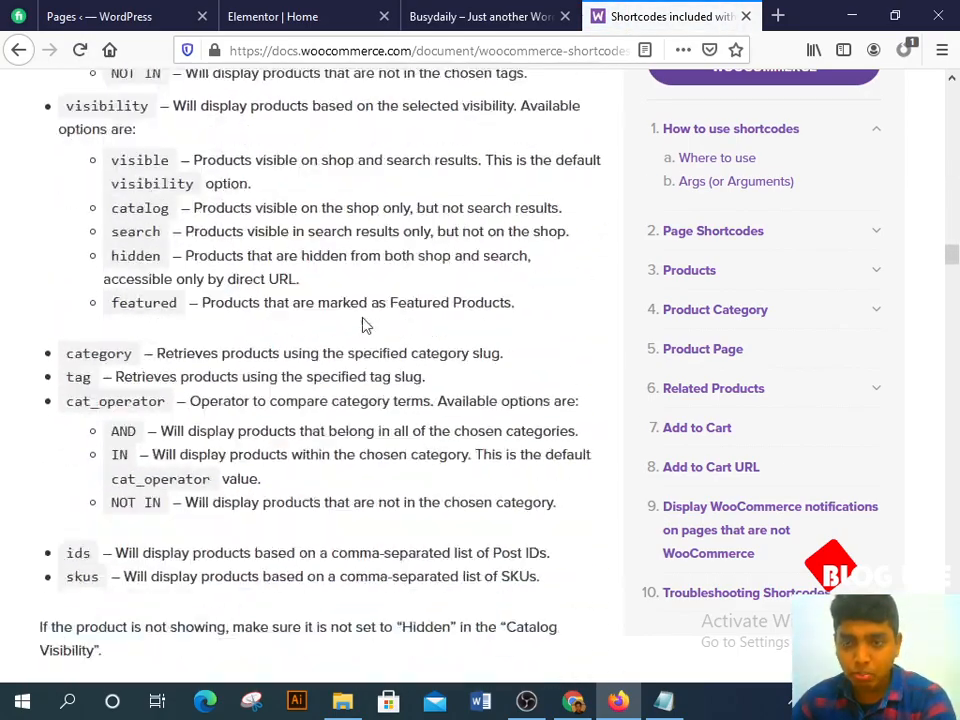
{"action": "scroll", "coordinate": [365, 325], "scroll_direction": "up", "scroll_amount": 4}
{"action": "scroll", "coordinate": [364, 328], "scroll_direction": "down", "scroll_amount": 12}
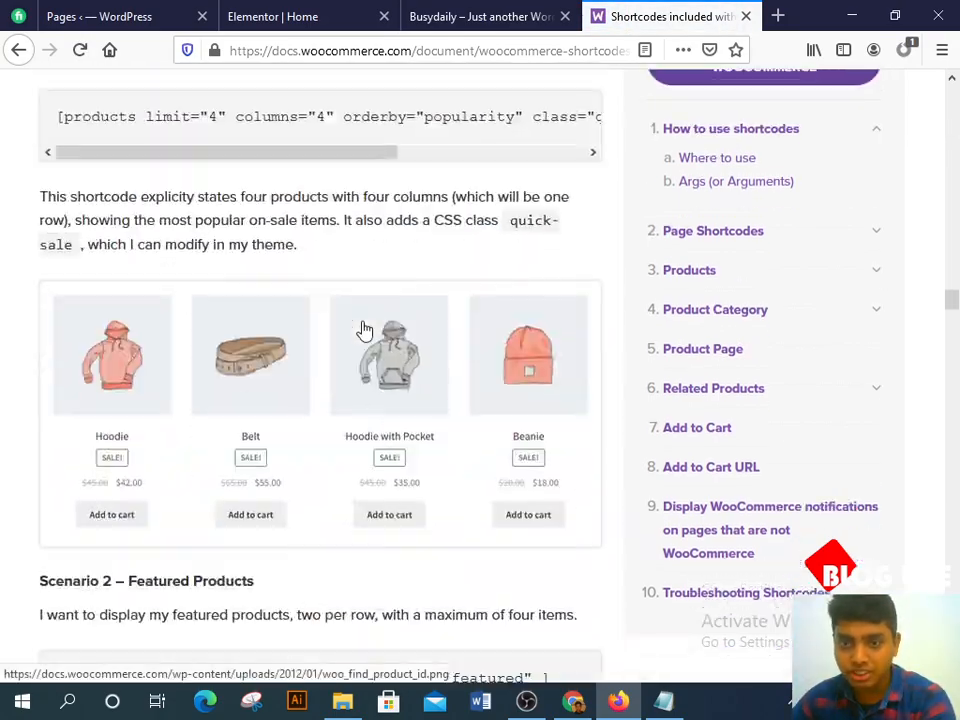
{"action": "scroll", "coordinate": [364, 328], "scroll_direction": "up", "scroll_amount": 4}
{"action": "scroll", "coordinate": [81, 324], "scroll_direction": "down", "scroll_amount": 3}
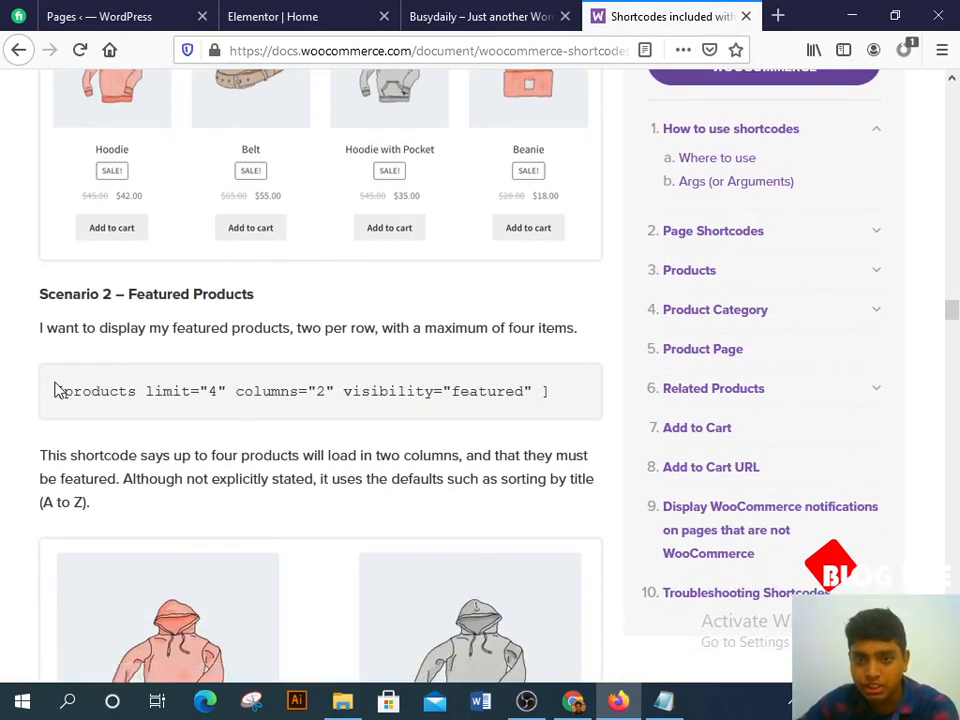
{"action": "left_click_drag", "start_coordinate": [58, 391], "coordinate": [561, 399]}
{"action": "key", "text": "ctrl+c"}
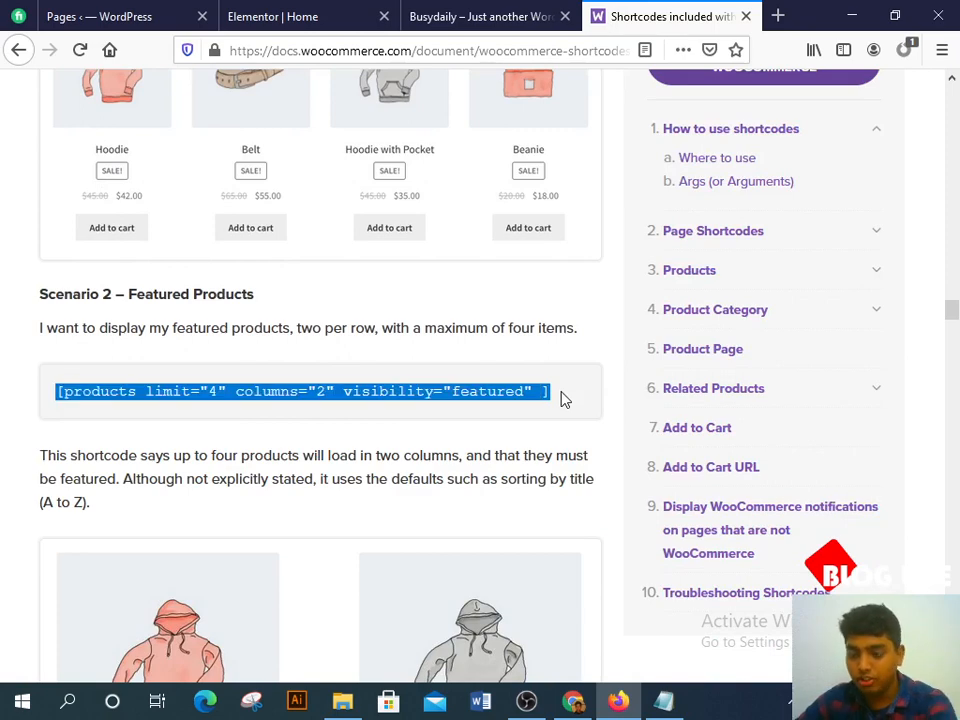
Step: Back in Elementor, delete the Products widget below the Festive sale banner
{"action": "left_click", "coordinate": [573, 701]}
{"action": "mouse_move", "coordinate": [619, 703]}
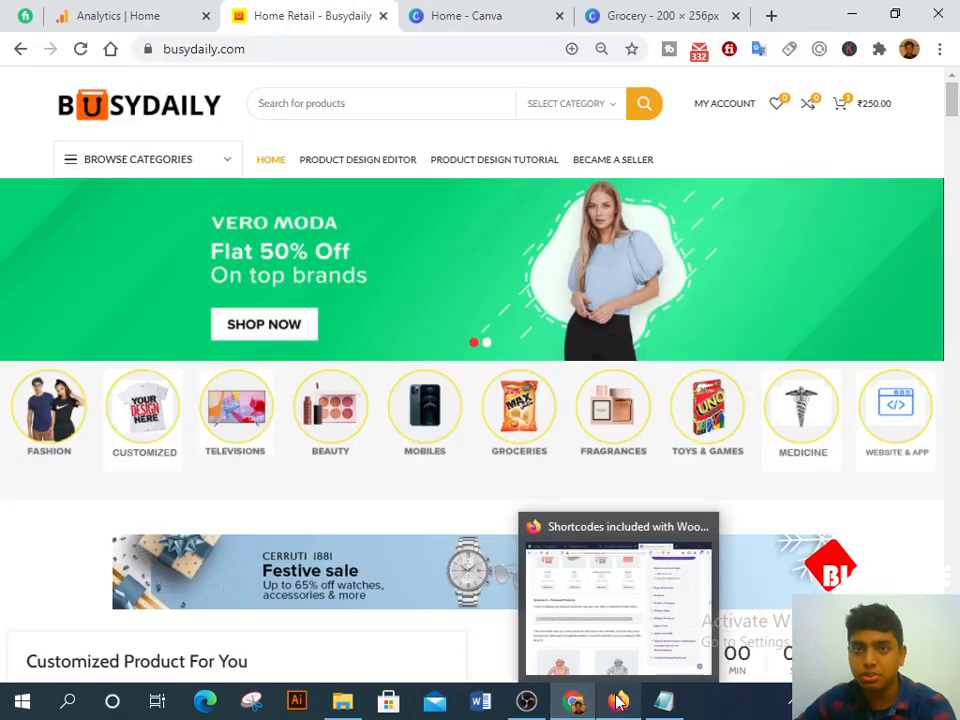
{"action": "left_click", "coordinate": [619, 703]}
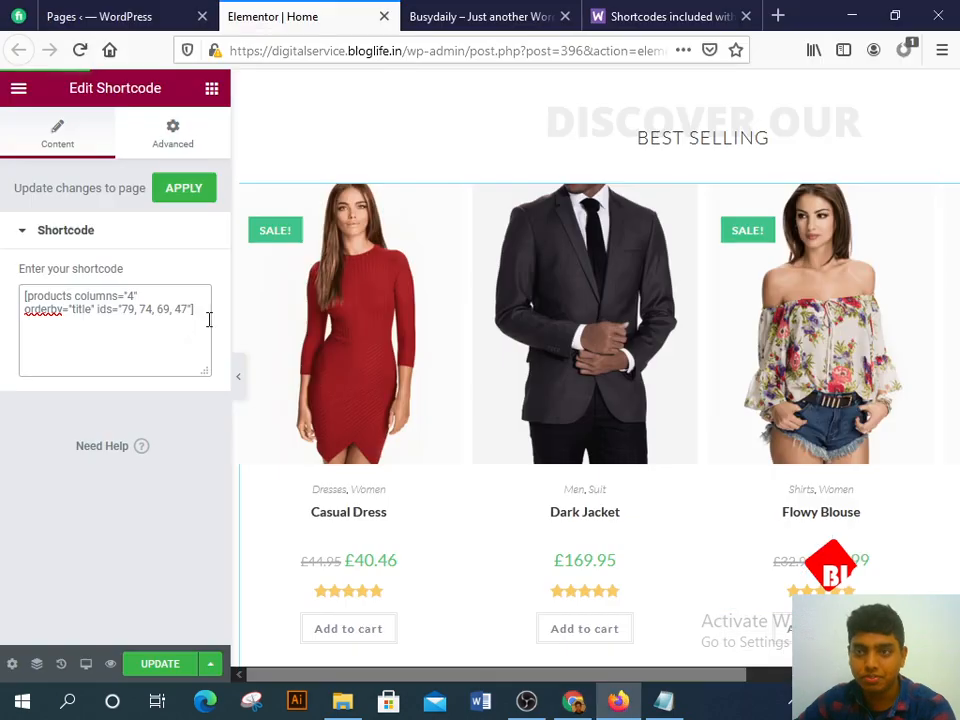
{"action": "scroll", "coordinate": [512, 330], "scroll_direction": "up", "scroll_amount": 8}
{"action": "left_click", "coordinate": [381, 283]}
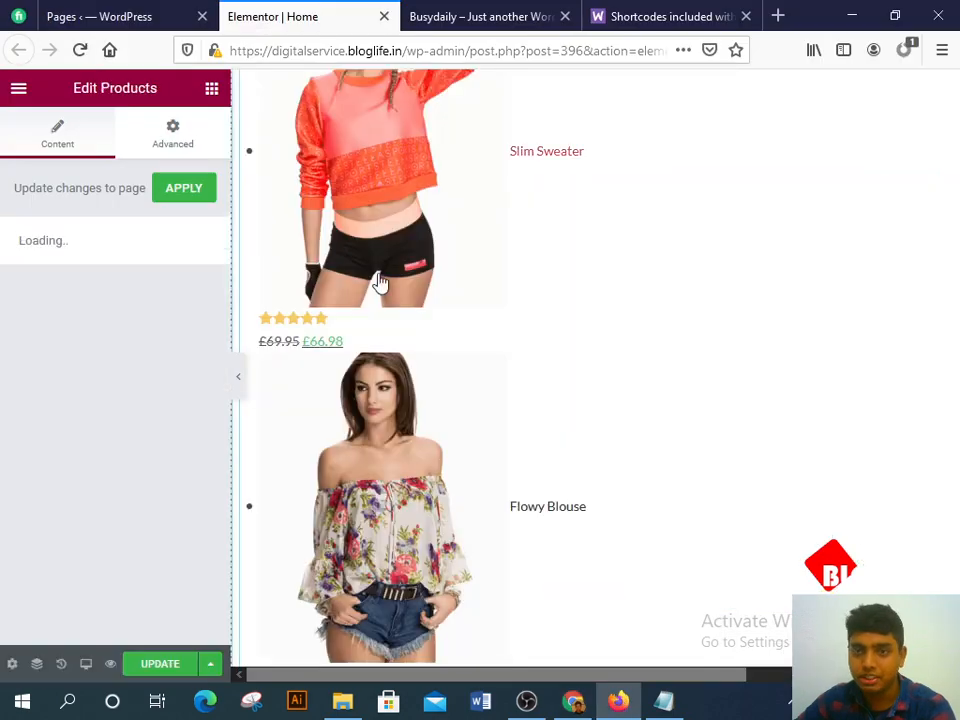
{"action": "scroll", "coordinate": [545, 317], "scroll_direction": "up", "scroll_amount": 9}
{"action": "scroll", "coordinate": [546, 322], "scroll_direction": "up", "scroll_amount": 4}
{"action": "scroll", "coordinate": [544, 328], "scroll_direction": "down", "scroll_amount": 5}
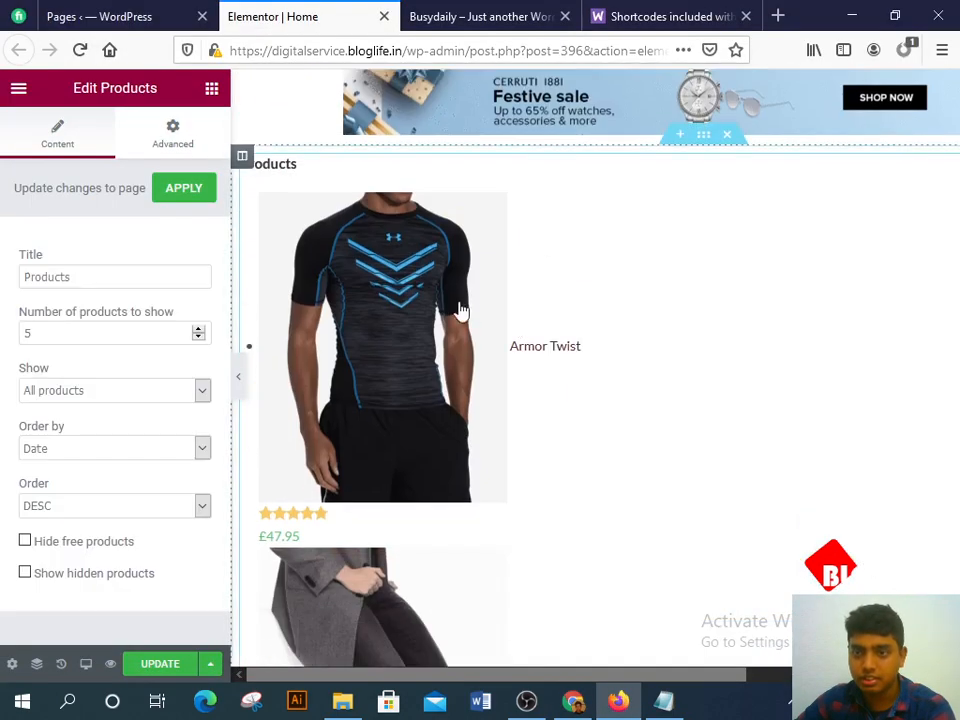
{"action": "right_click", "coordinate": [377, 296]}
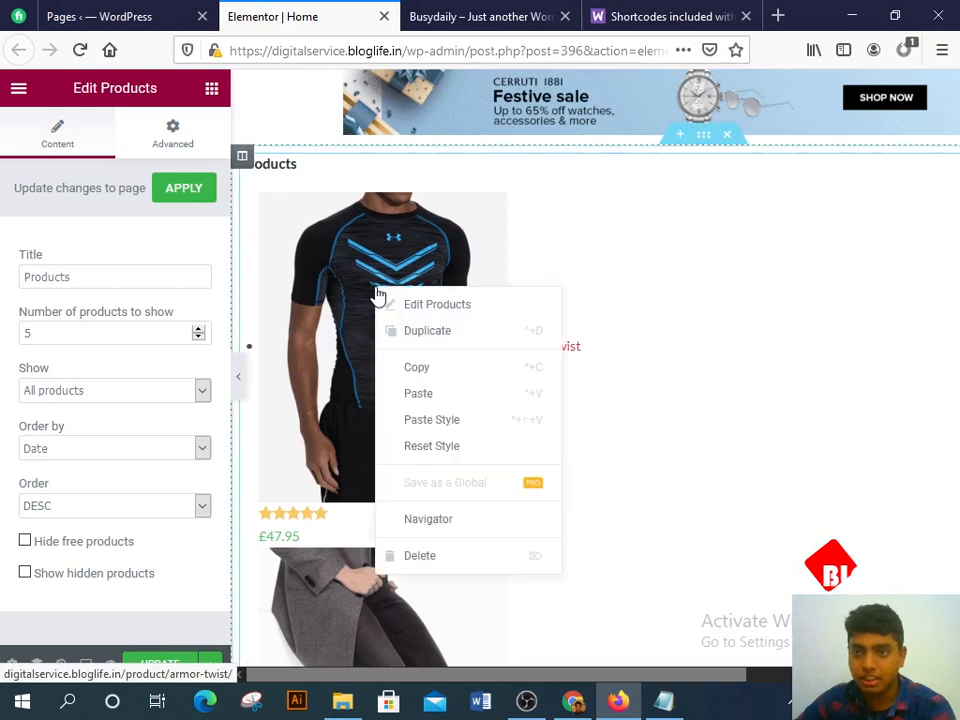
{"action": "left_click", "coordinate": [456, 555]}
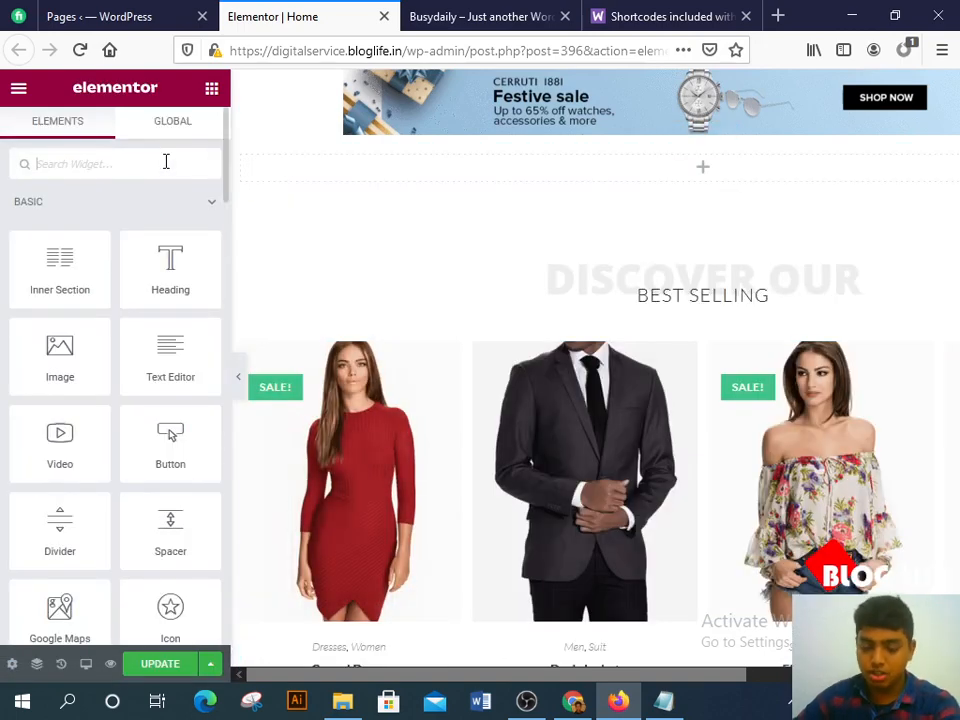
Step: Add a Shortcode widget there with [products limit="4" columns="2" visibility="featured" ] pasted in
{"action": "left_click", "coordinate": [166, 161]}
{"action": "type", "text": "sho"}
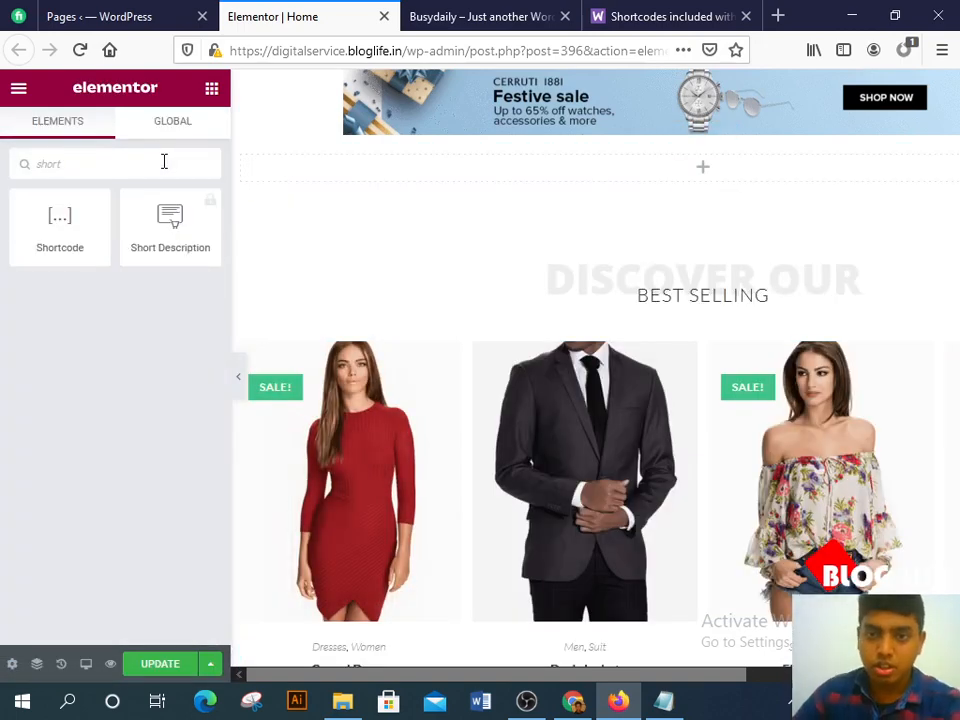
{"action": "type", "text": "rt"}
{"action": "left_click_drag", "start_coordinate": [81, 227], "coordinate": [574, 163]}
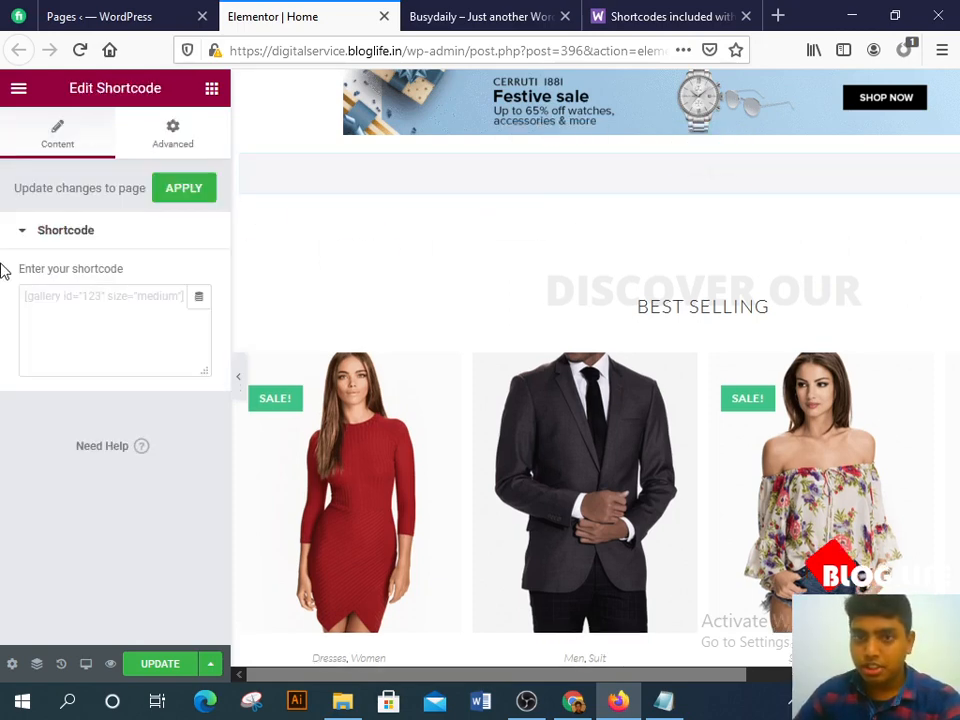
{"action": "left_click", "coordinate": [63, 321]}
{"action": "key", "text": "ctrl+v"}
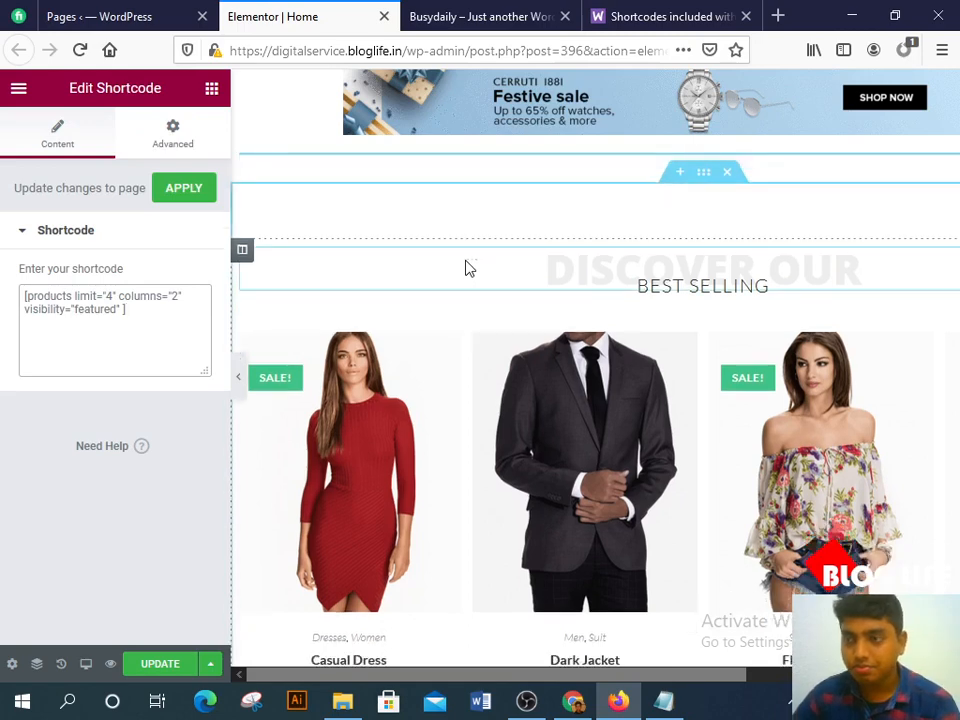
Step: Update the home page and switch to the live site to check it
{"action": "left_click", "coordinate": [154, 666]}
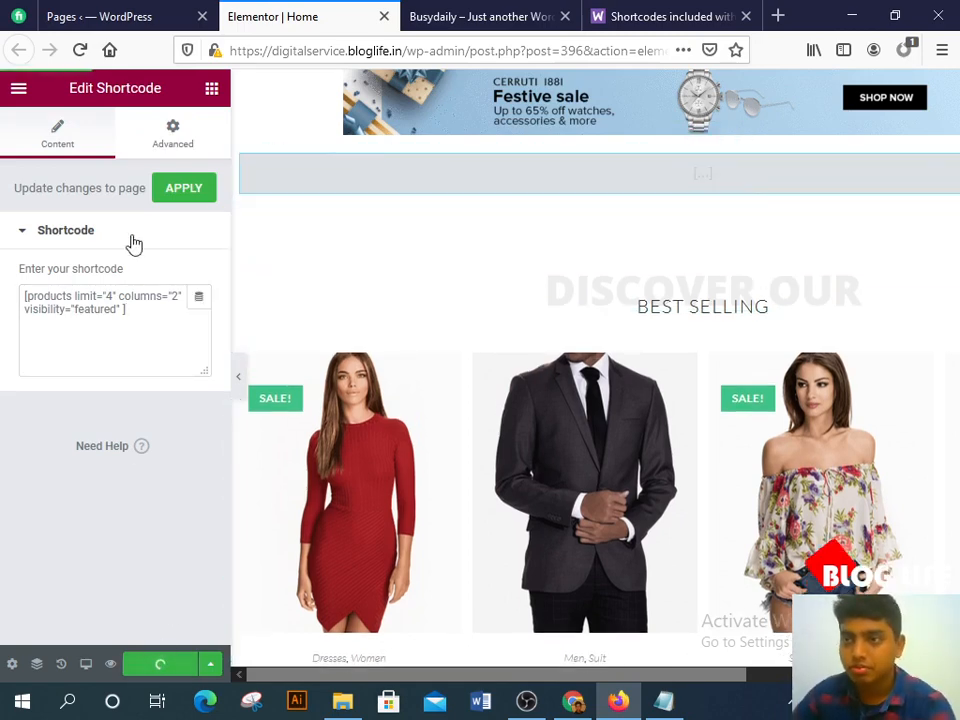
{"action": "left_click", "coordinate": [469, 12]}
{"action": "scroll", "coordinate": [462, 313], "scroll_direction": "up", "scroll_amount": 3}
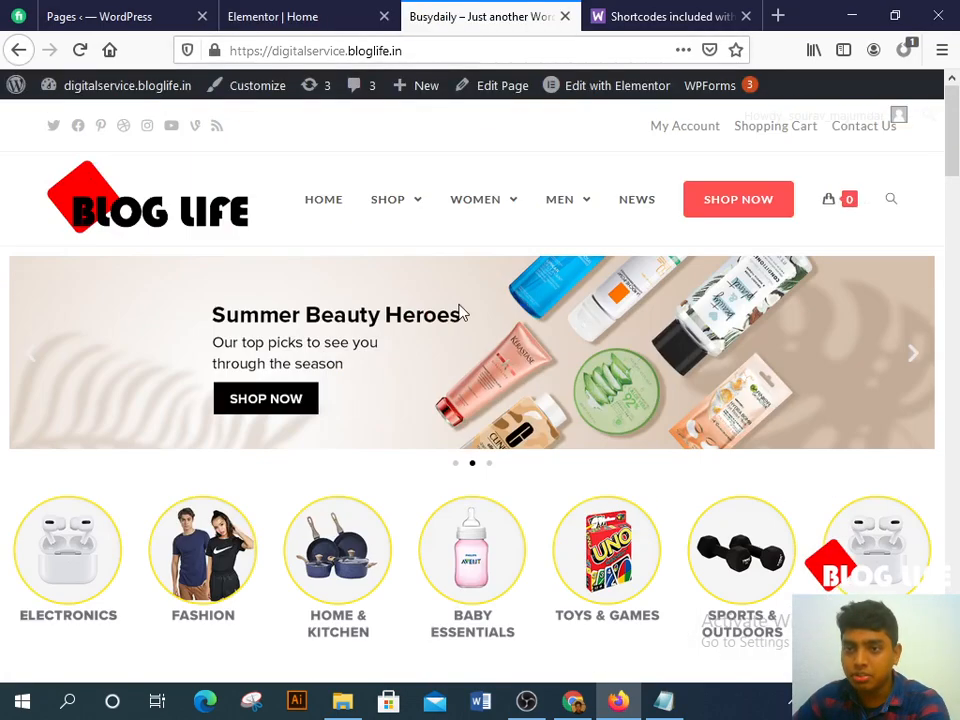
{"action": "left_click", "coordinate": [80, 50]}
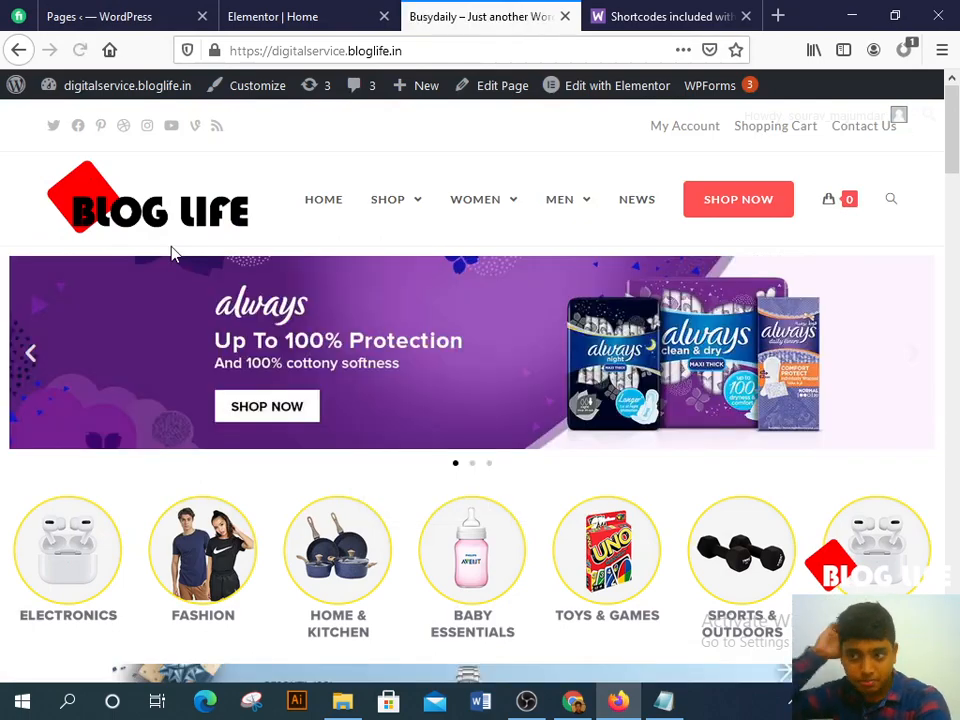
{"action": "scroll", "coordinate": [231, 300], "scroll_direction": "down", "scroll_amount": 4}
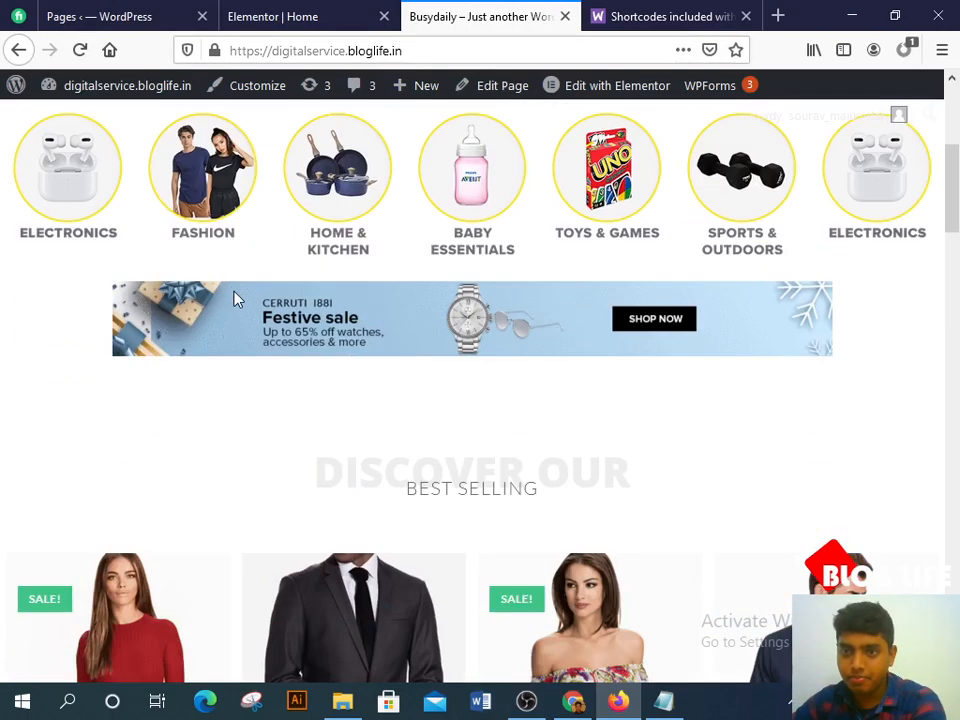
{"action": "scroll", "coordinate": [240, 307], "scroll_direction": "down", "scroll_amount": 3}
{"action": "scroll", "coordinate": [240, 307], "scroll_direction": "down", "scroll_amount": 1}
{"action": "scroll", "coordinate": [317, 298], "scroll_direction": "down", "scroll_amount": 6}
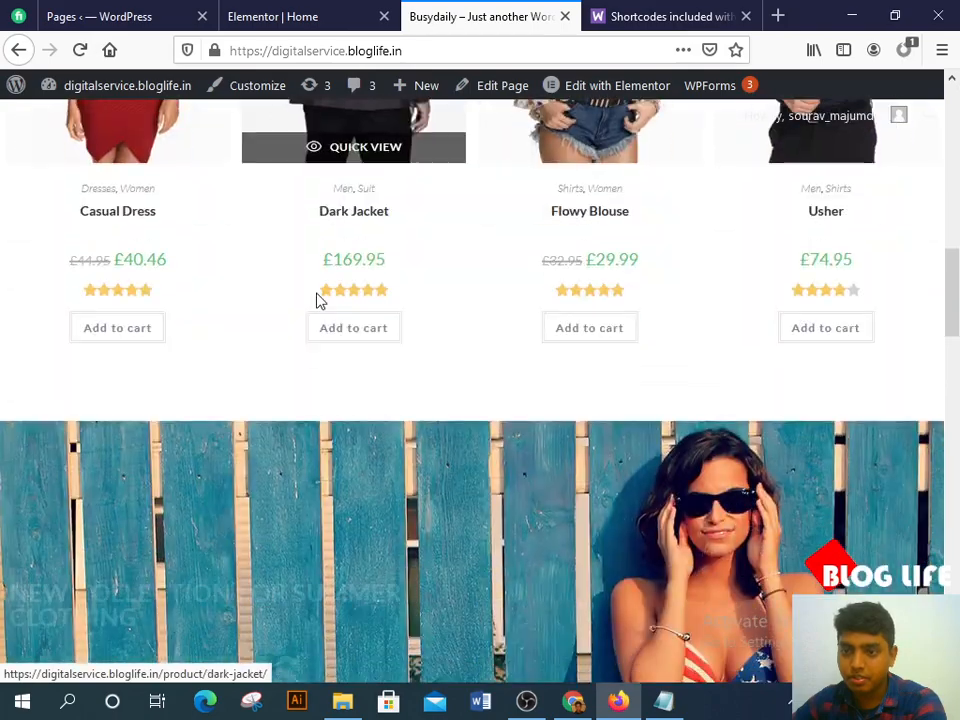
{"action": "scroll", "coordinate": [317, 298], "scroll_direction": "up", "scroll_amount": 9}
{"action": "scroll", "coordinate": [400, 337], "scroll_direction": "down", "scroll_amount": 3}
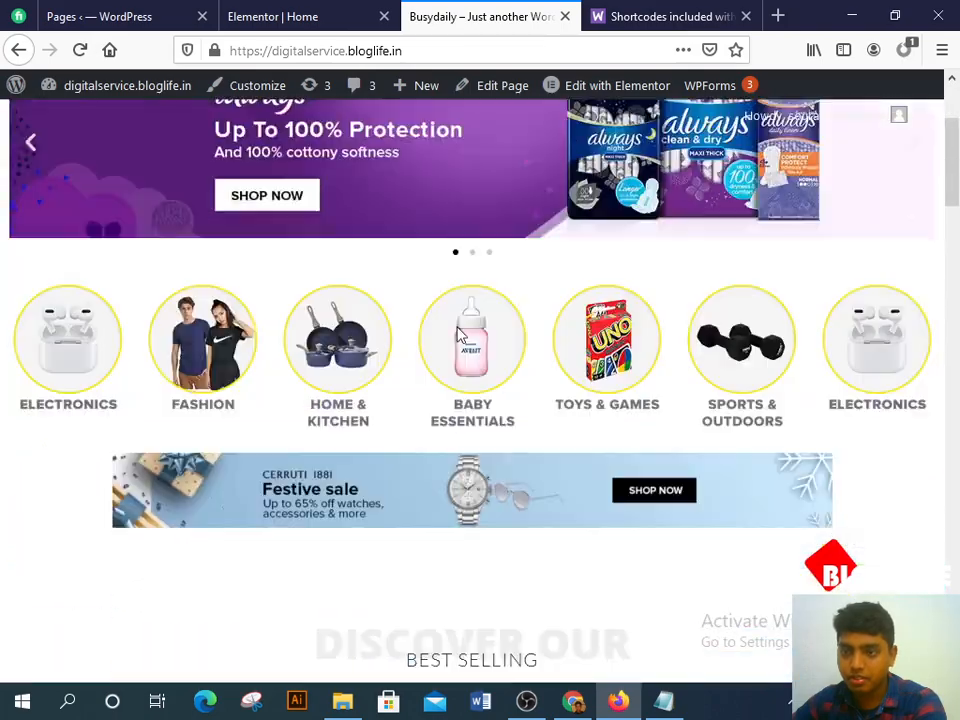
Step: Edit the shortcode to [products limit="4" columns="4" ], dropping visibility="featured", and update the page
{"action": "left_click", "coordinate": [254, 12]}
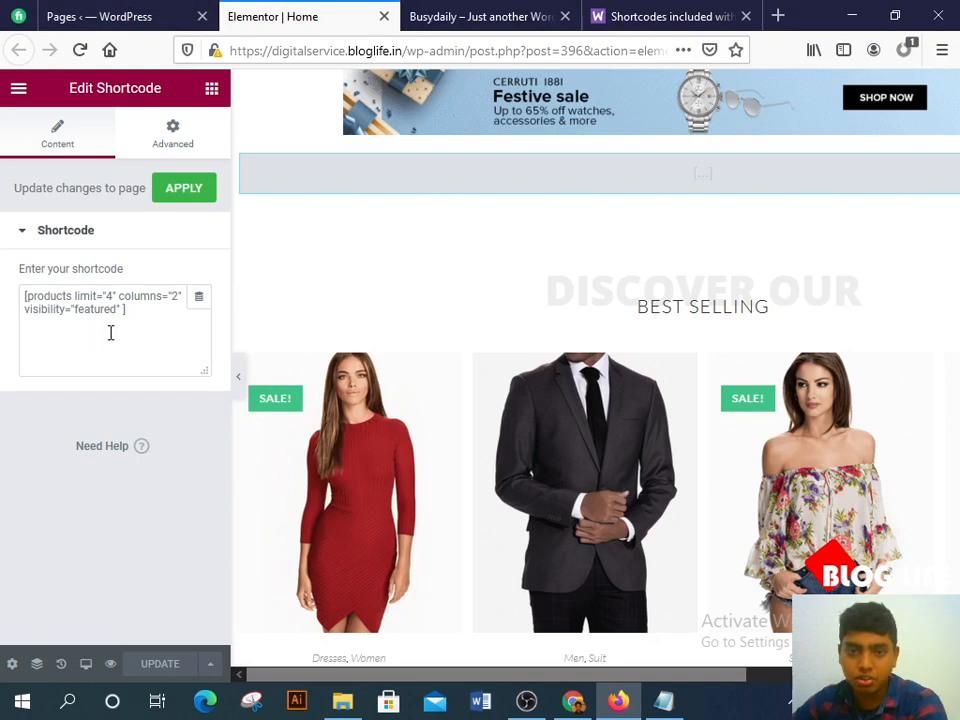
{"action": "left_click_drag", "start_coordinate": [123, 312], "coordinate": [17, 313]}
{"action": "key", "text": "BackSpace"}
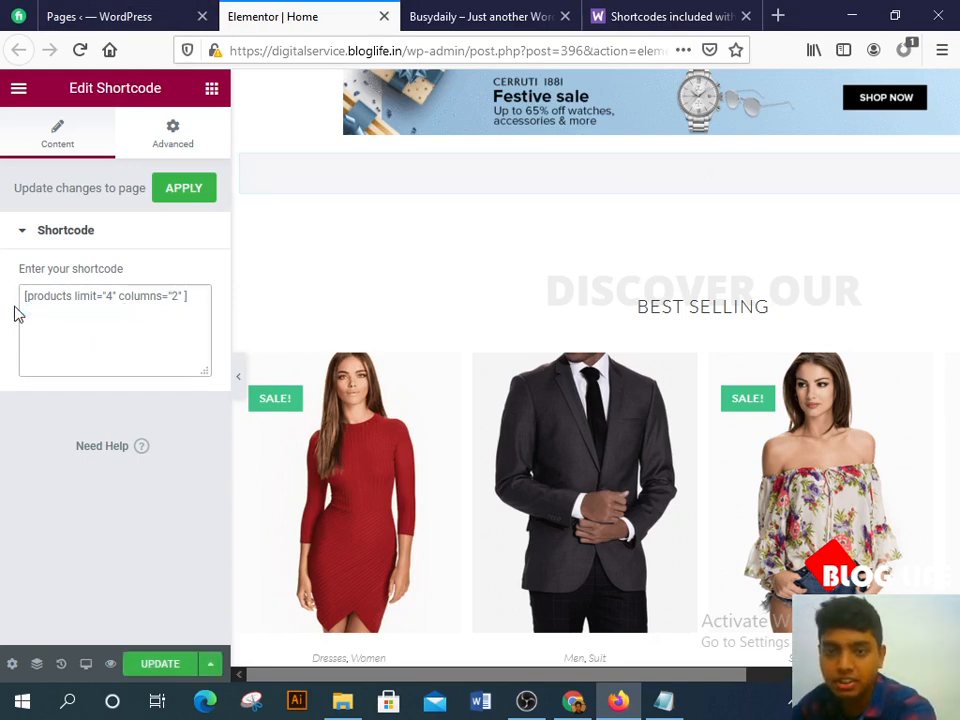
{"action": "key", "text": "BackSpace"}
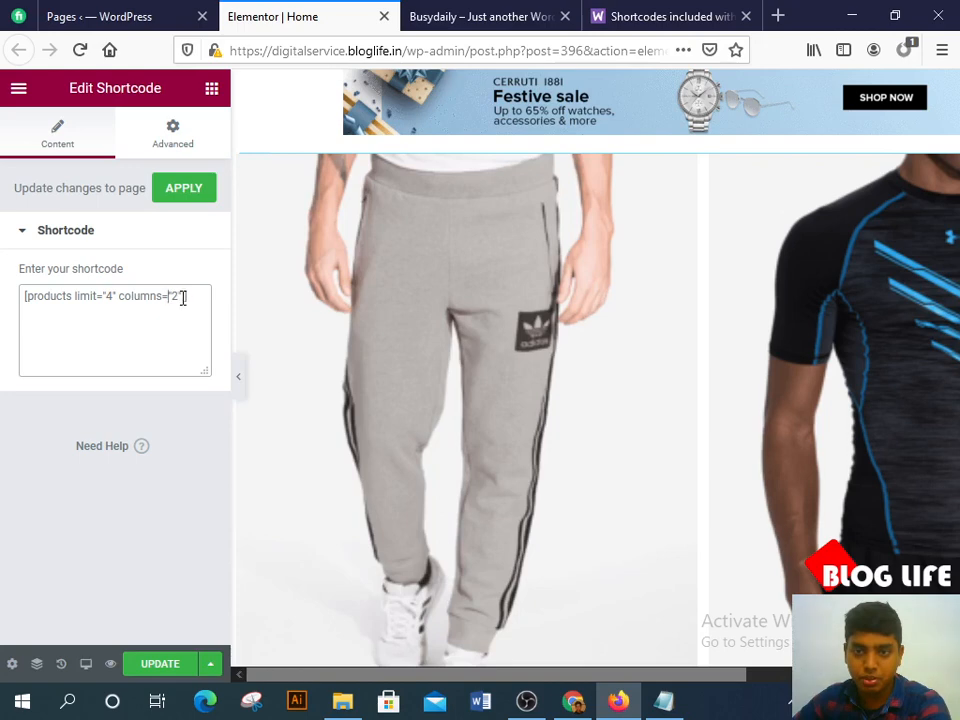
{"action": "key", "text": "BackSpace"}
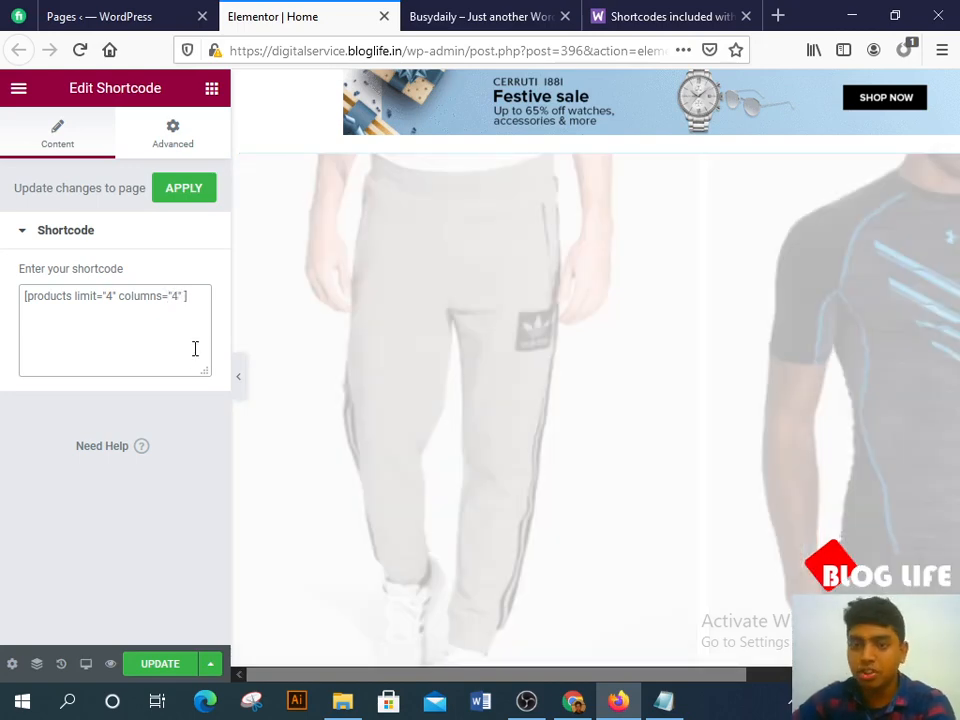
{"action": "type", "text": "4"}
{"action": "scroll", "coordinate": [722, 298], "scroll_direction": "down", "scroll_amount": 5}
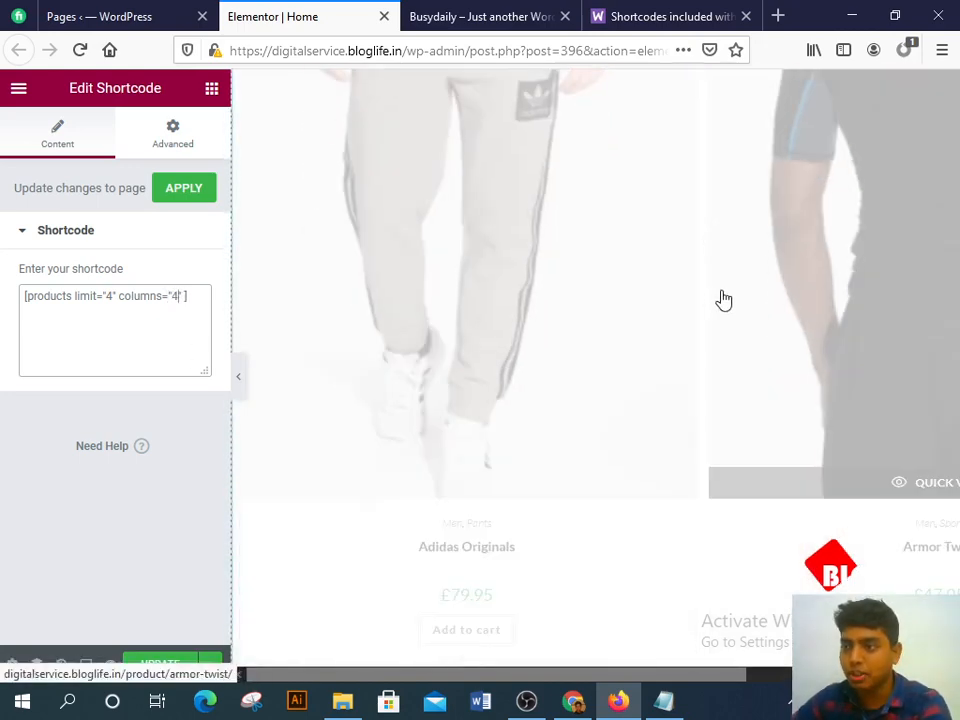
{"action": "scroll", "coordinate": [493, 265], "scroll_direction": "up", "scroll_amount": 3}
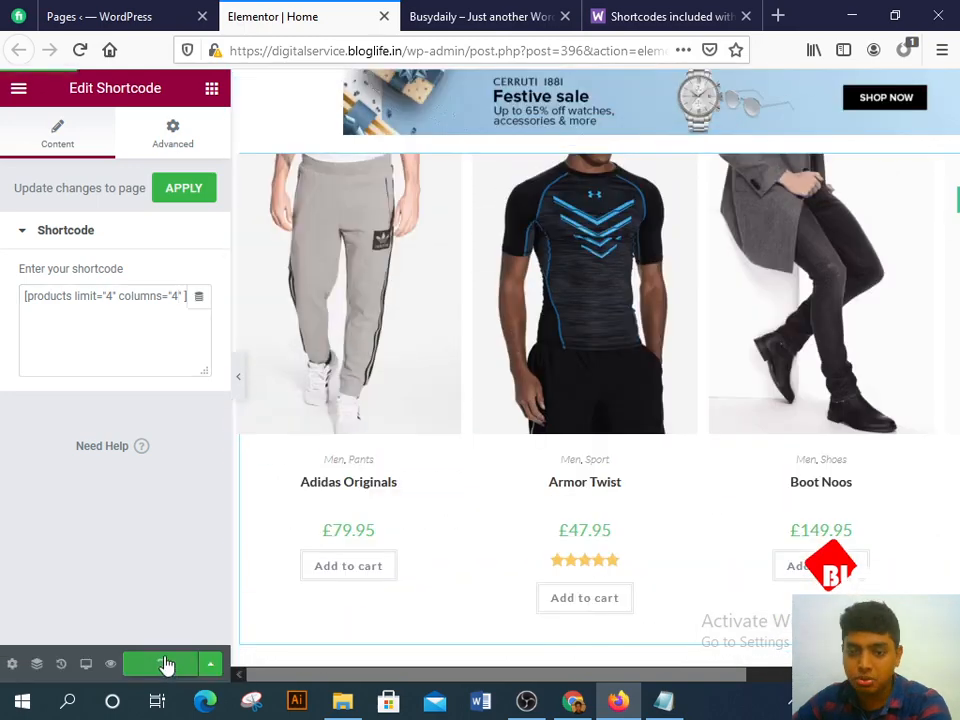
{"action": "left_click", "coordinate": [480, 16]}
{"action": "scroll", "coordinate": [525, 328], "scroll_direction": "up", "scroll_amount": 2}
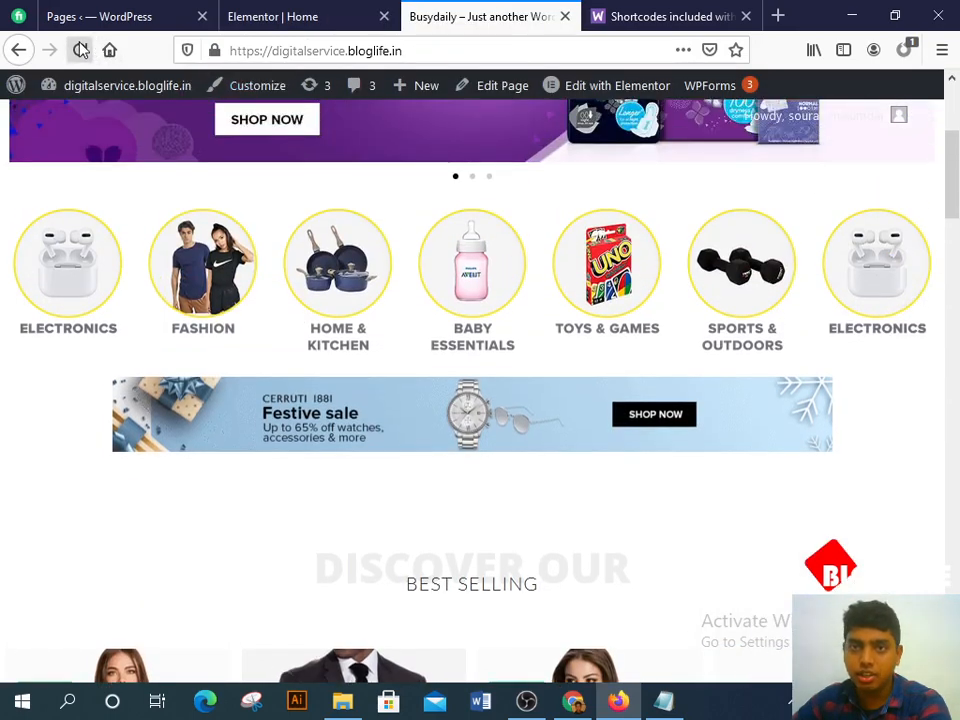
Step: Reload the live home page and compare with busydaily.com to confirm four products per row
{"action": "left_click", "coordinate": [80, 50]}
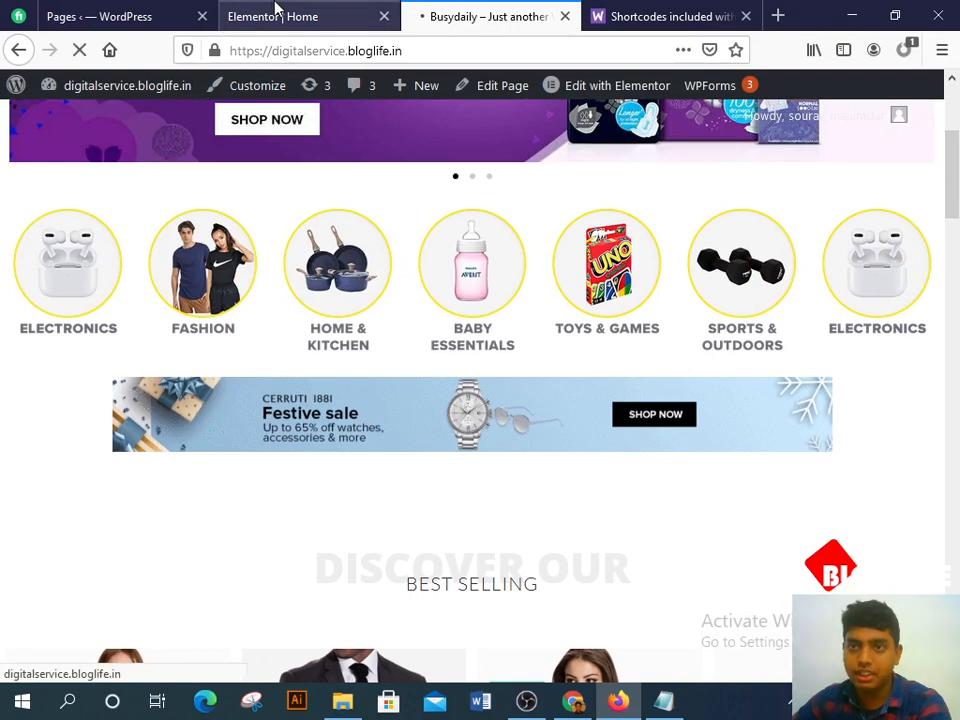
{"action": "left_click", "coordinate": [573, 702]}
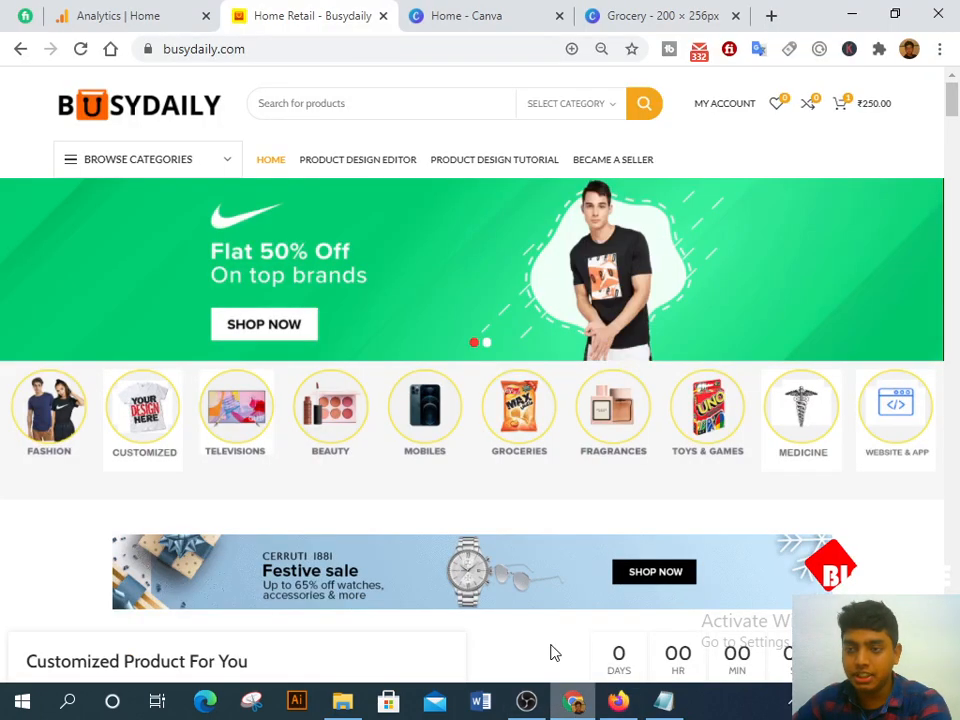
{"action": "scroll", "coordinate": [553, 652], "scroll_direction": "down", "scroll_amount": 5}
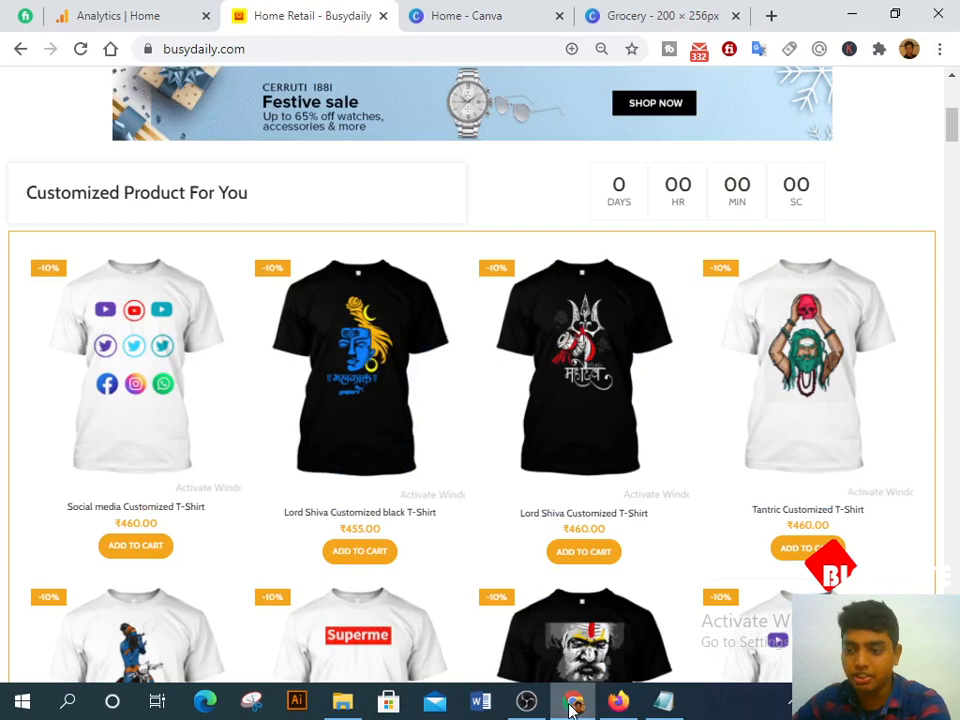
{"action": "scroll", "coordinate": [420, 650], "scroll_direction": "down", "scroll_amount": 4}
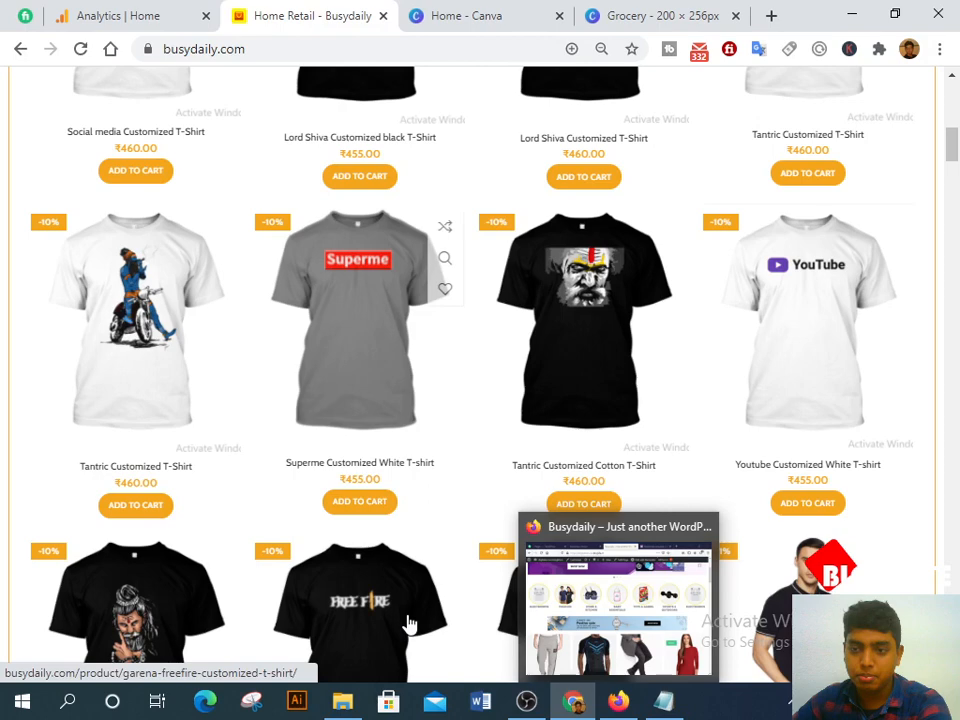
{"action": "scroll", "coordinate": [519, 471], "scroll_direction": "down", "scroll_amount": 10}
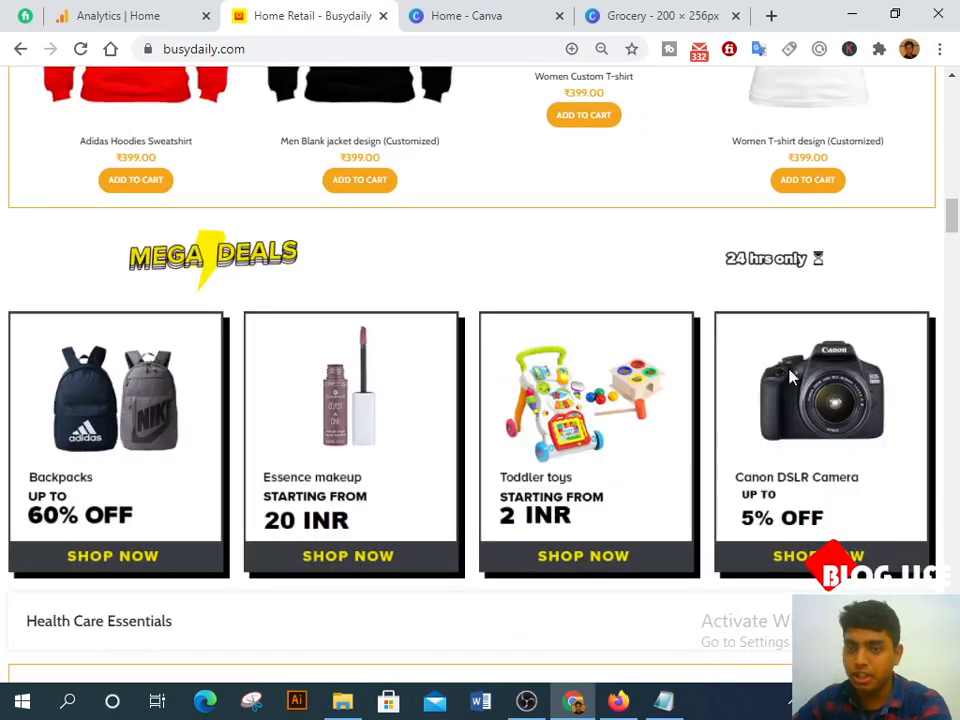
{"action": "scroll", "coordinate": [185, 390], "scroll_direction": "down", "scroll_amount": 2}
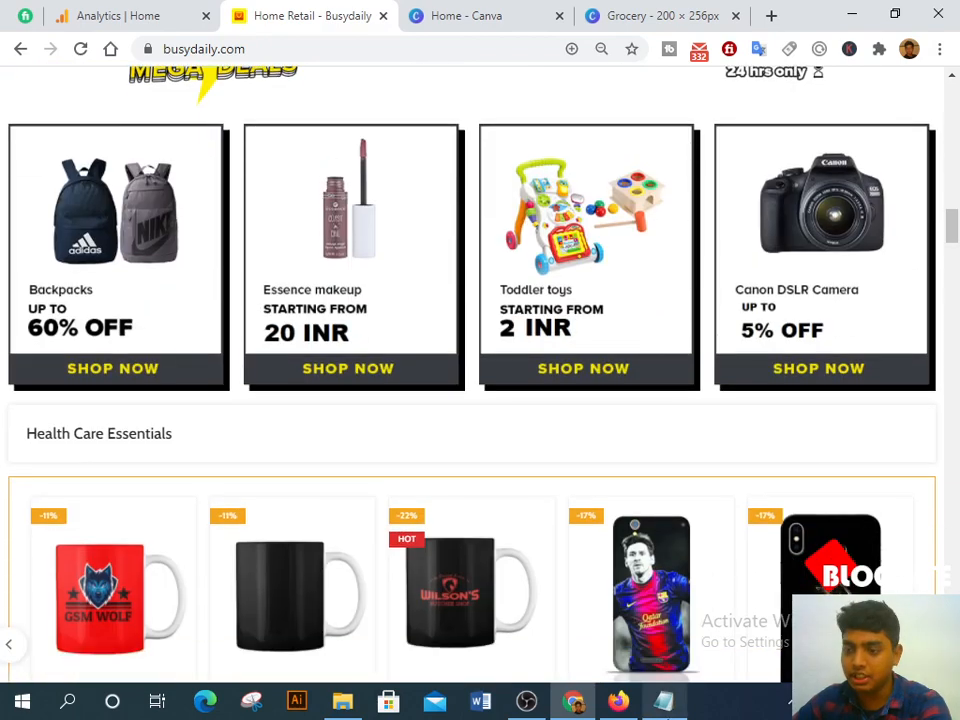
{"action": "left_click", "coordinate": [620, 702]}
{"action": "scroll", "coordinate": [613, 437], "scroll_direction": "down", "scroll_amount": 5}
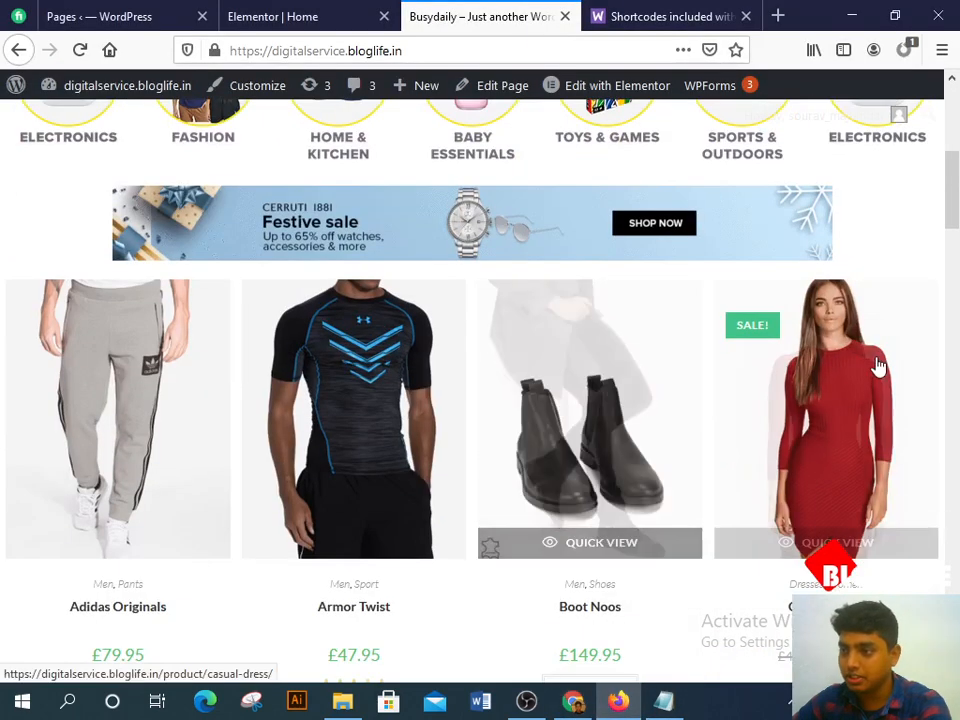
{"action": "scroll", "coordinate": [755, 530], "scroll_direction": "up", "scroll_amount": 2}
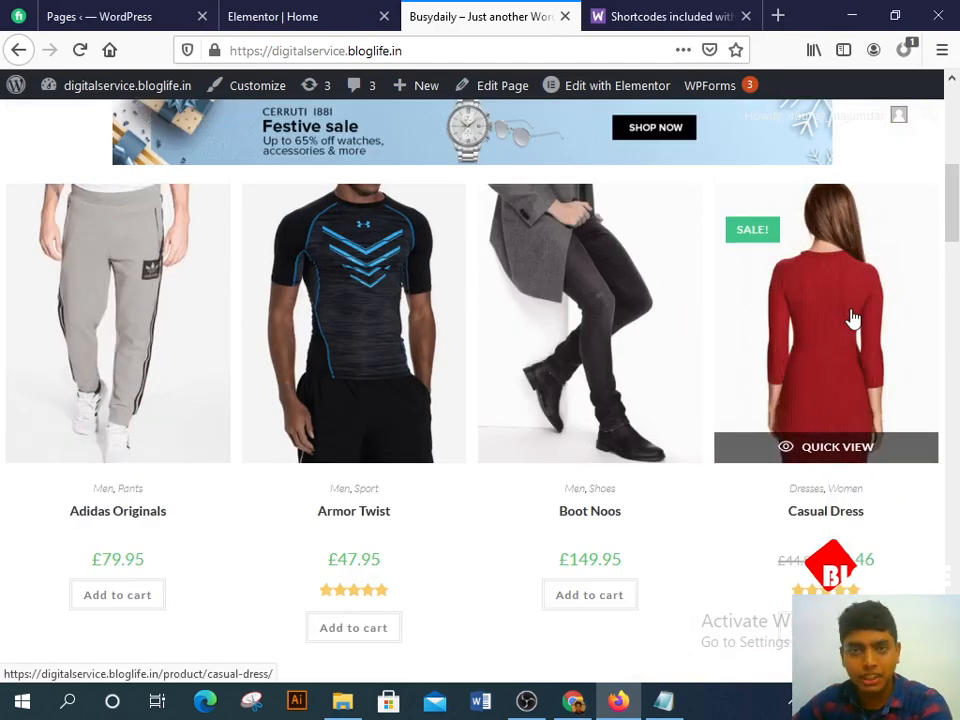
Step: Click into the shortcode in Elementor, then go to the WooCommerce shortcodes docs
{"action": "left_click", "coordinate": [300, 10]}
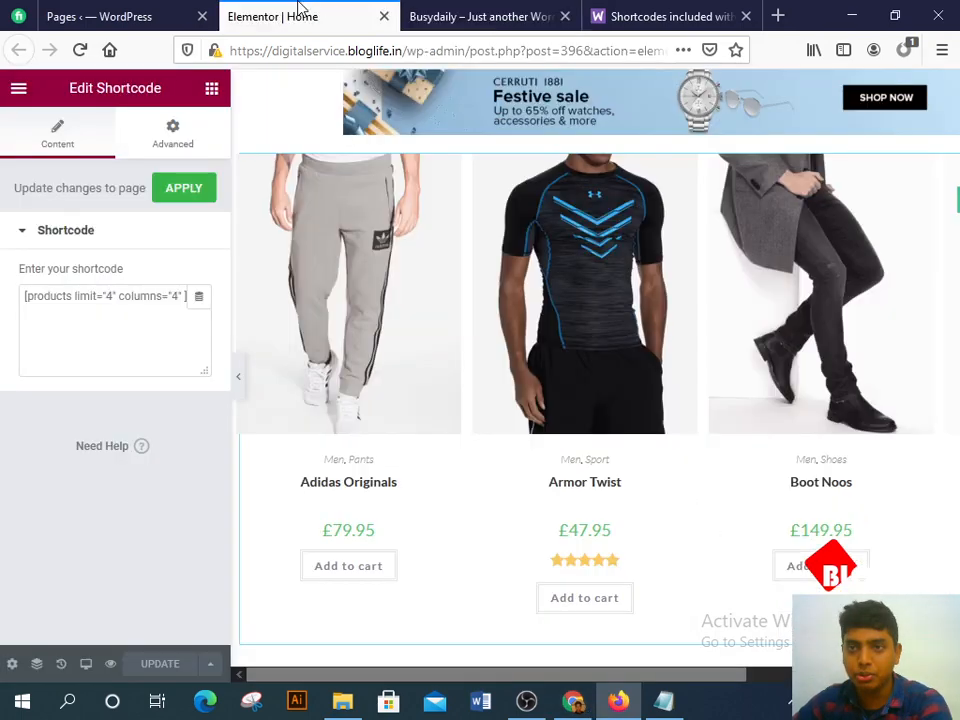
{"action": "left_click", "coordinate": [182, 299]}
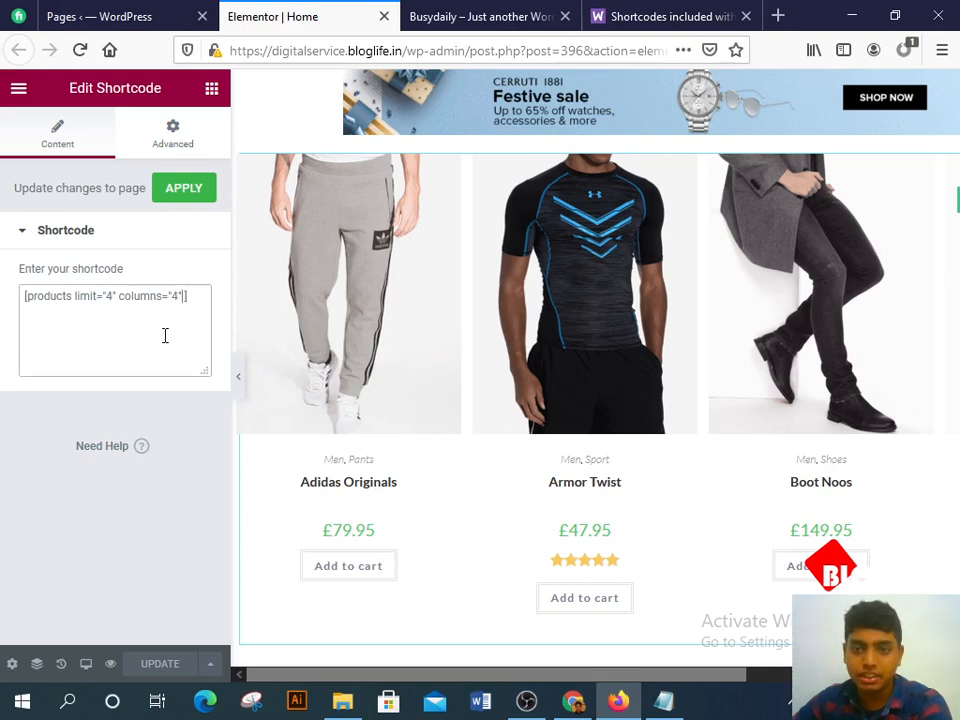
{"action": "left_click", "coordinate": [655, 10]}
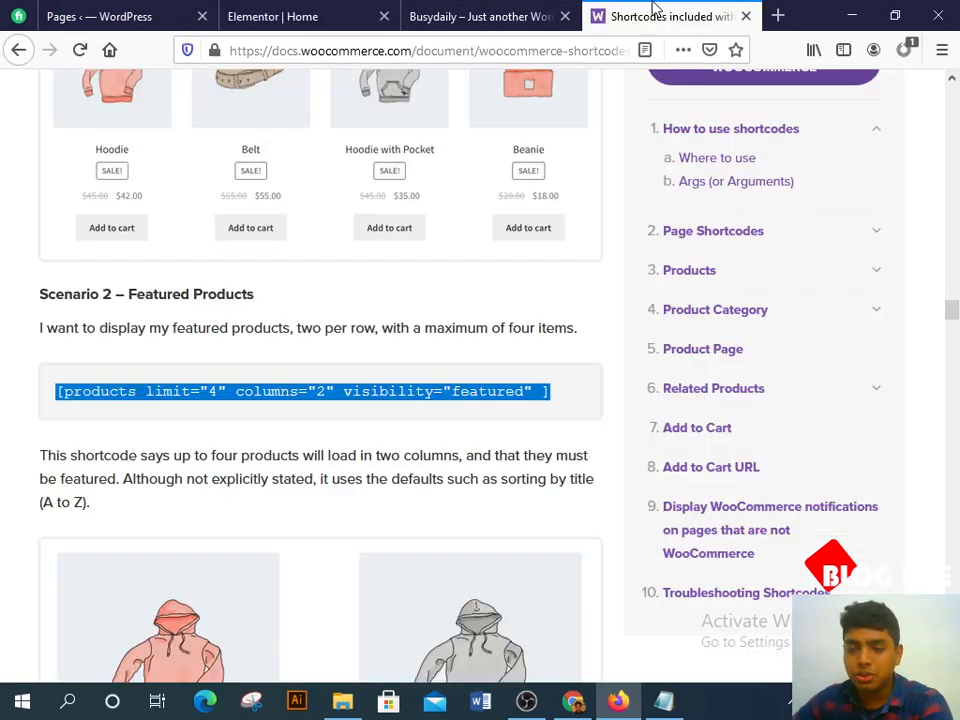
Step: Select and read the Scenario 3 best-selling products shortcode example
{"action": "scroll", "coordinate": [282, 441], "scroll_direction": "down", "scroll_amount": 10}
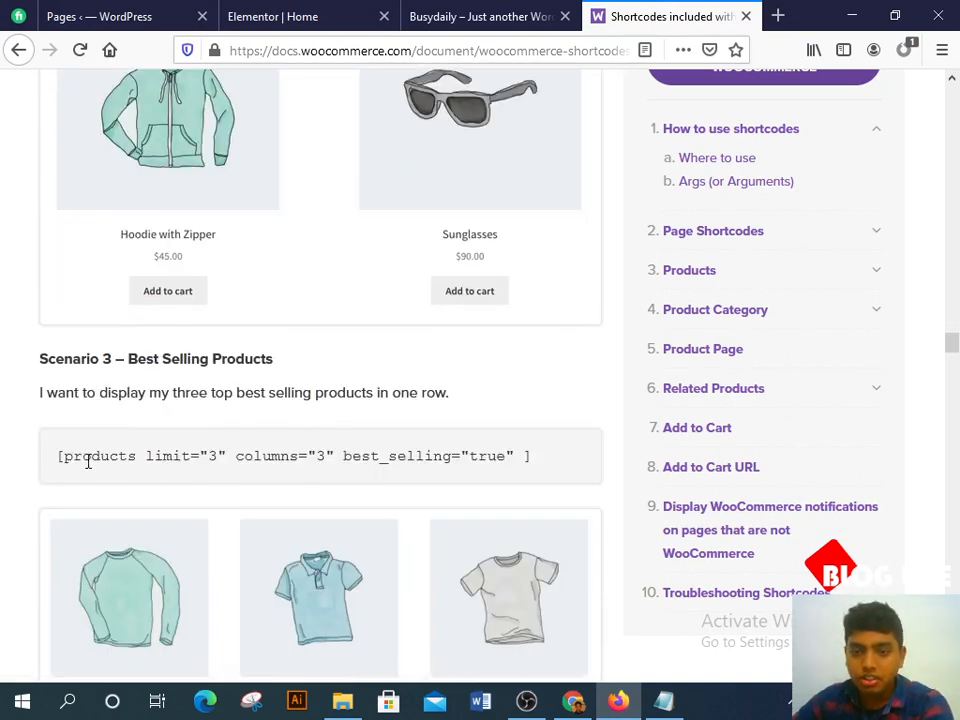
{"action": "left_click_drag", "start_coordinate": [59, 455], "coordinate": [602, 493]}
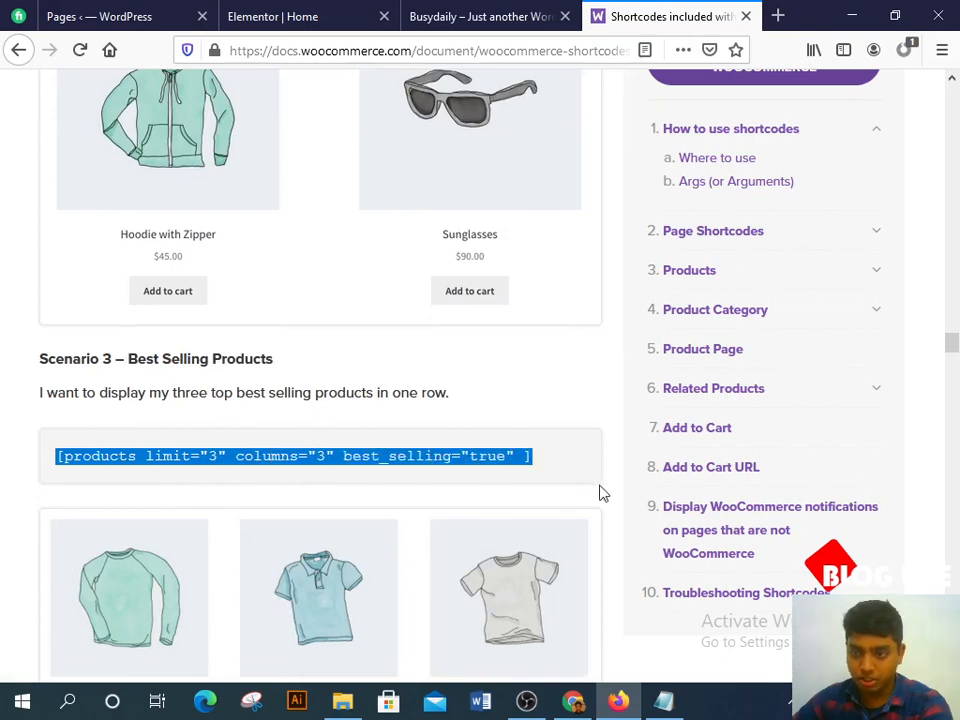
{"action": "left_click", "coordinate": [549, 465]}
Step: Read the Scenario 4 newest-products shortcode, then return to the 'Elementor | Home' editor
{"action": "scroll", "coordinate": [350, 470], "scroll_direction": "down", "scroll_amount": 2}
{"action": "scroll", "coordinate": [350, 470], "scroll_direction": "down", "scroll_amount": 12}
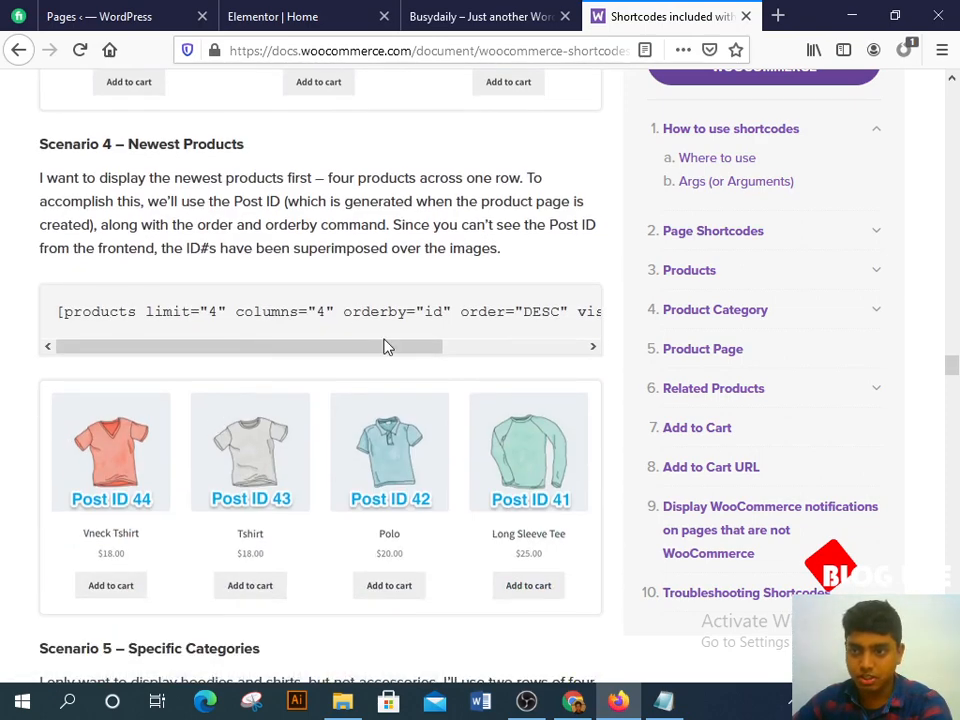
{"action": "left_click_drag", "start_coordinate": [381, 318], "coordinate": [518, 338]}
{"action": "left_click_drag", "start_coordinate": [357, 350], "coordinate": [540, 356]}
{"action": "left_click", "coordinate": [464, 328]}
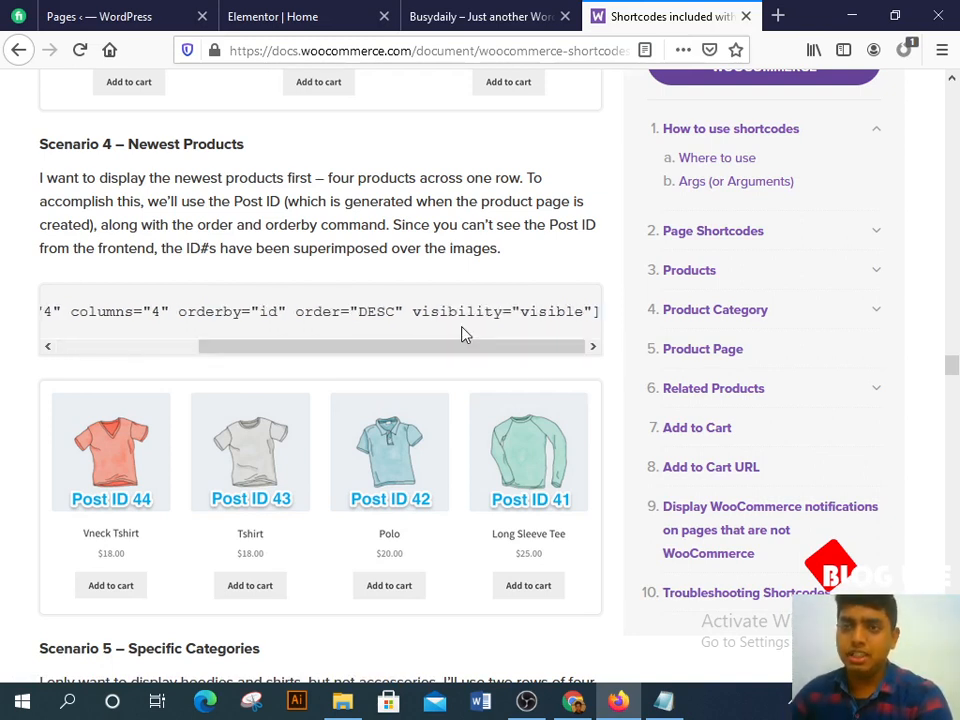
{"action": "left_click", "coordinate": [317, 14]}
{"action": "scroll", "coordinate": [497, 315], "scroll_direction": "up", "scroll_amount": 3}
{"action": "scroll", "coordinate": [763, 437], "scroll_direction": "up", "scroll_amount": 2}
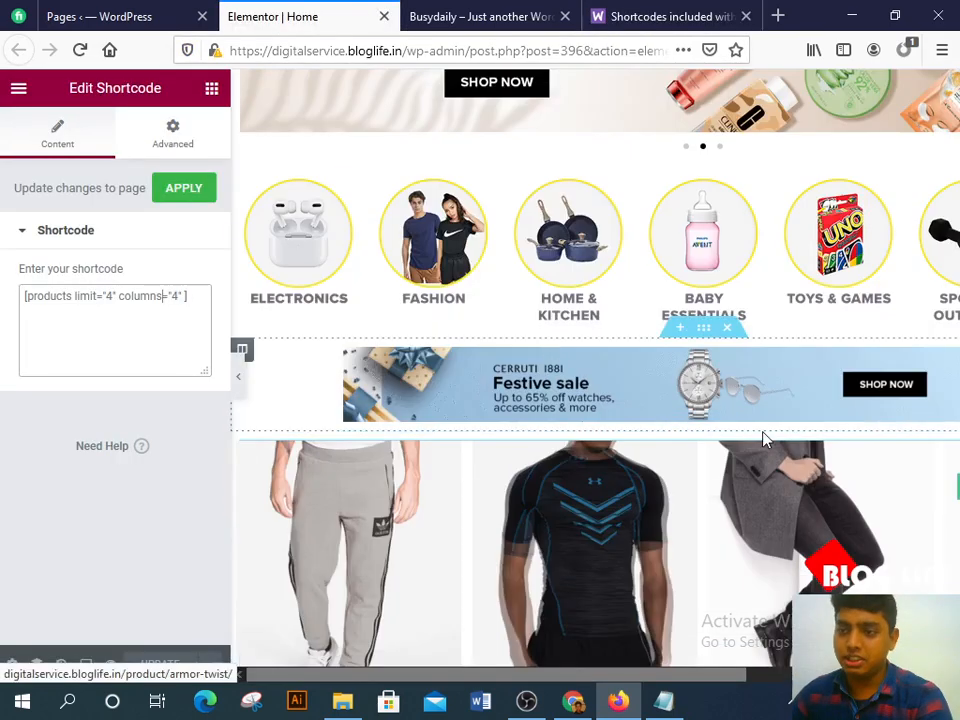
Step: Look over the four-product row, then switch to the 'Pages ‹ WordPress' admin tab
{"action": "scroll", "coordinate": [596, 369], "scroll_direction": "down", "scroll_amount": 4}
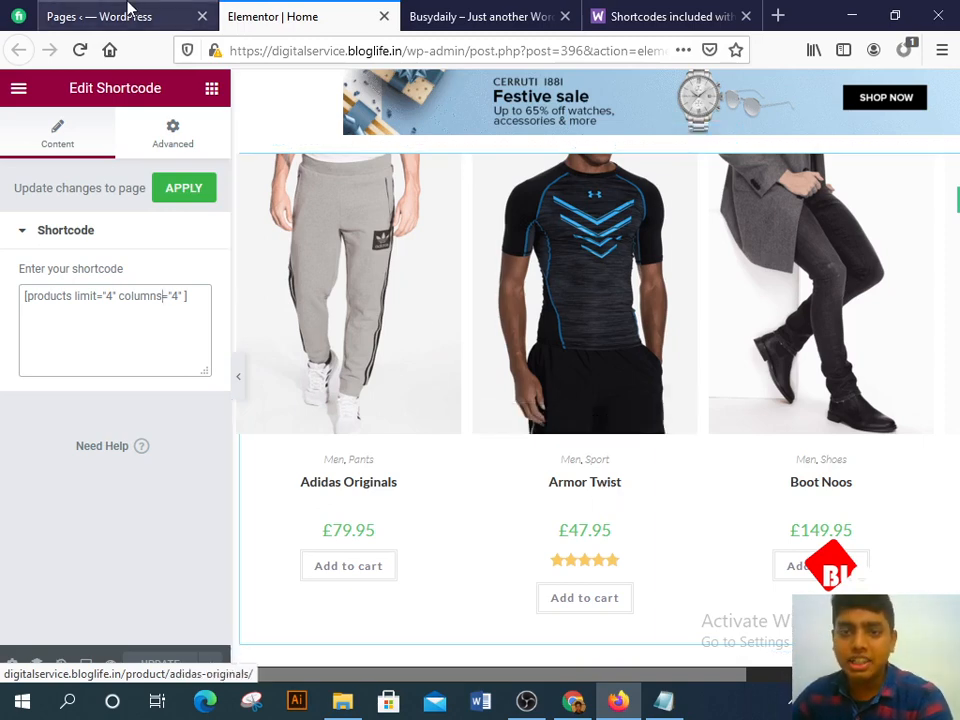
{"action": "left_click", "coordinate": [128, 10]}
{"action": "left_click", "coordinate": [255, 12]}
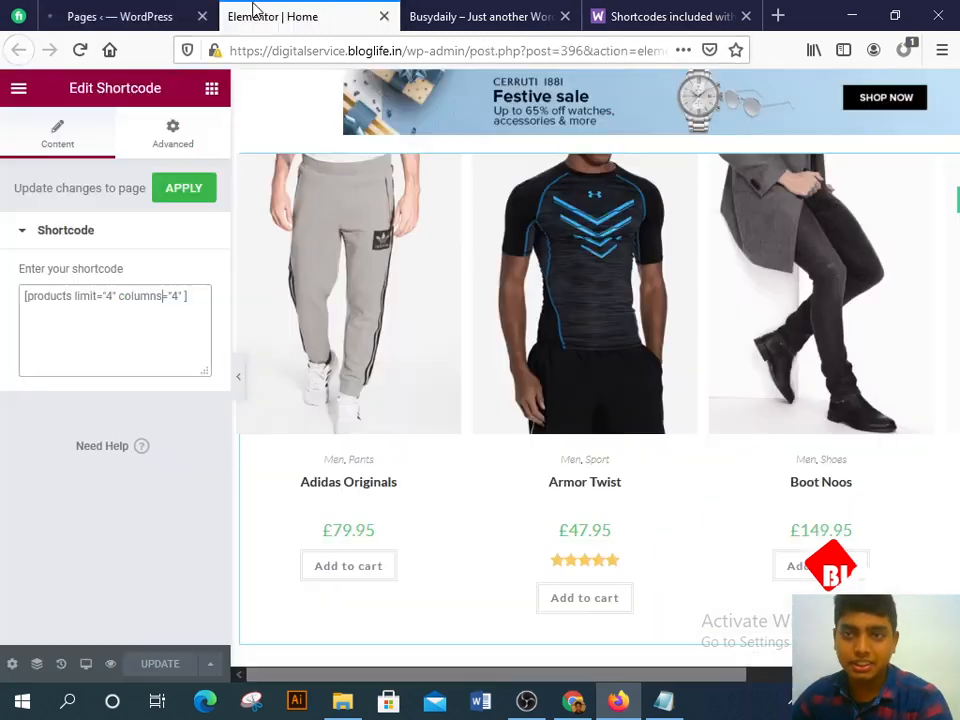
{"action": "left_click", "coordinate": [160, 13]}
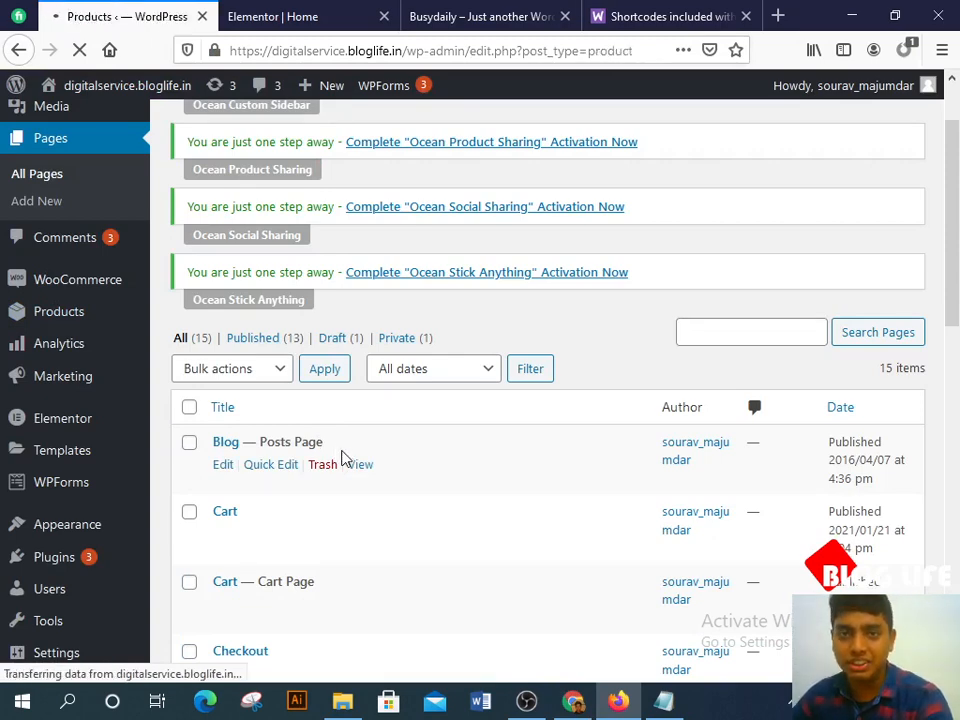
Step: Find the Stiletto Sandal's product ID, 101, in the products list, then go back to the shortcode docs
{"action": "scroll", "coordinate": [345, 457], "scroll_direction": "down", "scroll_amount": 4}
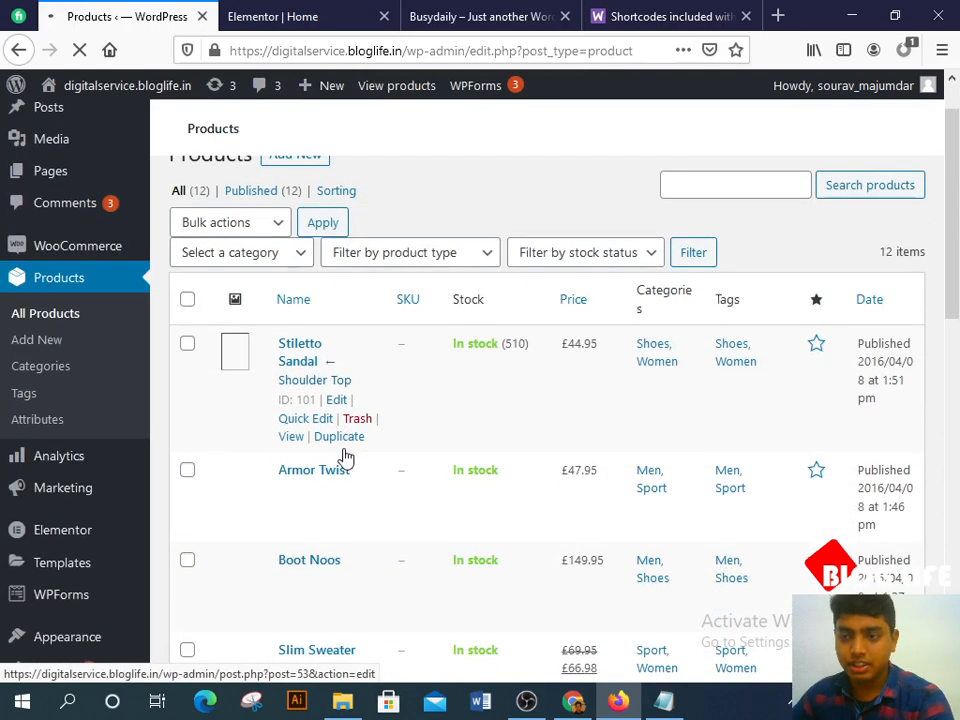
{"action": "left_click_drag", "start_coordinate": [282, 412], "coordinate": [314, 411]}
{"action": "left_click", "coordinate": [298, 411]}
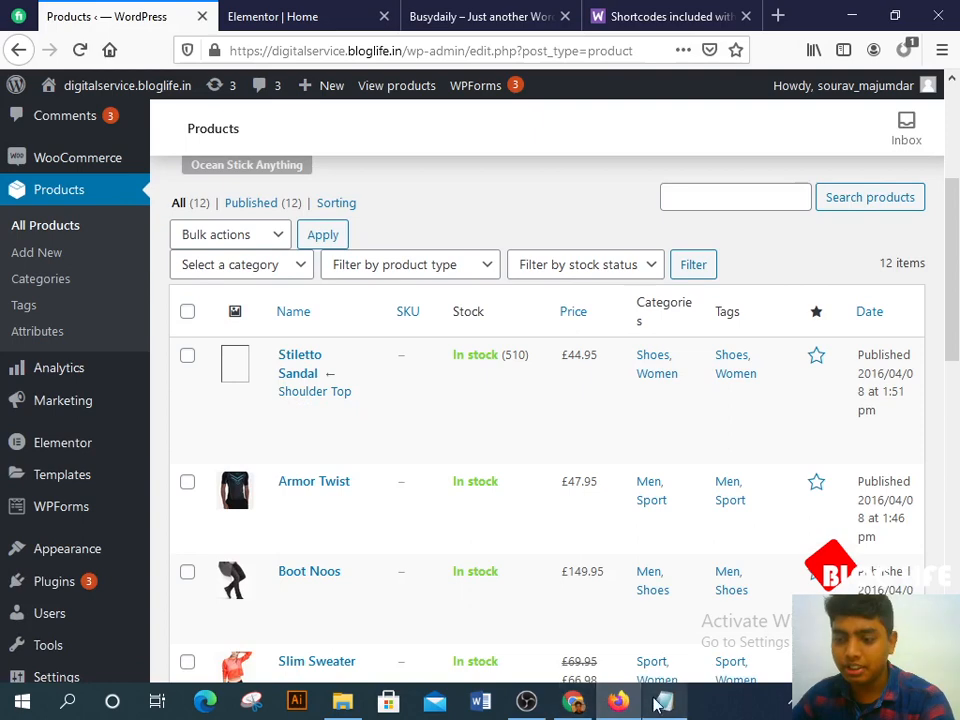
{"action": "left_click", "coordinate": [655, 12]}
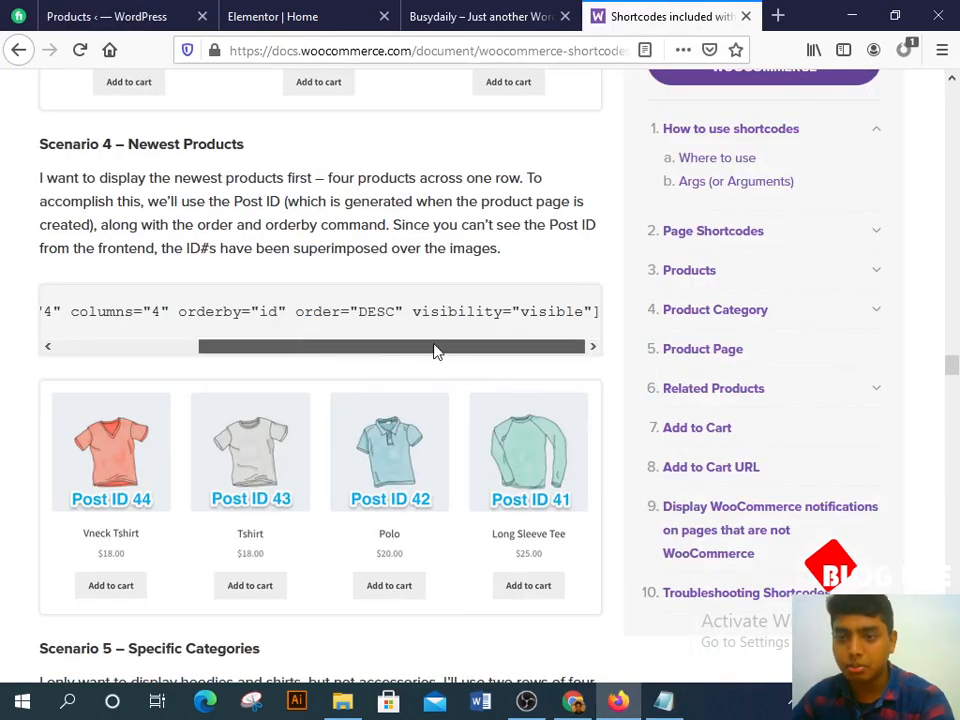
Step: Read through the WooCommerce products shortcode scenarios, highlighting key example lines
{"action": "scroll", "coordinate": [458, 359], "scroll_direction": "down", "scroll_amount": 5}
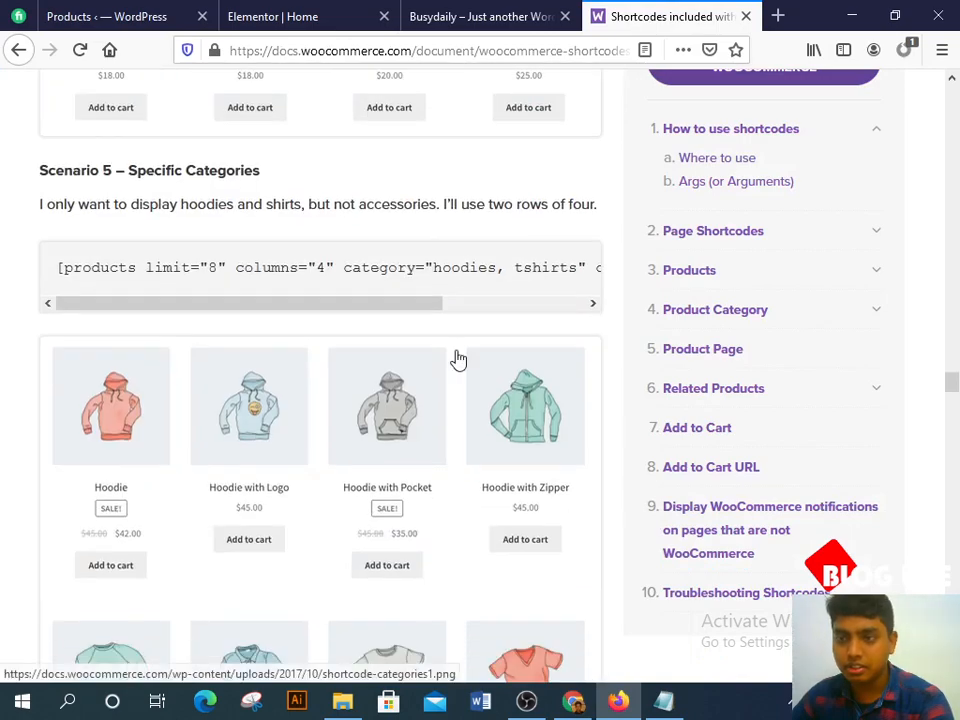
{"action": "left_click_drag", "start_coordinate": [390, 303], "coordinate": [586, 314]}
{"action": "scroll", "coordinate": [493, 347], "scroll_direction": "down", "scroll_amount": 7}
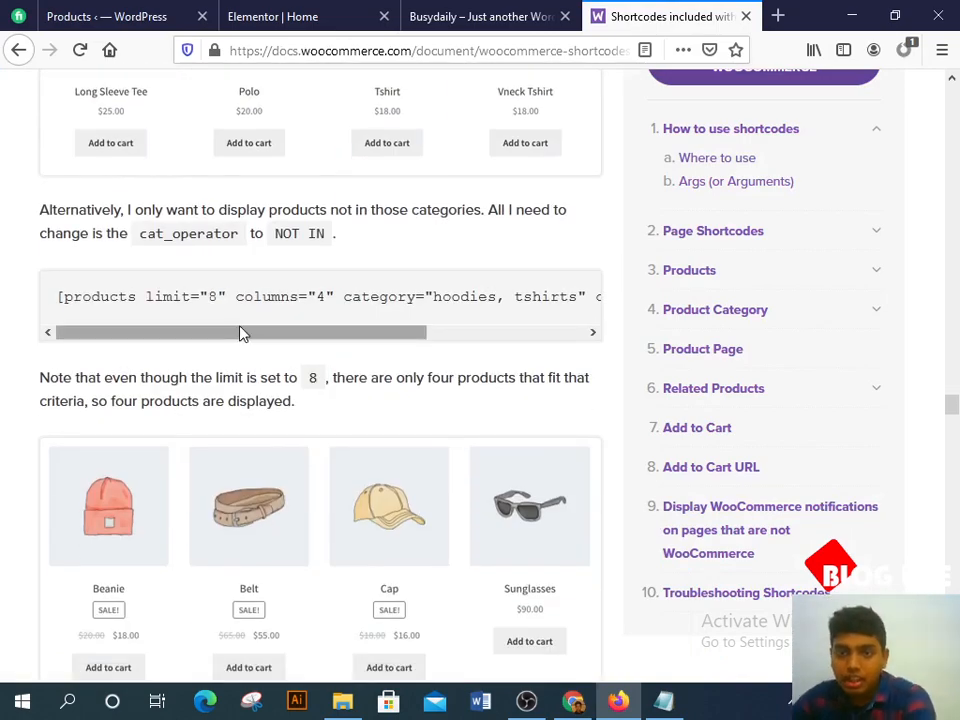
{"action": "left_click_drag", "start_coordinate": [236, 336], "coordinate": [447, 346]}
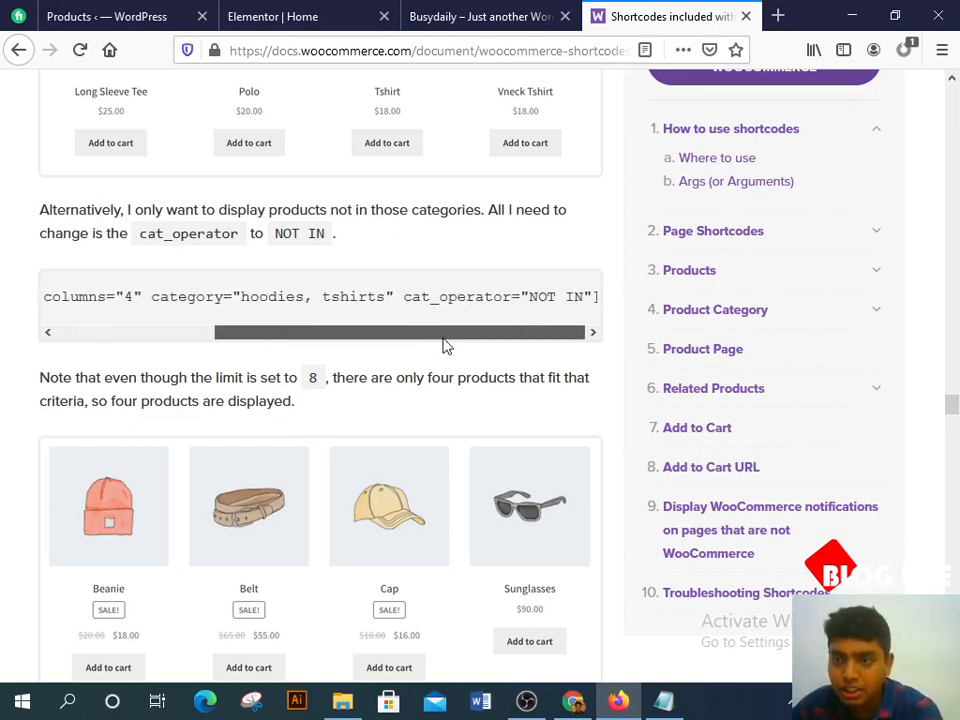
{"action": "scroll", "coordinate": [447, 346], "scroll_direction": "down", "scroll_amount": 4}
{"action": "scroll", "coordinate": [375, 480], "scroll_direction": "down", "scroll_amount": 1}
{"action": "left_click_drag", "start_coordinate": [375, 482], "coordinate": [474, 497]}
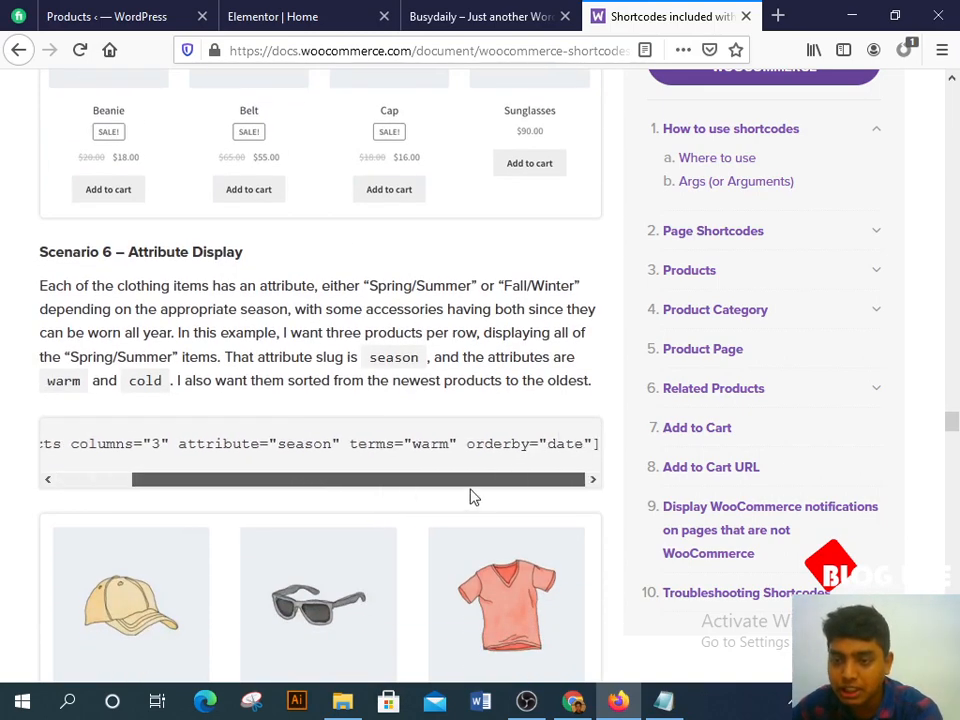
{"action": "scroll", "coordinate": [371, 477], "scroll_direction": "down", "scroll_amount": 10}
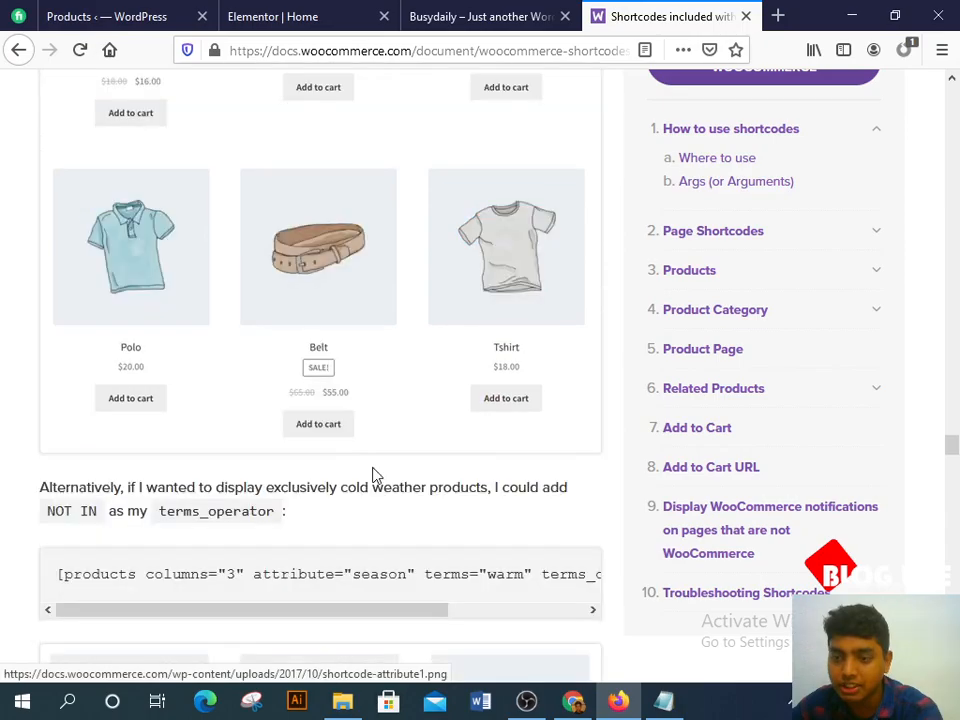
{"action": "left_click_drag", "start_coordinate": [332, 330], "coordinate": [482, 334]}
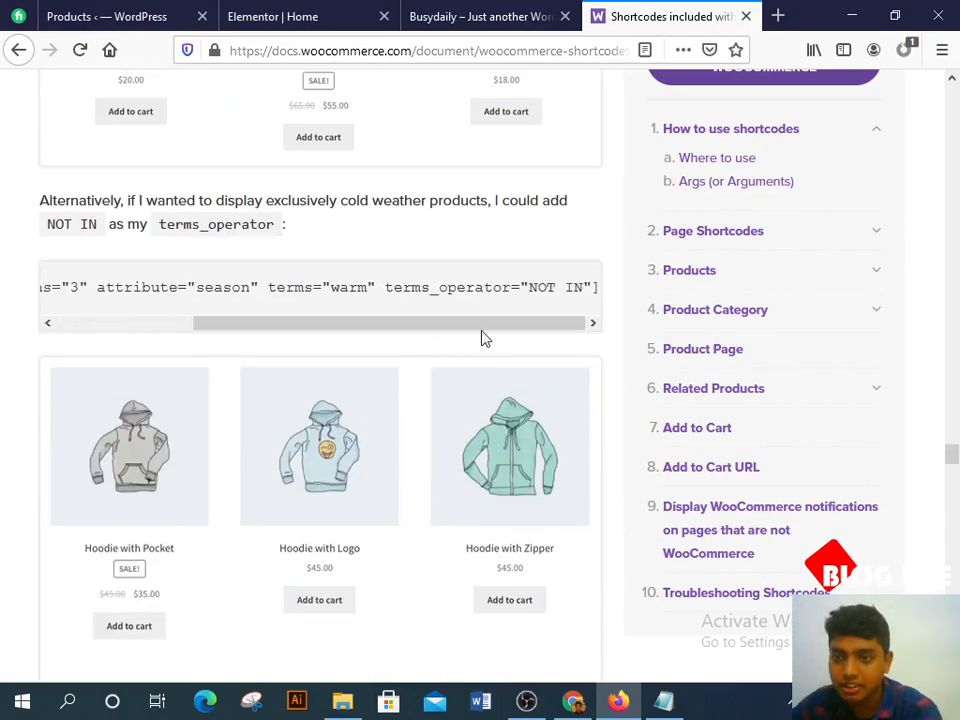
{"action": "scroll", "coordinate": [407, 318], "scroll_direction": "up", "scroll_amount": 5}
{"action": "scroll", "coordinate": [407, 318], "scroll_direction": "up", "scroll_amount": 10}
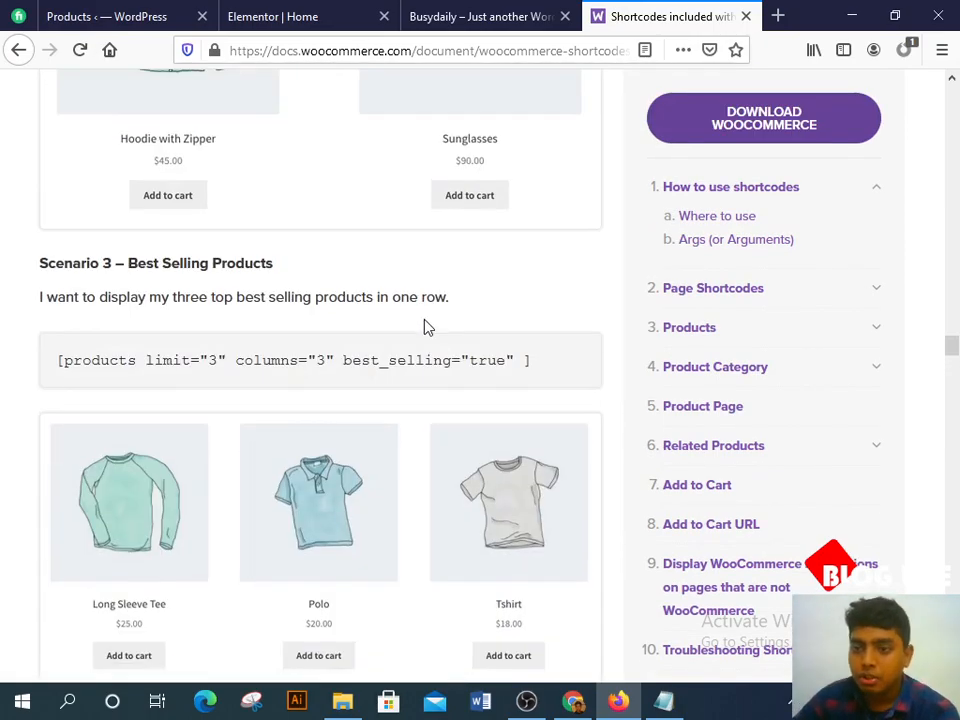
{"action": "scroll", "coordinate": [423, 318], "scroll_direction": "up", "scroll_amount": 5}
{"action": "scroll", "coordinate": [425, 324], "scroll_direction": "up", "scroll_amount": 7}
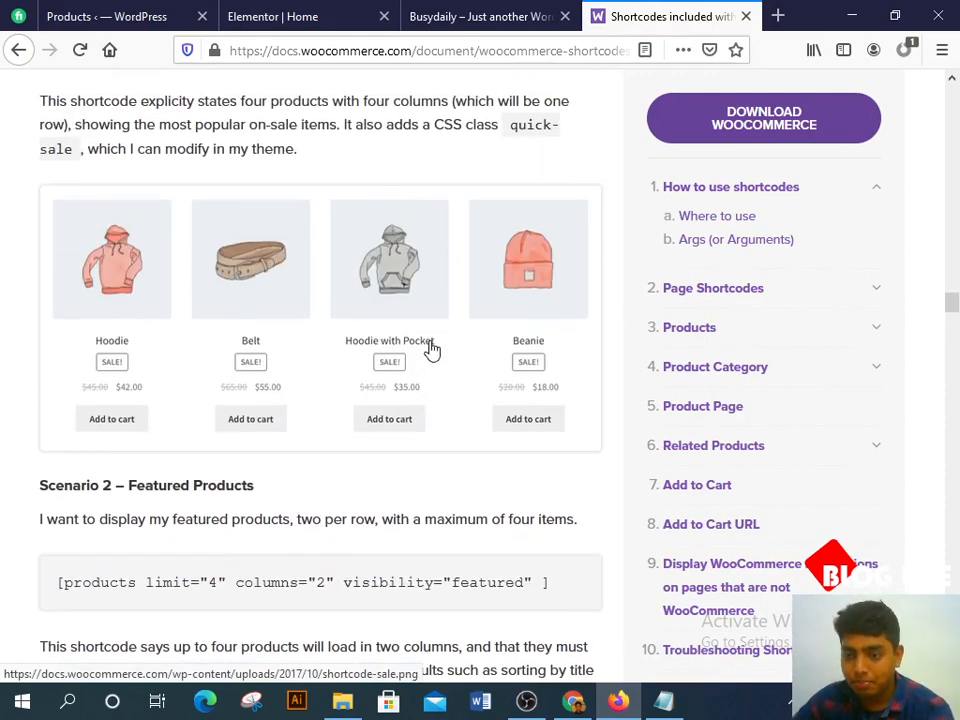
{"action": "scroll", "coordinate": [433, 358], "scroll_direction": "down", "scroll_amount": 3}
Step: Glance at the live Busydaily store in Chrome, then go to the WordPress products list
{"action": "left_click", "coordinate": [574, 701]}
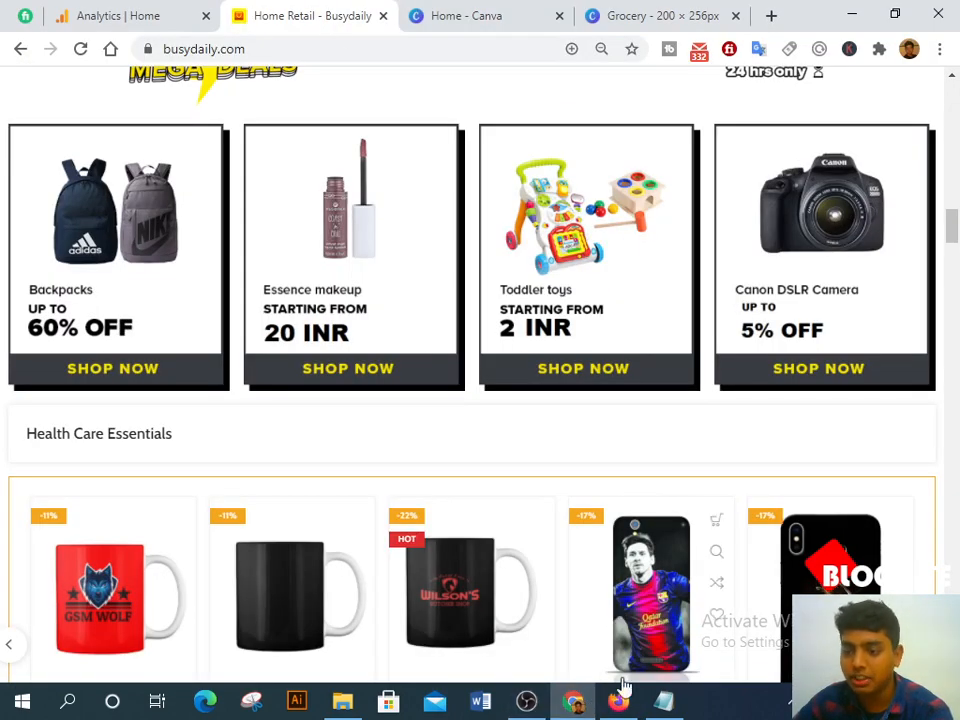
{"action": "left_click", "coordinate": [622, 699]}
{"action": "scroll", "coordinate": [283, 262], "scroll_direction": "up", "scroll_amount": 2}
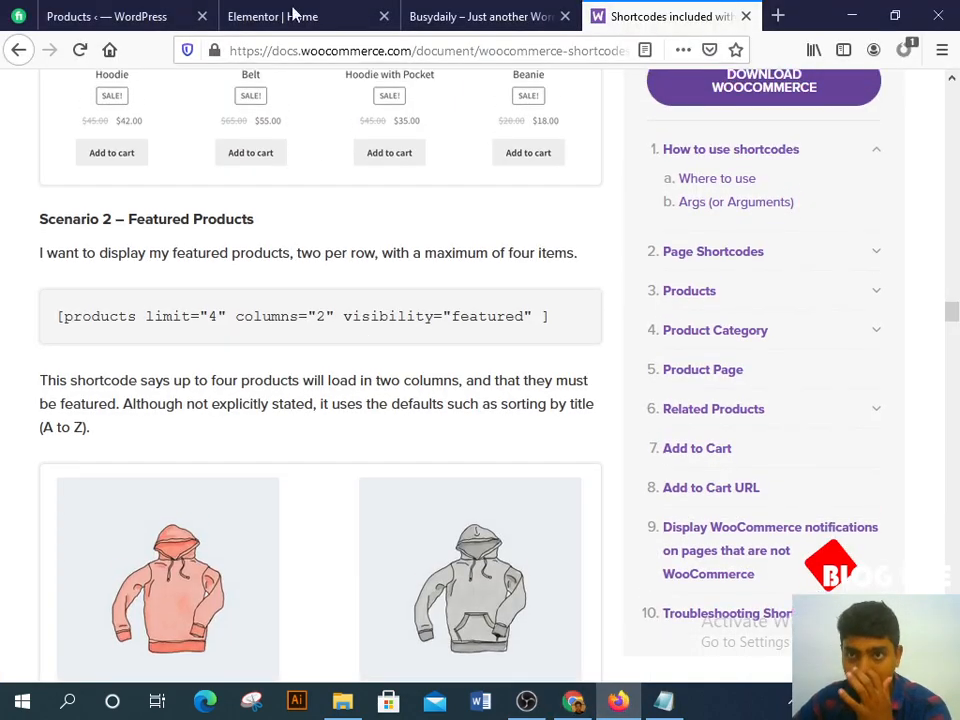
{"action": "left_click", "coordinate": [118, 12]}
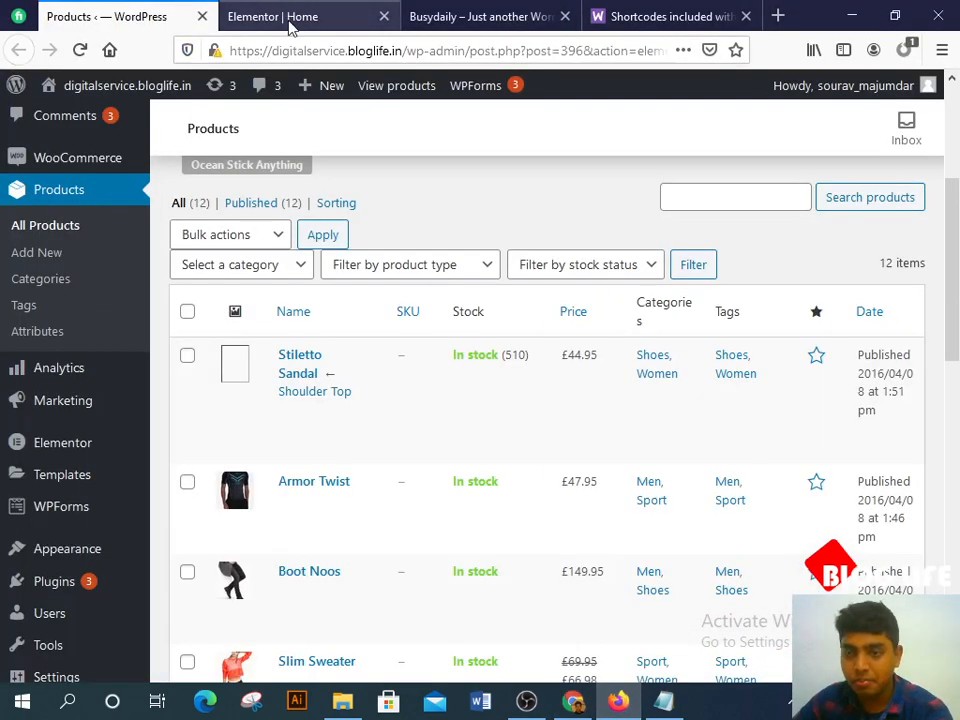
Step: Reload the live Busydaily store and scroll through its refreshed home page and product row
{"action": "left_click", "coordinate": [290, 22]}
{"action": "scroll", "coordinate": [645, 375], "scroll_direction": "up", "scroll_amount": 3}
{"action": "scroll", "coordinate": [660, 364], "scroll_direction": "up", "scroll_amount": 3}
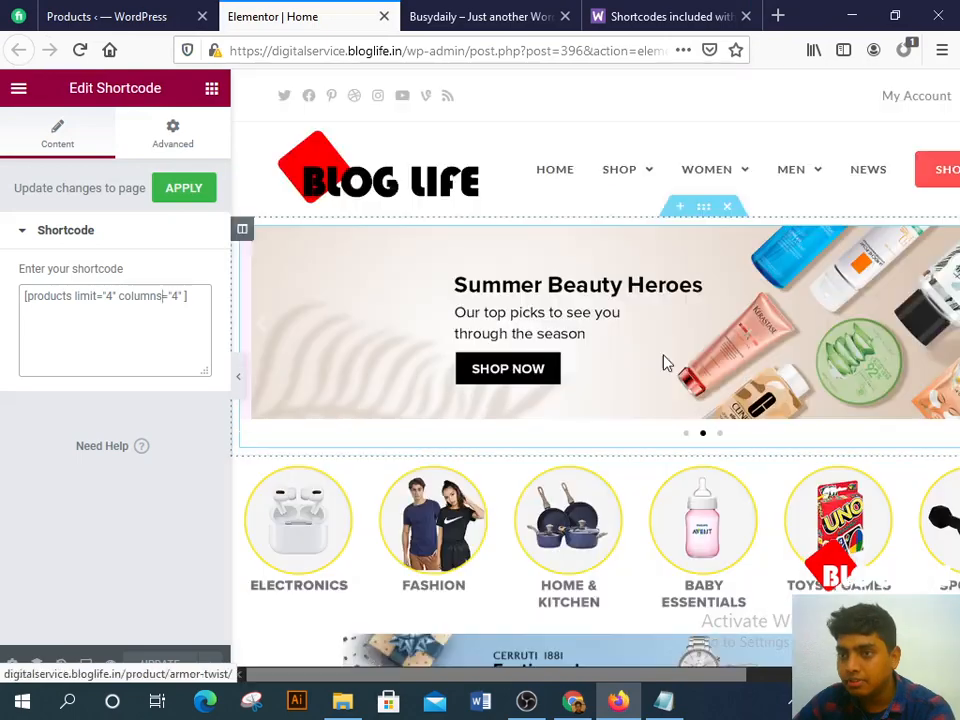
{"action": "left_click", "coordinate": [480, 16]}
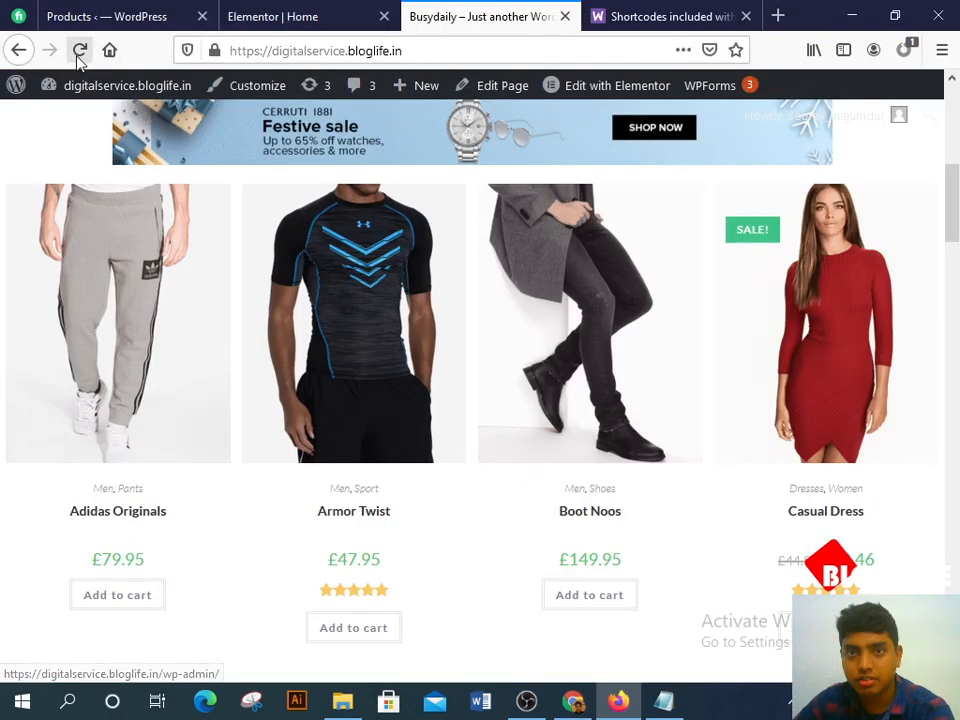
{"action": "left_click", "coordinate": [79, 50]}
{"action": "scroll", "coordinate": [560, 390], "scroll_direction": "down", "scroll_amount": 2}
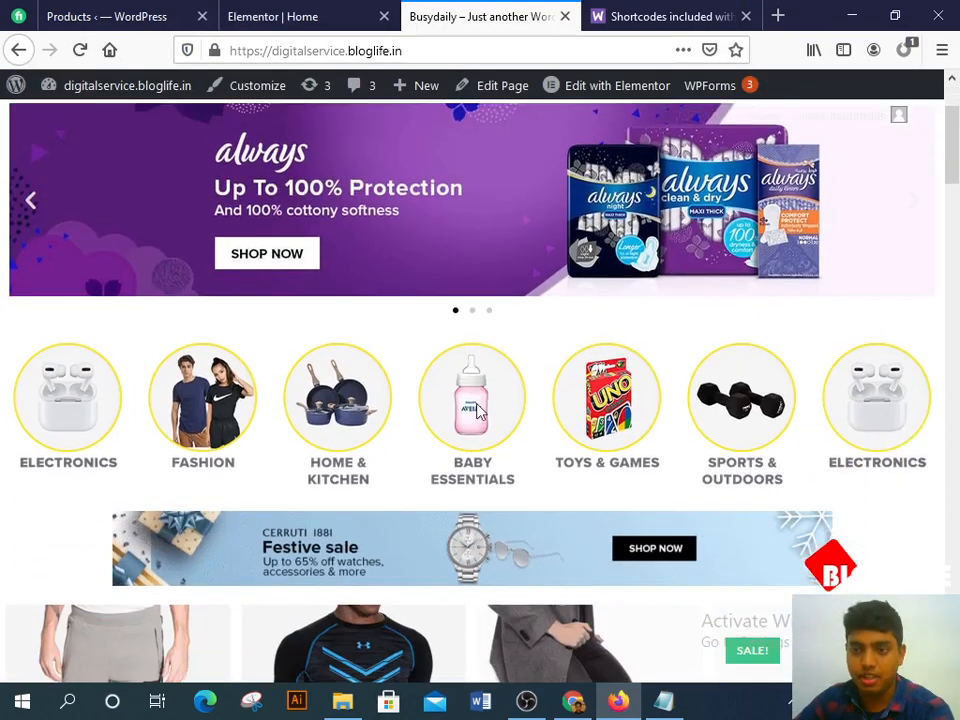
{"action": "scroll", "coordinate": [489, 418], "scroll_direction": "down", "scroll_amount": 7}
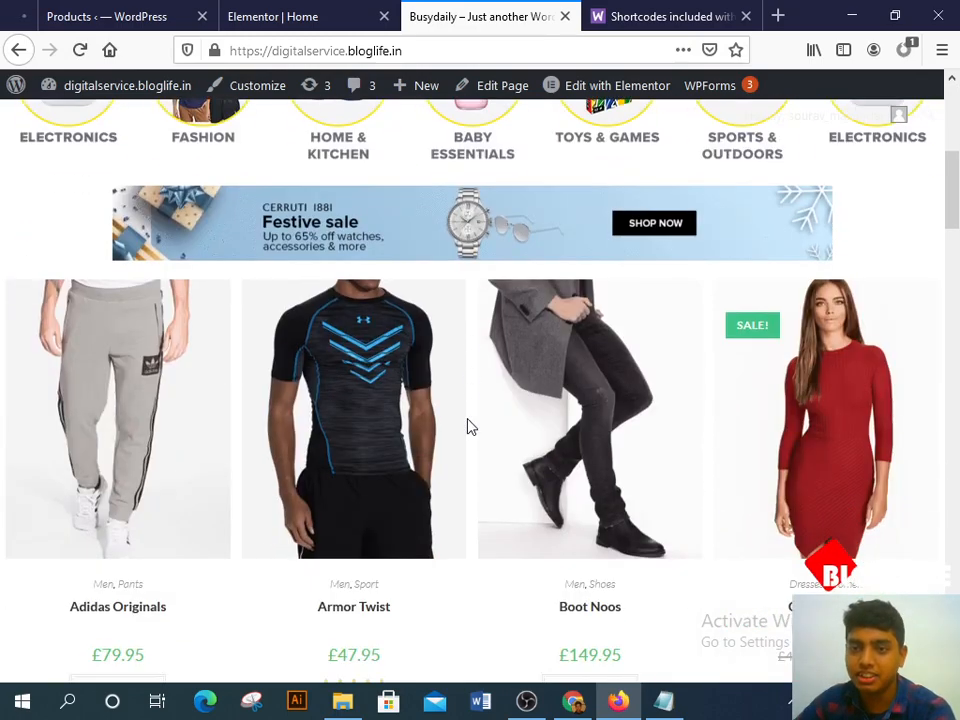
{"action": "scroll", "coordinate": [468, 424], "scroll_direction": "down", "scroll_amount": 1}
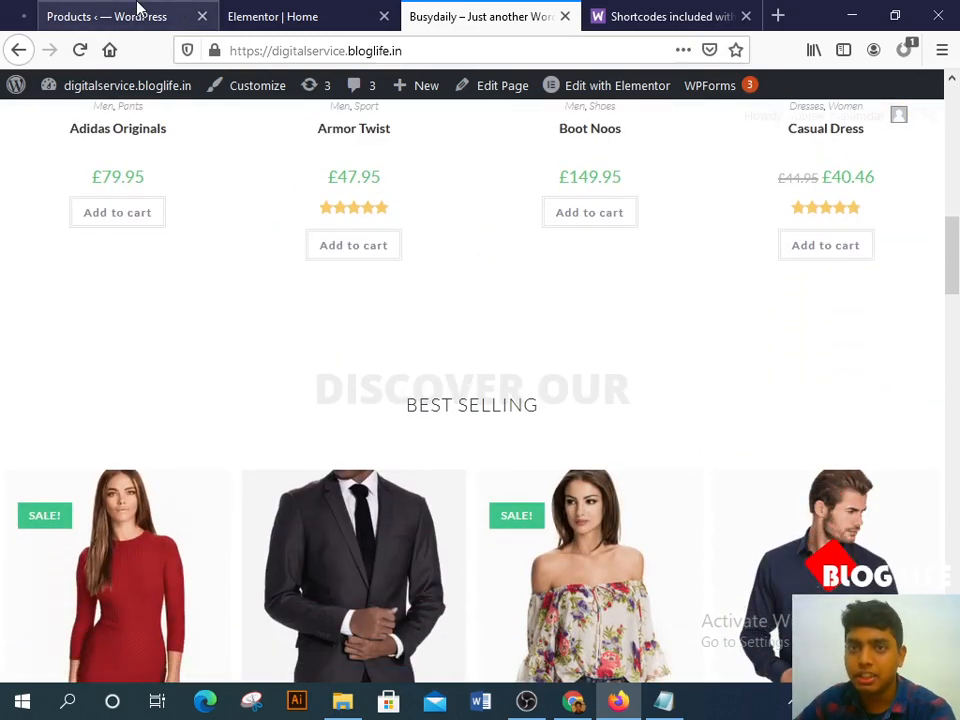
Step: Return to the Elementor Home page editor and bring up the widget list
{"action": "left_click", "coordinate": [110, 16]}
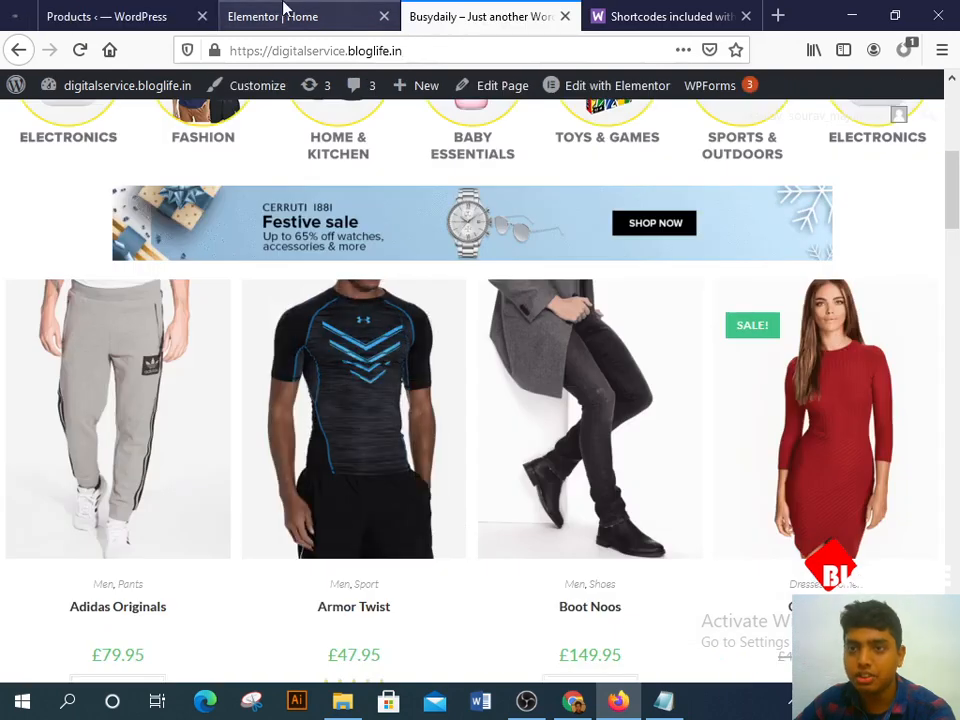
{"action": "left_click", "coordinate": [284, 14]}
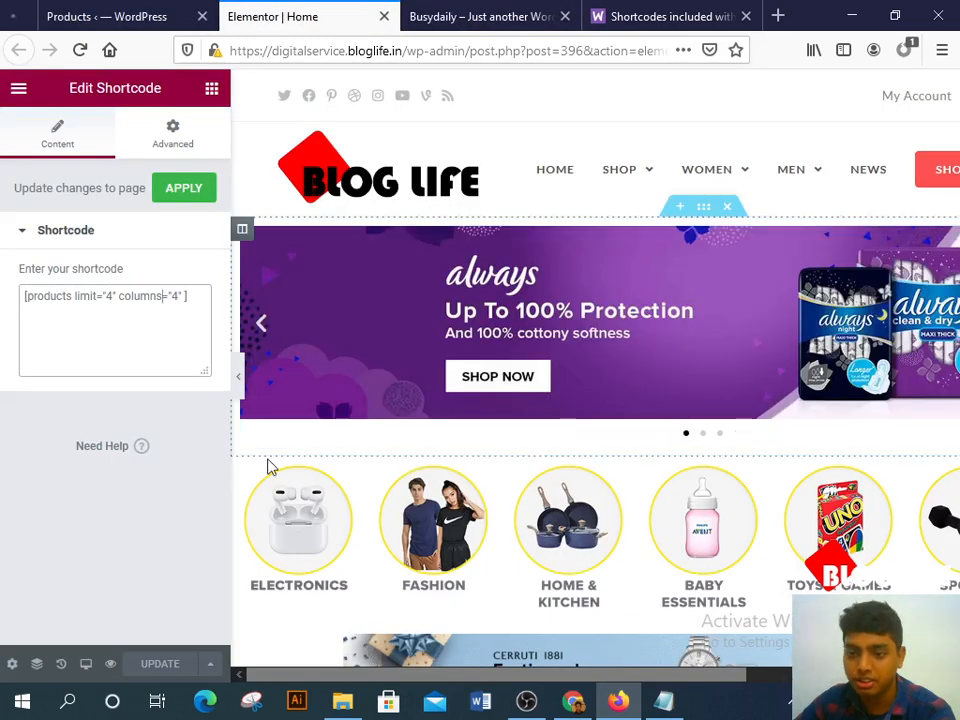
{"action": "left_click", "coordinate": [210, 90]}
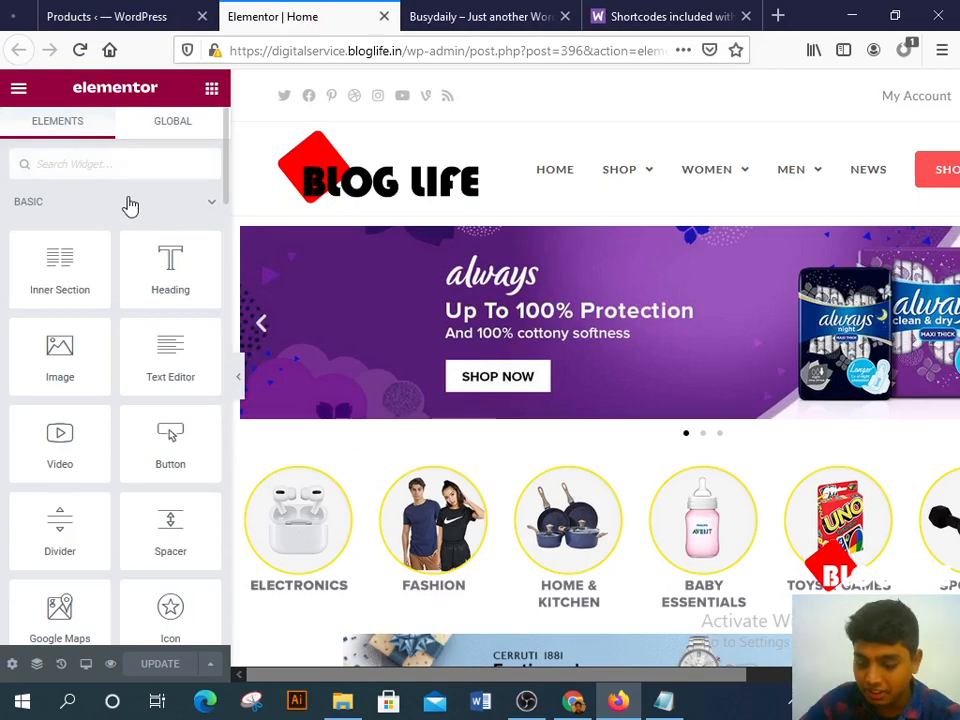
Step: Search 'head' and drop a Heading widget under the Festive sale banner, above the four-product row
{"action": "type", "text": "head"}
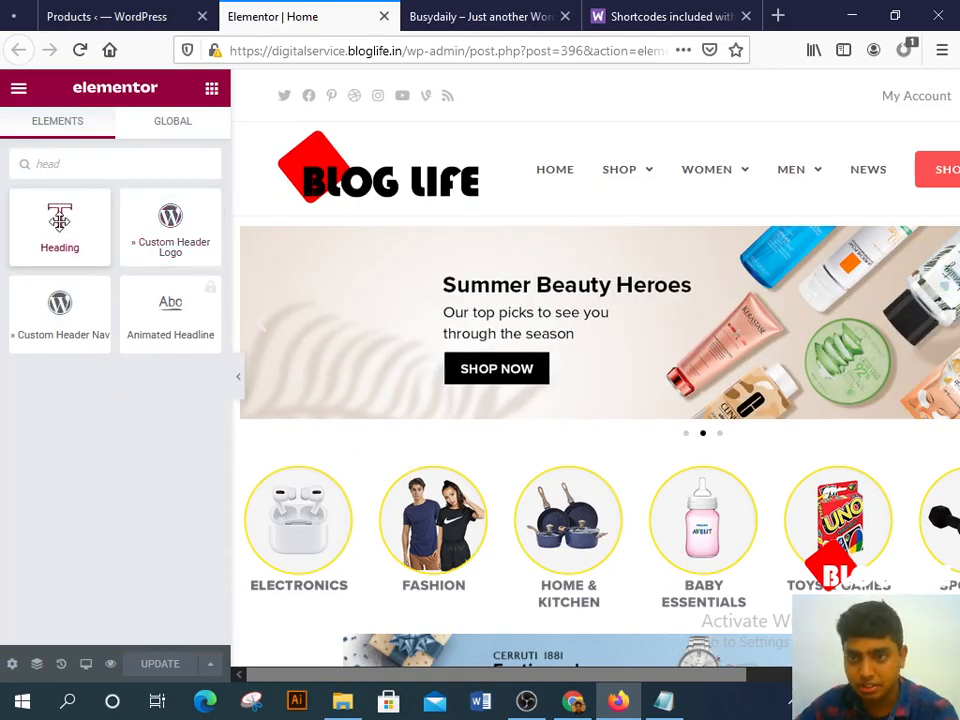
{"action": "left_click_drag", "start_coordinate": [62, 220], "coordinate": [202, 213]}
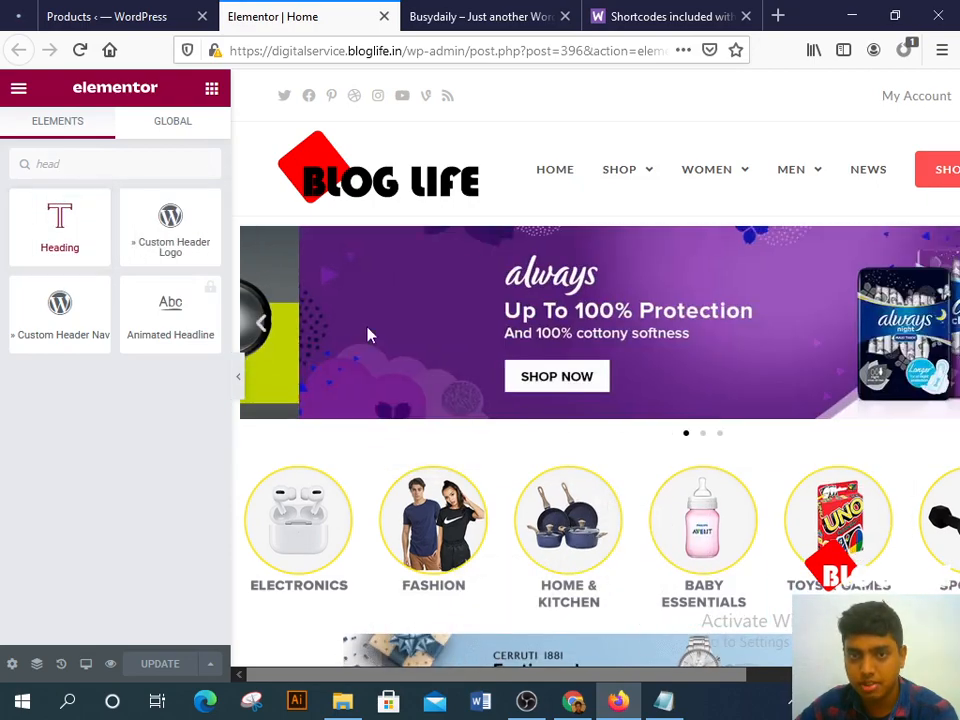
{"action": "scroll", "coordinate": [454, 339], "scroll_direction": "down", "scroll_amount": 4}
{"action": "left_click_drag", "start_coordinate": [47, 238], "coordinate": [431, 411]}
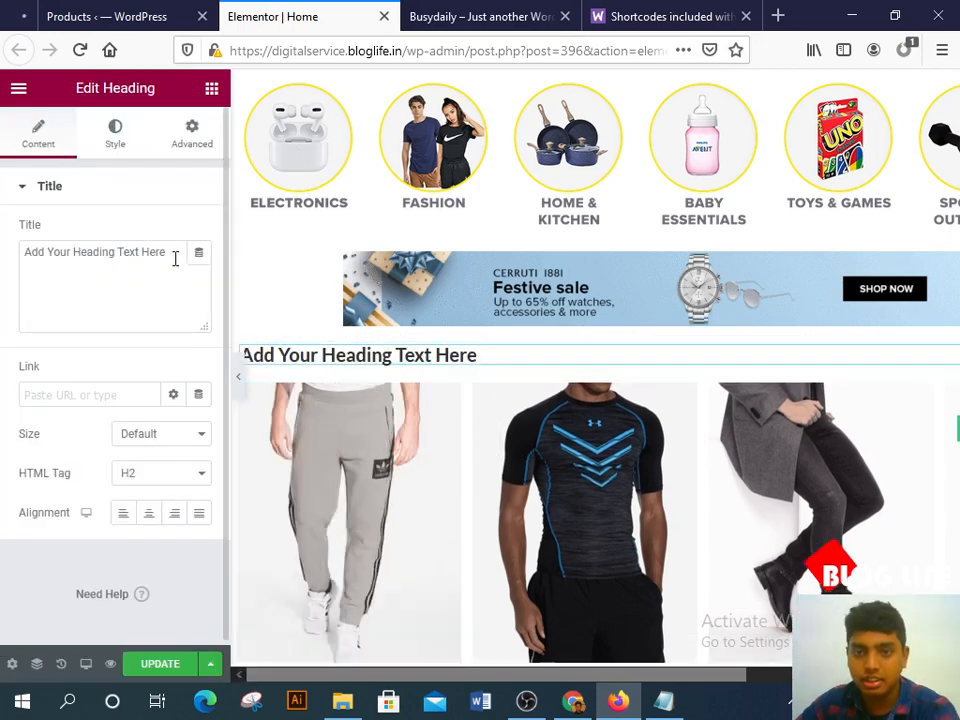
Step: Replace the heading's placeholder text with 'Top Product' and keep it left-aligned
{"action": "left_click_drag", "start_coordinate": [176, 255], "coordinate": [3, 241]}
{"action": "key", "text": "BackSpace"}
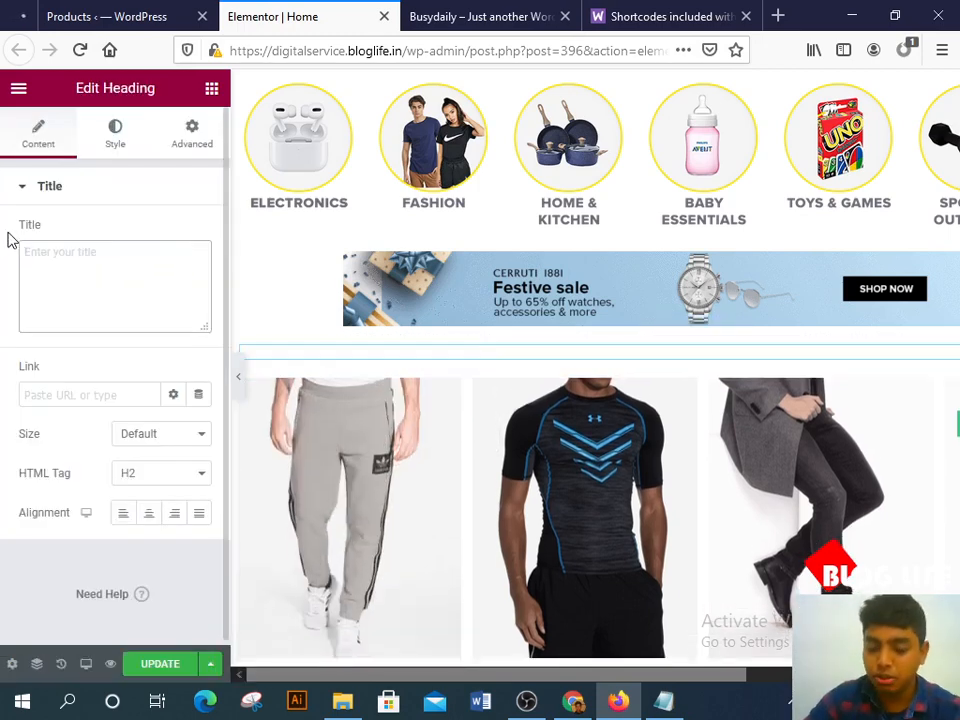
{"action": "type", "text": "Top Product"}
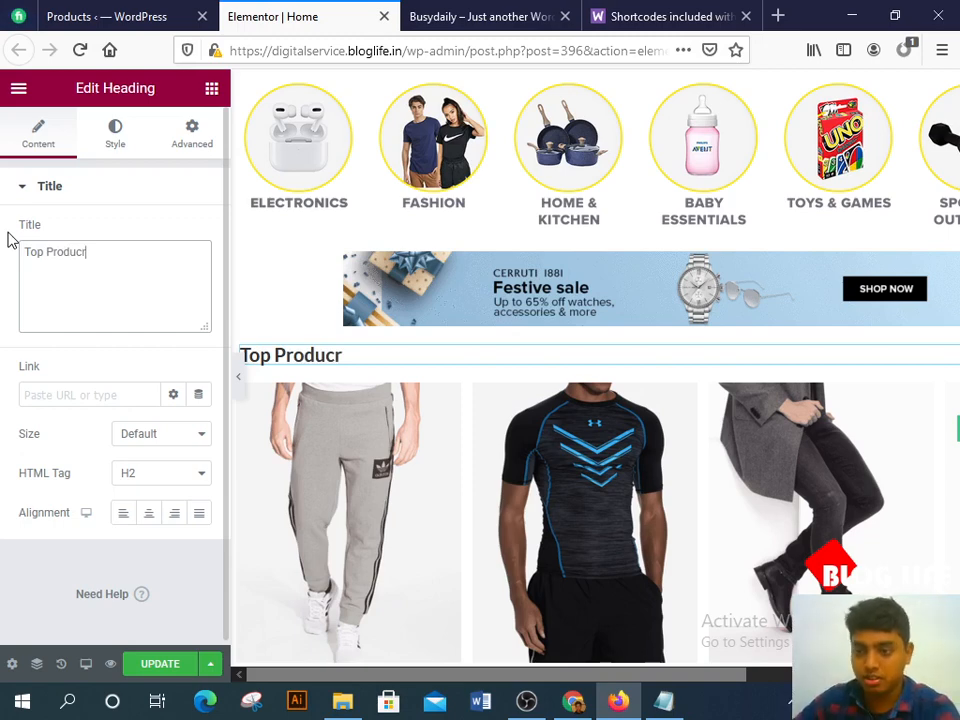
{"action": "left_click", "coordinate": [70, 295]}
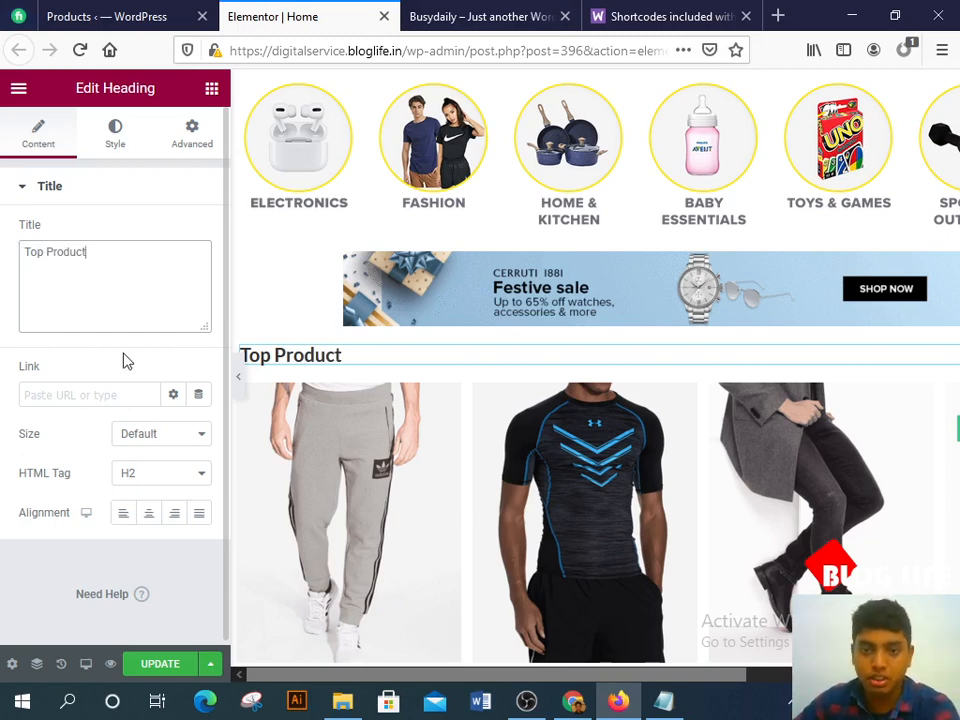
{"action": "left_click", "coordinate": [149, 514]}
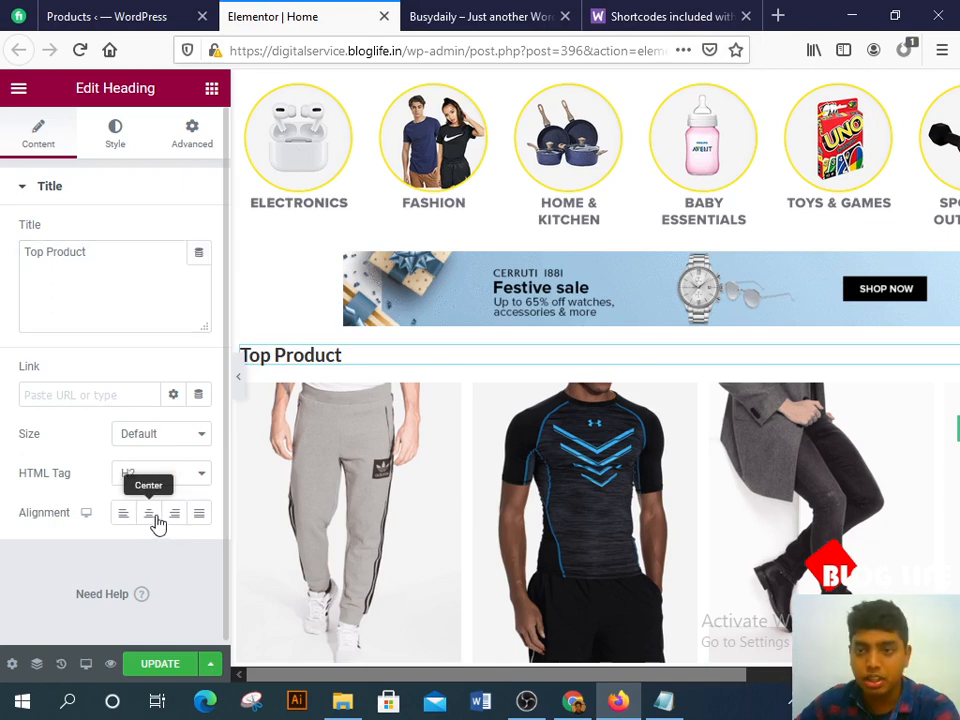
{"action": "left_click", "coordinate": [126, 518]}
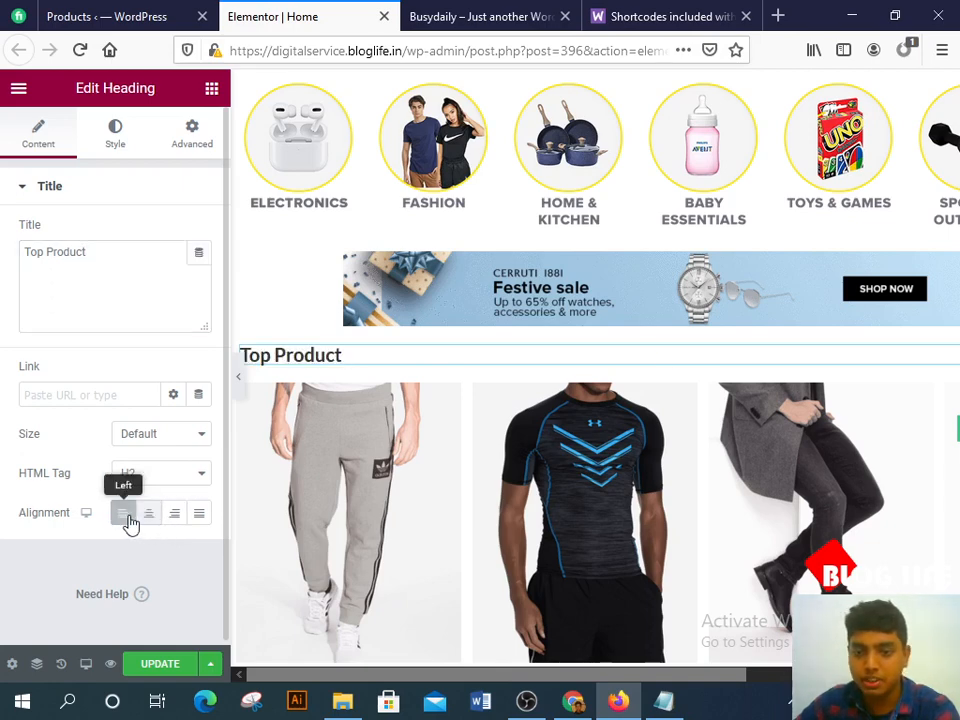
{"action": "left_click", "coordinate": [103, 200]}
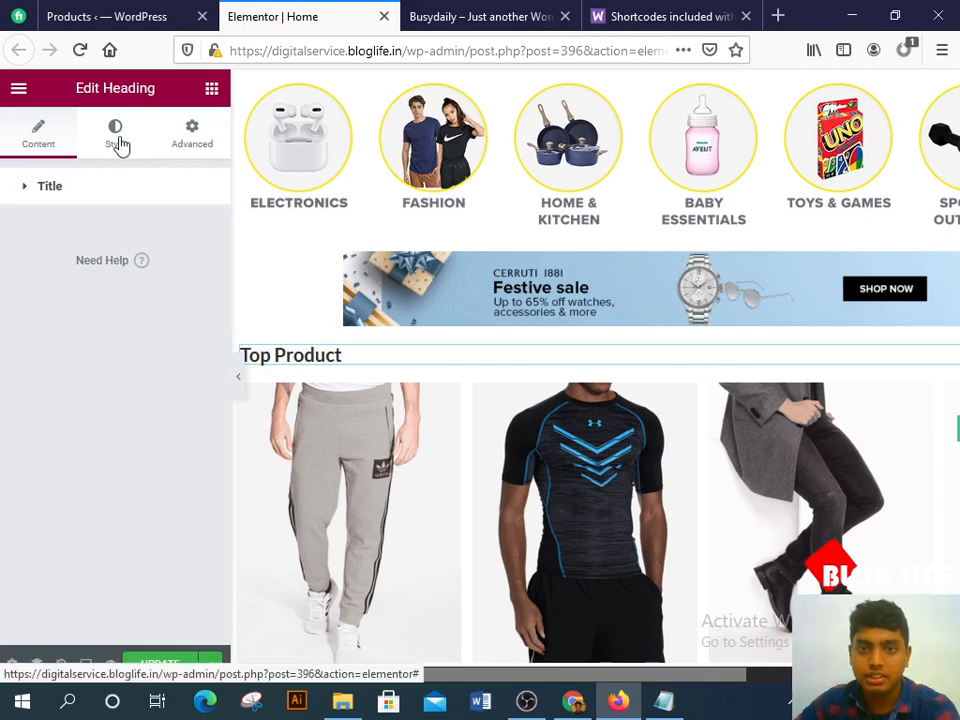
{"action": "left_click", "coordinate": [117, 143]}
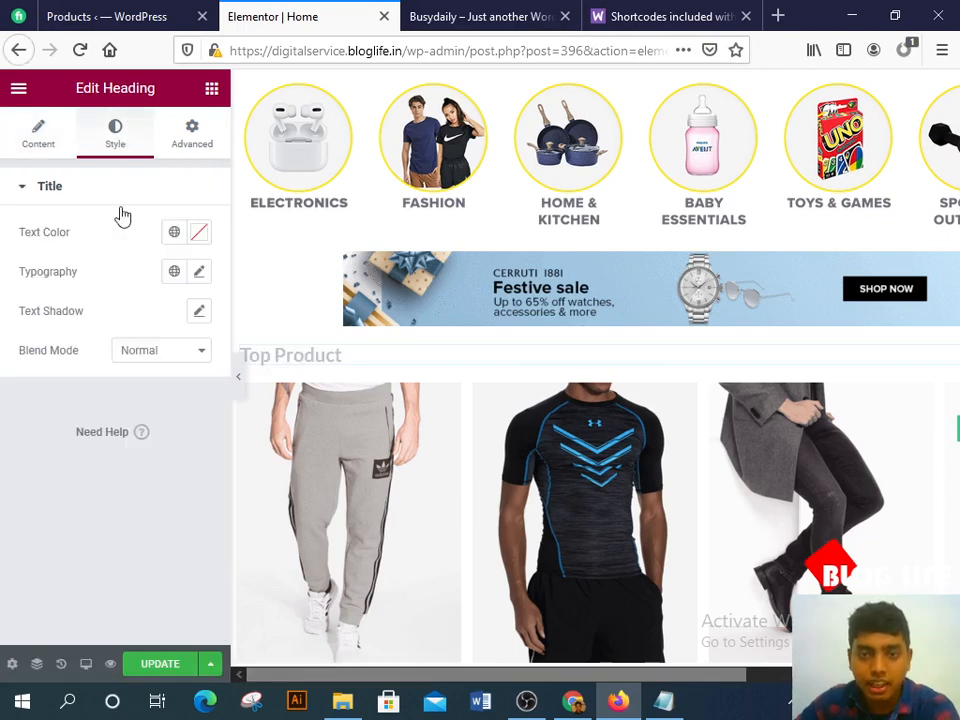
Step: Set the Top Product heading's typography to weight 700 and uppercase
{"action": "left_click", "coordinate": [199, 274]}
{"action": "scroll", "coordinate": [100, 285], "scroll_direction": "down", "scroll_amount": 1}
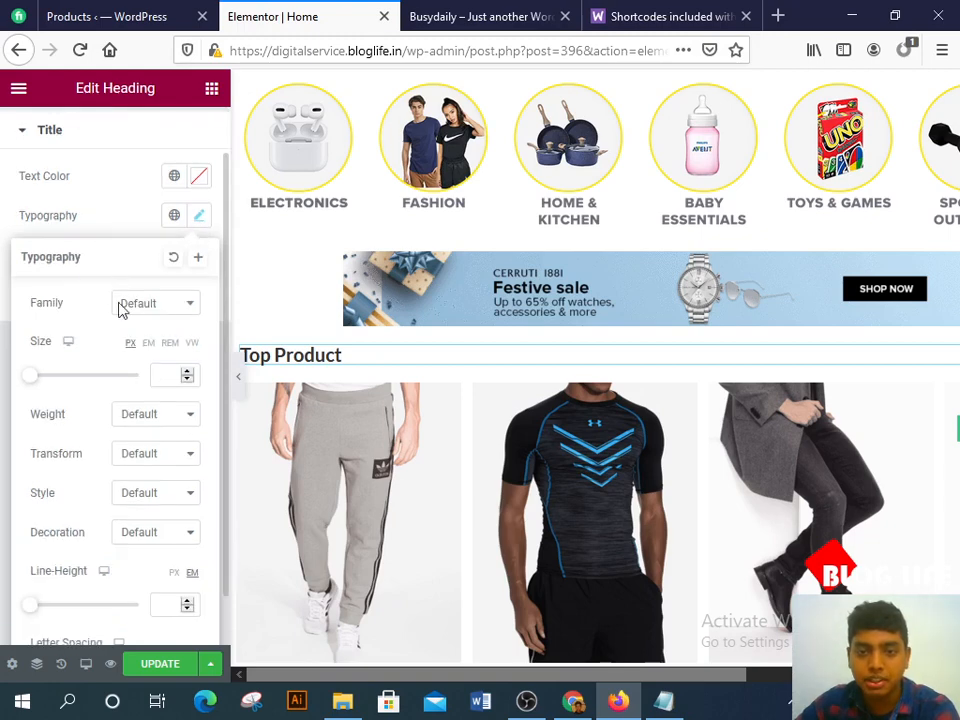
{"action": "left_click", "coordinate": [155, 312]}
{"action": "left_click", "coordinate": [133, 302]}
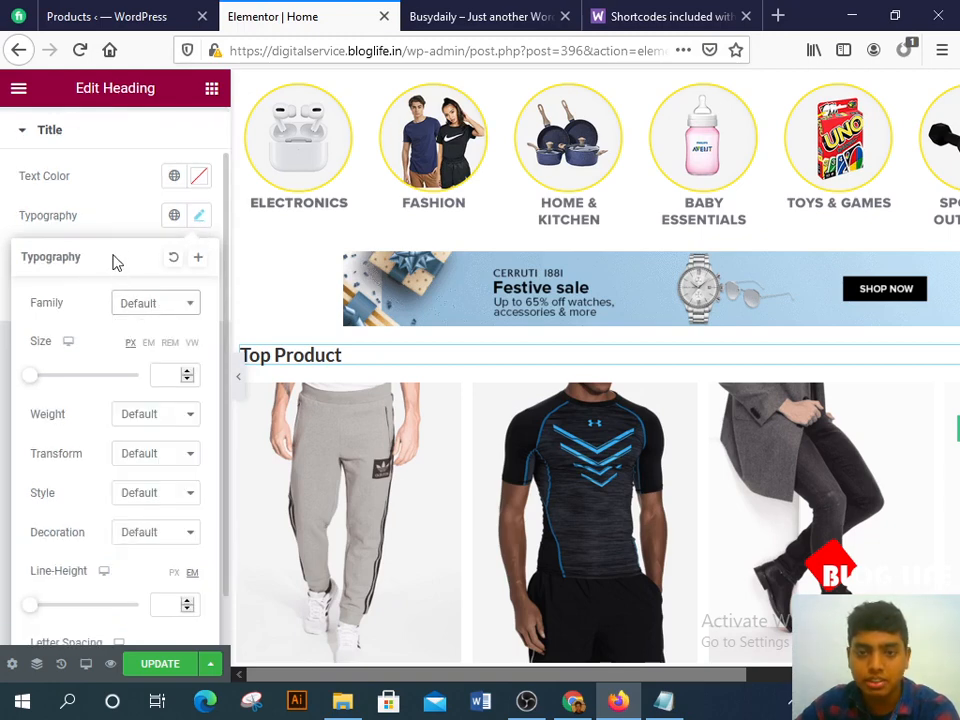
{"action": "mouse_move", "coordinate": [36, 381]}
{"action": "left_mouse_down"}
{"action": "mouse_move", "coordinate": [66, 381]}
{"action": "mouse_move", "coordinate": [54, 384]}
{"action": "left_mouse_up"}
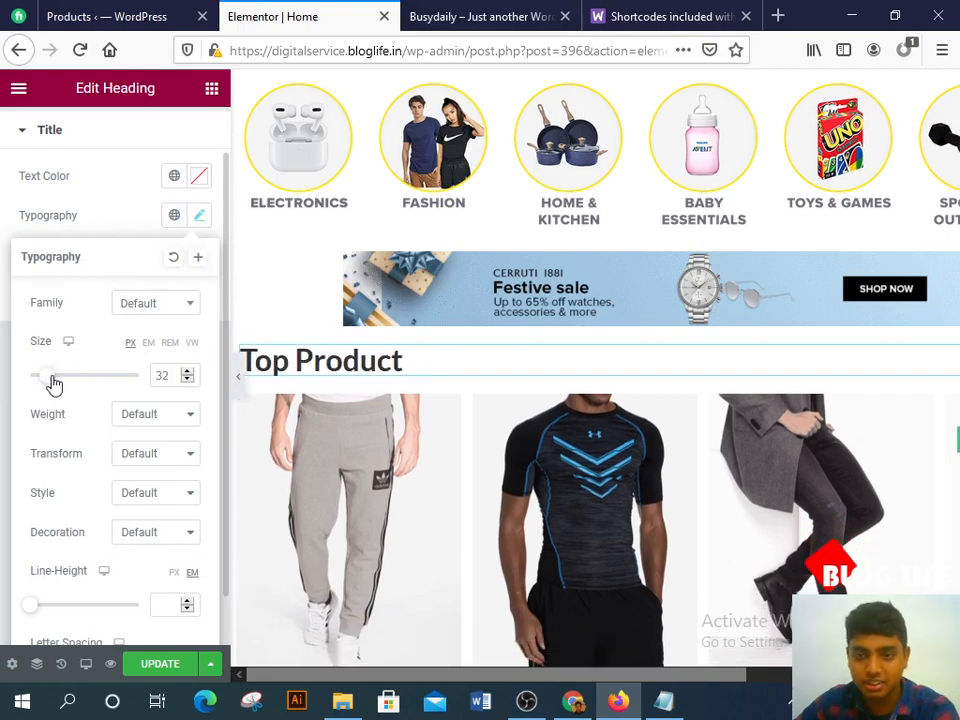
{"action": "left_click", "coordinate": [142, 415]}
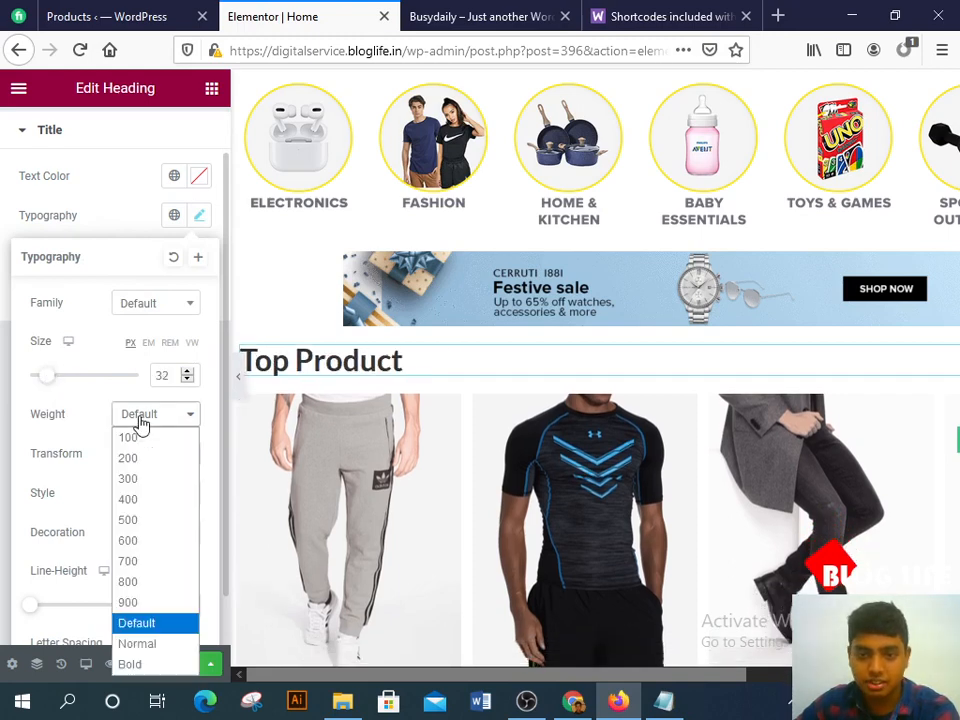
{"action": "left_click", "coordinate": [140, 561]}
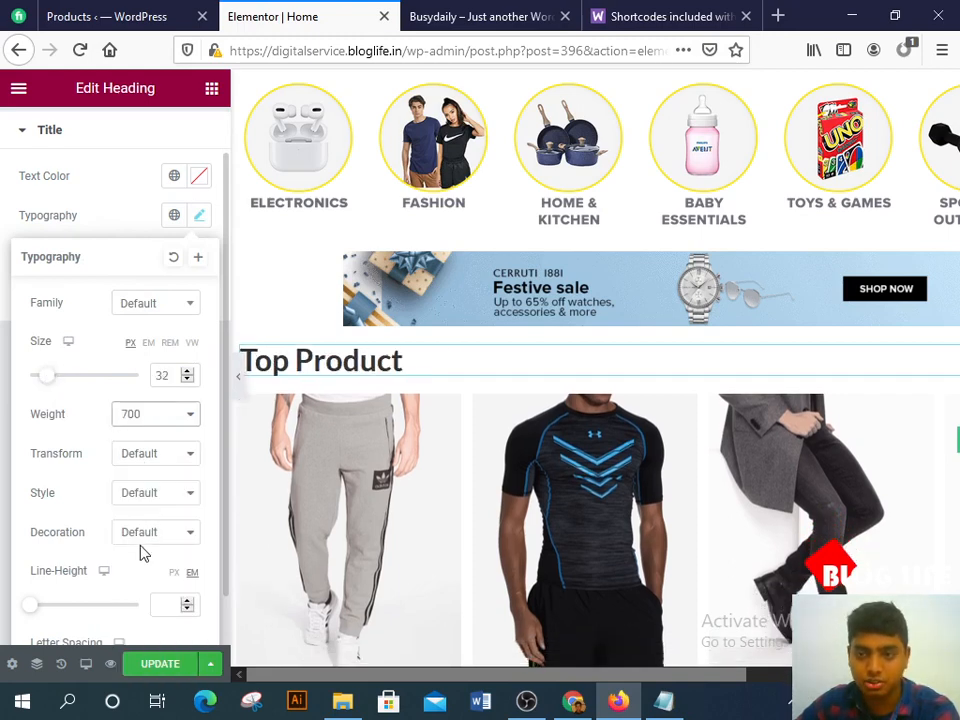
{"action": "left_click", "coordinate": [190, 468]}
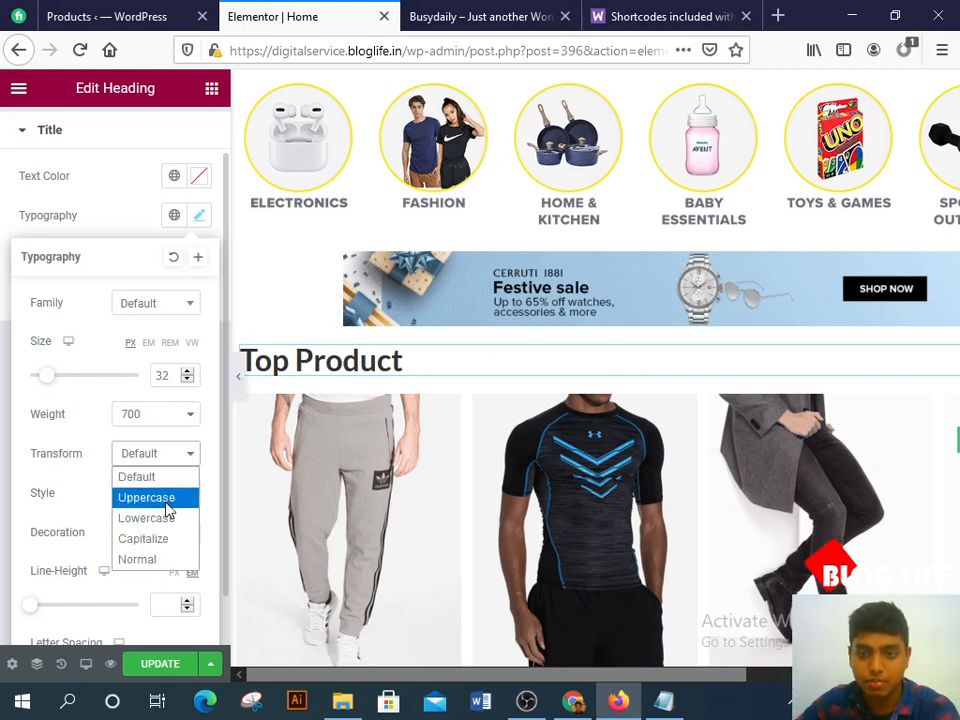
{"action": "left_click", "coordinate": [166, 504]}
Step: Reduce the heading font size to 26 px, leaving font style at default
{"action": "scroll", "coordinate": [158, 484], "scroll_direction": "down", "scroll_amount": 1}
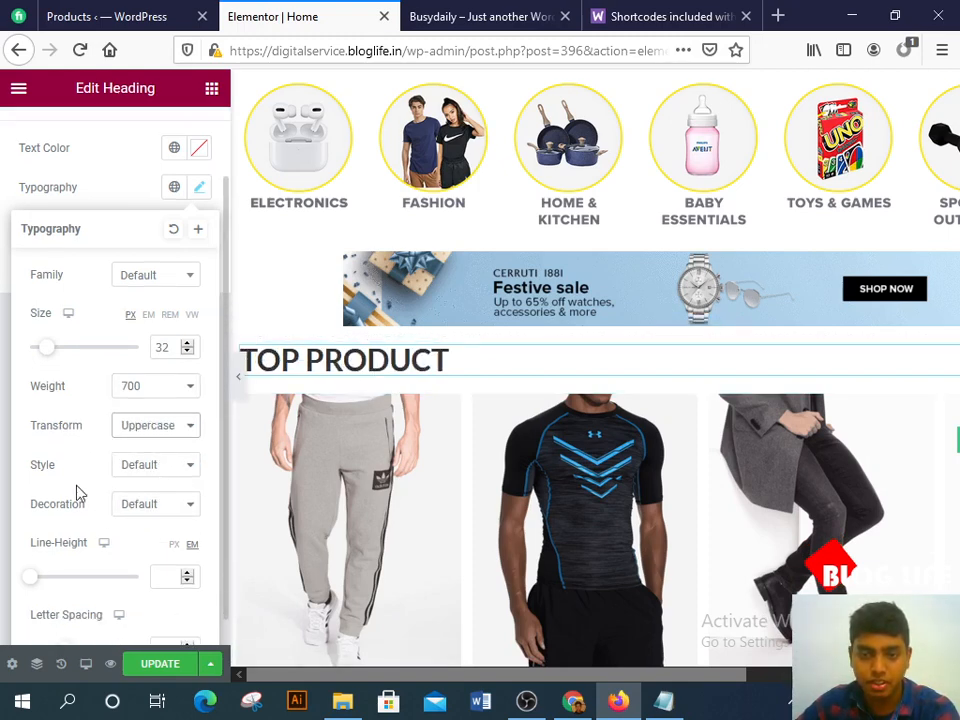
{"action": "left_click", "coordinate": [140, 468]}
{"action": "left_click", "coordinate": [141, 475]}
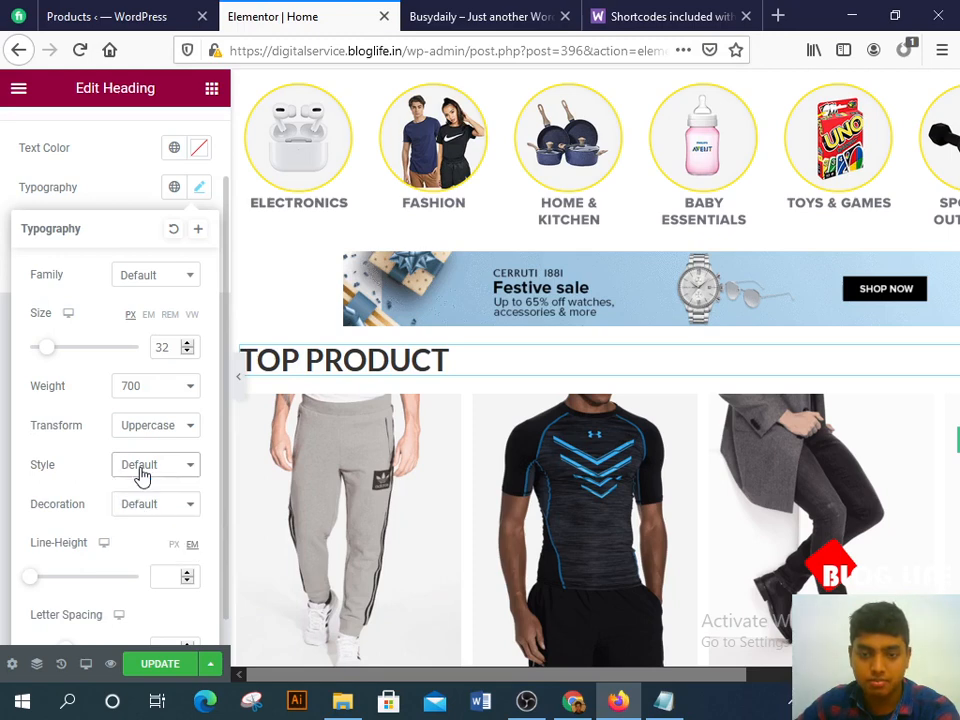
{"action": "scroll", "coordinate": [120, 525], "scroll_direction": "down", "scroll_amount": 1}
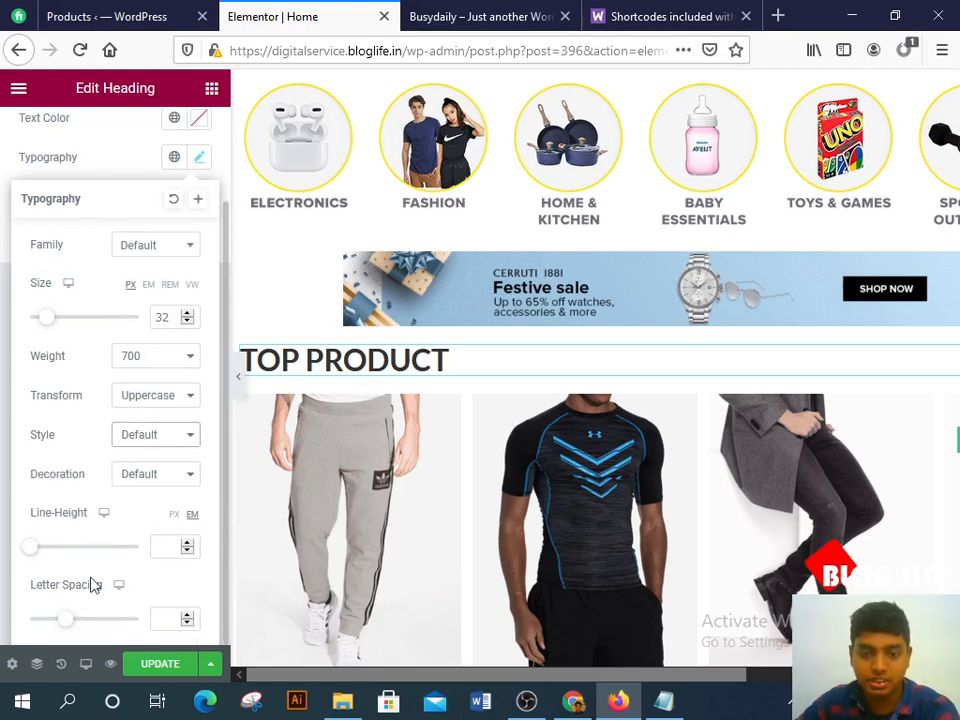
{"action": "scroll", "coordinate": [100, 570], "scroll_direction": "up", "scroll_amount": 3}
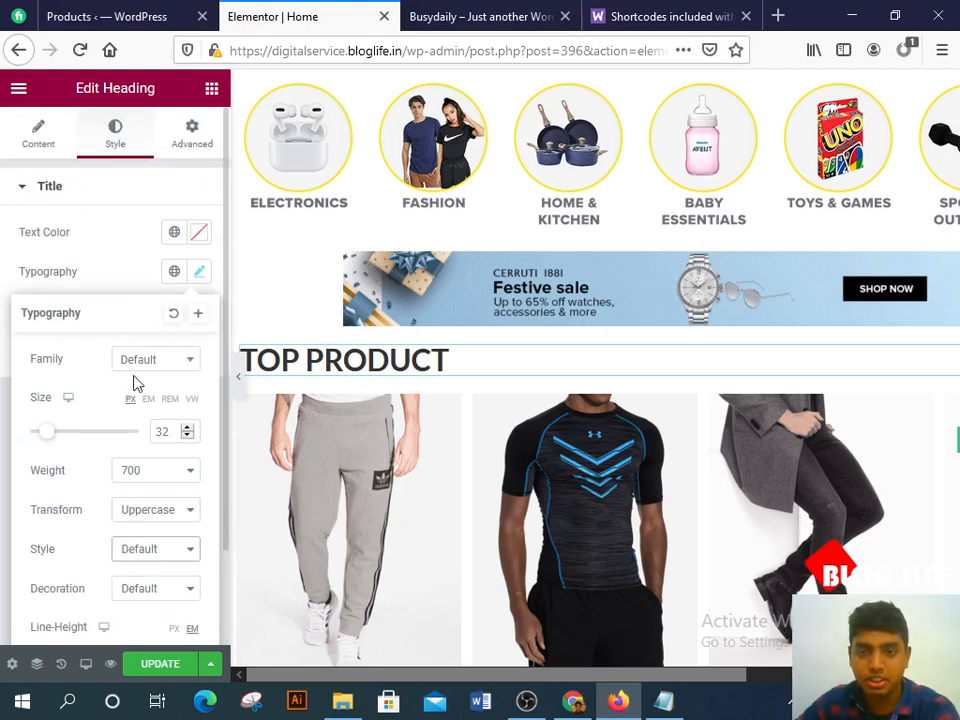
{"action": "left_click", "coordinate": [187, 436]}
{"action": "left_click", "coordinate": [187, 436]}
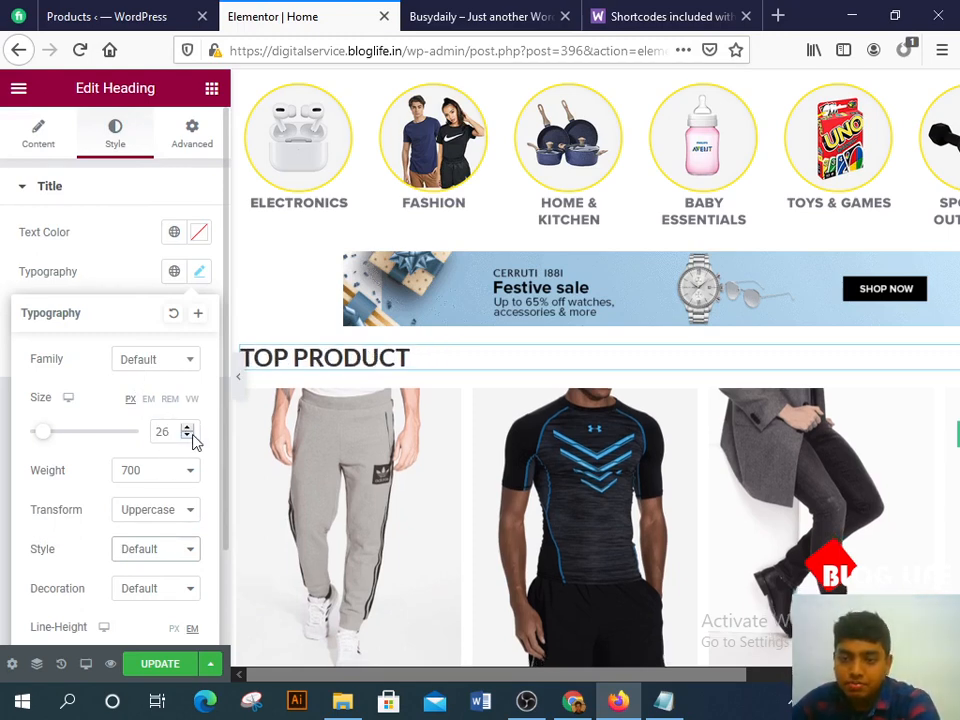
{"action": "left_click", "coordinate": [141, 272]}
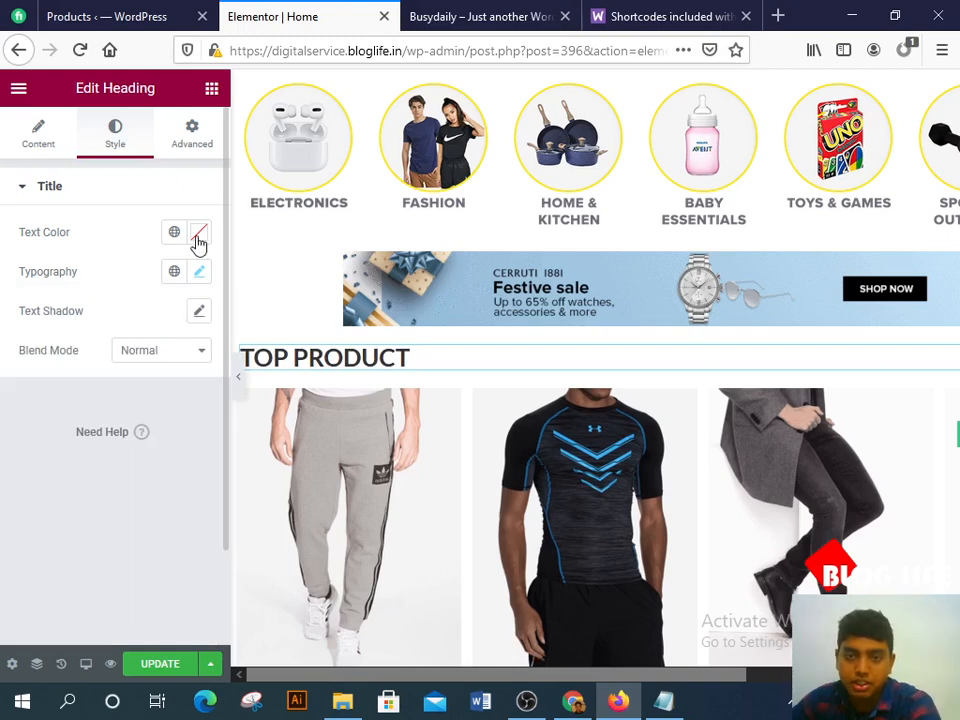
Step: Colour the heading text dark red-black #241313 and save the page with UPDATE
{"action": "left_click", "coordinate": [198, 234]}
{"action": "left_click", "coordinate": [201, 437]}
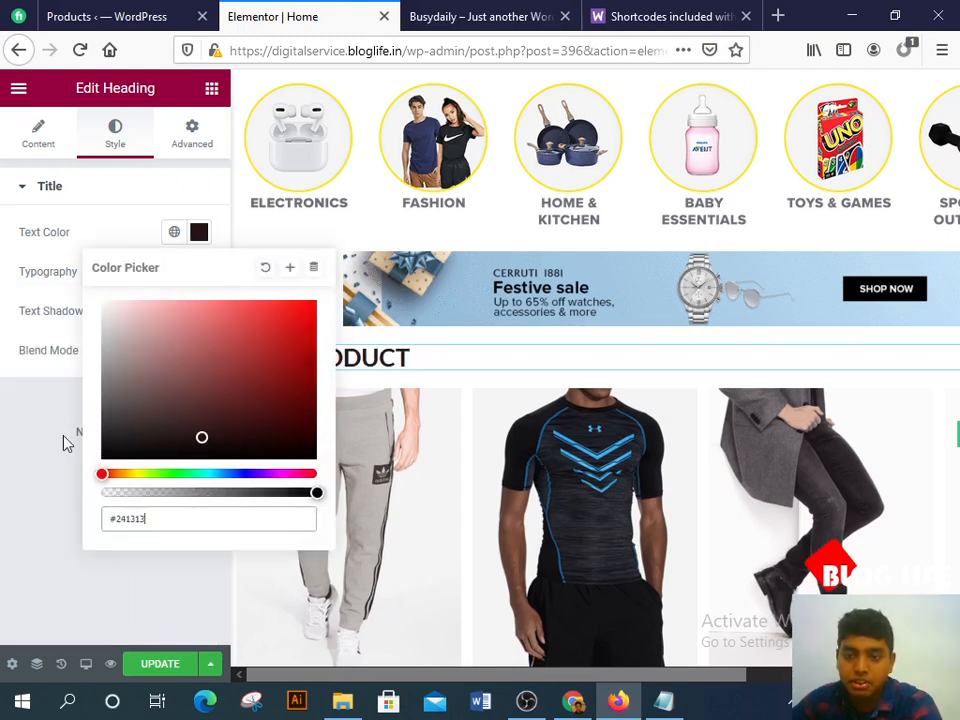
{"action": "left_click", "coordinate": [93, 230]}
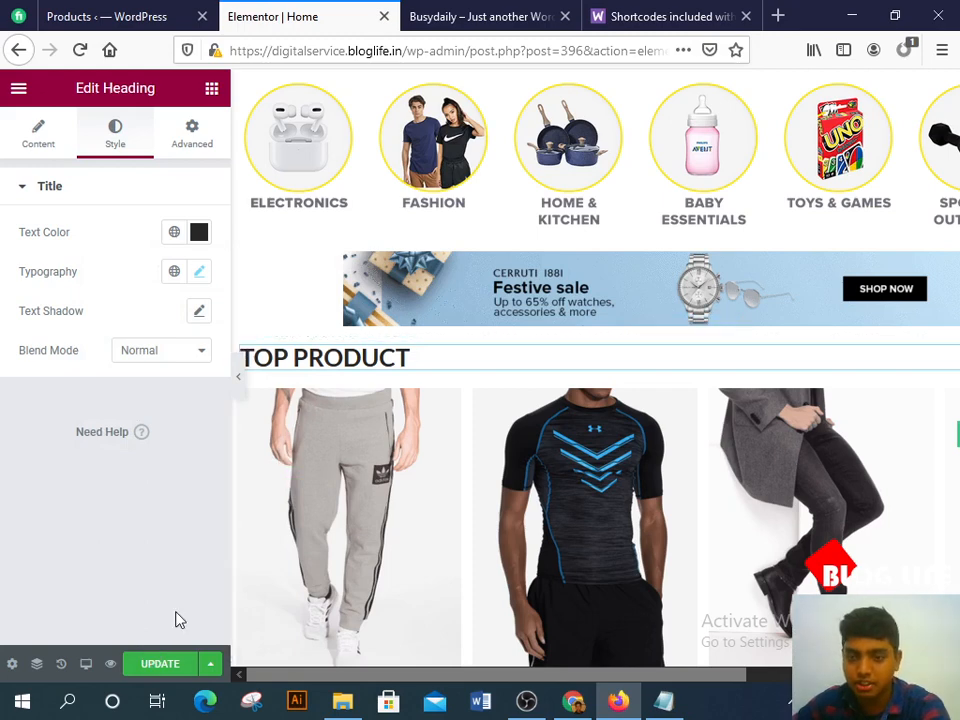
{"action": "left_click", "coordinate": [155, 664]}
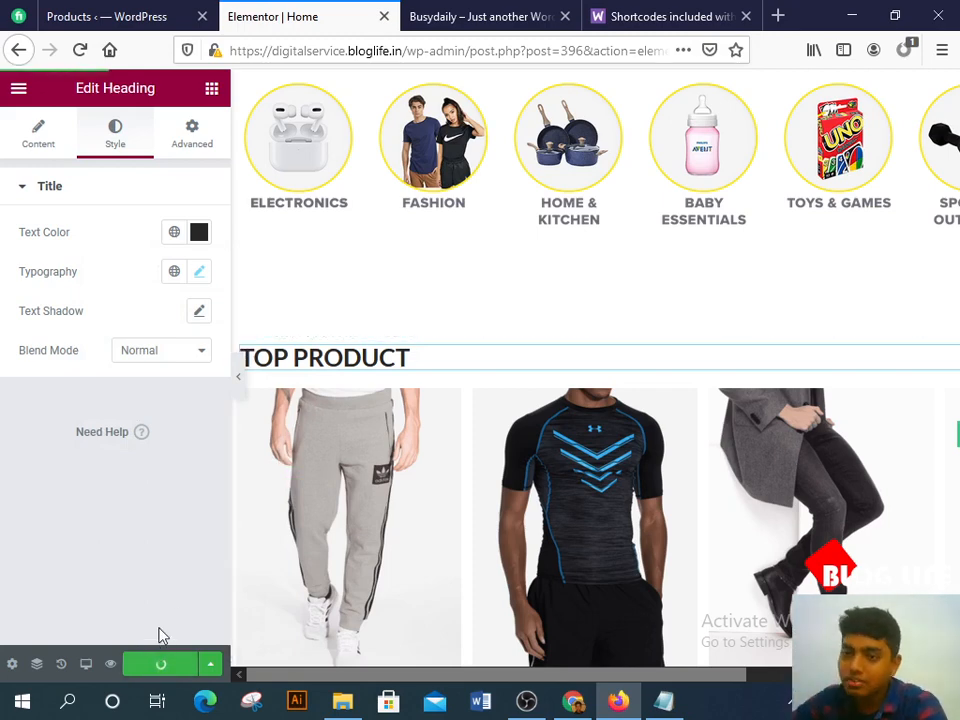
{"action": "scroll", "coordinate": [508, 375], "scroll_direction": "down", "scroll_amount": 10}
{"action": "scroll", "coordinate": [520, 370], "scroll_direction": "up", "scroll_amount": 1}
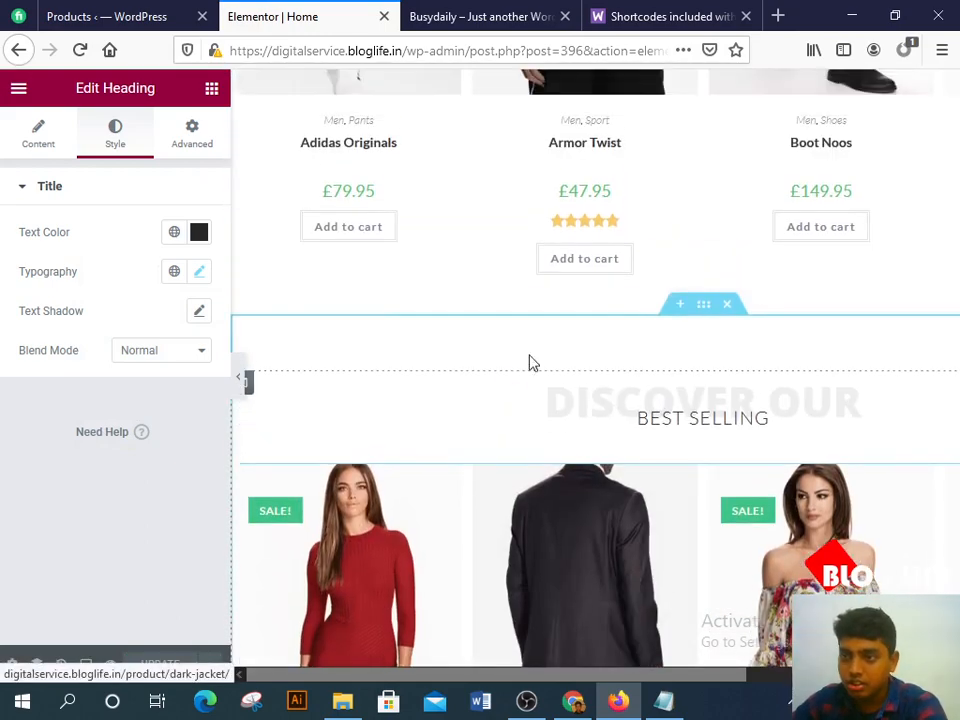
{"action": "scroll", "coordinate": [500, 300], "scroll_direction": "down", "scroll_amount": 3}
{"action": "scroll", "coordinate": [800, 268], "scroll_direction": "down", "scroll_amount": 1}
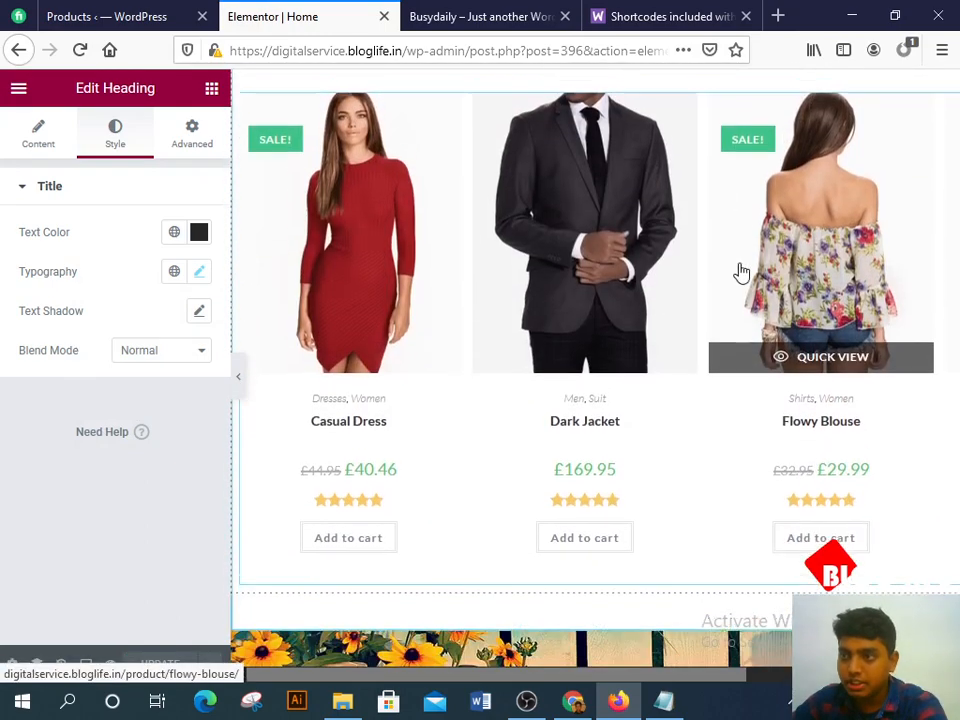
{"action": "scroll", "coordinate": [710, 300], "scroll_direction": "up", "scroll_amount": 4}
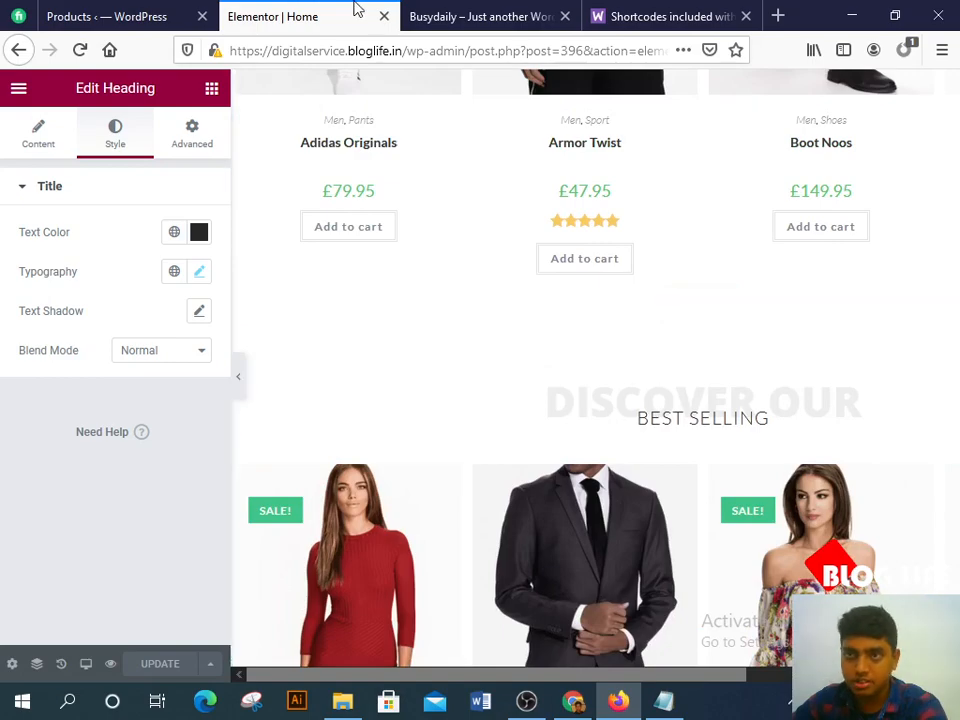
{"action": "left_click", "coordinate": [424, 14]}
{"action": "scroll", "coordinate": [556, 446], "scroll_direction": "down", "scroll_amount": 3}
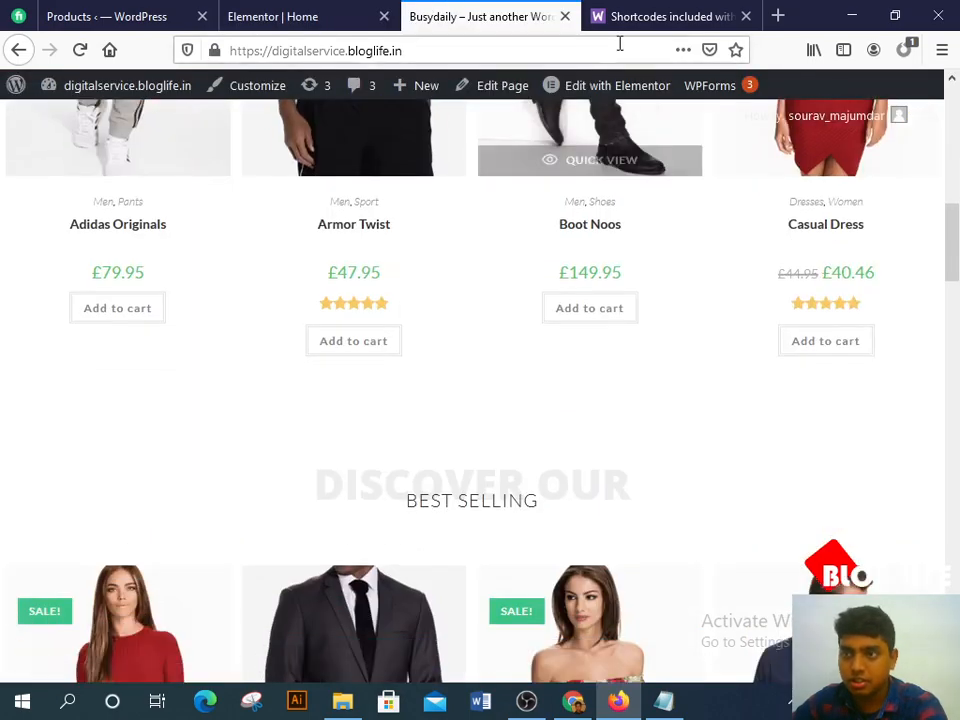
{"action": "left_click", "coordinate": [347, 9]}
{"action": "left_click", "coordinate": [583, 702]}
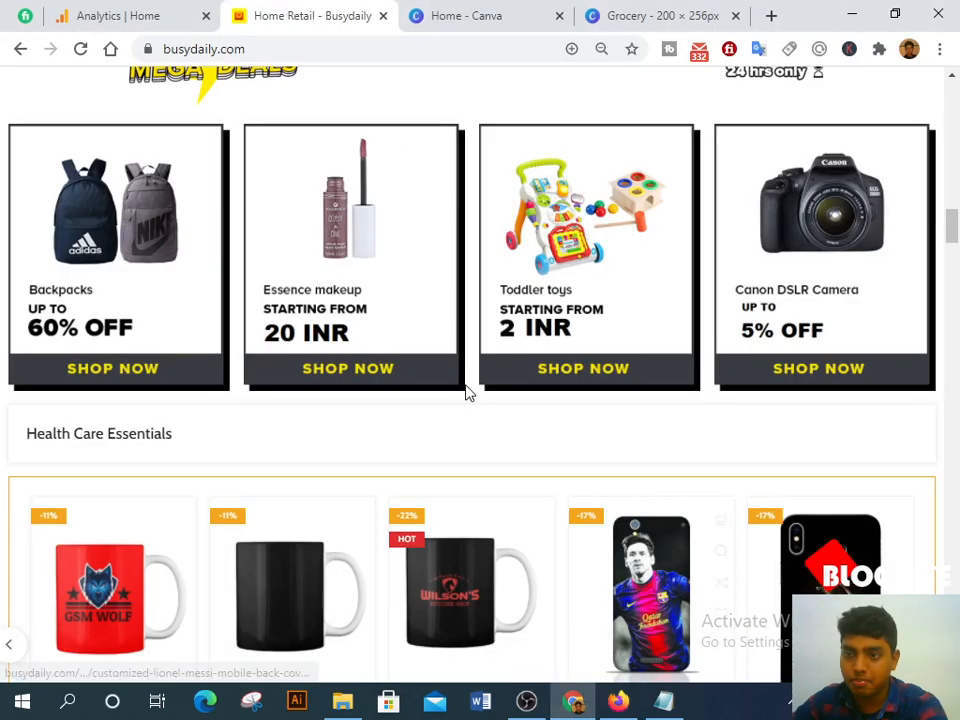
{"action": "scroll", "coordinate": [468, 393], "scroll_direction": "down", "scroll_amount": 2}
{"action": "scroll", "coordinate": [467, 397], "scroll_direction": "up", "scroll_amount": 3}
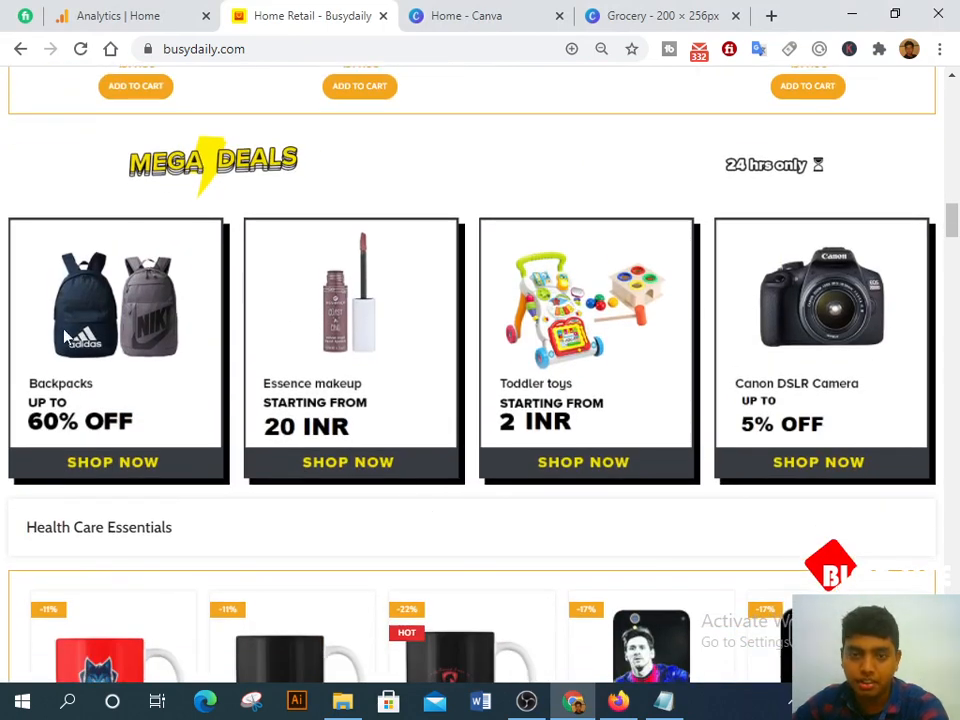
{"action": "left_click", "coordinate": [619, 702]}
{"action": "scroll", "coordinate": [481, 283], "scroll_direction": "up", "scroll_amount": 2}
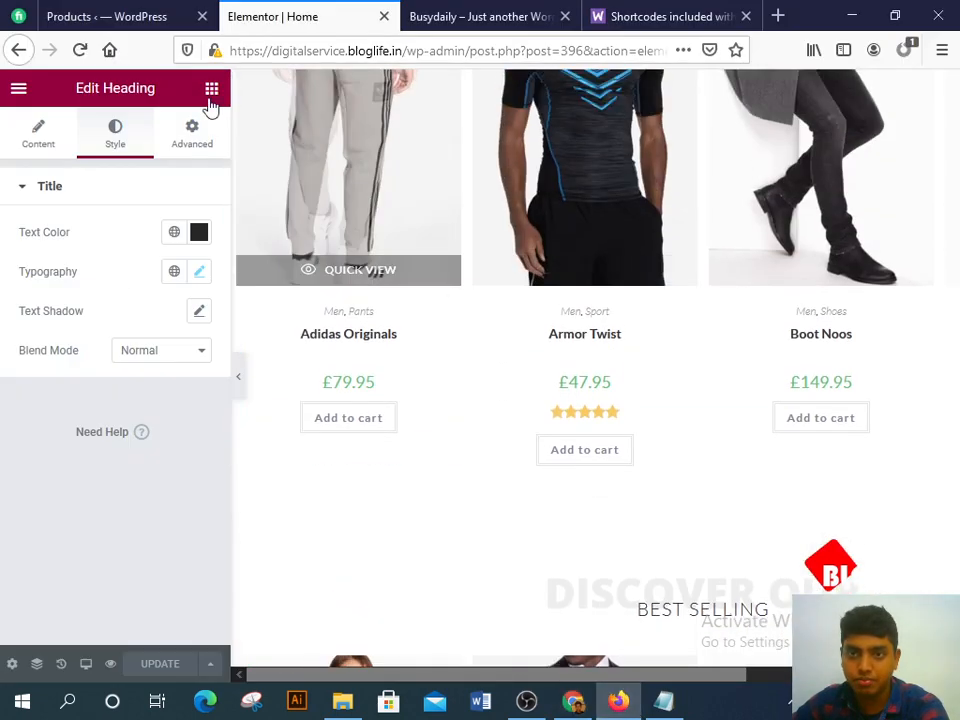
Step: Drop an Inner Section below the Adidas/Armor/Boot product row
{"action": "left_click", "coordinate": [211, 90]}
{"action": "left_click_drag", "start_coordinate": [57, 288], "coordinate": [621, 450]}
{"action": "scroll", "coordinate": [500, 470], "scroll_direction": "down", "scroll_amount": 1}
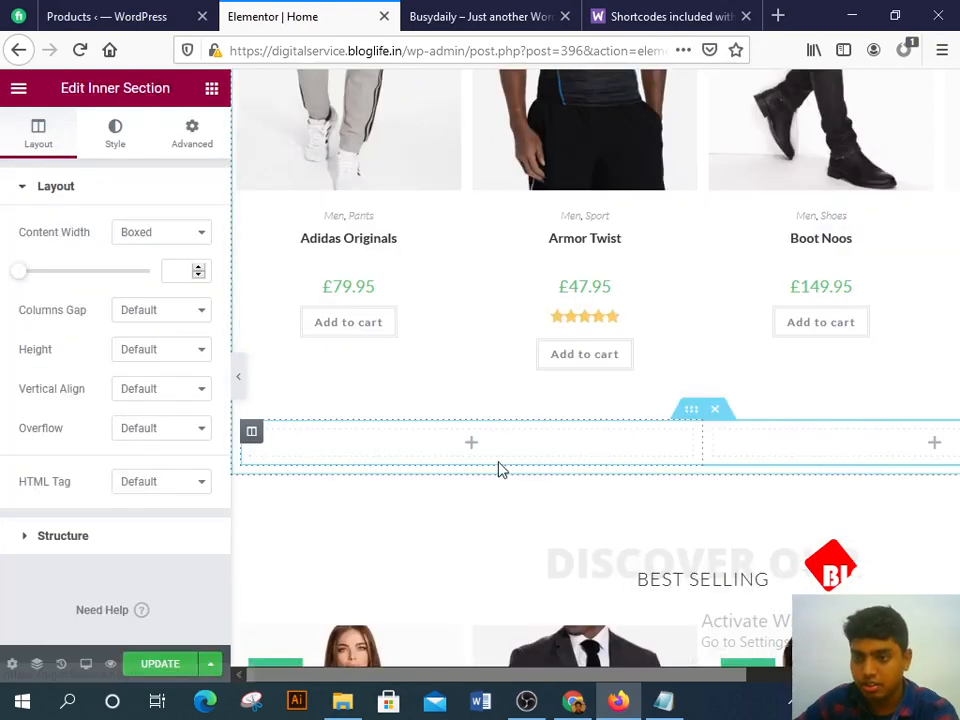
{"action": "scroll", "coordinate": [502, 470], "scroll_direction": "down", "scroll_amount": 2}
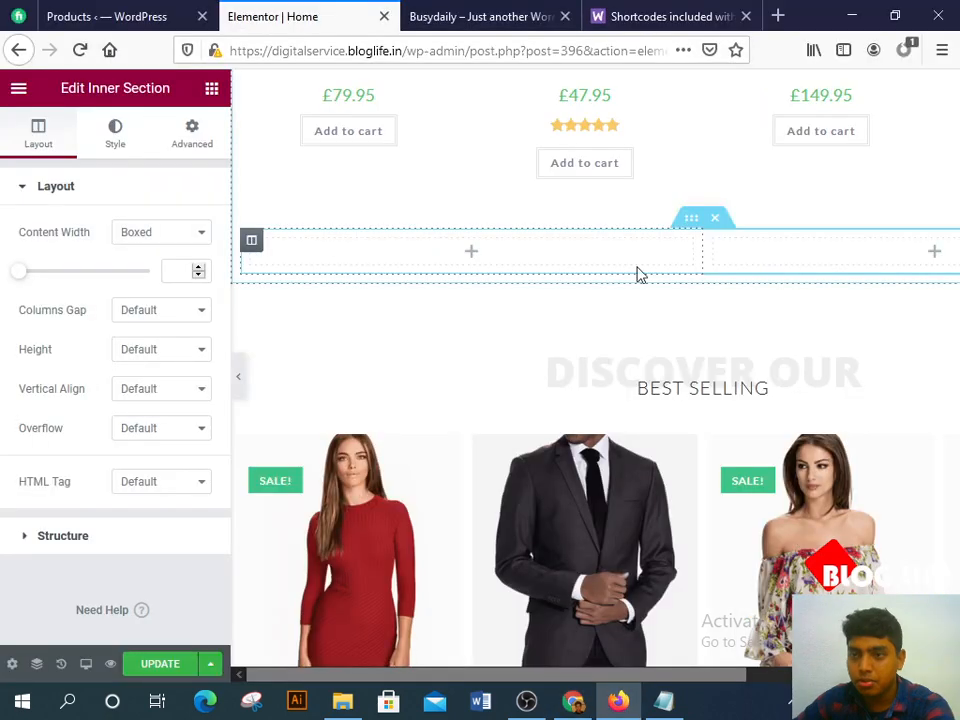
Step: Duplicate a column and add another to make three columns, then place an Image widget in the left one
{"action": "right_click", "coordinate": [251, 244]}
{"action": "left_click", "coordinate": [300, 285]}
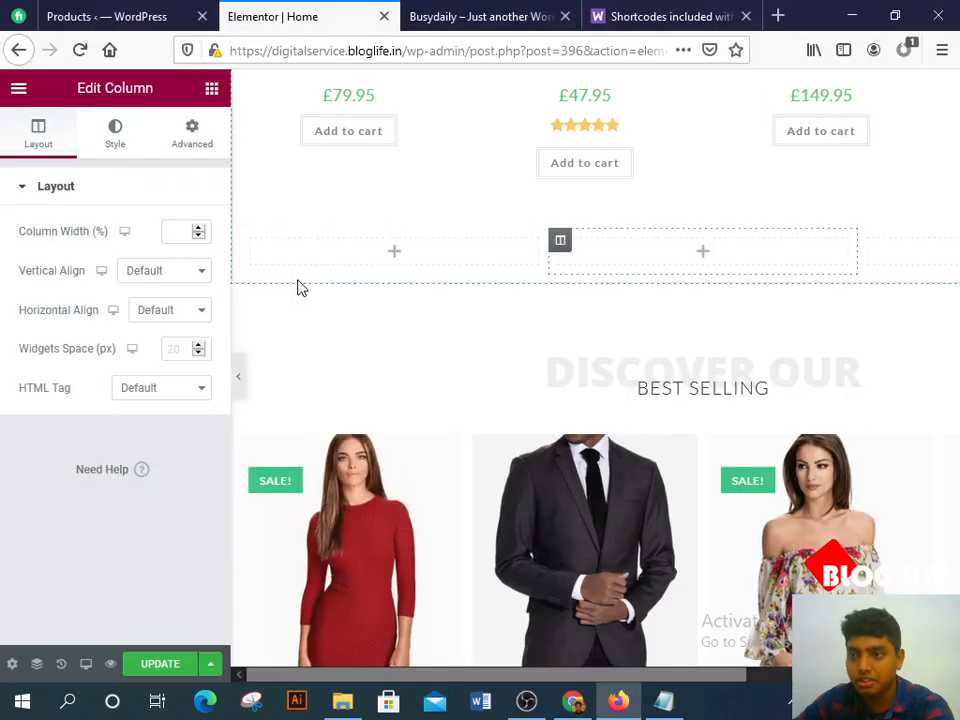
{"action": "right_click", "coordinate": [251, 244]}
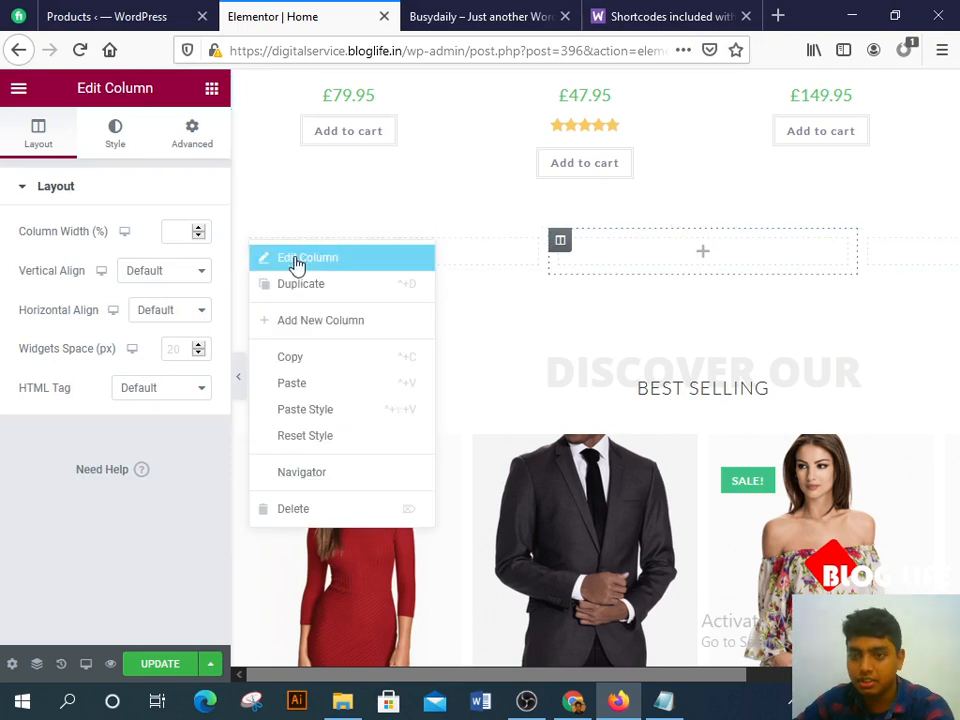
{"action": "left_click", "coordinate": [321, 318]}
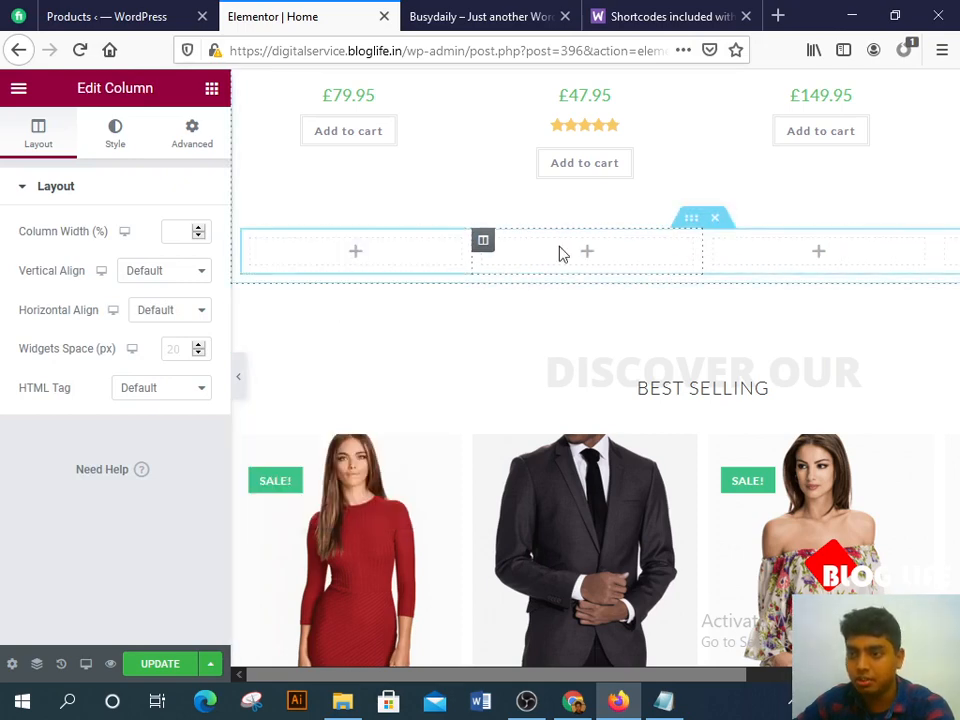
{"action": "left_click", "coordinate": [340, 262]}
{"action": "left_click_drag", "start_coordinate": [60, 352], "coordinate": [375, 244]}
Step: Browse the media library and insert the adidas shoes image into the first column's Image widget
{"action": "left_click", "coordinate": [141, 306]}
{"action": "scroll", "coordinate": [280, 347], "scroll_direction": "down", "scroll_amount": 2}
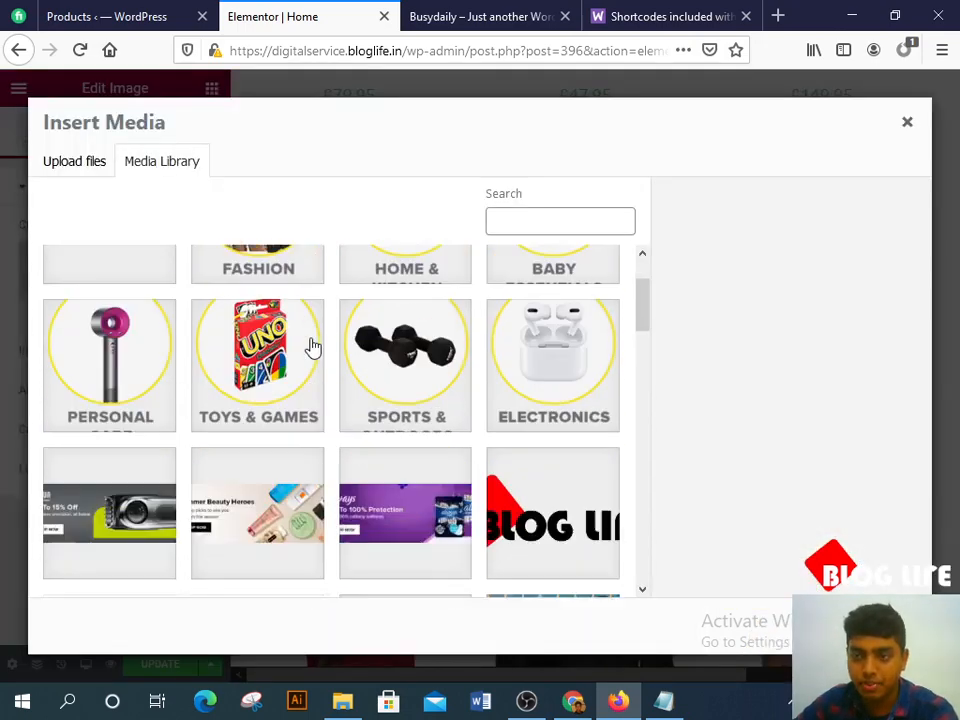
{"action": "scroll", "coordinate": [417, 393], "scroll_direction": "down", "scroll_amount": 3}
{"action": "scroll", "coordinate": [424, 378], "scroll_direction": "down", "scroll_amount": 2}
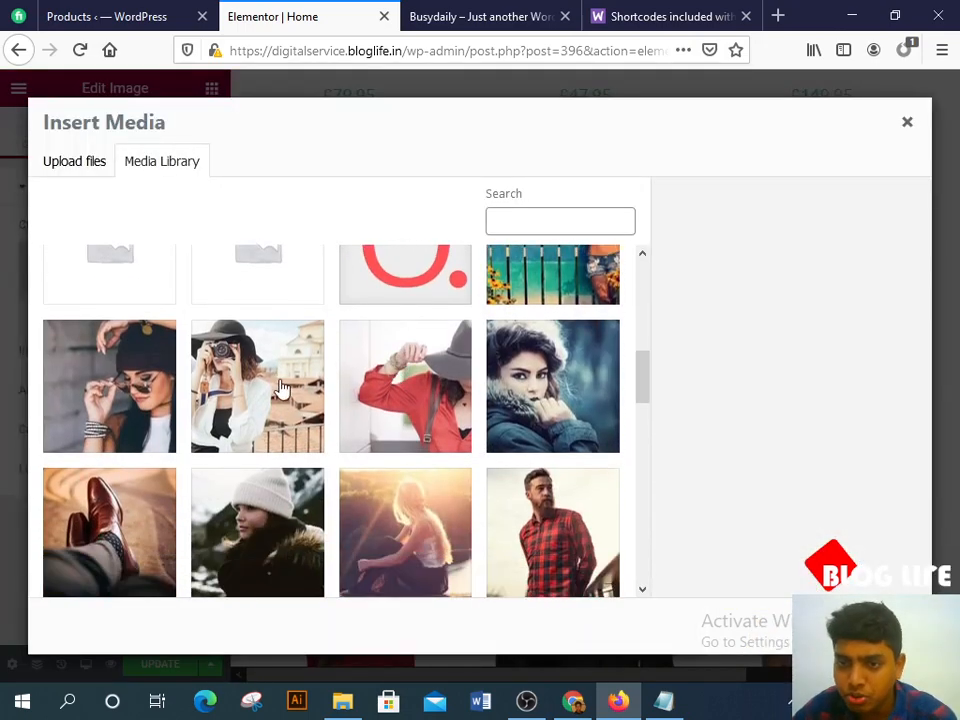
{"action": "left_click", "coordinate": [147, 368]}
{"action": "left_click", "coordinate": [405, 370]}
{"action": "scroll", "coordinate": [408, 350], "scroll_direction": "down", "scroll_amount": 5}
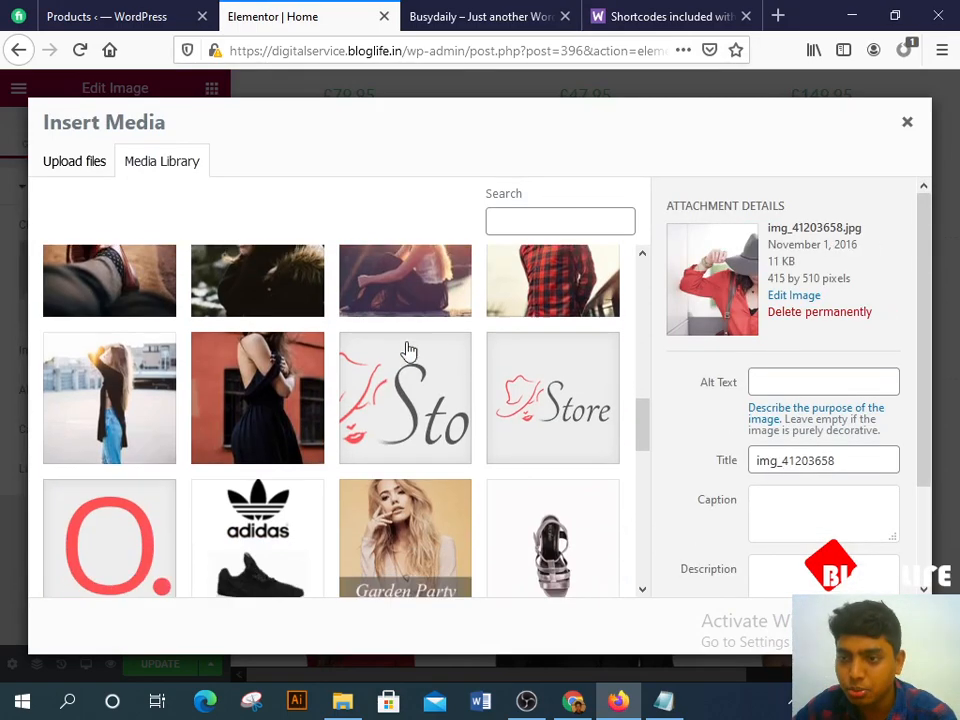
{"action": "left_click", "coordinate": [157, 400]}
{"action": "left_click", "coordinate": [264, 392]}
{"action": "scroll", "coordinate": [519, 444], "scroll_direction": "down", "scroll_amount": 7}
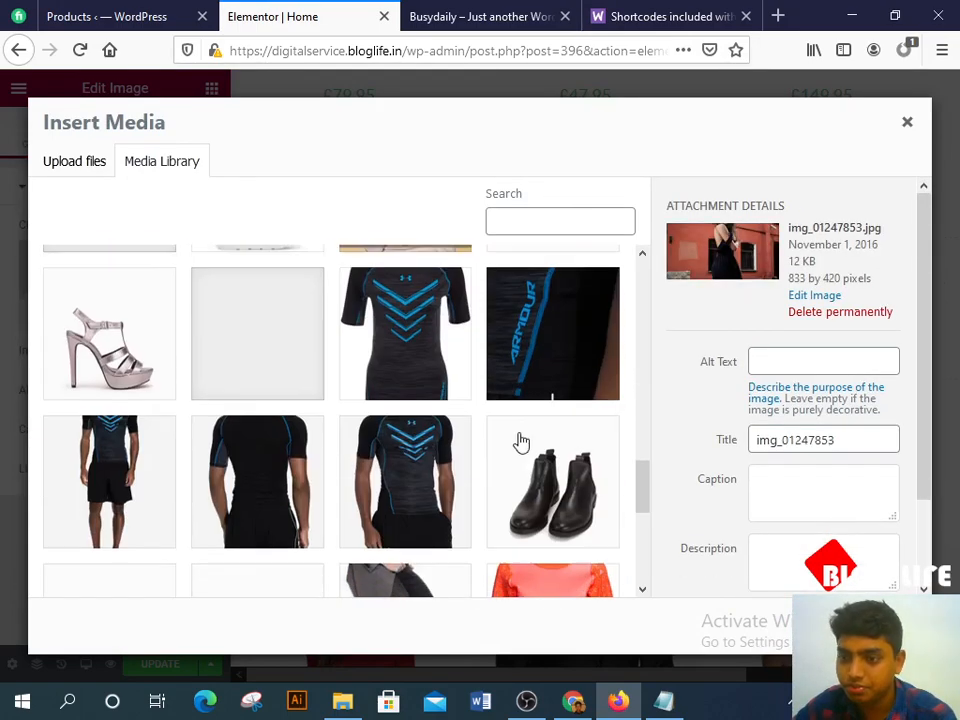
{"action": "scroll", "coordinate": [446, 447], "scroll_direction": "up", "scroll_amount": 1}
{"action": "scroll", "coordinate": [446, 447], "scroll_direction": "up", "scroll_amount": 5}
{"action": "left_click", "coordinate": [446, 447]}
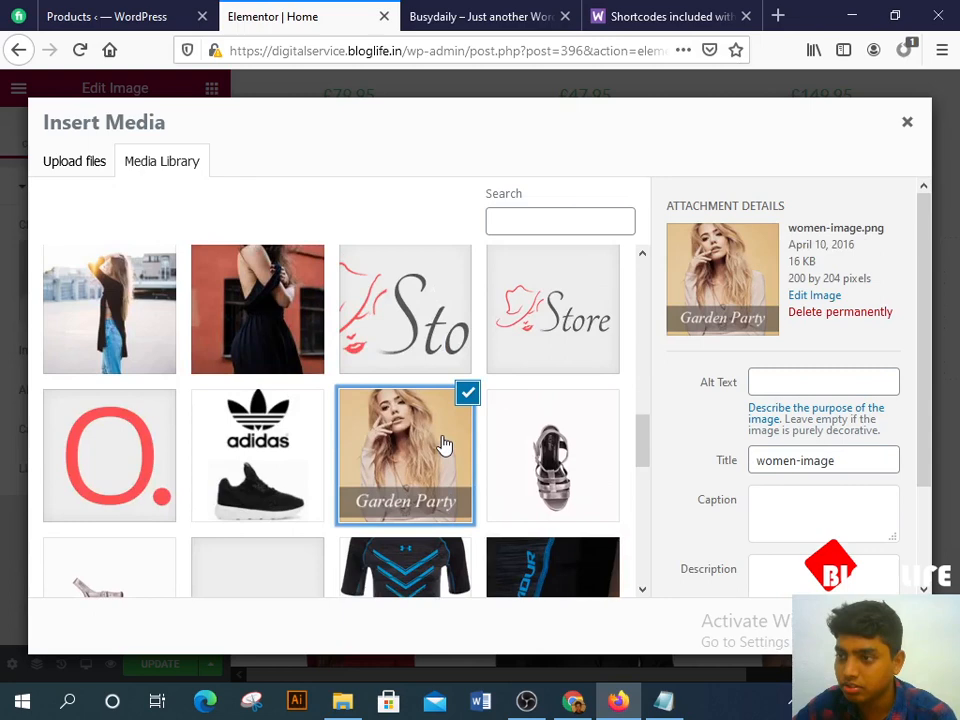
{"action": "left_click", "coordinate": [557, 458]}
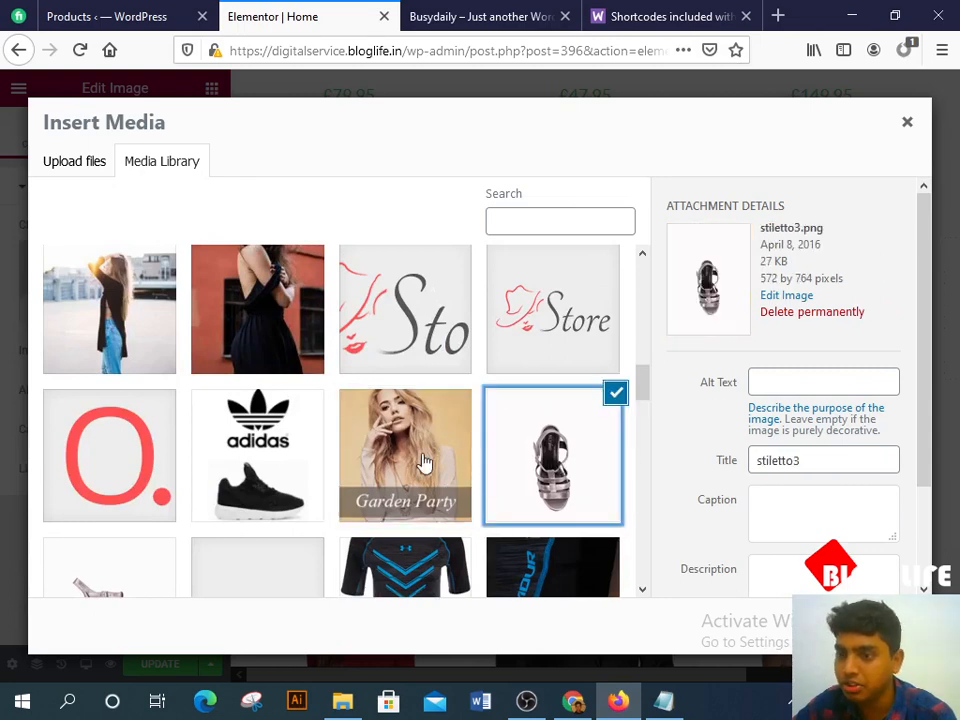
{"action": "left_click", "coordinate": [425, 462]}
{"action": "left_click", "coordinate": [210, 443]}
{"action": "left_click", "coordinate": [155, 440]}
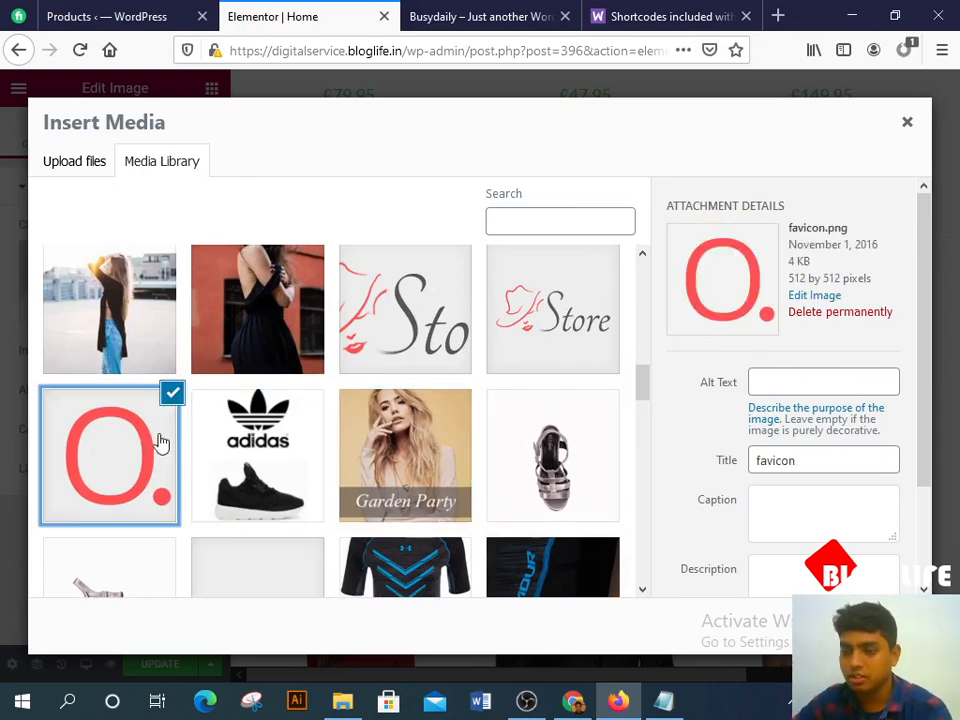
{"action": "left_click", "coordinate": [222, 457]}
{"action": "left_click", "coordinate": [158, 427]}
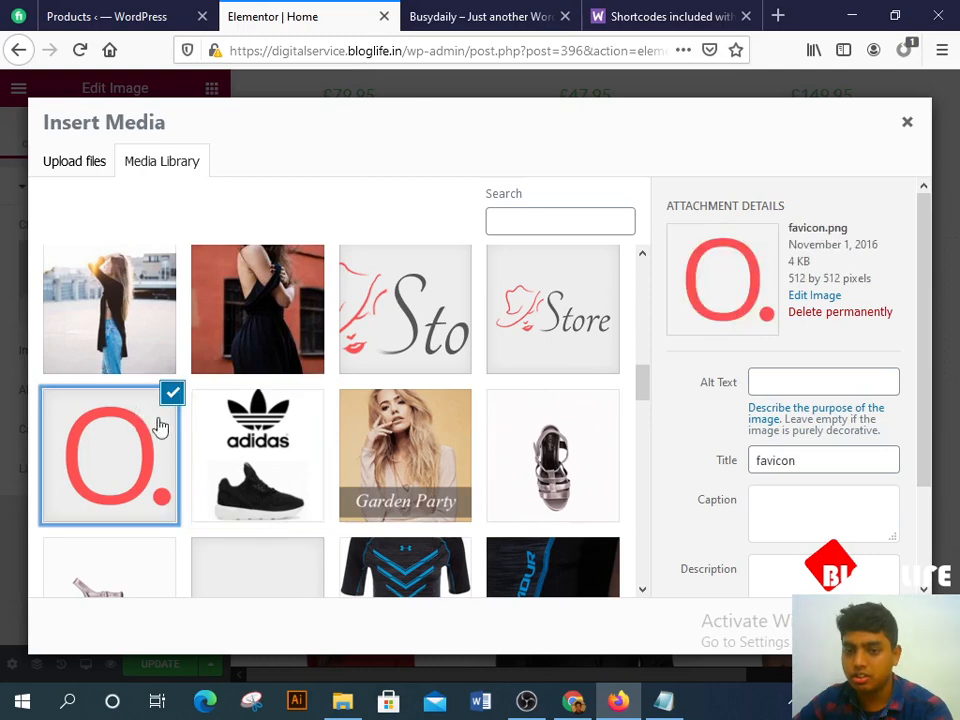
{"action": "left_click", "coordinate": [274, 459]}
{"action": "left_click", "coordinate": [862, 626]}
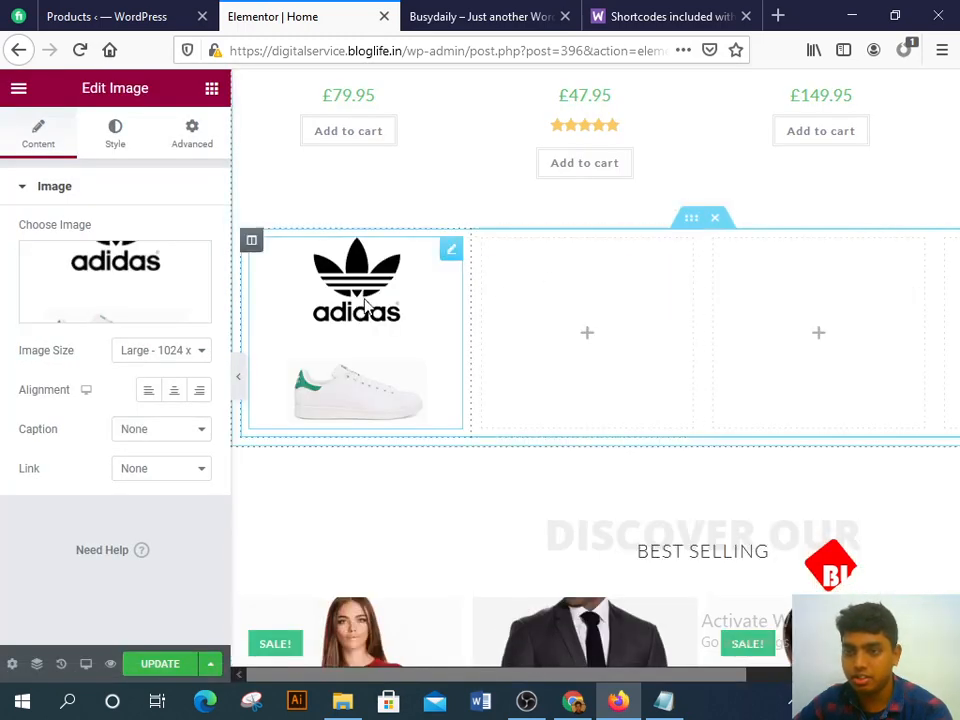
Step: Copy the adidas image widget and paste it into the middle and right columns
{"action": "right_click", "coordinate": [365, 304]}
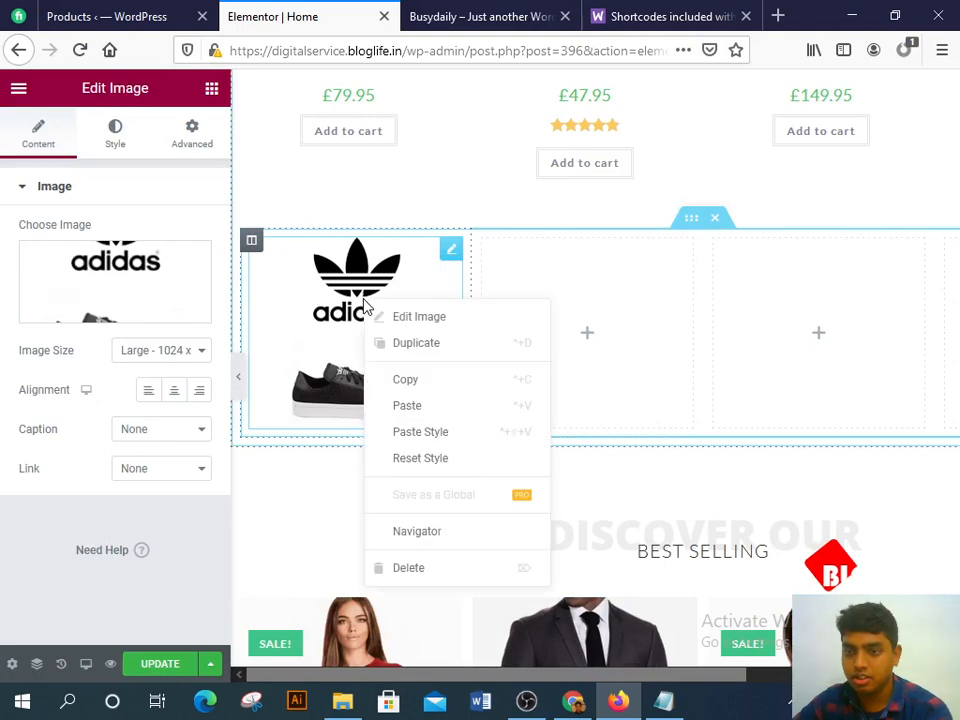
{"action": "left_click", "coordinate": [428, 386]}
{"action": "right_click", "coordinate": [549, 356]}
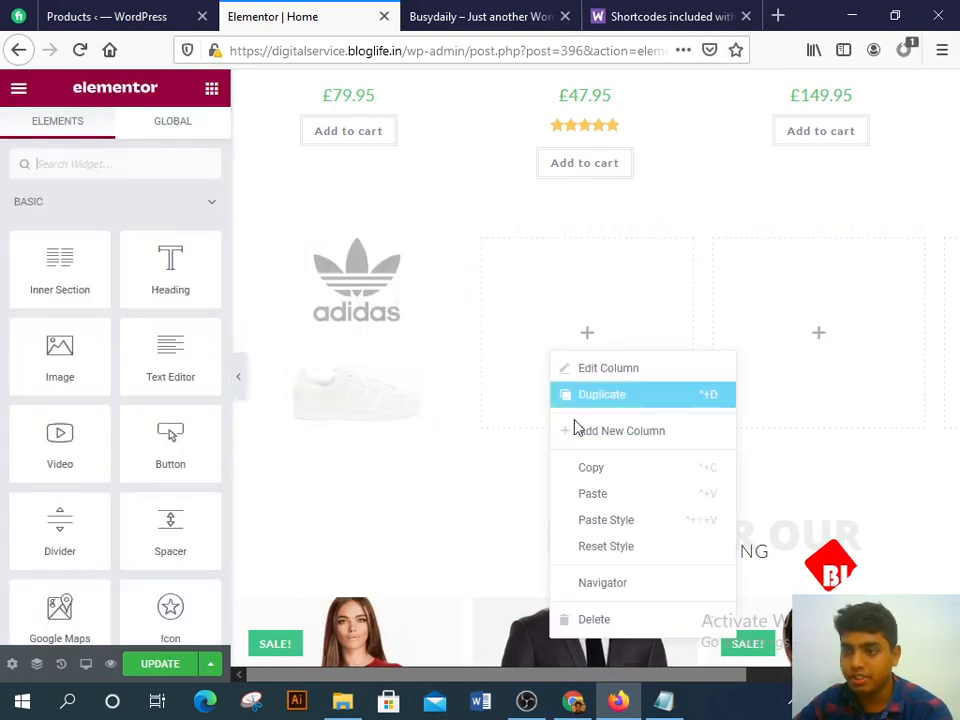
{"action": "left_click", "coordinate": [596, 494]}
{"action": "right_click", "coordinate": [806, 324]}
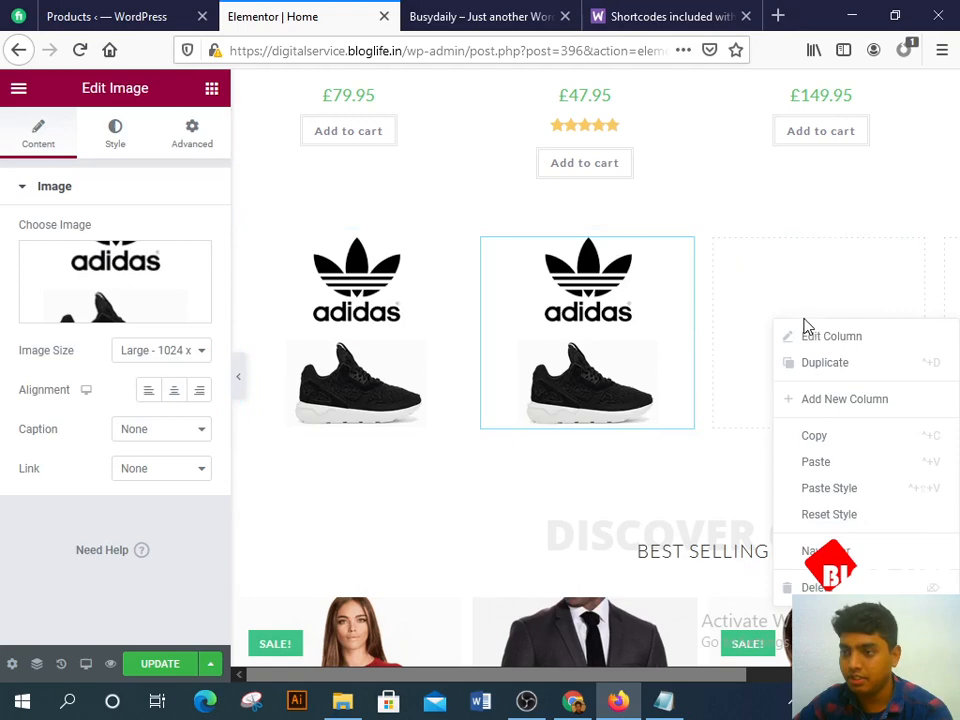
{"action": "left_click", "coordinate": [818, 461]}
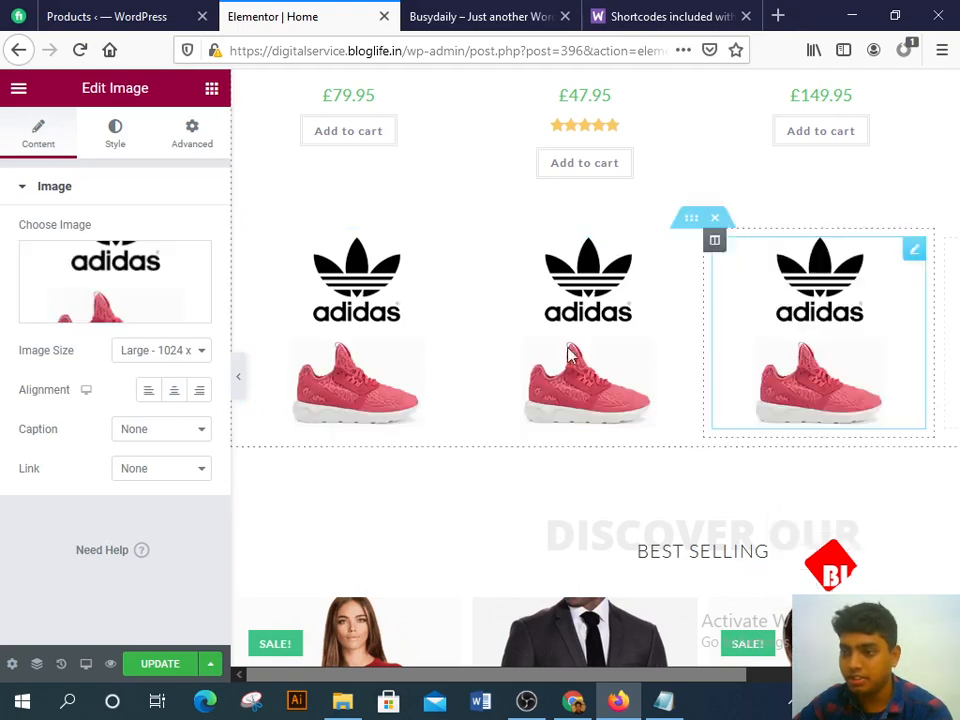
Step: Swap the middle and right images for the Garden Party and stiletto sandal pictures
{"action": "left_click", "coordinate": [122, 306]}
{"action": "scroll", "coordinate": [400, 390], "scroll_direction": "down", "scroll_amount": 6}
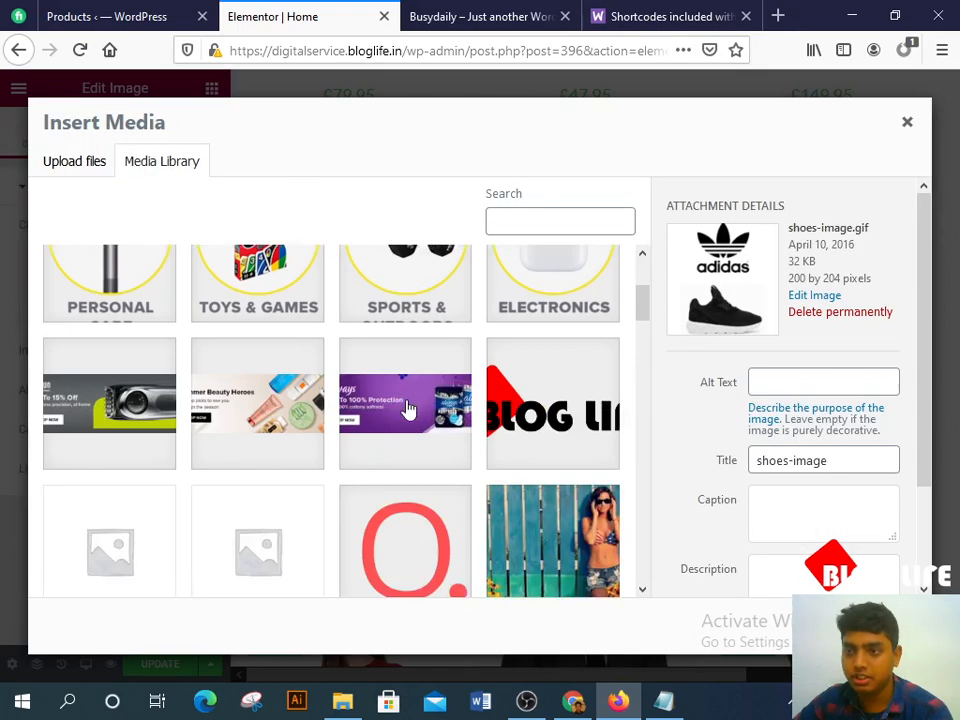
{"action": "scroll", "coordinate": [410, 412], "scroll_direction": "up", "scroll_amount": 3}
{"action": "scroll", "coordinate": [414, 416], "scroll_direction": "down", "scroll_amount": 5}
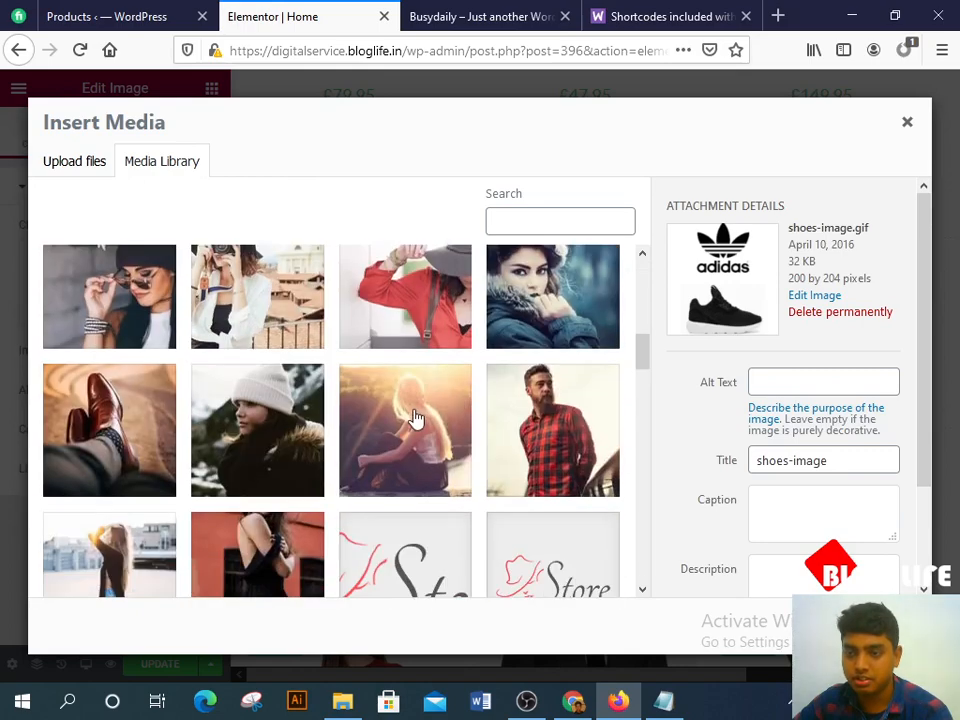
{"action": "left_click", "coordinate": [388, 431]}
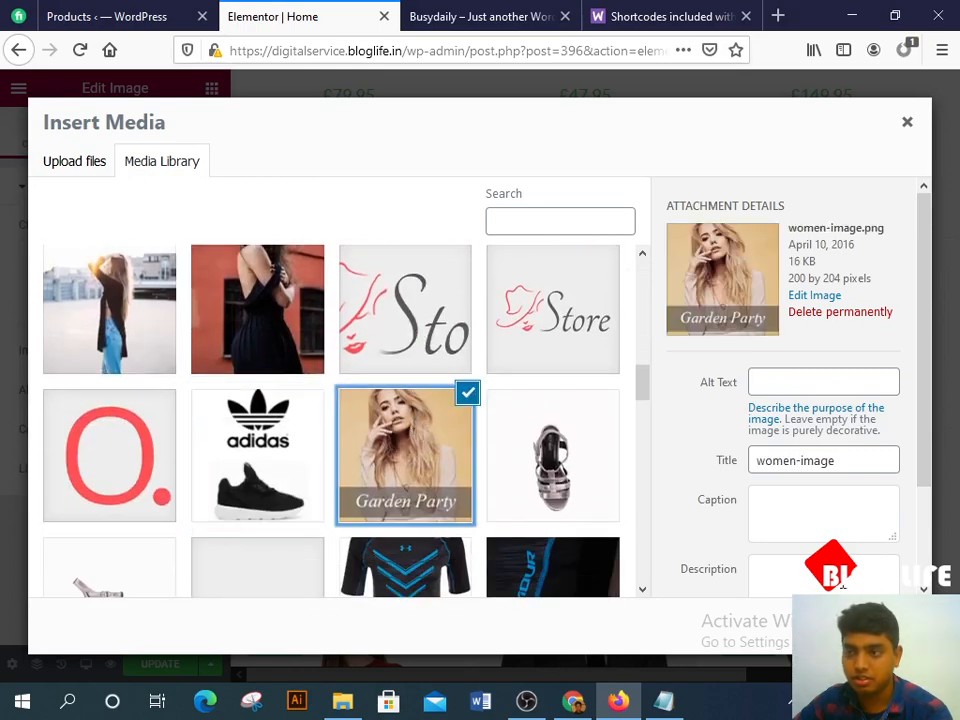
{"action": "left_click", "coordinate": [873, 627]}
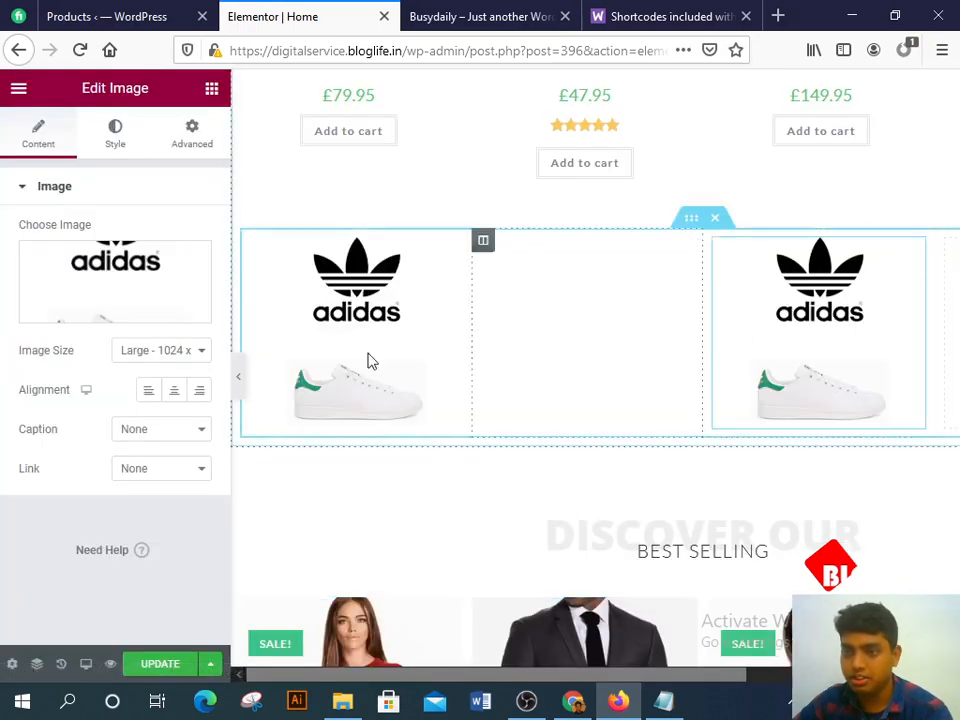
{"action": "left_click", "coordinate": [77, 272]}
{"action": "scroll", "coordinate": [499, 462], "scroll_direction": "down", "scroll_amount": 10}
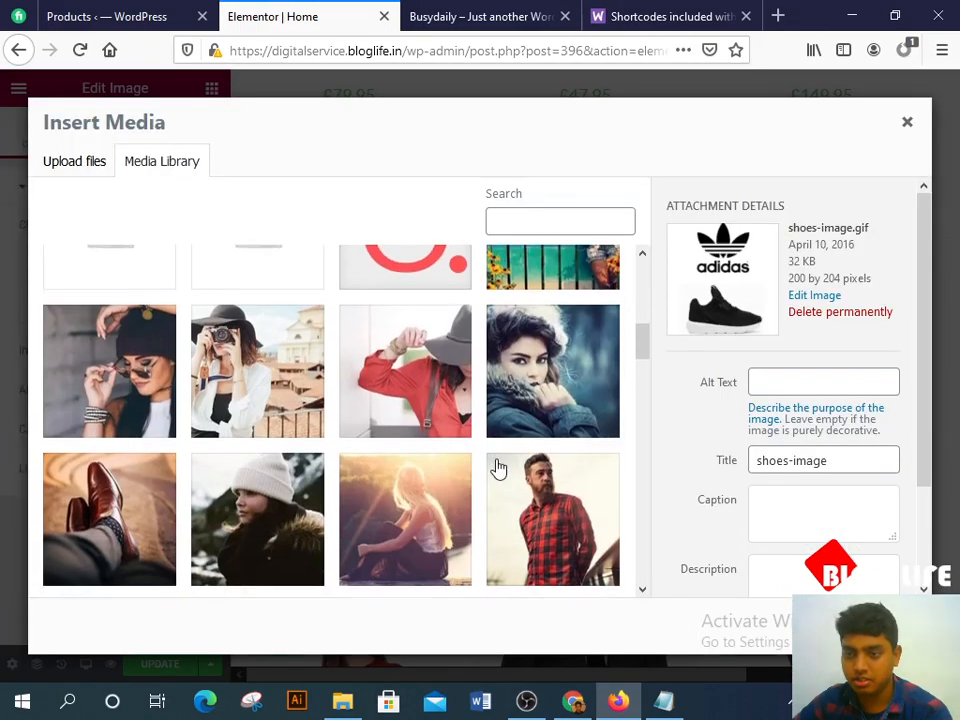
{"action": "left_click", "coordinate": [556, 400]}
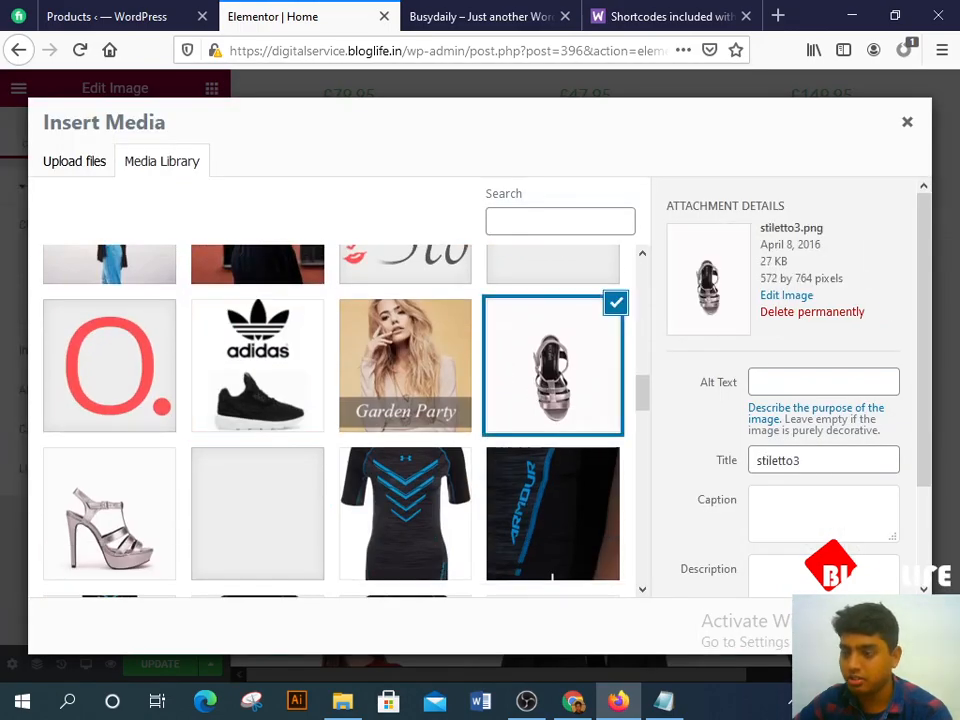
{"action": "left_click", "coordinate": [873, 627]}
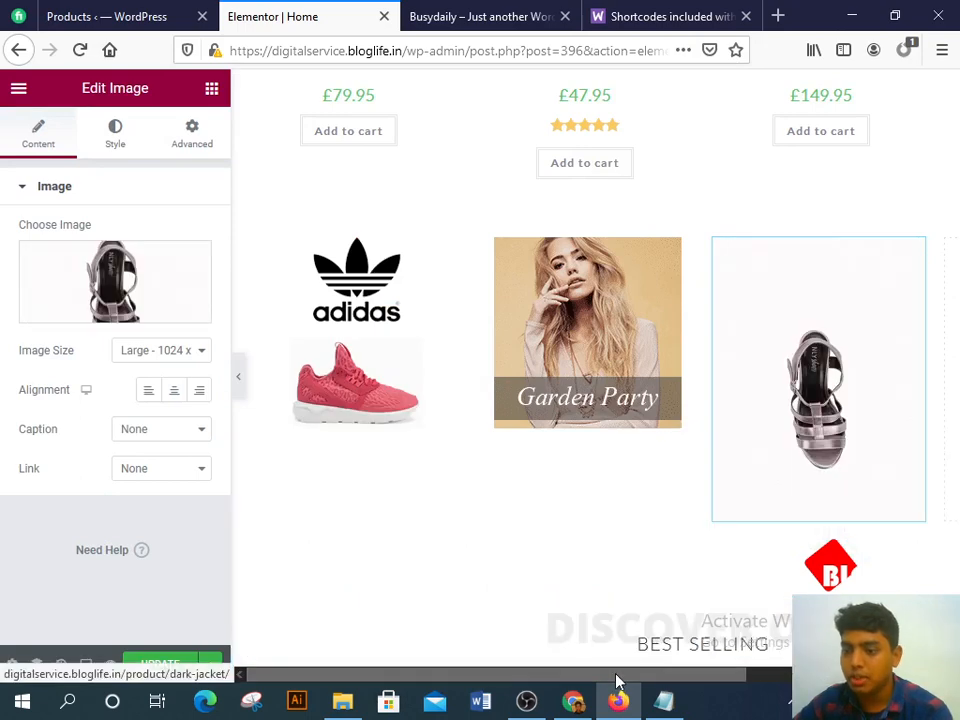
Step: Paste another adidas image copy into the empty fourth column
{"action": "right_click", "coordinate": [487, 364]}
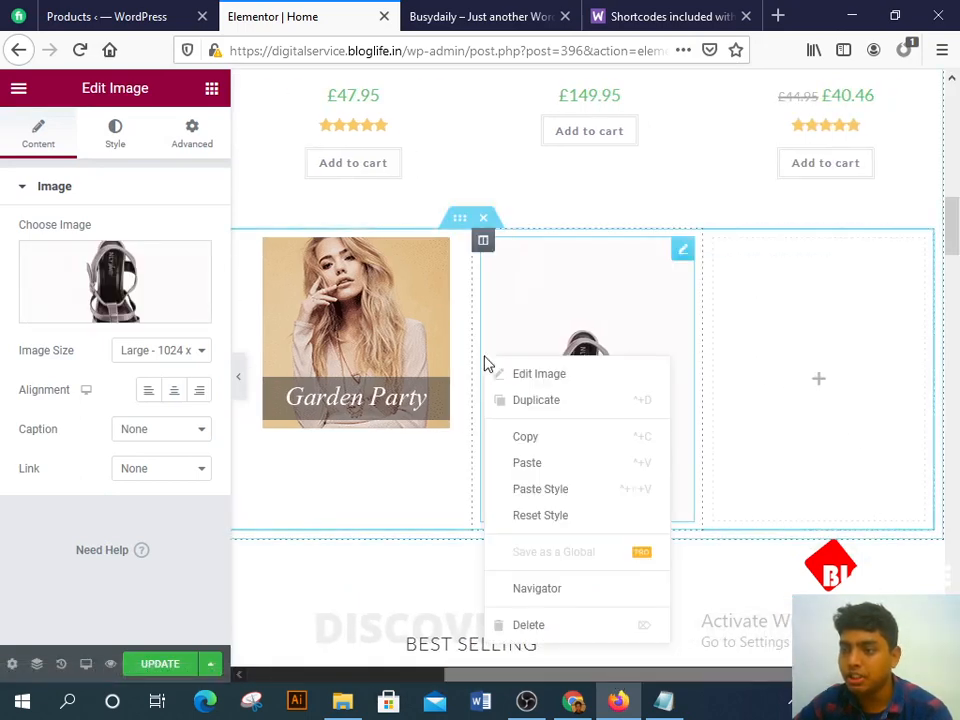
{"action": "right_click", "coordinate": [763, 364]}
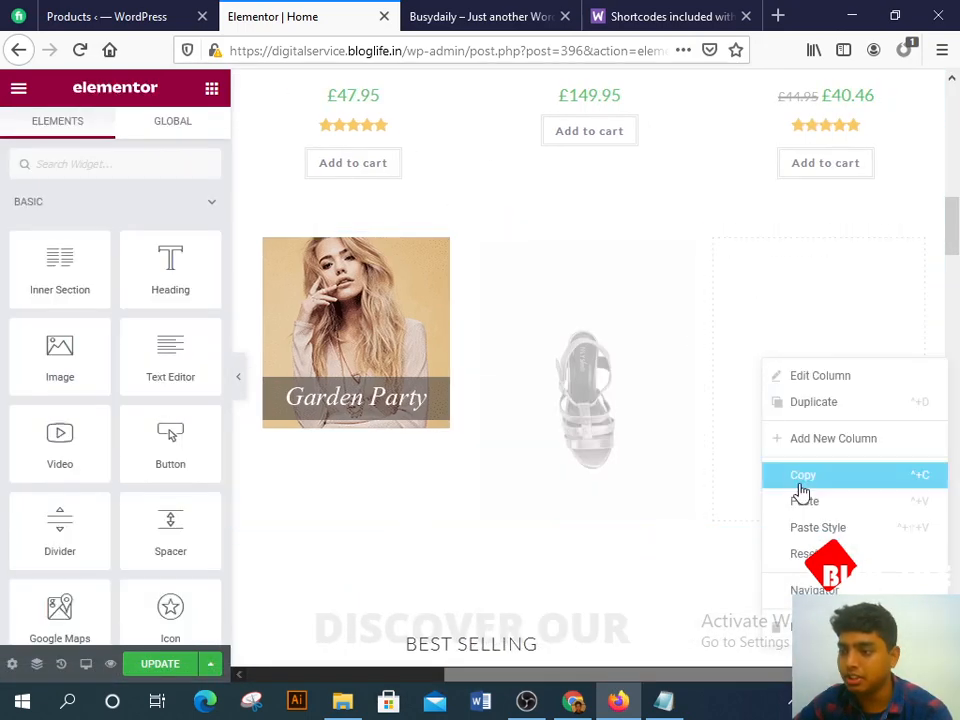
{"action": "left_click", "coordinate": [806, 500]}
{"action": "scroll", "coordinate": [448, 420], "scroll_direction": "down", "scroll_amount": 2}
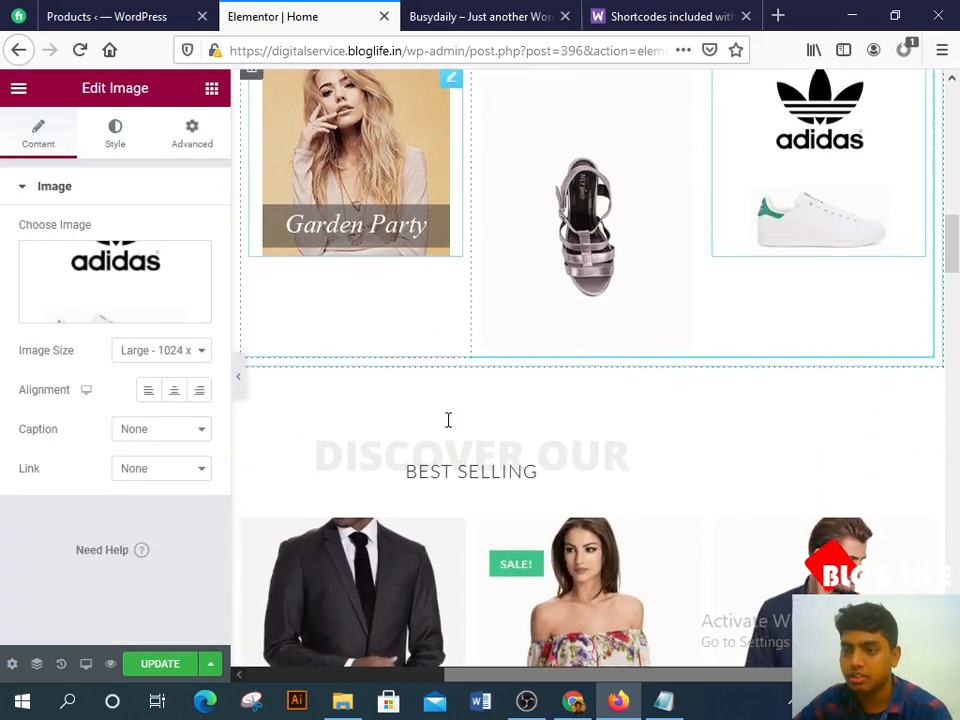
{"action": "scroll", "coordinate": [615, 413], "scroll_direction": "up", "scroll_amount": 2}
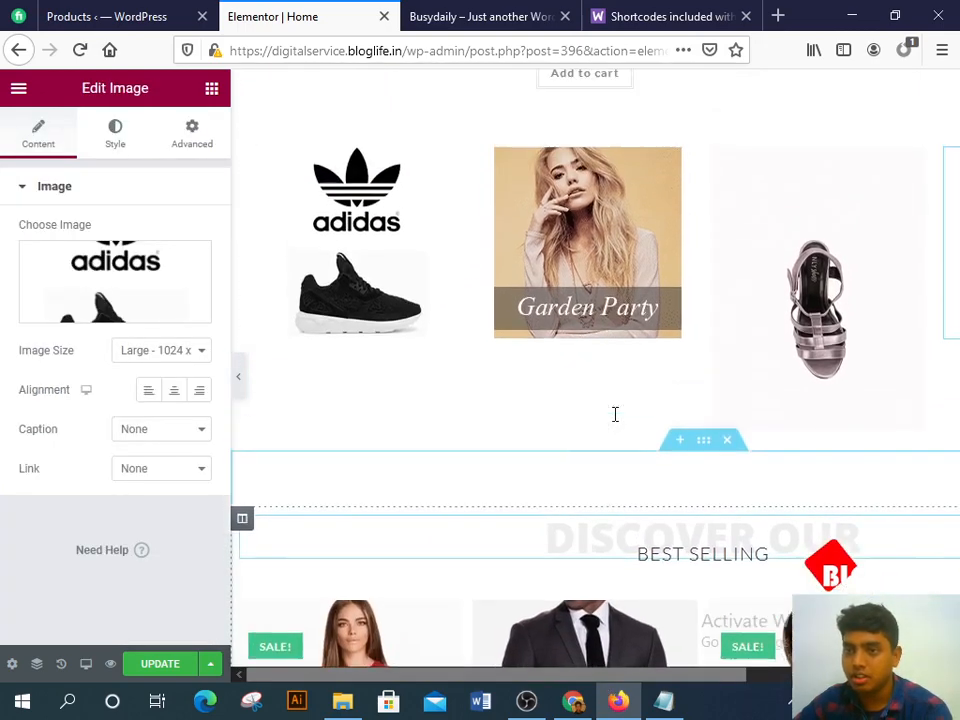
Step: Switch to the busydaily.com site in Chrome
{"action": "left_click", "coordinate": [566, 706]}
{"action": "scroll", "coordinate": [377, 388], "scroll_direction": "down", "scroll_amount": 2}
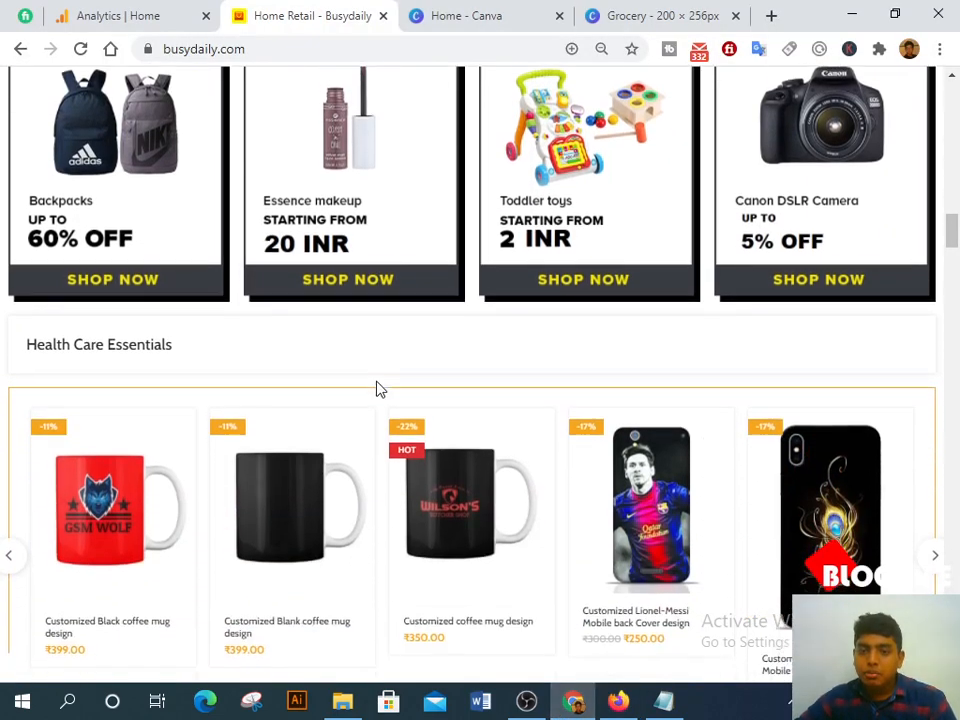
{"action": "scroll", "coordinate": [379, 396], "scroll_direction": "up", "scroll_amount": 4}
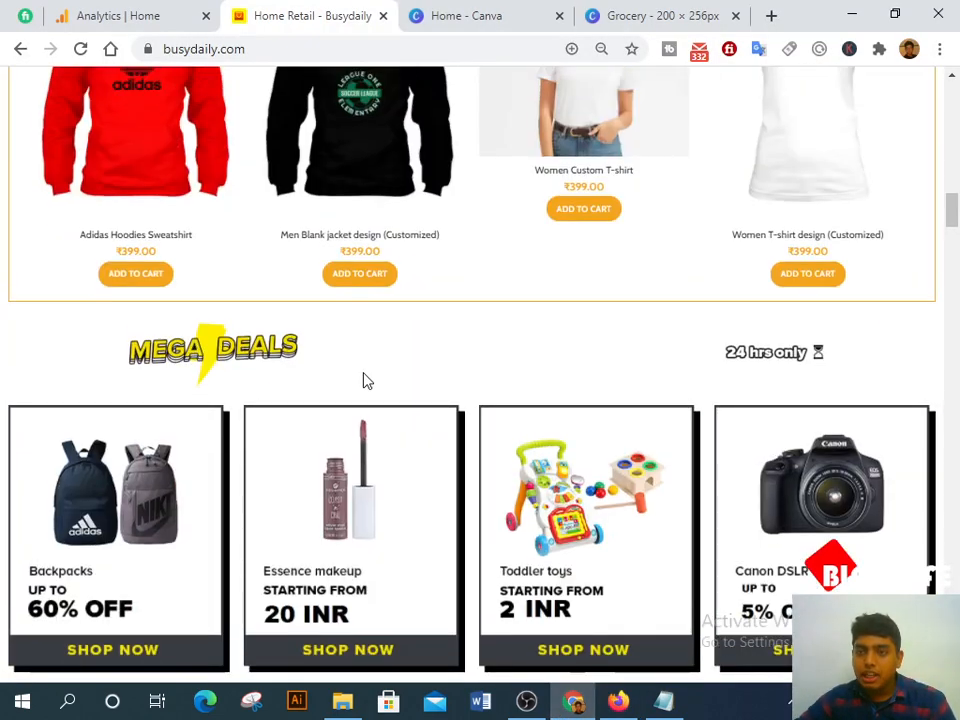
Step: Scroll busydaily.com down to the Women Fashion discount grid, then return to the Elementor editor
{"action": "scroll", "coordinate": [366, 380], "scroll_direction": "up", "scroll_amount": 15}
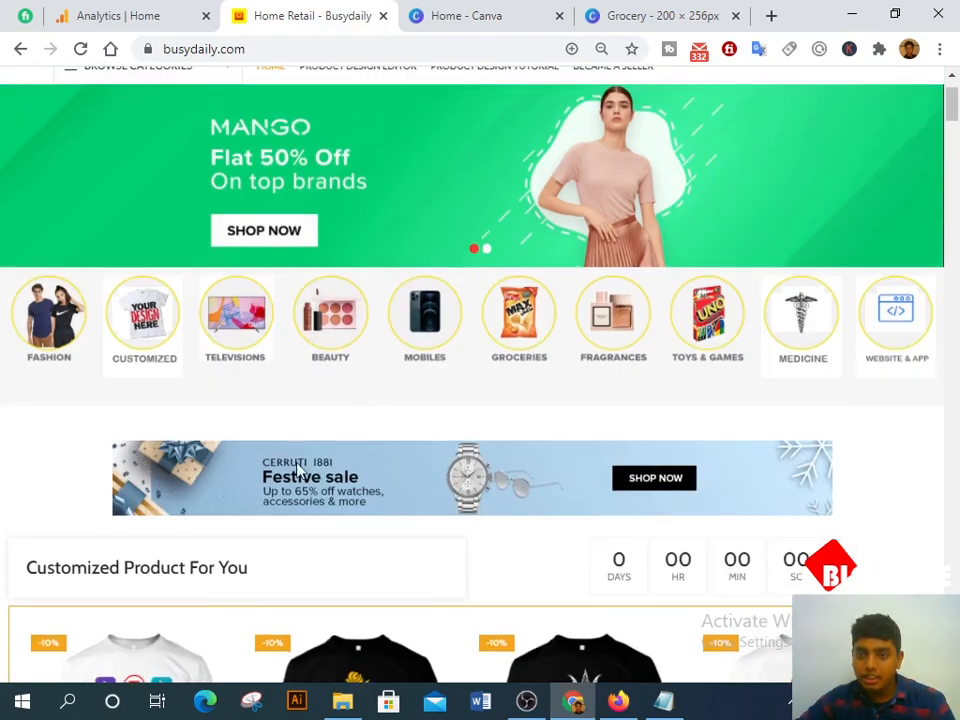
{"action": "scroll", "coordinate": [279, 493], "scroll_direction": "down", "scroll_amount": 5}
{"action": "scroll", "coordinate": [452, 497], "scroll_direction": "down", "scroll_amount": 7}
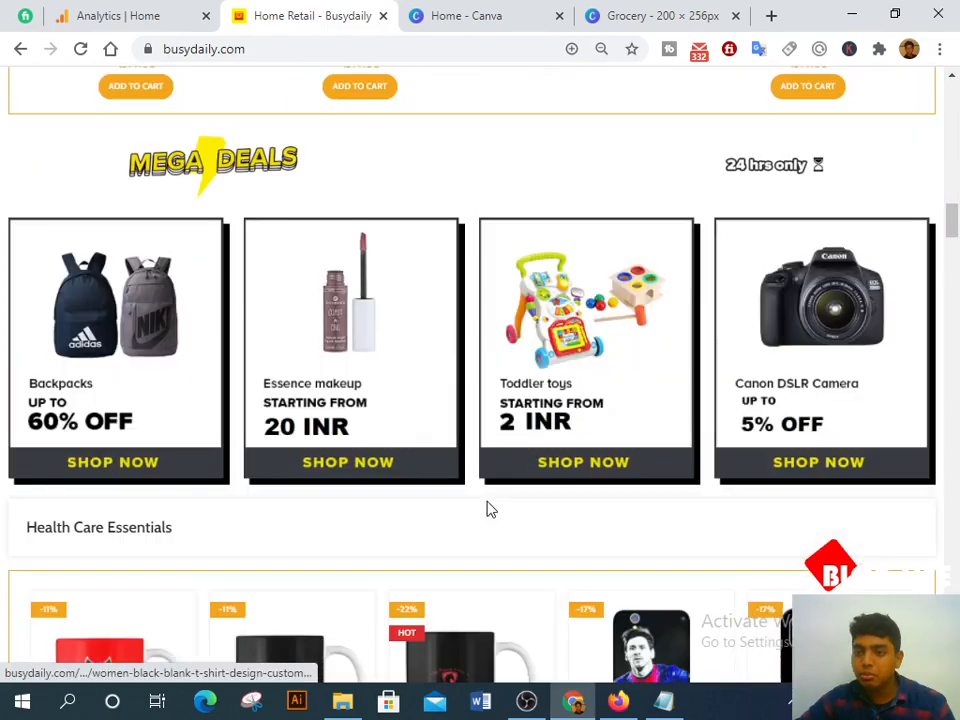
{"action": "scroll", "coordinate": [488, 503], "scroll_direction": "down", "scroll_amount": 10}
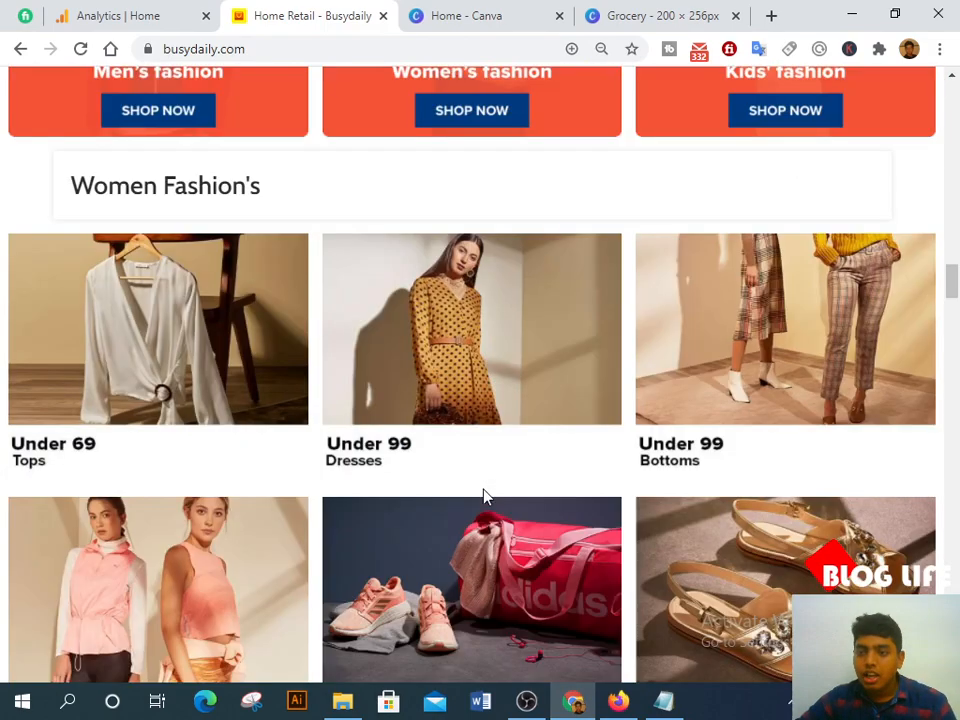
{"action": "scroll", "coordinate": [484, 496], "scroll_direction": "down", "scroll_amount": 4}
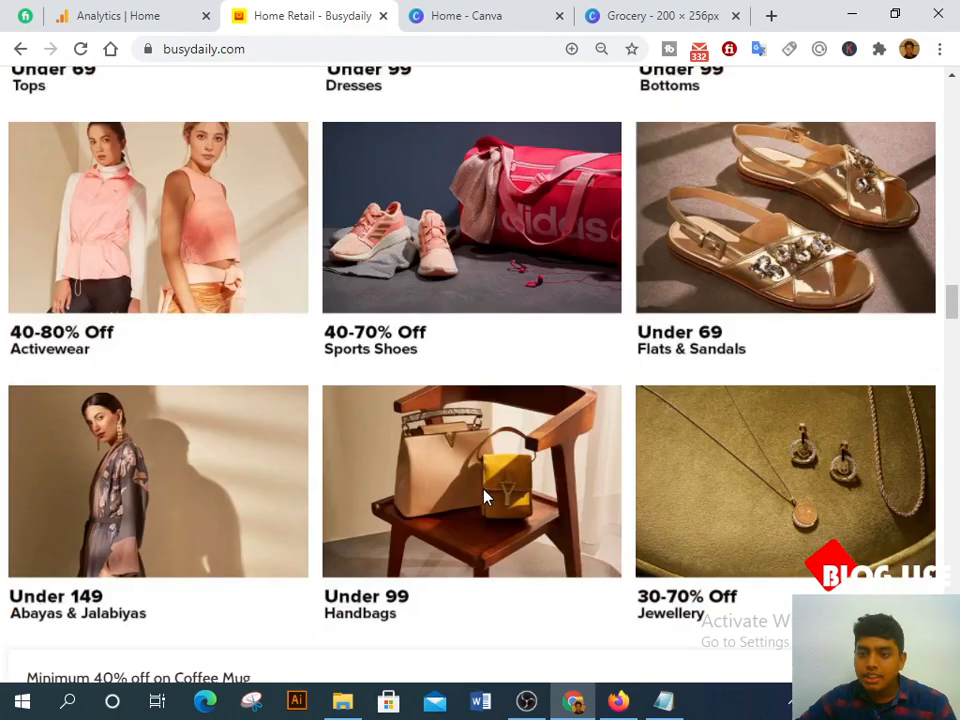
{"action": "left_click", "coordinate": [617, 702]}
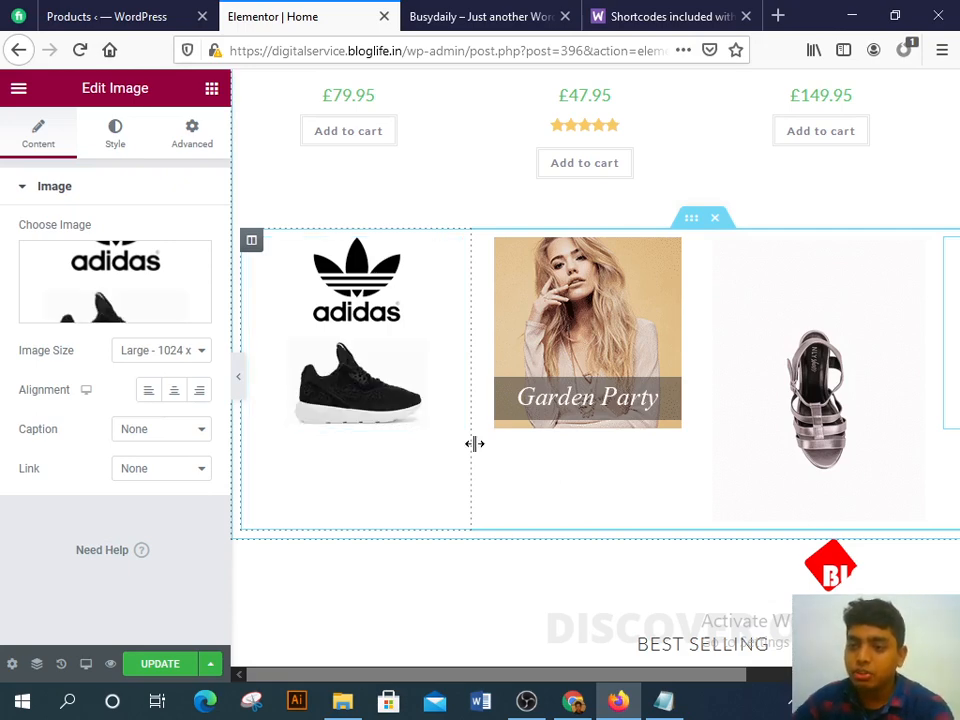
Step: Update the home page with the adidas, Garden Party and stiletto image row, then return to busydaily.com in Chrome
{"action": "left_click", "coordinate": [162, 663]}
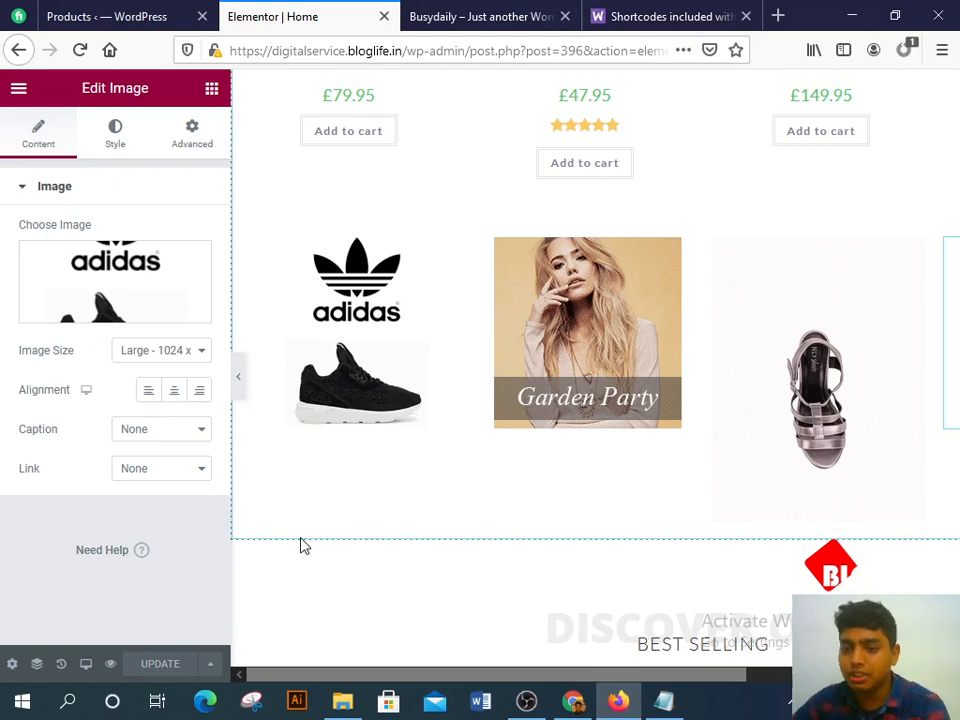
{"action": "scroll", "coordinate": [400, 580], "scroll_direction": "up", "scroll_amount": 3}
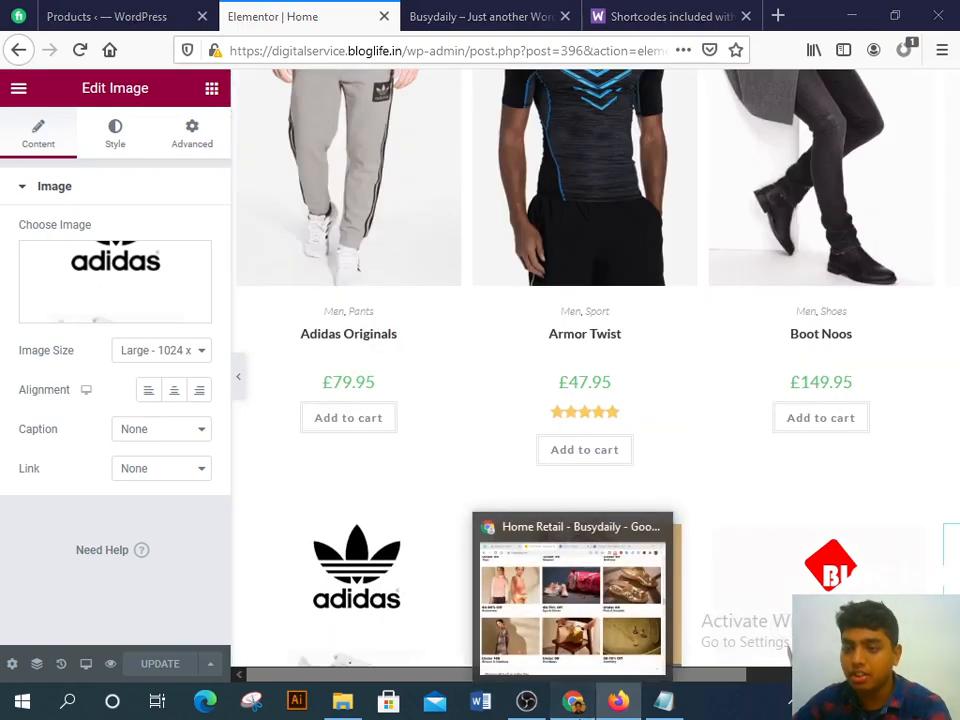
{"action": "left_click", "coordinate": [572, 701]}
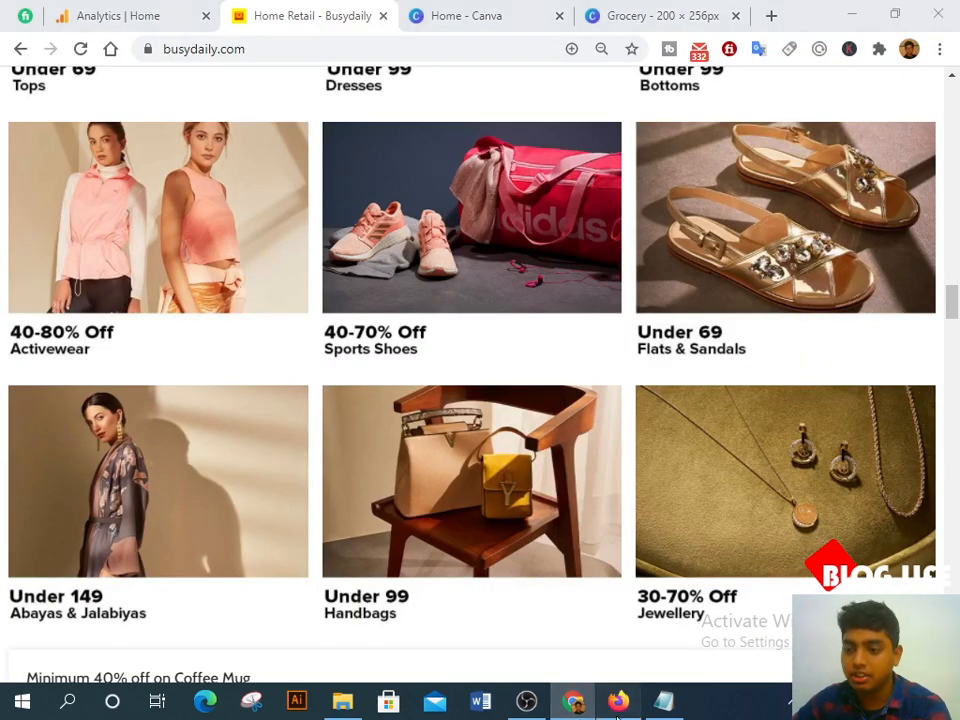
Step: Reload the live Busydaily store home page and compare it with busydaily.com's discount grid in Chrome
{"action": "left_click", "coordinate": [618, 701]}
{"action": "left_click", "coordinate": [480, 16]}
{"action": "scroll", "coordinate": [420, 253], "scroll_direction": "up", "scroll_amount": 10}
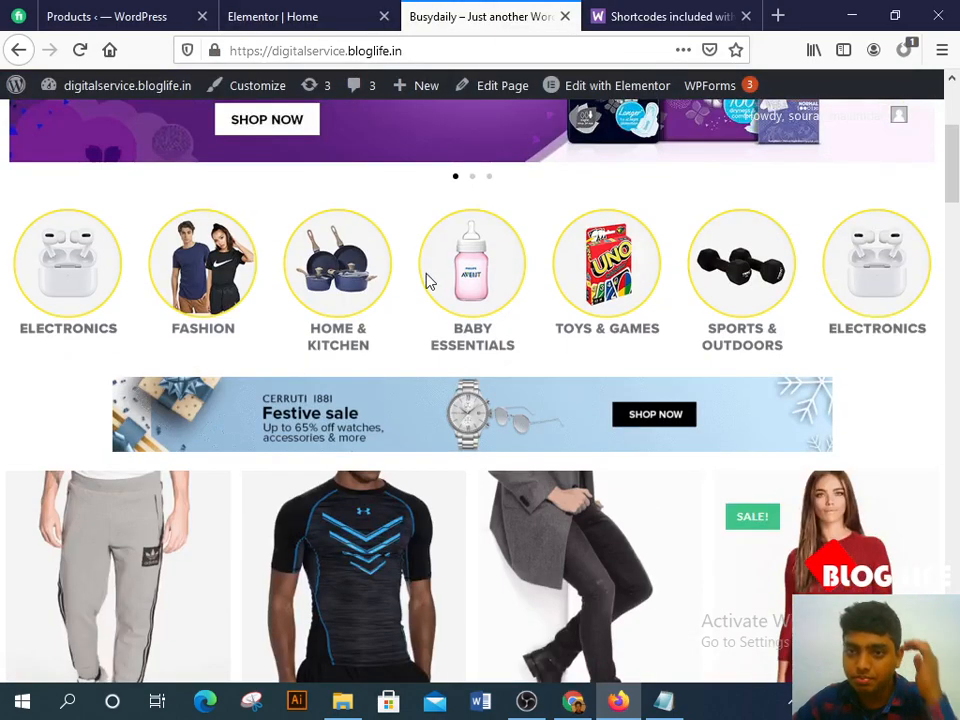
{"action": "left_click", "coordinate": [77, 88]}
{"action": "mouse_move", "coordinate": [520, 236]}
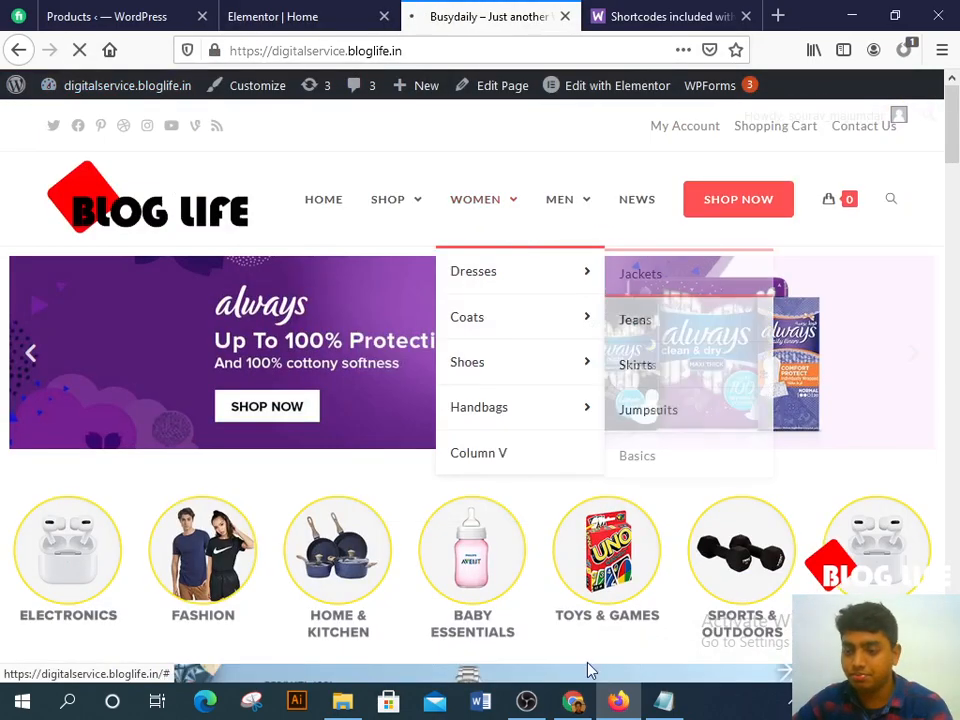
{"action": "left_click", "coordinate": [576, 703]}
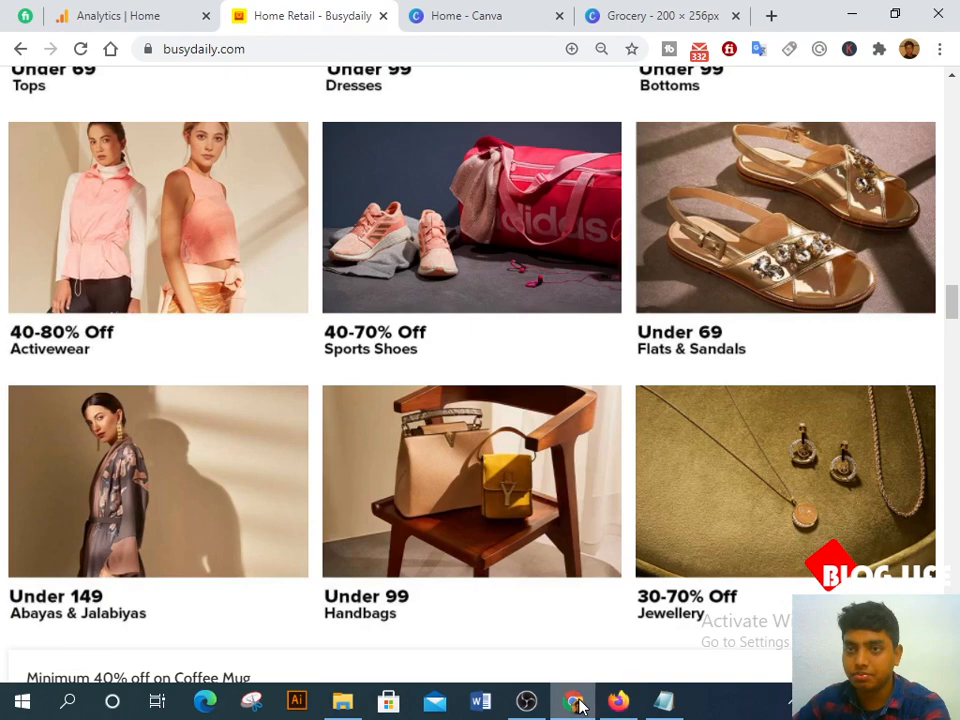
{"action": "left_click", "coordinate": [618, 701]}
Step: Dismiss the WooCommerce welcome popup and open General settings at the empty Store Address fields
{"action": "left_click", "coordinate": [97, 316]}
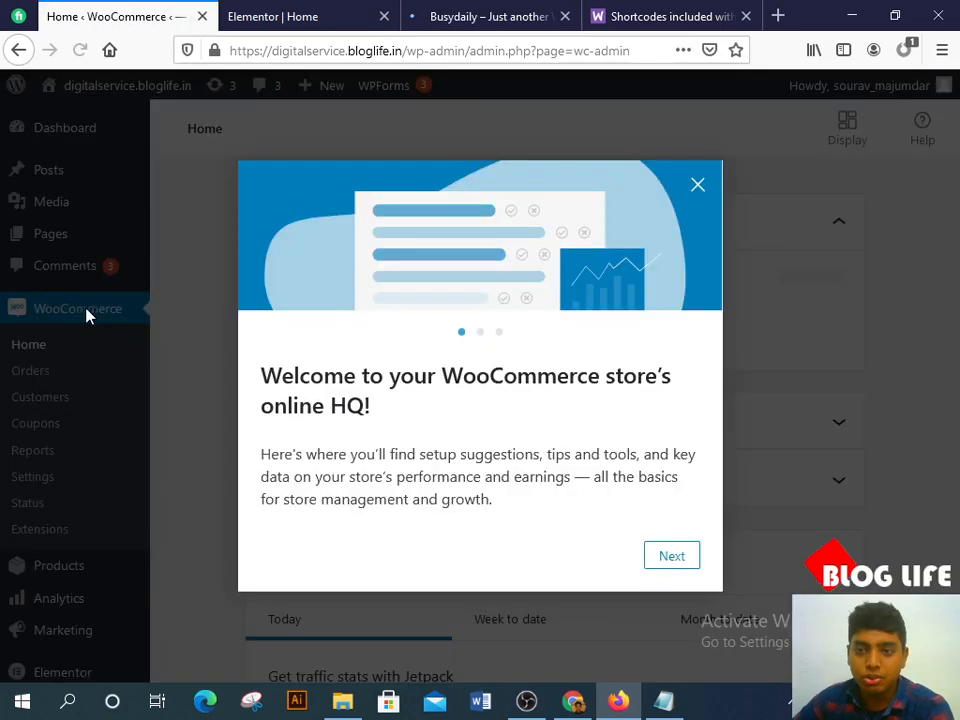
{"action": "left_click", "coordinate": [697, 184]}
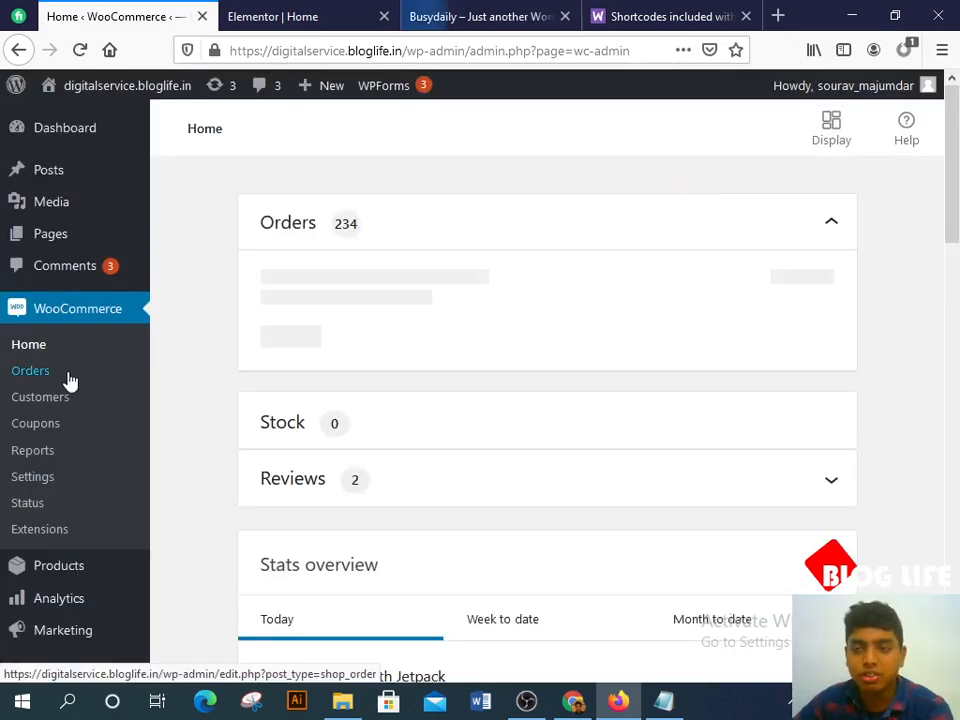
{"action": "scroll", "coordinate": [70, 381], "scroll_direction": "down", "scroll_amount": 5}
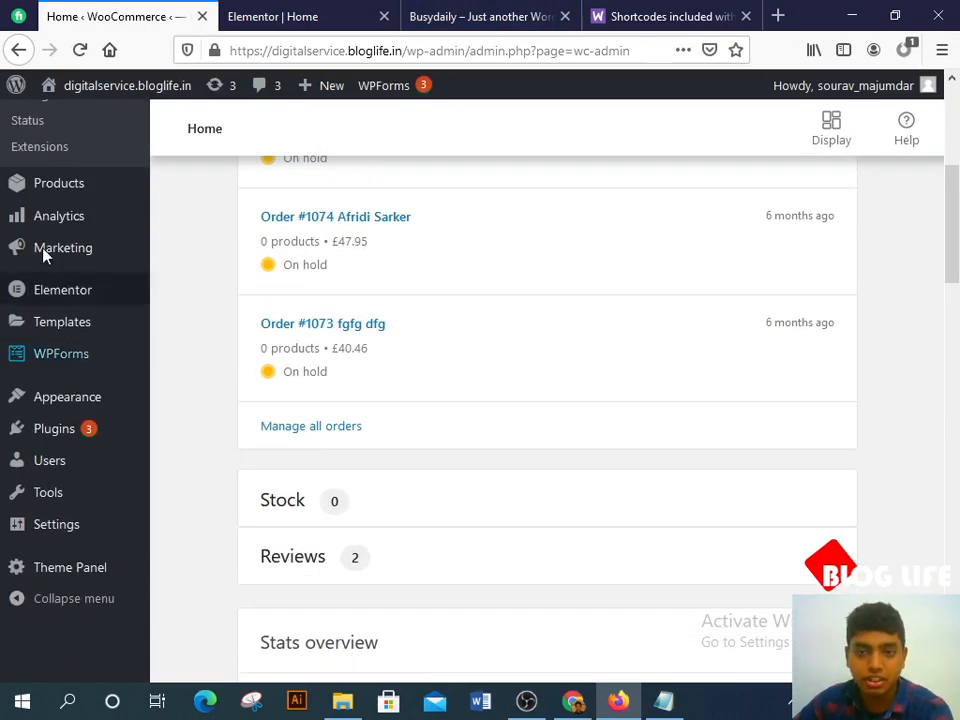
{"action": "scroll", "coordinate": [13, 253], "scroll_direction": "up", "scroll_amount": 5}
{"action": "scroll", "coordinate": [68, 300], "scroll_direction": "up", "scroll_amount": 1}
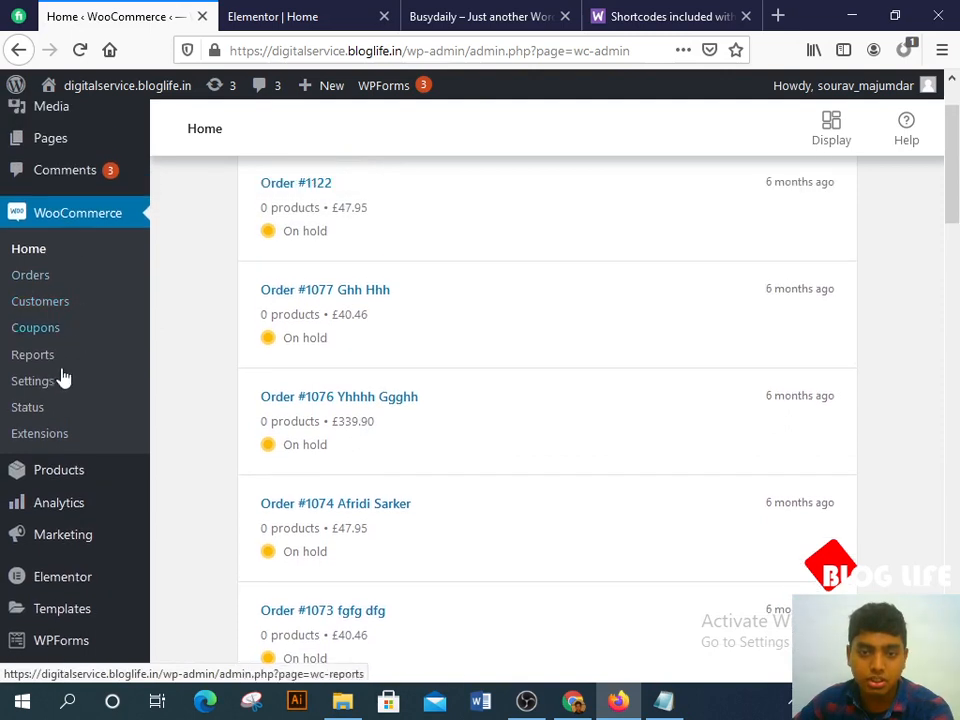
{"action": "left_click", "coordinate": [55, 390]}
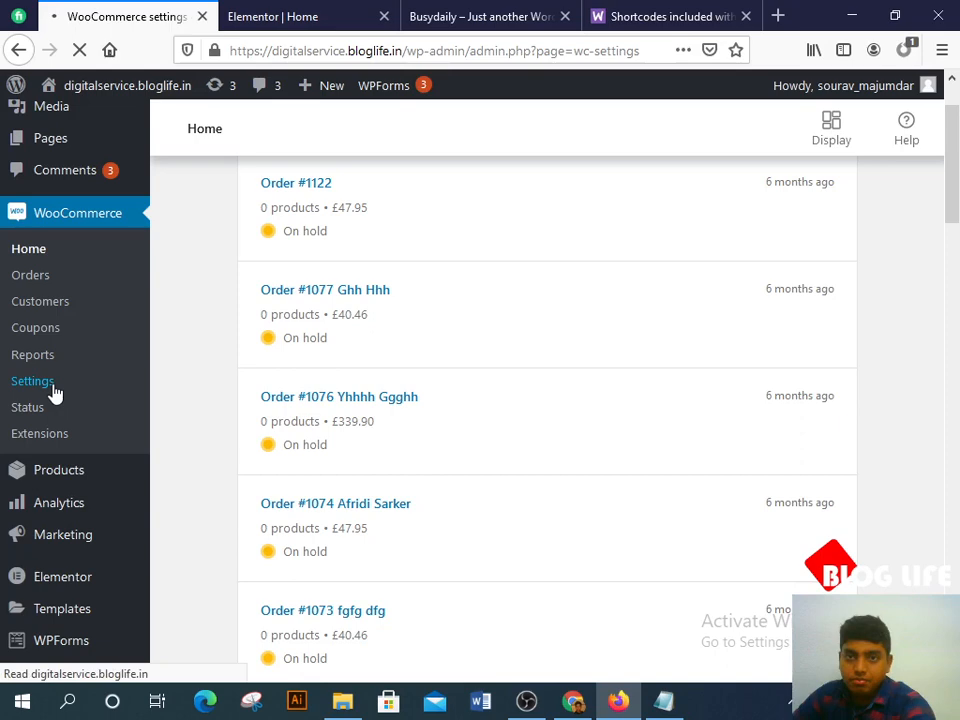
{"action": "scroll", "coordinate": [336, 289], "scroll_direction": "down", "scroll_amount": 4}
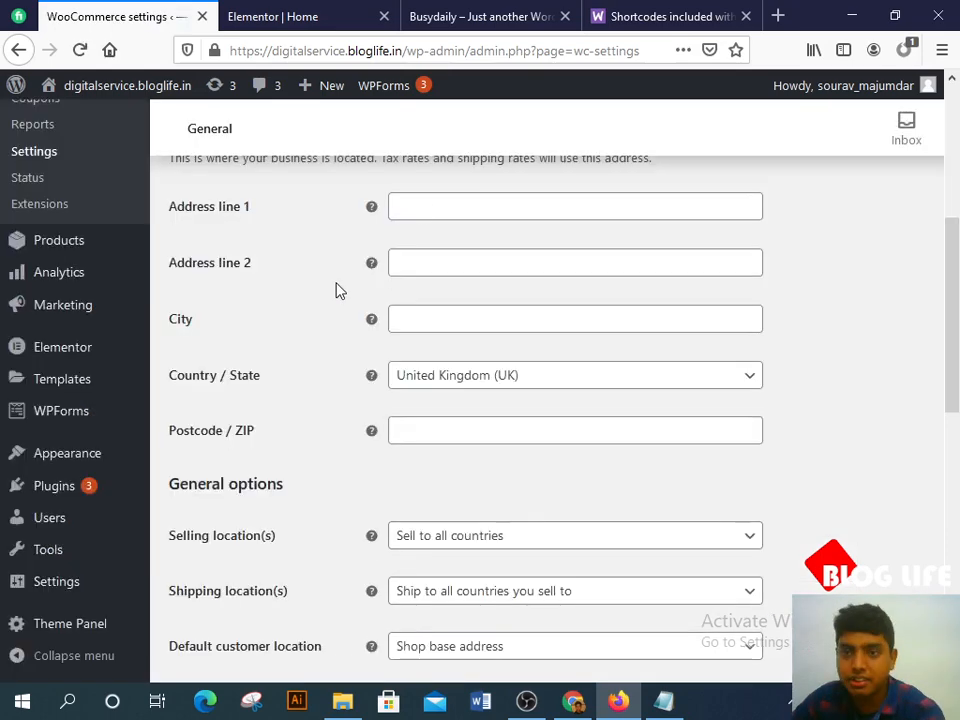
Step: Enter kolkata as both Address line 1 and City
{"action": "left_click", "coordinate": [424, 212]}
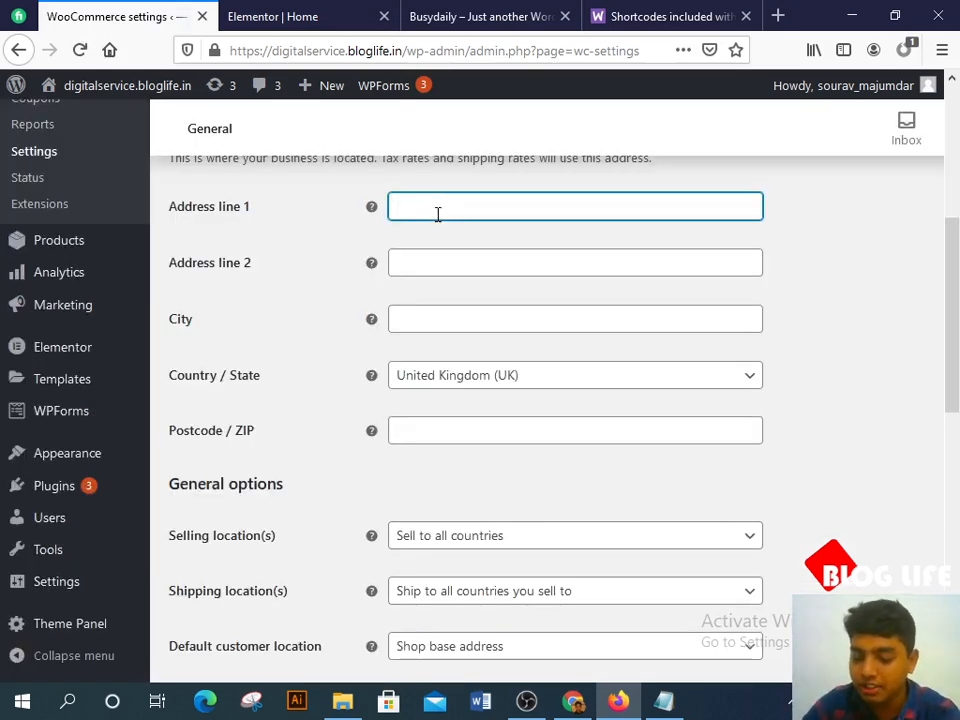
{"action": "type", "text": "kolkata"}
{"action": "key", "text": "Tab"}
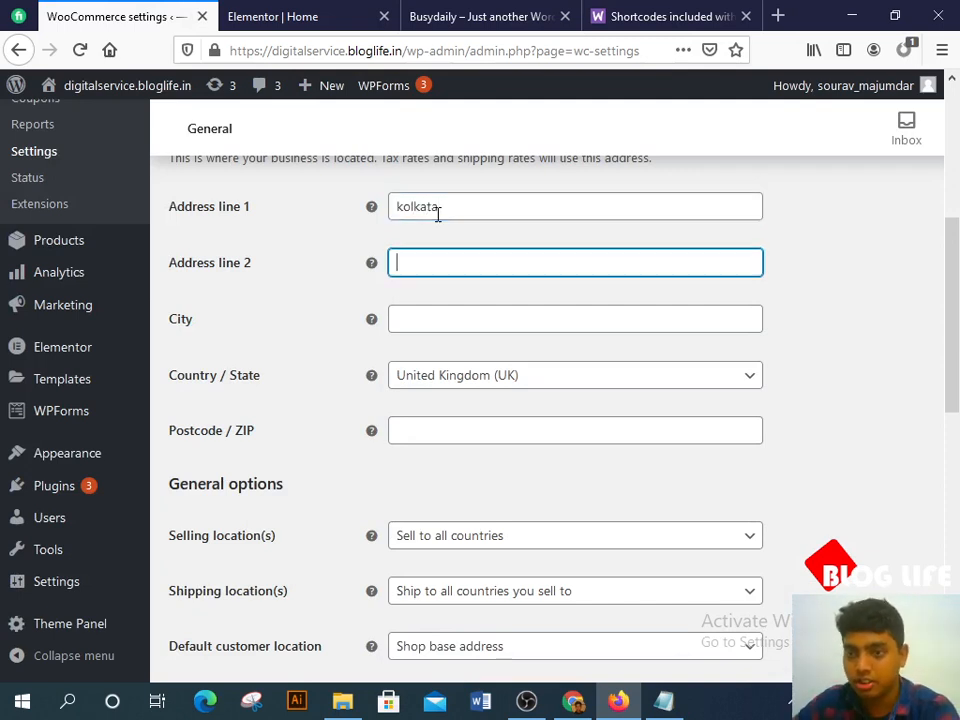
{"action": "scroll", "coordinate": [448, 311], "scroll_direction": "down", "scroll_amount": 2}
{"action": "left_click", "coordinate": [445, 222]}
{"action": "type", "text": "kolkata"}
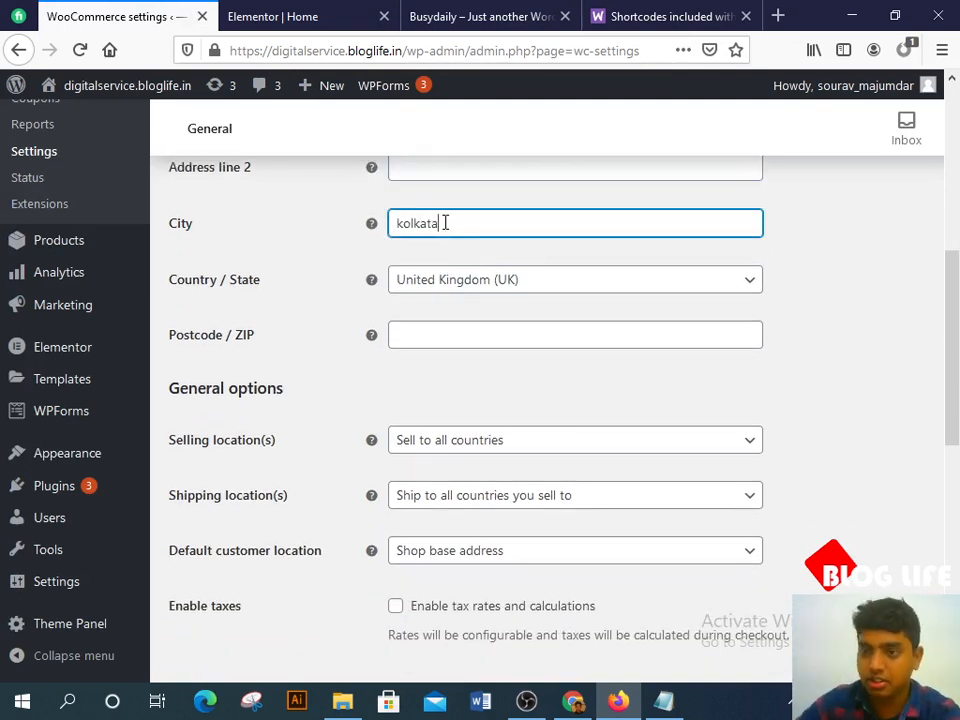
{"action": "key", "text": "Tab"}
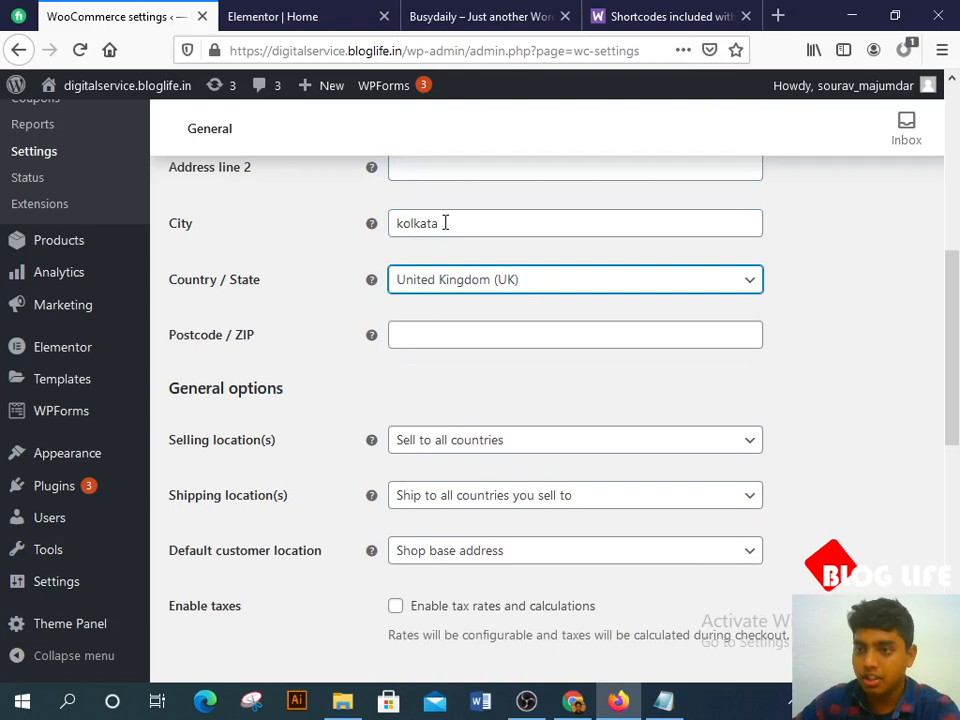
Step: Set Country / State to India — West Bengal
{"action": "left_click", "coordinate": [534, 279]}
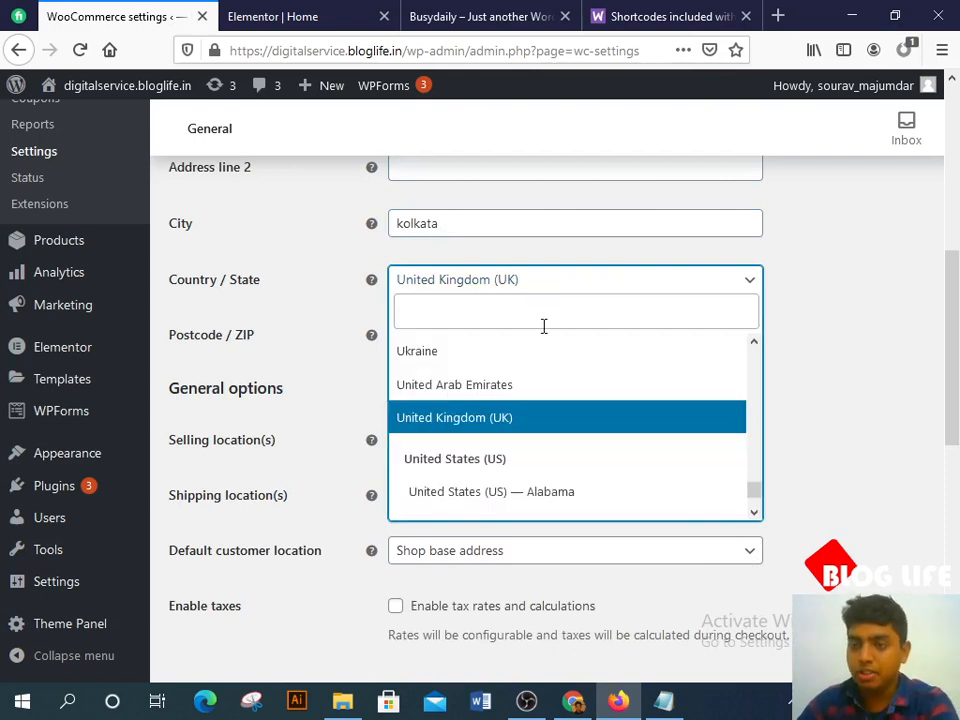
{"action": "type", "text": "indi"}
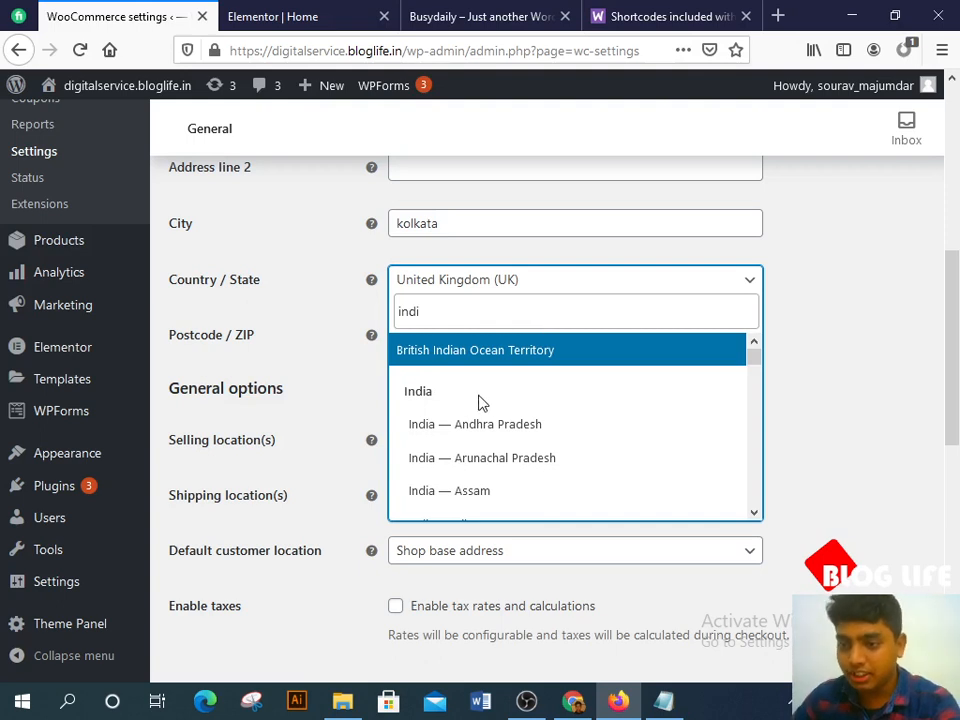
{"action": "double_click", "coordinate": [470, 312]}
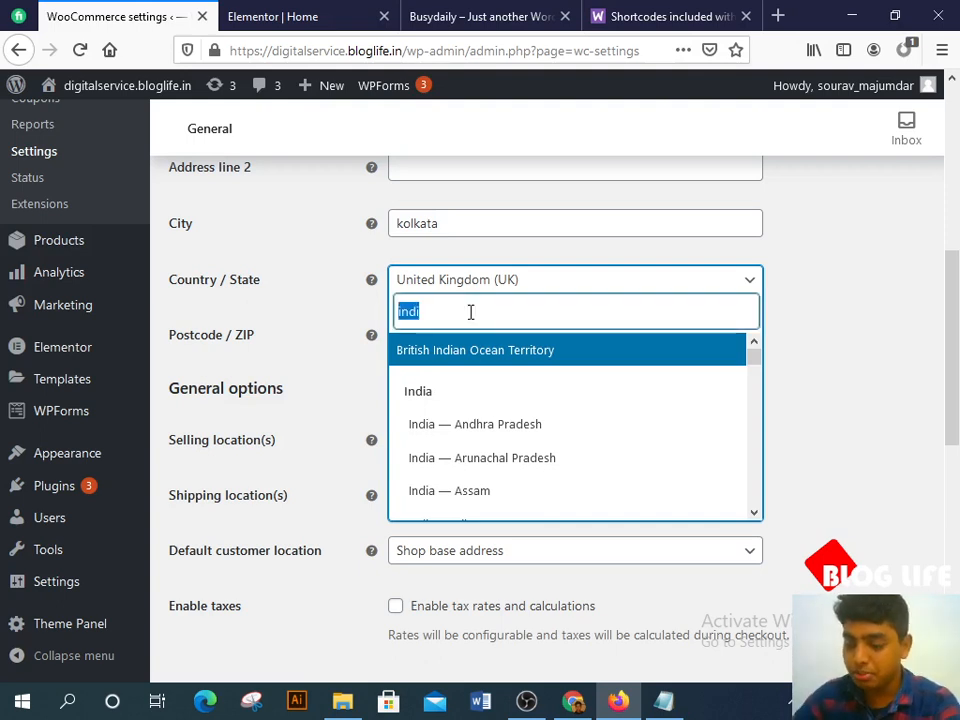
{"action": "key", "text": "BackSpace"}
{"action": "type", "text": "we"}
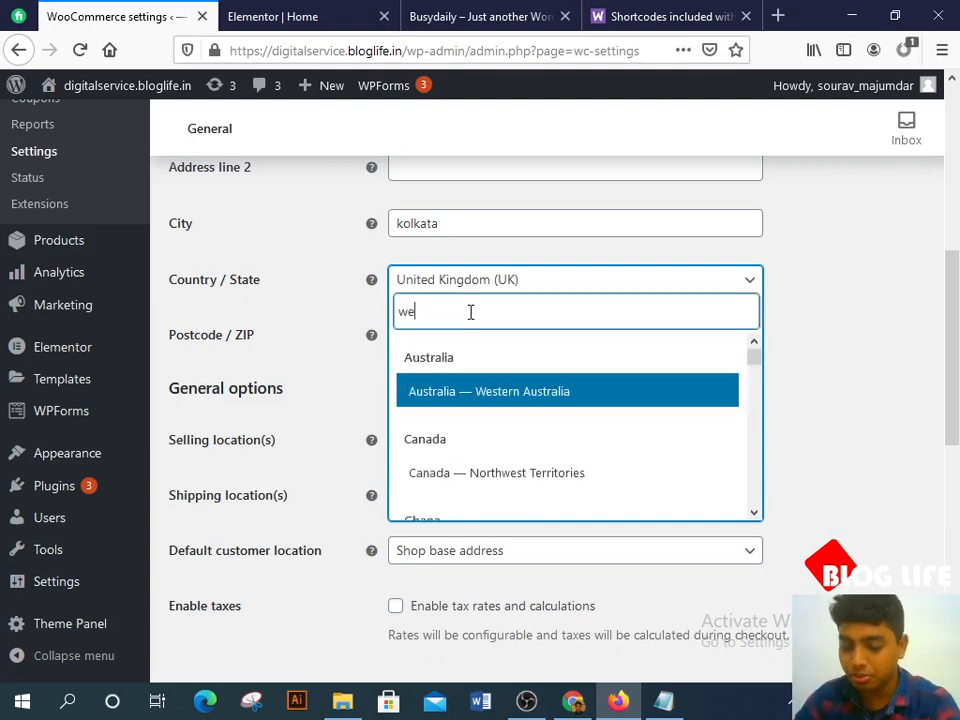
{"action": "type", "text": "st b"}
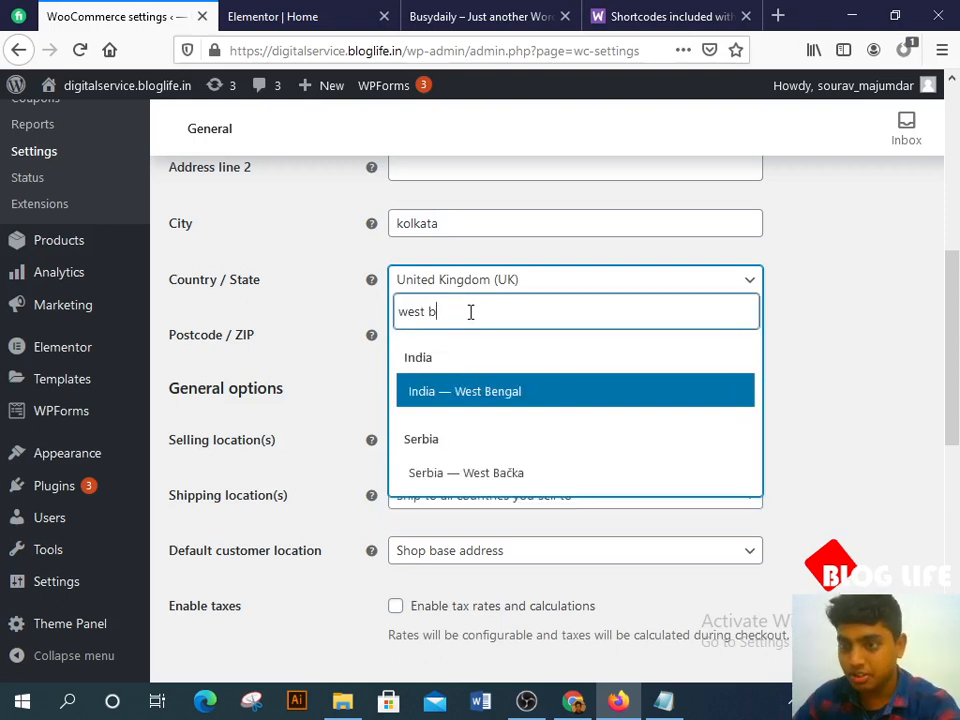
{"action": "left_click", "coordinate": [484, 402]}
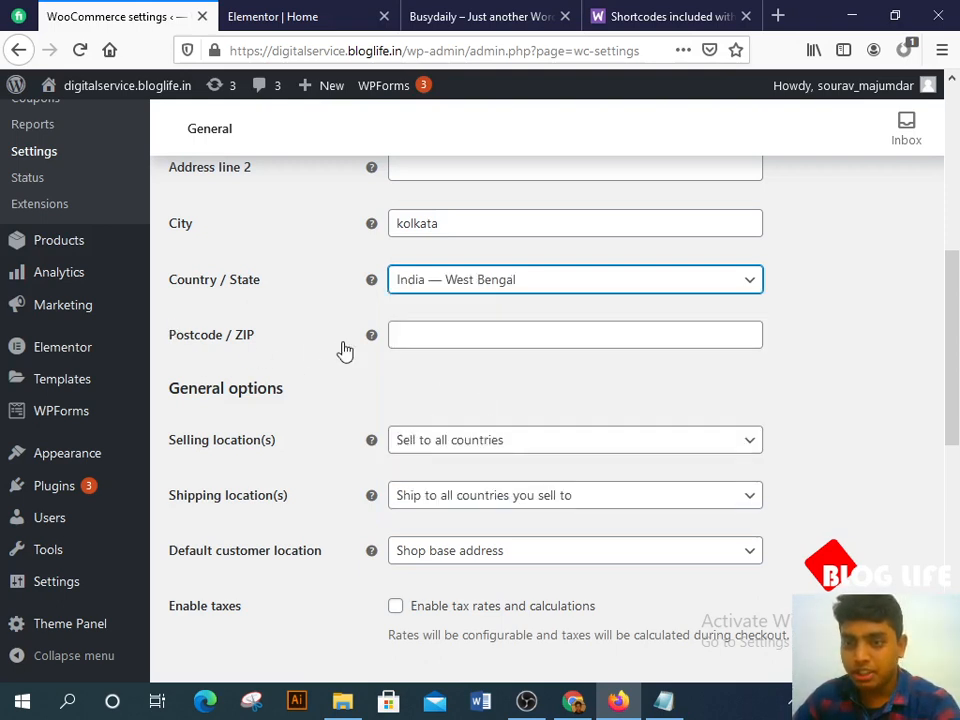
Step: Enter postcode 54654 and save the store address
{"action": "left_click", "coordinate": [452, 330]}
{"action": "type", "text": "546546521"}
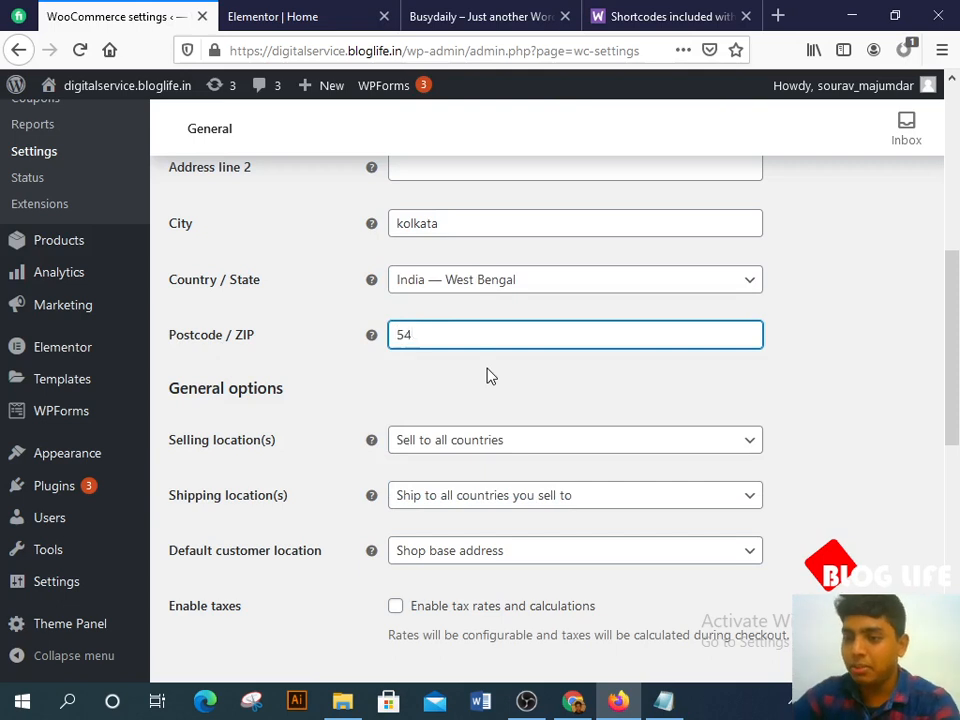
{"action": "key", "text": "Return"}
{"action": "key", "text": "BackSpace"}
{"action": "key", "text": "BackSpace"}
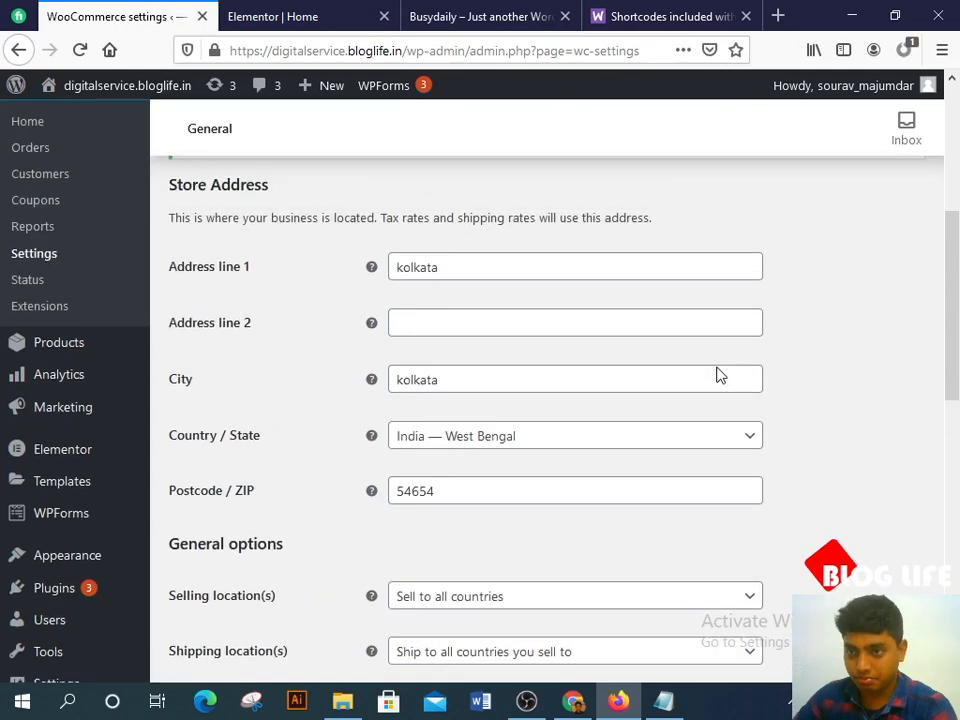
{"action": "scroll", "coordinate": [570, 398], "scroll_direction": "down", "scroll_amount": 3}
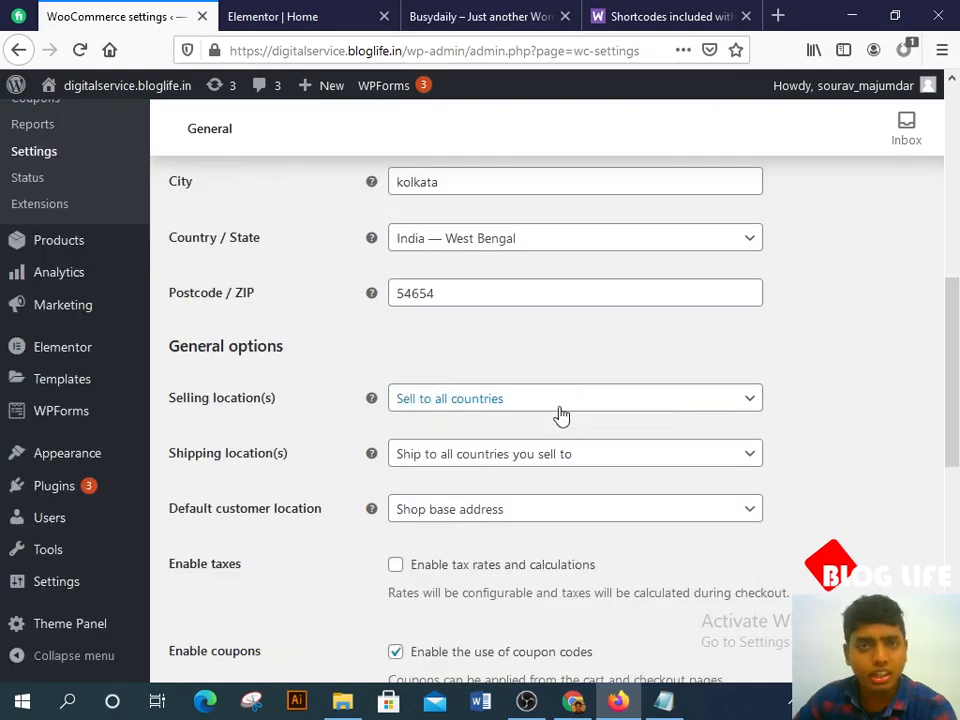
{"action": "left_click", "coordinate": [559, 405]}
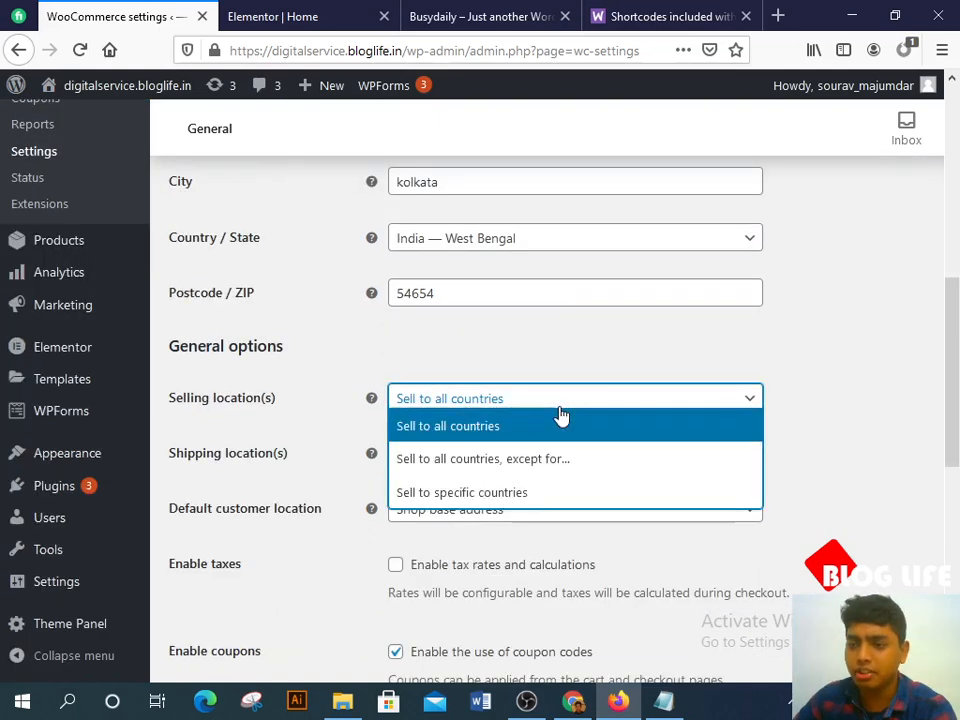
{"action": "left_click", "coordinate": [535, 495]}
{"action": "scroll", "coordinate": [548, 351], "scroll_direction": "down", "scroll_amount": 3}
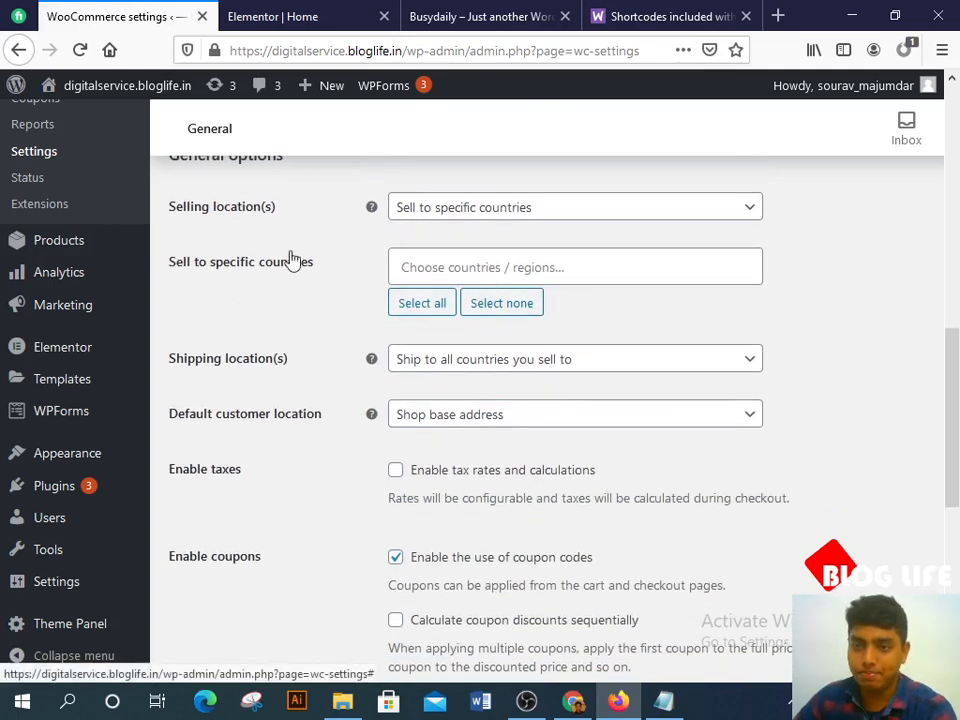
{"action": "left_click", "coordinate": [514, 207]}
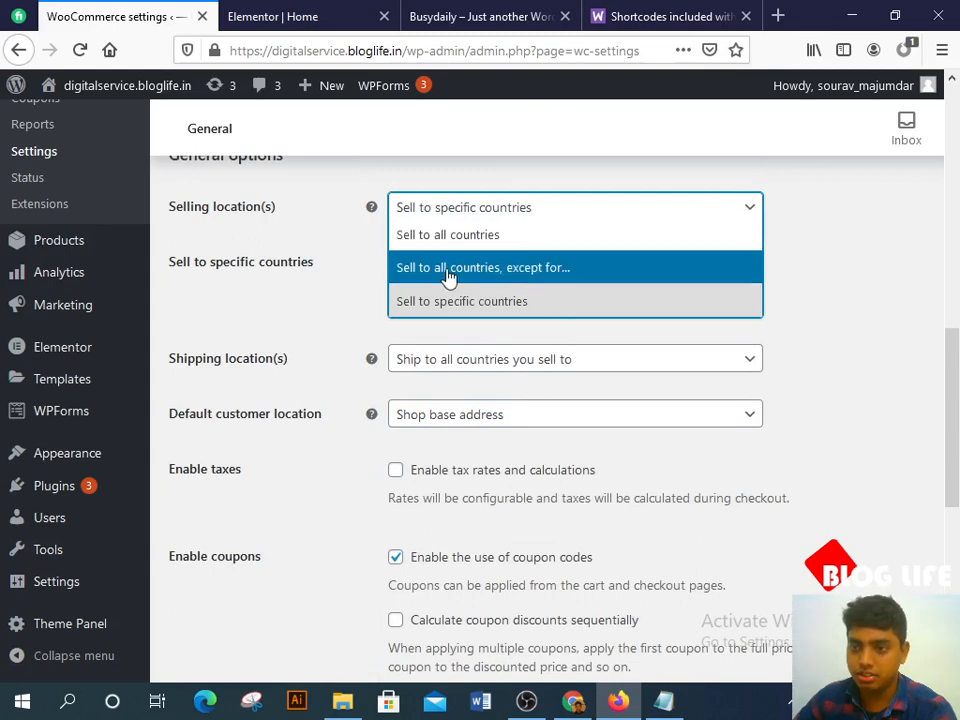
{"action": "left_click", "coordinate": [400, 301]}
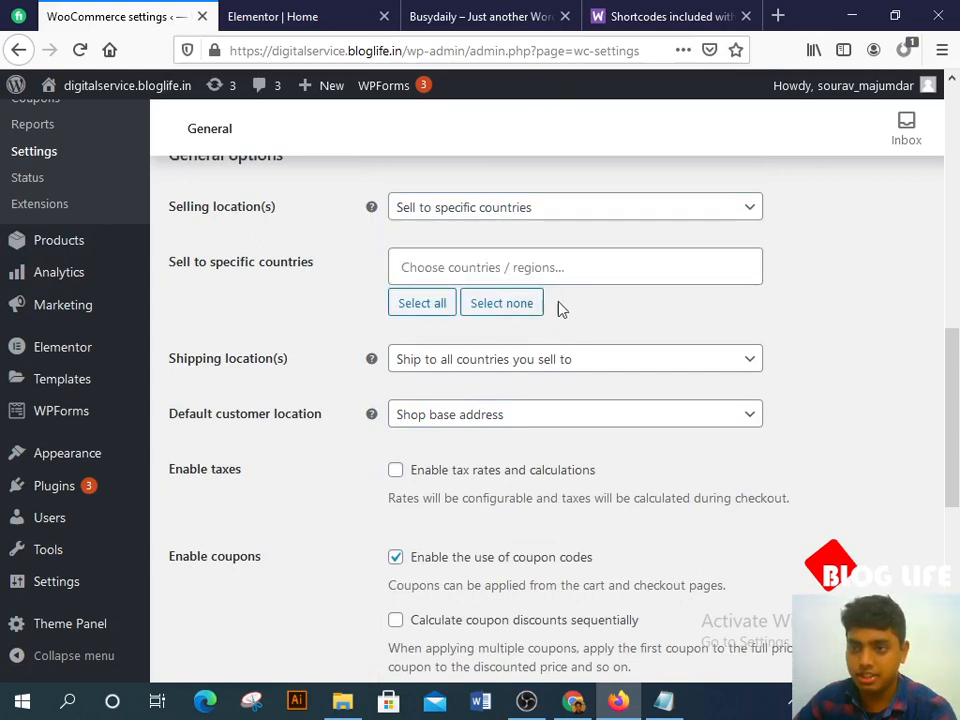
{"action": "left_click", "coordinate": [500, 210]}
{"action": "left_click", "coordinate": [466, 236]}
{"action": "left_click", "coordinate": [342, 275]}
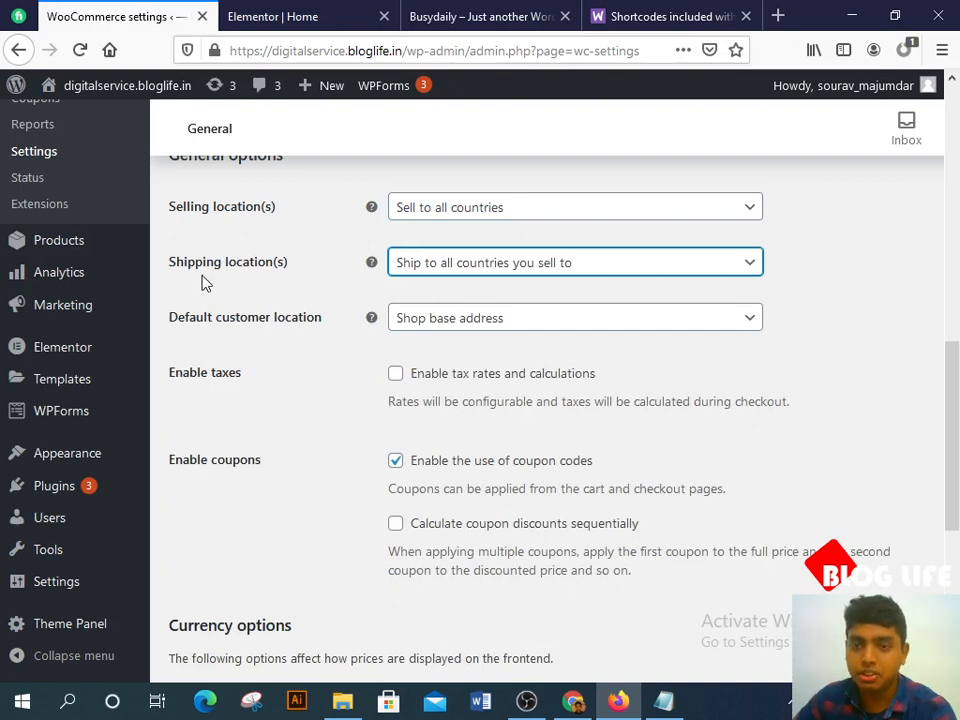
{"action": "left_click", "coordinate": [491, 262]}
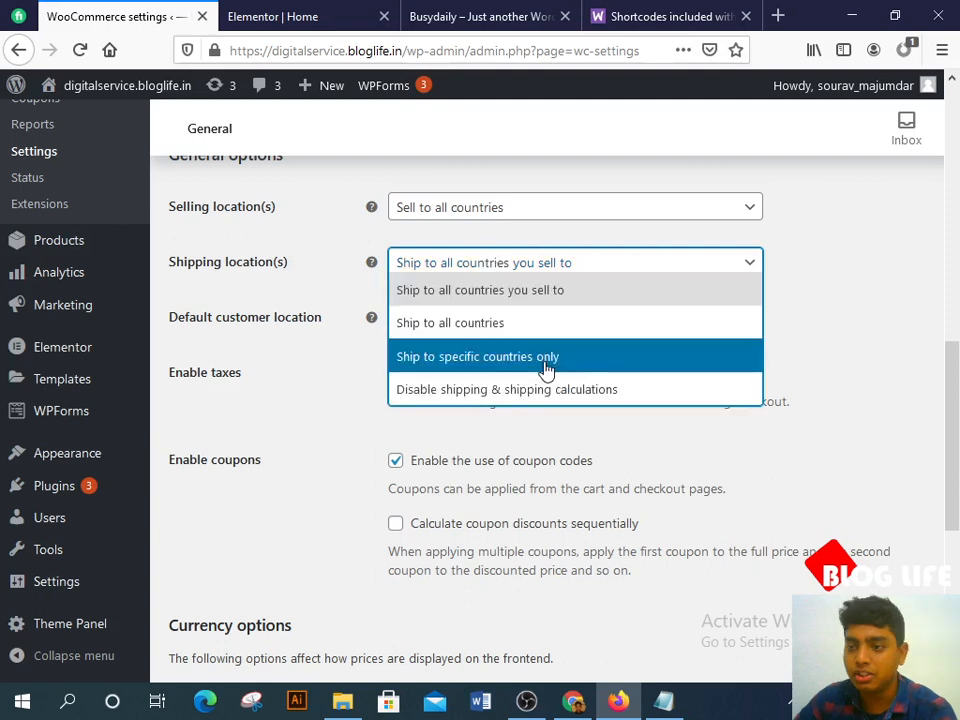
{"action": "left_click", "coordinate": [662, 190]}
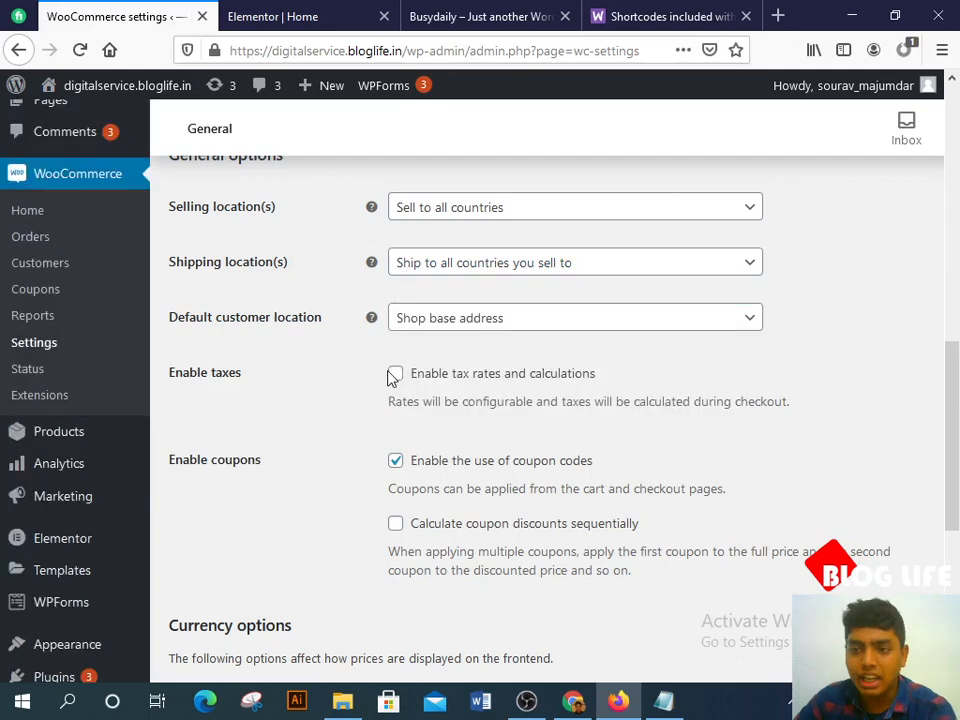
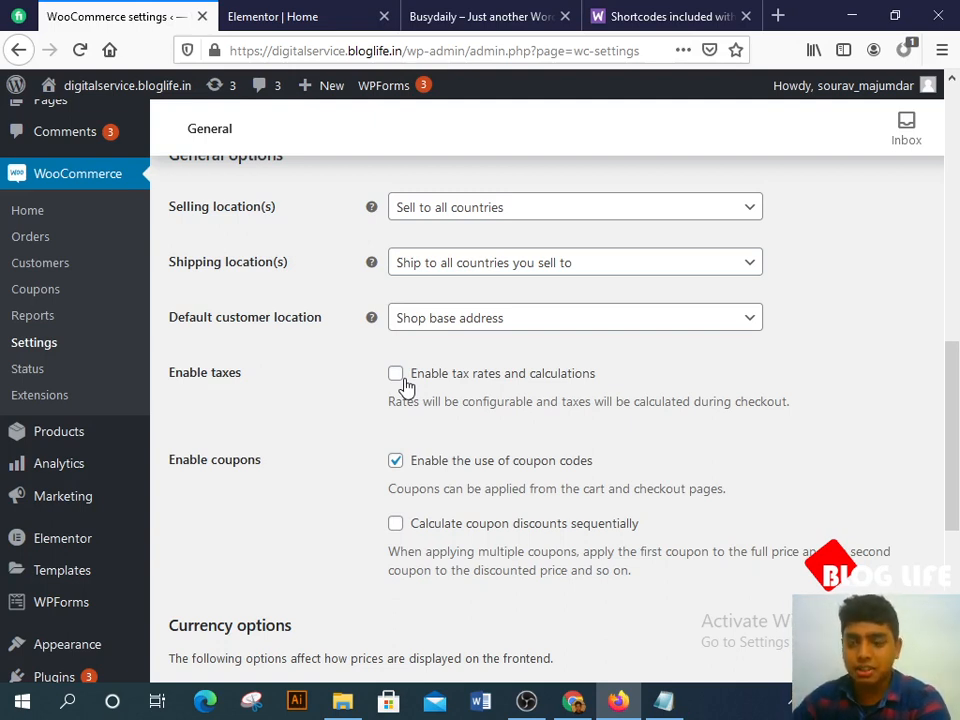
Step: Search 'rup' in the Currency list, choose Indian rupee (₹), and save the general settings
{"action": "scroll", "coordinate": [418, 380], "scroll_direction": "down", "scroll_amount": 3}
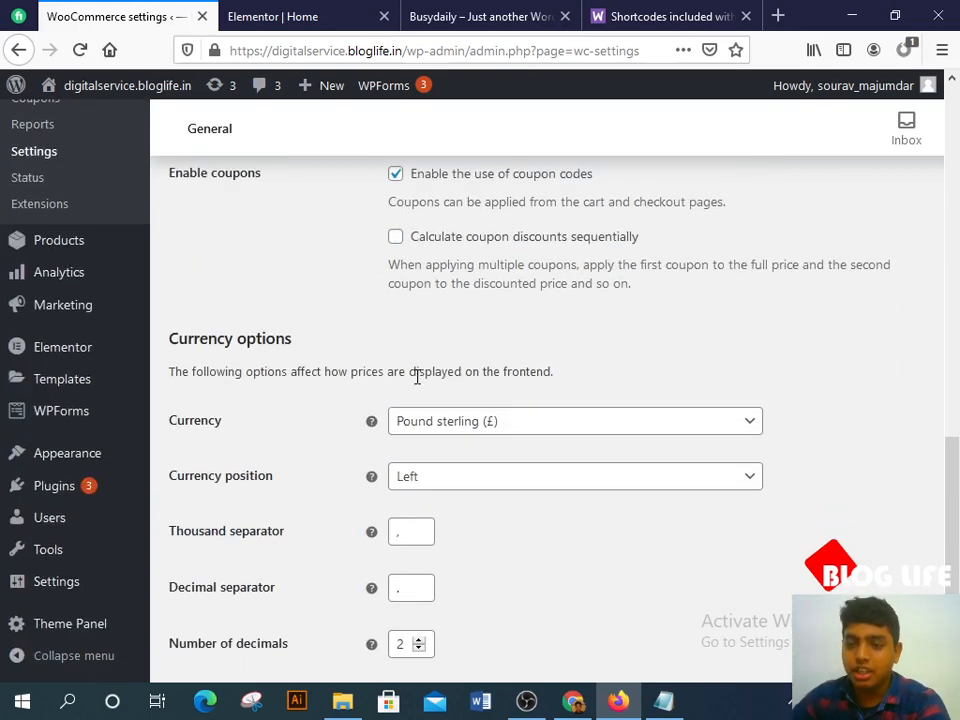
{"action": "scroll", "coordinate": [252, 287], "scroll_direction": "up", "scroll_amount": 1}
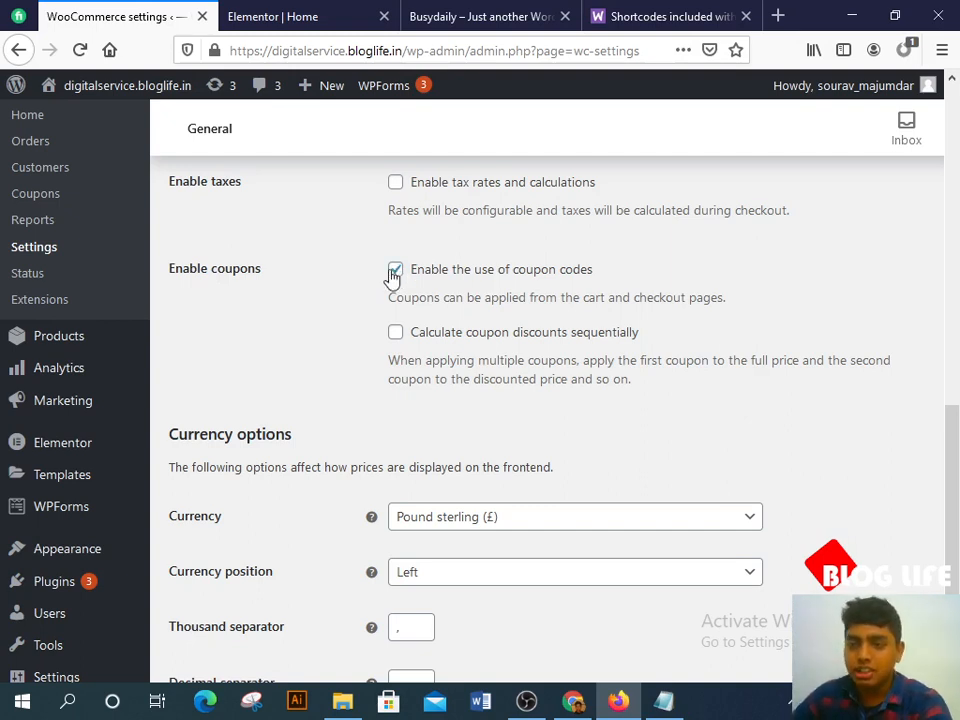
{"action": "scroll", "coordinate": [250, 295], "scroll_direction": "down", "scroll_amount": 2}
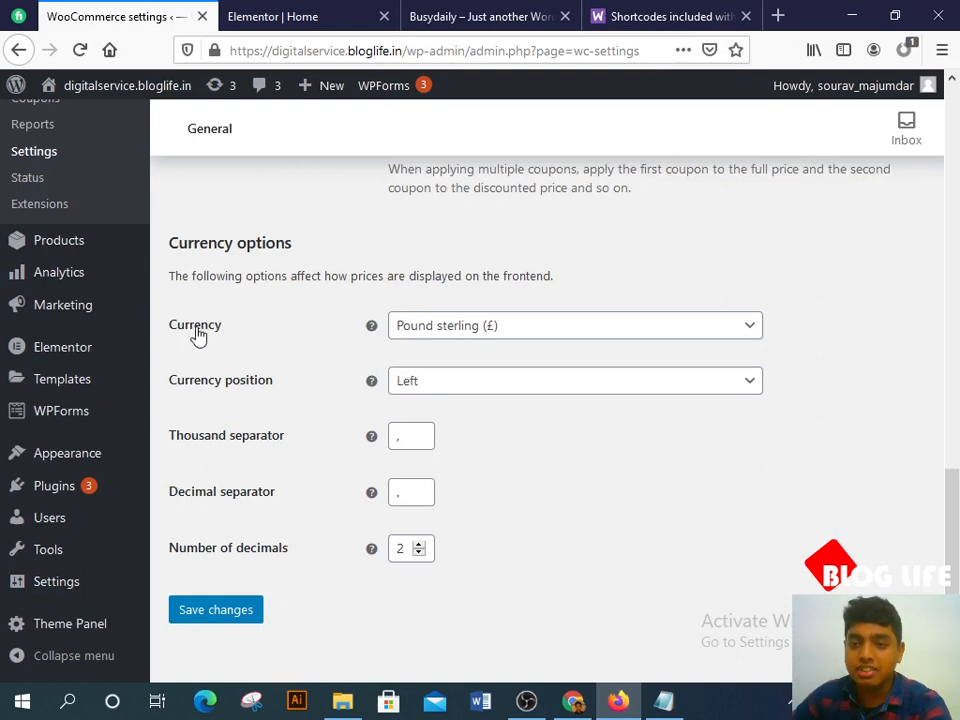
{"action": "left_click", "coordinate": [523, 334]}
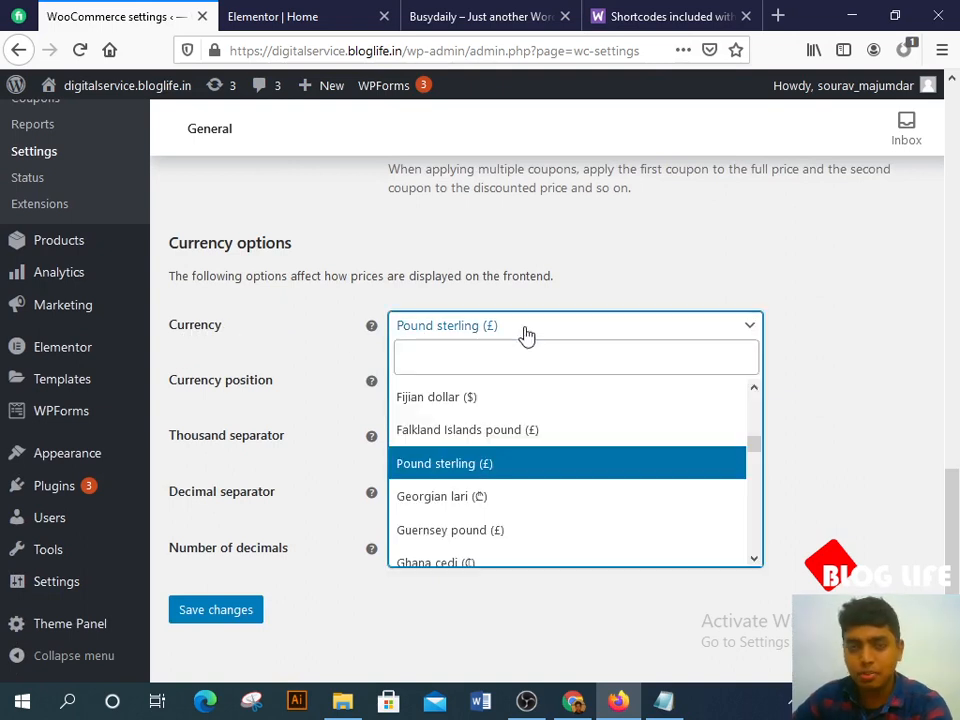
{"action": "type", "text": "rupp"}
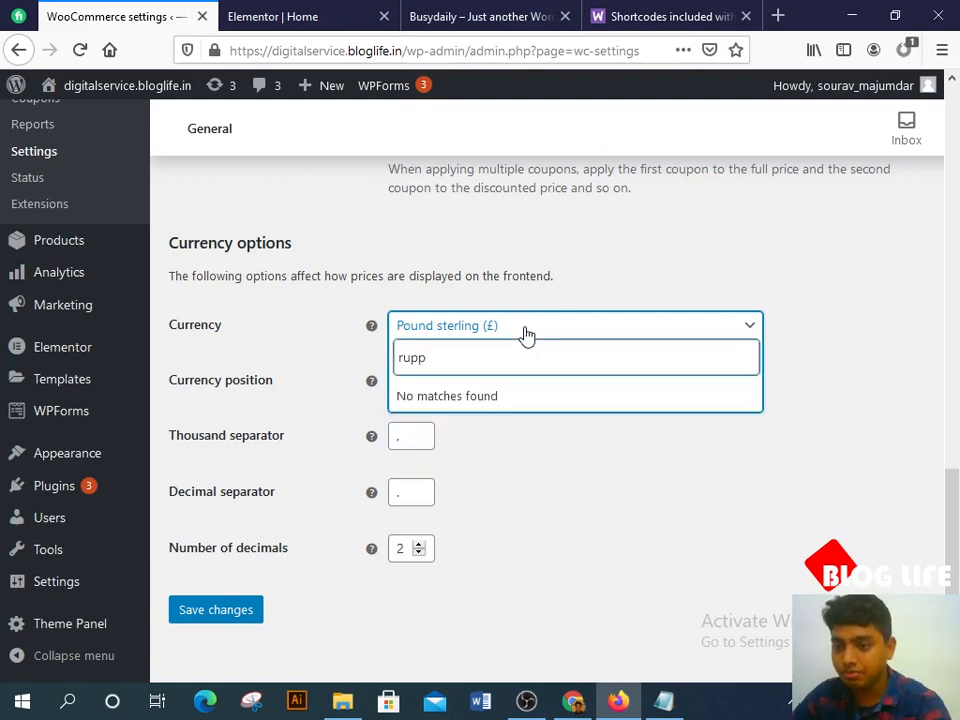
{"action": "key", "text": "BackSpace"}
{"action": "key", "text": "BackSpace"}
{"action": "key", "text": "BackSpace"}
{"action": "key", "text": "BackSpace"}
{"action": "type", "text": "inr"}
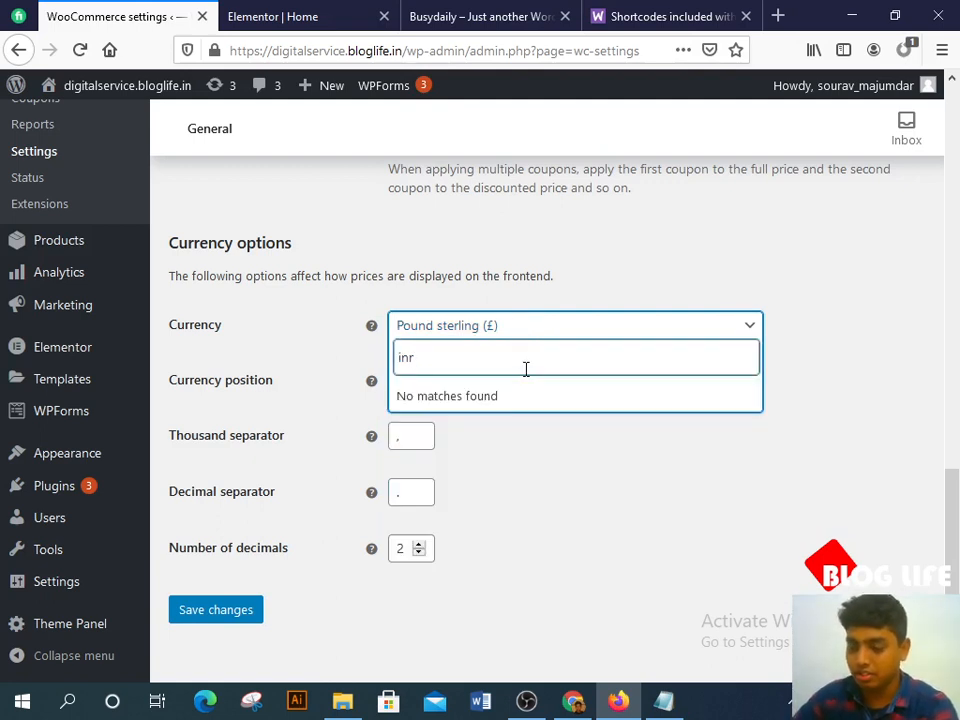
{"action": "key", "text": "BackSpace"}
{"action": "key", "text": "BackSpace"}
{"action": "key", "text": "BackSpace"}
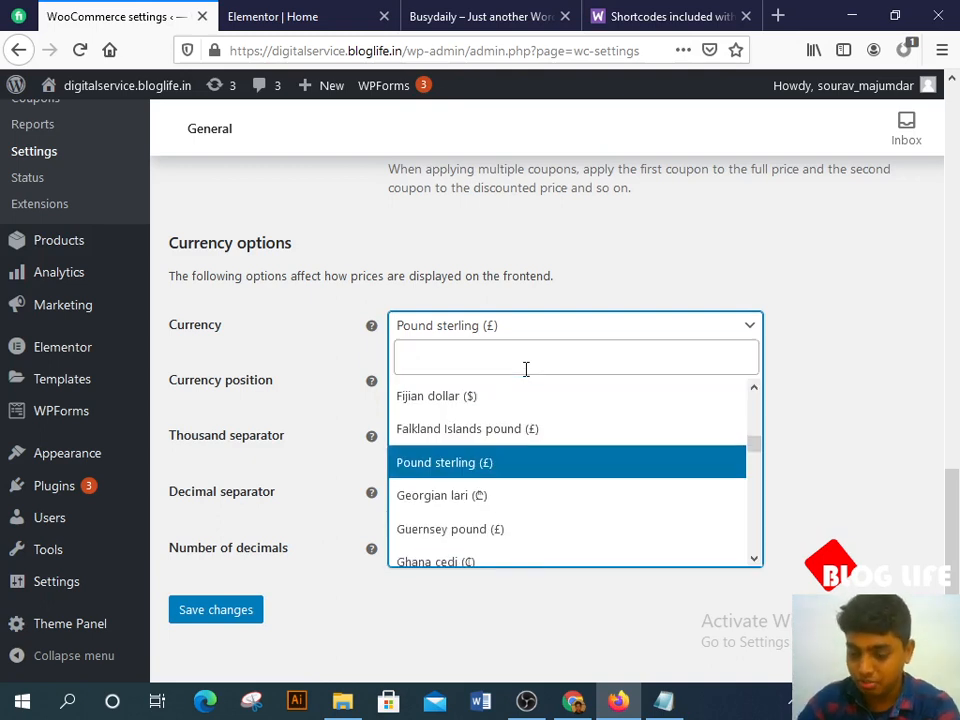
{"action": "type", "text": "rup"}
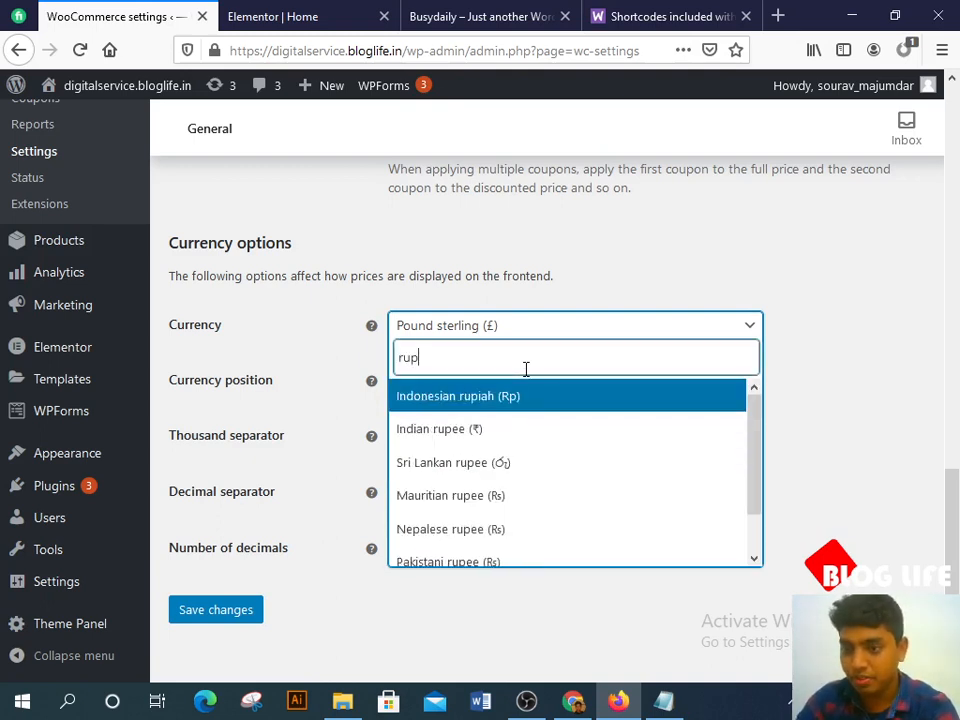
{"action": "left_click", "coordinate": [533, 430]}
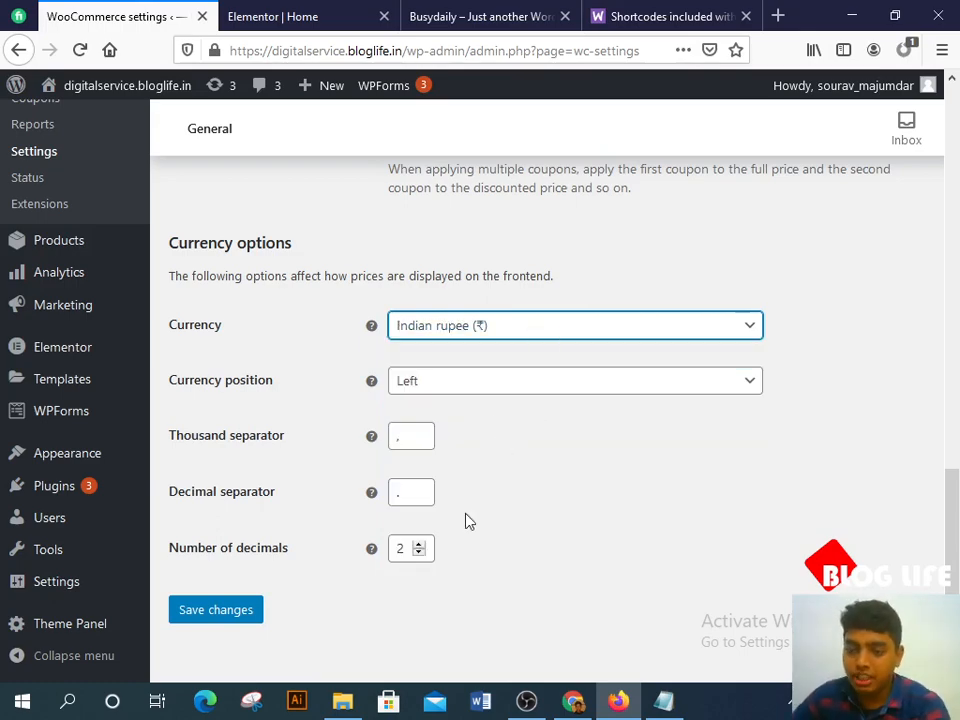
{"action": "left_click", "coordinate": [224, 612]}
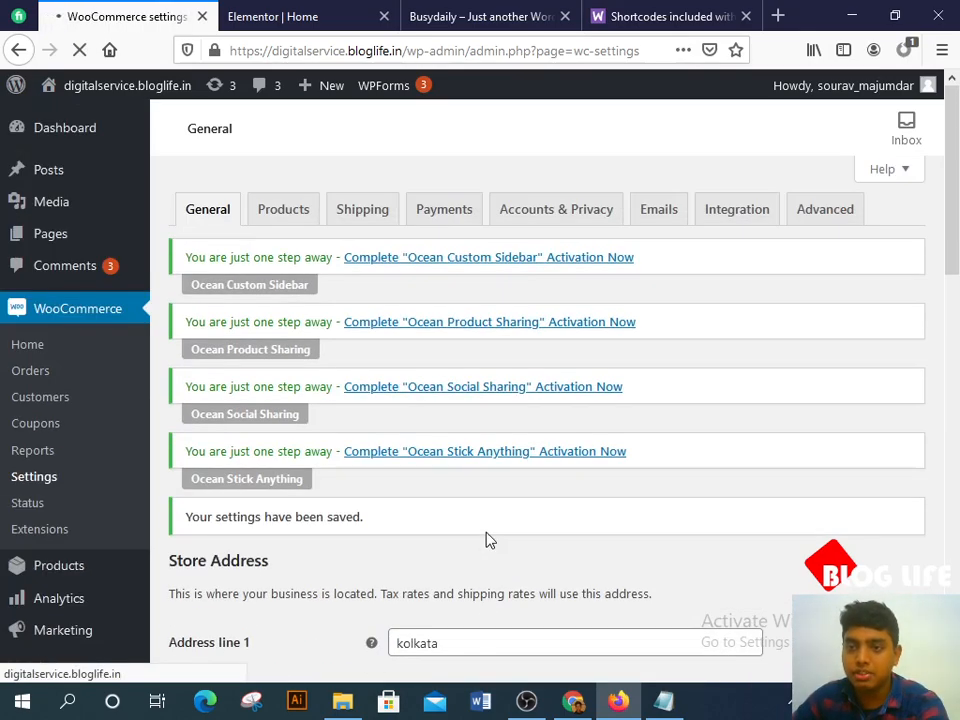
{"action": "left_click", "coordinate": [297, 222]}
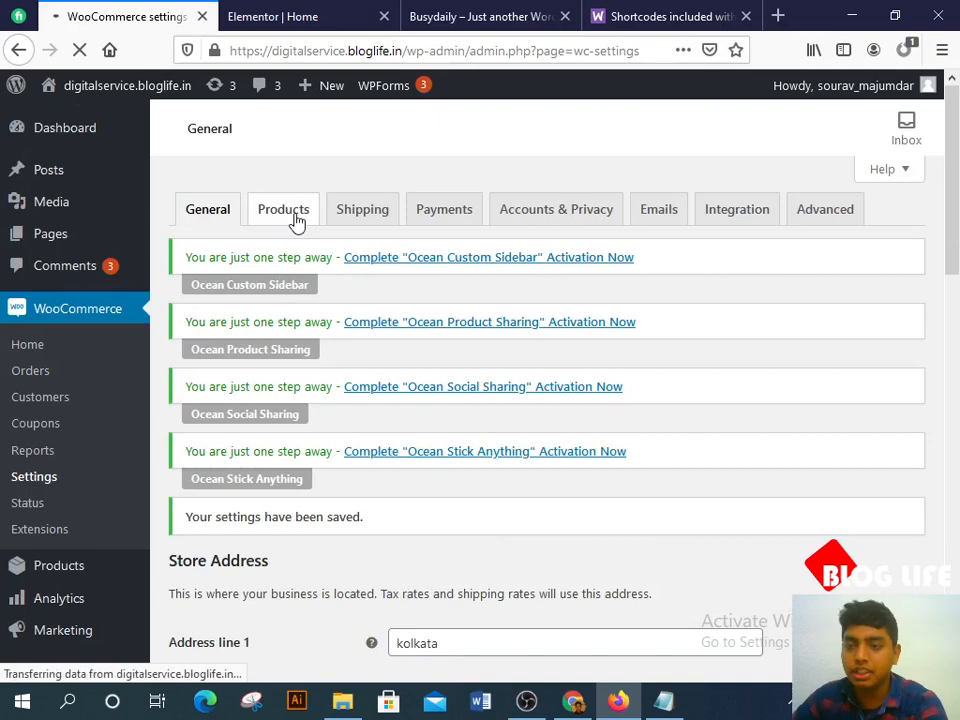
Step: Review the Products settings (Shop page, weight in kg, dimensions in cm), then go to Shipping
{"action": "left_click", "coordinate": [285, 214]}
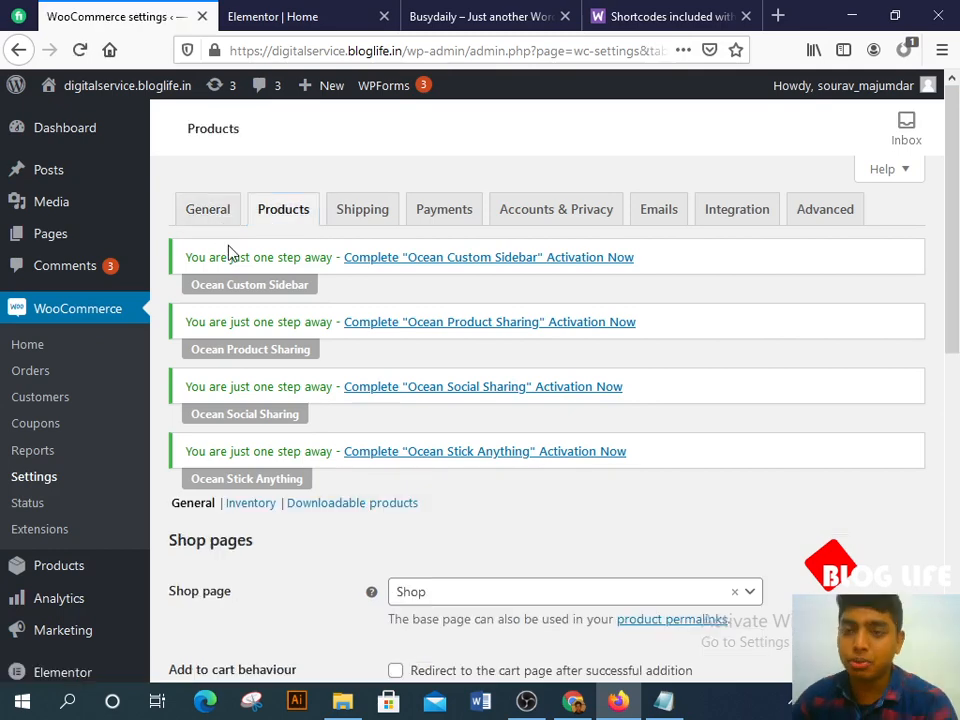
{"action": "scroll", "coordinate": [375, 332], "scroll_direction": "down", "scroll_amount": 4}
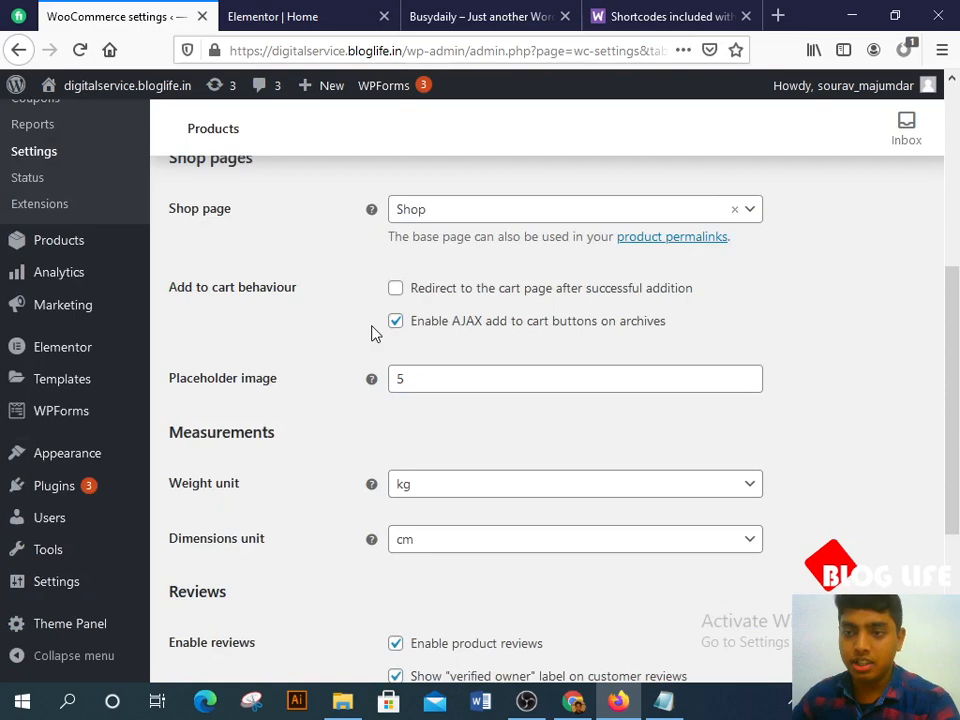
{"action": "scroll", "coordinate": [298, 260], "scroll_direction": "up", "scroll_amount": 3}
{"action": "scroll", "coordinate": [364, 229], "scroll_direction": "down", "scroll_amount": 4}
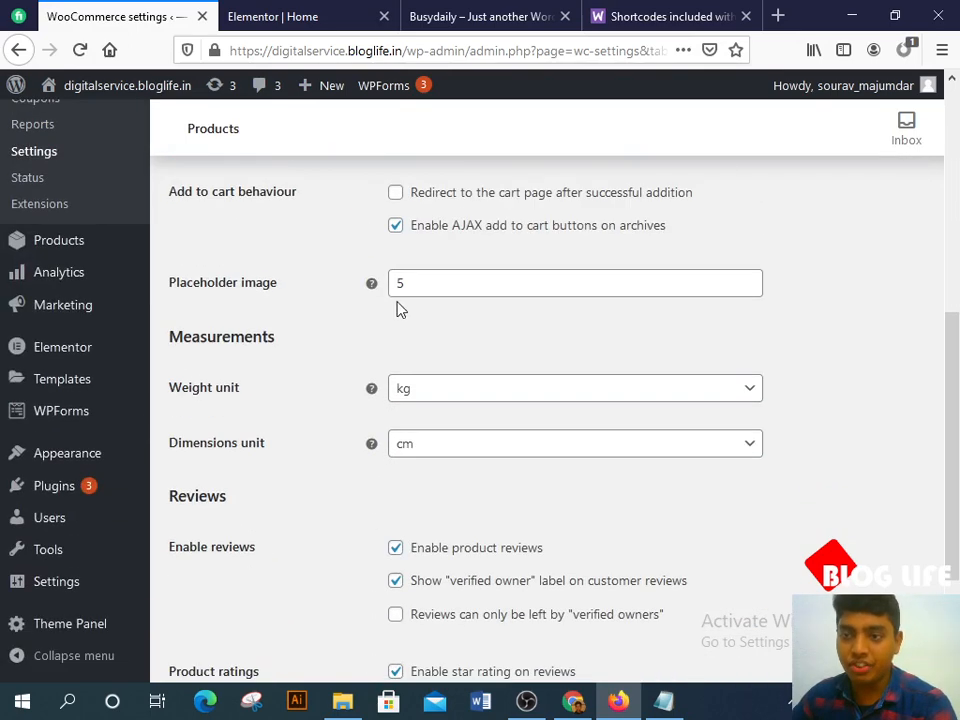
{"action": "scroll", "coordinate": [397, 309], "scroll_direction": "down", "scroll_amount": 3}
{"action": "scroll", "coordinate": [400, 350], "scroll_direction": "up", "scroll_amount": 8}
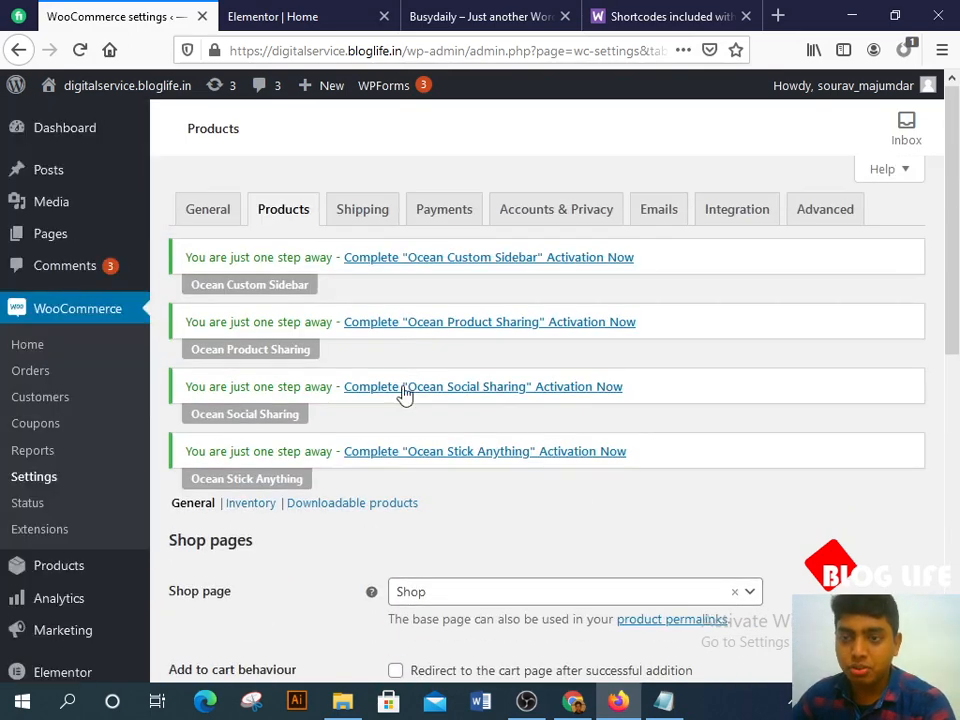
{"action": "left_click", "coordinate": [371, 229]}
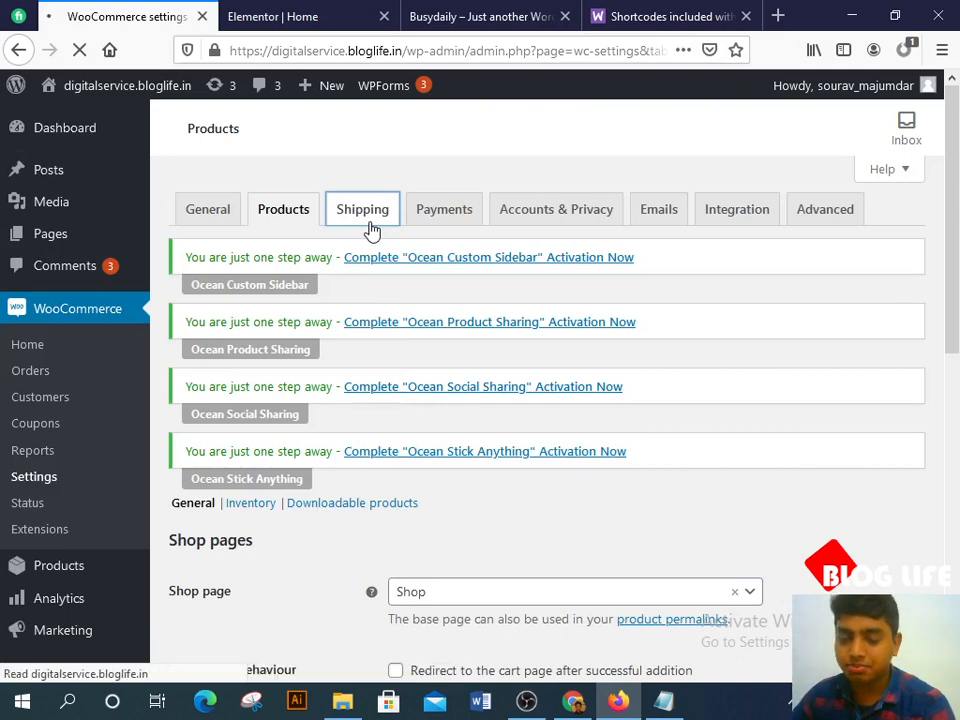
Step: Start a new shipping zone from the empty Shipping zones list
{"action": "scroll", "coordinate": [380, 340], "scroll_direction": "down", "scroll_amount": 10}
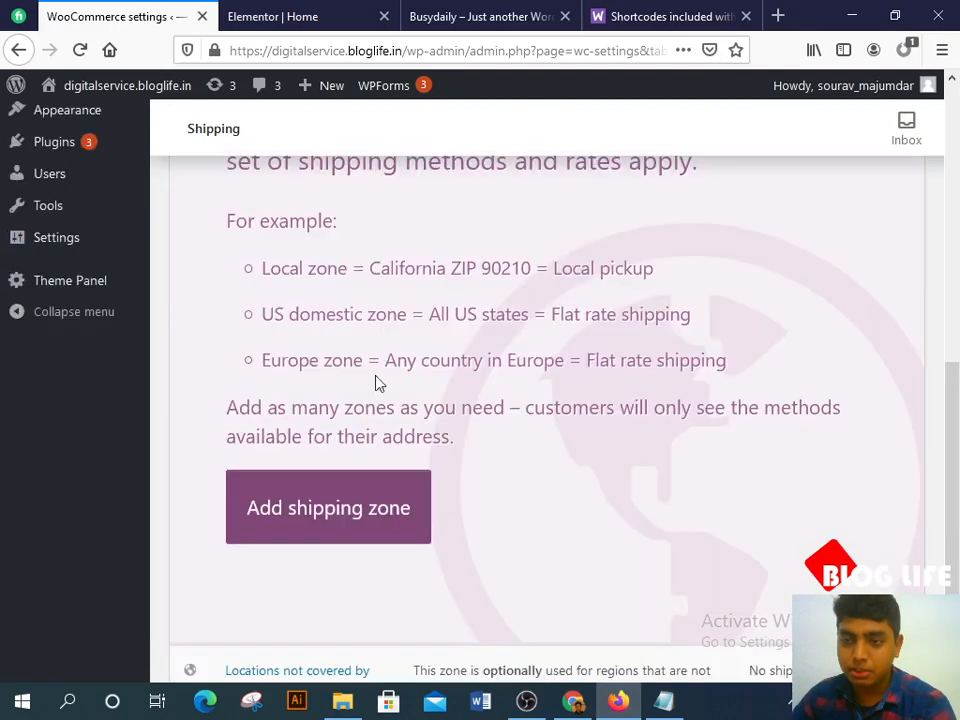
{"action": "left_click", "coordinate": [371, 484]}
{"action": "scroll", "coordinate": [392, 426], "scroll_direction": "up", "scroll_amount": 4}
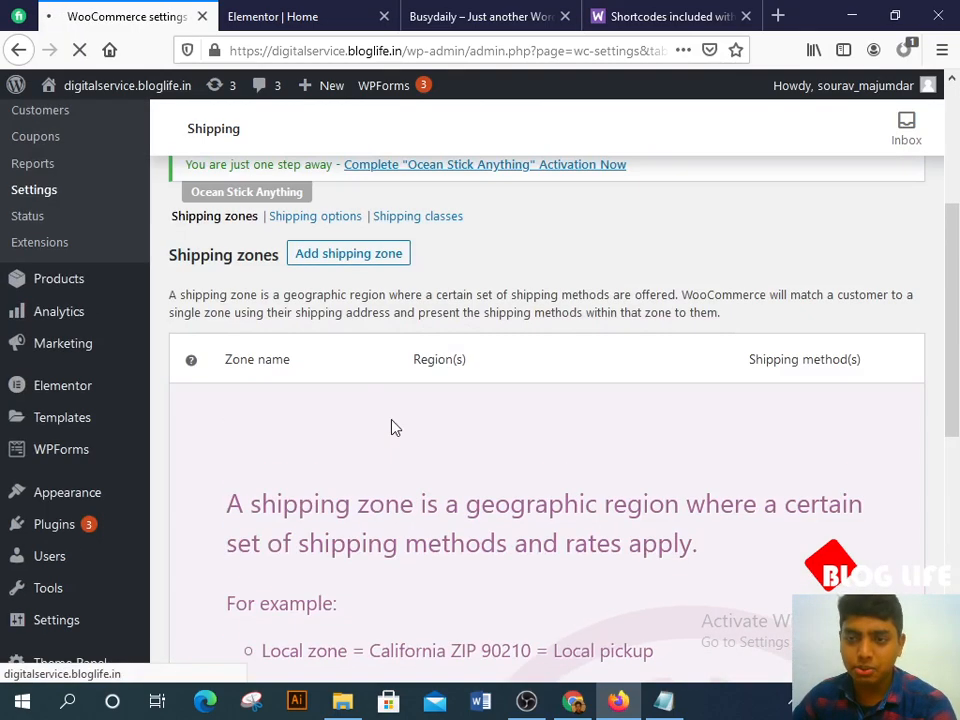
{"action": "scroll", "coordinate": [390, 426], "scroll_direction": "down", "scroll_amount": 2}
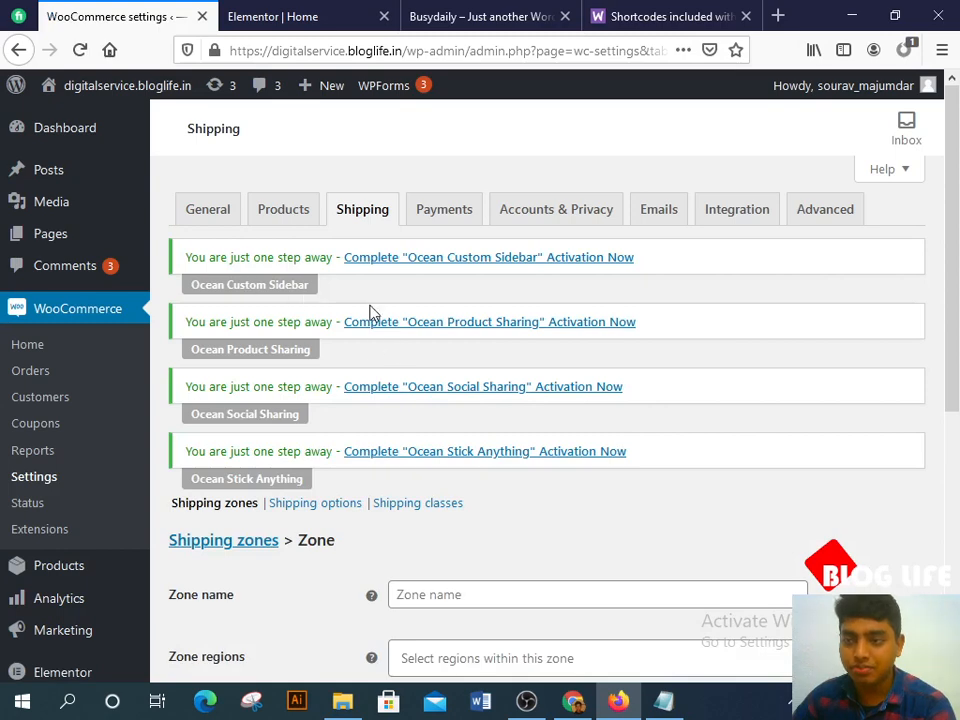
Step: Name the zone India, add West Bengal, India as its region, and save it
{"action": "scroll", "coordinate": [370, 313], "scroll_direction": "down", "scroll_amount": 3}
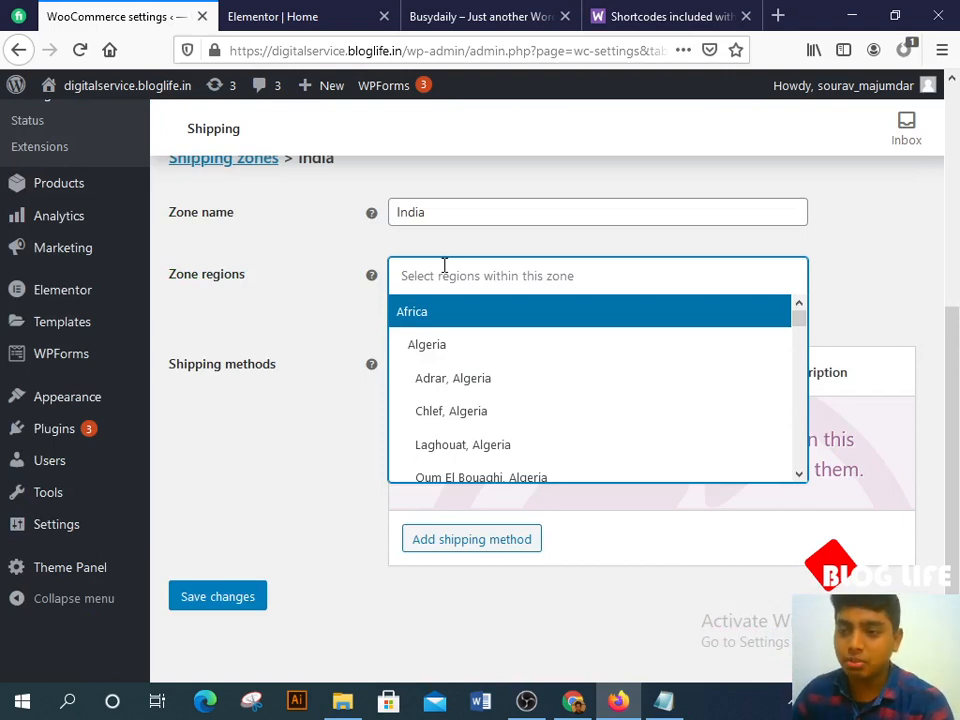
{"action": "left_click", "coordinate": [444, 274]}
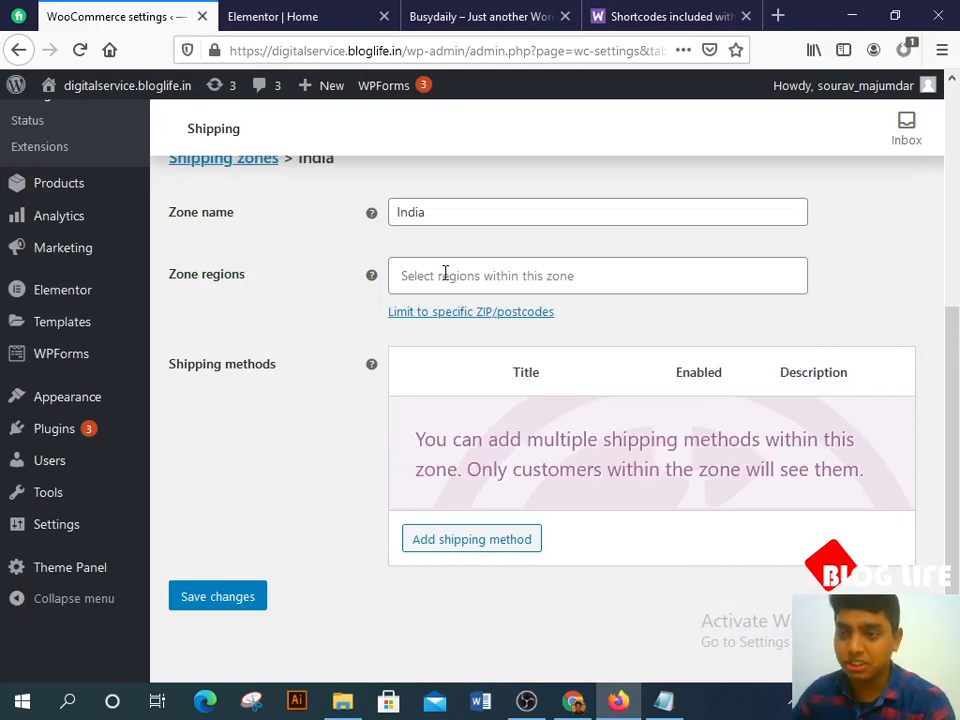
{"action": "left_click", "coordinate": [444, 274]}
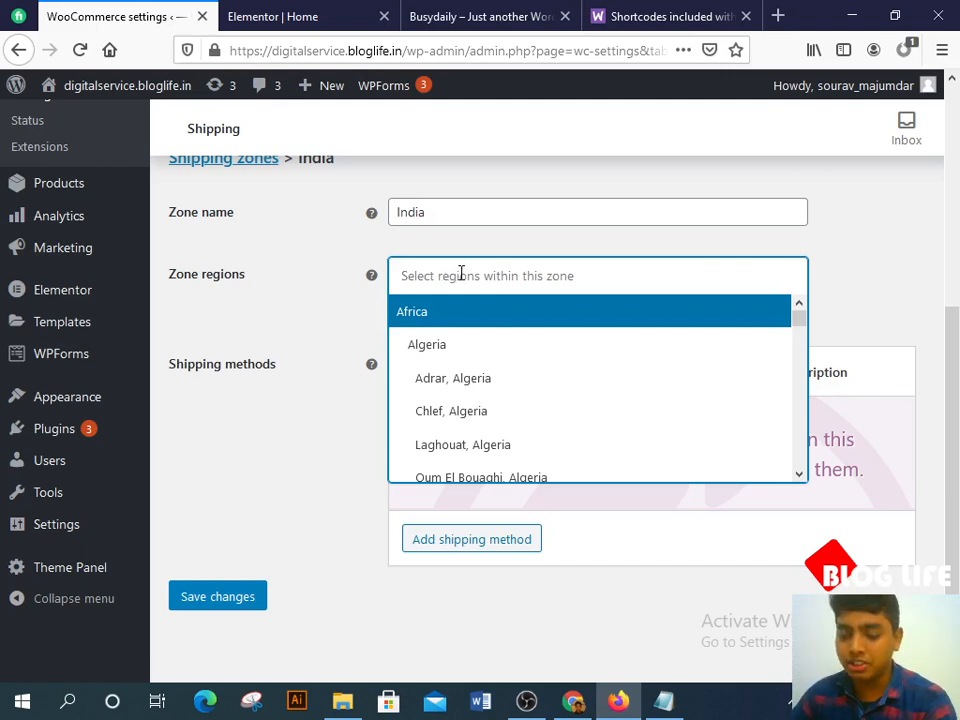
{"action": "type", "text": "we"}
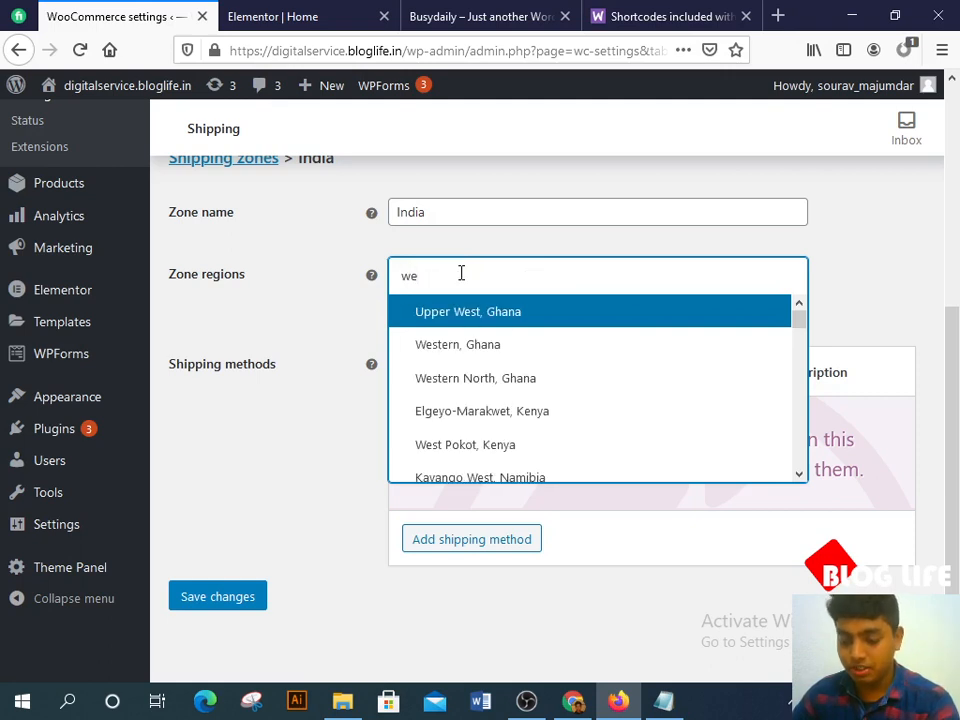
{"action": "type", "text": "st b"}
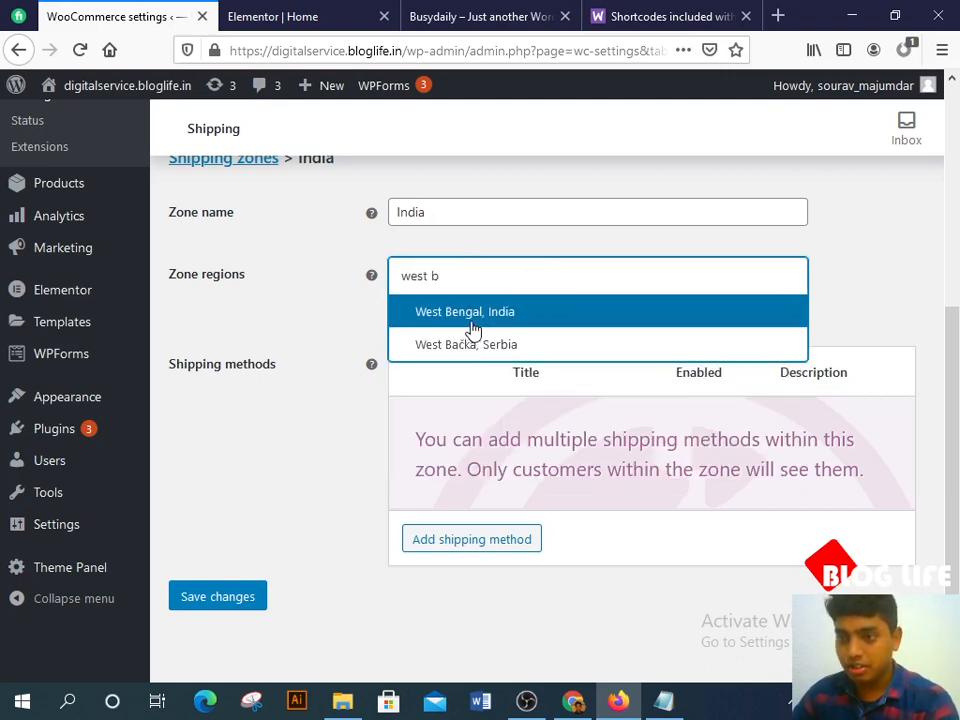
{"action": "left_click", "coordinate": [472, 323]}
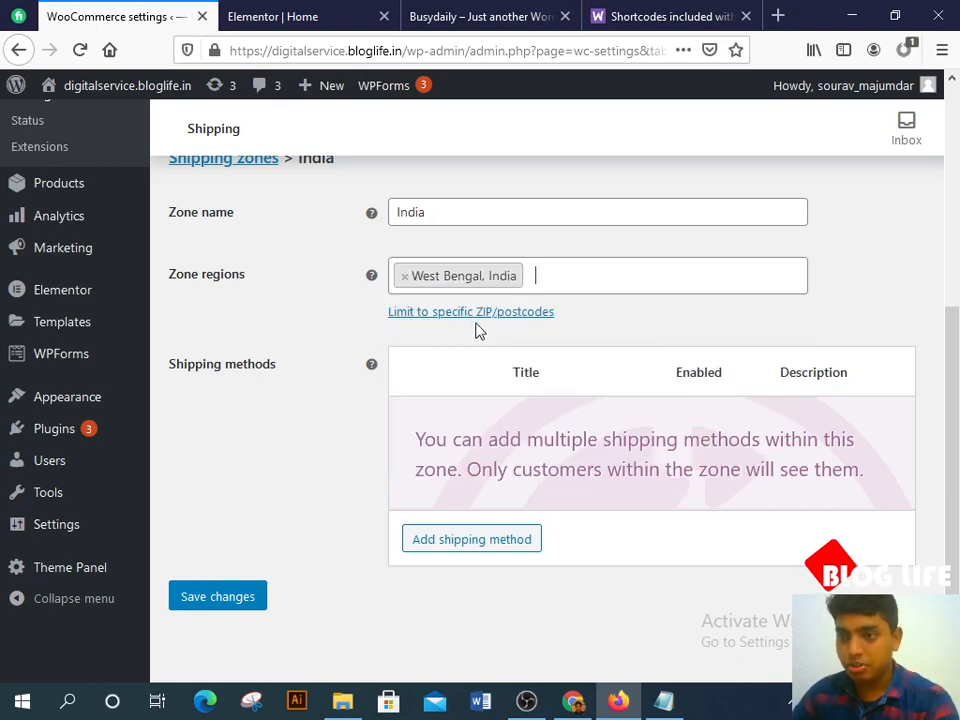
{"action": "left_click", "coordinate": [216, 597]}
{"action": "scroll", "coordinate": [319, 536], "scroll_direction": "up", "scroll_amount": 3}
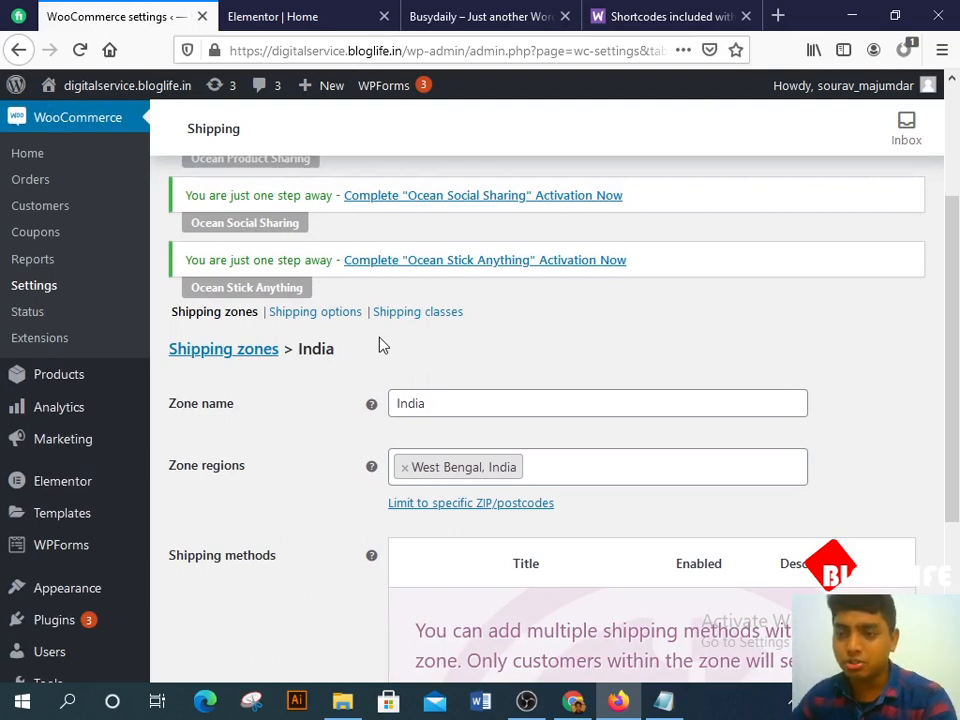
Step: Scroll to the India zone's Shipping methods and start adding a method
{"action": "scroll", "coordinate": [381, 345], "scroll_direction": "down", "scroll_amount": 2}
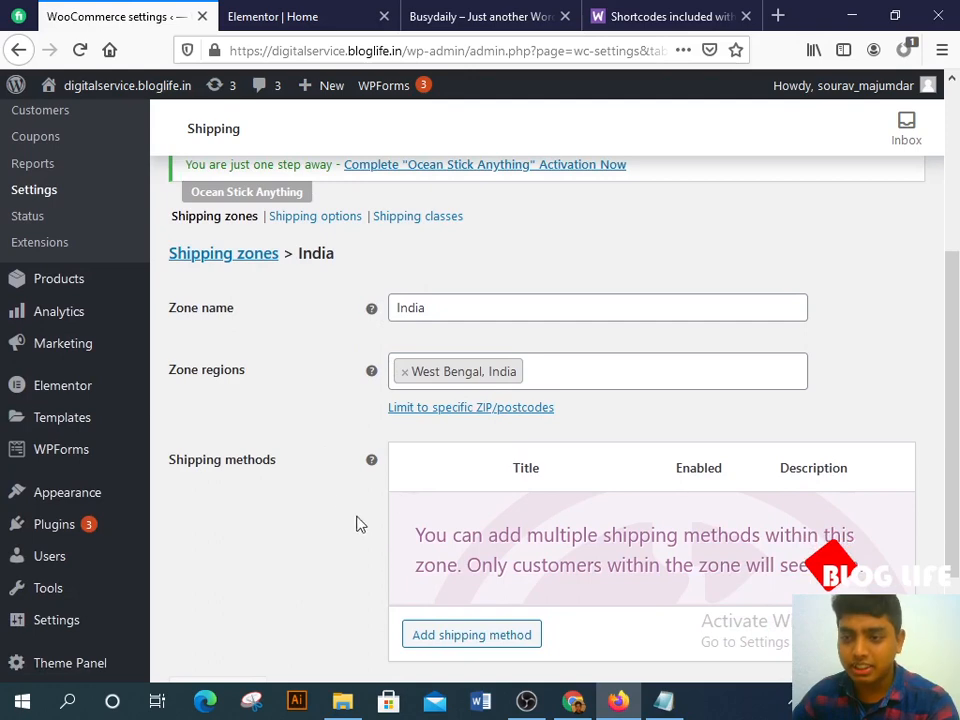
{"action": "scroll", "coordinate": [420, 500], "scroll_direction": "down", "scroll_amount": 3}
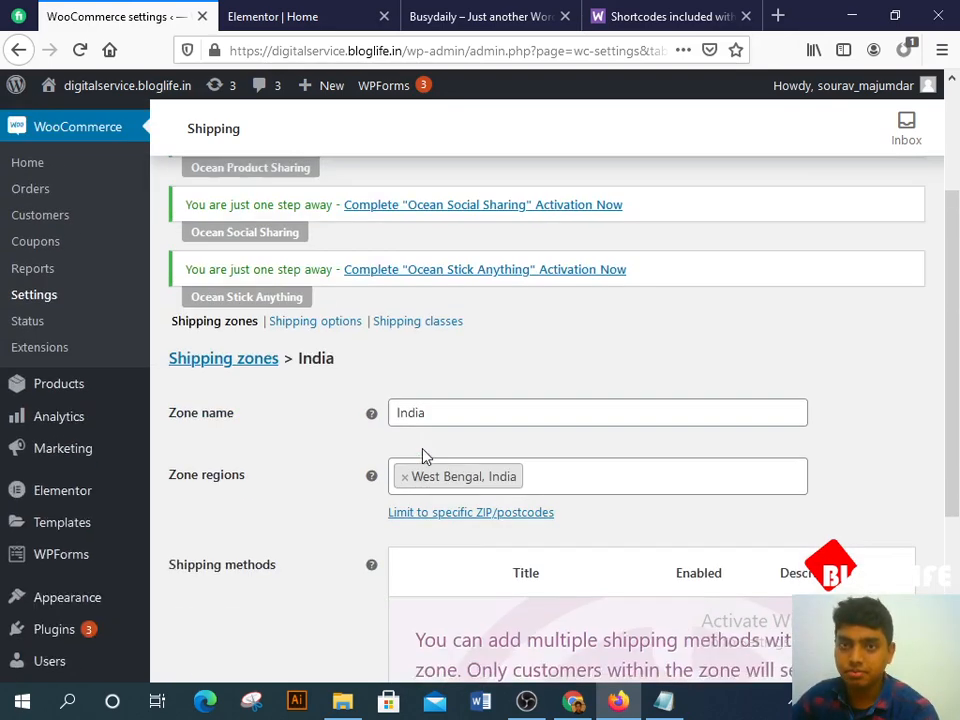
{"action": "scroll", "coordinate": [424, 454], "scroll_direction": "down", "scroll_amount": 3}
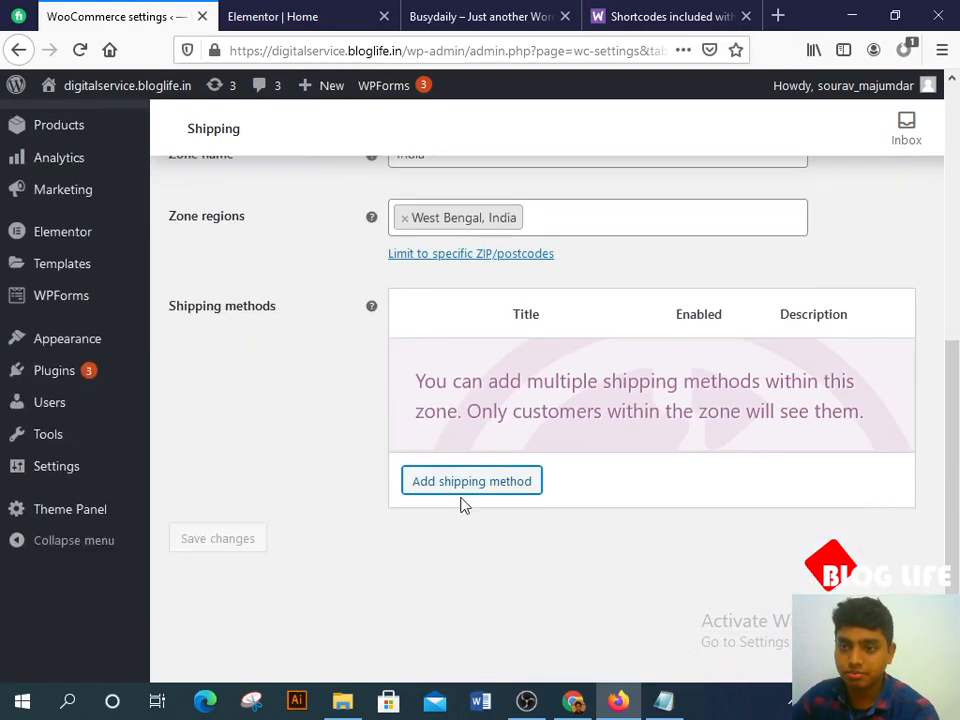
{"action": "left_click", "coordinate": [461, 489]}
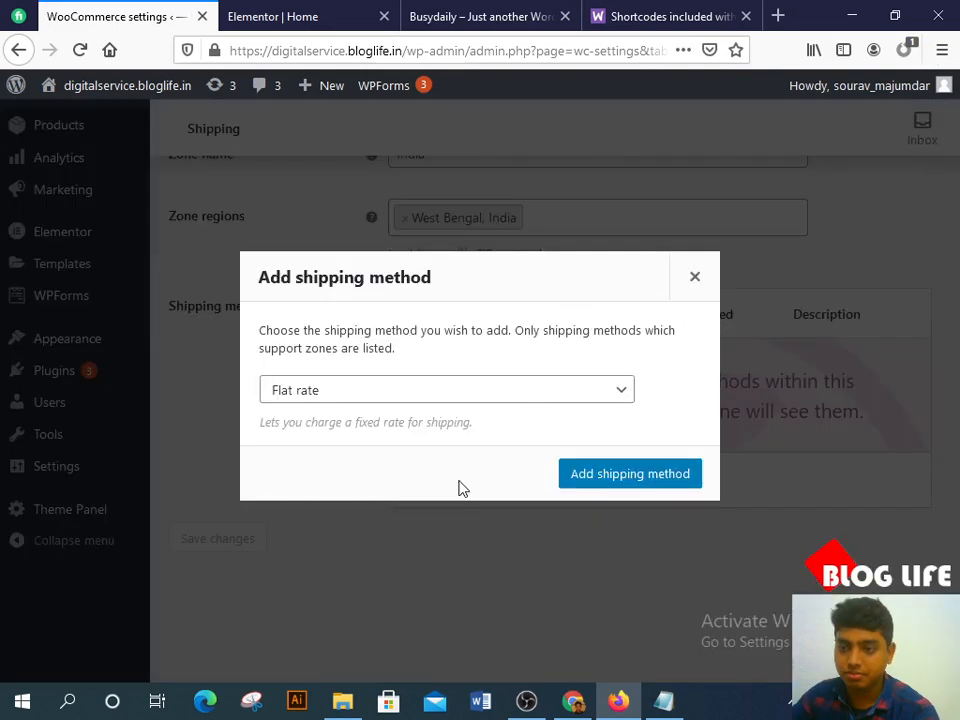
Step: Add a Flat rate shipping method to the India zone
{"action": "left_click", "coordinate": [353, 389]}
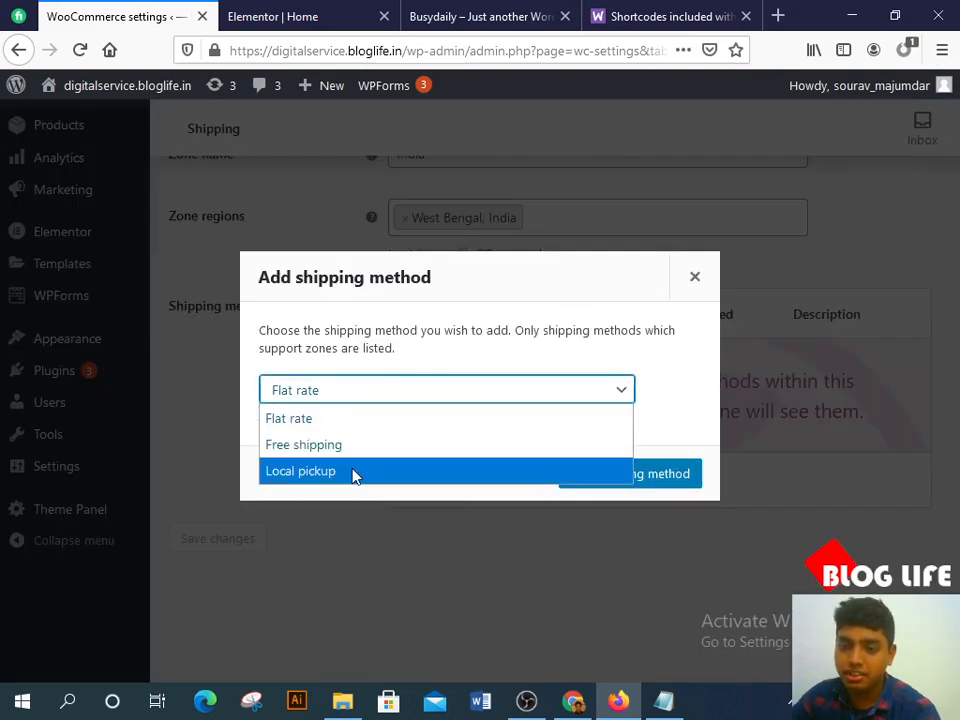
{"action": "left_click", "coordinate": [372, 405]}
{"action": "left_click", "coordinate": [572, 476]}
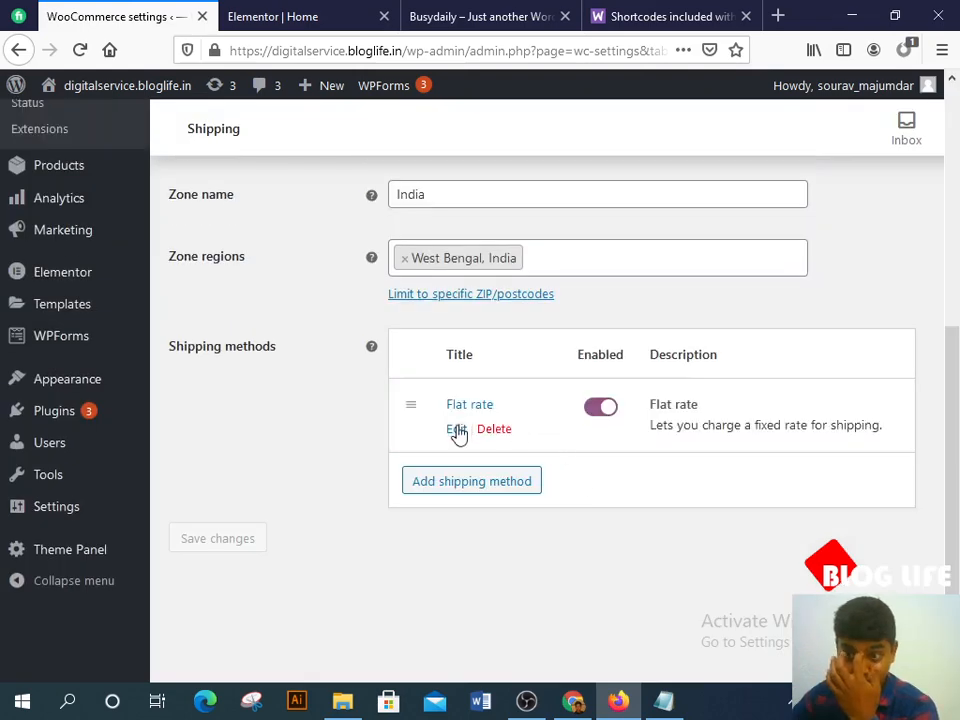
Step: Change the Flat rate method's title to 'Delivery'
{"action": "left_click", "coordinate": [456, 429]}
{"action": "triple_click", "coordinate": [452, 327]}
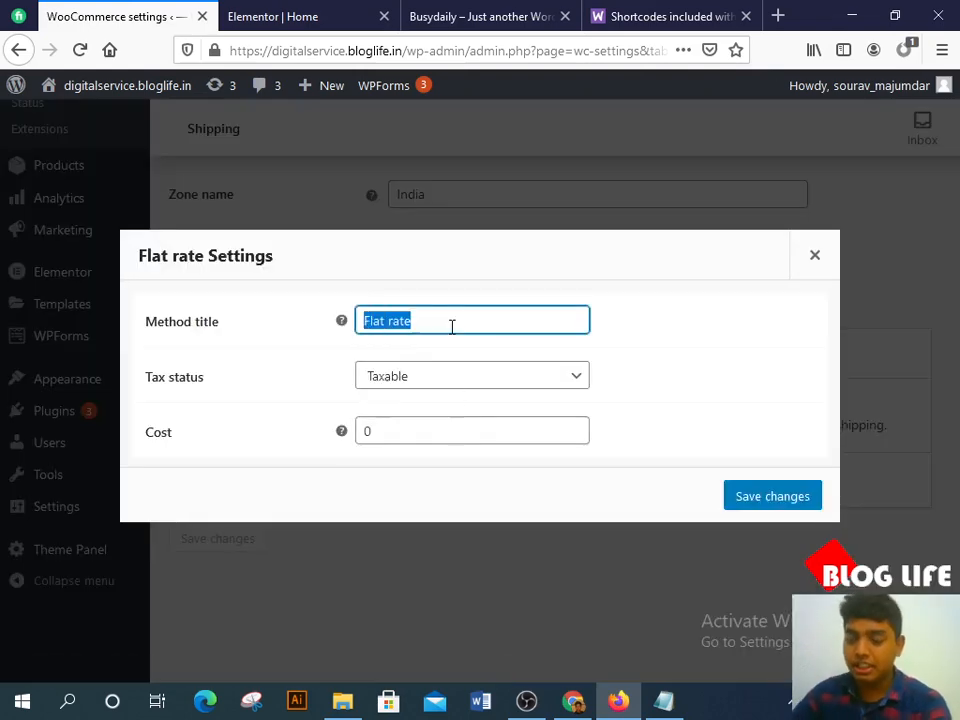
{"action": "key", "text": "BackSpace"}
{"action": "type", "text": "Deli"}
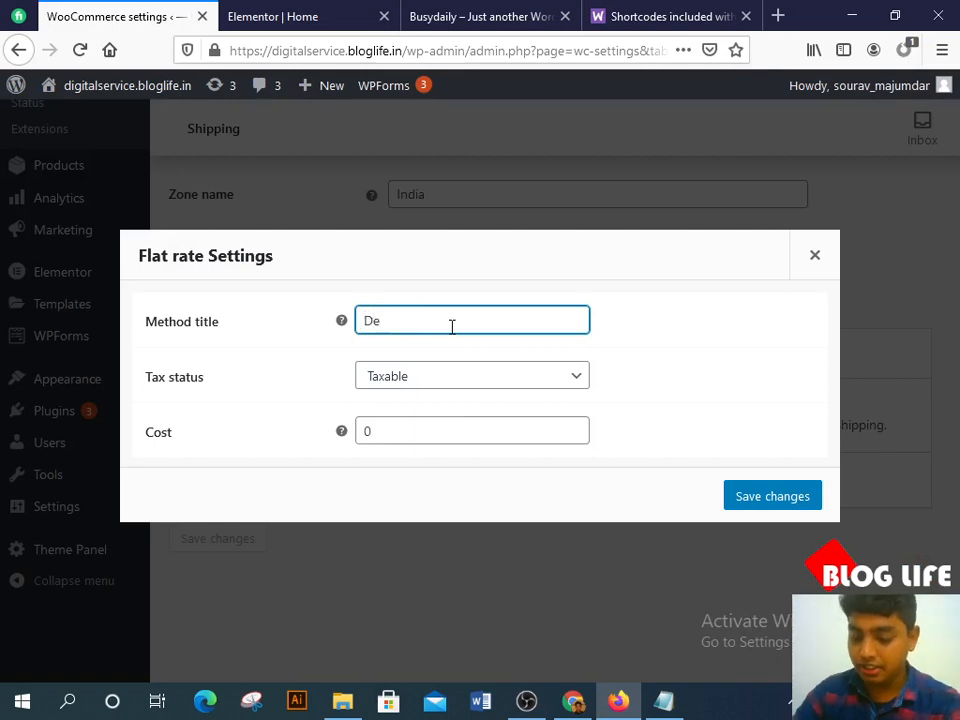
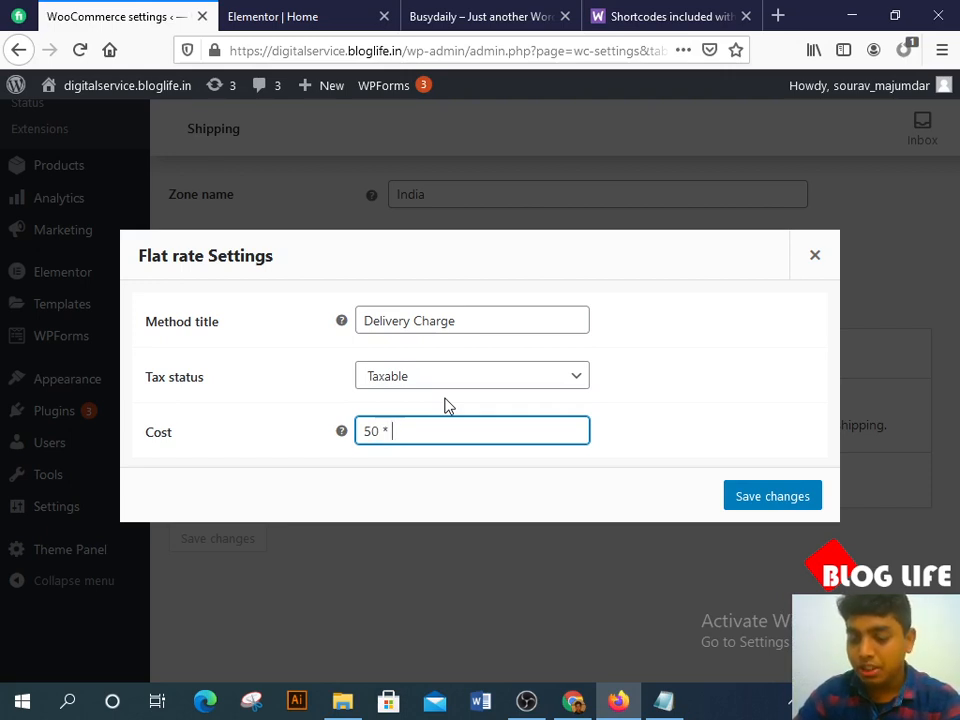
Step: Complete the Delivery Charge flat rate cost as 50 * [qty], charging 50 per item
{"action": "type", "text": "["}
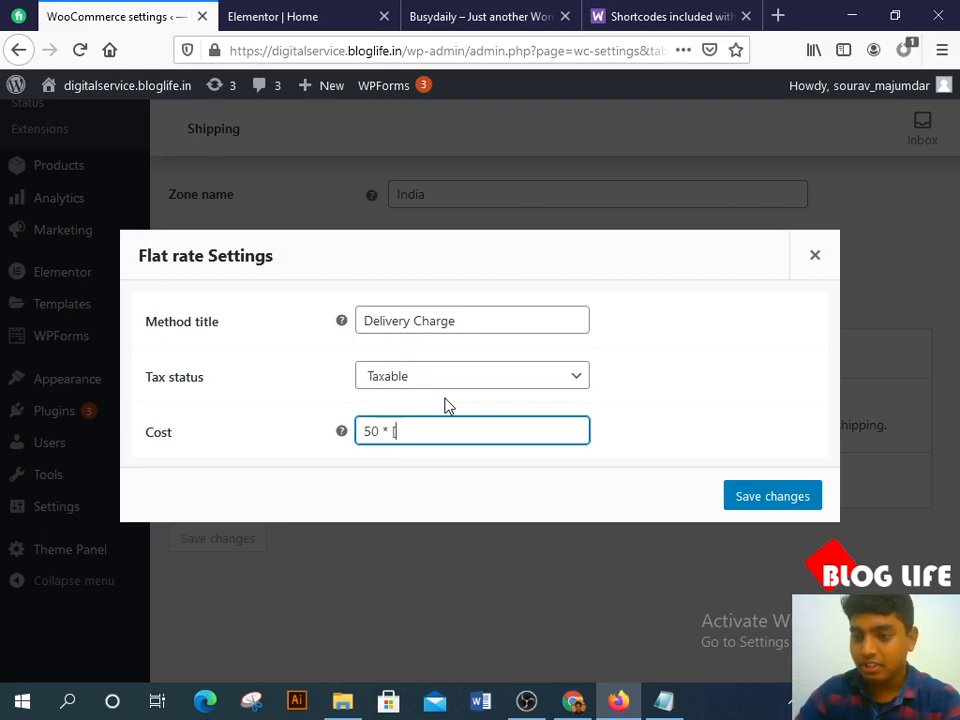
{"action": "type", "text": "qty]"}
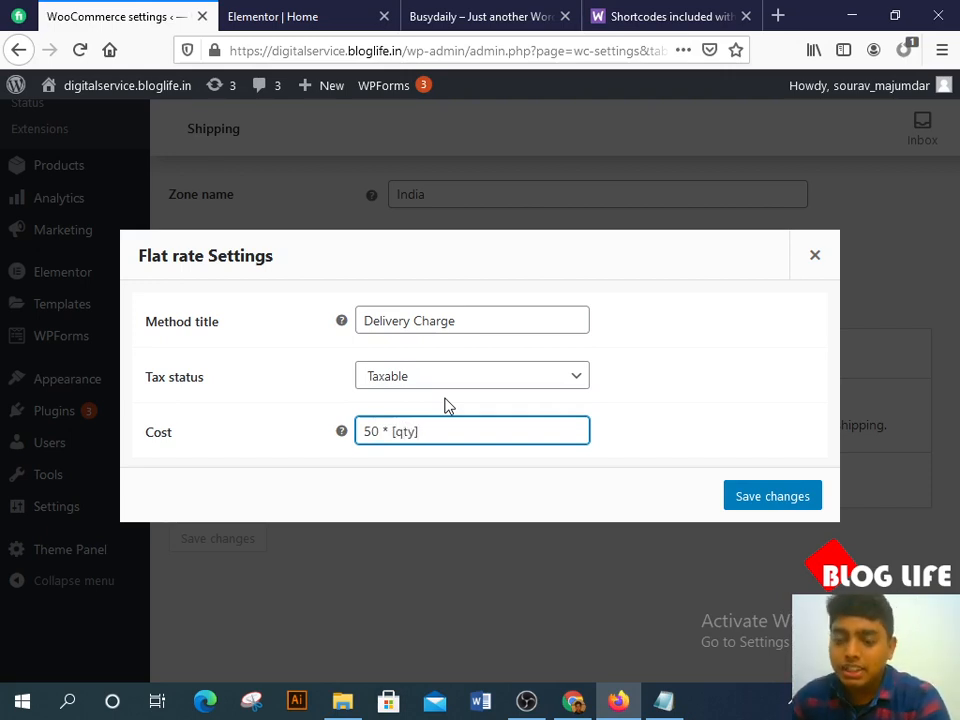
{"action": "mouse_move", "coordinate": [342, 436]}
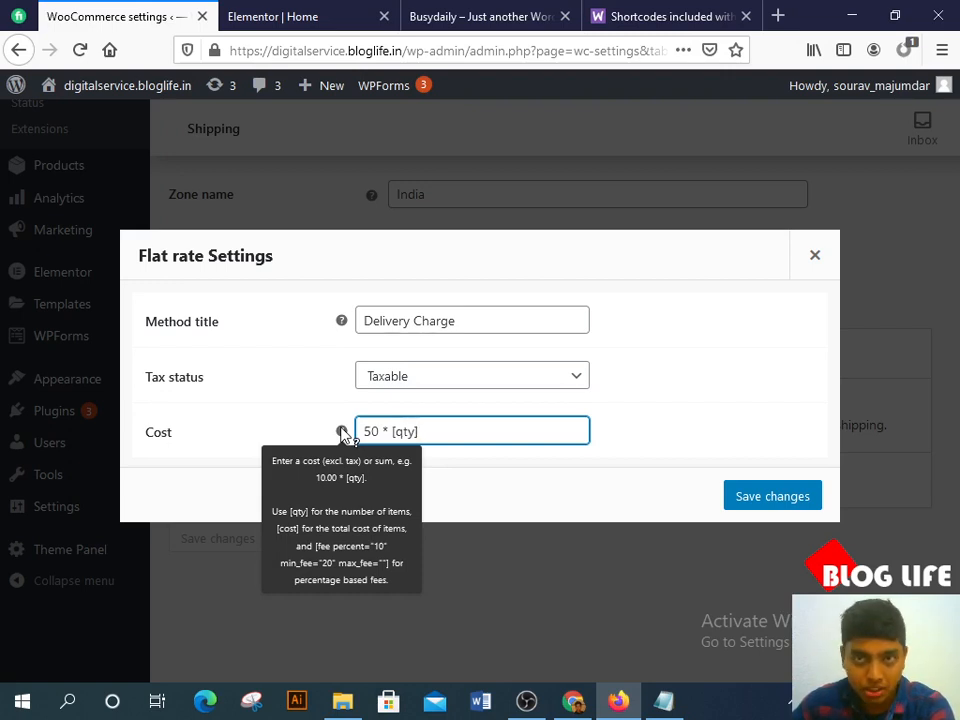
{"action": "left_click", "coordinate": [617, 456]}
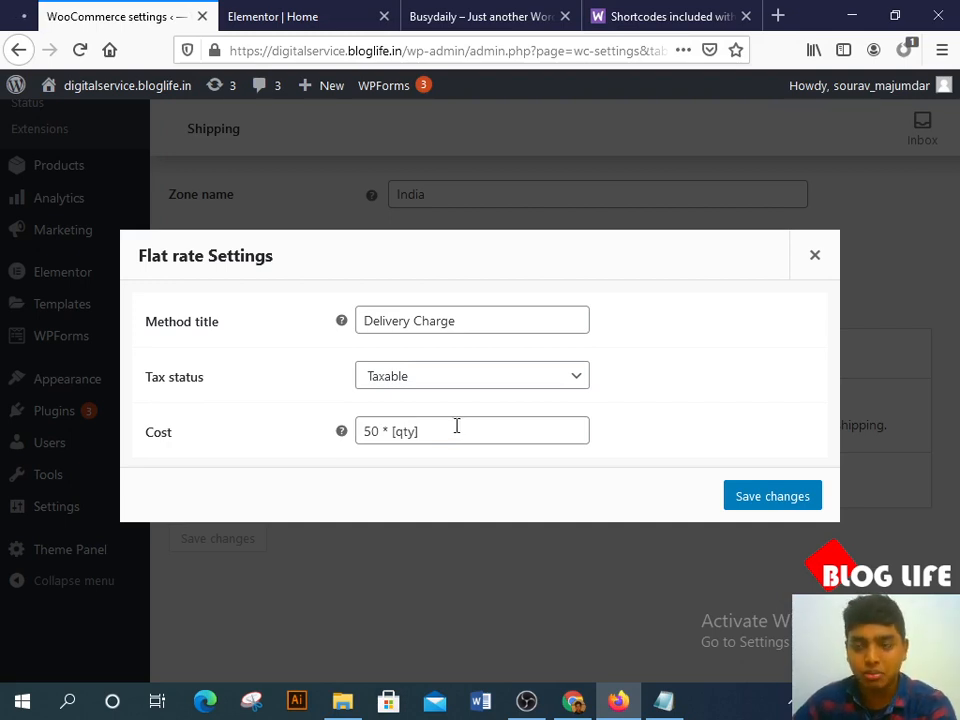
Step: Save the flat rate, then enable Cash on delivery as a payment method and save
{"action": "left_click", "coordinate": [768, 503]}
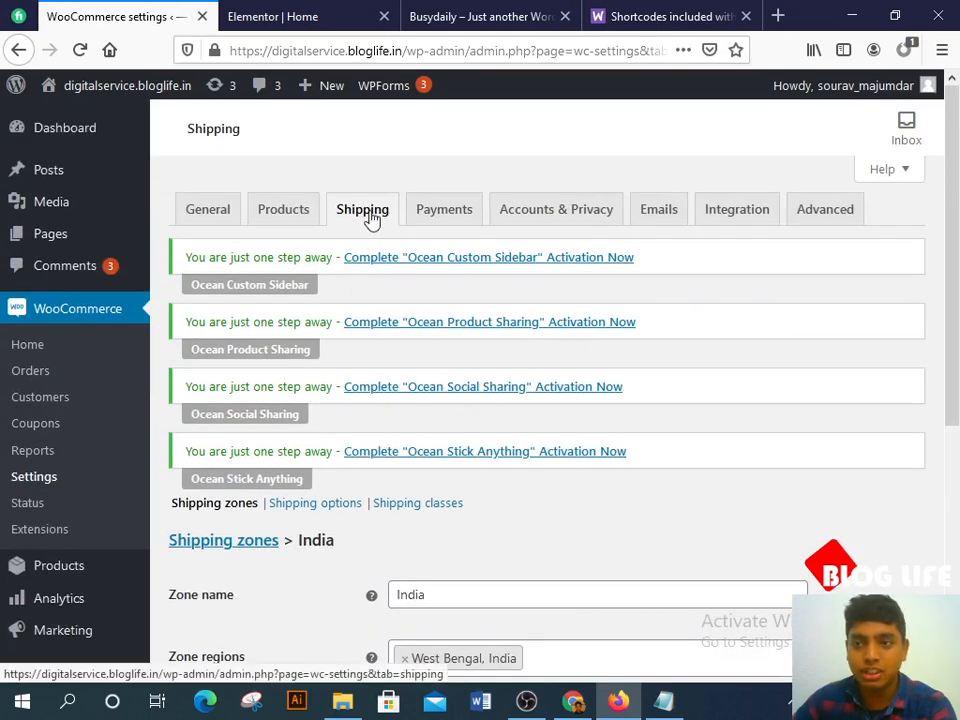
{"action": "left_click", "coordinate": [441, 215]}
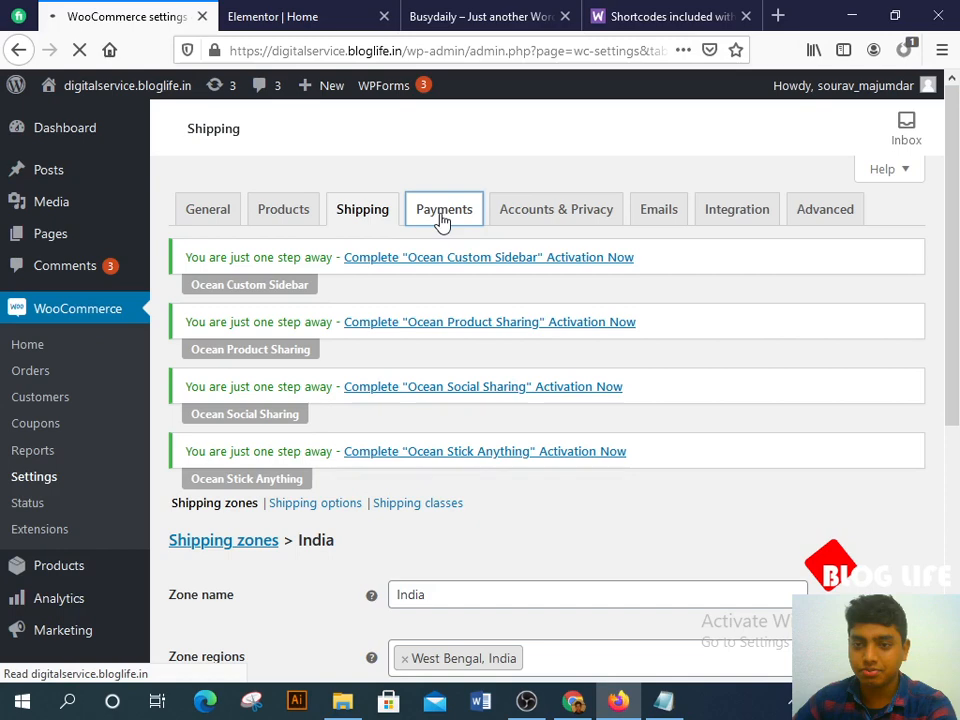
{"action": "scroll", "coordinate": [407, 274], "scroll_direction": "down", "scroll_amount": 5}
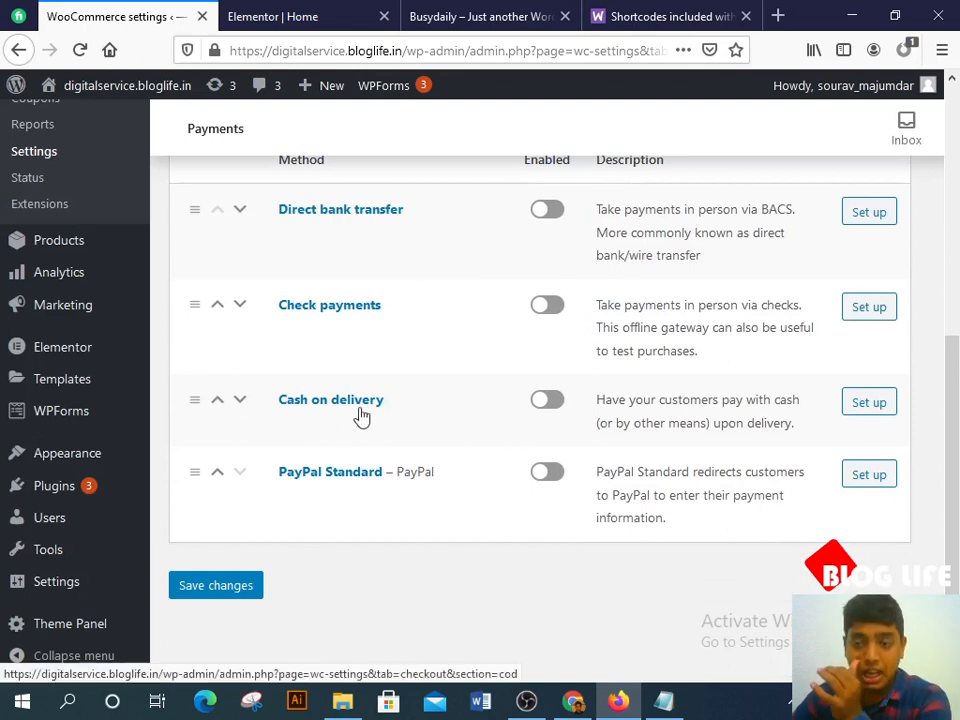
{"action": "left_click", "coordinate": [551, 406]}
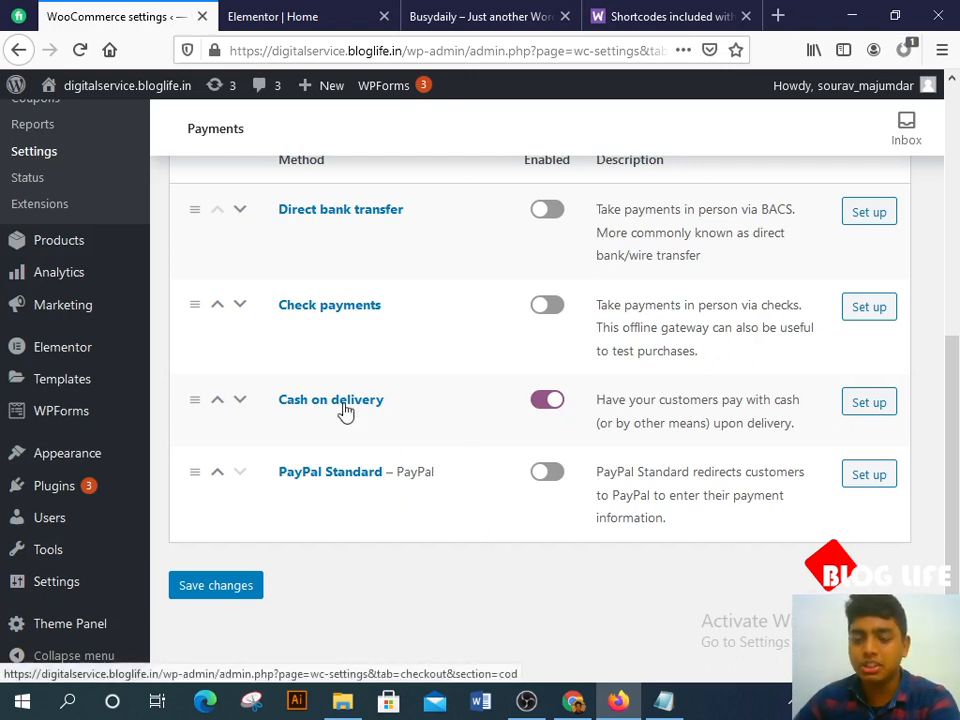
{"action": "left_click", "coordinate": [222, 590]}
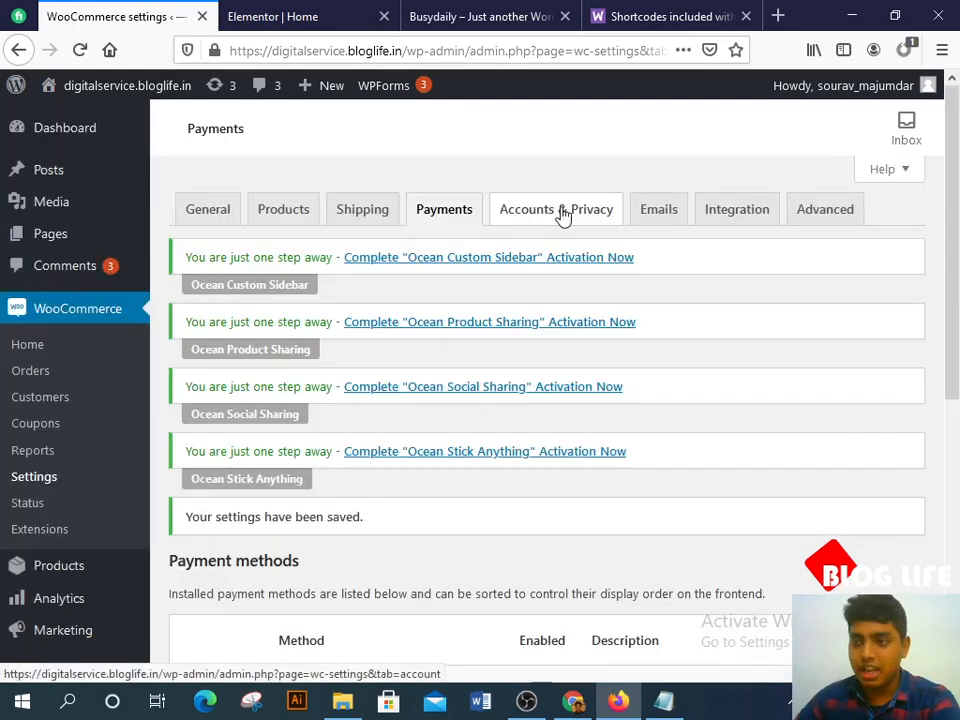
{"action": "left_click", "coordinate": [563, 213]}
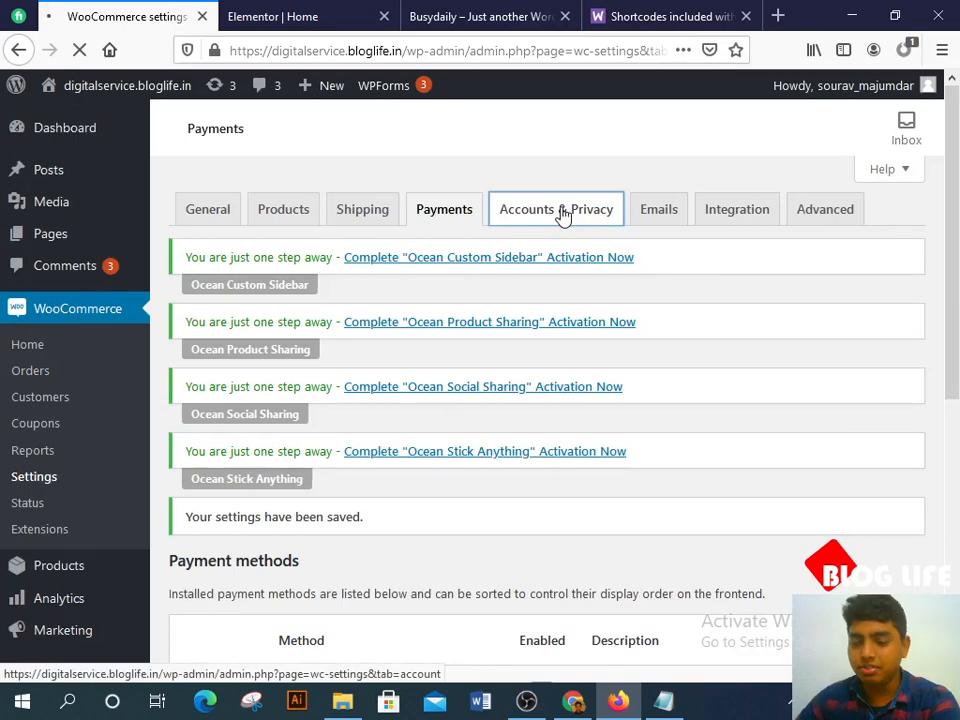
Step: Allow checkout login and account creation at checkout and on My account, disable auto-generated passwords, and save
{"action": "scroll", "coordinate": [415, 405], "scroll_direction": "down", "scroll_amount": 5}
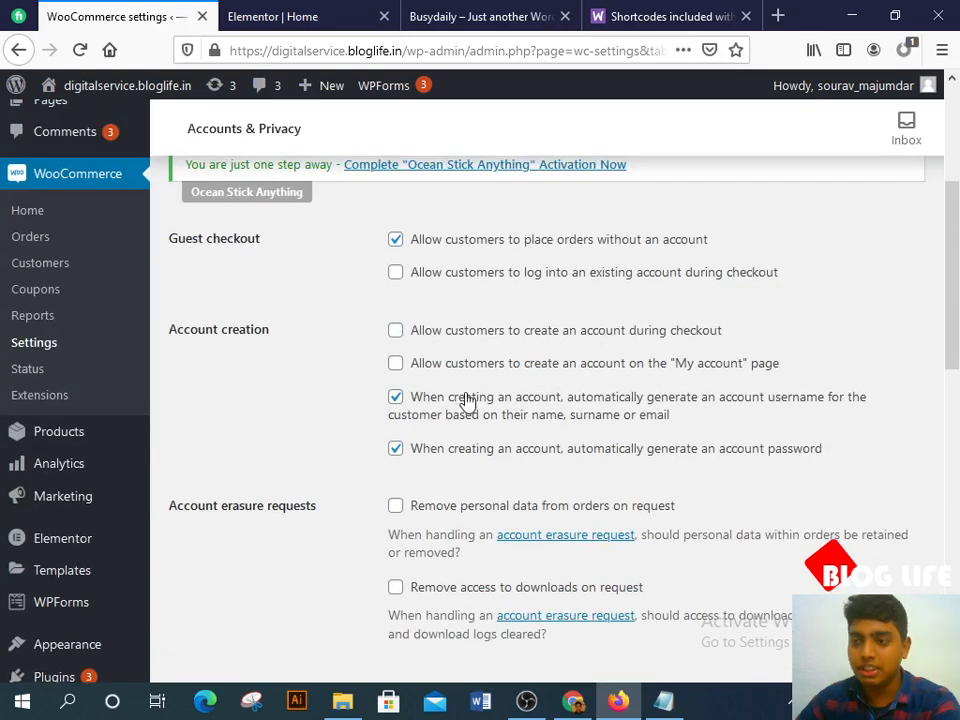
{"action": "left_click", "coordinate": [396, 276]}
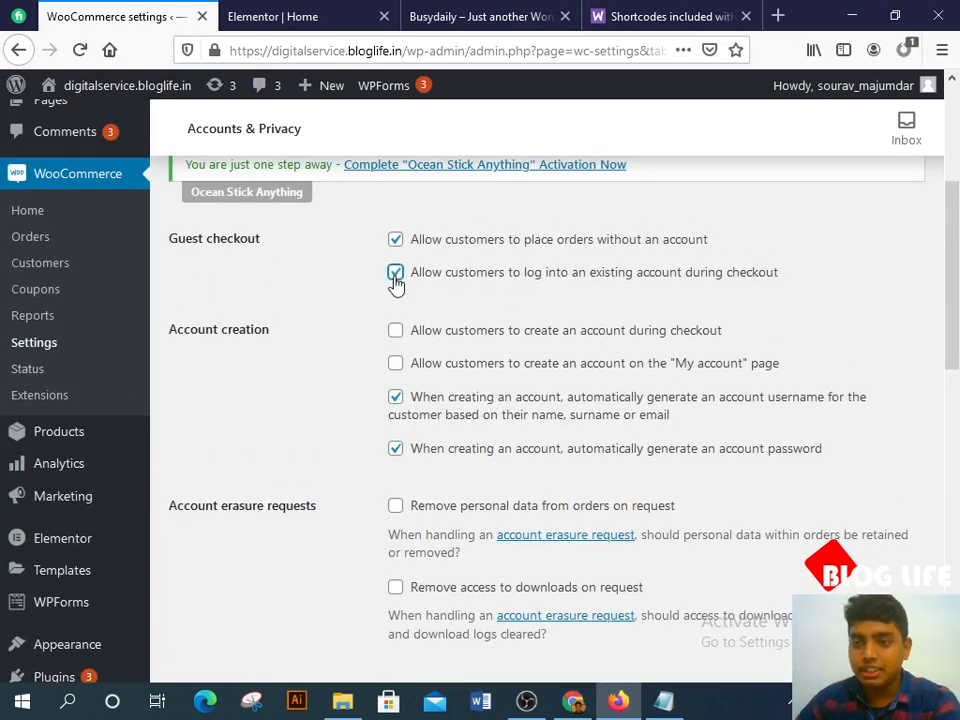
{"action": "left_click", "coordinate": [394, 334]}
{"action": "left_click", "coordinate": [396, 364]}
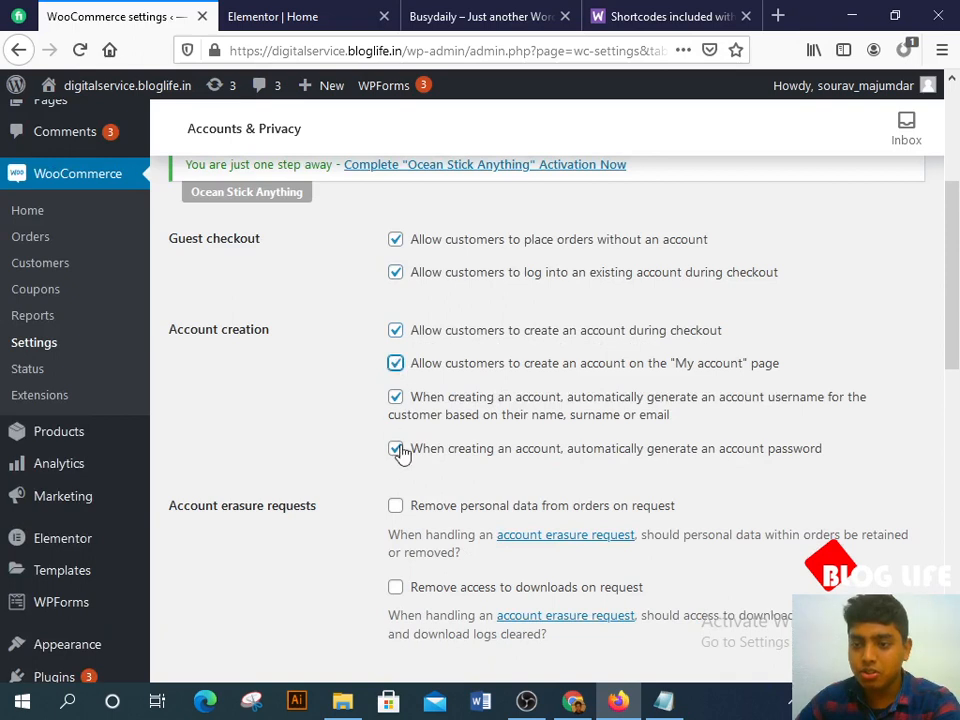
{"action": "left_click", "coordinate": [396, 449]}
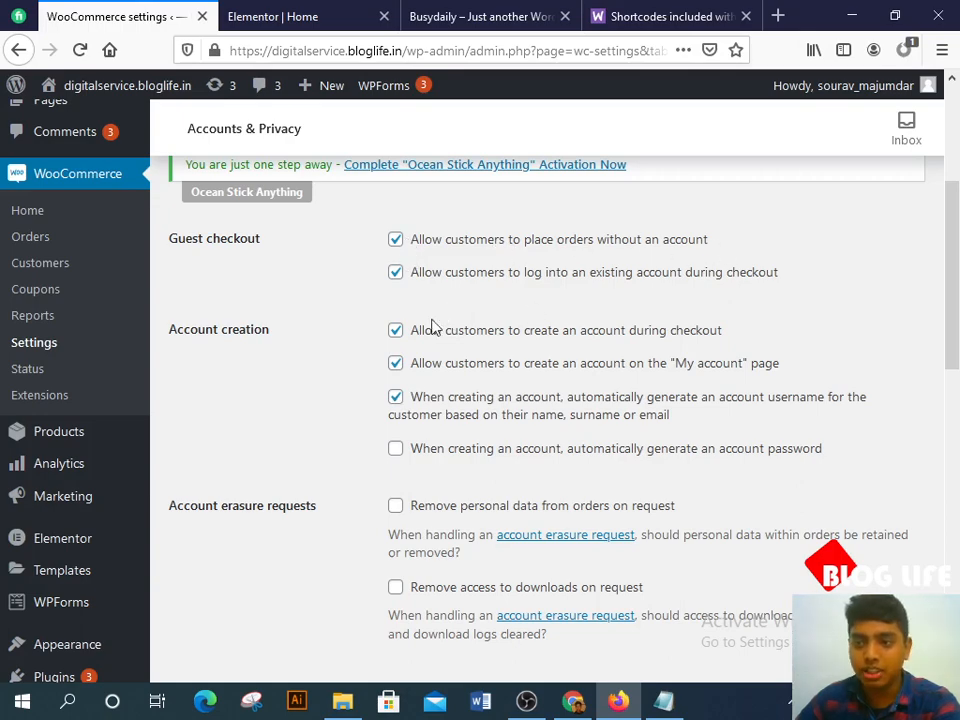
{"action": "scroll", "coordinate": [467, 380], "scroll_direction": "down", "scroll_amount": 10}
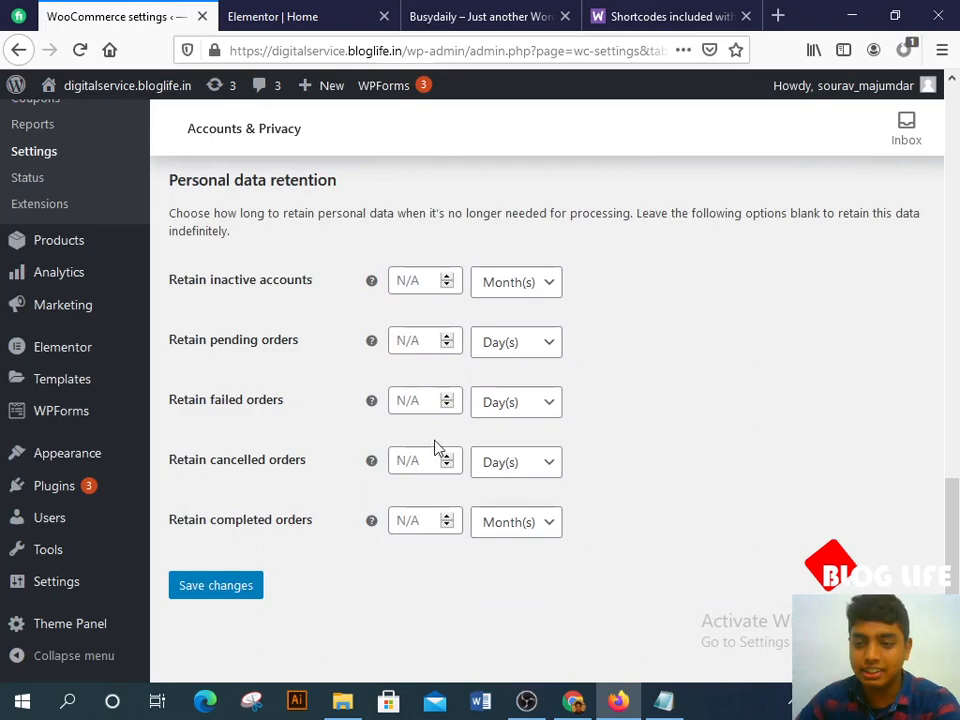
{"action": "left_click", "coordinate": [236, 592]}
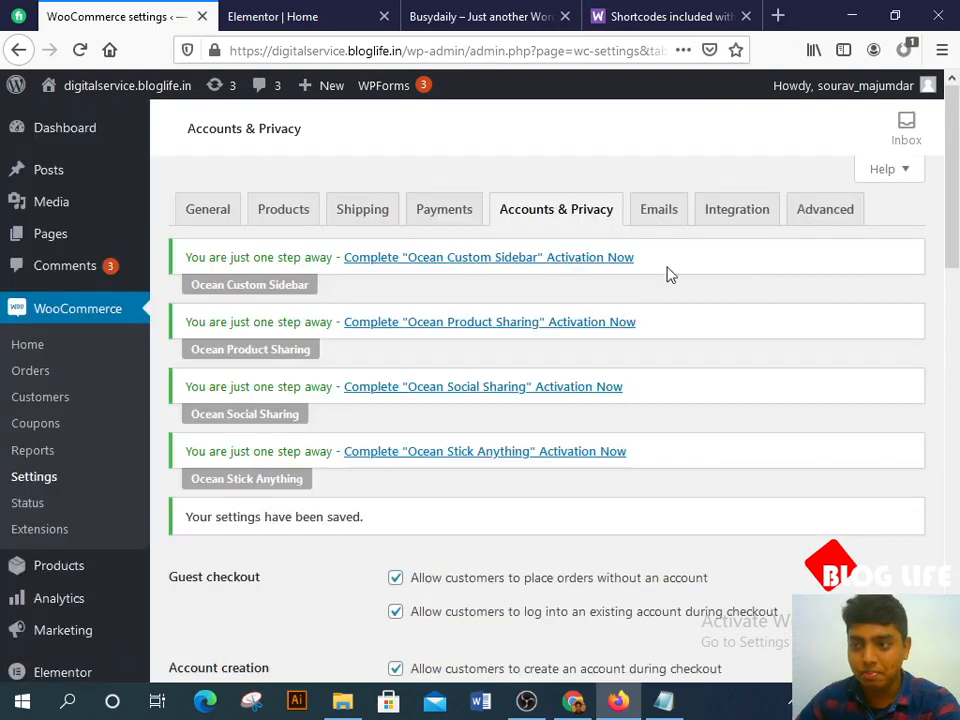
{"action": "left_click", "coordinate": [668, 212]}
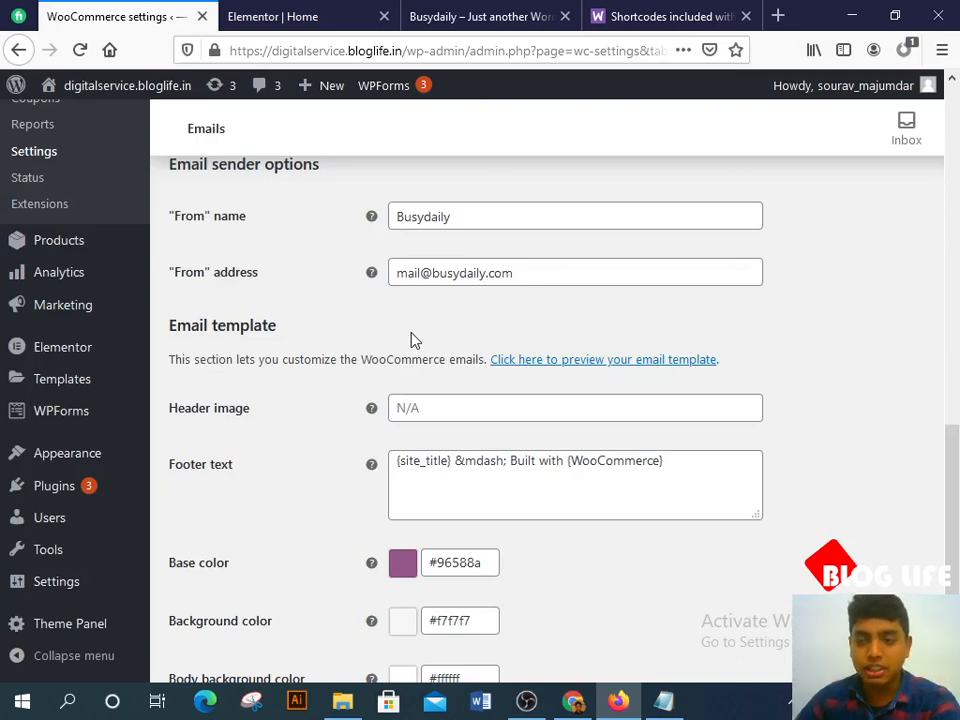
Step: Scroll through the Emails settings to review the sender and template options
{"action": "scroll", "coordinate": [413, 339], "scroll_direction": "down", "scroll_amount": 3}
{"action": "scroll", "coordinate": [336, 397], "scroll_direction": "up", "scroll_amount": 2}
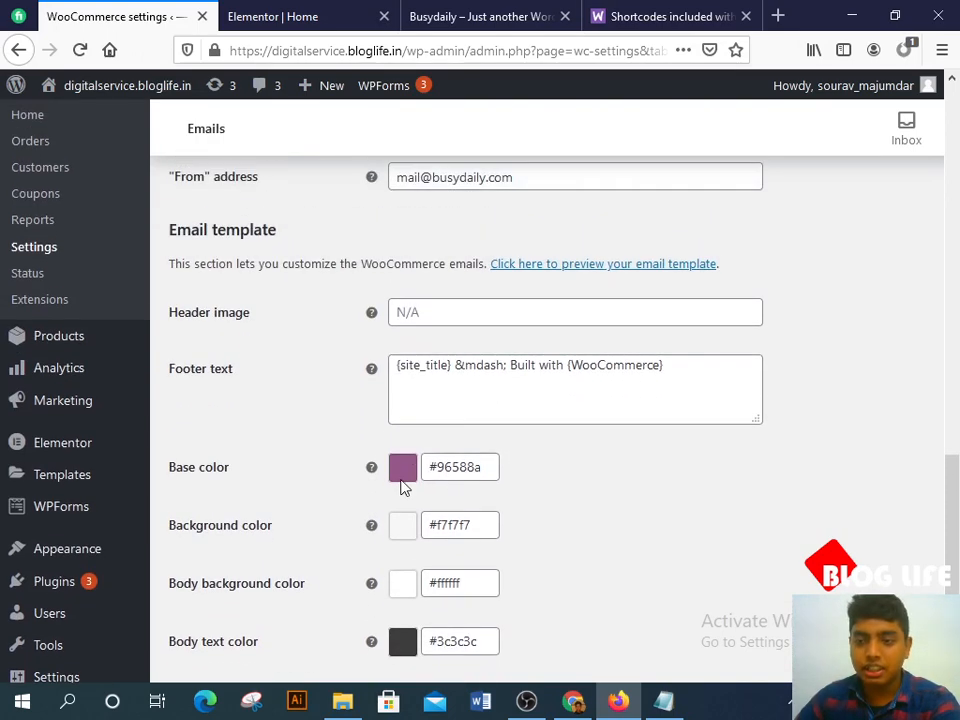
{"action": "scroll", "coordinate": [257, 508], "scroll_direction": "down", "scroll_amount": 2}
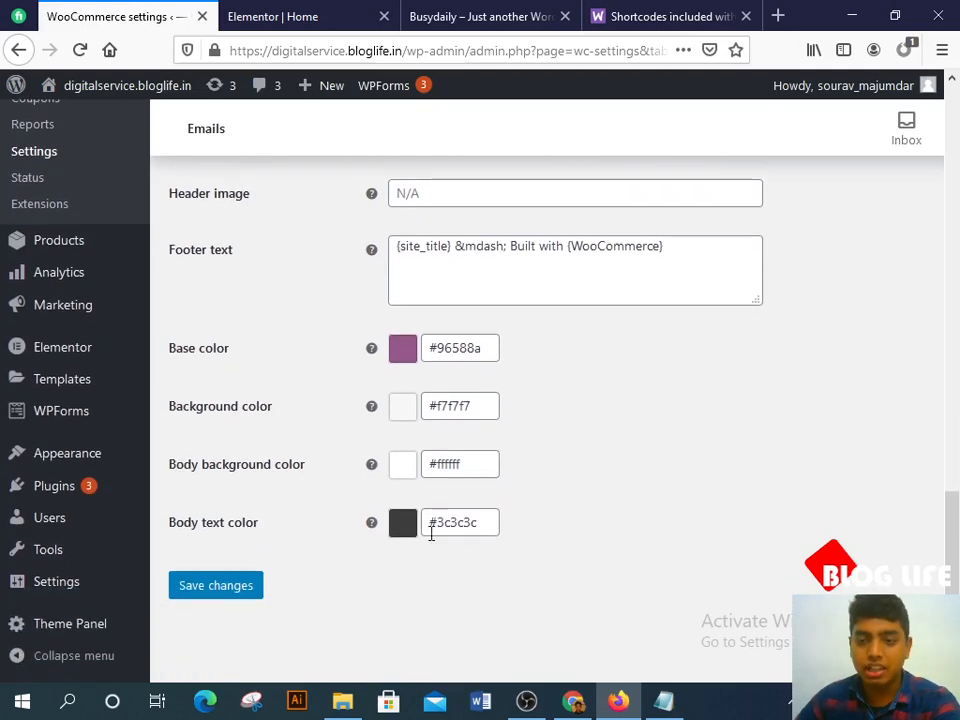
{"action": "scroll", "coordinate": [648, 487], "scroll_direction": "up", "scroll_amount": 5}
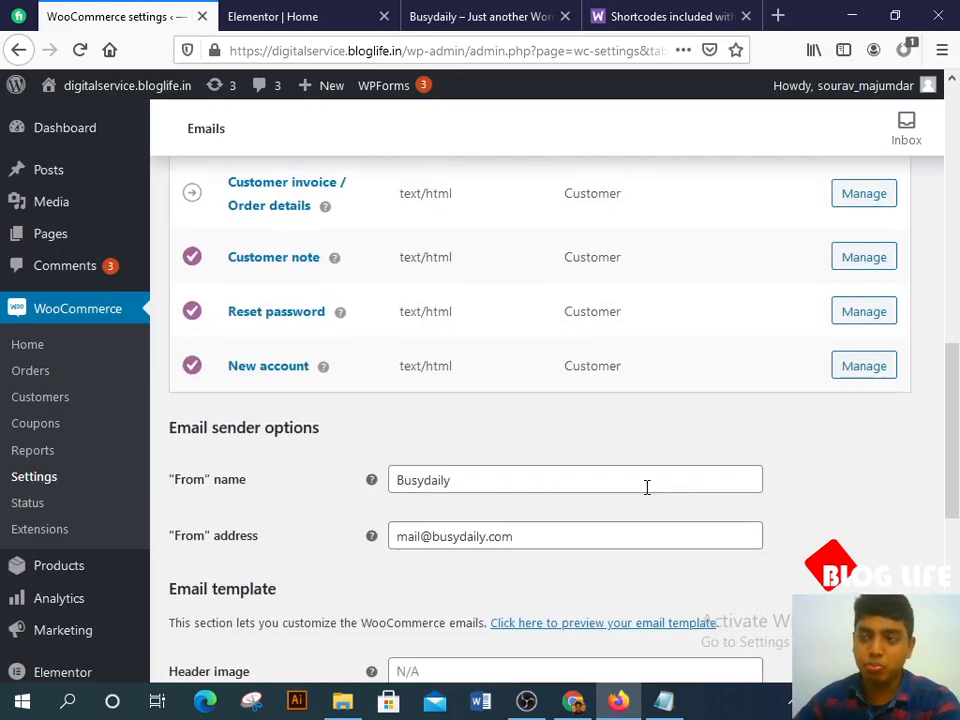
{"action": "scroll", "coordinate": [647, 487], "scroll_direction": "up", "scroll_amount": 9}
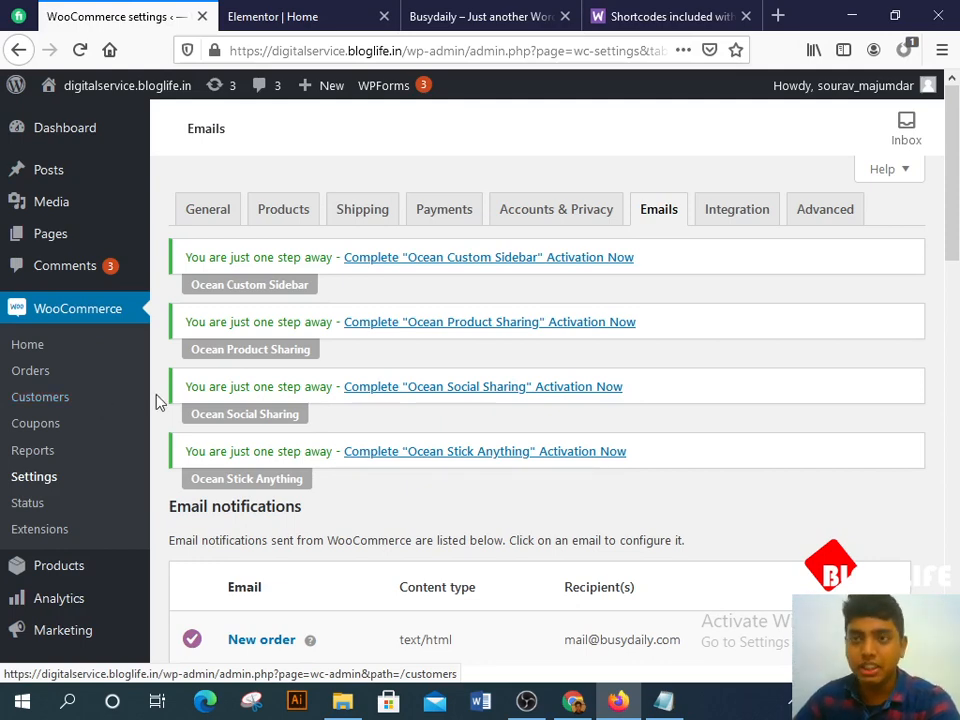
Step: Open the copied store address in a new Chrome tab and zoom the storefront in
{"action": "left_click_drag", "start_coordinate": [403, 50], "coordinate": [113, 55]}
{"action": "key", "text": "ctrl+c"}
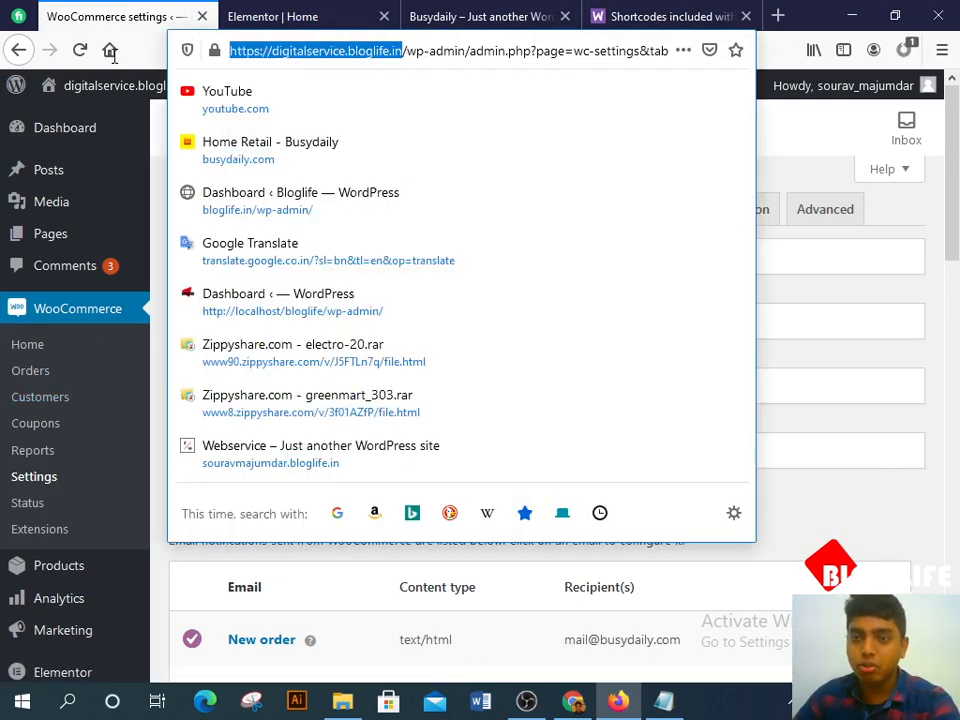
{"action": "left_click", "coordinate": [573, 701]}
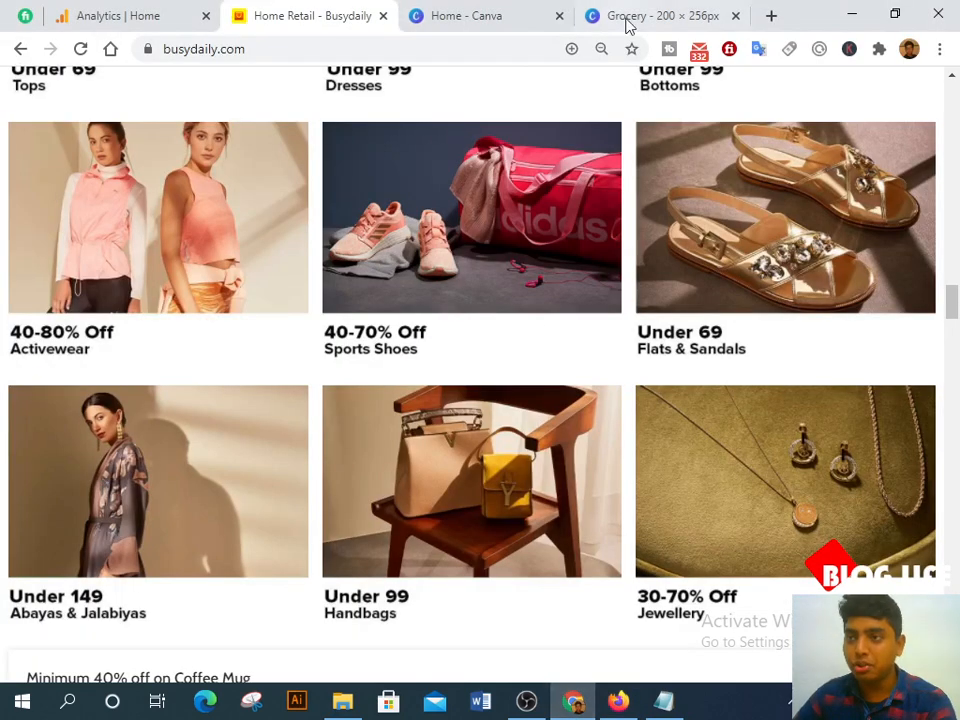
{"action": "left_click", "coordinate": [771, 16]}
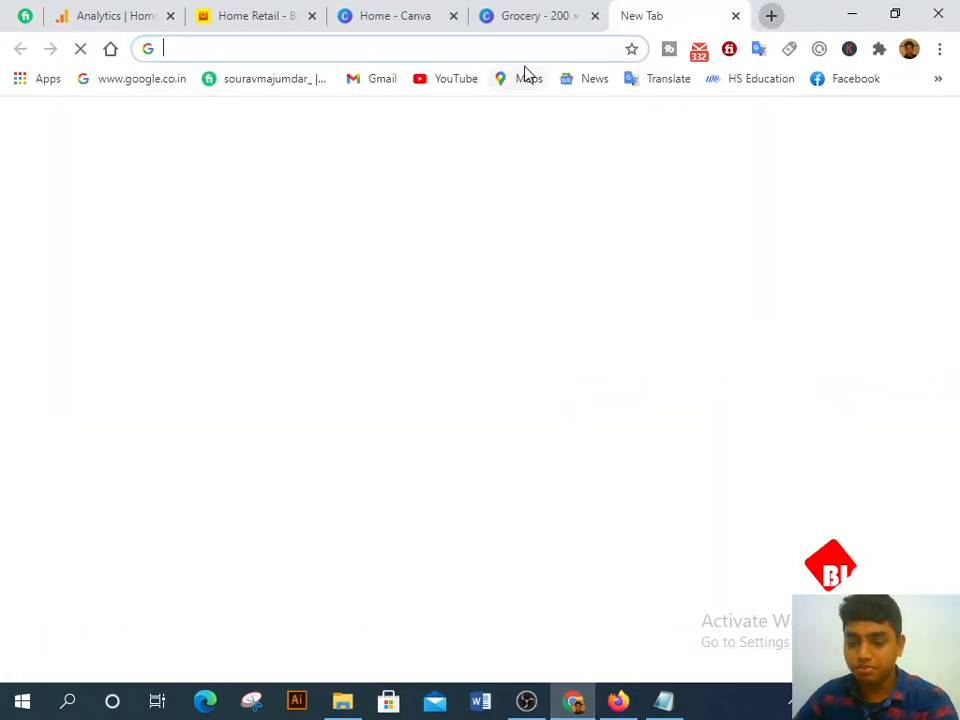
{"action": "key", "text": "ctrl+v"}
{"action": "key", "text": "Return"}
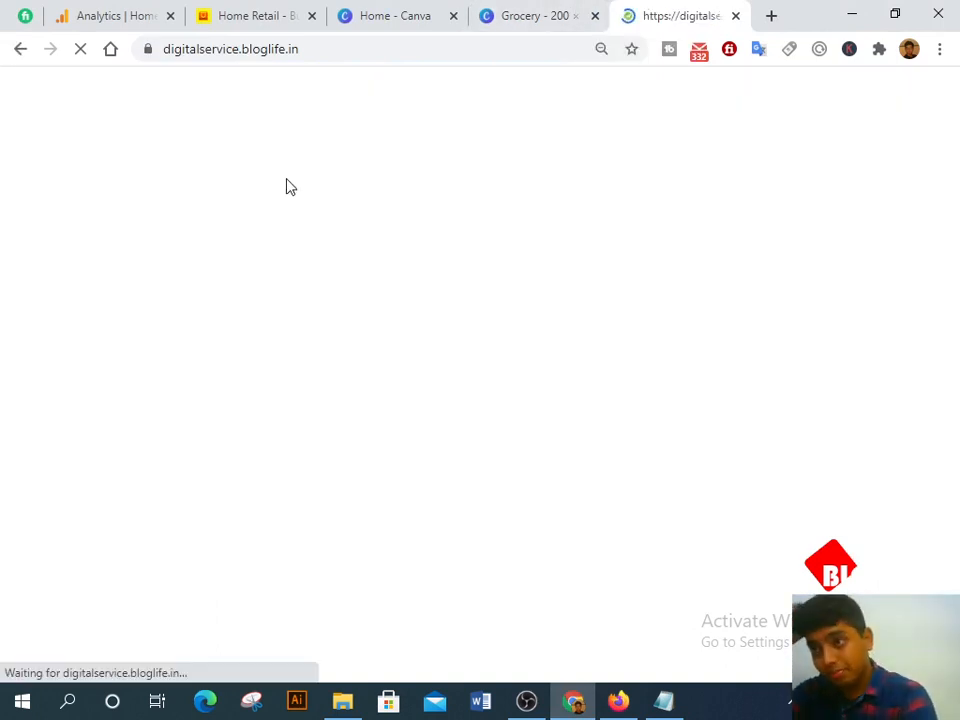
{"action": "key", "text": "ctrl+plus"}
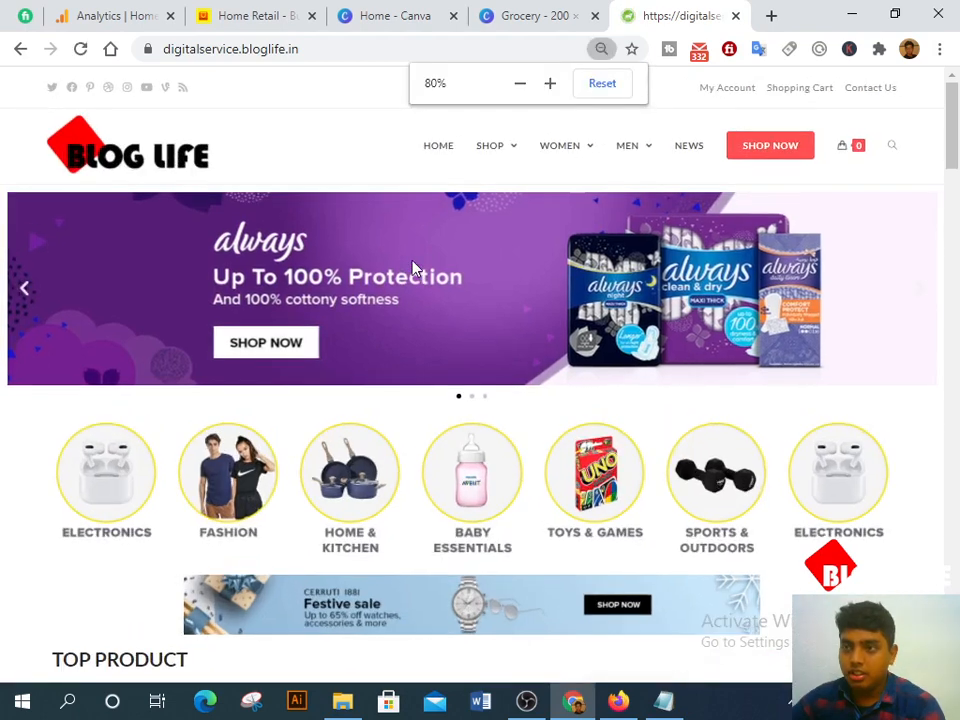
{"action": "scroll", "coordinate": [435, 270], "scroll_direction": "down", "scroll_amount": 3}
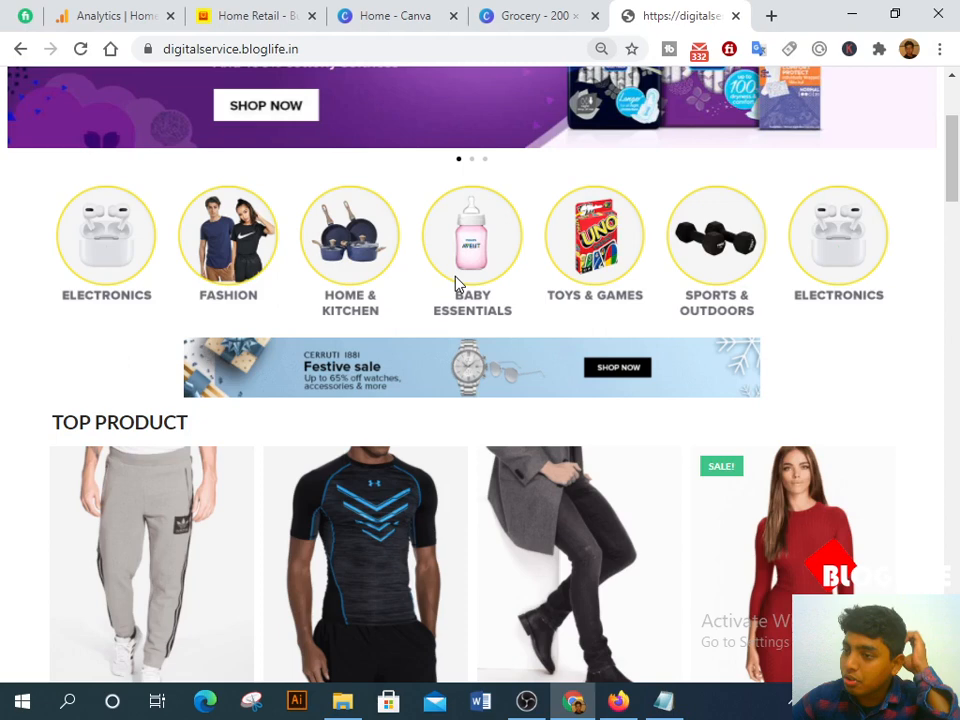
{"action": "scroll", "coordinate": [456, 300], "scroll_direction": "down", "scroll_amount": 5}
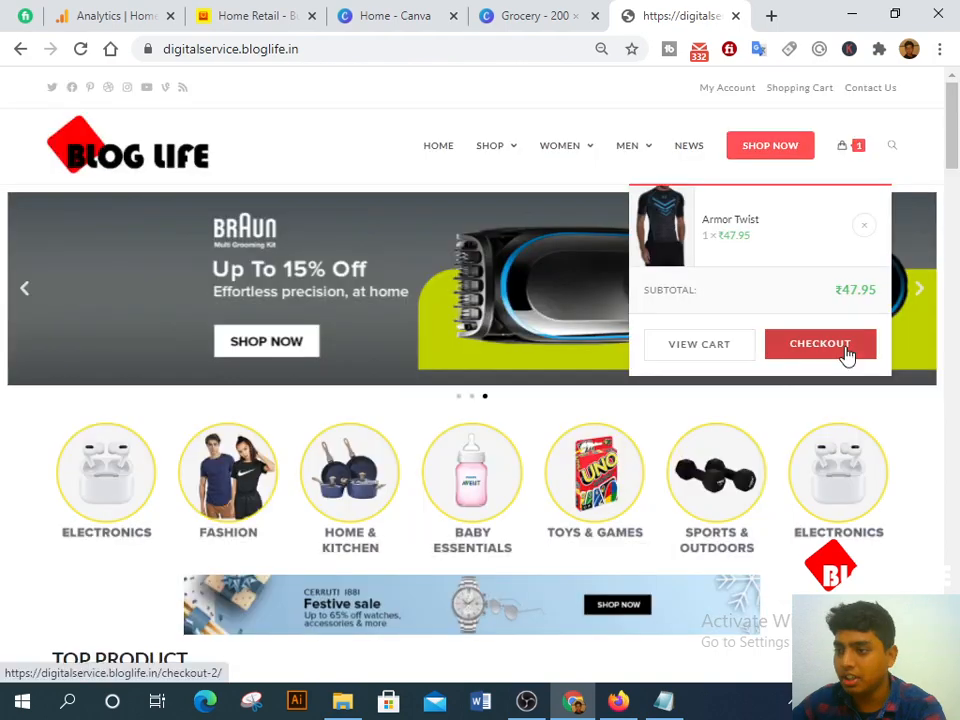
Step: Go to the cart and update the Armor Twist quantity to 2
{"action": "left_click", "coordinate": [845, 352]}
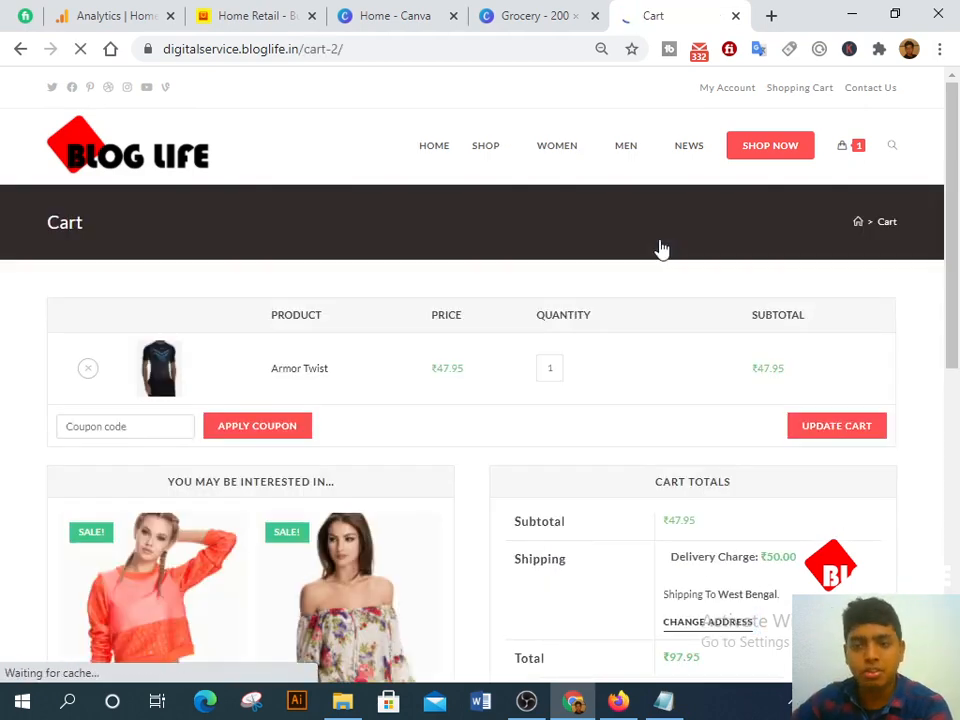
{"action": "scroll", "coordinate": [658, 337], "scroll_direction": "down", "scroll_amount": 2}
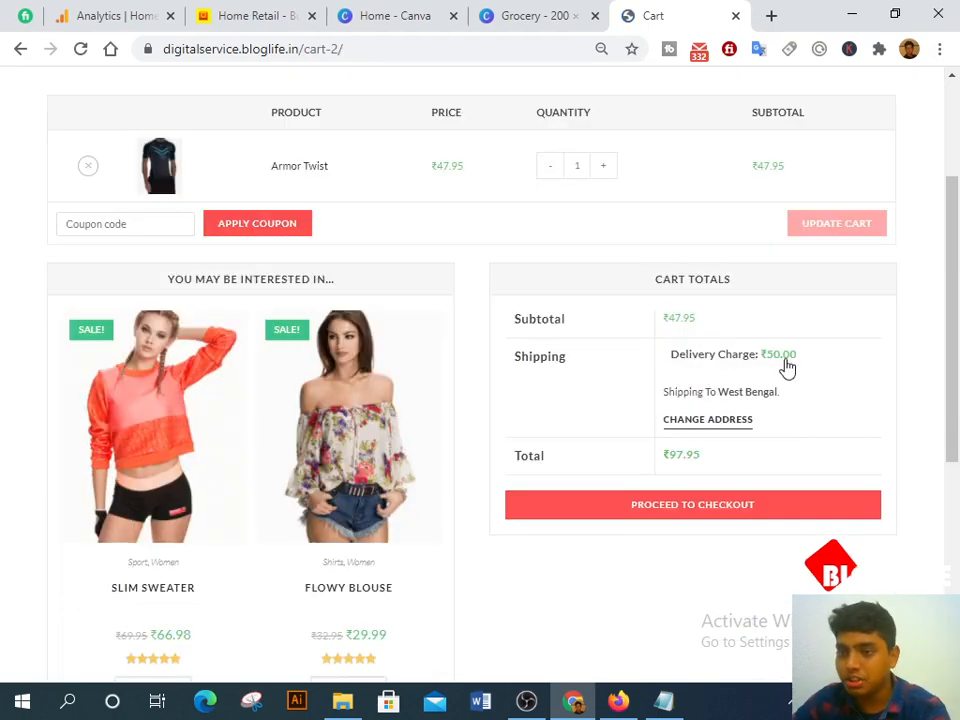
{"action": "left_click", "coordinate": [603, 168]}
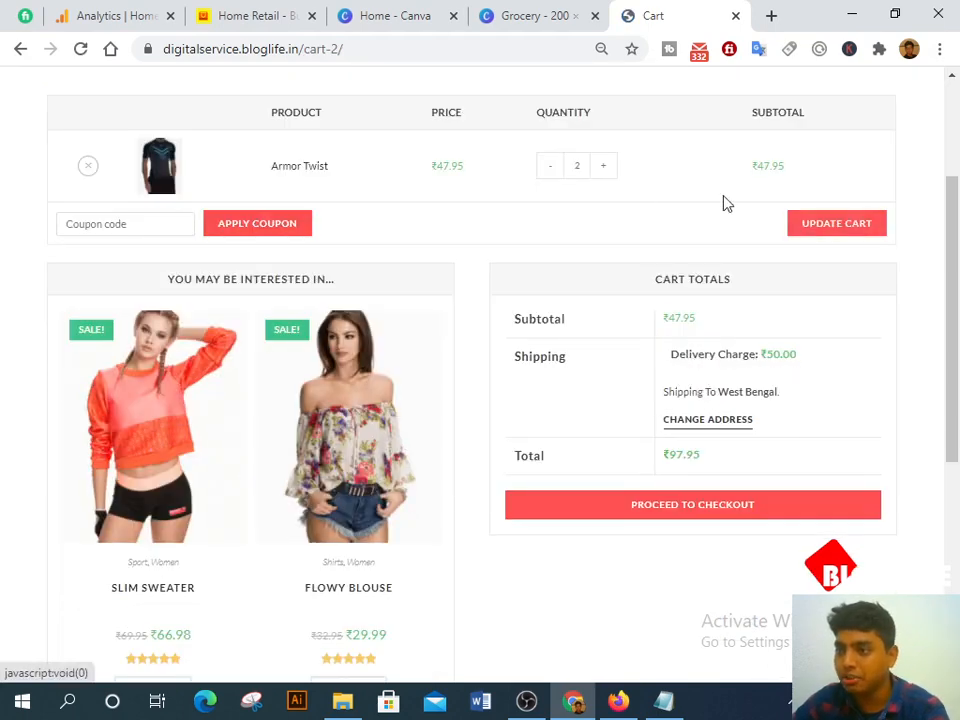
{"action": "left_click", "coordinate": [810, 222]}
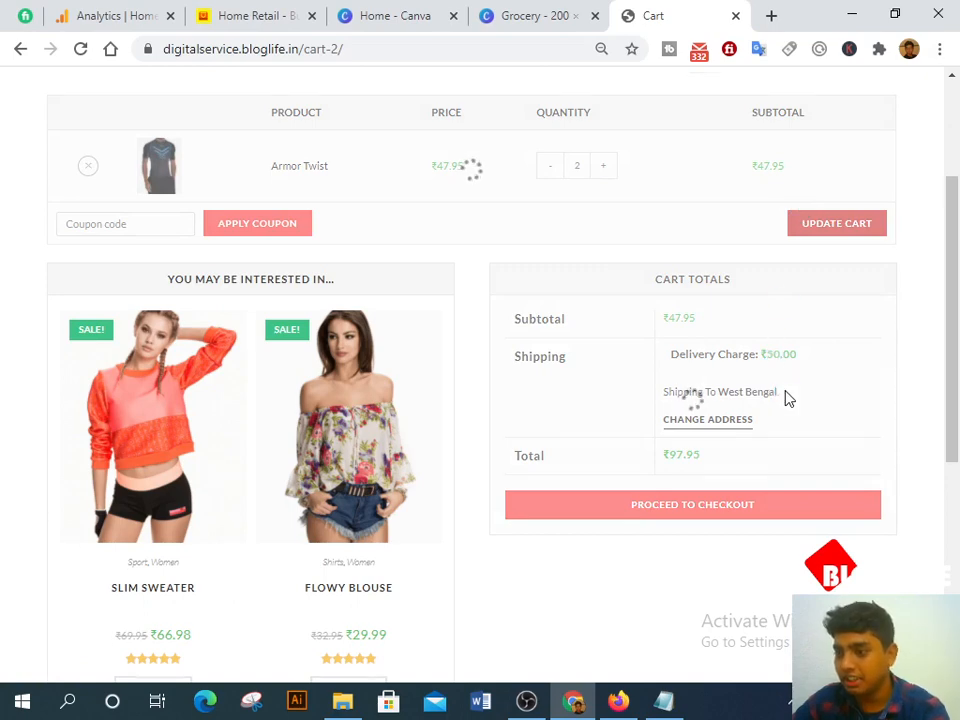
{"action": "scroll", "coordinate": [770, 400], "scroll_direction": "down", "scroll_amount": 2}
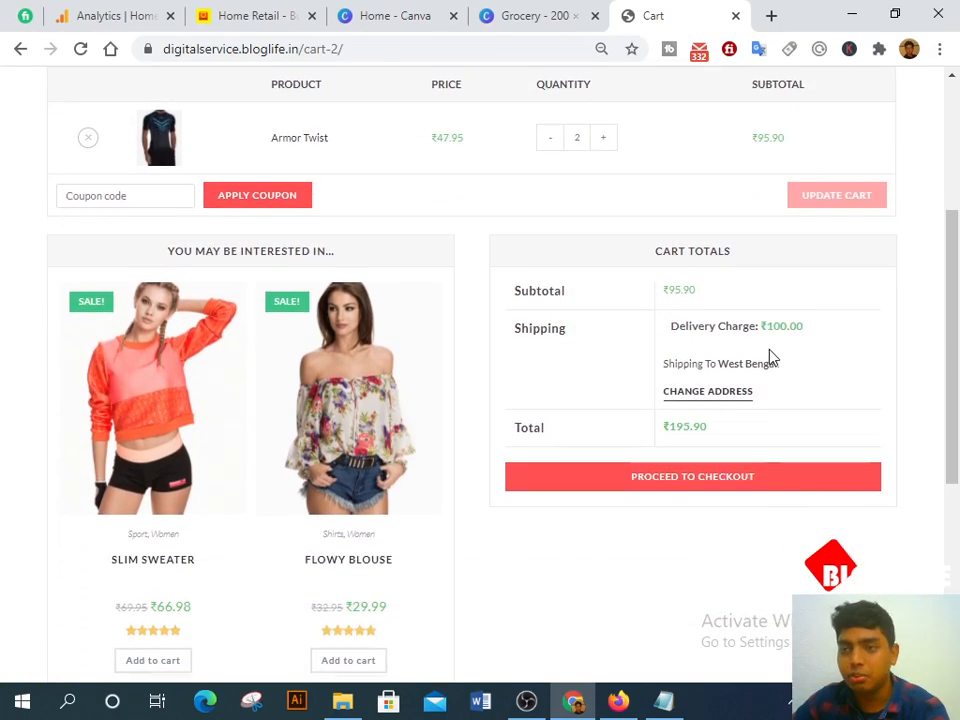
{"action": "scroll", "coordinate": [769, 354], "scroll_direction": "down", "scroll_amount": 4}
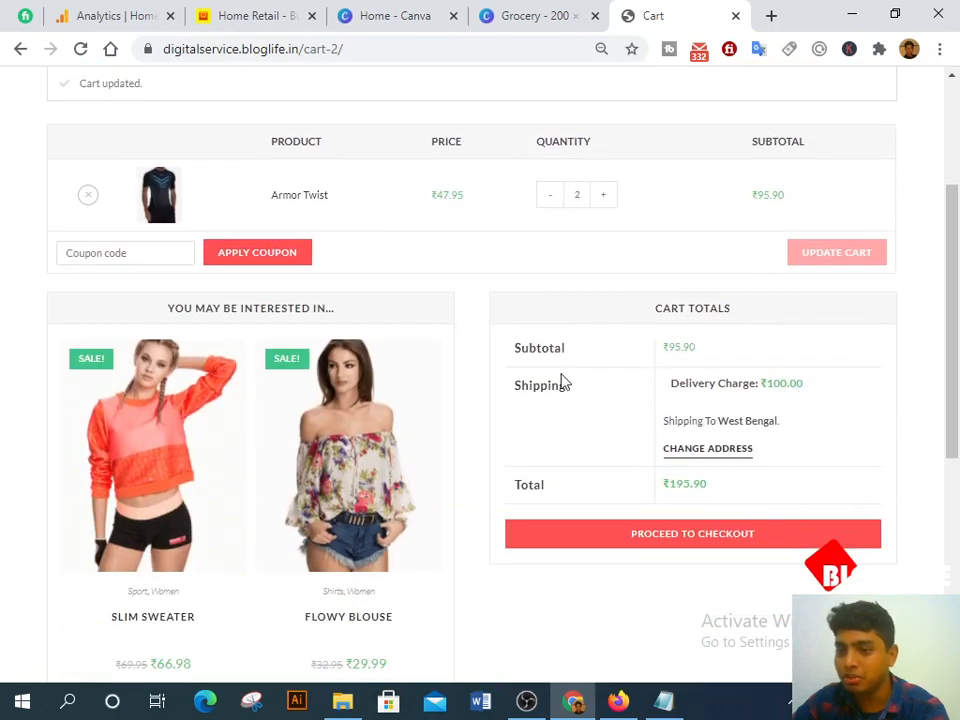
{"action": "scroll", "coordinate": [257, 390], "scroll_direction": "down", "scroll_amount": 3}
{"action": "scroll", "coordinate": [639, 446], "scroll_direction": "up", "scroll_amount": 5}
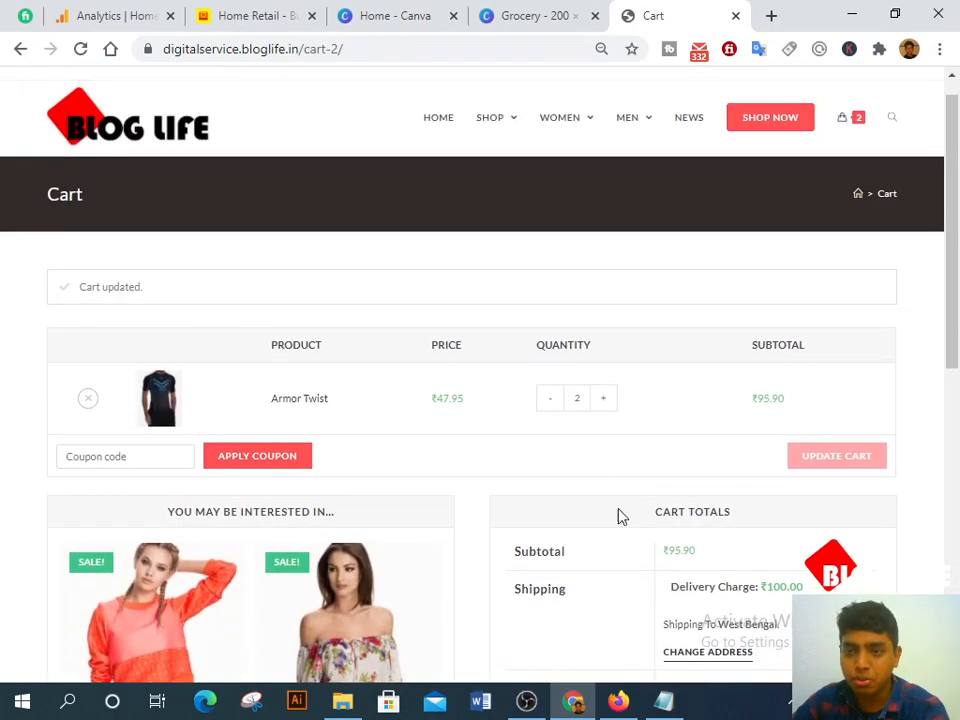
{"action": "scroll", "coordinate": [490, 490], "scroll_direction": "down", "scroll_amount": 2}
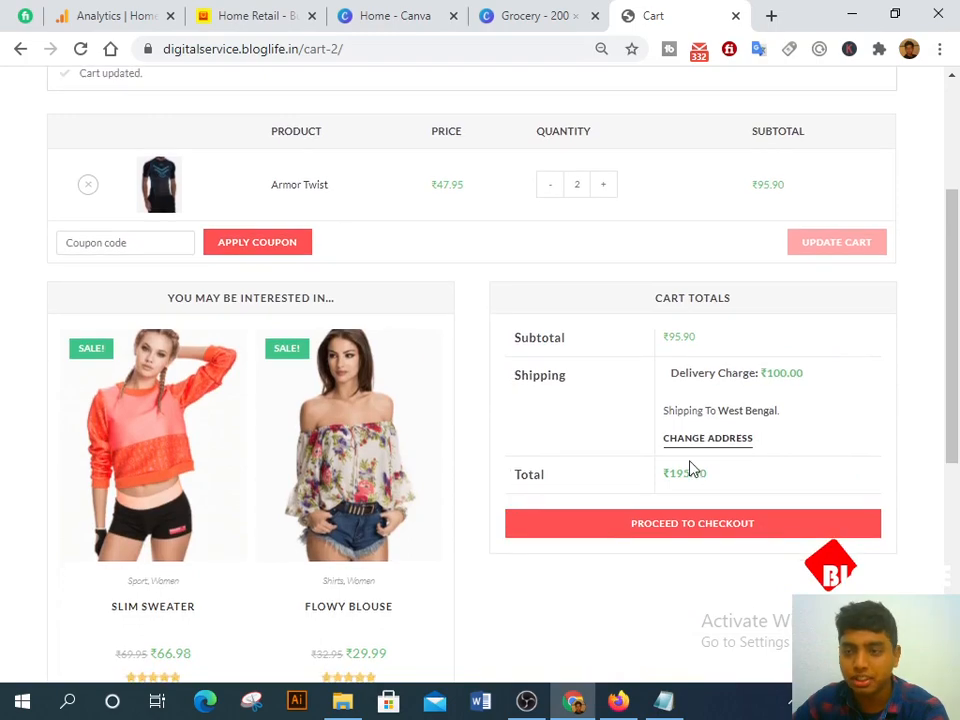
{"action": "scroll", "coordinate": [688, 468], "scroll_direction": "down", "scroll_amount": 3}
{"action": "scroll", "coordinate": [686, 467], "scroll_direction": "up", "scroll_amount": 5}
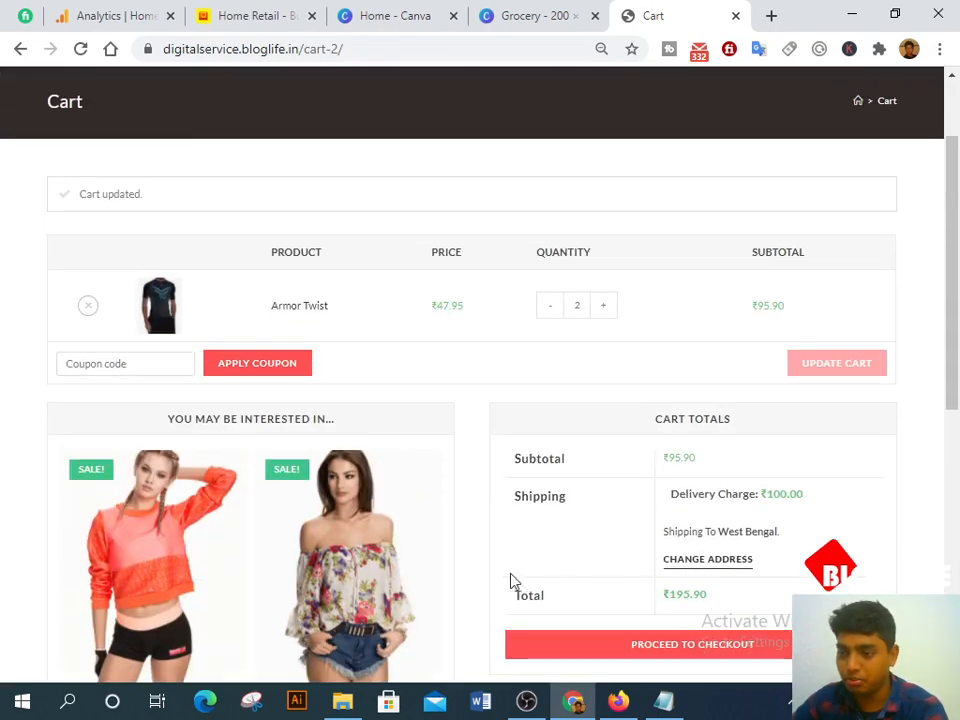
{"action": "scroll", "coordinate": [512, 580], "scroll_direction": "down", "scroll_amount": 2}
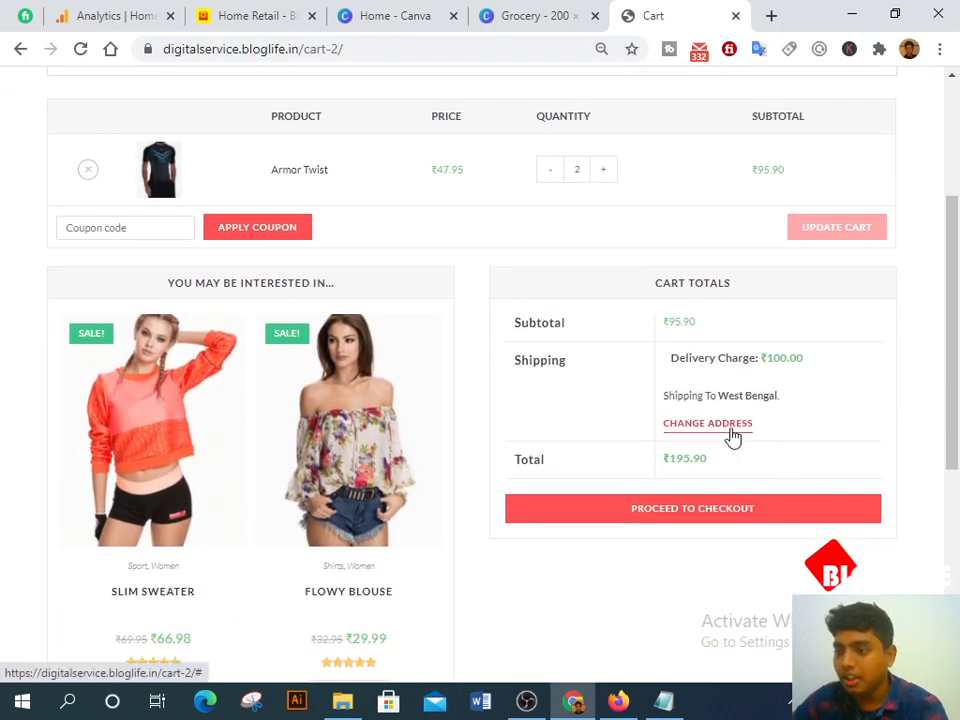
Step: Recalculate shipping with Uttar Pradesh as the shipping state
{"action": "left_click", "coordinate": [732, 430]}
{"action": "left_click", "coordinate": [734, 485]}
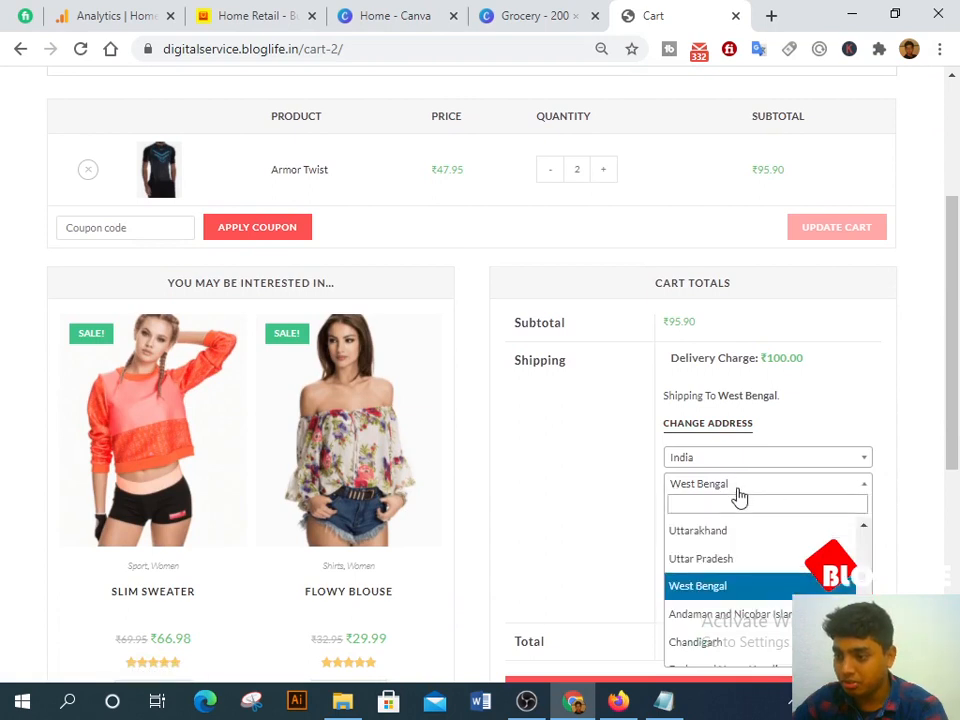
{"action": "left_click", "coordinate": [744, 561]}
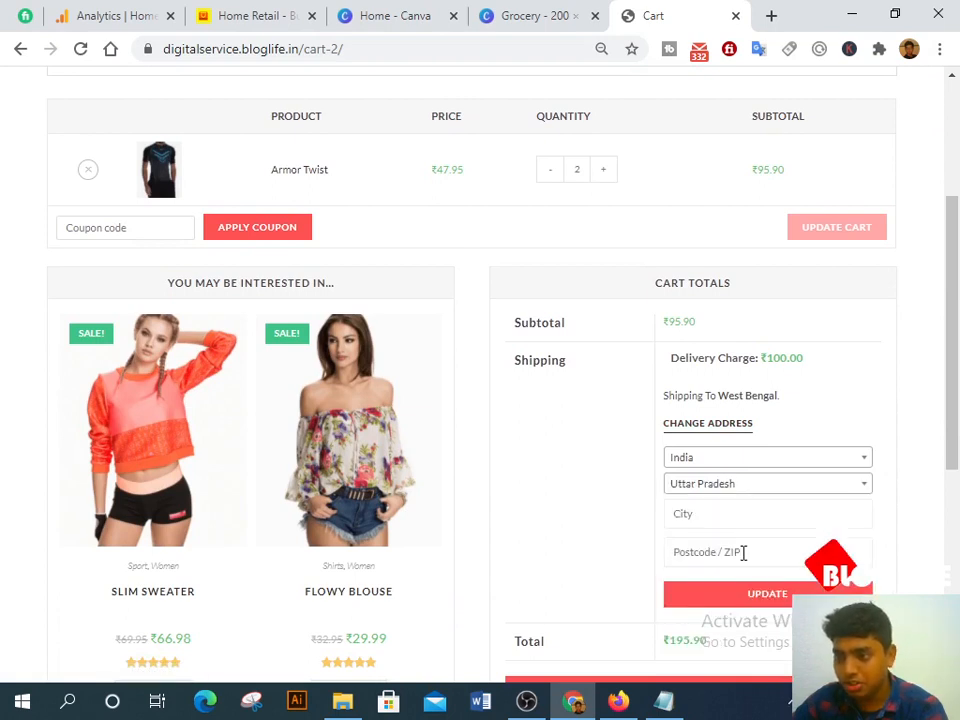
{"action": "left_click", "coordinate": [765, 600]}
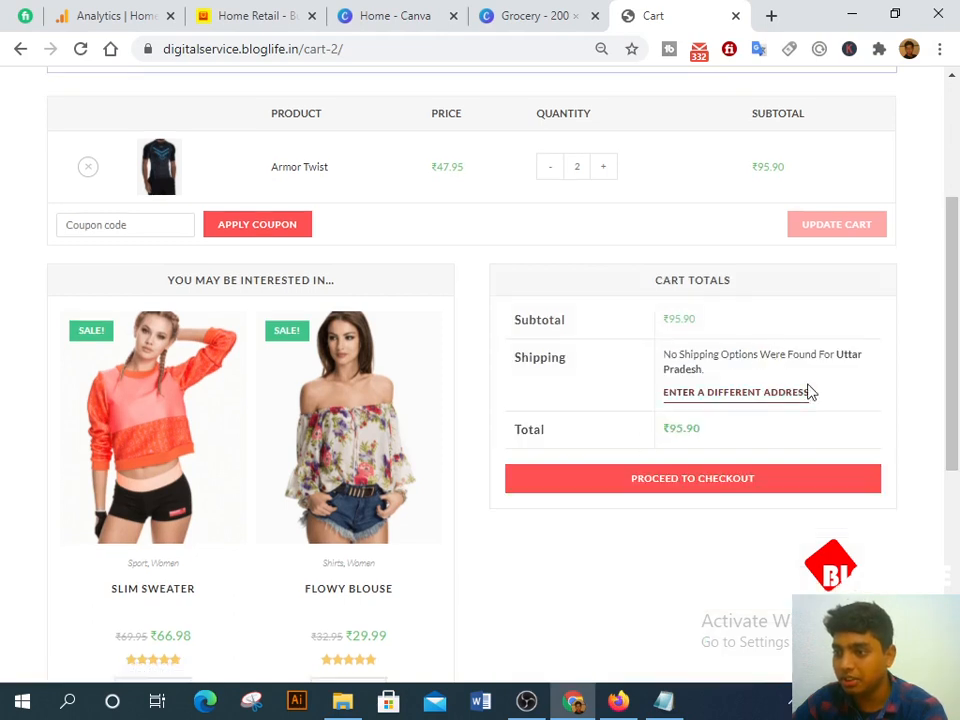
Step: Set the shipping state back to West Bengal and recalculate, giving ₹100.00 delivery
{"action": "left_click", "coordinate": [700, 394]}
{"action": "left_click", "coordinate": [741, 453]}
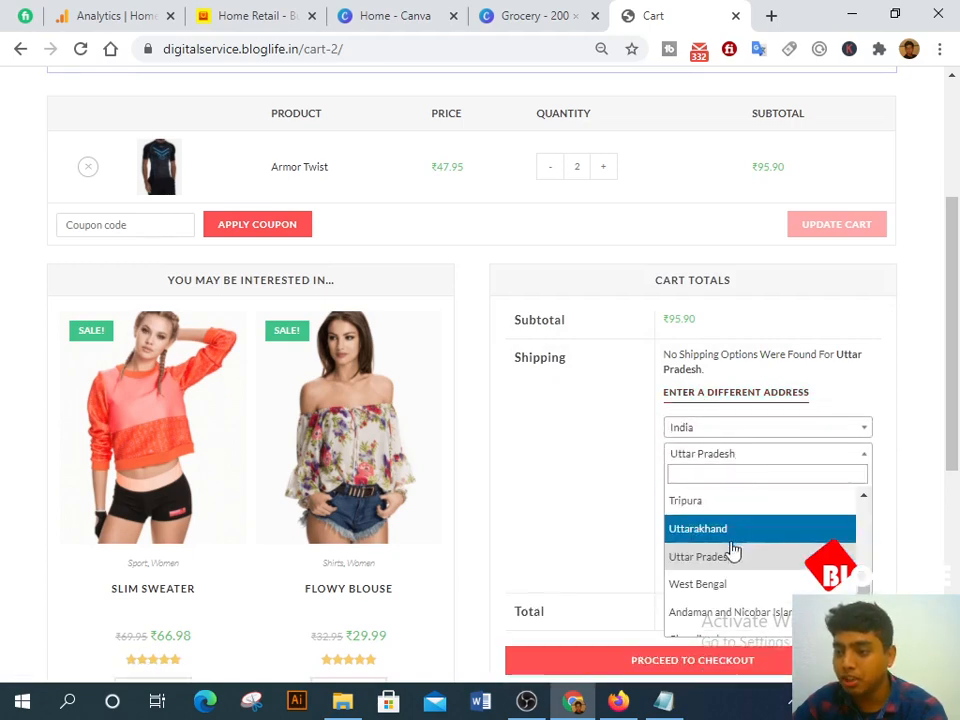
{"action": "left_click", "coordinate": [727, 582]}
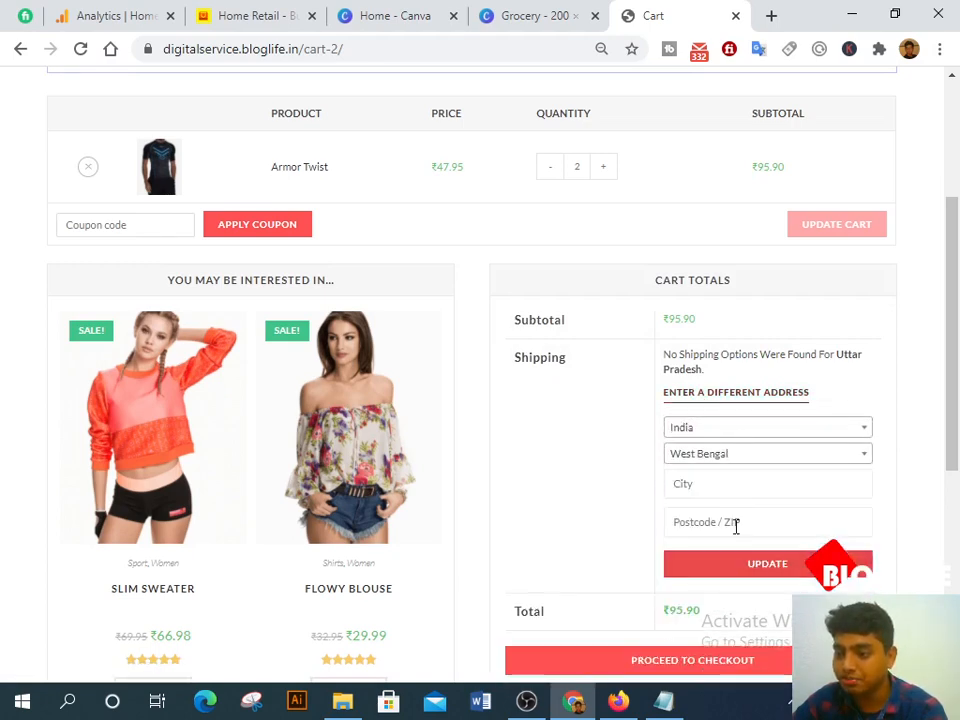
{"action": "left_click", "coordinate": [757, 557]}
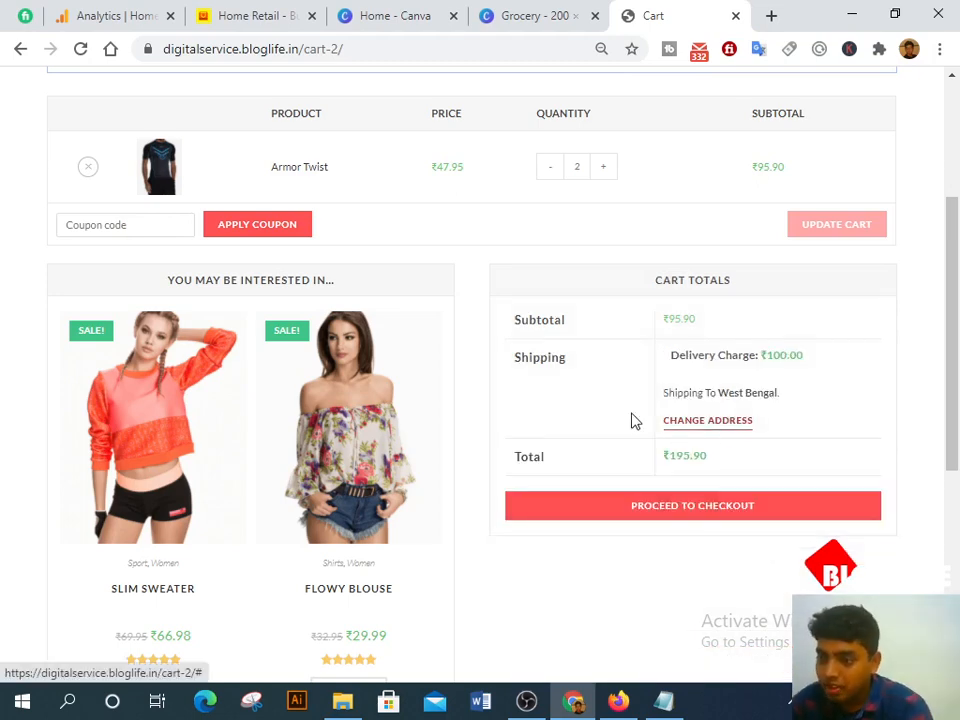
{"action": "scroll", "coordinate": [632, 421], "scroll_direction": "down", "scroll_amount": 1}
Step: Proceed to the checkout page, briefly checking the admin window
{"action": "left_click", "coordinate": [643, 444]}
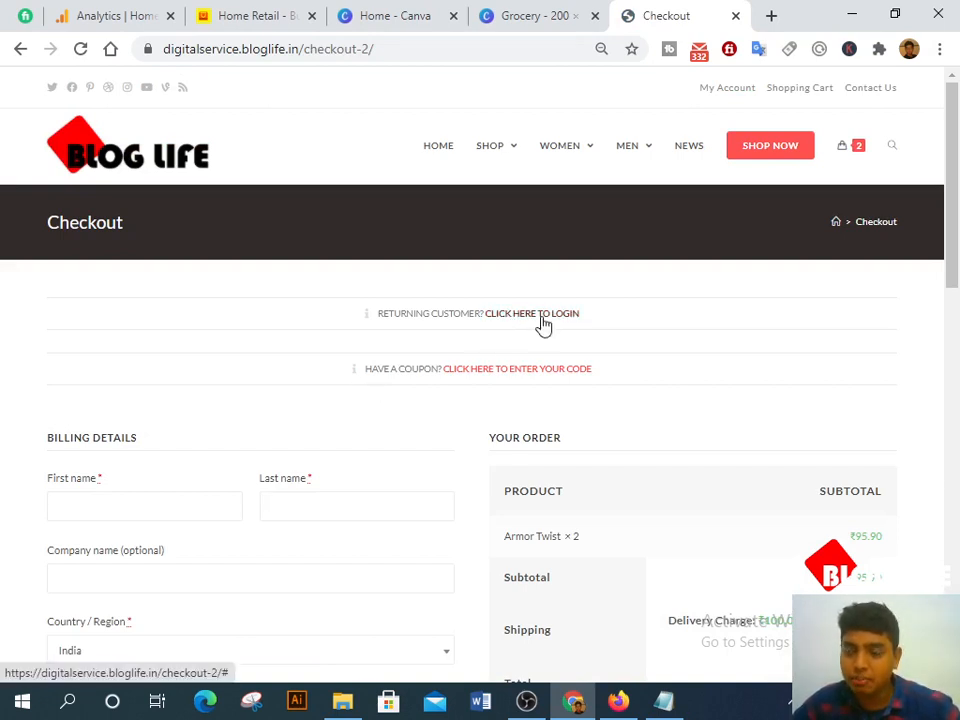
{"action": "left_click", "coordinate": [618, 701]}
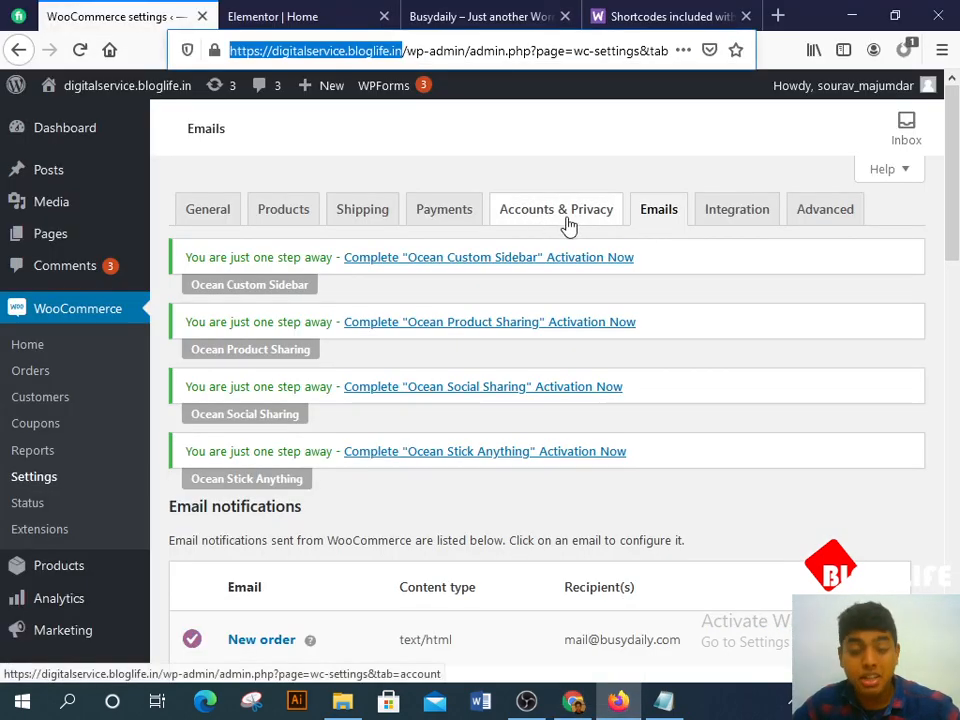
{"action": "left_click", "coordinate": [585, 706]}
{"action": "scroll", "coordinate": [574, 456], "scroll_direction": "down", "scroll_amount": 2}
{"action": "scroll", "coordinate": [565, 432], "scroll_direction": "up", "scroll_amount": 1}
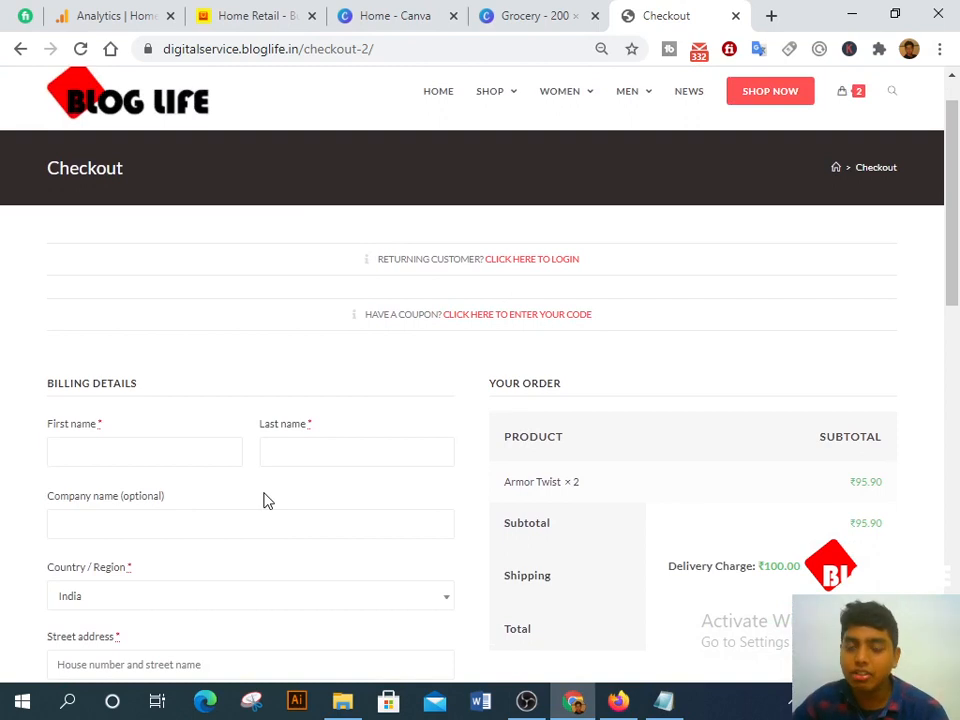
Step: Enter placeholder billing first and last names
{"action": "left_click", "coordinate": [186, 444]}
{"action": "scroll", "coordinate": [190, 452], "scroll_direction": "down", "scroll_amount": 2}
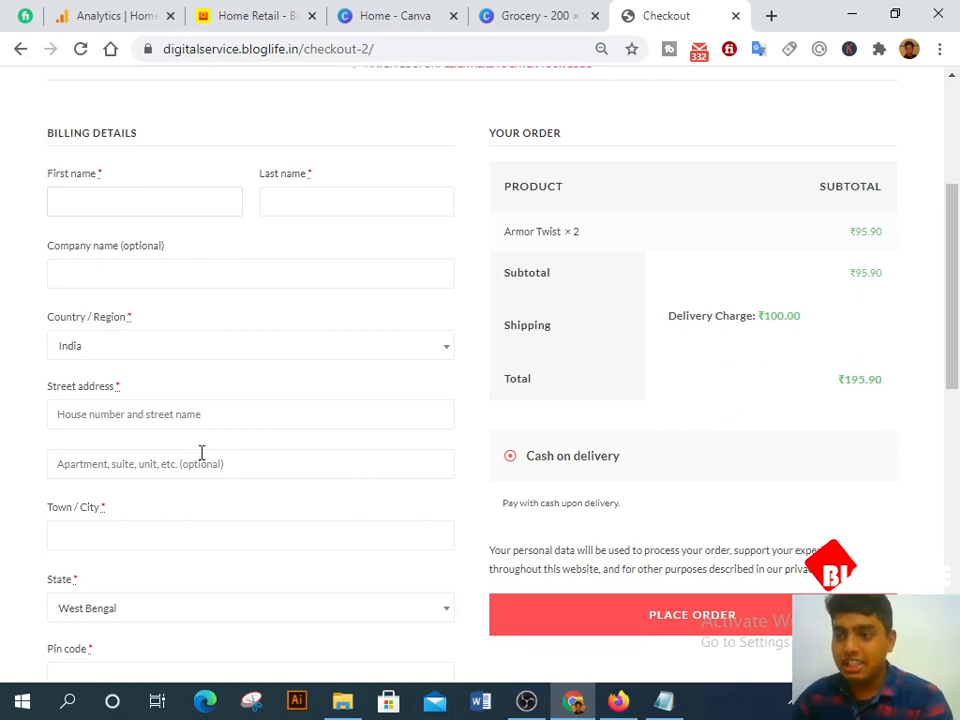
{"action": "scroll", "coordinate": [203, 458], "scroll_direction": "down", "scroll_amount": 5}
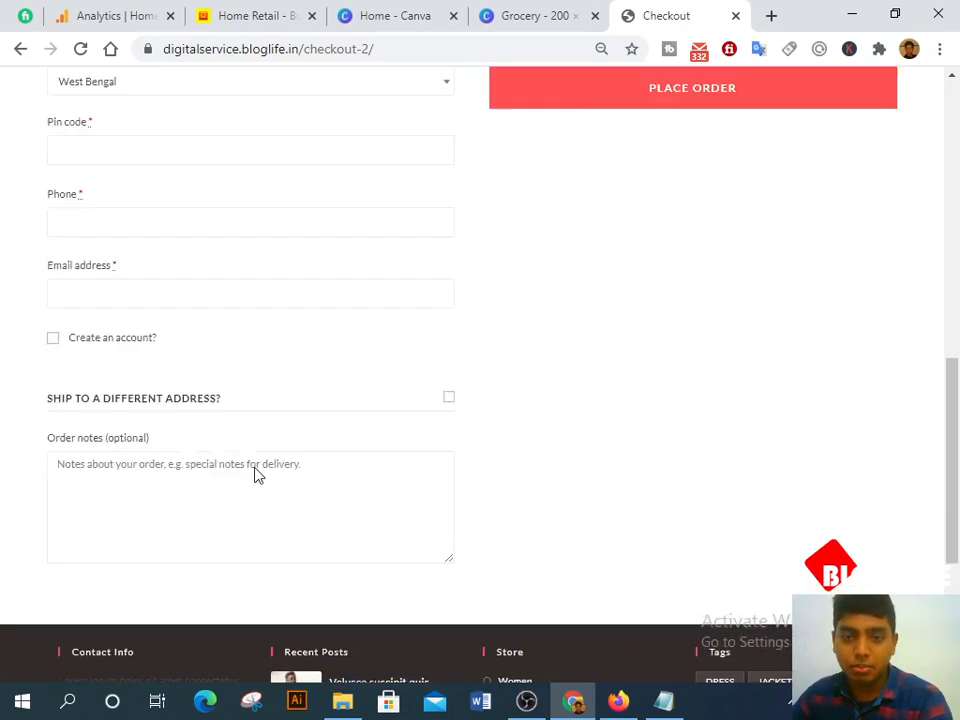
{"action": "scroll", "coordinate": [257, 471], "scroll_direction": "up", "scroll_amount": 6}
{"action": "type", "text": "dlkdj'"}
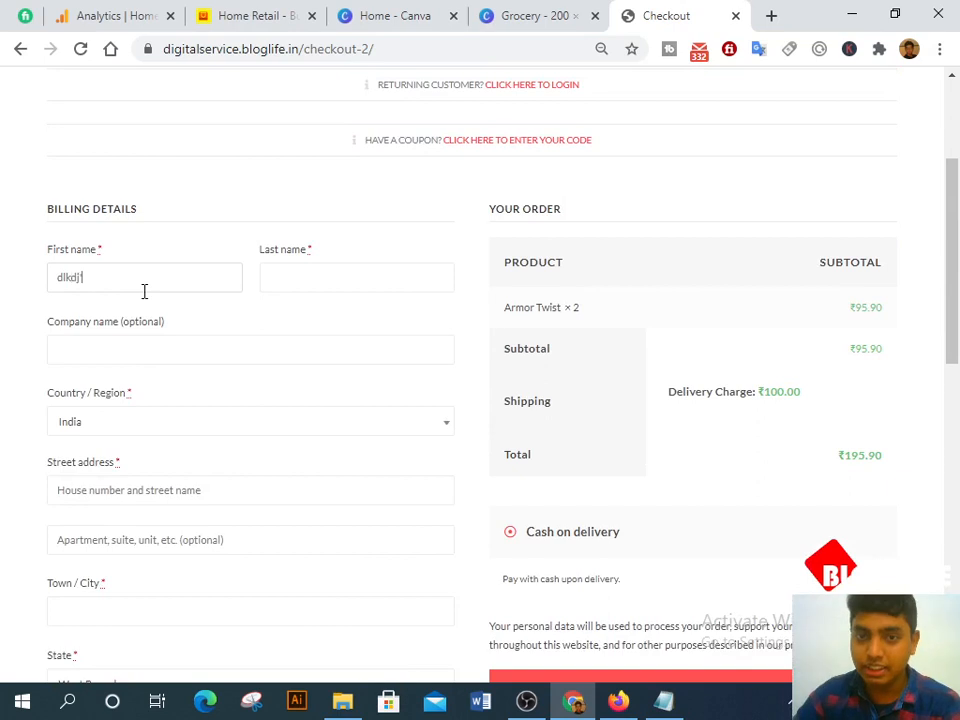
{"action": "key", "text": "Tab"}
{"action": "type", "text": "jh;k"}
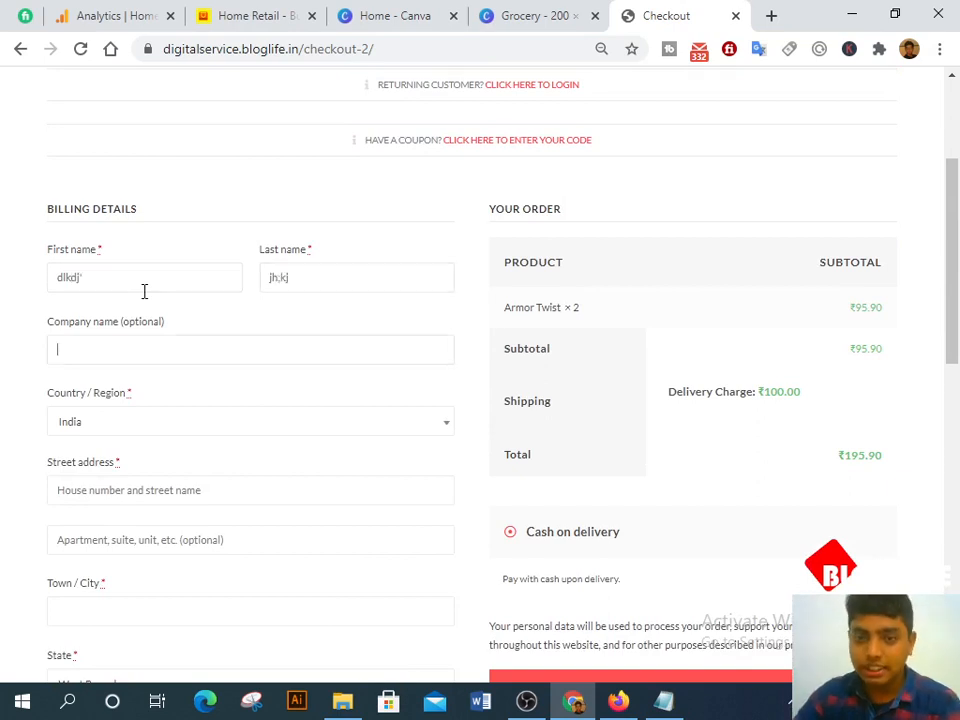
Step: Fill the billing street address and town with 'kolkata'
{"action": "scroll", "coordinate": [150, 295], "scroll_direction": "down", "scroll_amount": 3}
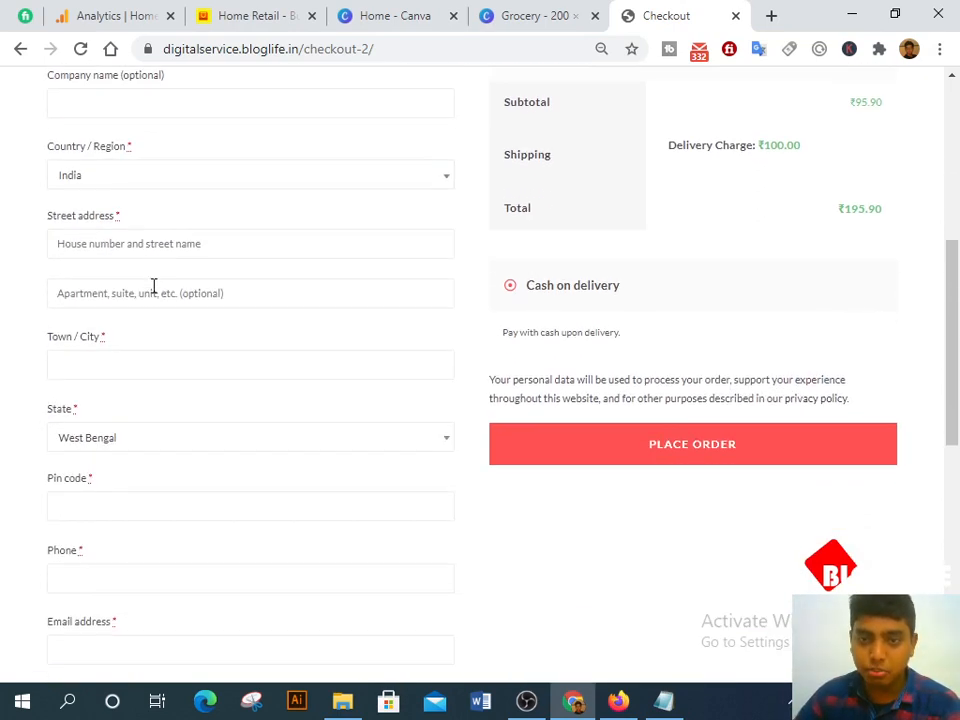
{"action": "left_click", "coordinate": [155, 254]}
{"action": "type", "text": "kolka"}
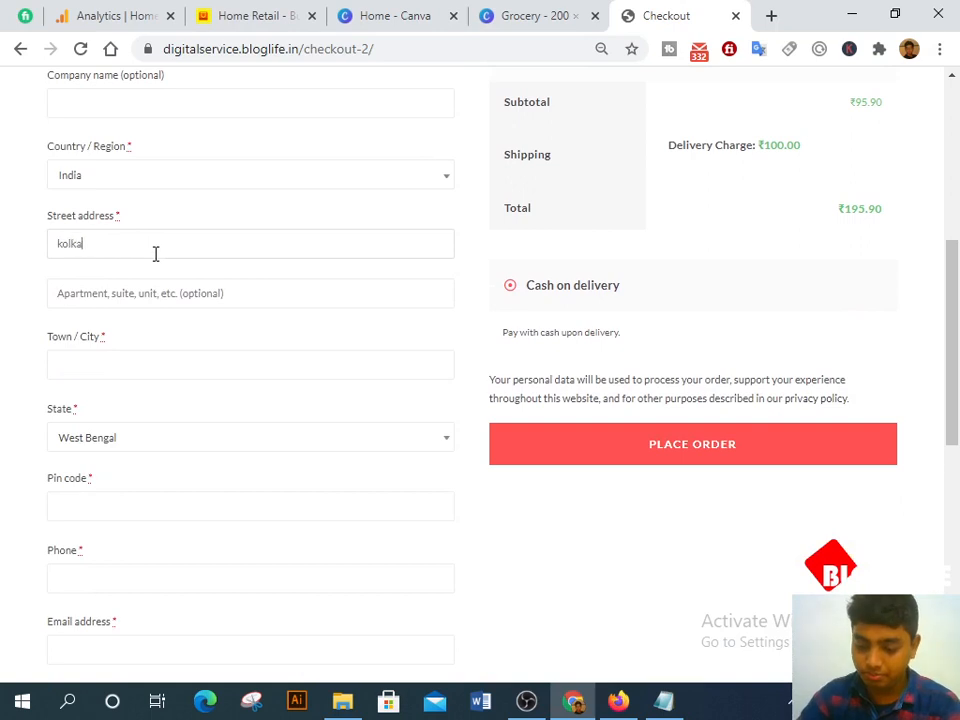
{"action": "type", "text": "ta, india"}
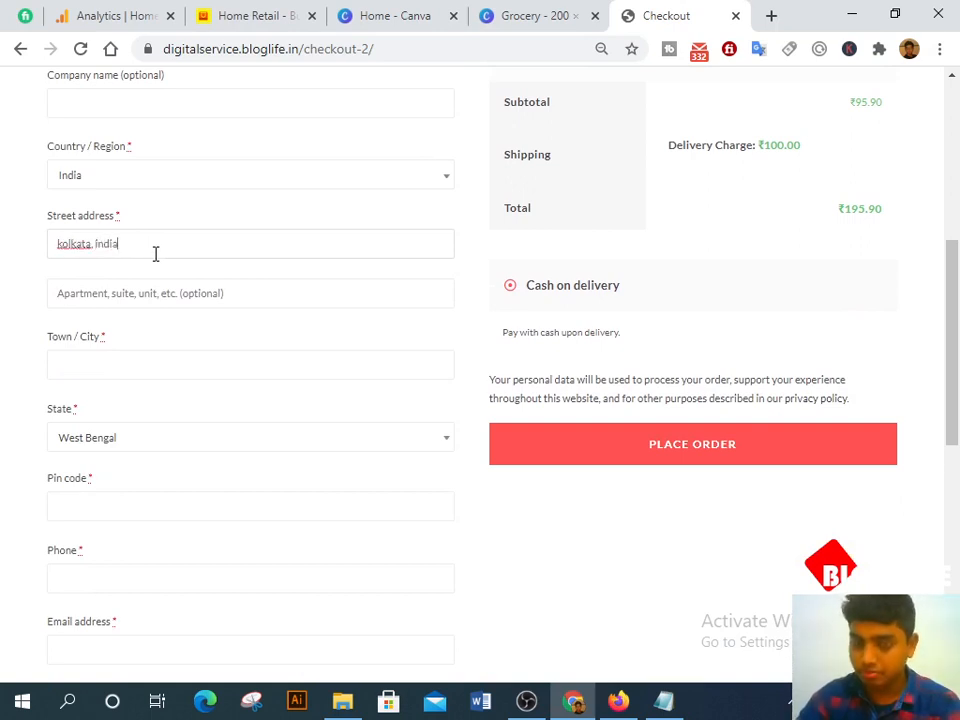
{"action": "key", "text": "Tab"}
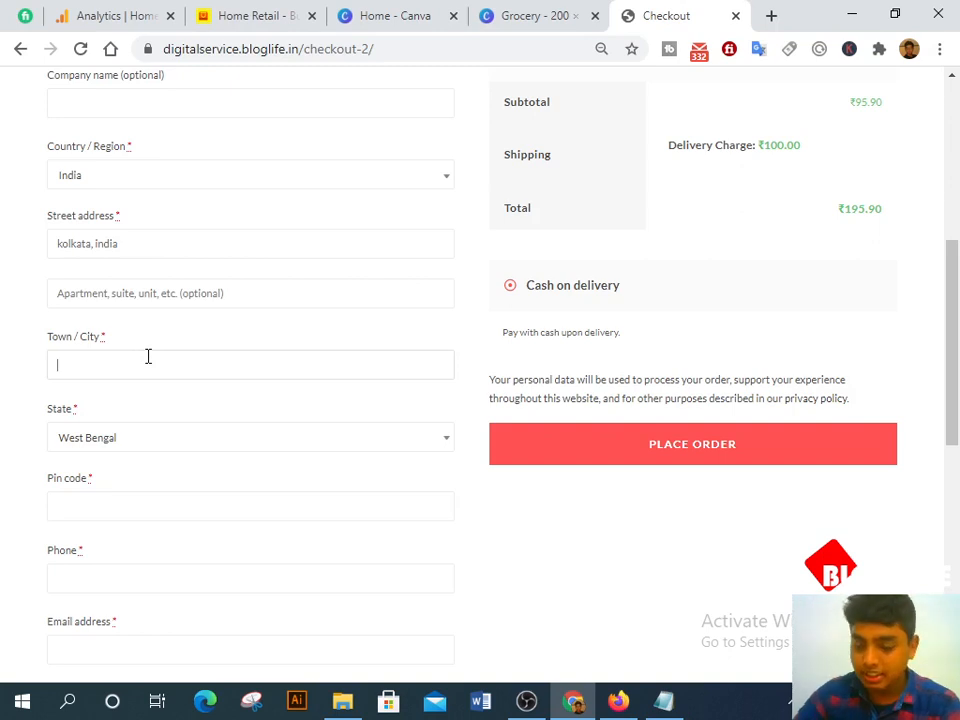
{"action": "type", "text": "kolkata"}
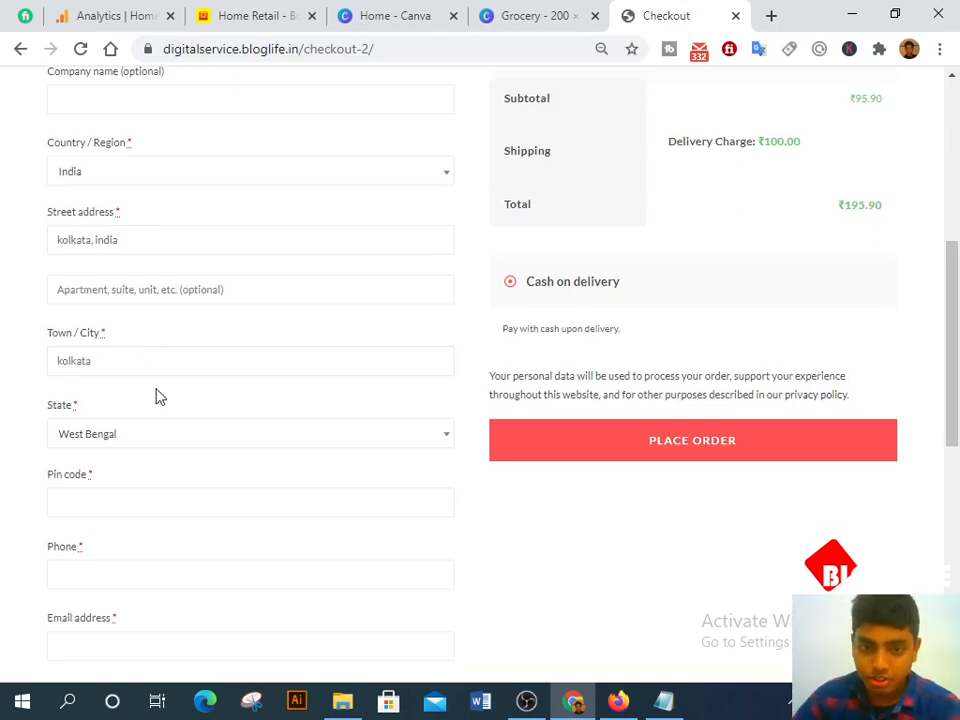
Step: Fill in the billing pin code, phone number and email address, and tick 'Create an account?'
{"action": "scroll", "coordinate": [156, 394], "scroll_direction": "down", "scroll_amount": 2}
{"action": "left_click", "coordinate": [150, 280]}
{"action": "type", "text": "9876551"}
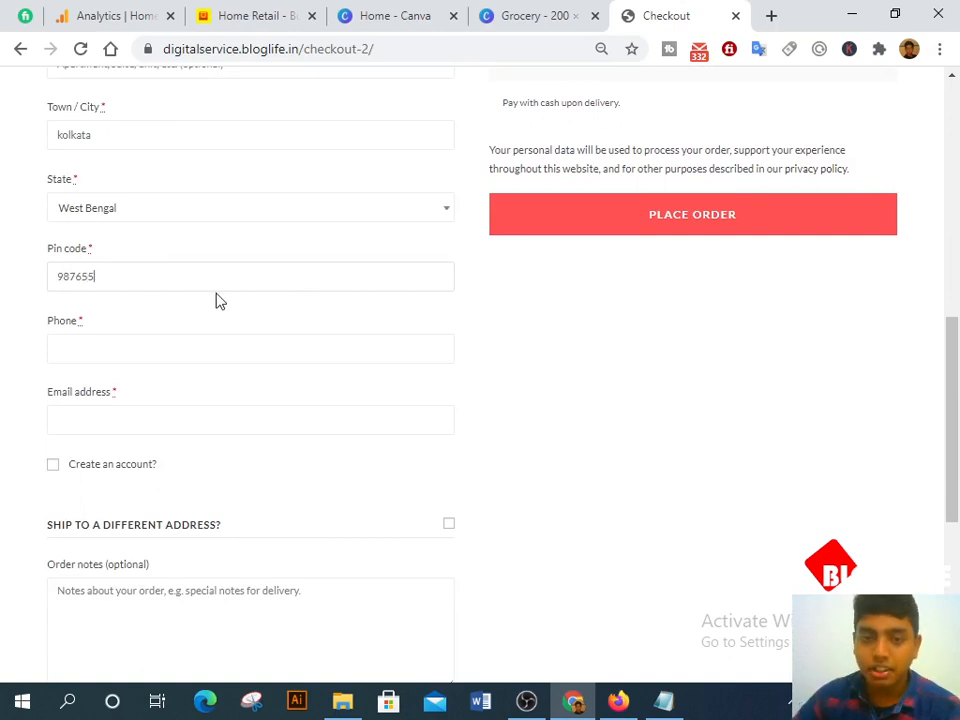
{"action": "left_click", "coordinate": [223, 347]}
{"action": "type", "text": "00000000000"}
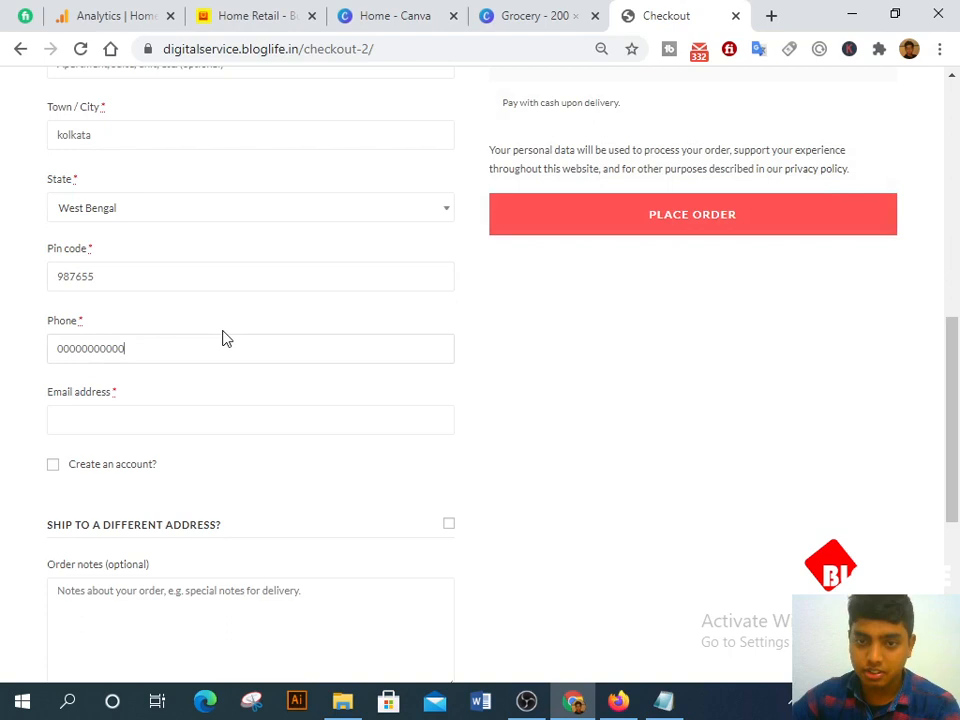
{"action": "left_click", "coordinate": [195, 418]}
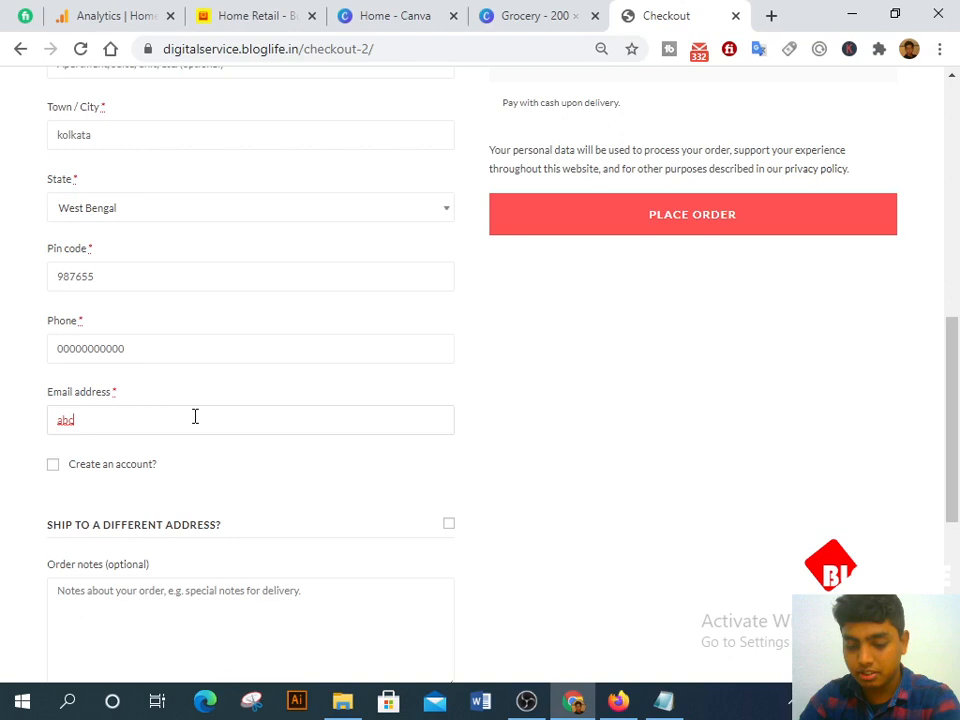
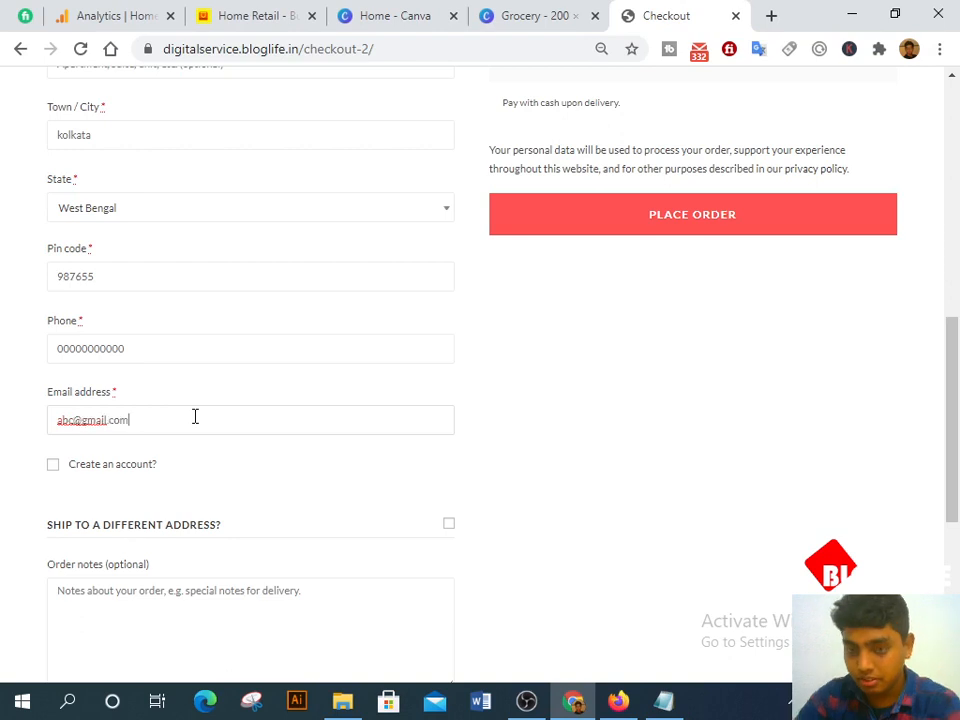
{"action": "scroll", "coordinate": [53, 337], "scroll_direction": "down", "scroll_amount": 2}
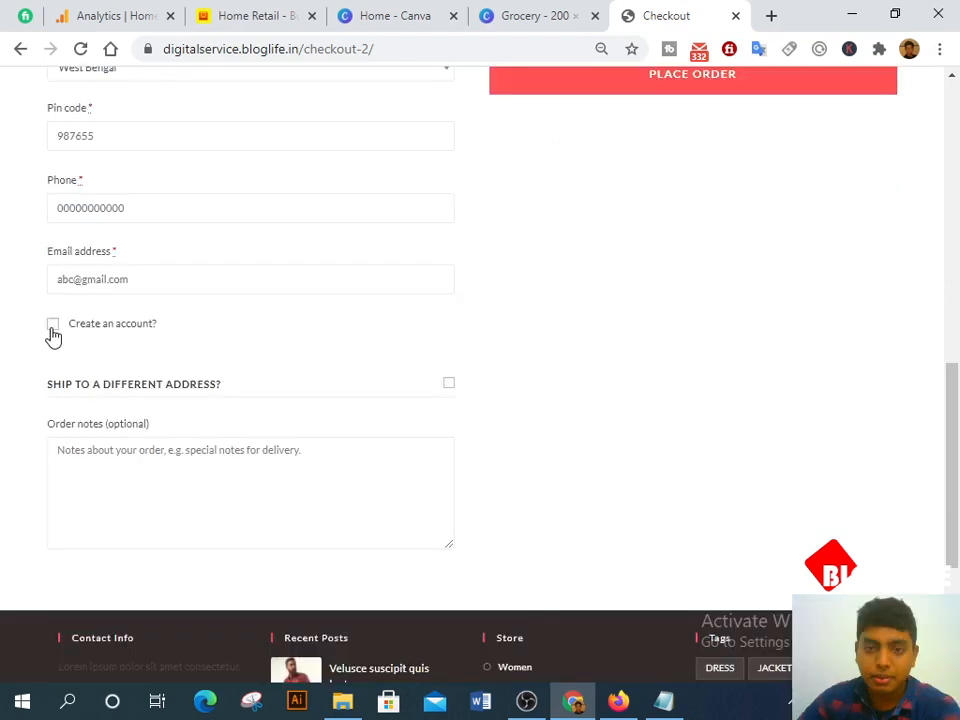
{"action": "left_click", "coordinate": [53, 328]}
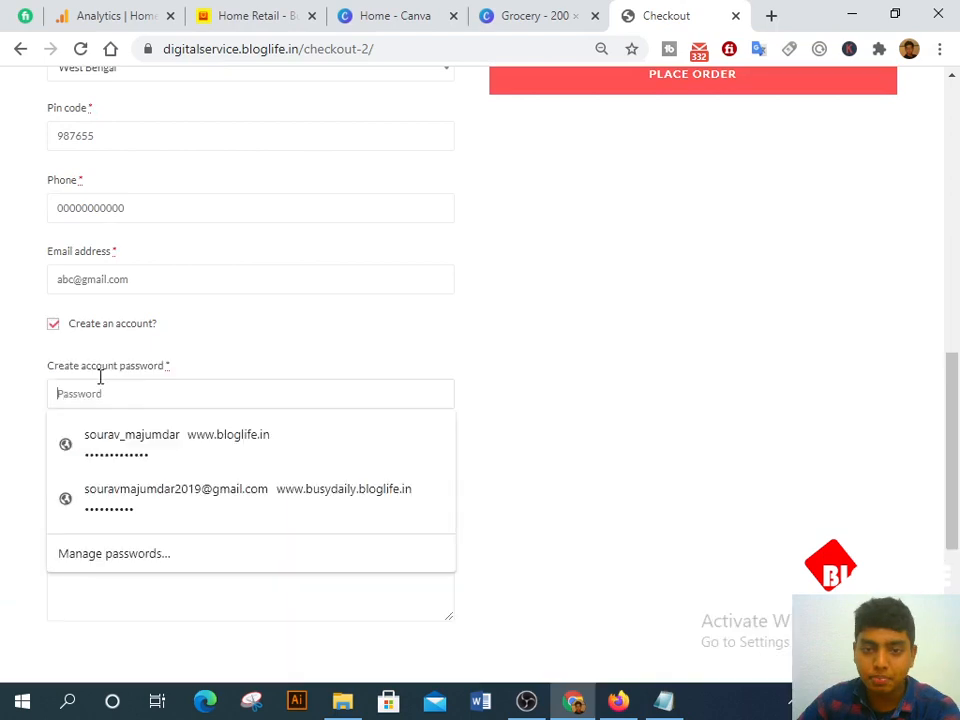
Step: Untick 'Create an account?' and review the order summary down to Cash on delivery
{"action": "left_click", "coordinate": [54, 330]}
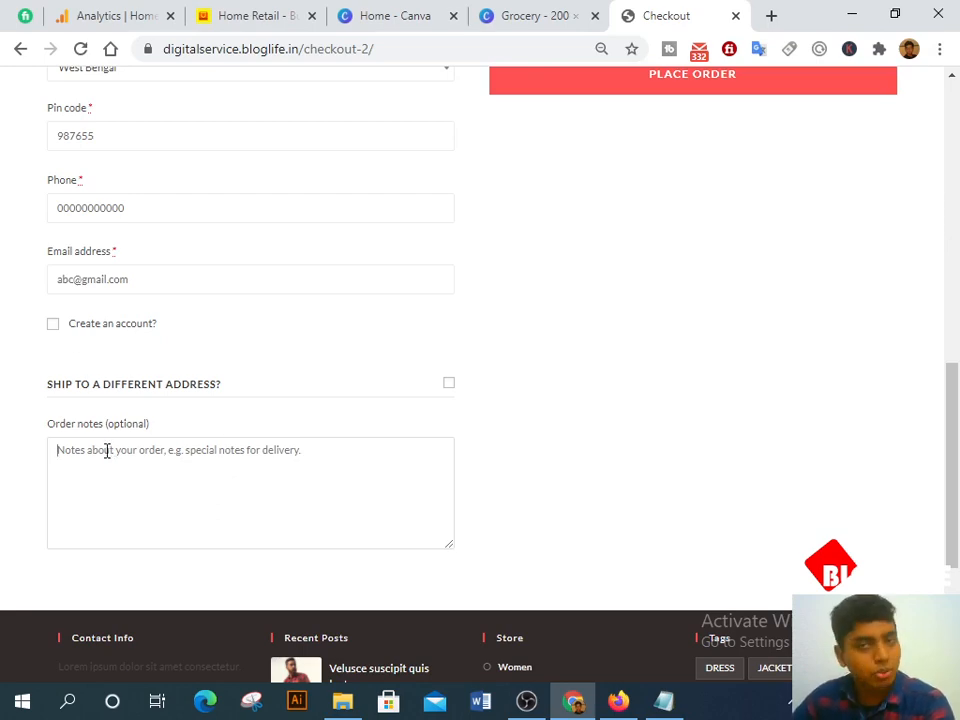
{"action": "scroll", "coordinate": [511, 478], "scroll_direction": "up", "scroll_amount": 10}
{"action": "scroll", "coordinate": [540, 475], "scroll_direction": "down", "scroll_amount": 2}
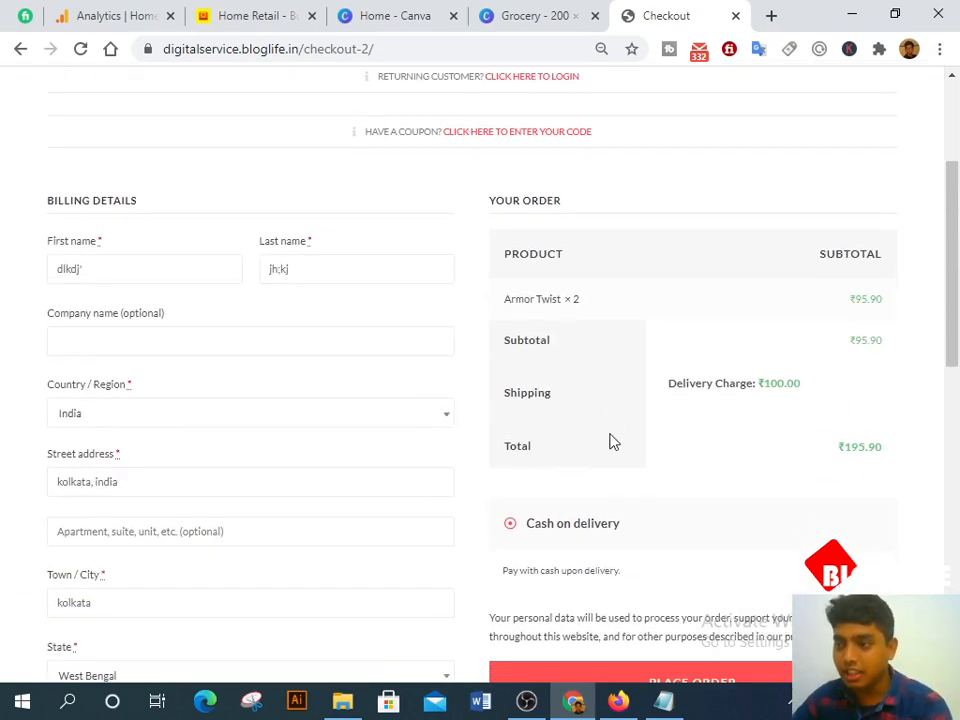
{"action": "scroll", "coordinate": [585, 385], "scroll_direction": "down", "scroll_amount": 3}
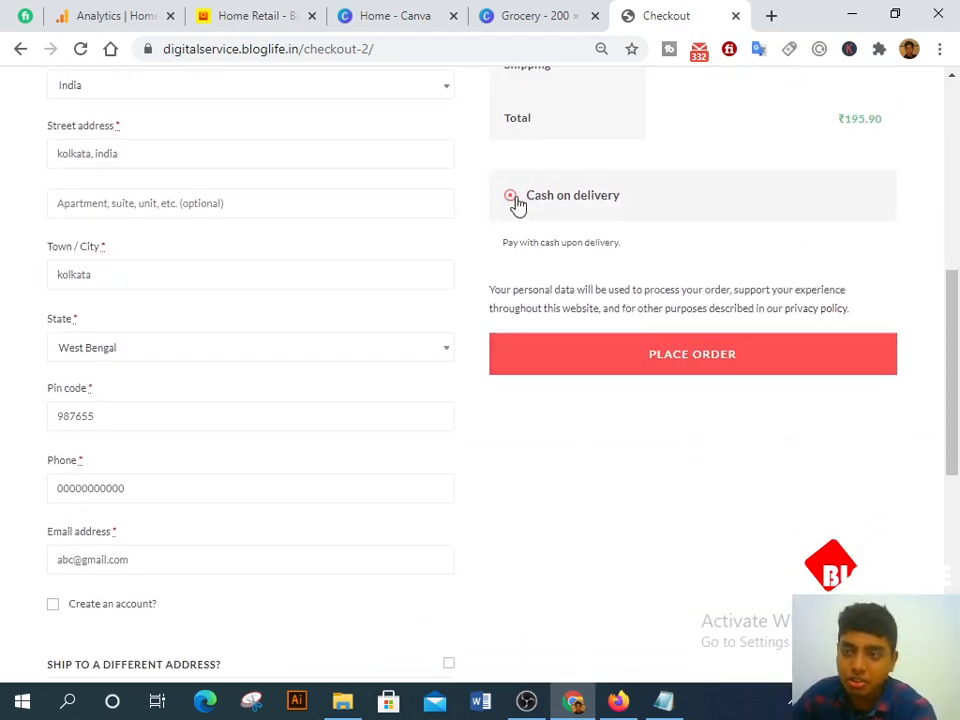
Step: Place the ₹195.90 cash-on-delivery order, review the order received details, and return to admin
{"action": "left_click", "coordinate": [645, 353]}
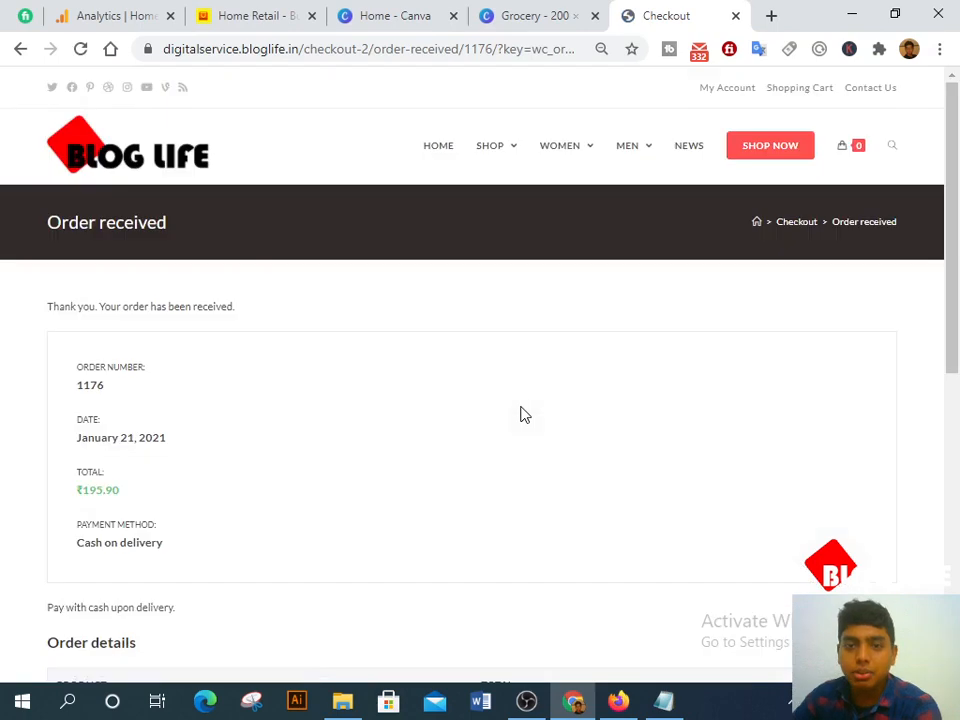
{"action": "scroll", "coordinate": [523, 414], "scroll_direction": "down", "scroll_amount": 4}
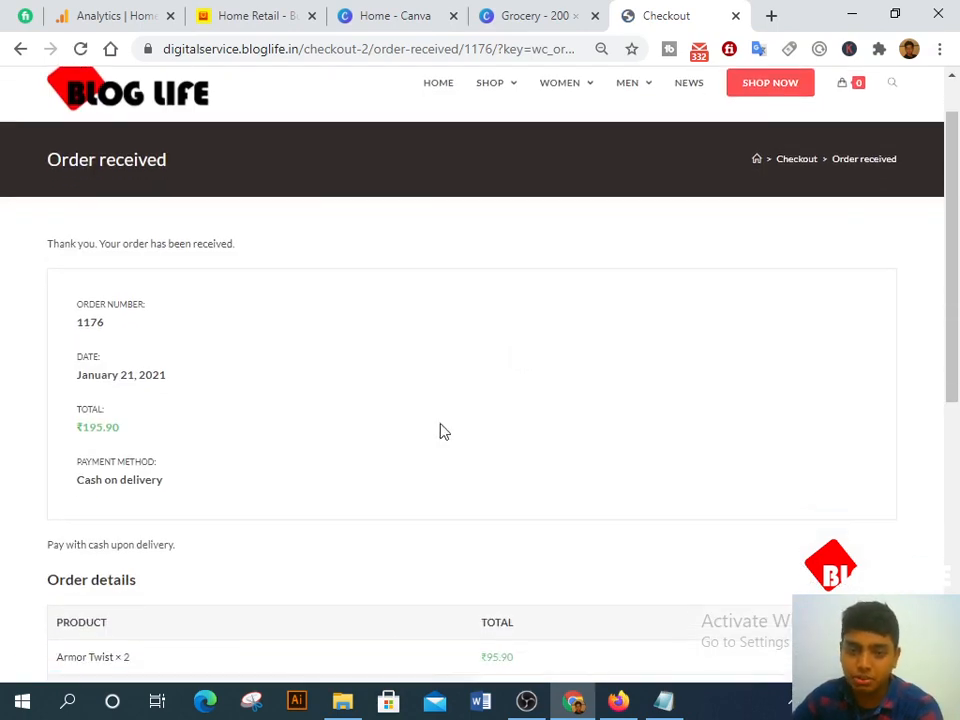
{"action": "scroll", "coordinate": [285, 450], "scroll_direction": "up", "scroll_amount": 1}
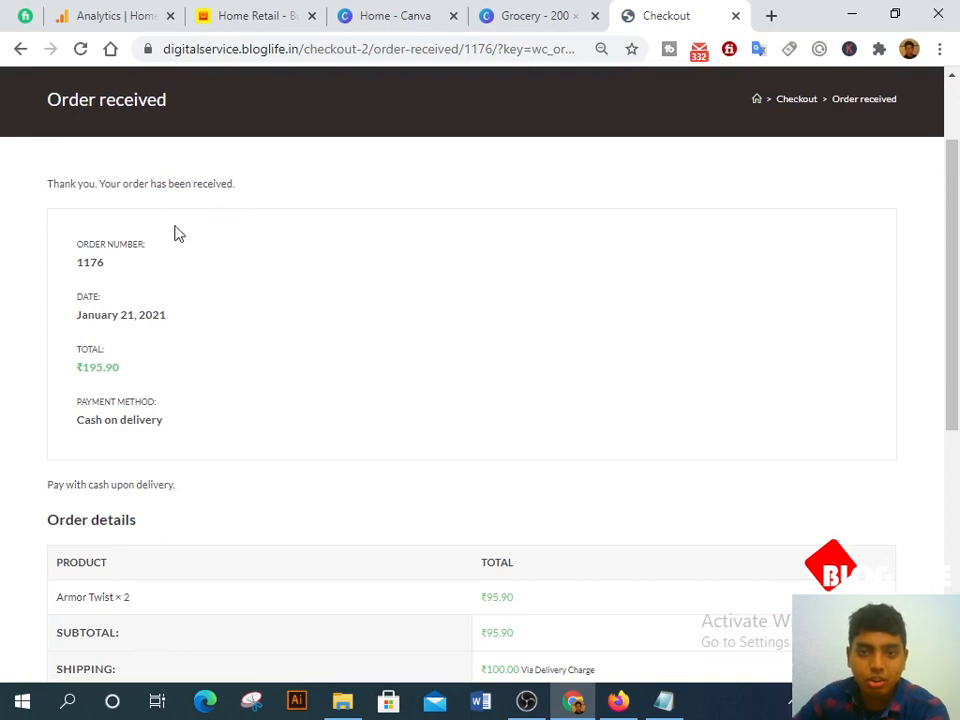
{"action": "scroll", "coordinate": [100, 290], "scroll_direction": "down", "scroll_amount": 1}
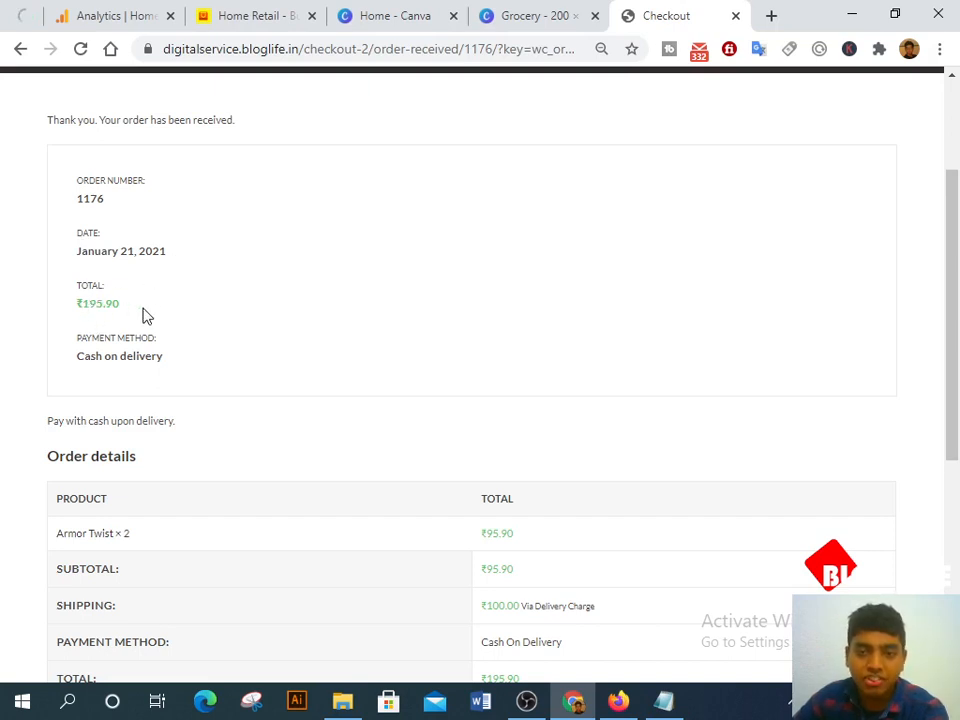
{"action": "scroll", "coordinate": [167, 364], "scroll_direction": "down", "scroll_amount": 3}
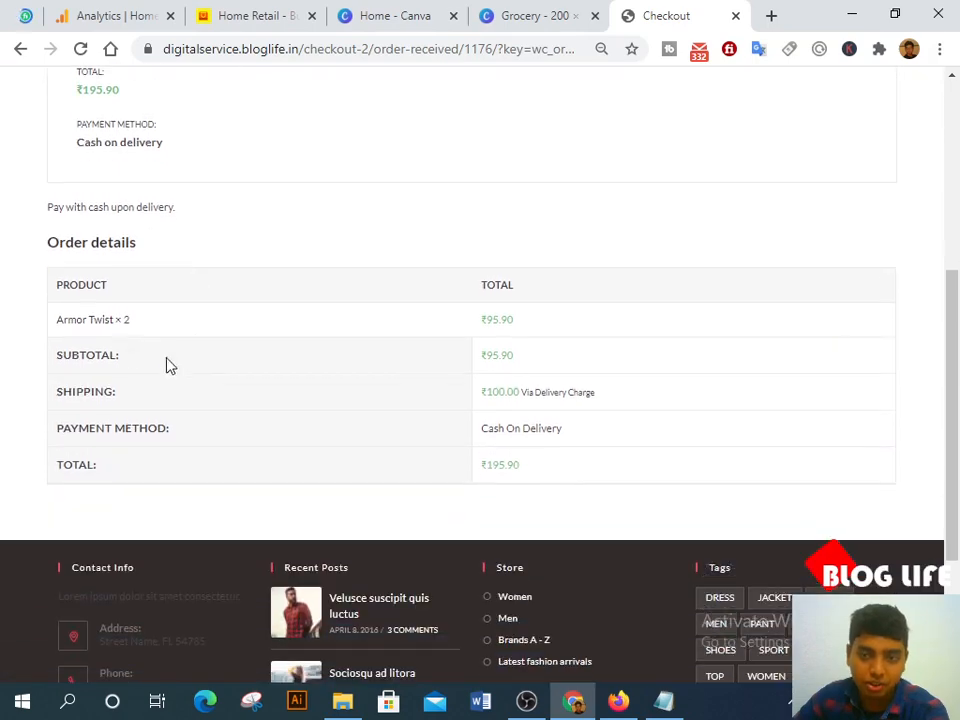
{"action": "scroll", "coordinate": [506, 354], "scroll_direction": "down", "scroll_amount": 2}
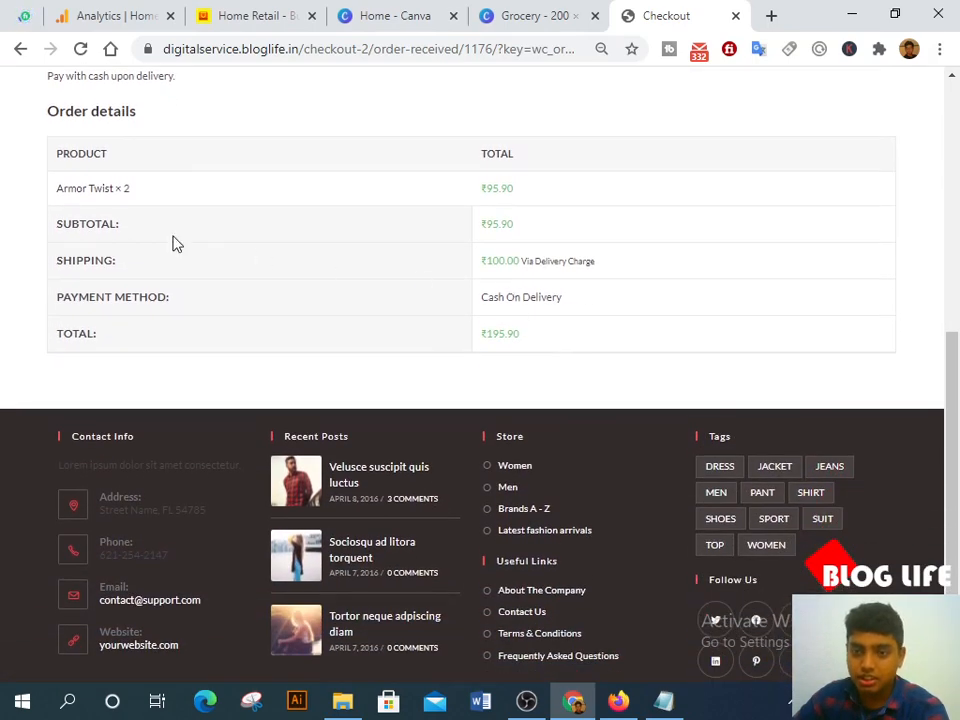
{"action": "scroll", "coordinate": [576, 621], "scroll_direction": "up", "scroll_amount": 6}
{"action": "left_click", "coordinate": [618, 700]}
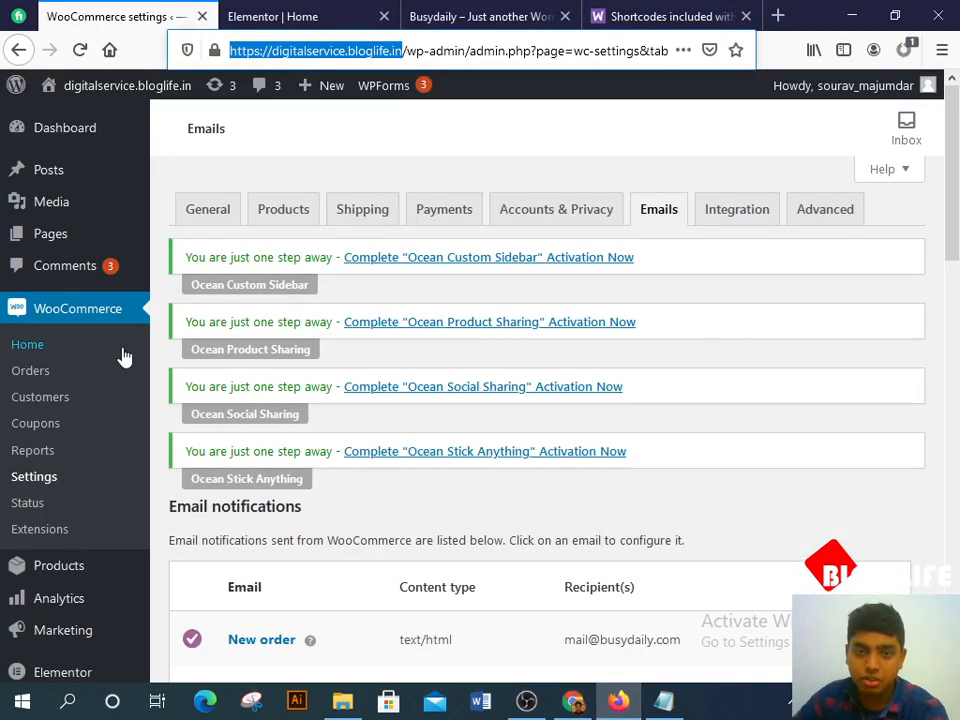
Step: Reload the admin and preview the new ₹195.90 order's billing address, email and phone
{"action": "left_click", "coordinate": [80, 49]}
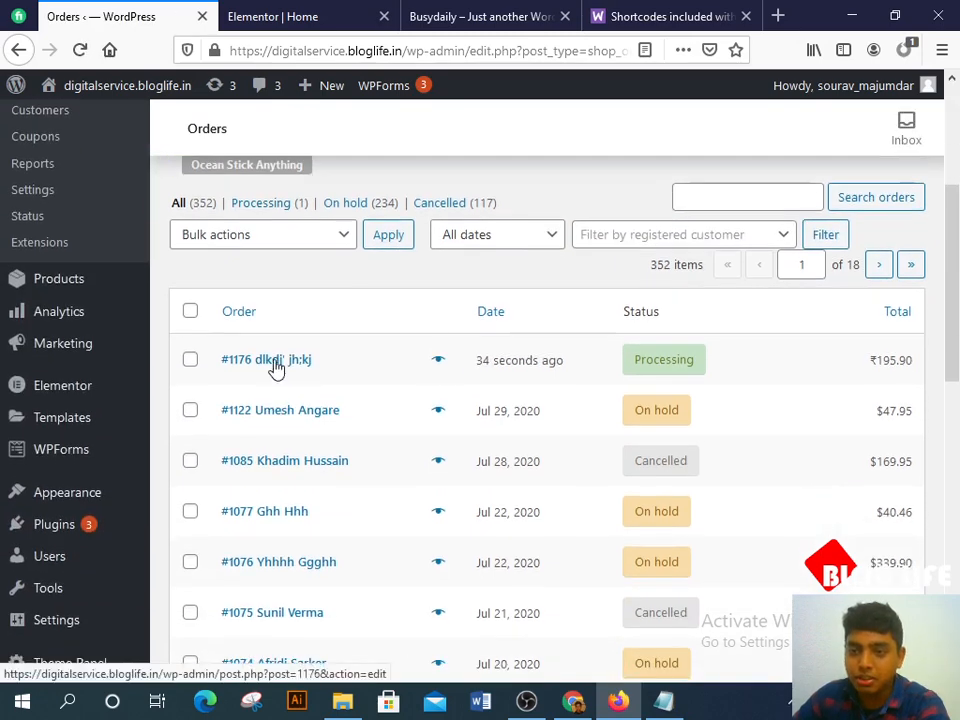
{"action": "left_click", "coordinate": [438, 362]}
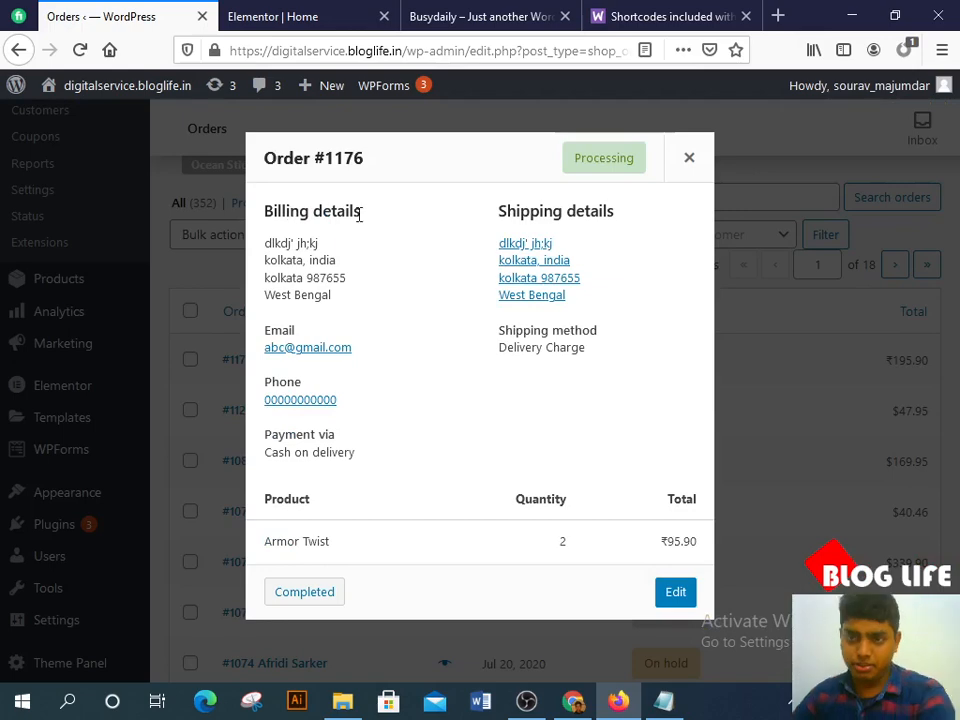
{"action": "left_click_drag", "start_coordinate": [271, 236], "coordinate": [332, 321]}
{"action": "left_click", "coordinate": [282, 352]}
{"action": "left_click_drag", "start_coordinate": [362, 358], "coordinate": [262, 328]}
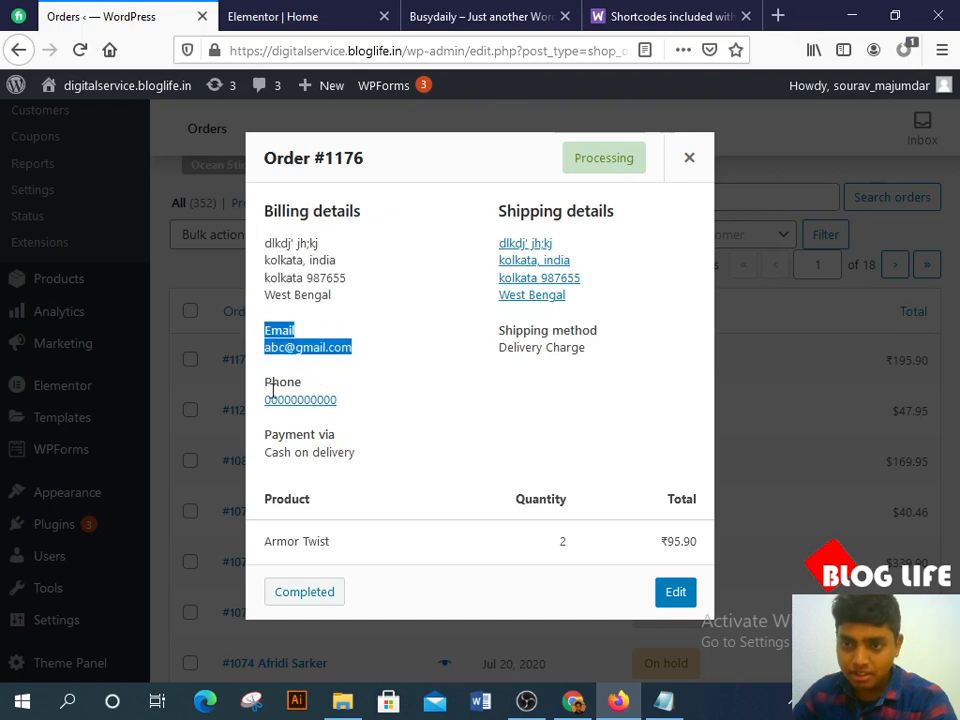
{"action": "left_click_drag", "start_coordinate": [266, 396], "coordinate": [373, 409]}
{"action": "left_click", "coordinate": [395, 423]}
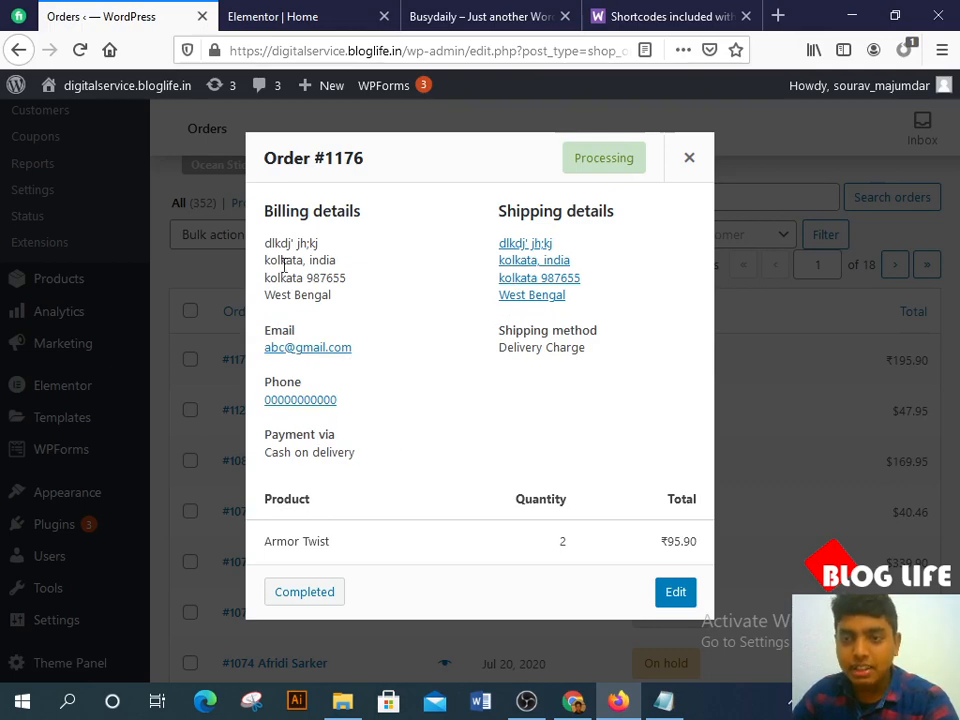
{"action": "left_click_drag", "start_coordinate": [266, 243], "coordinate": [369, 302]}
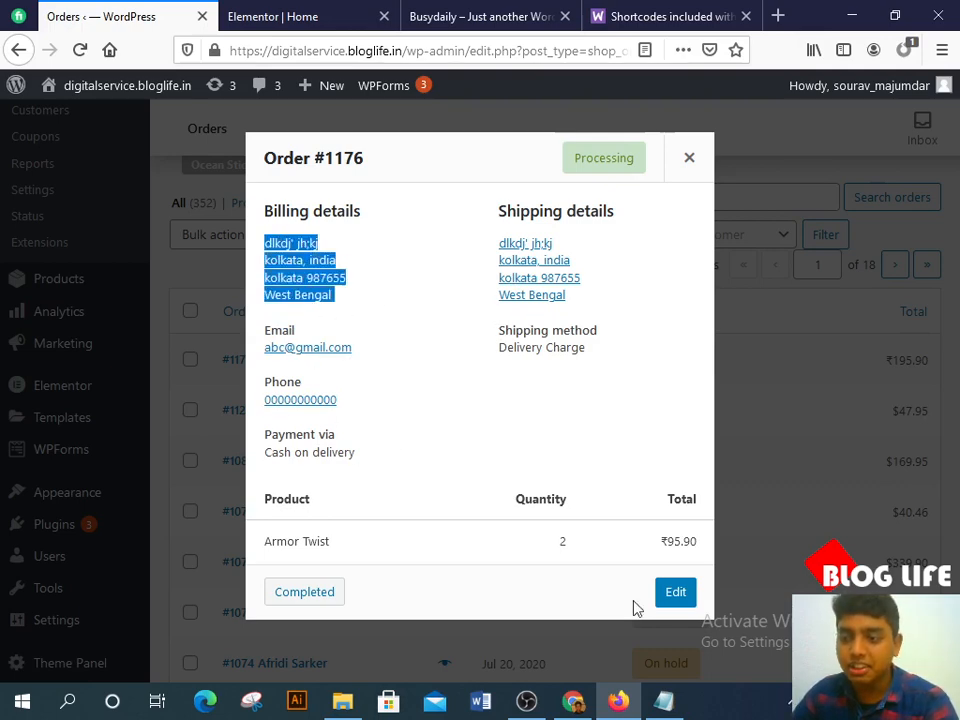
Step: Close the order preview and switch to the Elementor Home page editor
{"action": "left_click", "coordinate": [690, 158]}
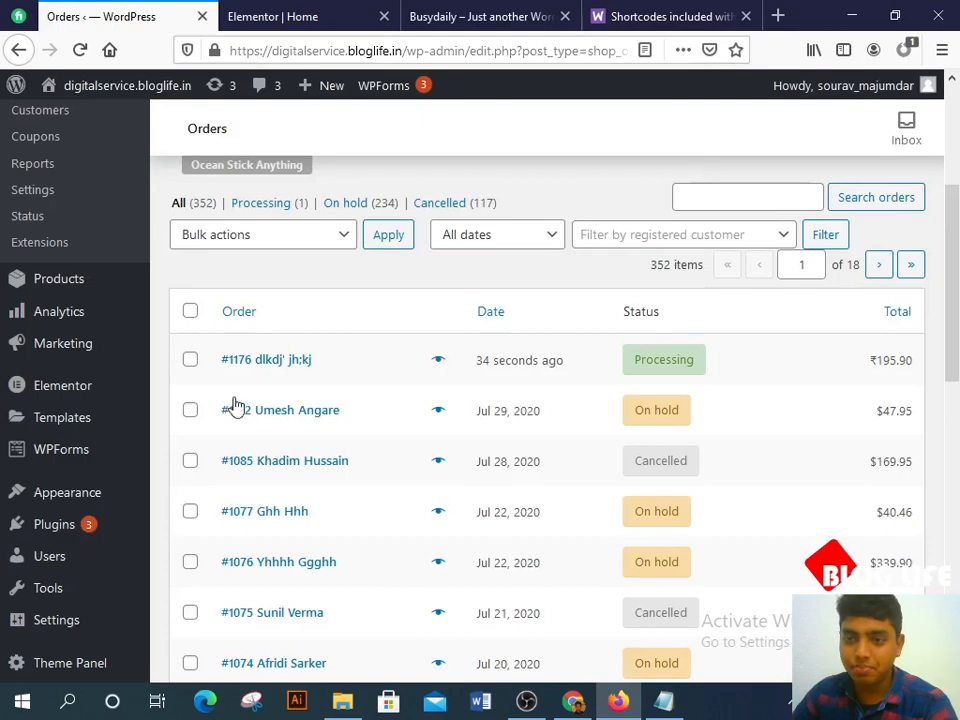
{"action": "scroll", "coordinate": [448, 387], "scroll_direction": "down", "scroll_amount": 1}
{"action": "scroll", "coordinate": [448, 387], "scroll_direction": "up", "scroll_amount": 5}
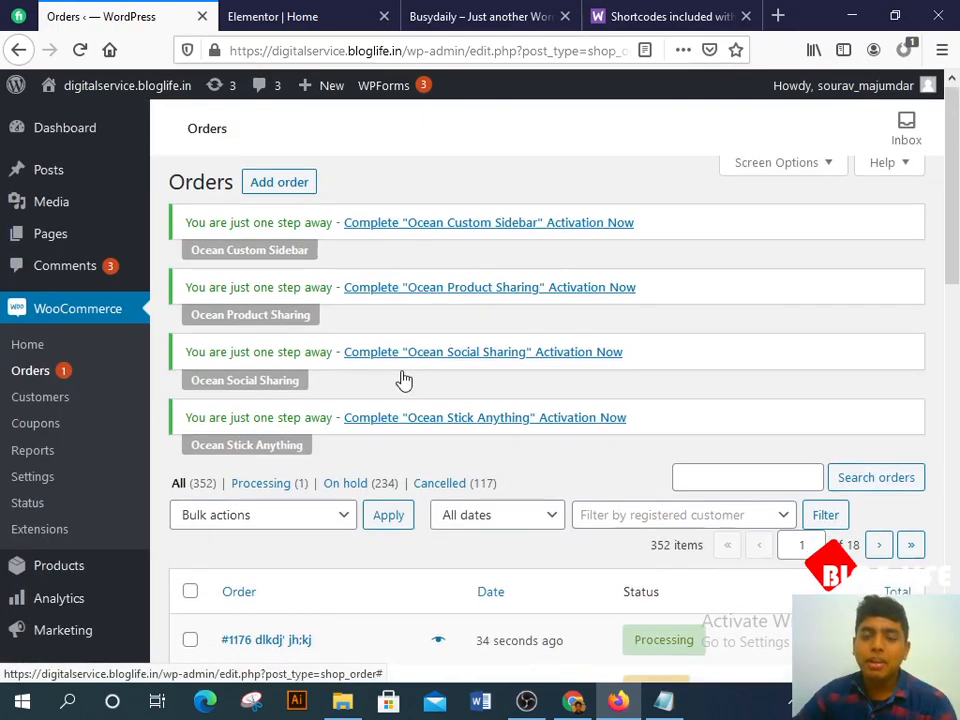
{"action": "left_click", "coordinate": [320, 12]}
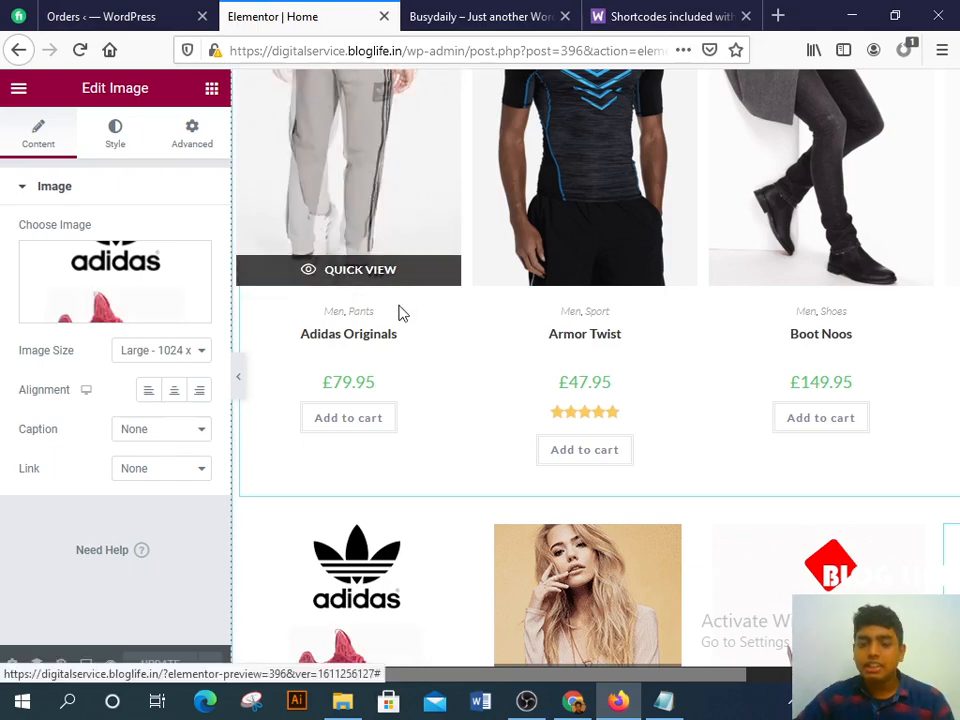
{"action": "scroll", "coordinate": [399, 312], "scroll_direction": "up", "scroll_amount": 10}
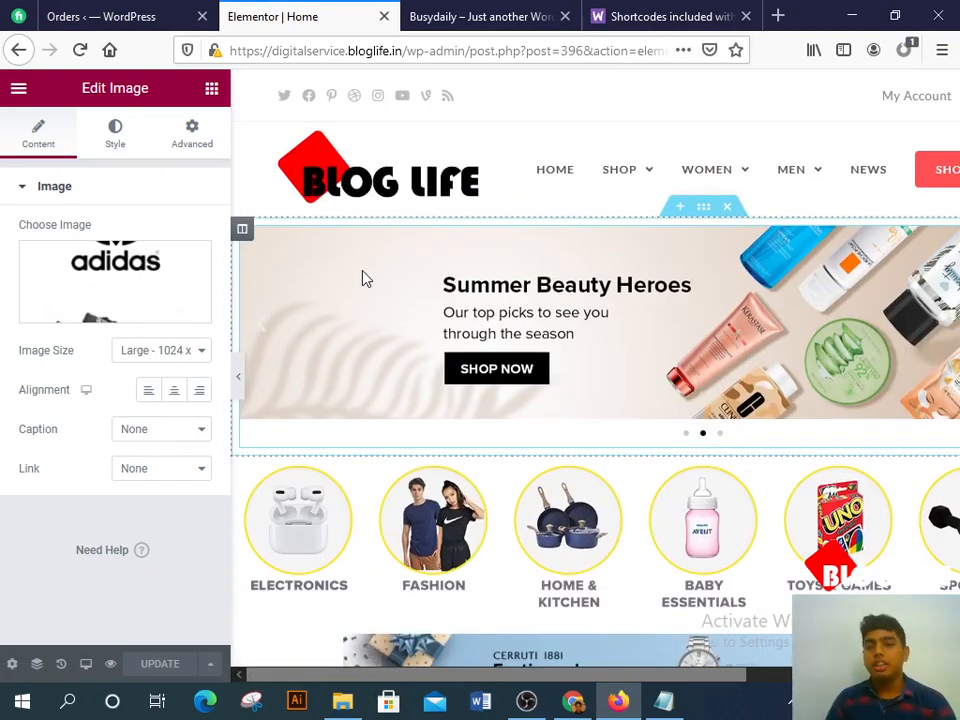